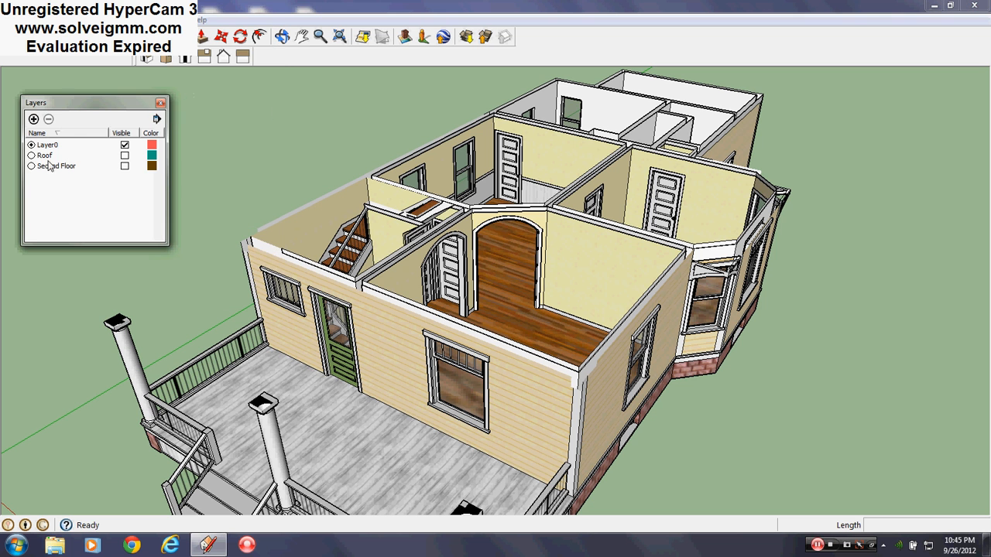
- Make the Second Floor layer active and visible, then close the layer list
click(32, 167)
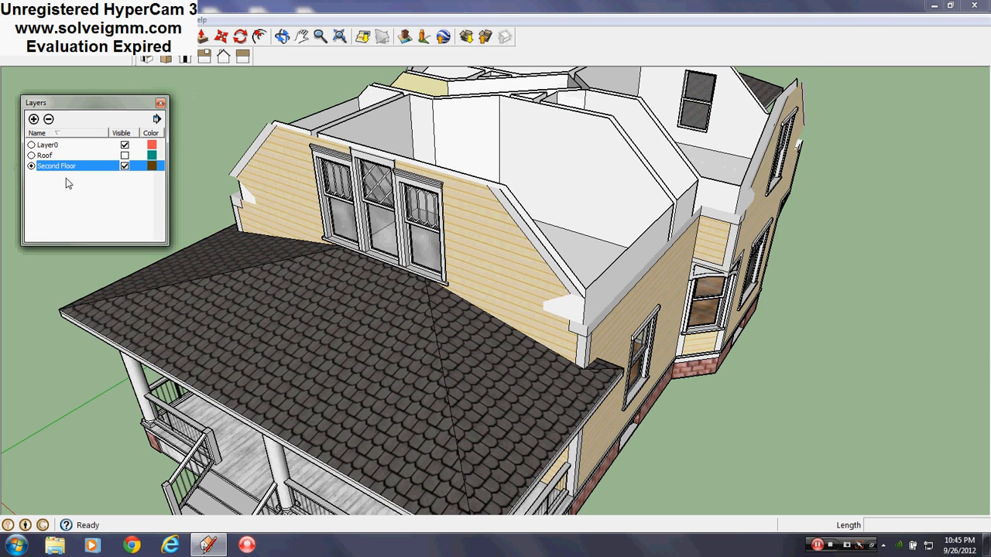
middle_drag(506, 169, 541, 360)
scroll(469, 254, up, 4)
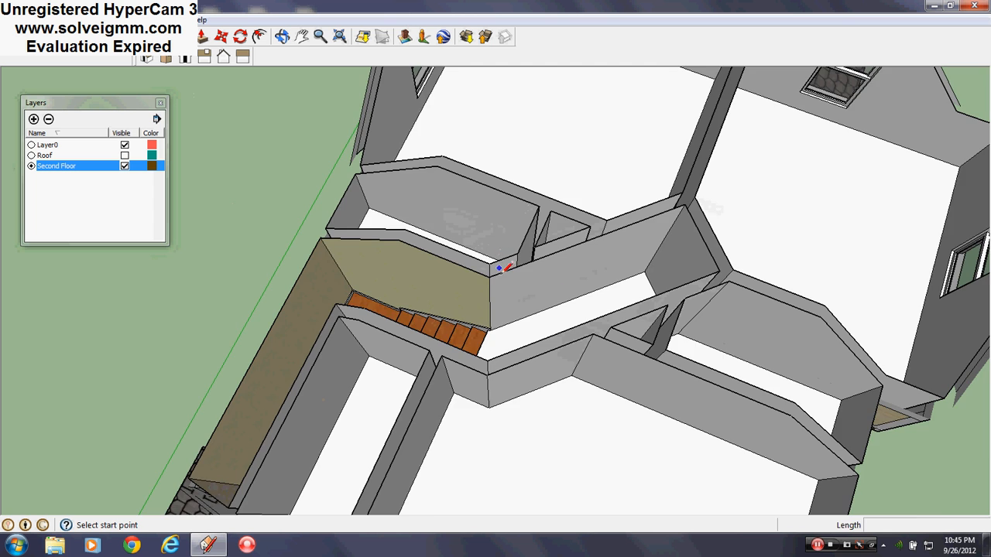
middle_drag(506, 267, 521, 266)
scroll(583, 274, up, 3)
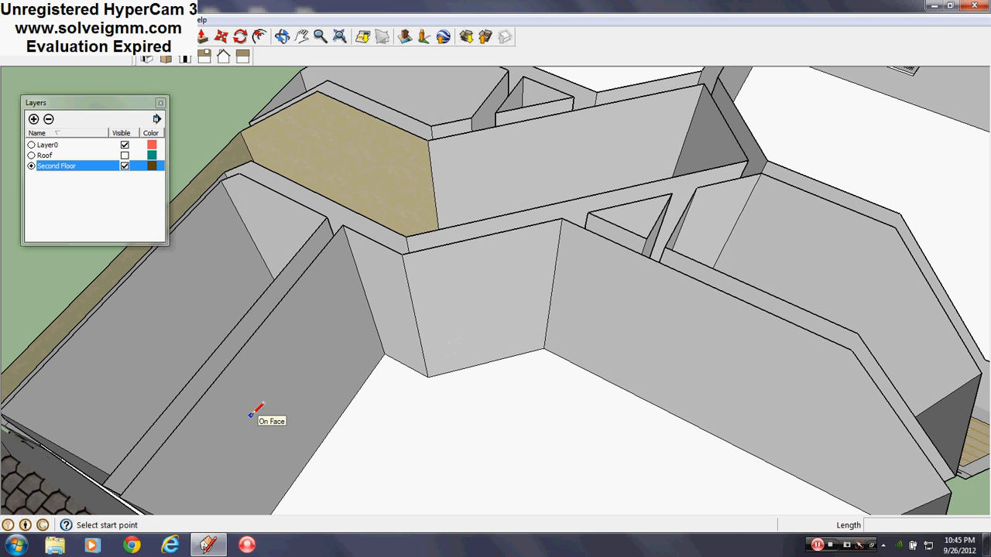
click(160, 102)
- Draw half of a door outline 7' tall and 1'3" wide on the small front room's wall, starting from the floor edge
scroll(192, 296, down, 5)
mouse_move(192, 297)
middle_down()
mouse_move(690, 349)
mouse_move(650, 349)
middle_up()
scroll(644, 349, down, 3)
scroll(619, 349, up, 5)
mouse_move(588, 348)
middle_down()
mouse_move(622, 356)
mouse_move(448, 337)
middle_up()
scroll(452, 334, down, 2)
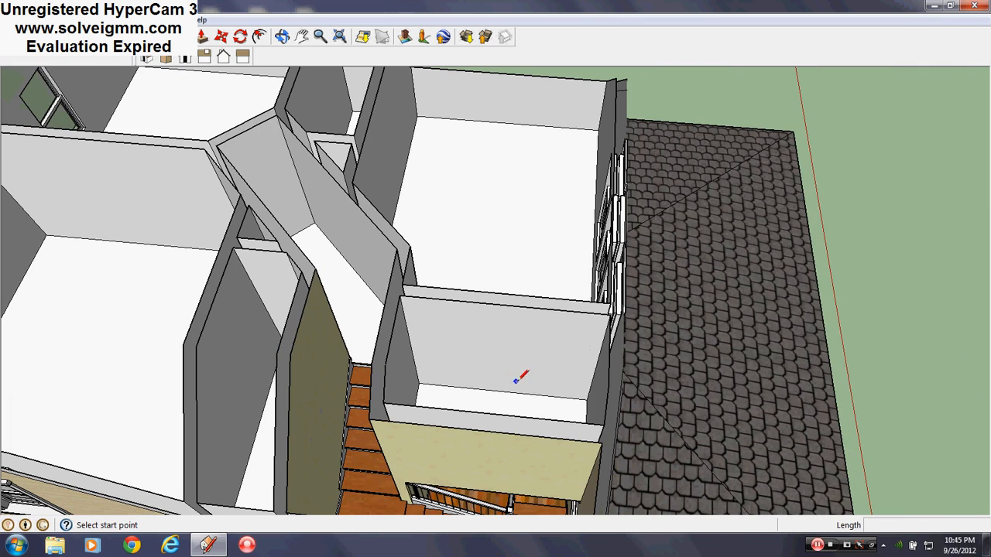
click(502, 391)
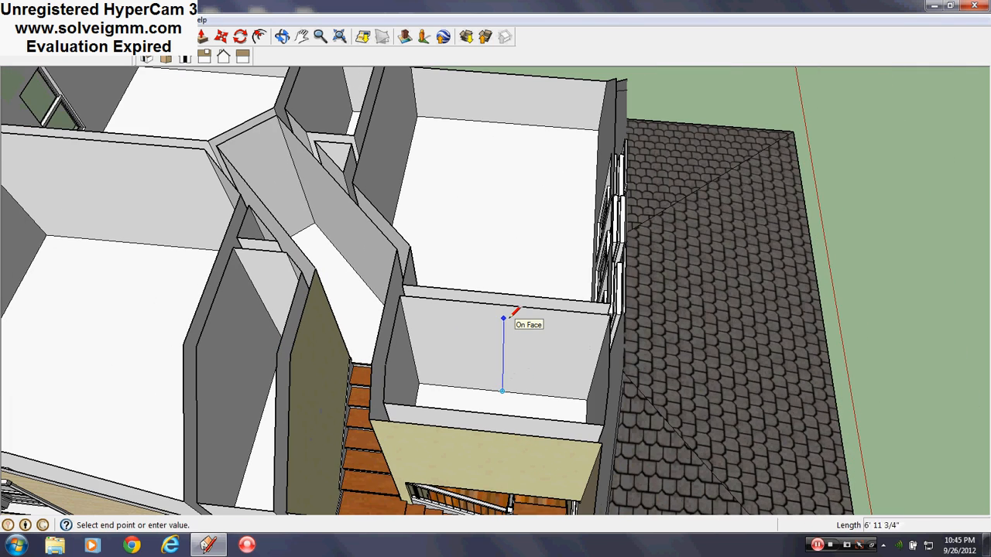
click(503, 319)
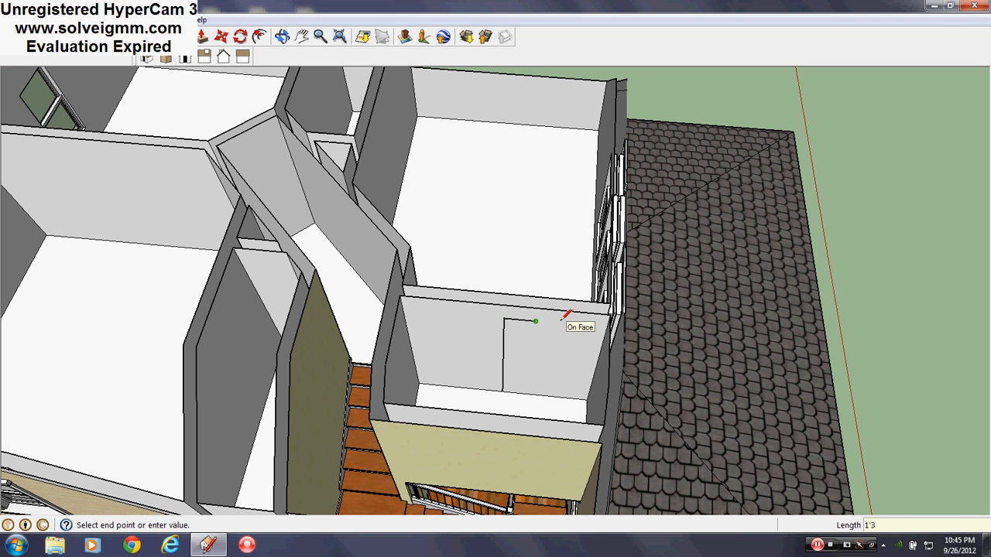
click(528, 393)
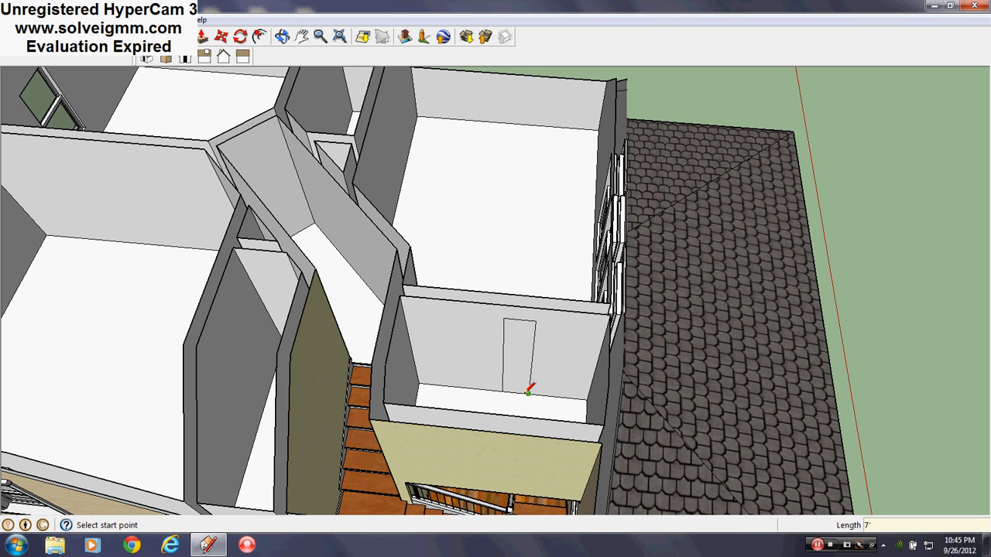
- Add a matching 7' tall half to the small room's door outline and erase the dividing line between the halves
click(503, 318)
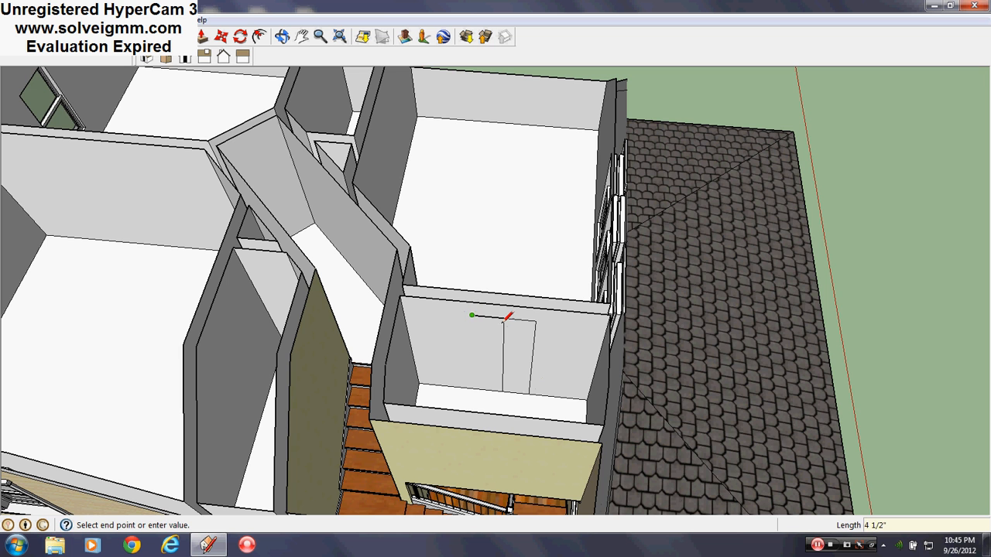
scroll(542, 334, up, 3)
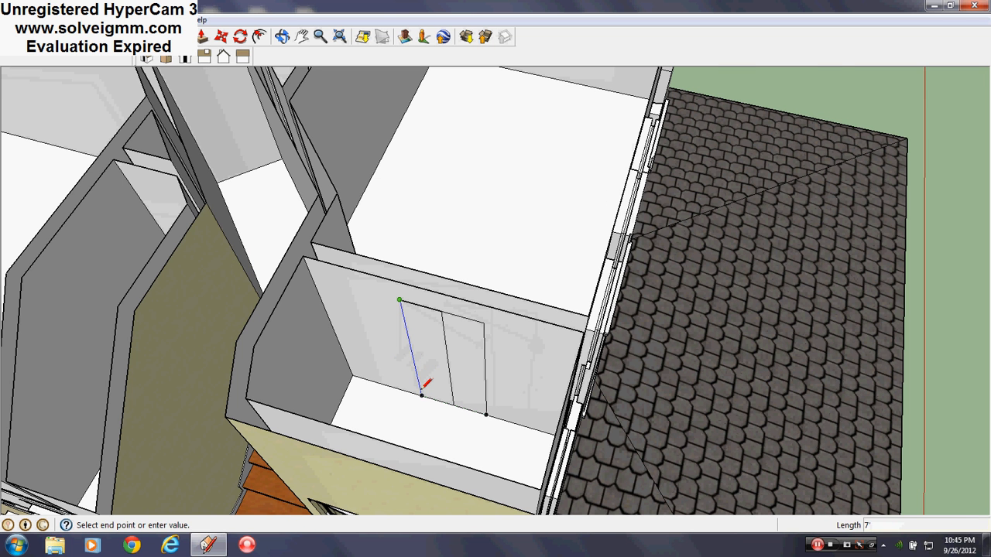
click(422, 380)
key(e)
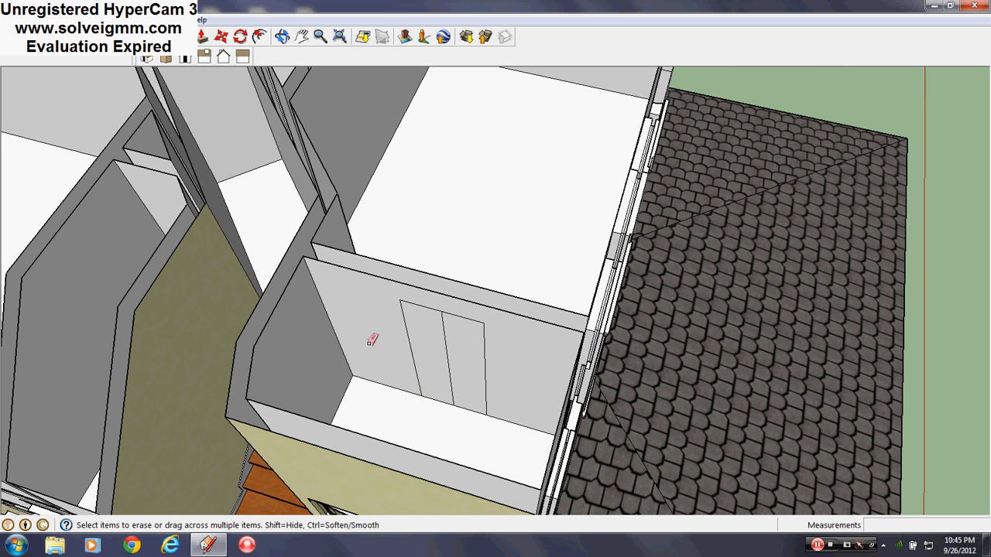
click(448, 360)
- Paint the small room's door face with Color_001 and push it 6" through the wall to open the doorway
key(b)
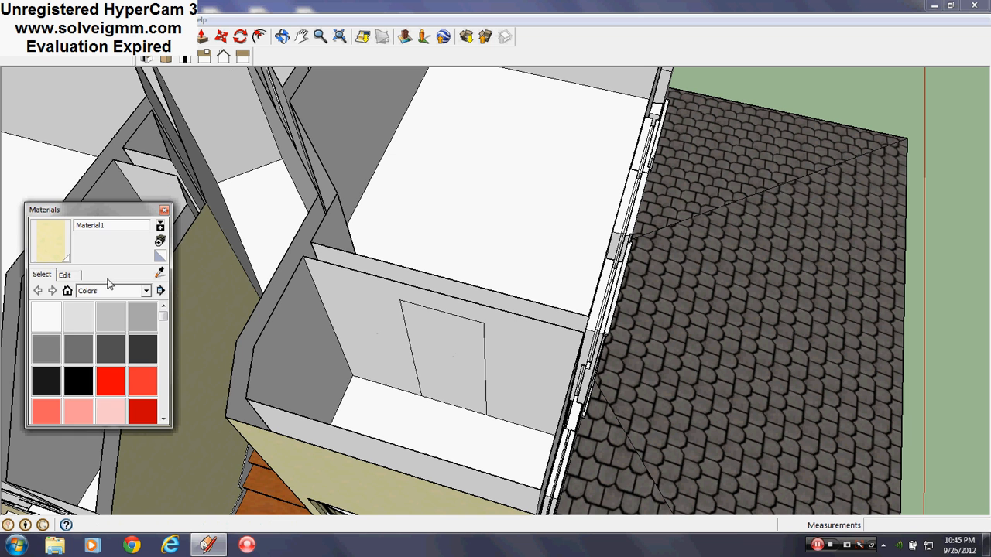
click(79, 316)
click(443, 352)
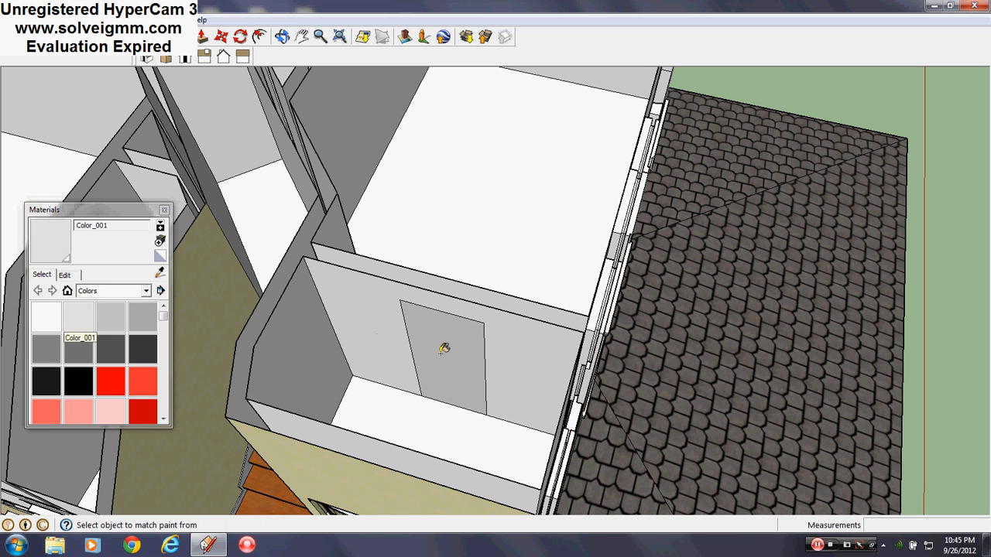
click(163, 210)
click(204, 36)
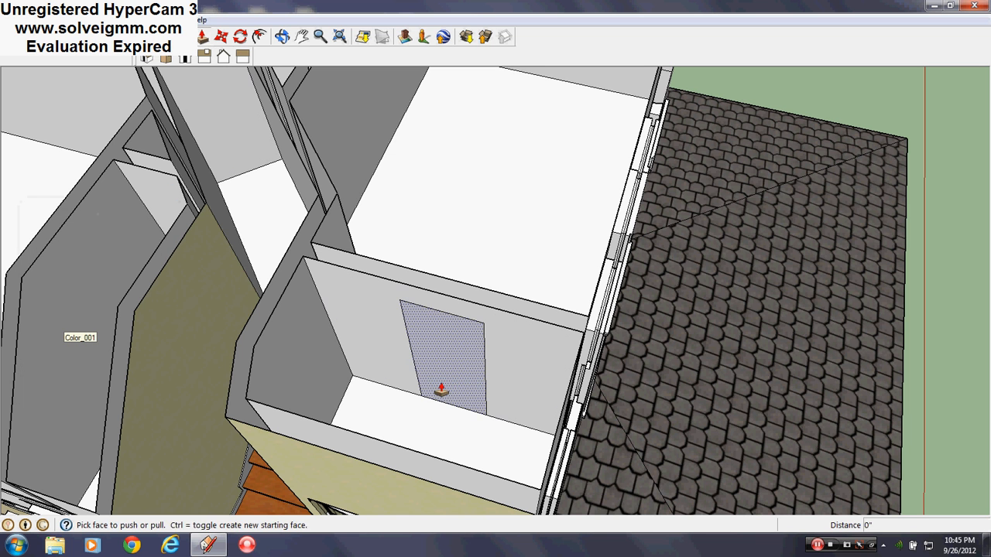
drag(441, 389, 428, 343)
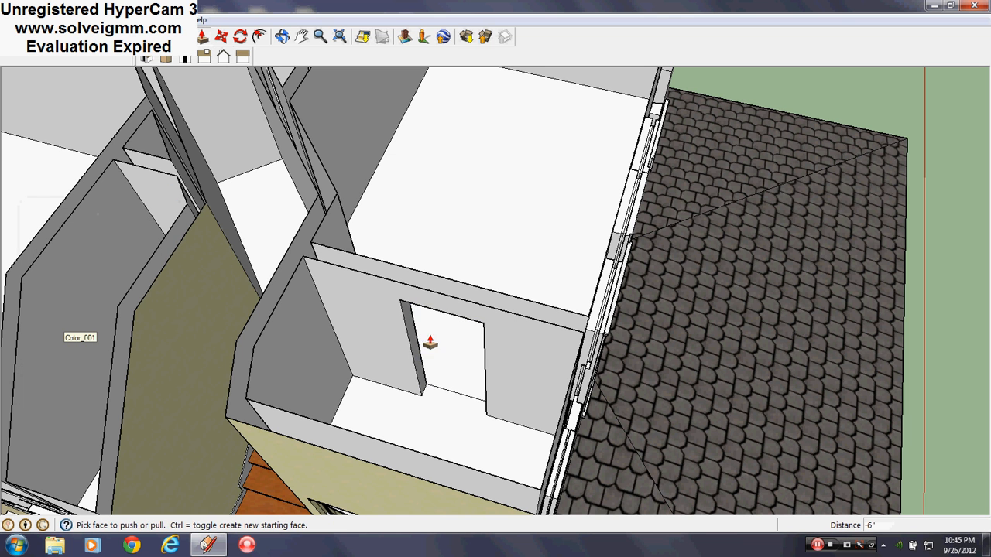
click(163, 60)
scroll(564, 369, down, 6)
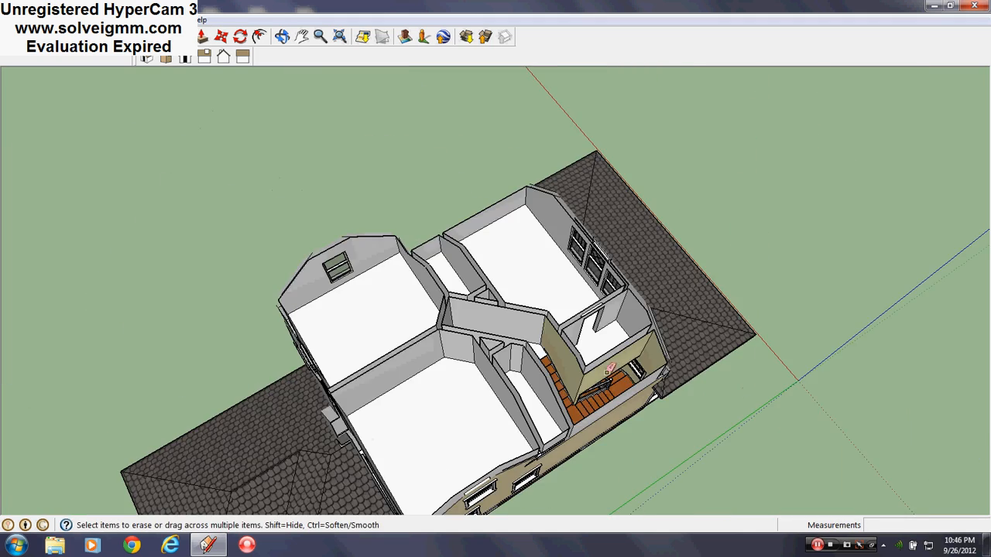
scroll(567, 332, up, 4)
key(l)
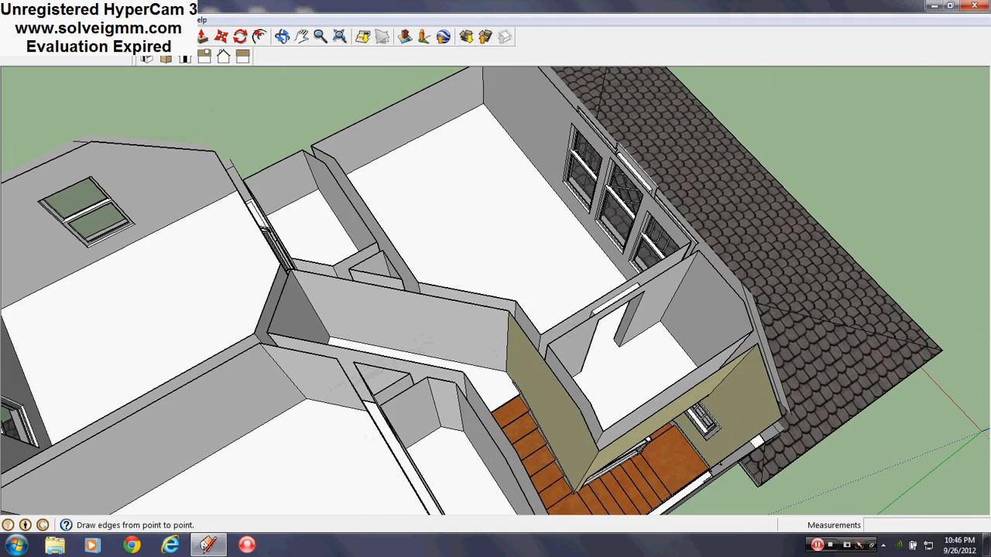
scroll(533, 287, up, 5)
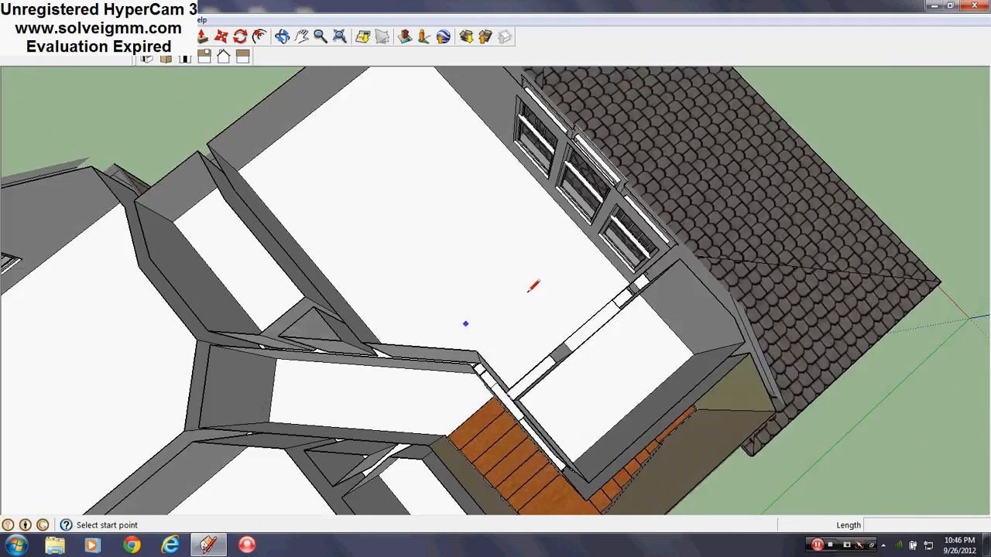
middle_drag(533, 286, 199, 4)
click(165, 19)
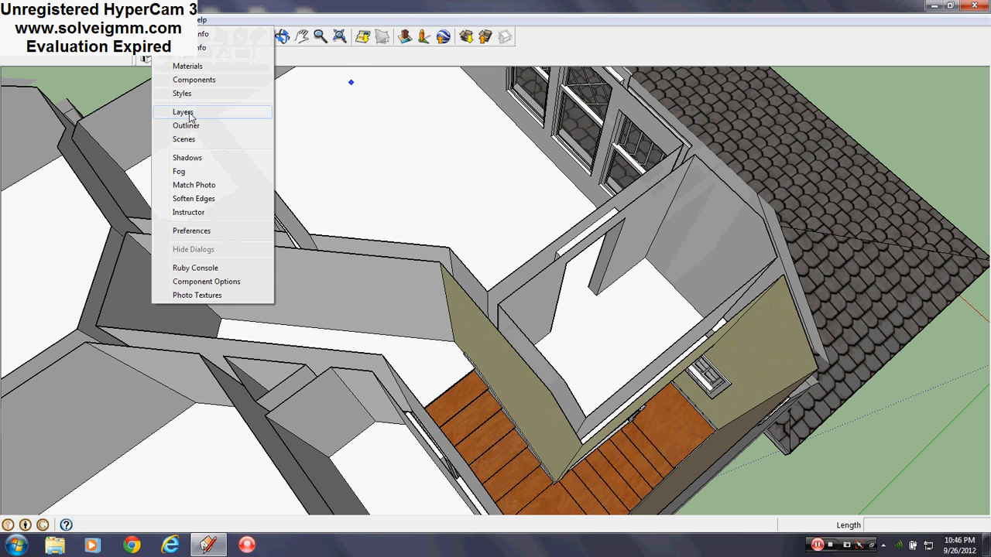
click(183, 113)
click(161, 102)
scroll(360, 296, up, 6)
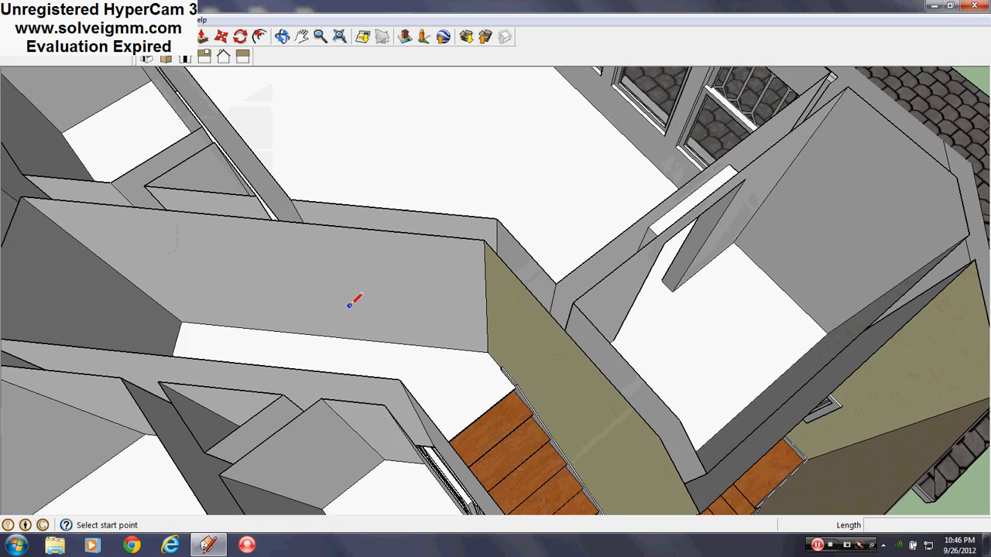
mouse_move(389, 288)
middle_down()
mouse_move(382, 316)
mouse_move(387, 307)
mouse_move(405, 338)
middle_up()
click(367, 352)
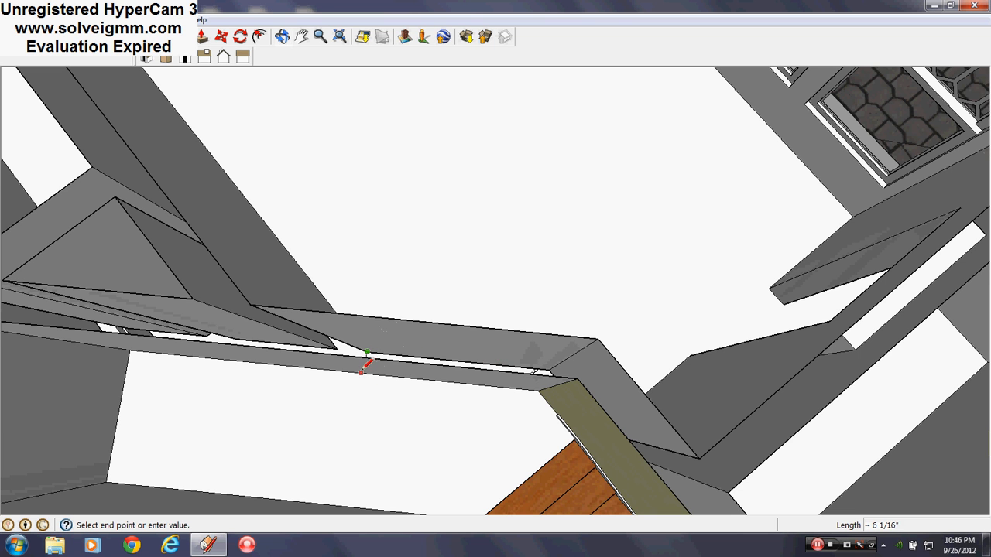
click(363, 395)
right_click(361, 396)
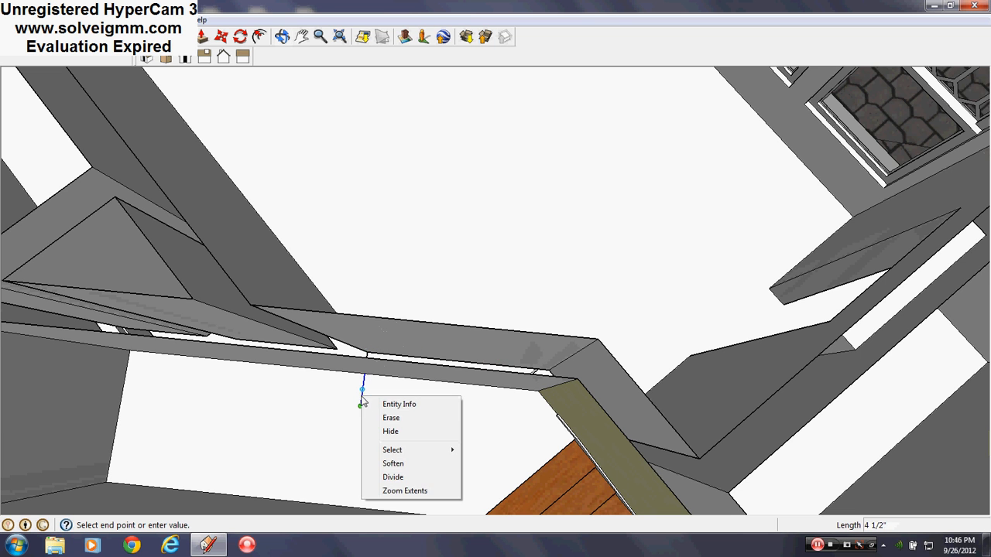
click(382, 416)
- Draw half of a door outline 7' tall and 1'3" wide on the hallway wall near the top of the stairs
middle_drag(387, 409, 461, 290)
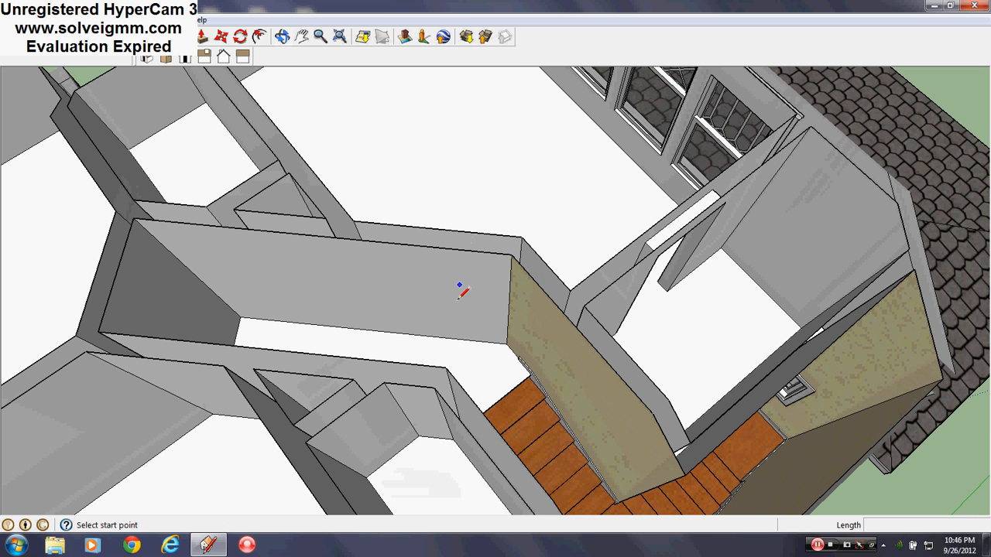
click(449, 337)
click(441, 266)
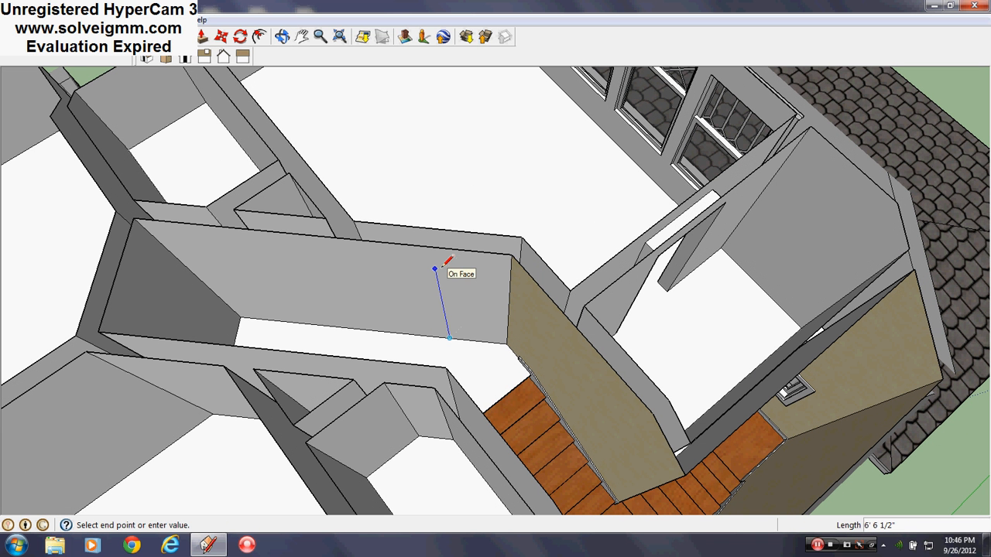
key(Return)
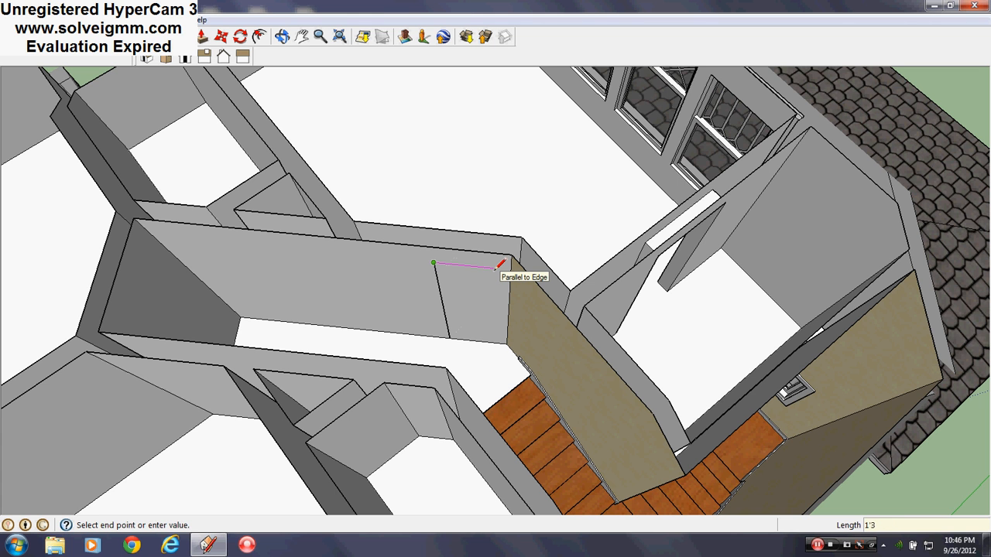
click(481, 267)
click(485, 340)
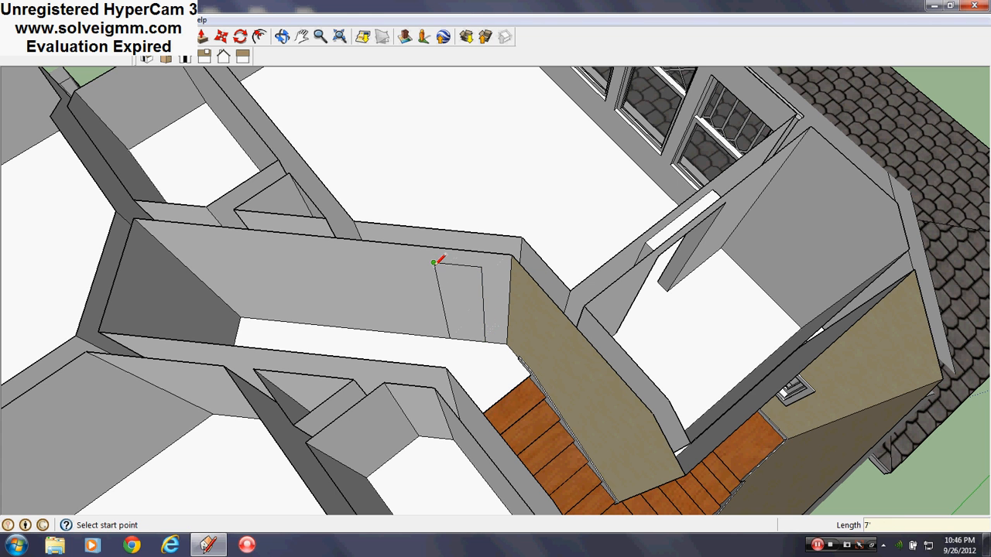
- Widen the hallway door outline with a second 7' tall, 1'3" wide half and erase the line between the halves
click(434, 263)
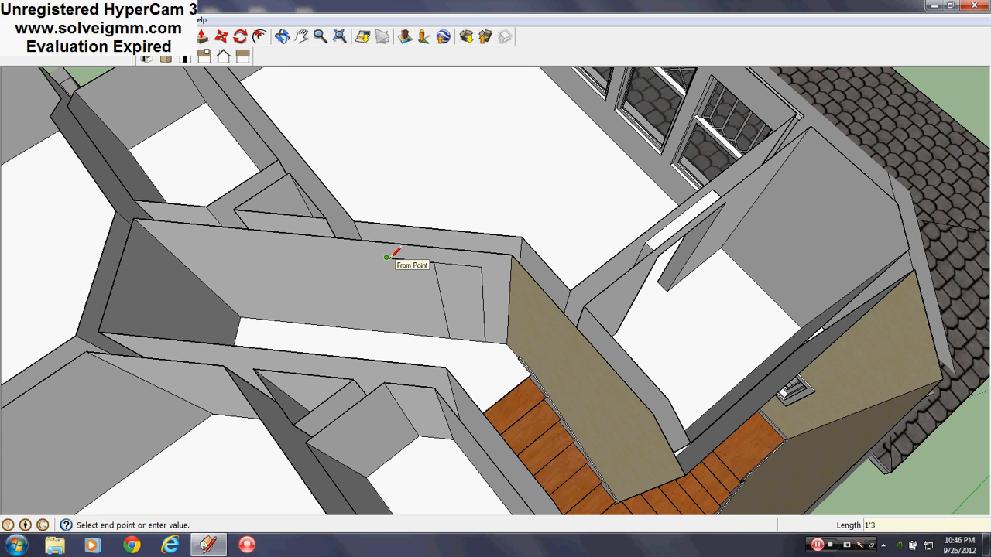
click(391, 256)
scroll(492, 263, up, 4)
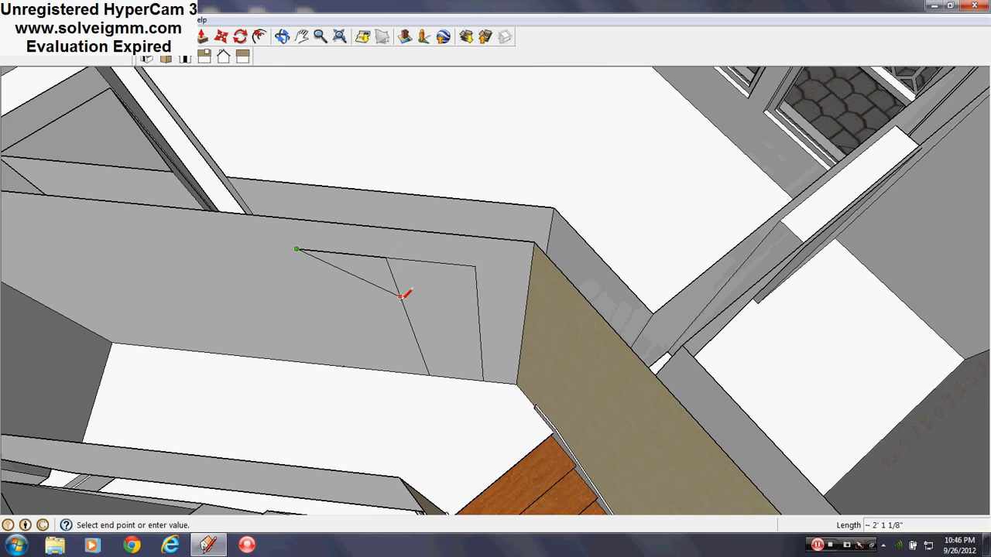
click(376, 369)
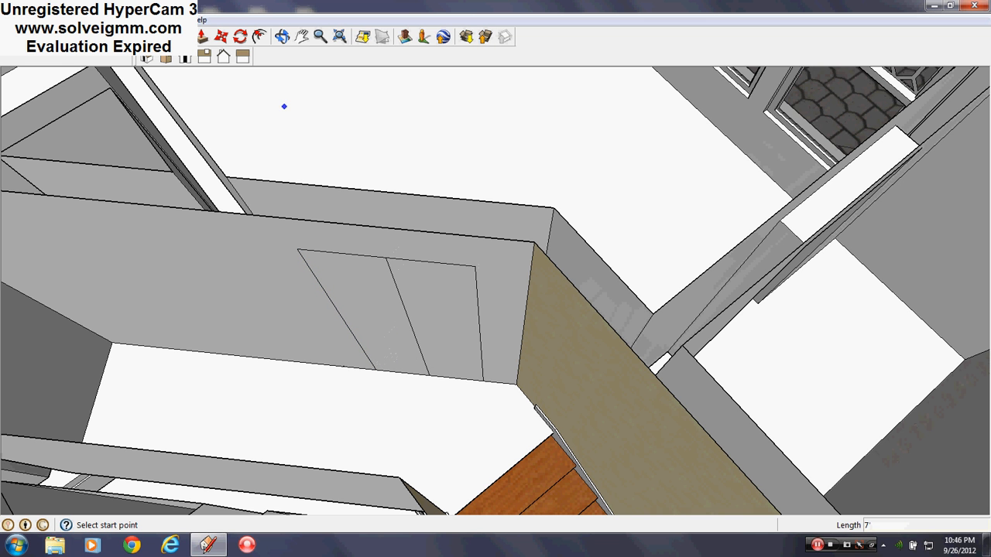
key(e)
click(405, 293)
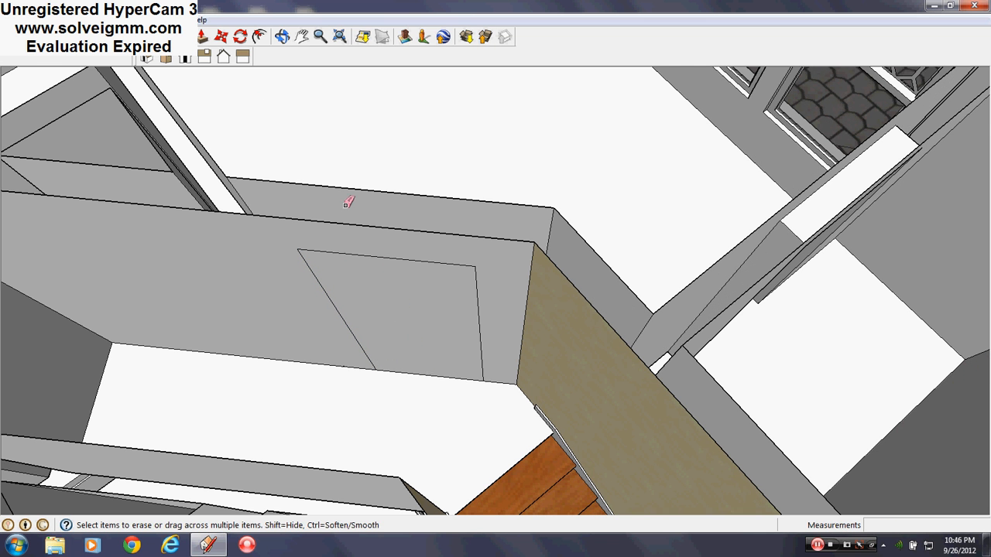
- Paint the hallway door face with Color_001 and push it 6" through the wall to open the doorway
middle_drag(347, 196, 347, 343)
scroll(425, 255, down, 5)
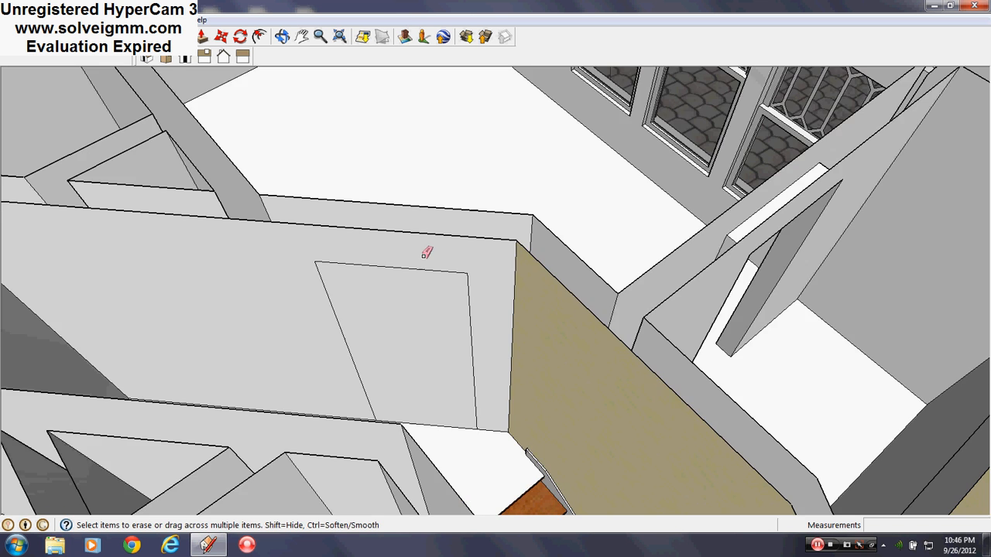
scroll(428, 313, up, 3)
key(b)
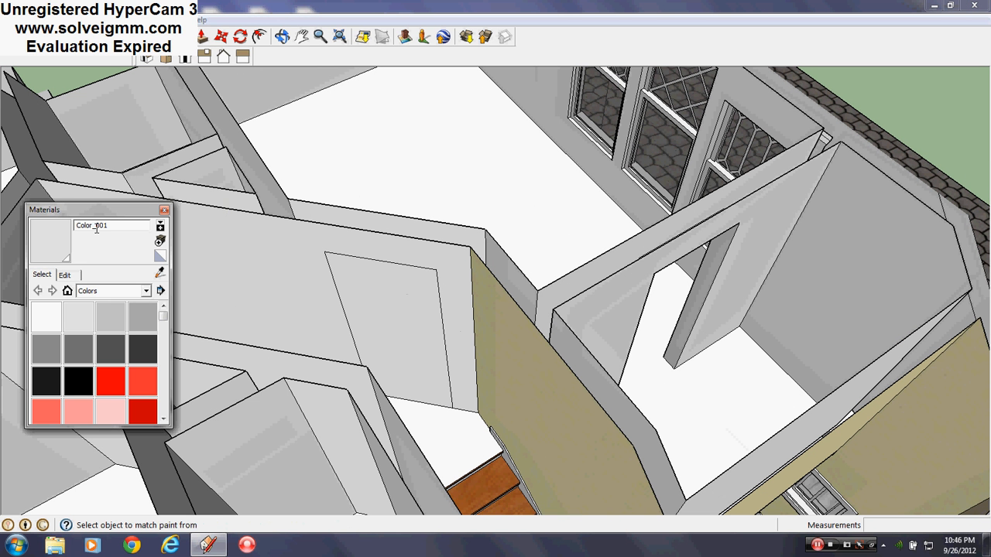
click(409, 265)
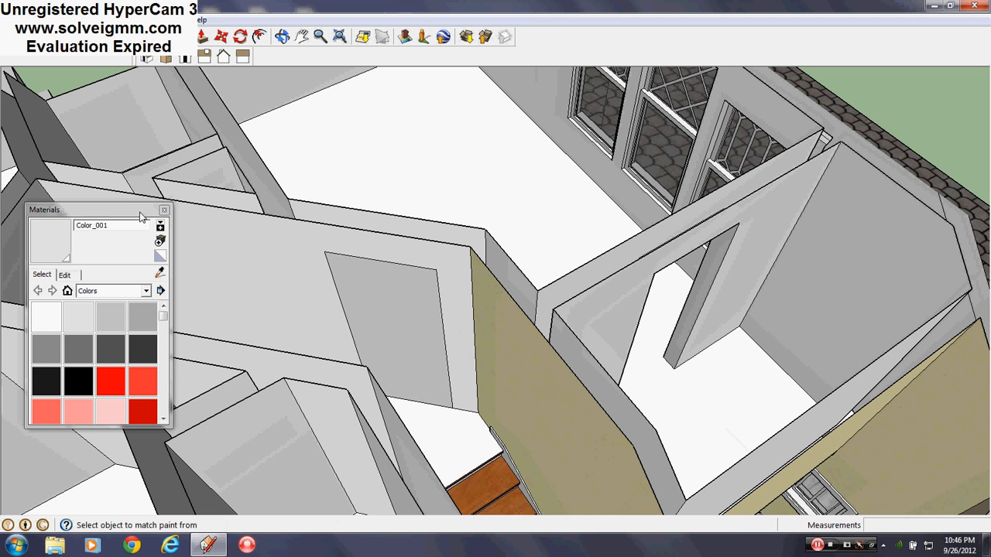
click(163, 210)
key(p)
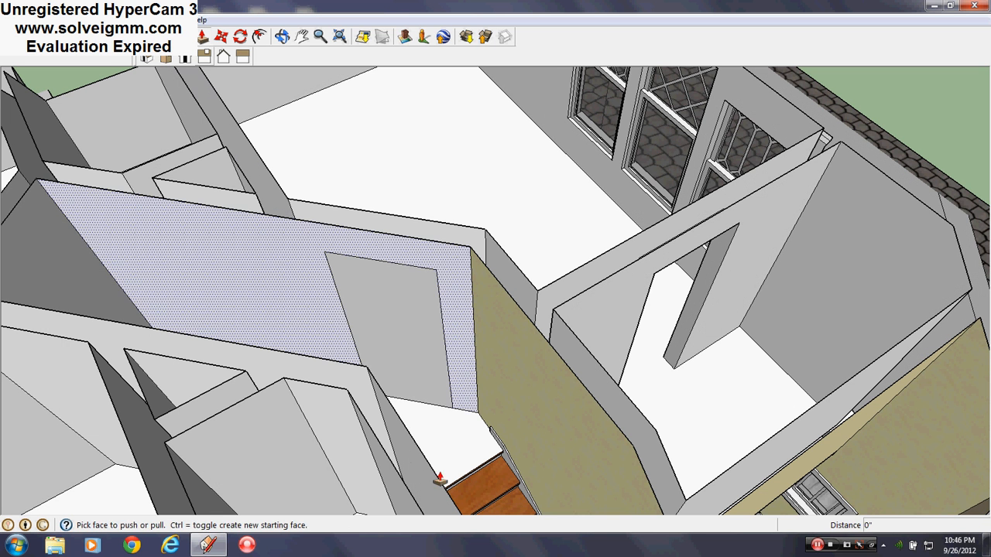
drag(409, 380, 382, 294)
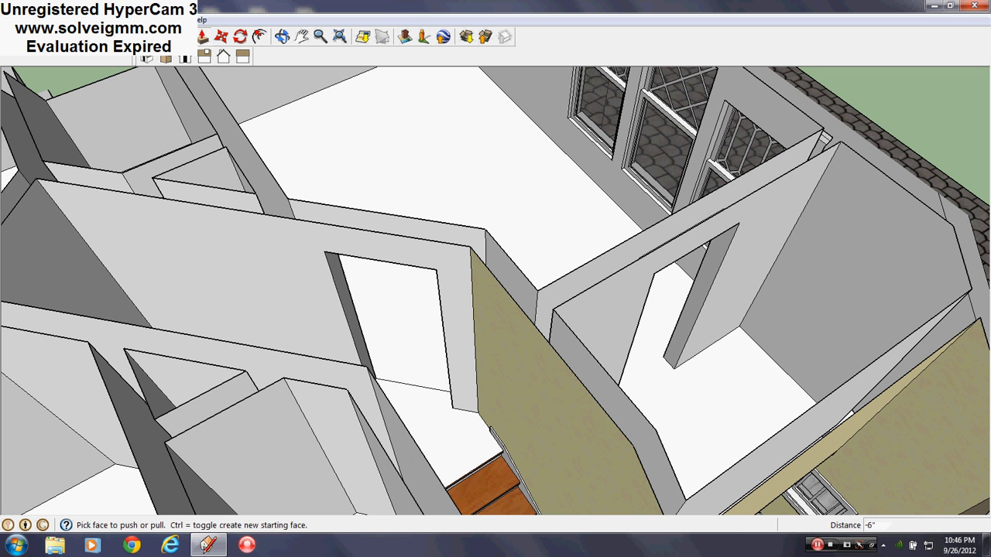
key(e)
middle_drag(420, 392, 288, 242)
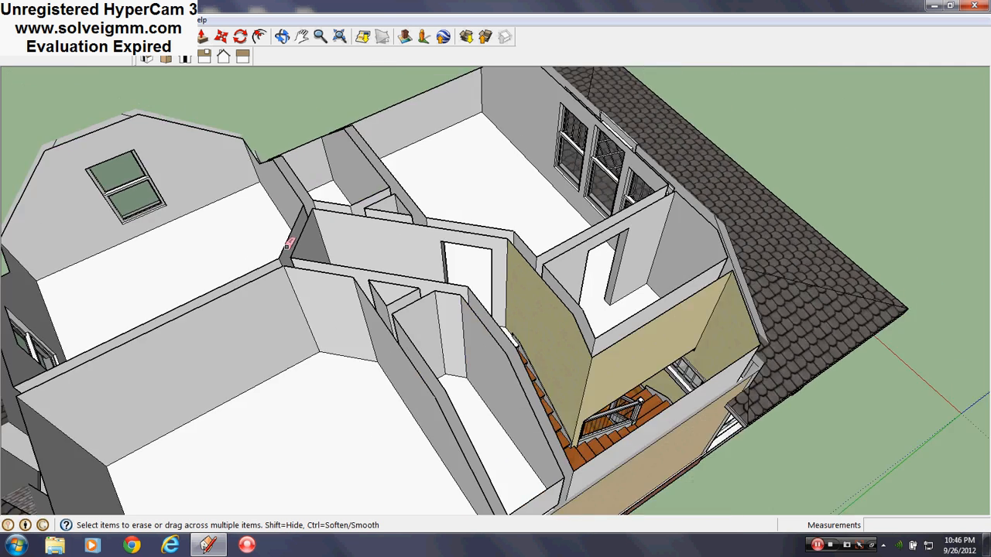
- Delete the two small triangular partitions on either side of the hallway together with everything connected to them
scroll(431, 192, up, 3)
right_click(431, 198)
mouse_move(463, 254)
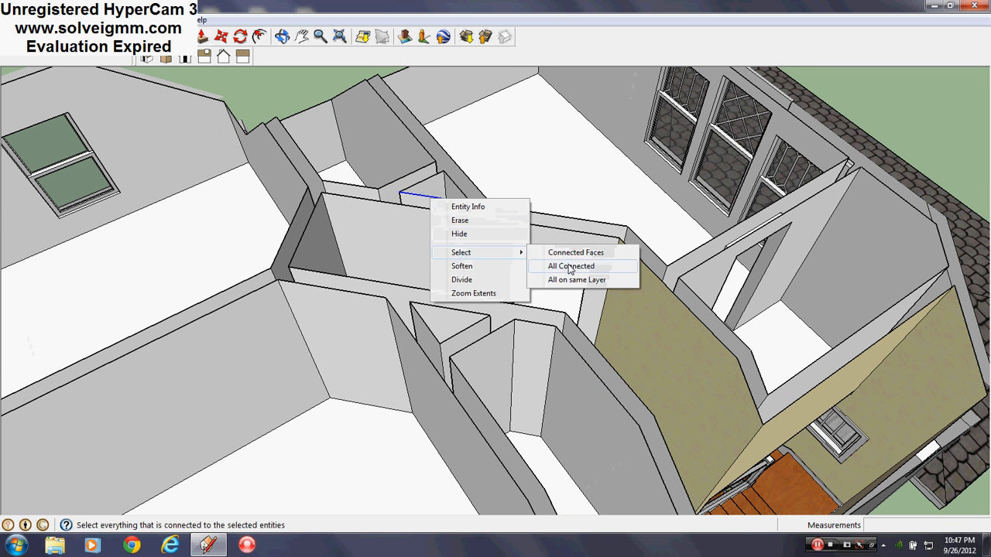
click(570, 267)
key(Delete)
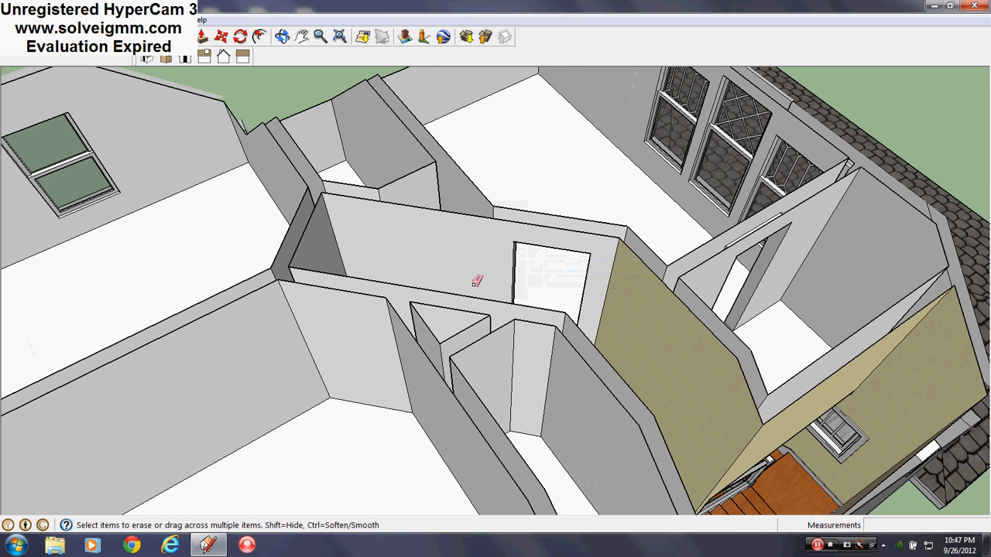
right_click(422, 317)
mouse_move(592, 385)
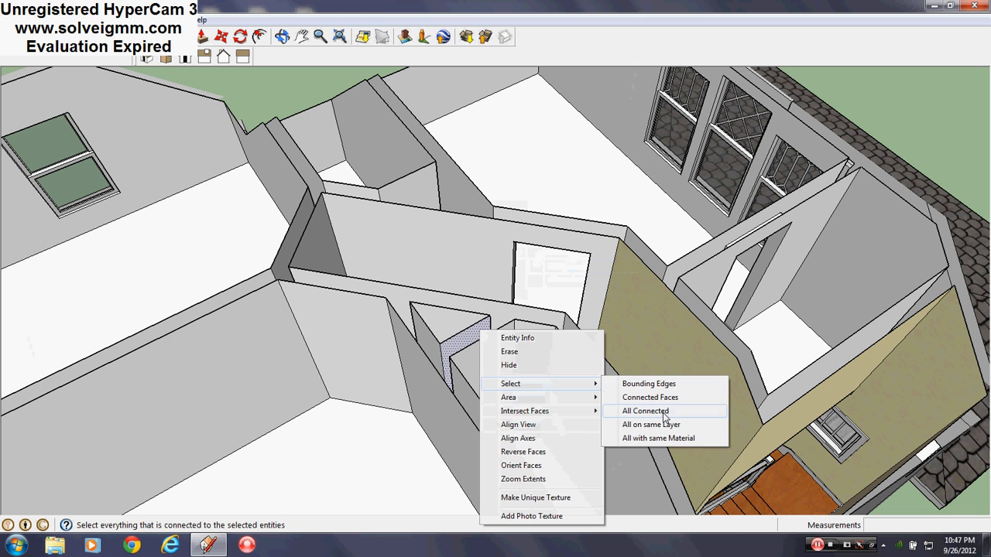
click(658, 411)
key(Delete)
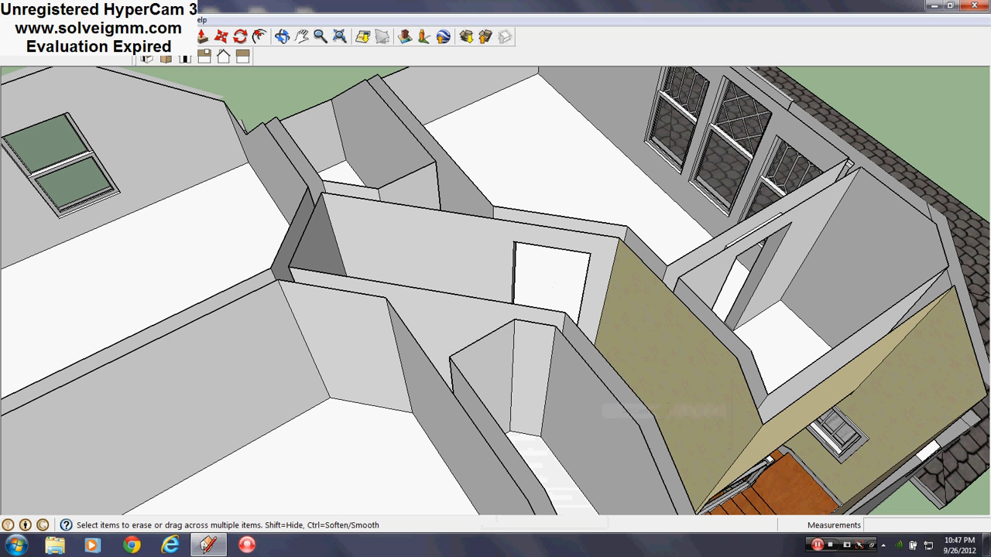
- Draw half of a door outline 7' tall and 1'3" wide on the hallway's narrow end wall, starting from the floor edge's midpoint
key(l)
mouse_move(559, 269)
middle_down()
mouse_move(546, 400)
mouse_move(539, 385)
mouse_move(501, 420)
mouse_move(550, 348)
mouse_move(571, 449)
middle_up()
scroll(503, 418, down, 5)
scroll(597, 256, up, 3)
middle_drag(596, 256, 526, 341)
scroll(534, 372, up, 3)
middle_drag(540, 400, 356, 380)
scroll(505, 388, down, 4)
scroll(395, 175, up, 4)
middle_drag(401, 180, 508, 204)
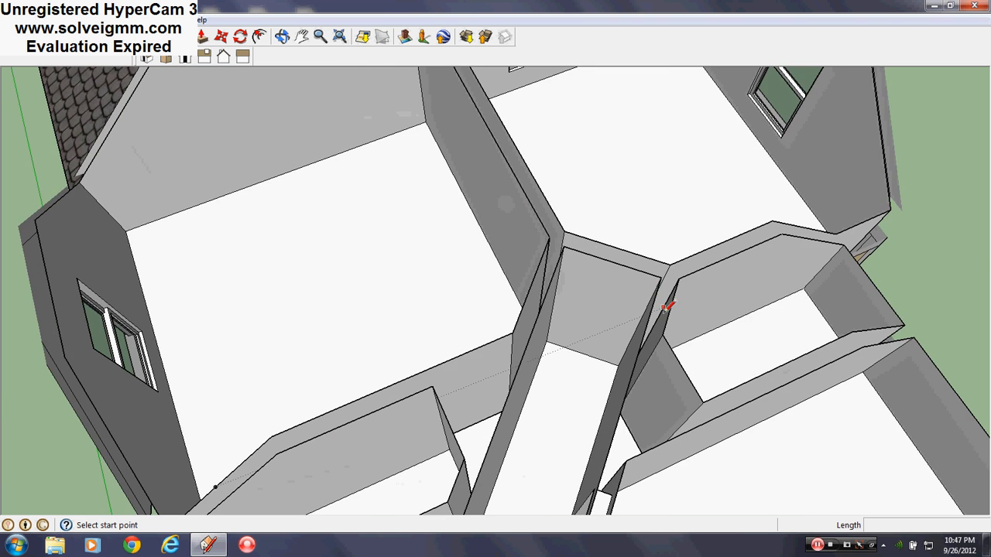
scroll(664, 309, up, 3)
click(564, 362)
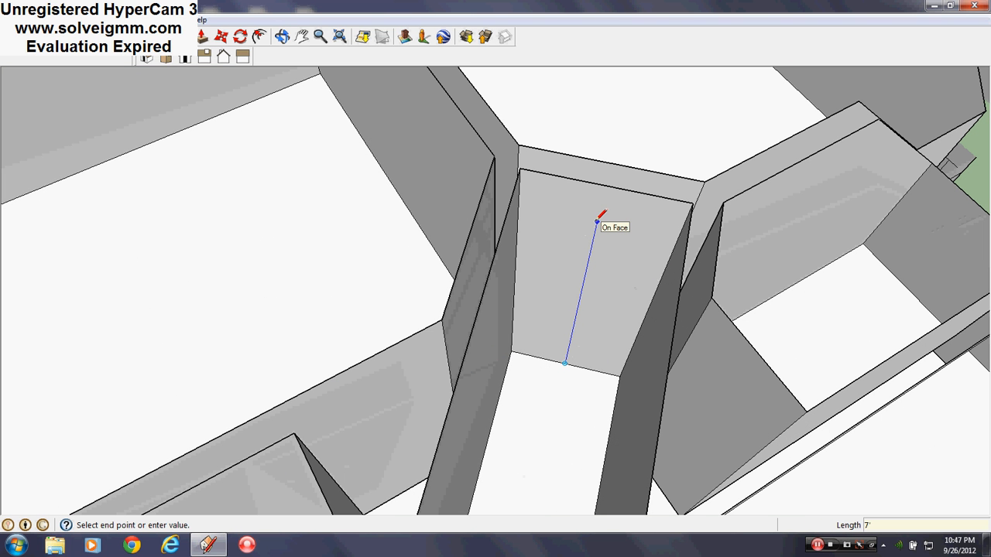
click(597, 222)
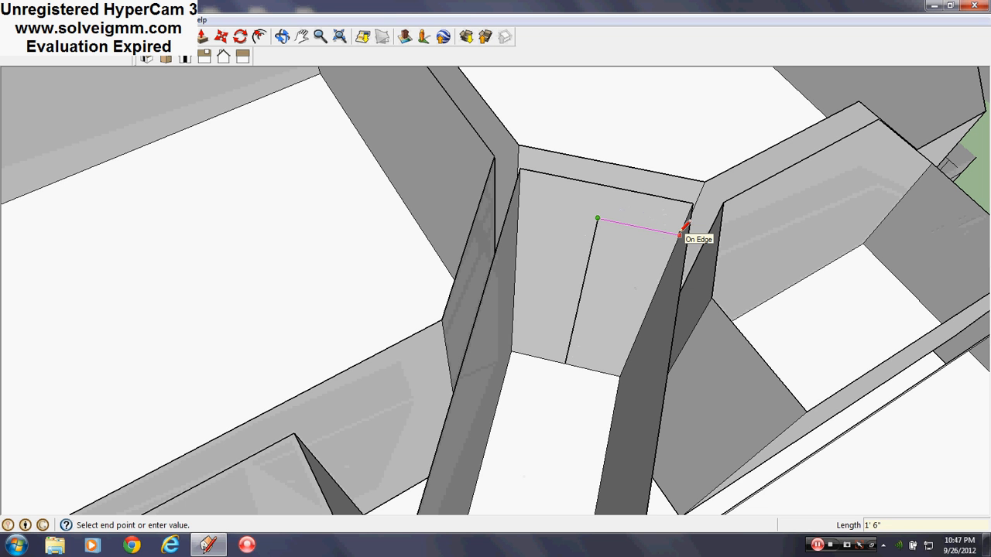
text(1')
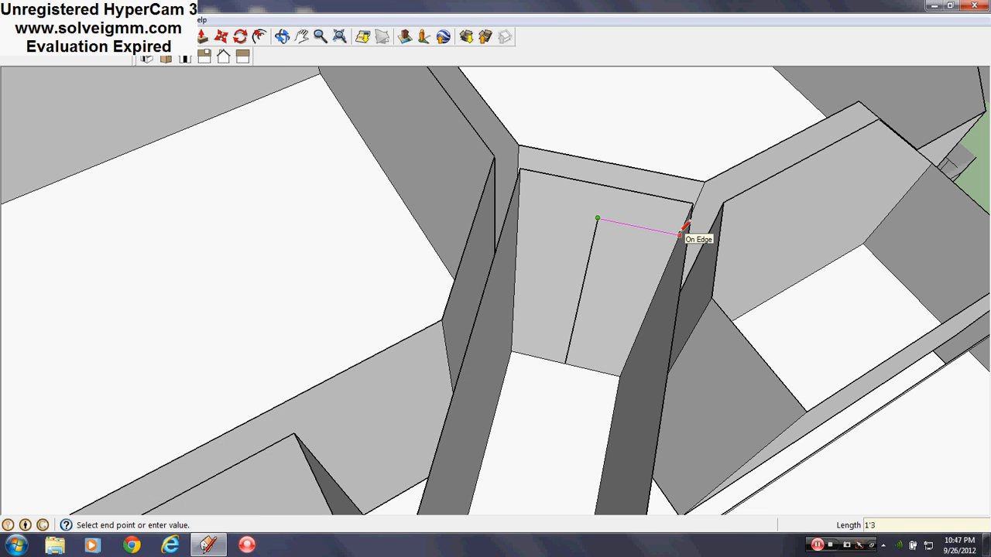
text(3)
key(Return)
click(612, 369)
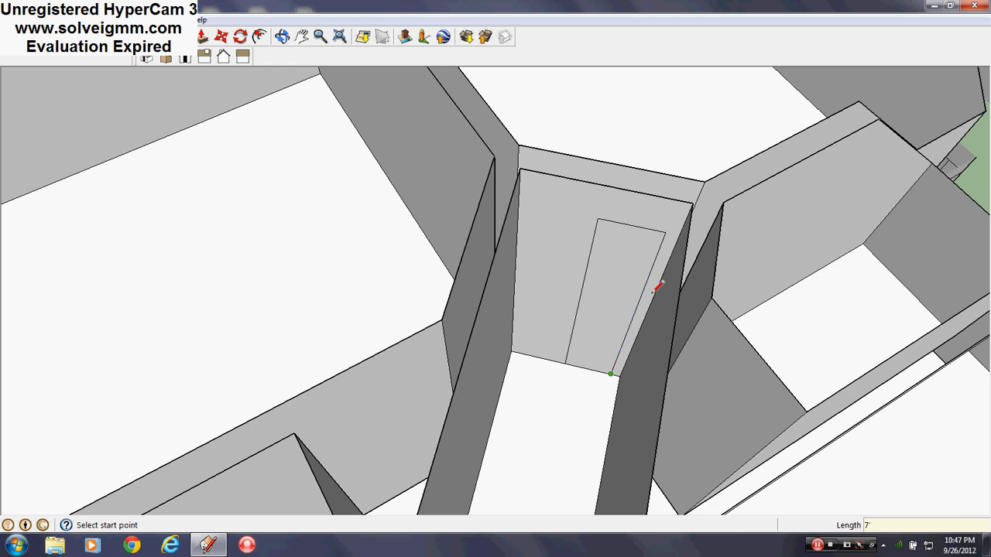
- Add the second 7' tall, 1'3" wide half to the hallway end wall's door outline and erase the line between the halves
scroll(654, 283, up, 3)
click(562, 199)
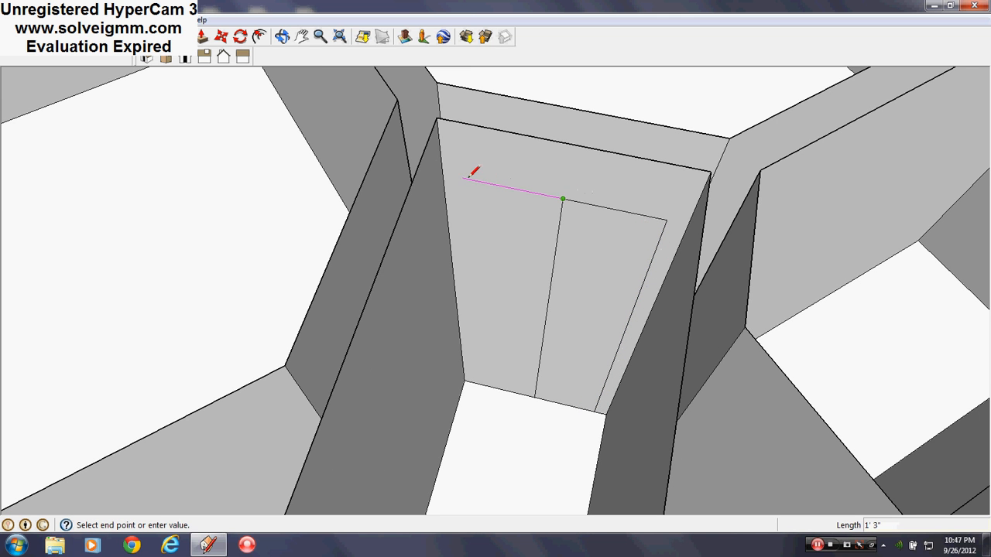
click(462, 178)
click(667, 220)
click(462, 178)
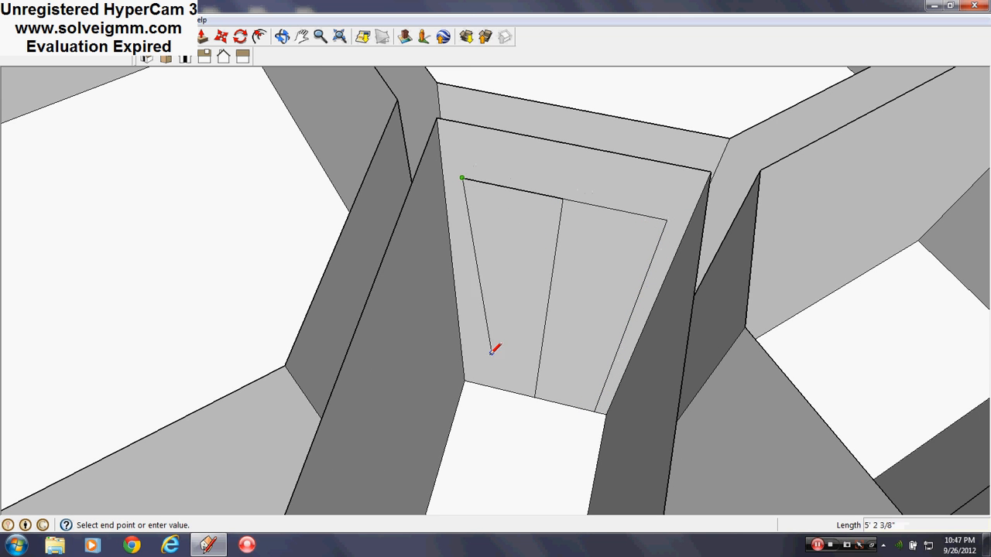
click(475, 380)
right_click(553, 277)
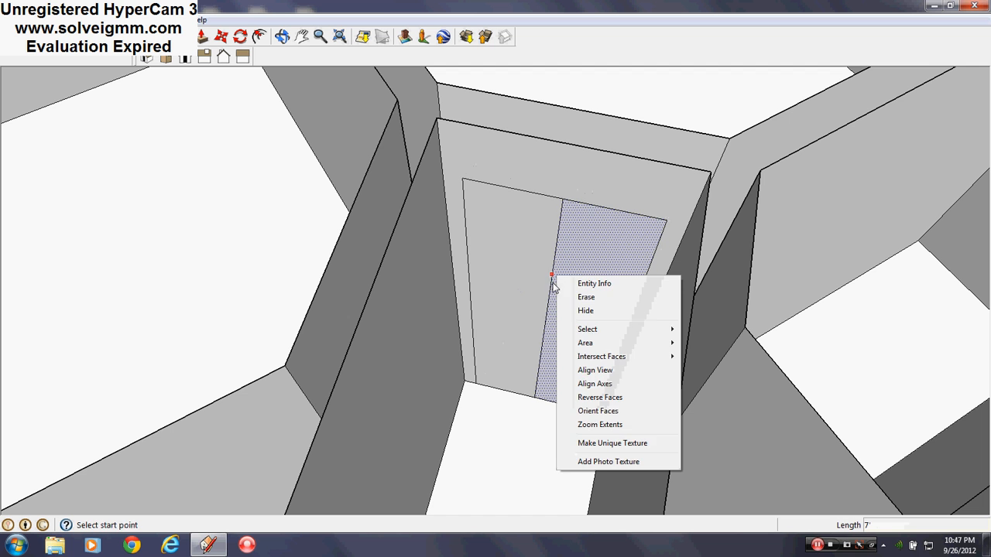
right_click(548, 292)
click(572, 301)
- Paint the door face on the hallway's end wall with Color_001
key(b)
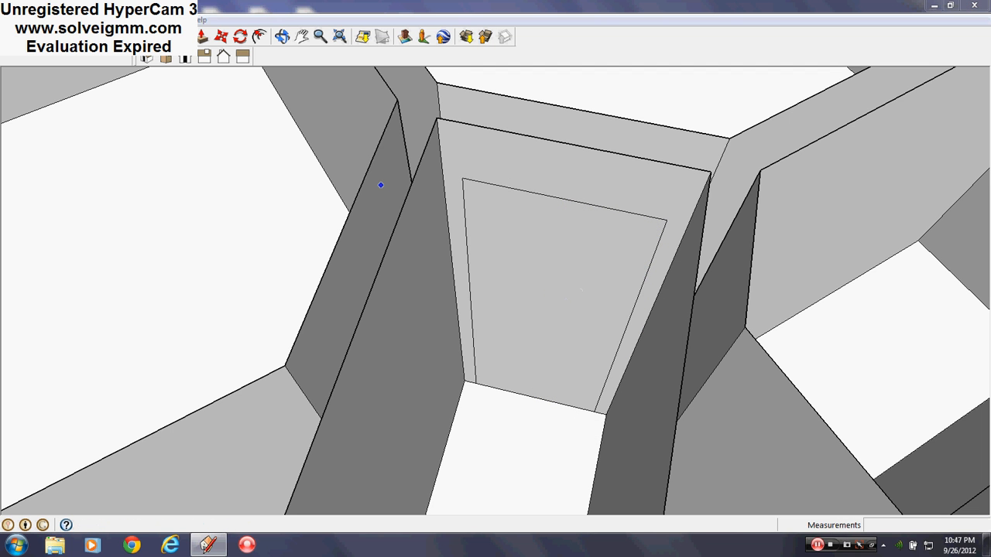
click(581, 280)
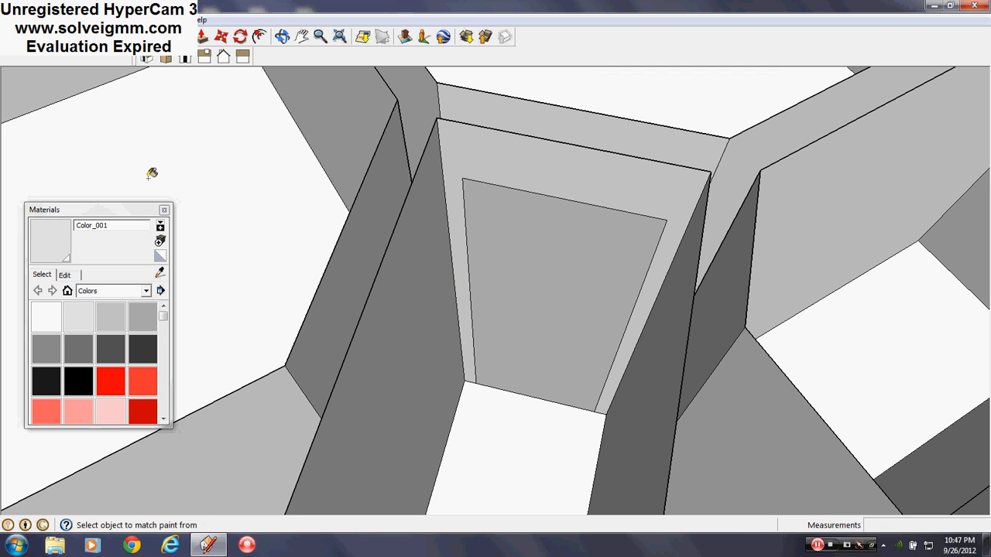
click(164, 210)
- Push the hallway end wall's door face 6" through to open the doorway and erase the leftover threshold line
click(202, 36)
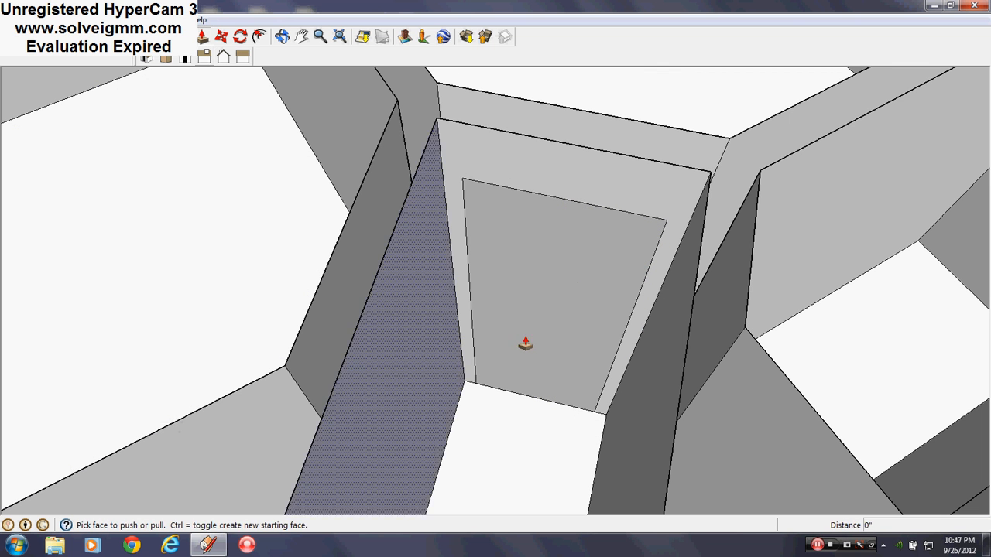
click(529, 343)
click(508, 263)
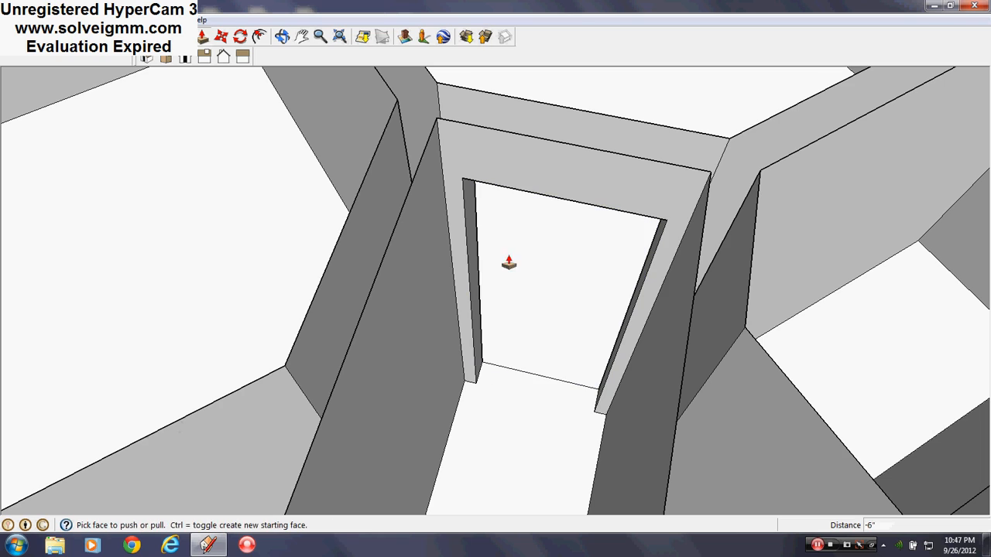
click(186, 57)
click(560, 377)
- Draw half of a door outline 7' tall and 1'3" wide on the short angled corner wall of the large room beside the hallway
scroll(560, 377, down, 5)
middle_drag(560, 377, 190, 354)
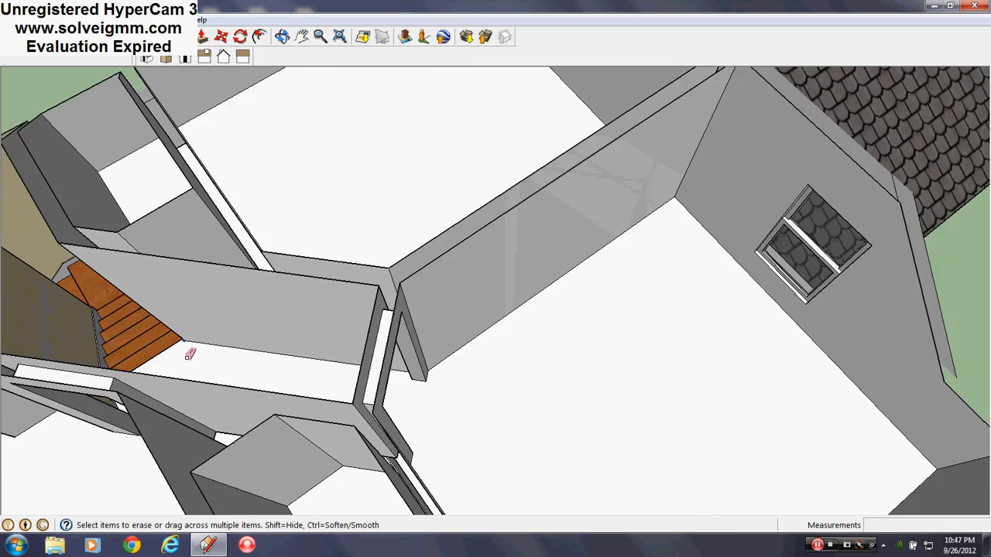
scroll(489, 387, down, 3)
mouse_move(488, 387)
middle_down()
mouse_move(336, 356)
mouse_move(386, 406)
mouse_move(436, 395)
mouse_move(681, 224)
middle_up()
scroll(344, 394, down, 3)
scroll(688, 219, up, 5)
middle_drag(527, 259, 580, 305)
scroll(510, 201, down, 2)
scroll(510, 199, up, 3)
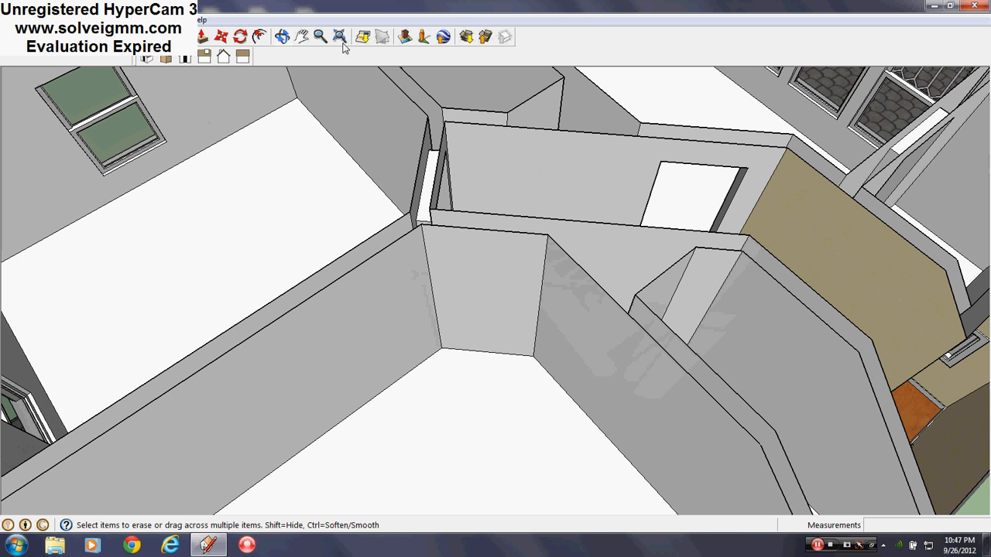
key(l)
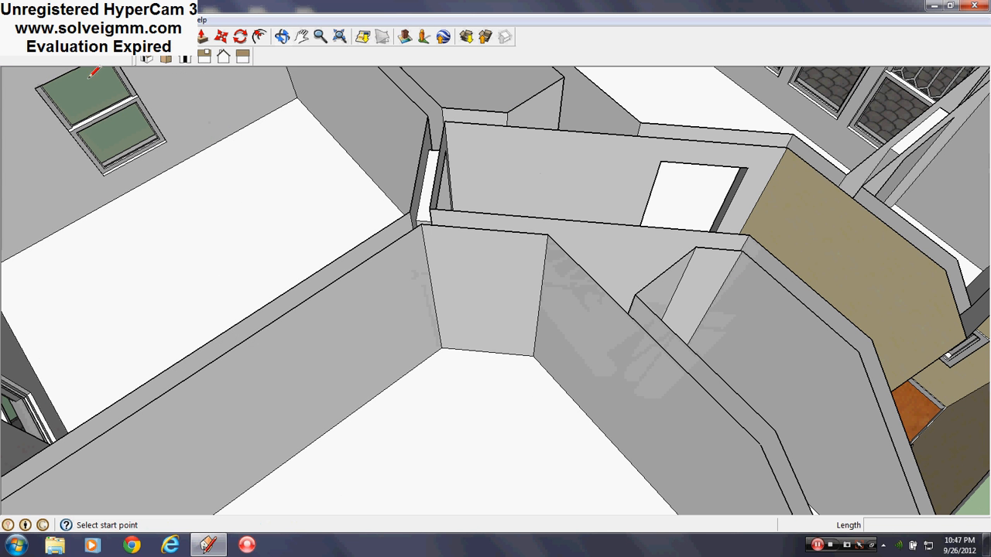
click(487, 350)
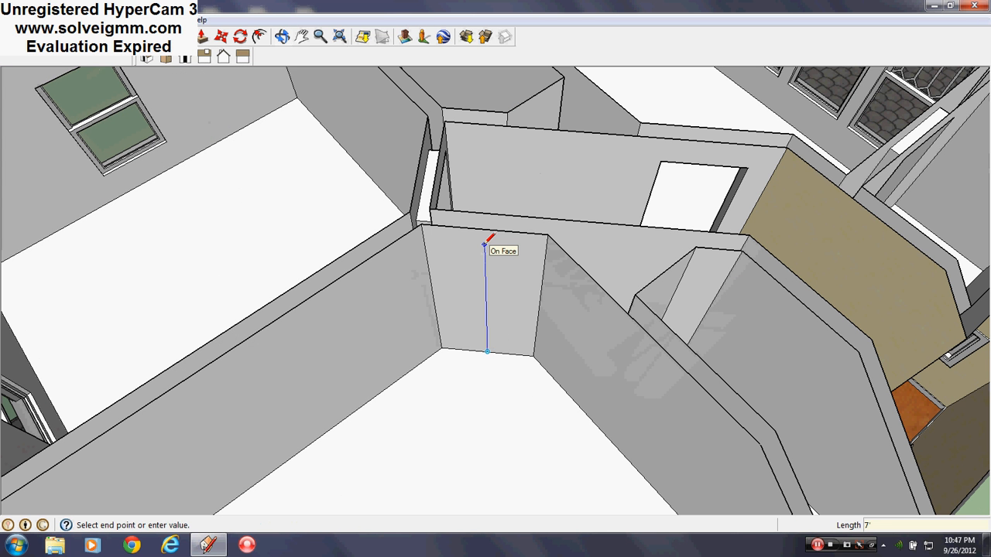
click(485, 248)
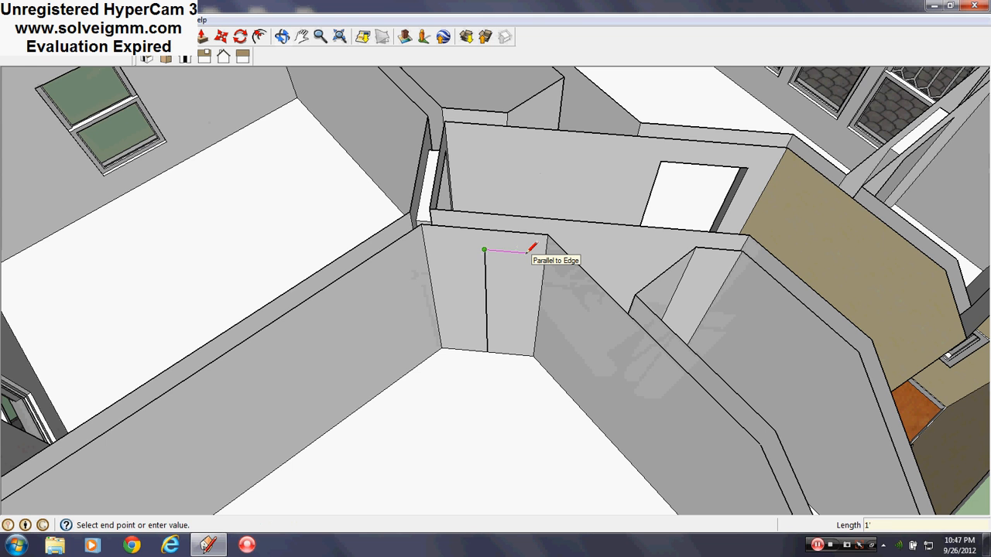
click(529, 251)
scroll(528, 251, up, 2)
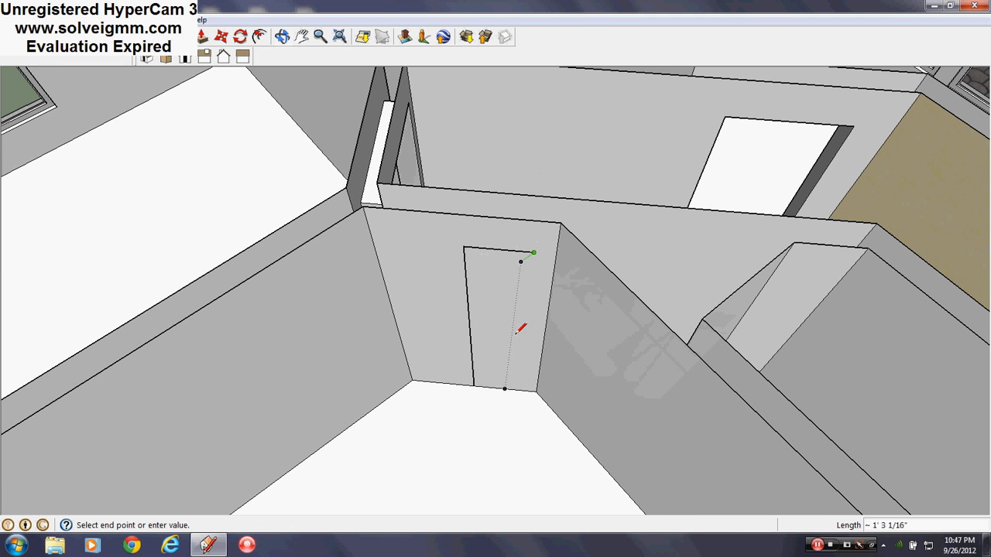
click(522, 389)
- Complete the corner wall's door outline with a second 7' tall, 1'3" wide half and erase the dividing line
click(464, 247)
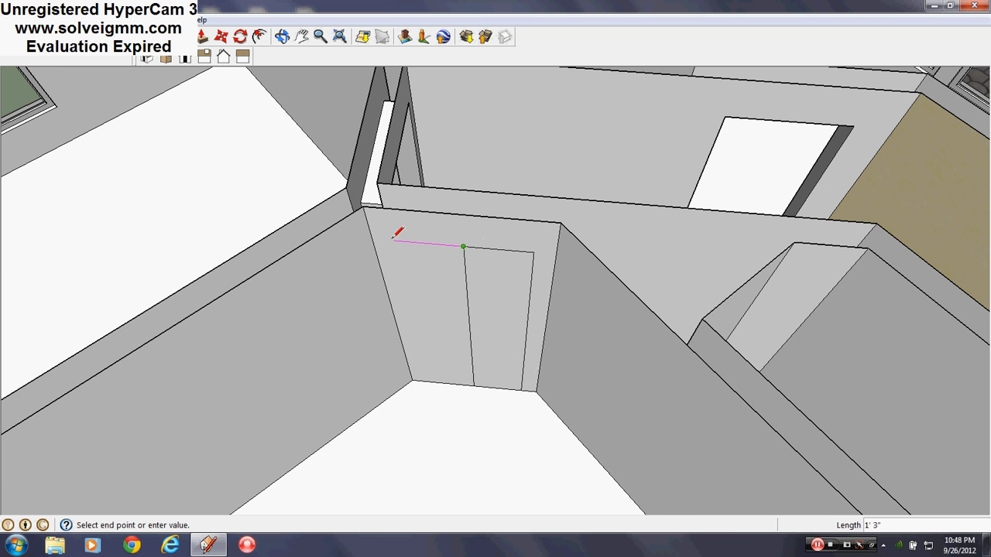
click(394, 240)
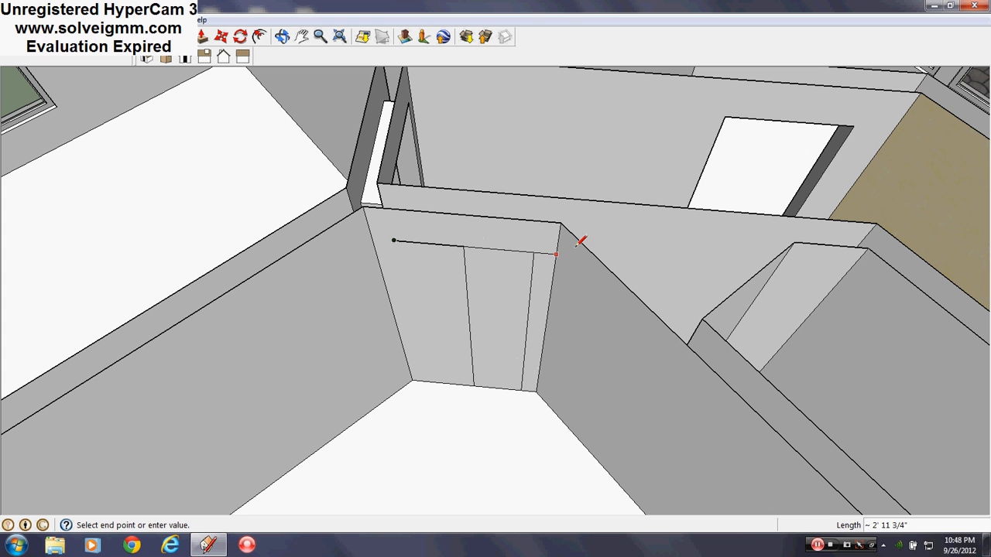
click(534, 253)
click(416, 379)
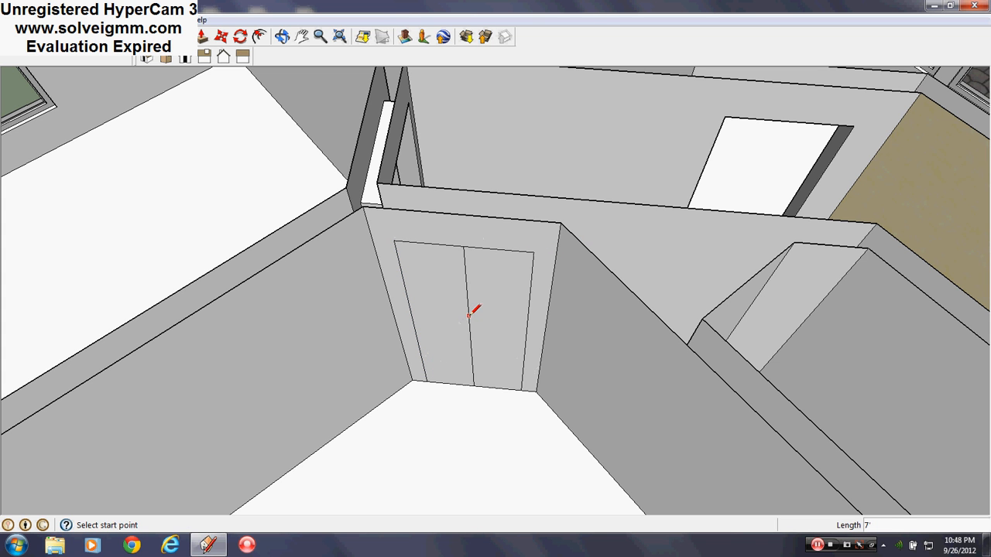
right_click(469, 314)
click(484, 336)
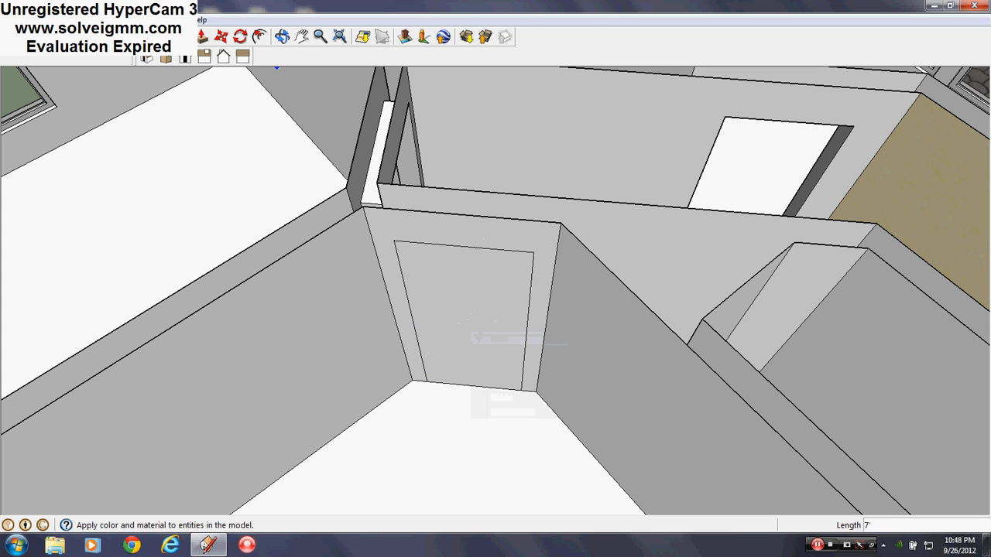
- Paint the door face on the large room's corner wall with Color_001
click(182, 37)
click(160, 274)
click(403, 158)
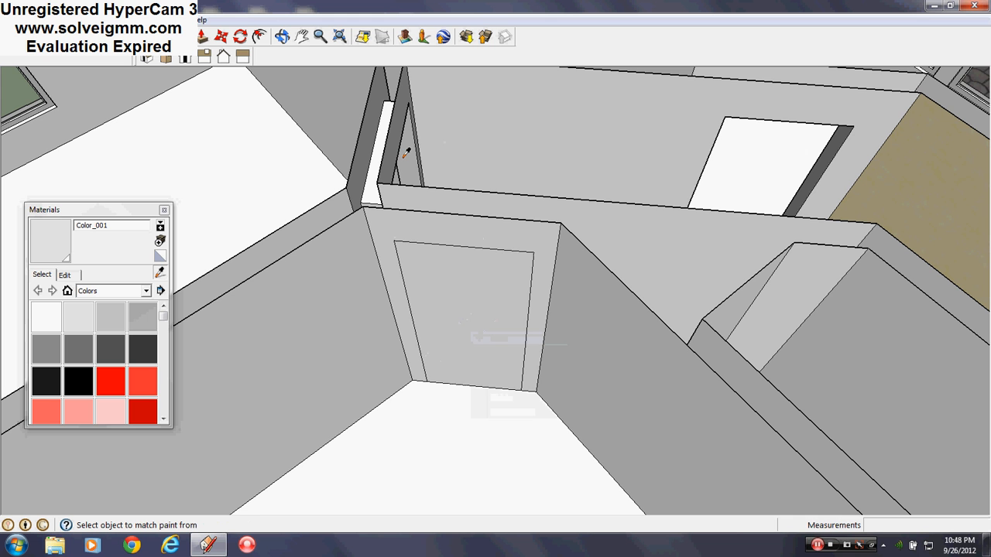
click(460, 277)
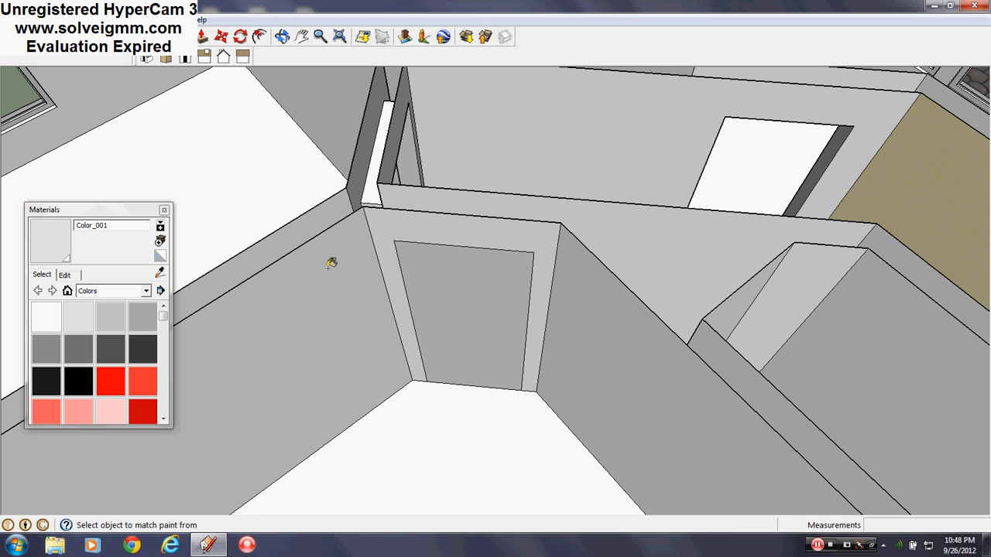
click(164, 211)
- Push the corner wall's door face 6" through to open the doorway and erase the leftover threshold line
click(202, 37)
drag(496, 347, 444, 311)
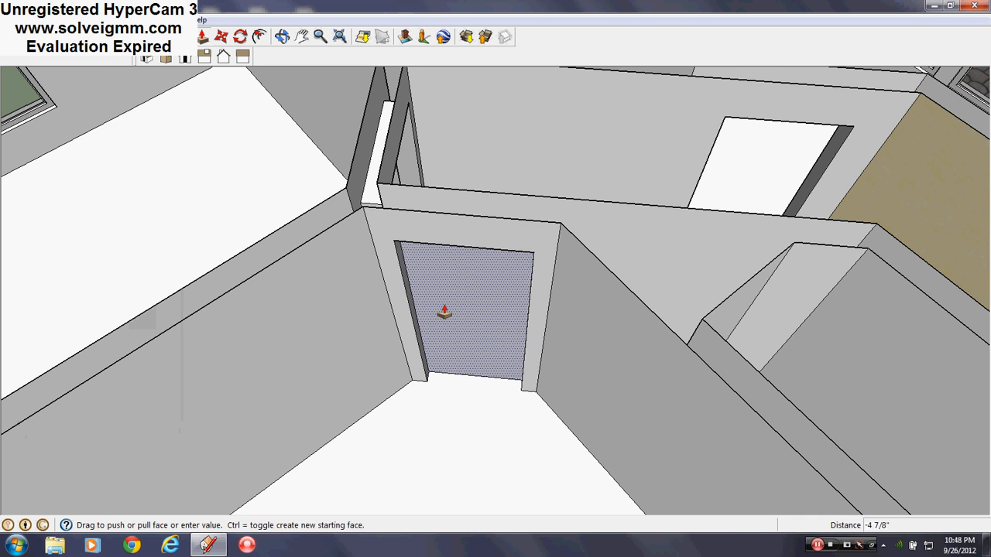
click(449, 288)
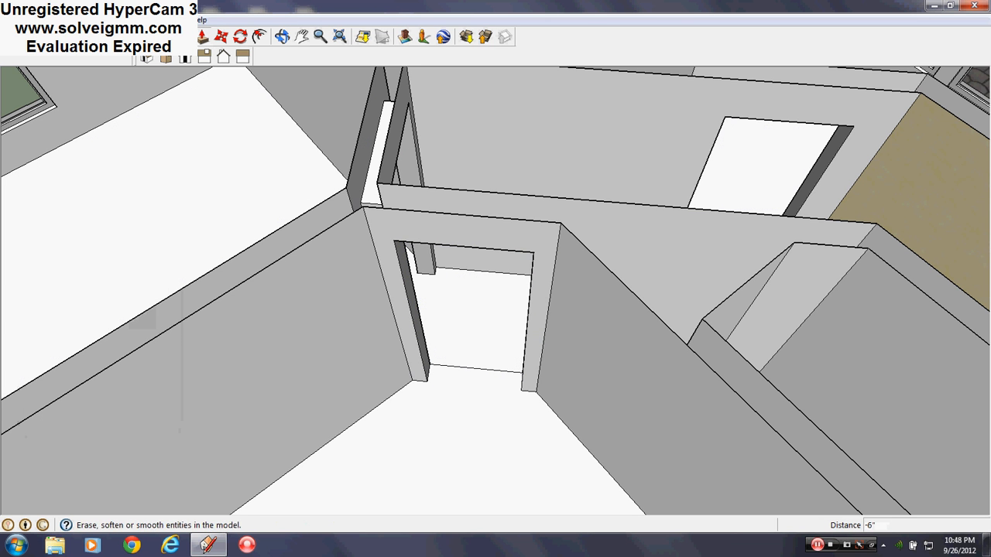
click(142, 37)
drag(473, 365, 471, 379)
- Examine the second floor's rooms from several angles to find the walls that still need a doorway
scroll(372, 292, down, 5)
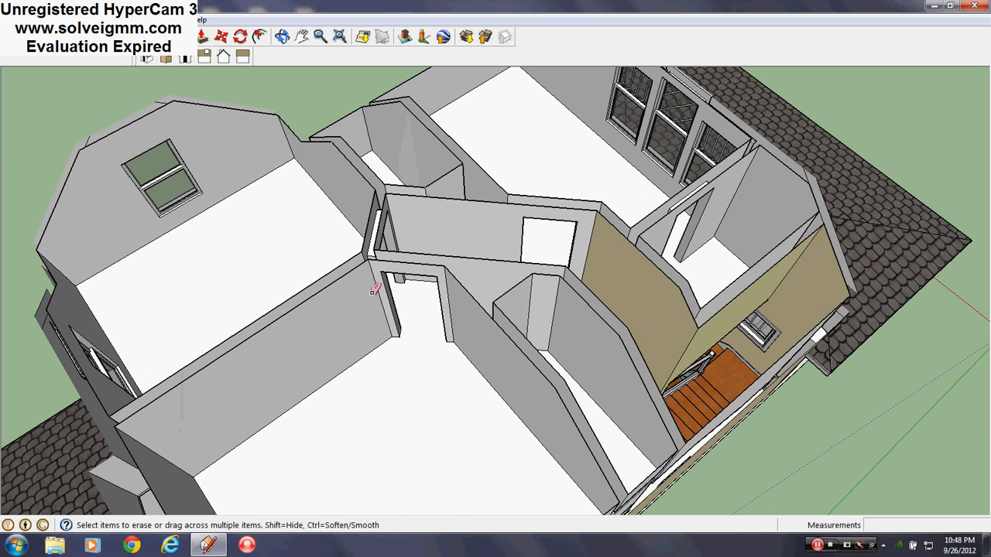
scroll(372, 293, down, 3)
mouse_move(372, 293)
middle_down()
mouse_move(527, 310)
mouse_move(396, 199)
middle_up()
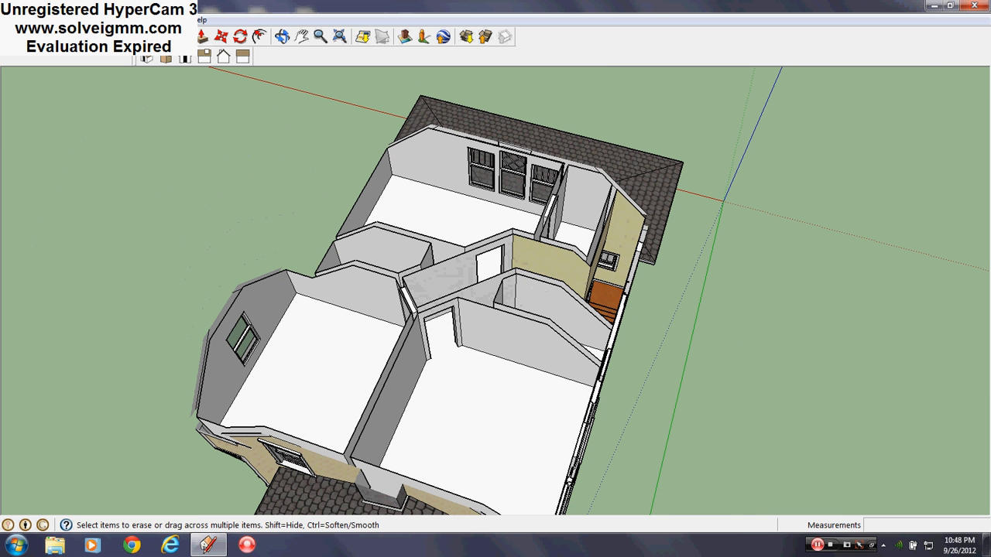
key(l)
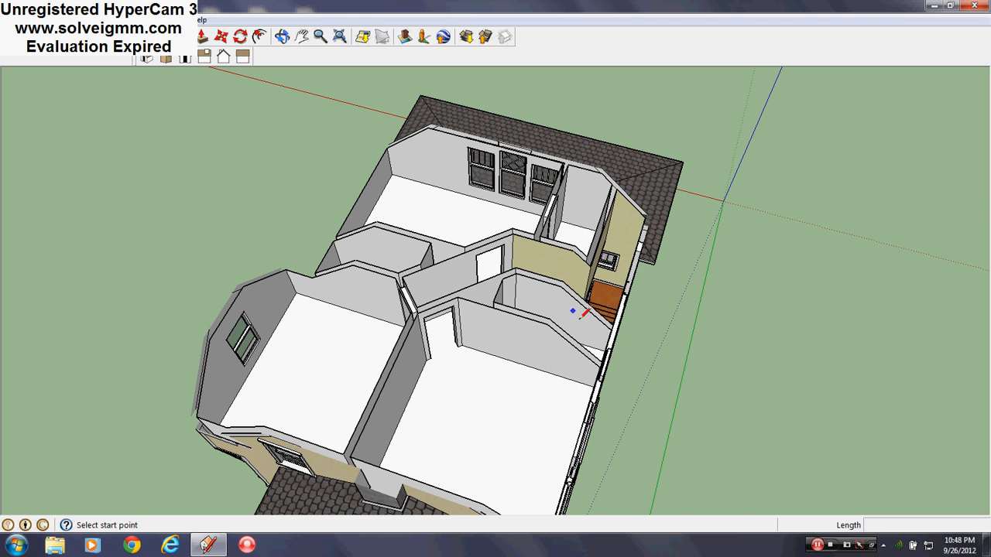
scroll(537, 318, up, 3)
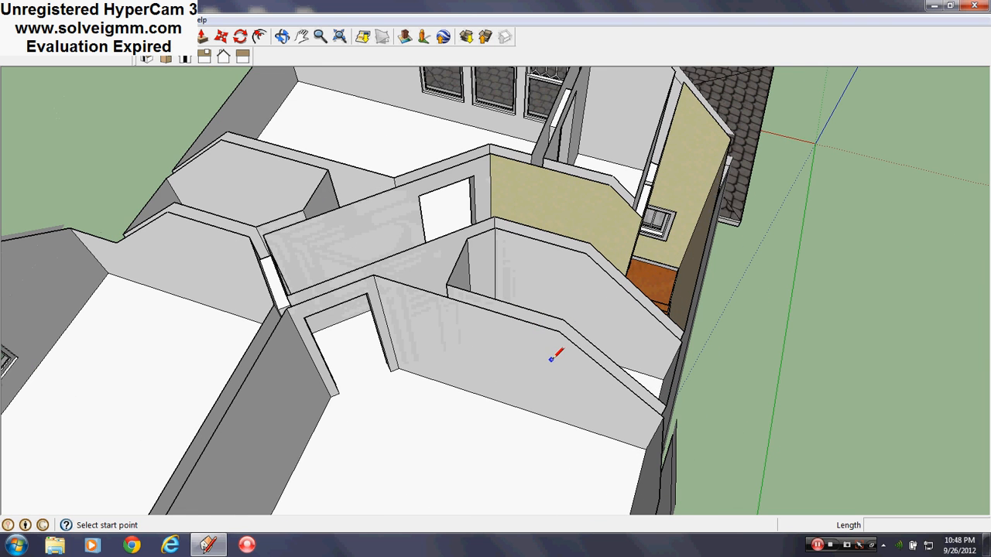
scroll(551, 359, up, 1)
mouse_move(551, 357)
middle_down()
mouse_move(519, 370)
mouse_move(466, 368)
middle_up()
scroll(466, 369, down, 2)
scroll(541, 345, down, 1)
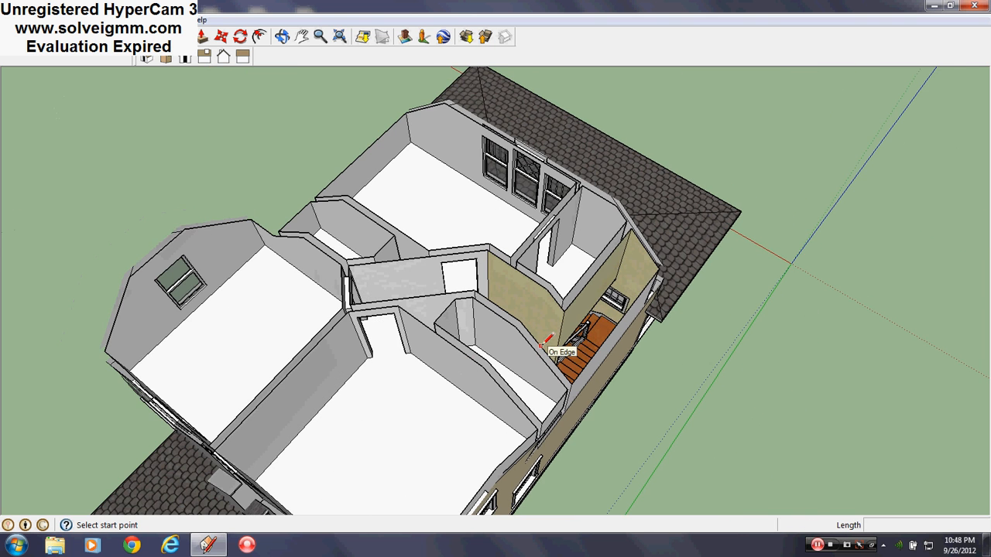
scroll(210, 245, up, 4)
middle_drag(554, 304, 375, 325)
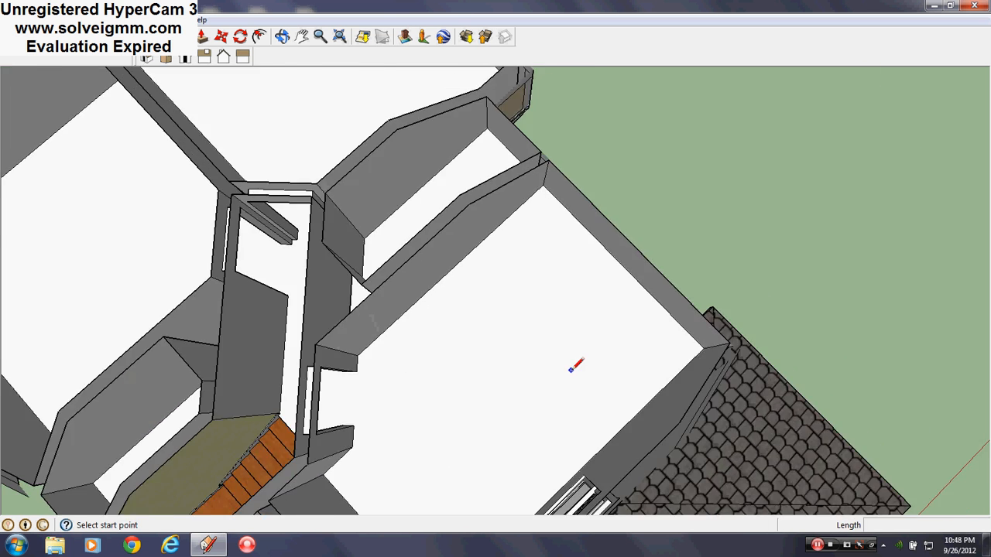
scroll(571, 370, down, 2)
middle_drag(571, 370, 340, 349)
scroll(520, 195, up, 4)
click(531, 209)
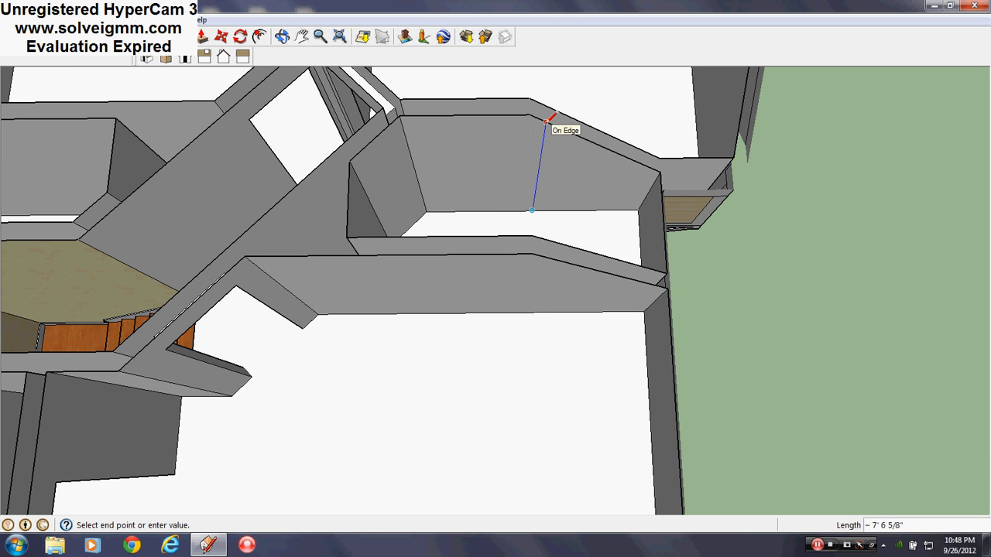
click(546, 120)
middle_drag(546, 121, 564, 165)
middle_drag(540, 207, 508, 127)
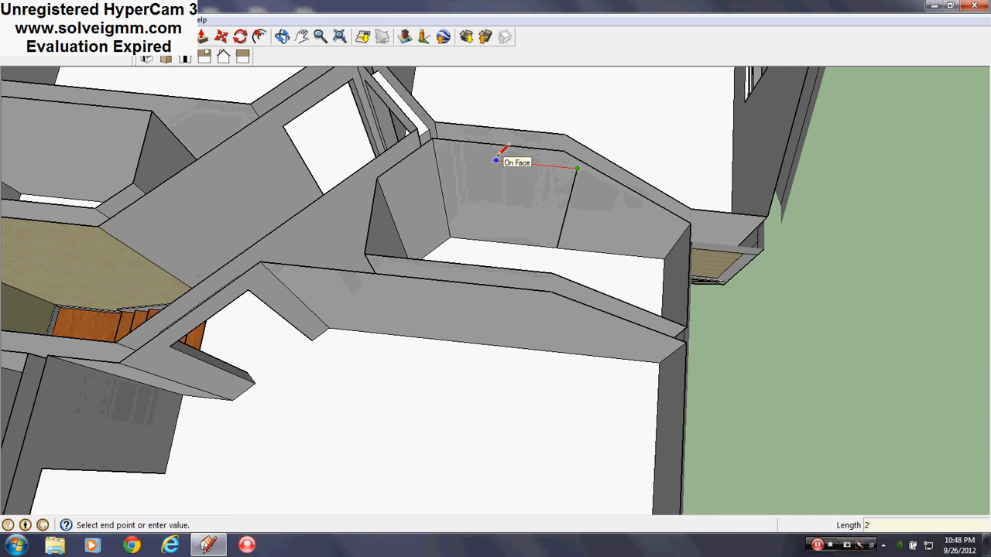
middle_drag(496, 160, 533, 349)
key(ctrl+z)
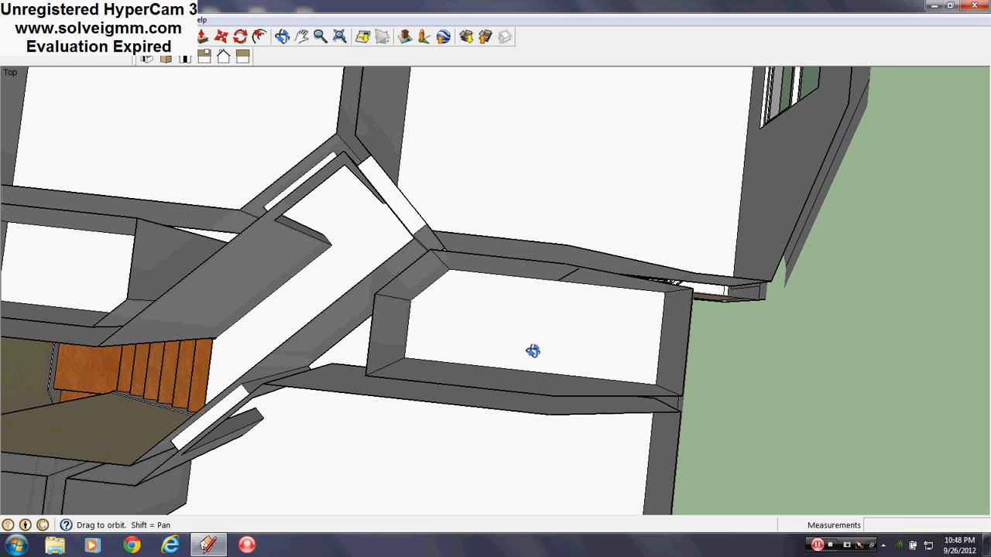
- Draw a guide line across the small closet-like room's floor and outline the first half of a door on its long bedroom-side wall
click(530, 371)
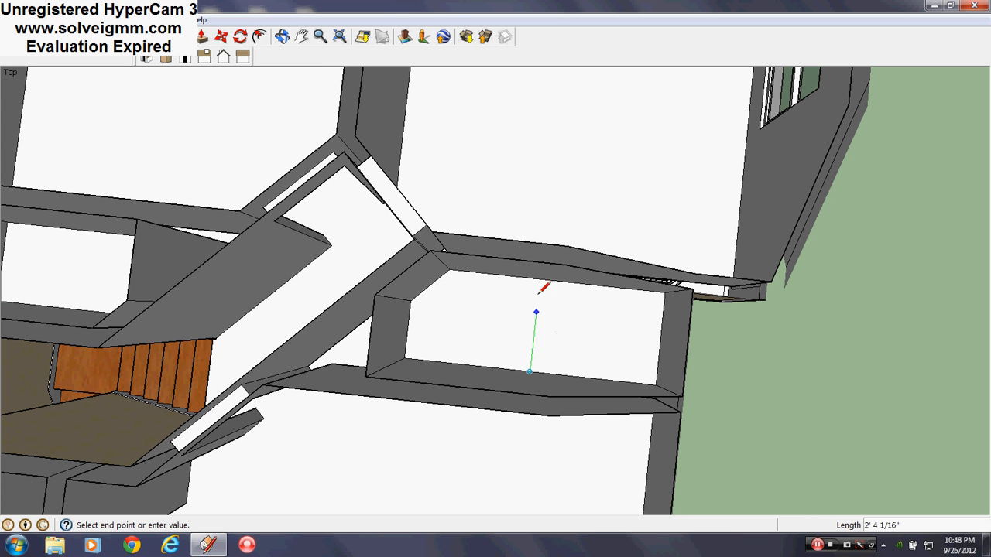
click(540, 278)
middle_drag(542, 284, 559, 147)
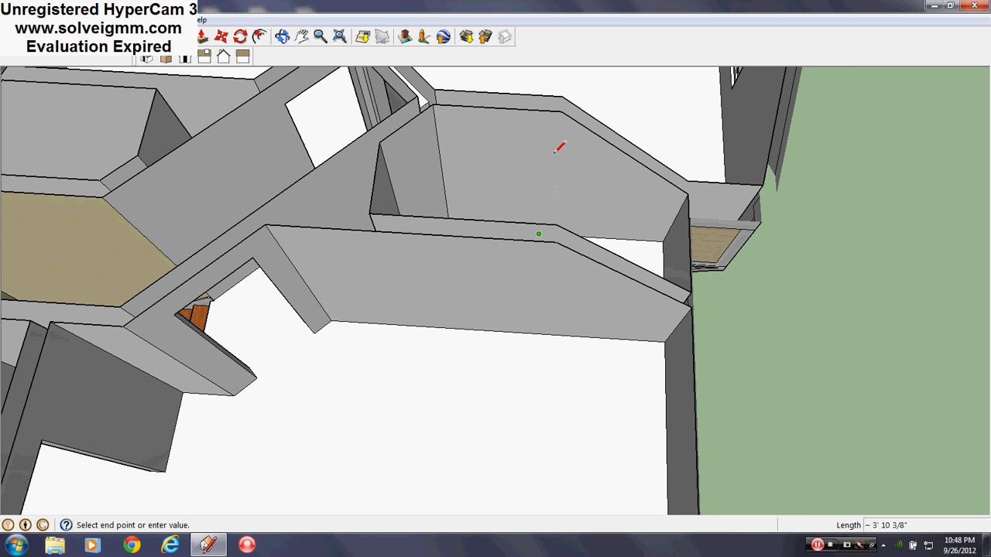
click(552, 131)
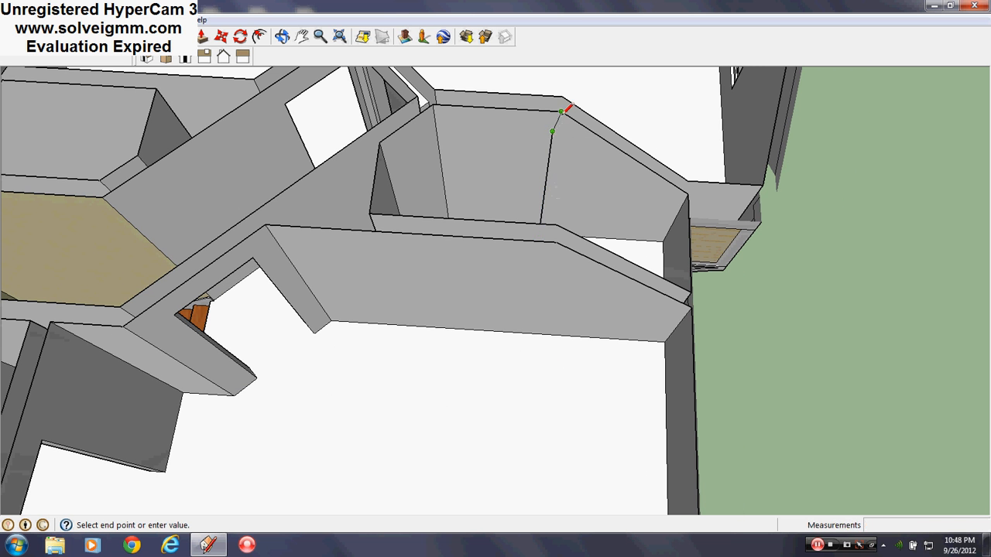
scroll(555, 136, up, 3)
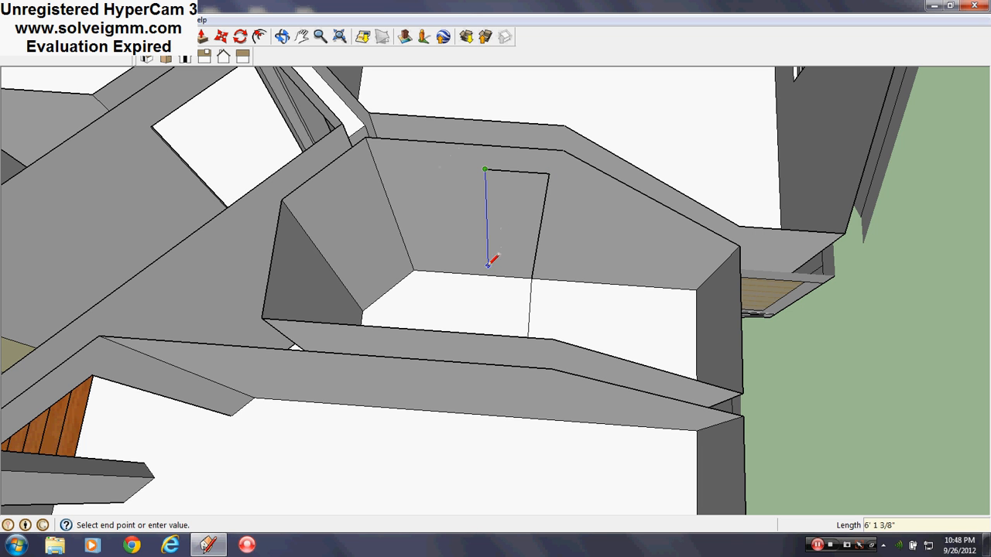
click(487, 271)
- Complete the small room's door outline with a second 7' tall half, and erase the dividing line and floor guide
middle_drag(488, 272, 496, 261)
click(479, 175)
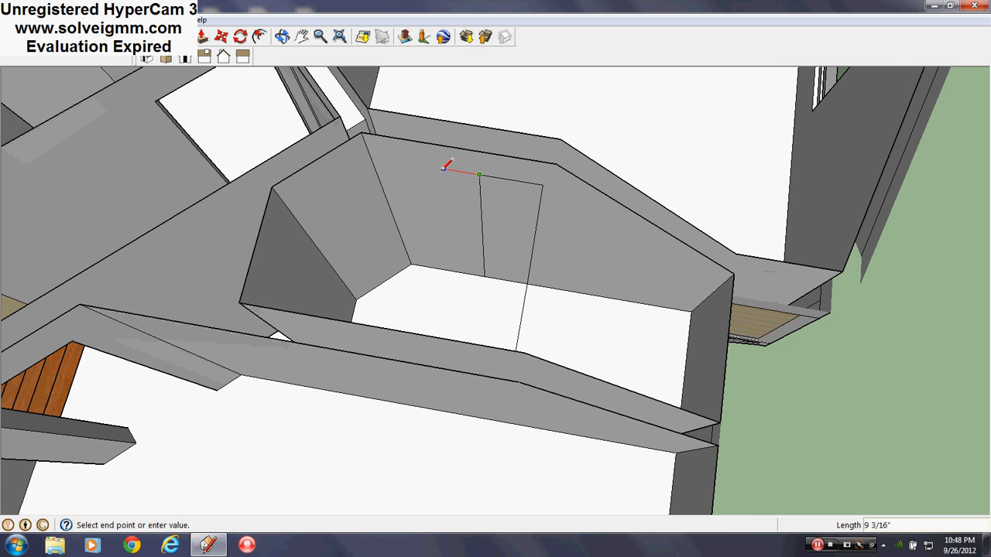
click(542, 185)
click(417, 164)
click(442, 267)
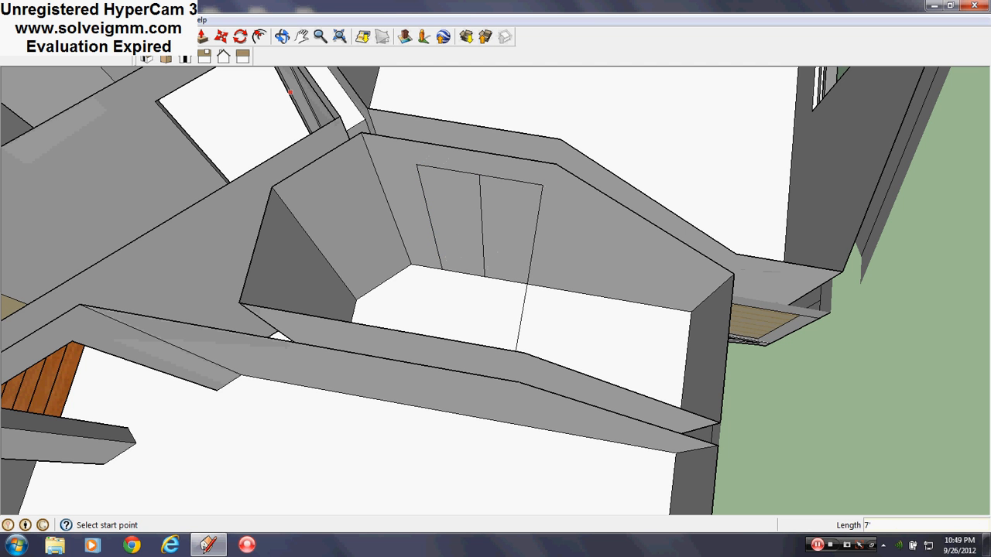
click(67, 37)
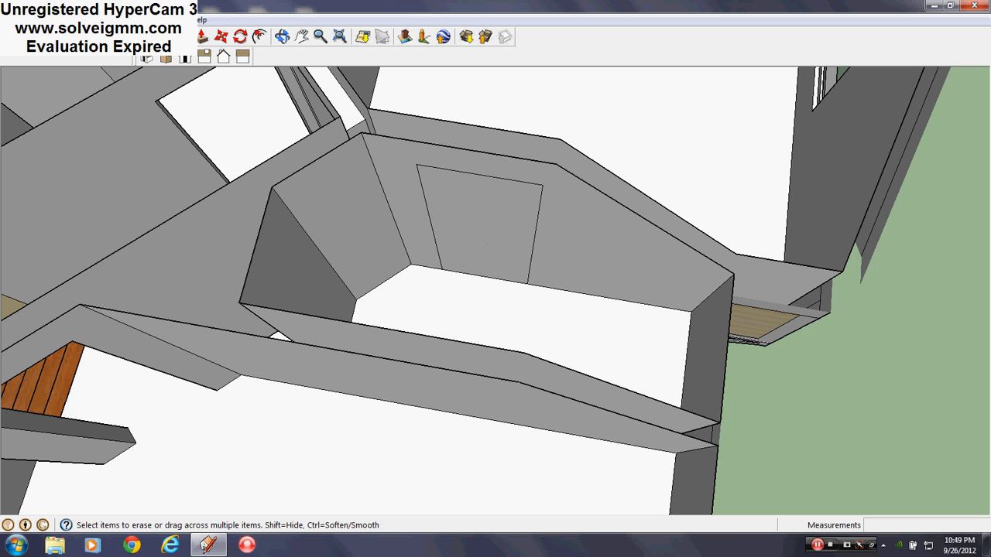
- Paint the door face on the small room's long wall with Color_001
key(b)
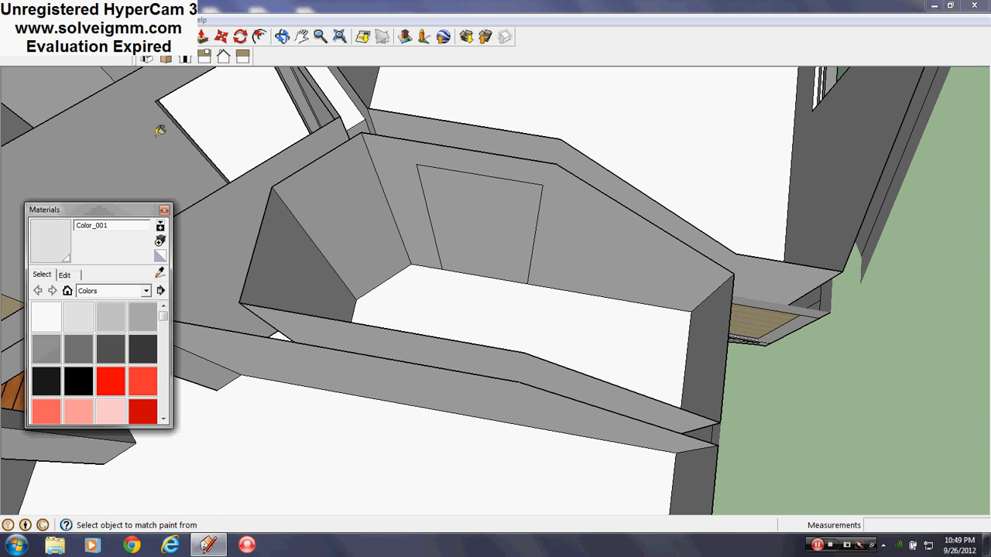
click(495, 215)
click(163, 211)
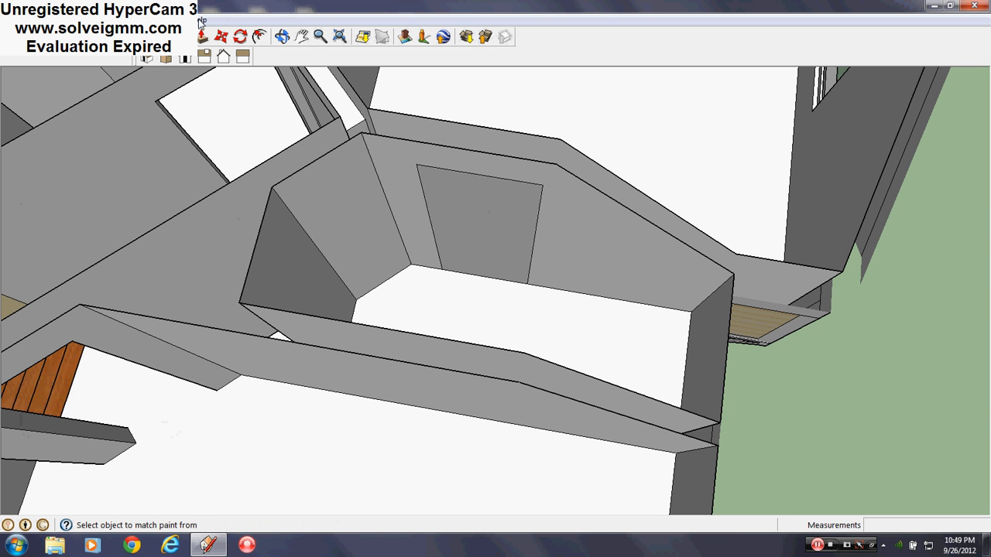
- Push the small room's door face 6" through the wall to open the doorway and erase the leftover threshold line
click(202, 36)
drag(499, 268, 457, 215)
double_click(456, 215)
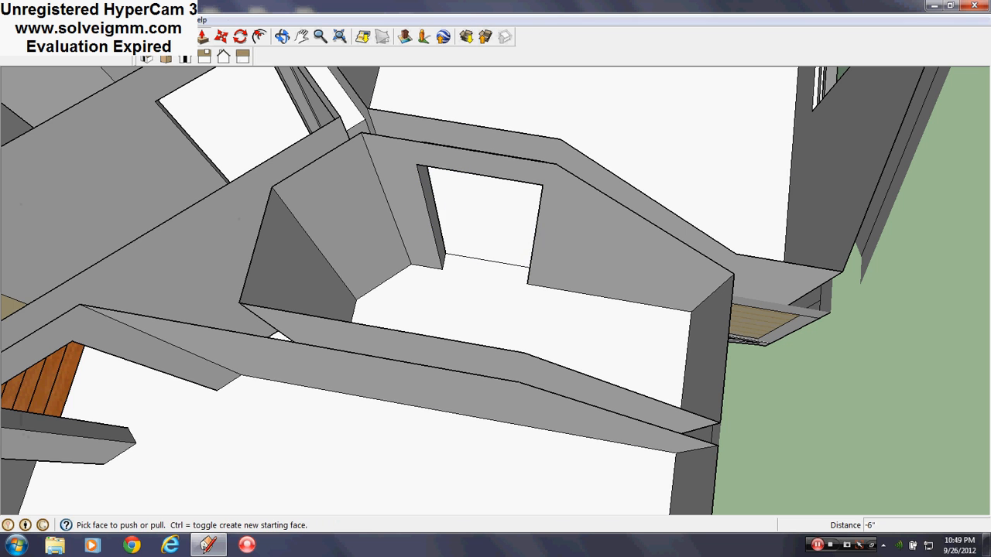
key(e)
- Draw a lengthwise guide line between the end walls on the floor of the small room beside the staircase
scroll(652, 430, down, 5)
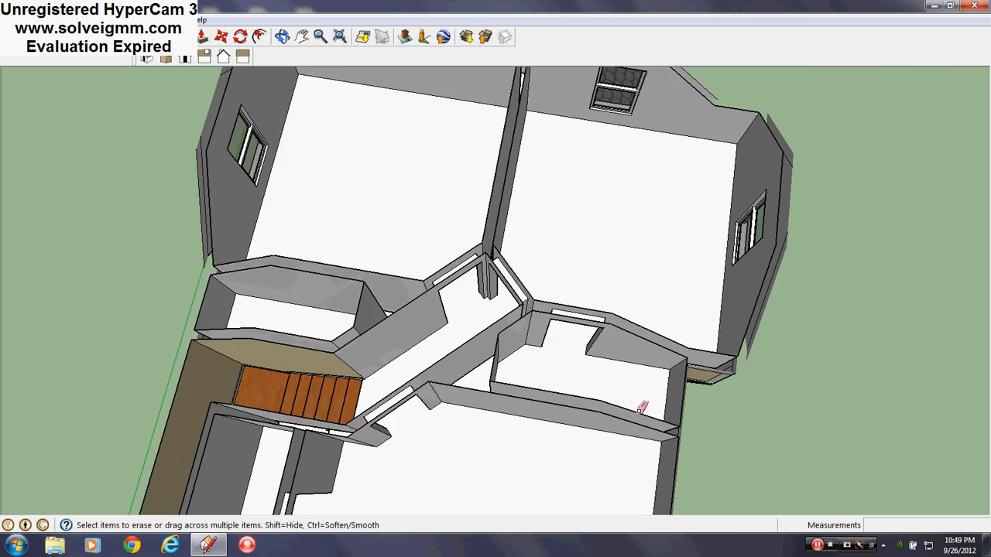
middle_drag(641, 404, 410, 376)
scroll(394, 265, up, 6)
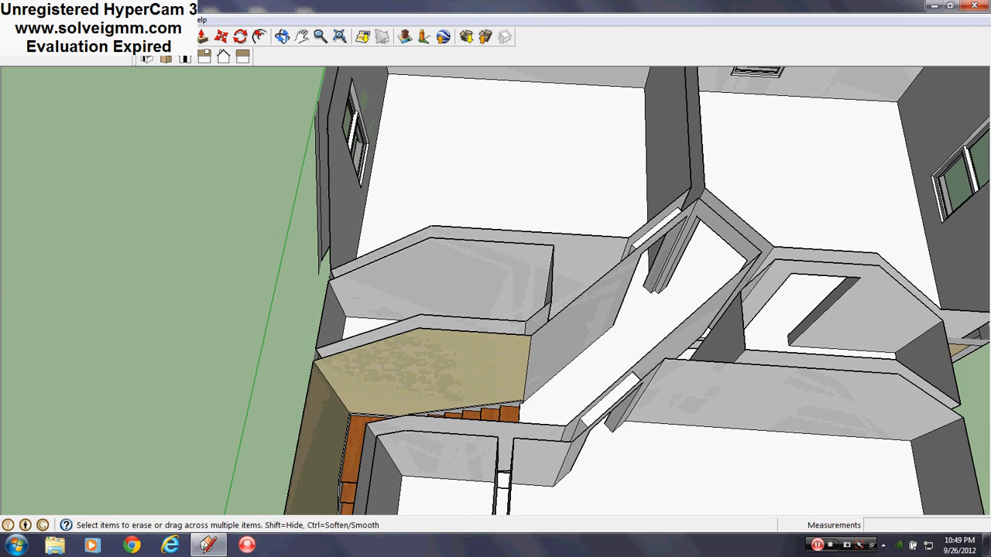
key(l)
scroll(438, 387, up, 5)
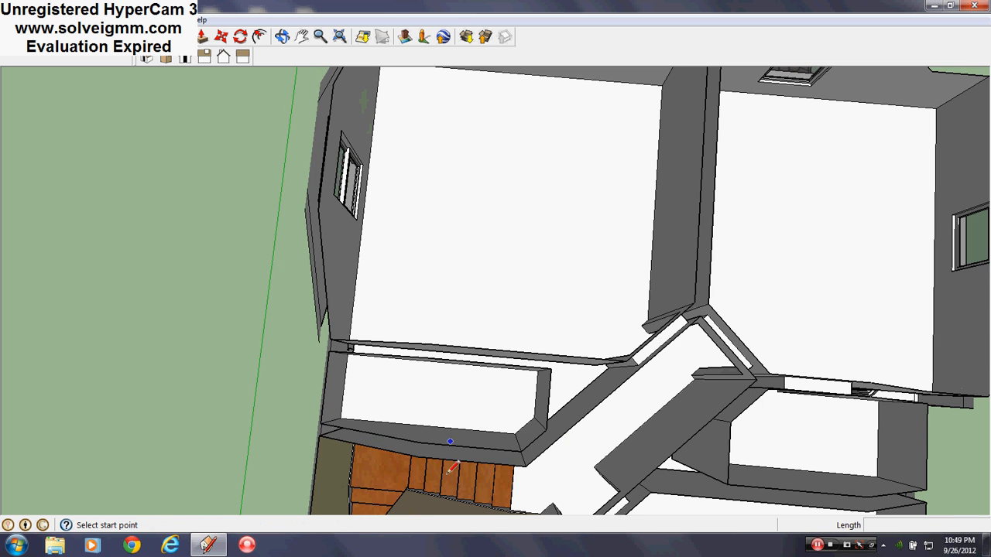
click(578, 397)
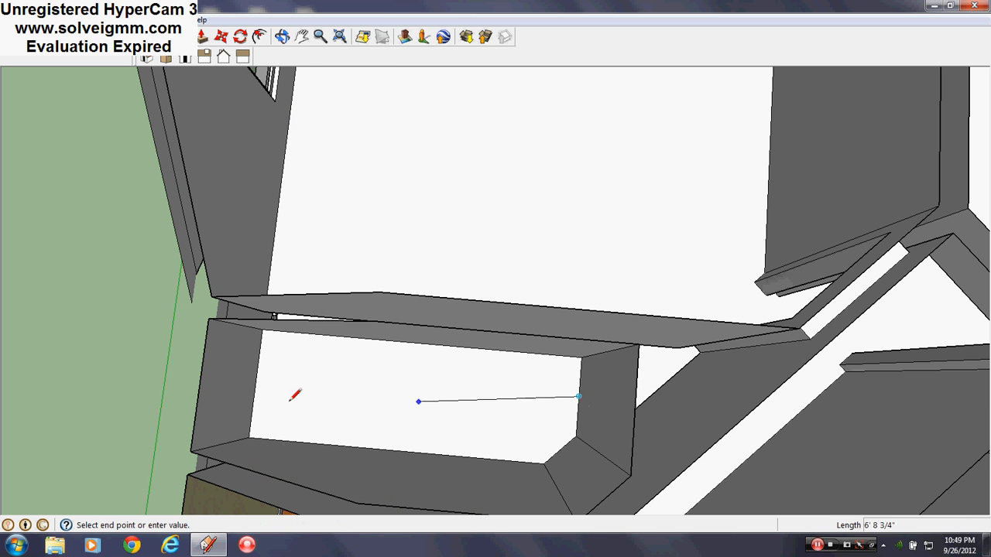
click(261, 361)
- Draw the first vertical door edge on the bedroom-side wall of the small room beside the staircase, using the floor guide
scroll(488, 325, down, 3)
scroll(480, 227, down, 4)
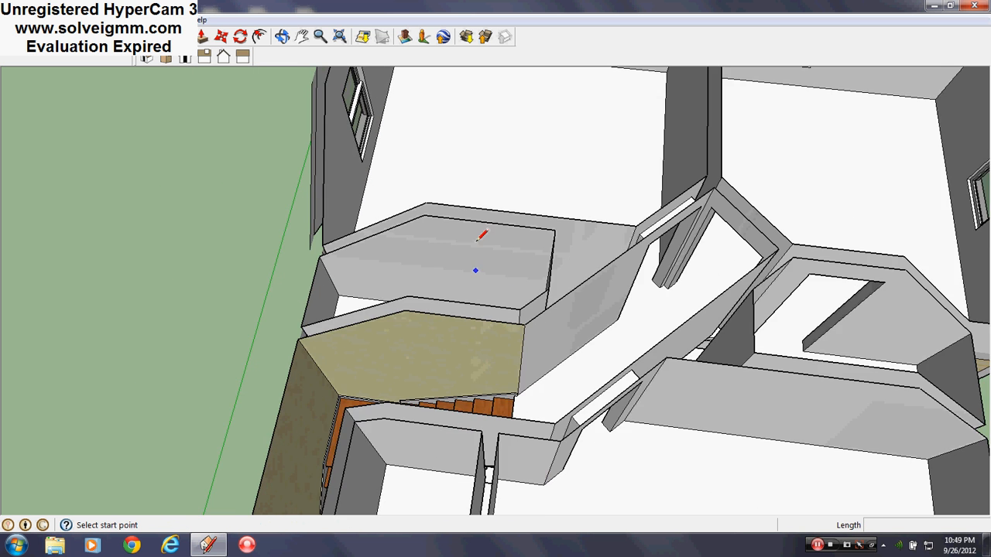
scroll(472, 309, up, 5)
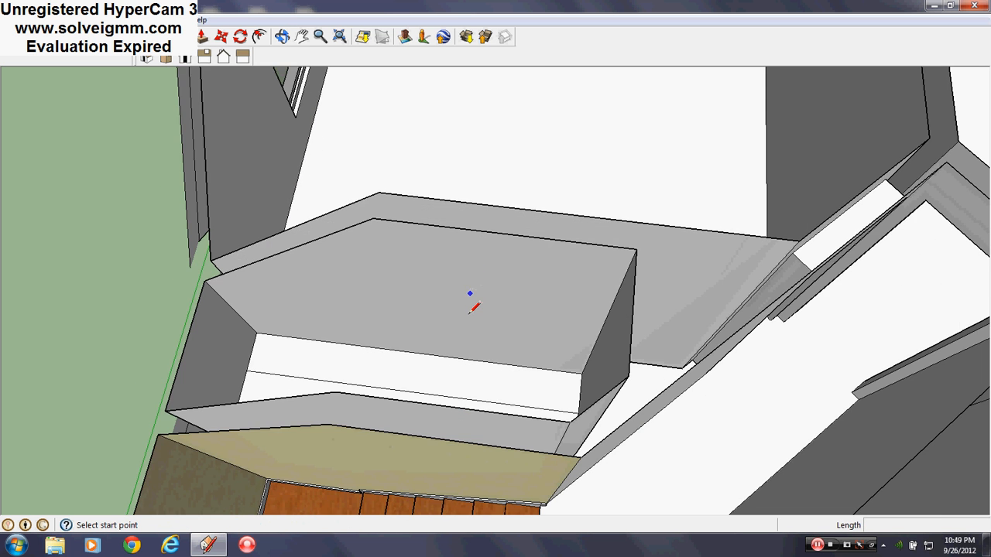
click(417, 353)
scroll(421, 344, down, 4)
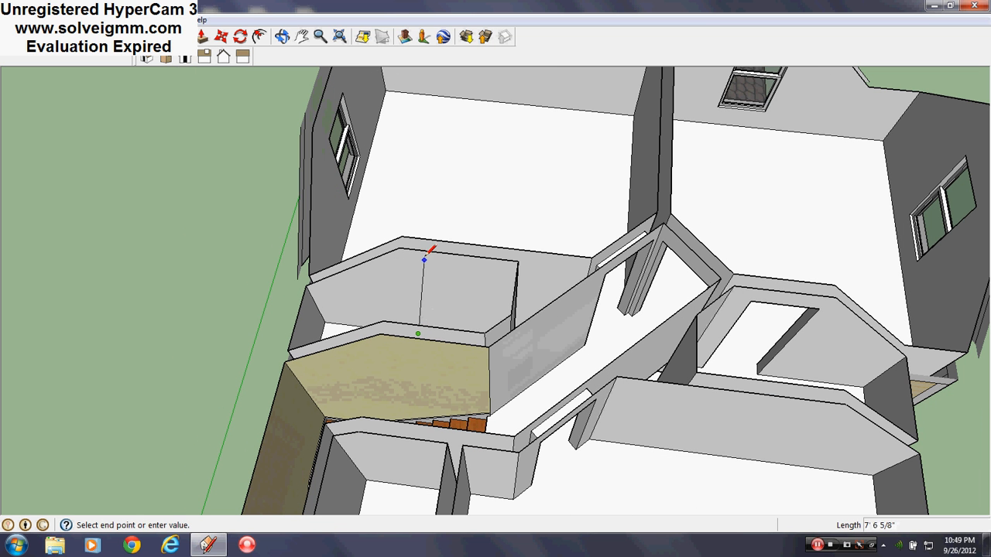
click(401, 260)
- Complete the door outline in the stair-side small room at 2'6" wide down to the floor and paint its face with Color_001
scroll(471, 255, up, 2)
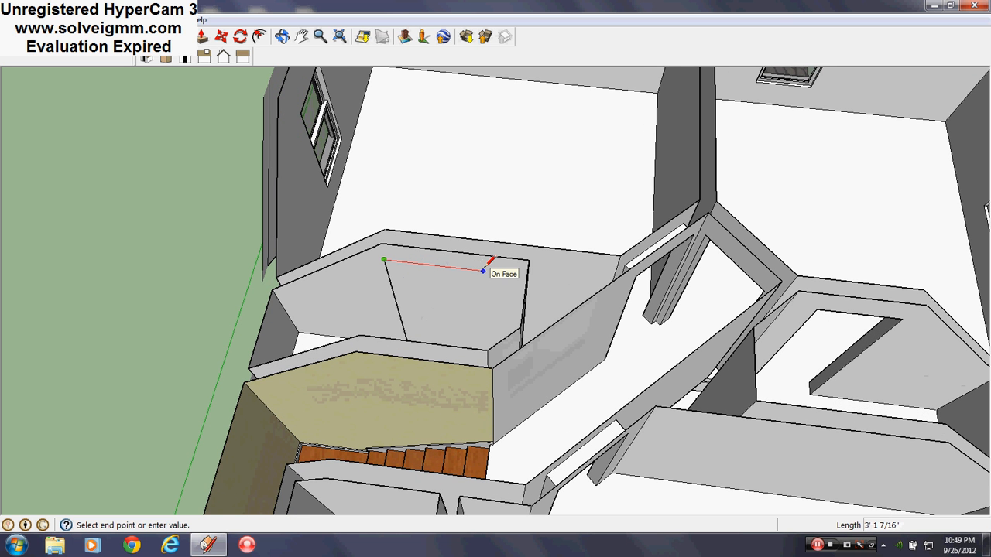
scroll(482, 271, down, 3)
scroll(496, 263, up, 3)
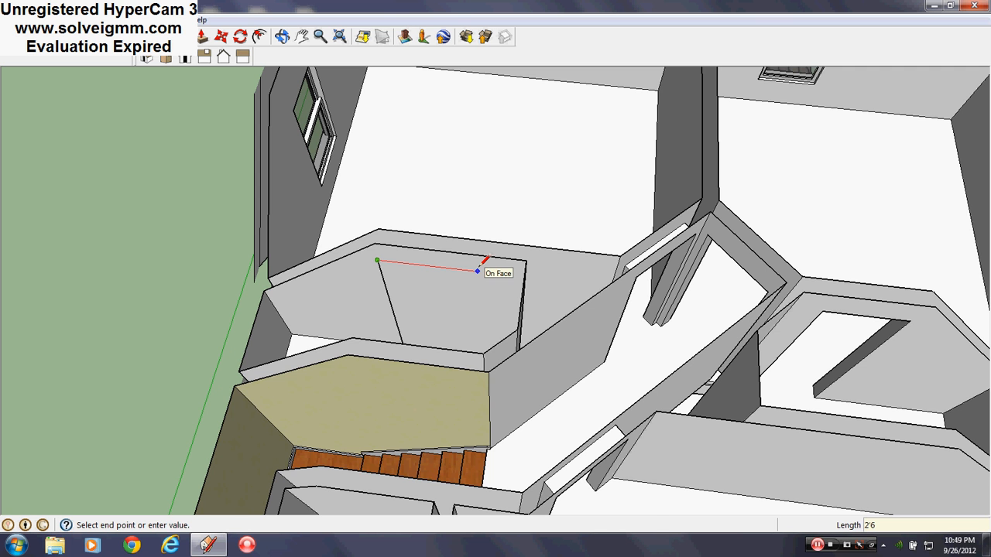
middle_drag(482, 263, 491, 347)
click(471, 377)
scroll(472, 379, up, 2)
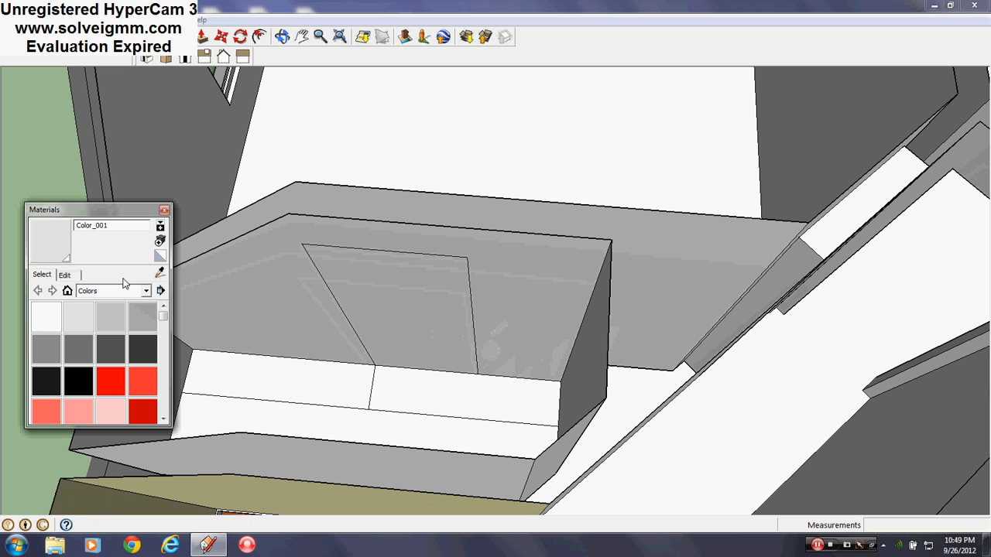
click(164, 211)
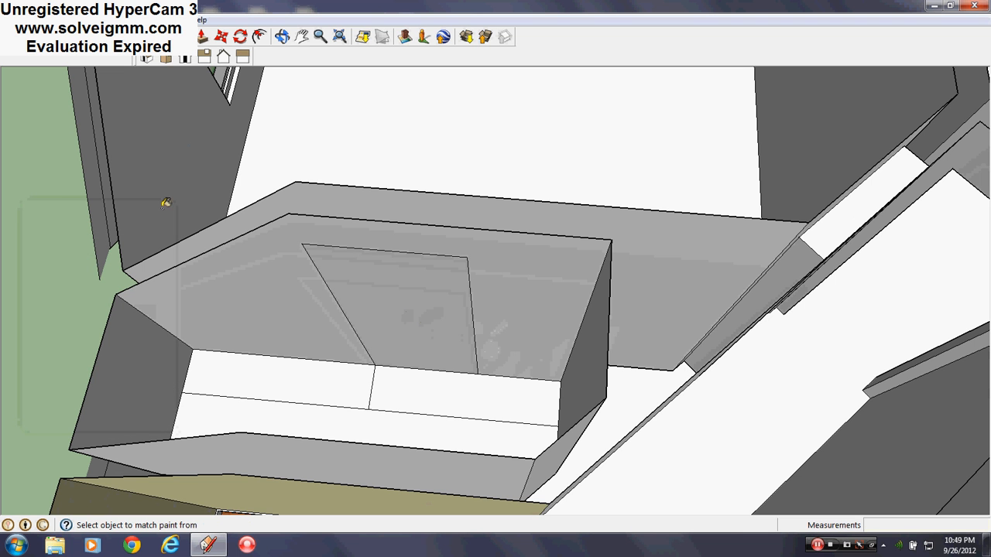
- Push the stair-side small room's door face 6" through the wall and erase the guide lines on the floor
click(202, 36)
drag(396, 357, 437, 326)
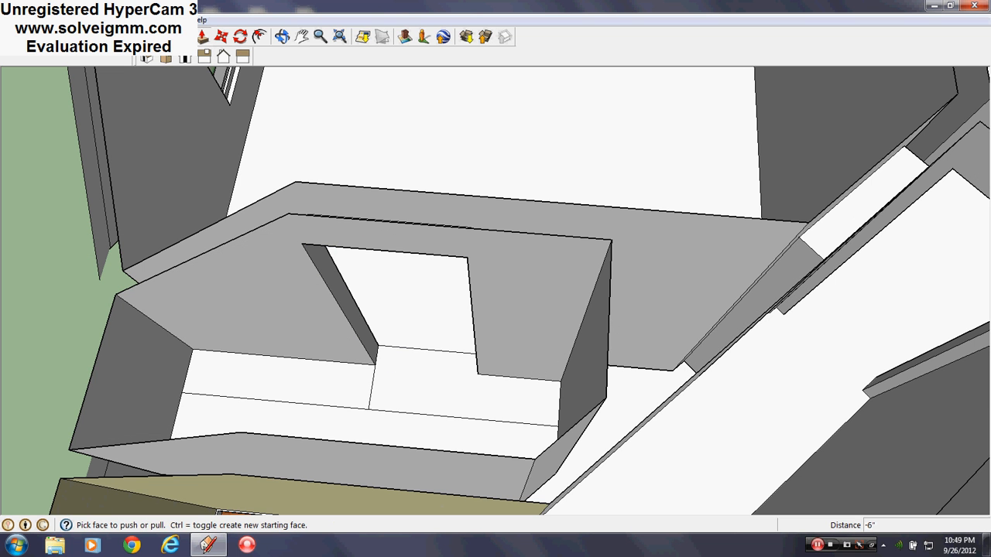
key(e)
drag(372, 406, 377, 395)
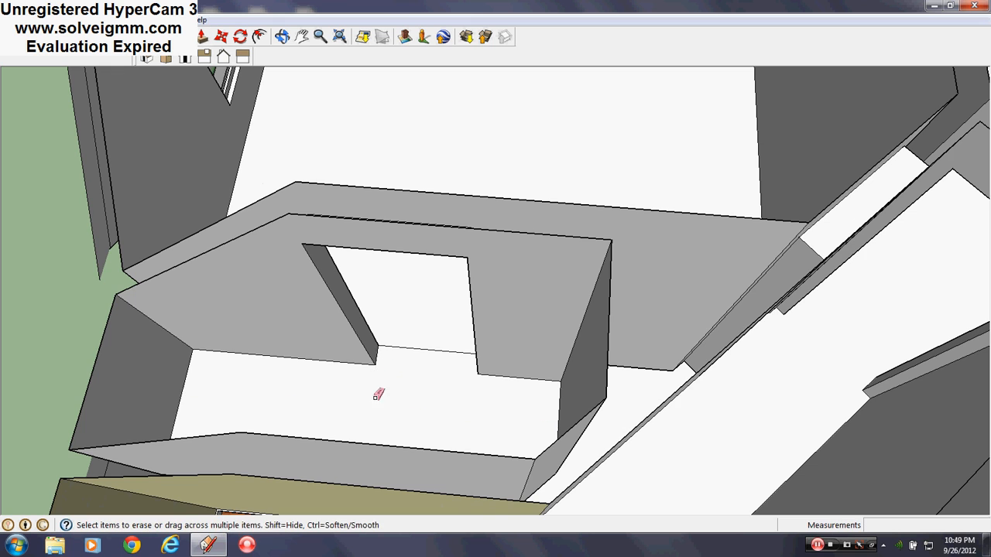
- Examine the second floor's rooms and doorways from several angles to check which walls still need openings
scroll(403, 328, down, 10)
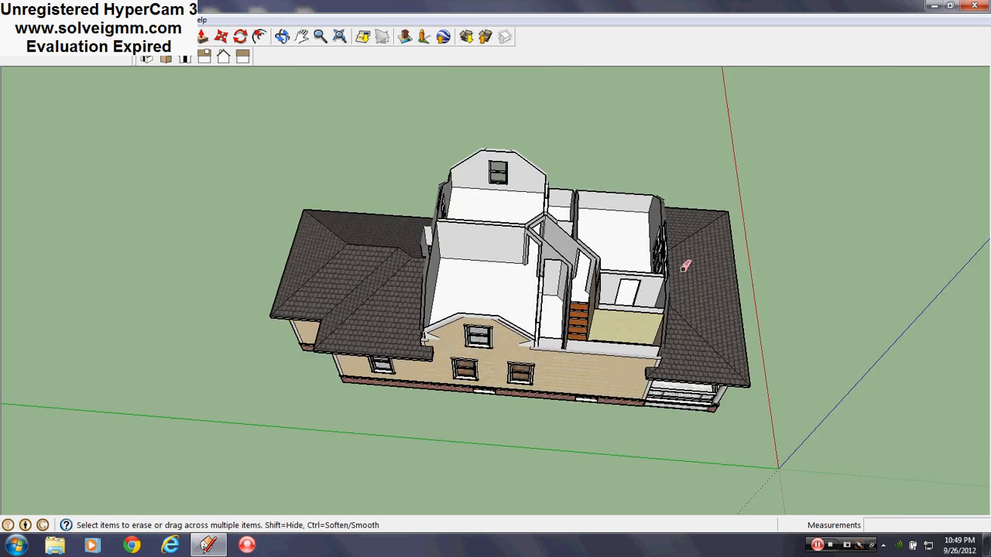
scroll(412, 325, up, 3)
middle_drag(411, 327, 376, 303)
scroll(376, 305, down, 3)
scroll(379, 301, up, 5)
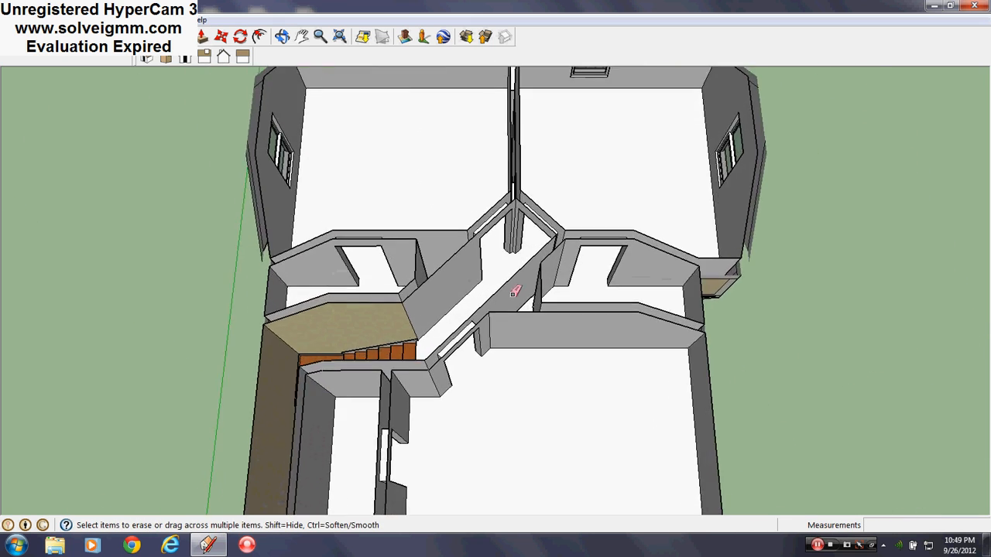
middle_drag(515, 289, 551, 186)
scroll(474, 308, down, 4)
scroll(573, 172, up, 4)
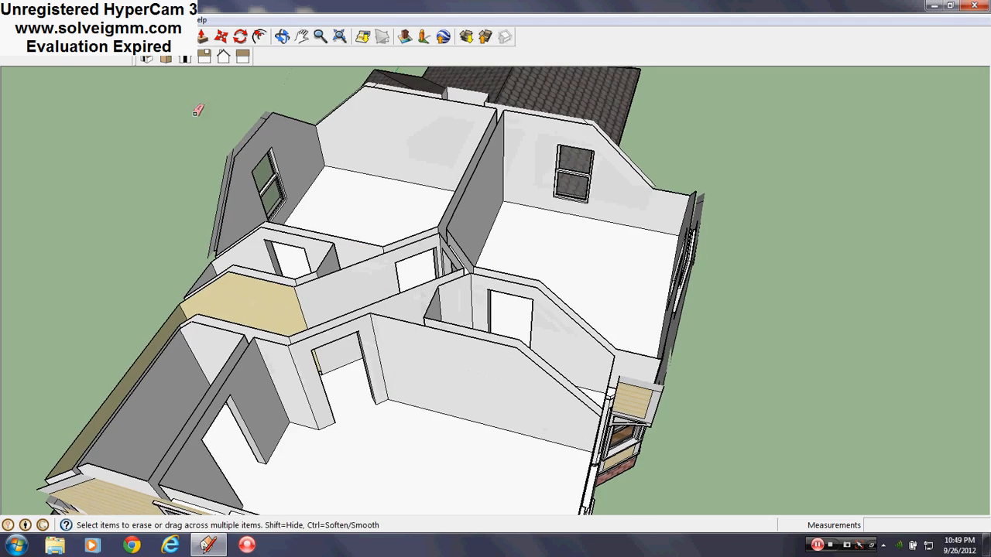
key(l)
scroll(507, 319, down, 3)
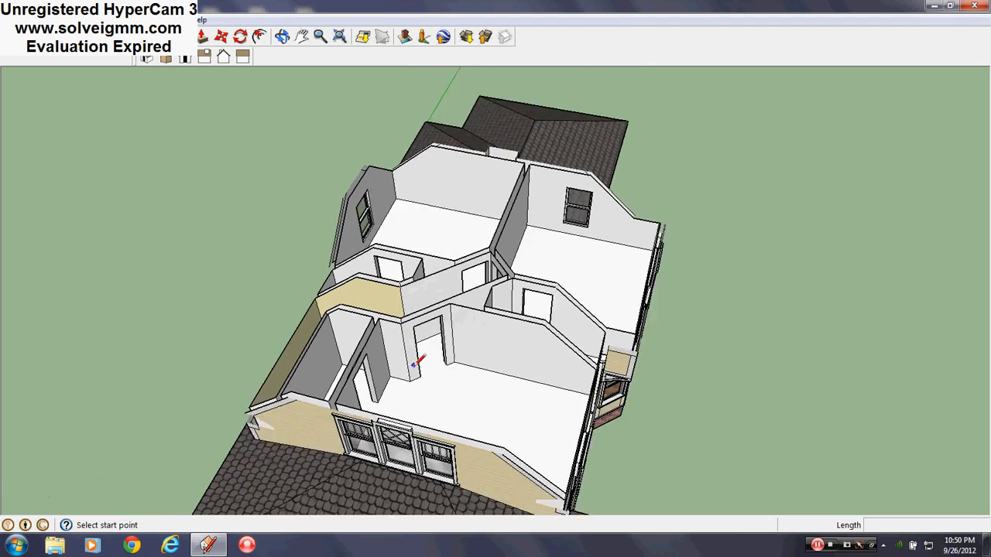
scroll(499, 358, up, 3)
middle_drag(582, 370, 484, 348)
scroll(483, 346, down, 3)
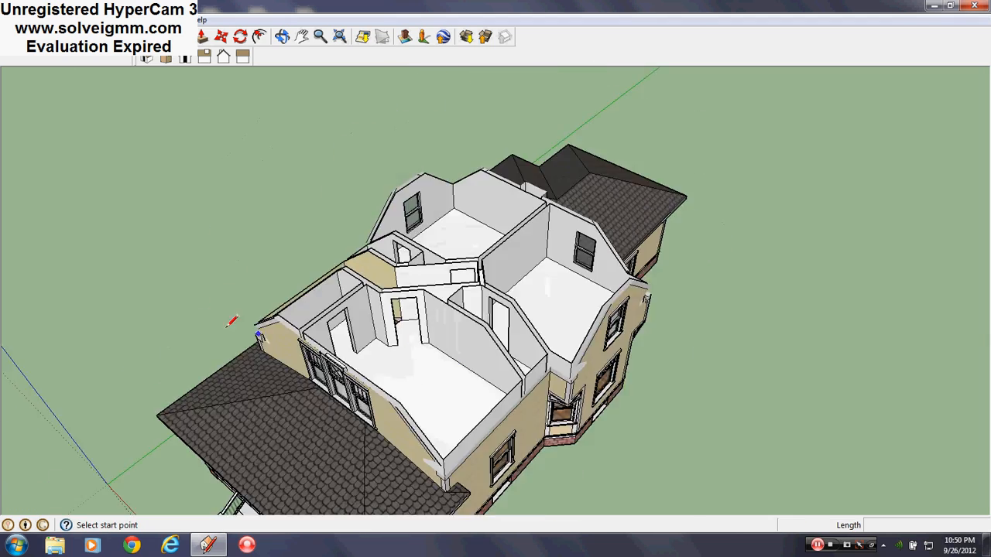
scroll(433, 333, up, 4)
middle_drag(612, 341, 345, 354)
scroll(403, 348, down, 4)
middle_drag(542, 340, 360, 188)
scroll(424, 200, up, 5)
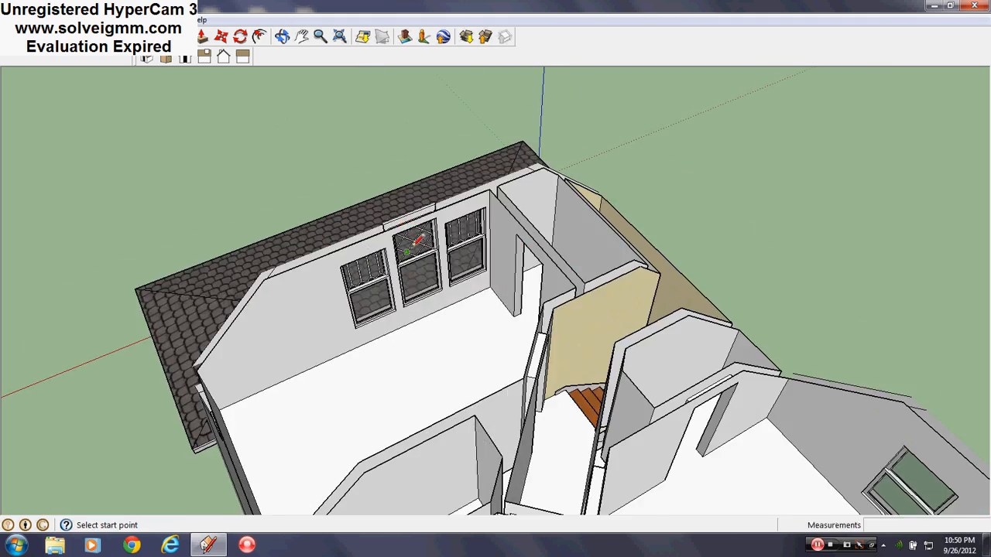
scroll(455, 207, up, 3)
scroll(506, 204, up, 1)
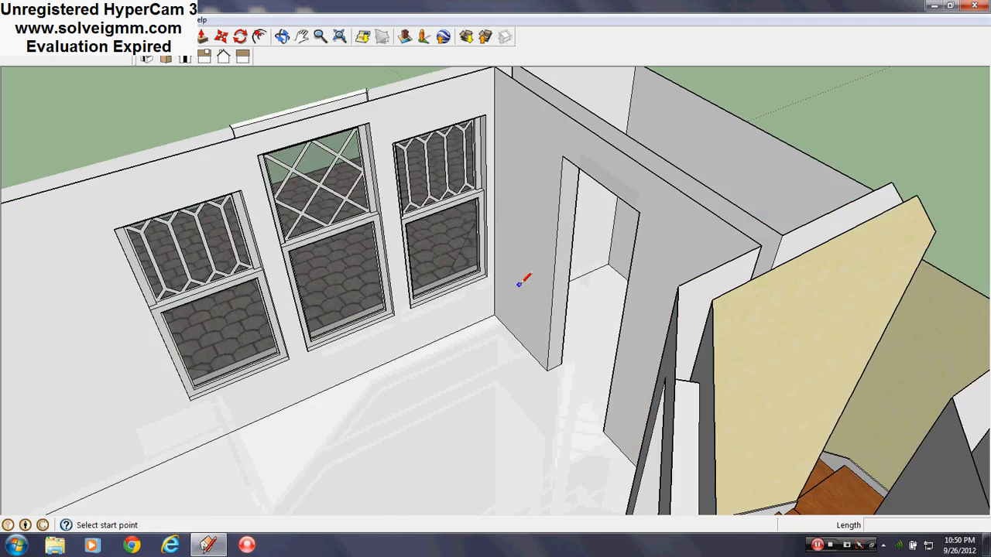
scroll(522, 281, down, 4)
middle_drag(599, 305, 230, 426)
scroll(150, 310, up, 3)
middle_drag(480, 325, 252, 422)
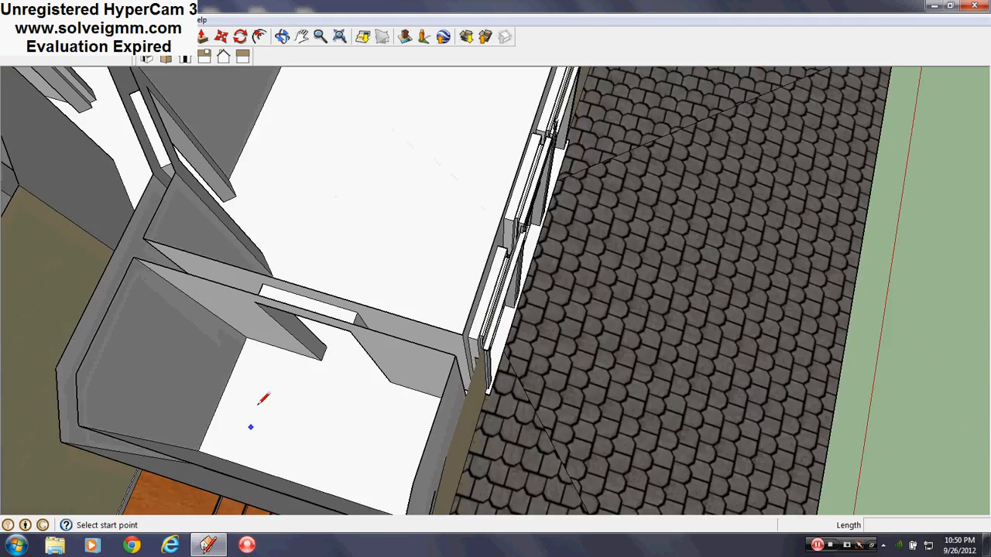
- Close off the stair-side small room's doorway by drawing 2'6" lines along its floor edge on both wall faces
scroll(175, 359, up, 4)
middle_drag(176, 361, 221, 364)
click(418, 339)
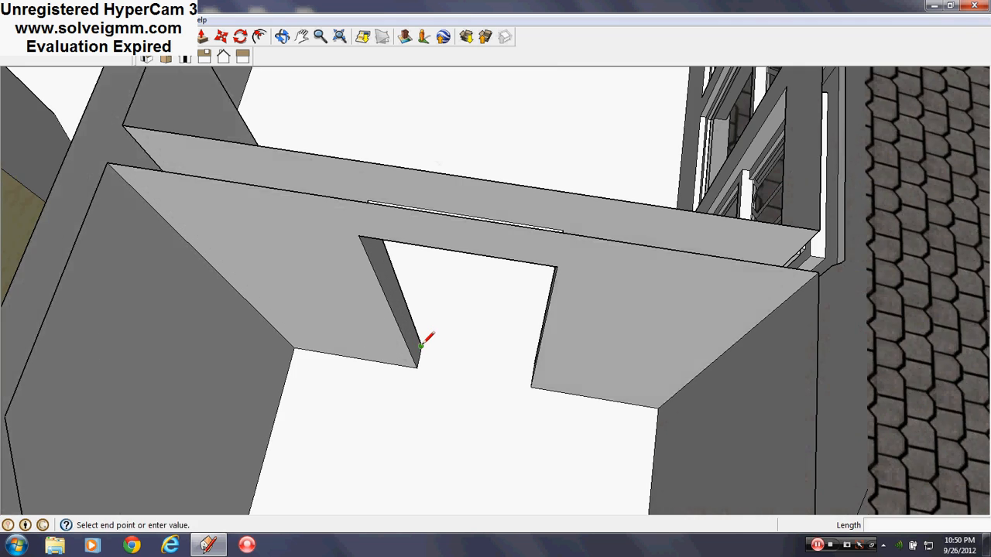
middle_drag(425, 348, 634, 342)
click(624, 370)
click(624, 396)
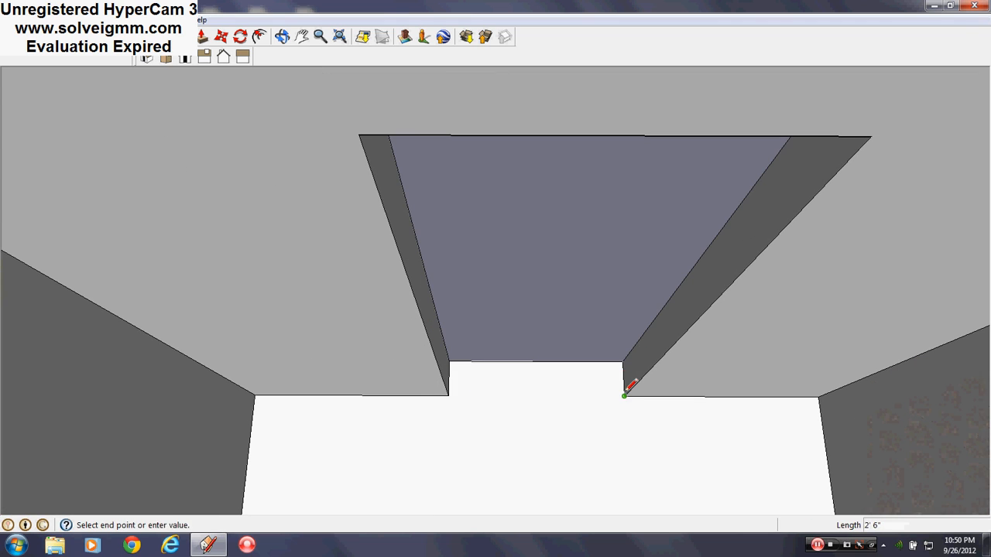
click(449, 395)
- Close off the doorway between hallway and bedroom with 2'6" lines along the floor on both wall faces
scroll(542, 406, down, 6)
middle_drag(541, 407, 634, 310)
scroll(487, 286, up, 3)
mouse_move(487, 286)
middle_down()
mouse_move(460, 354)
mouse_move(513, 327)
middle_up()
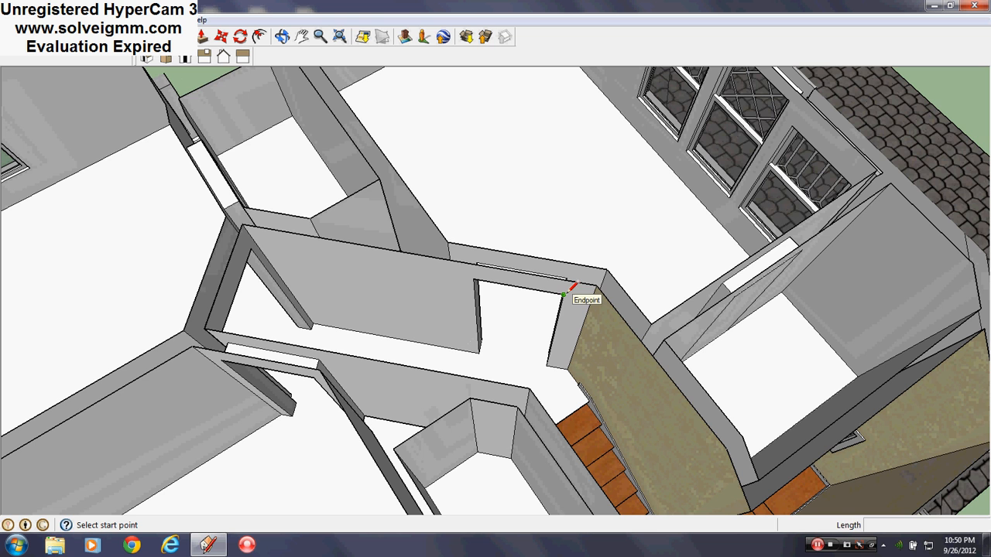
scroll(498, 328, up, 5)
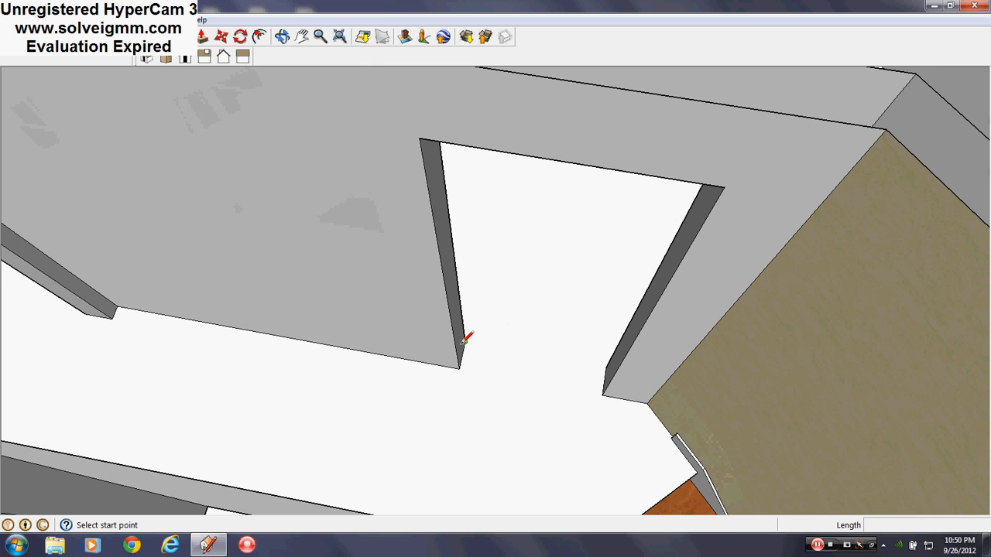
click(464, 341)
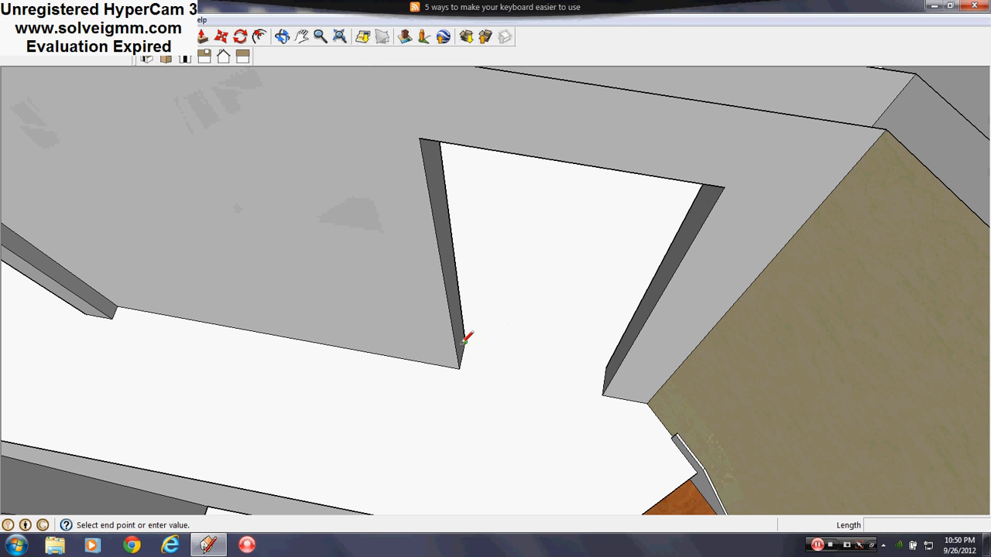
click(606, 367)
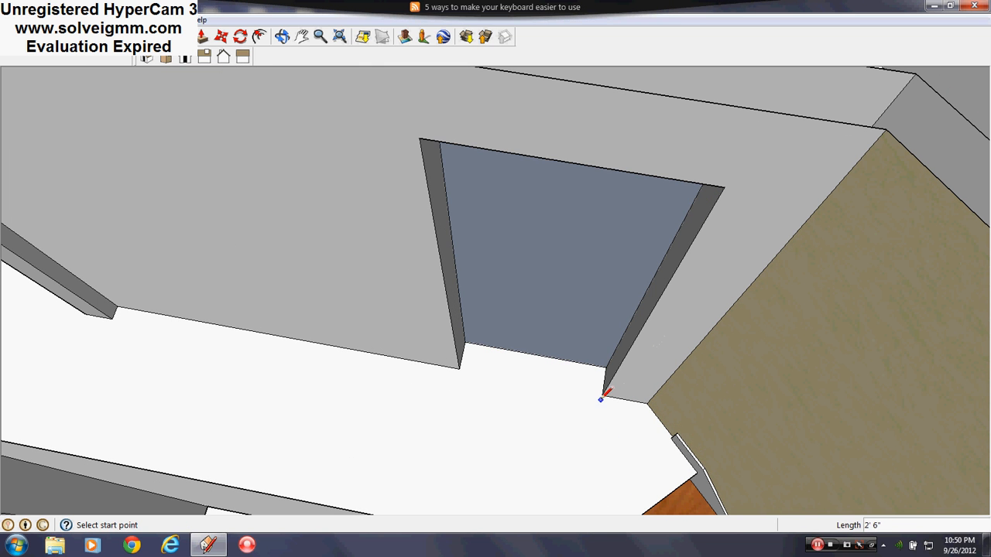
click(460, 368)
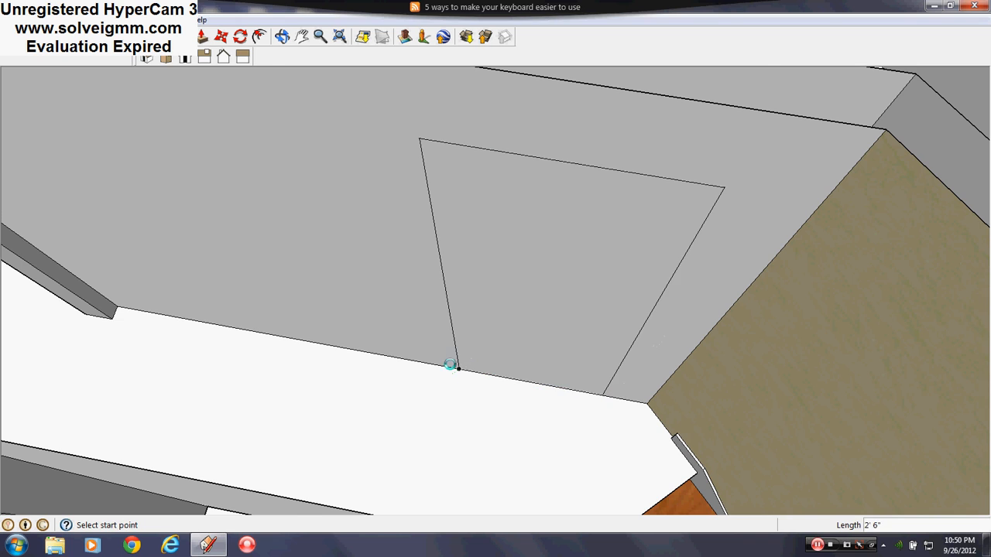
- Offset both door outlines on the bedroom's corner walls slightly outward to form a narrow inner frame
scroll(450, 354, down, 3)
scroll(461, 382, down, 5)
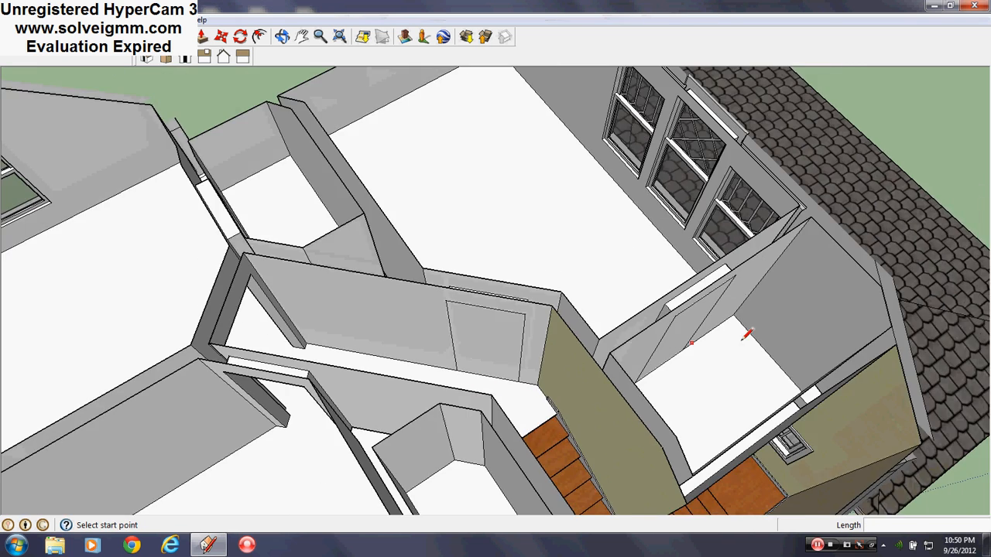
middle_drag(747, 335, 400, 286)
middle_drag(704, 239, 332, 309)
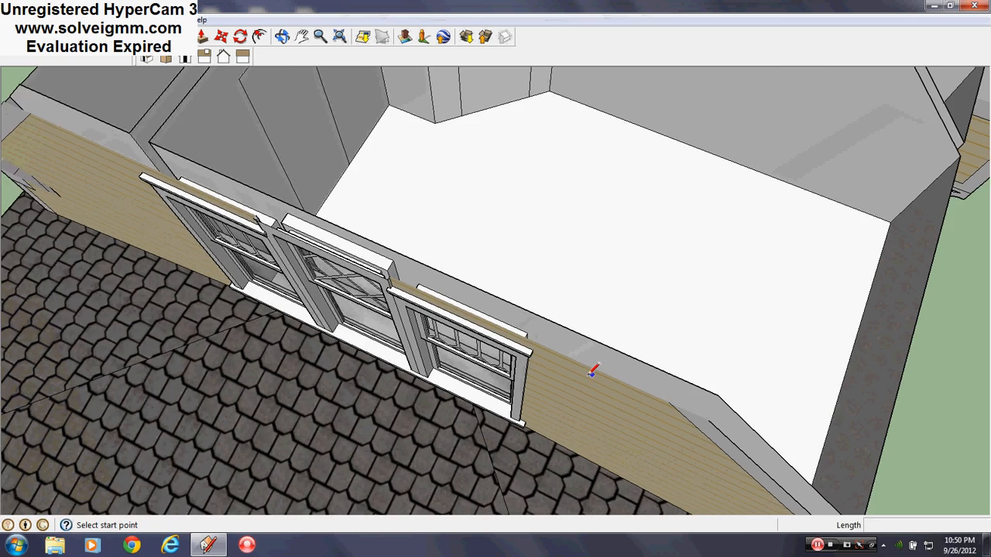
middle_drag(593, 369, 443, 263)
scroll(443, 263, down, 5)
scroll(495, 93, up, 7)
middle_drag(510, 227, 514, 195)
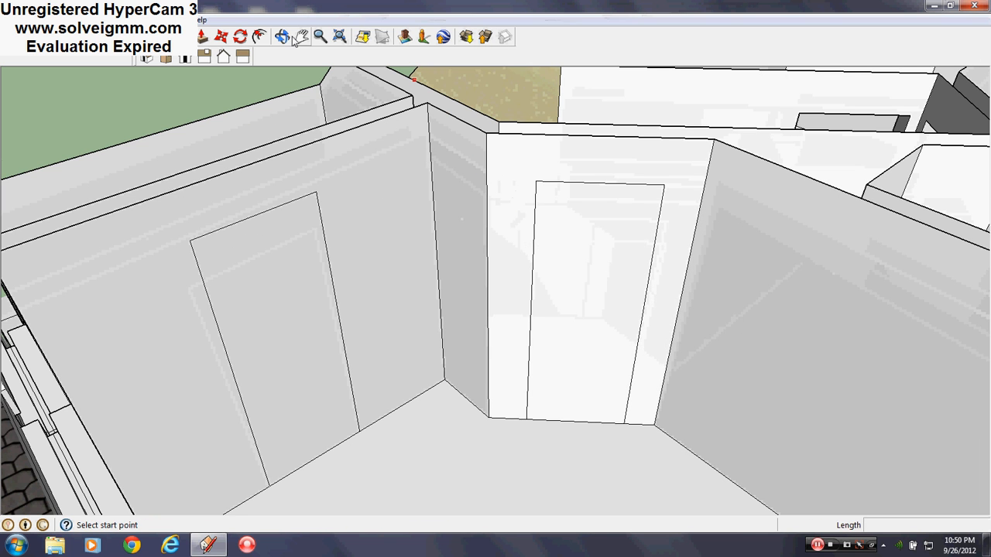
click(260, 37)
click(255, 215)
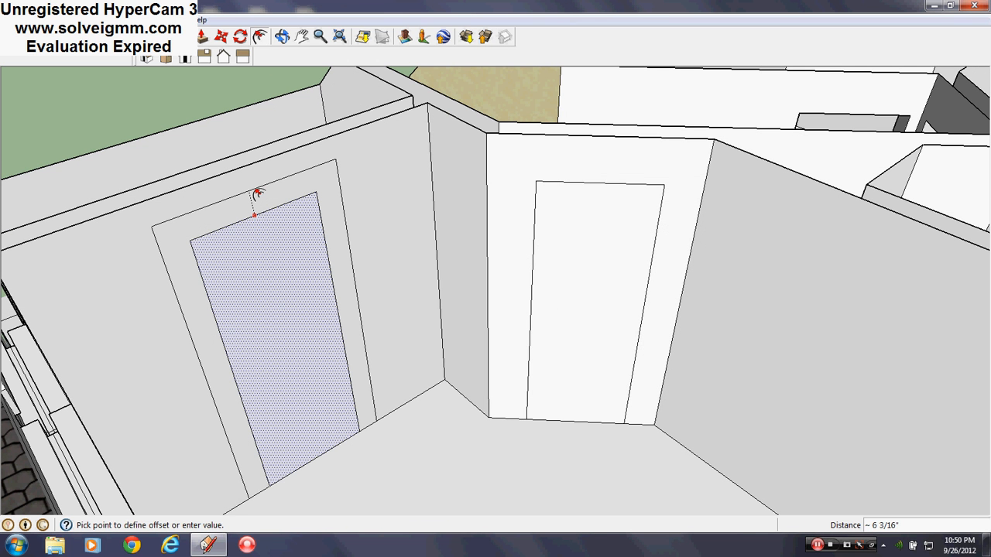
key(Return)
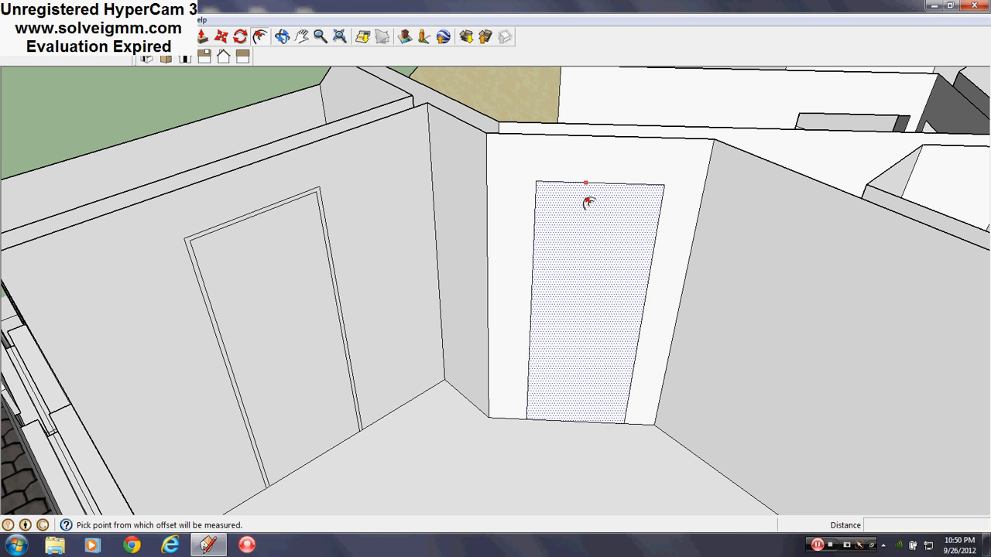
double_click(588, 203)
- Repeat the narrow outward offset for the door outlines on the hallway and stair-side small room faces
middle_drag(360, 221, 131, 227)
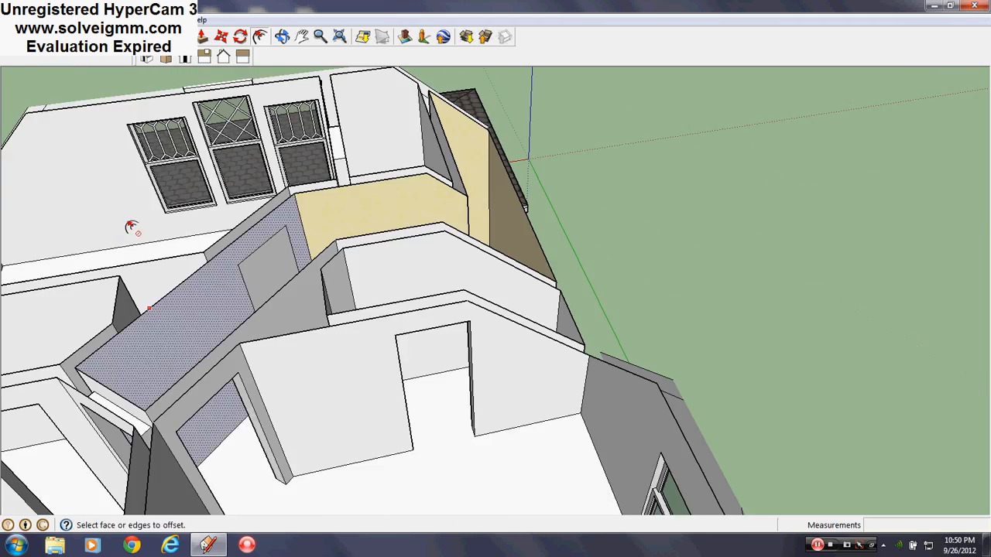
scroll(177, 256, up, 5)
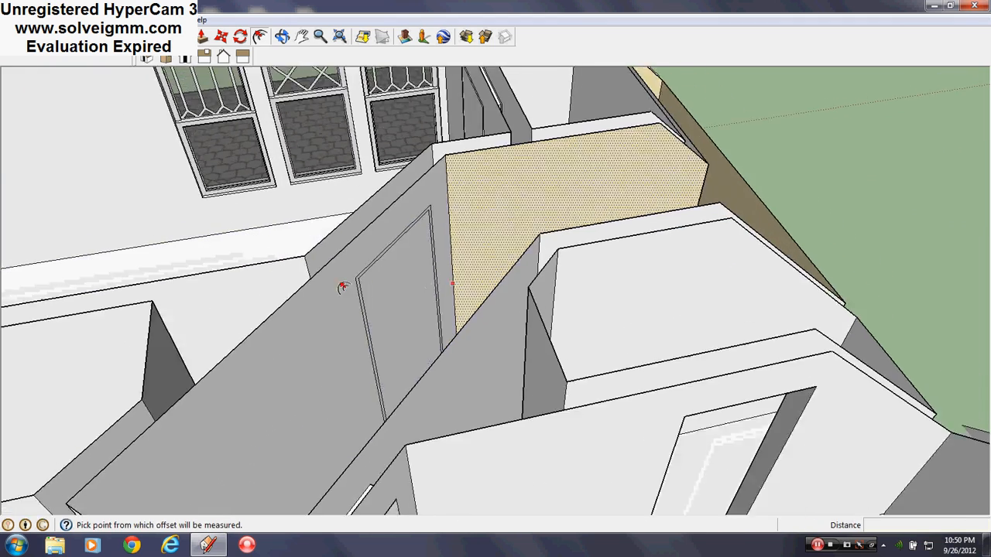
middle_drag(343, 287, 273, 260)
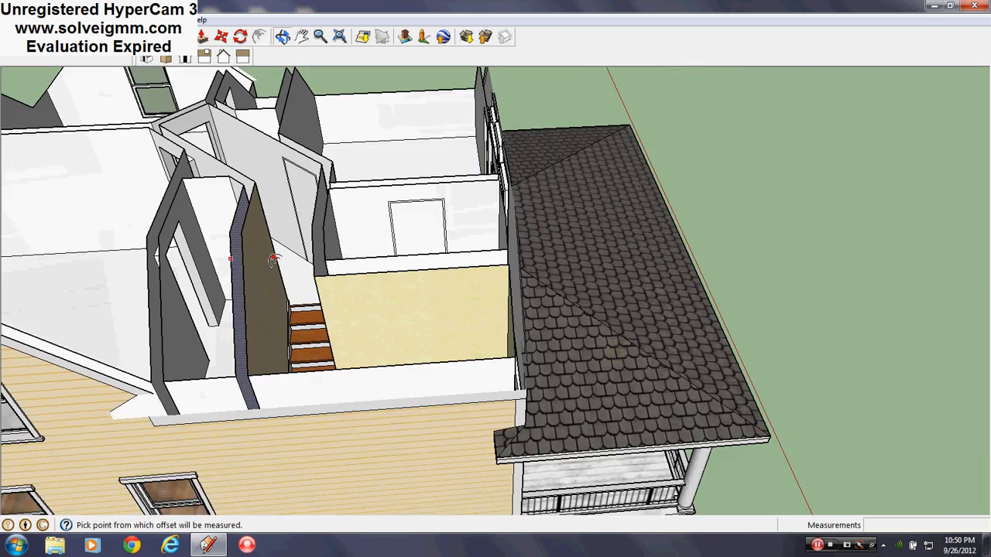
- Offset the door faces again to add a wider trim band around the hallway-side and small-room-side outlines
scroll(327, 154, up, 5)
middle_drag(328, 155, 384, 187)
click(318, 226)
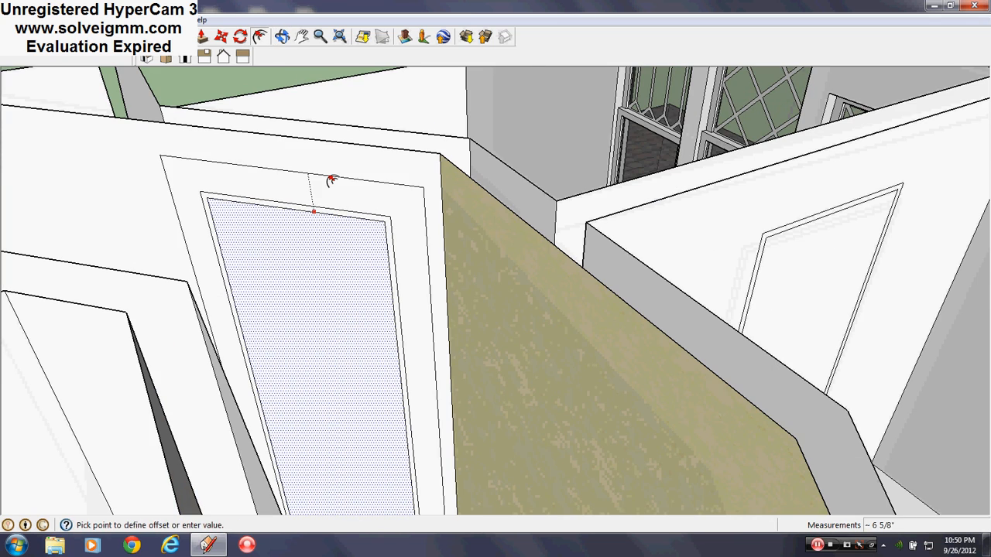
click(330, 180)
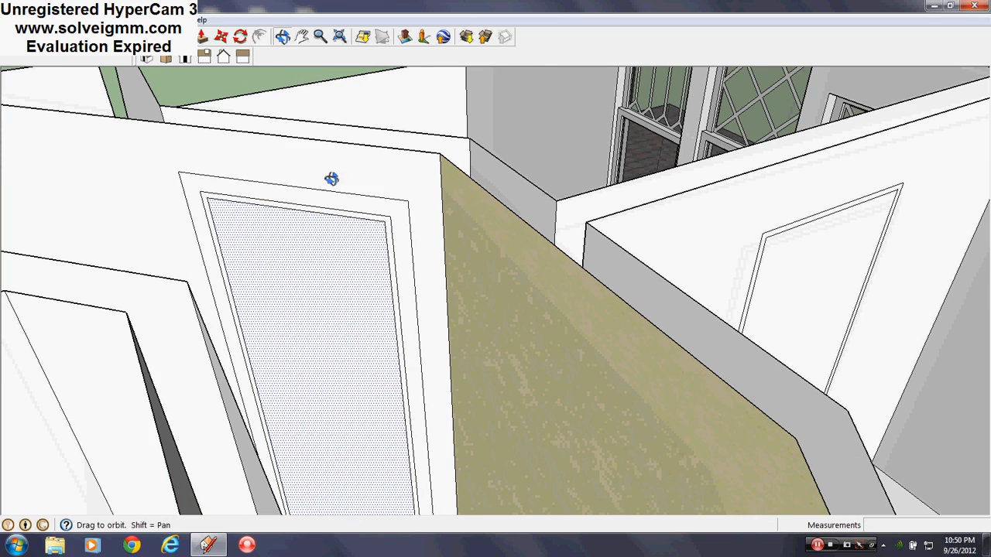
middle_drag(331, 175, 503, 250)
double_click(523, 247)
- Repeat the wider trim offset around both door outlines on the bedroom side
middle_drag(685, 266, 155, 331)
scroll(155, 331, down, 5)
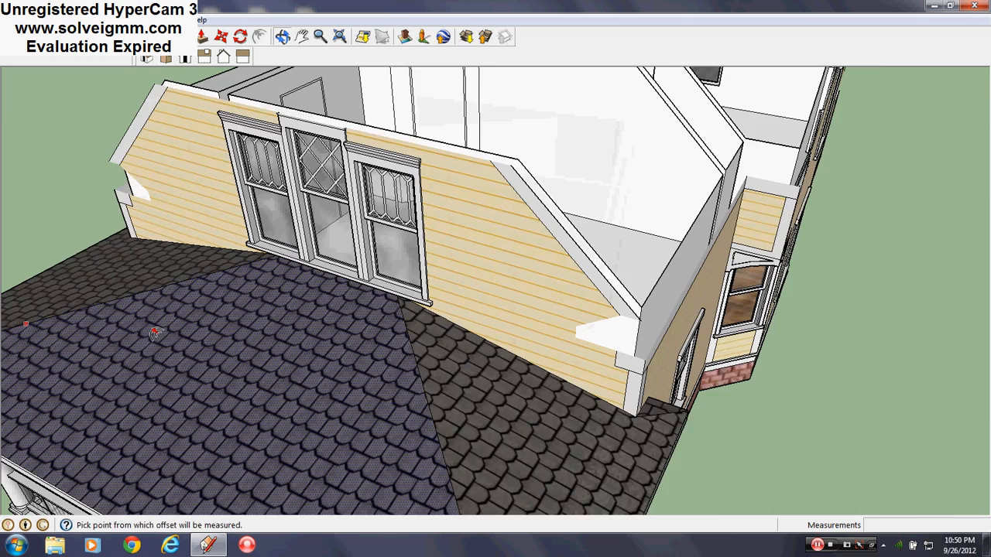
middle_drag(418, 325, 178, 317)
scroll(309, 201, up, 5)
scroll(460, 179, up, 6)
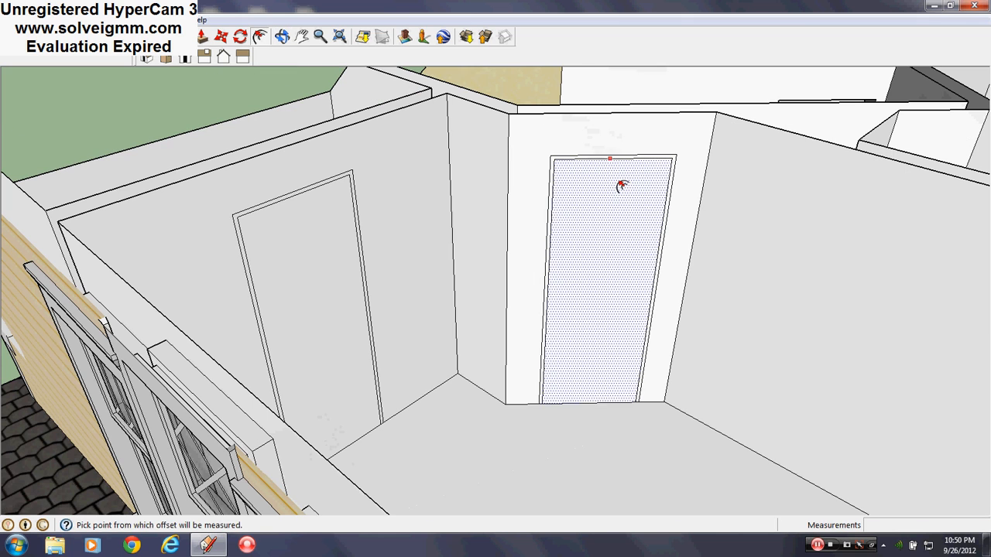
double_click(621, 185)
double_click(328, 204)
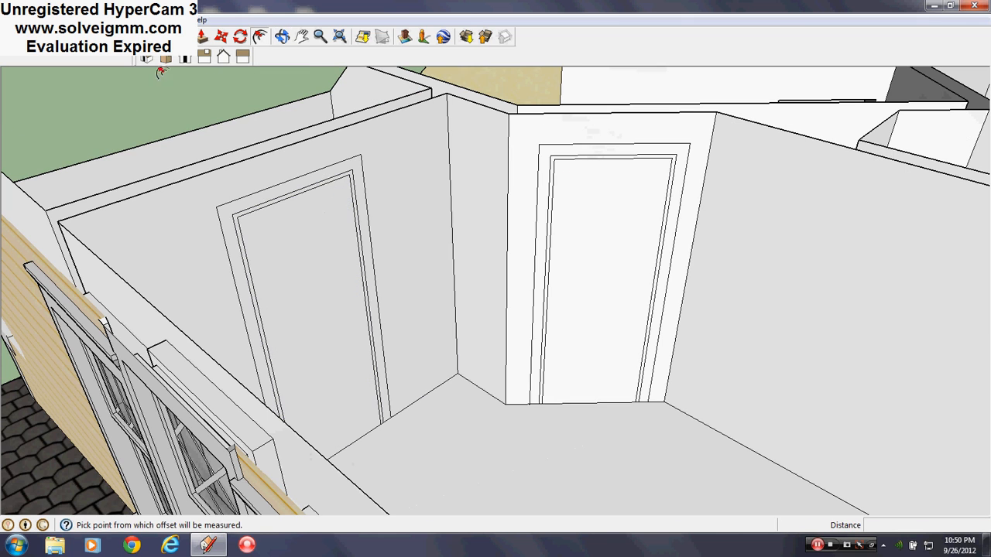
- Erase the floor-level threshold lines of both bedroom doors to reopen the doorways inside their frames
key(g)
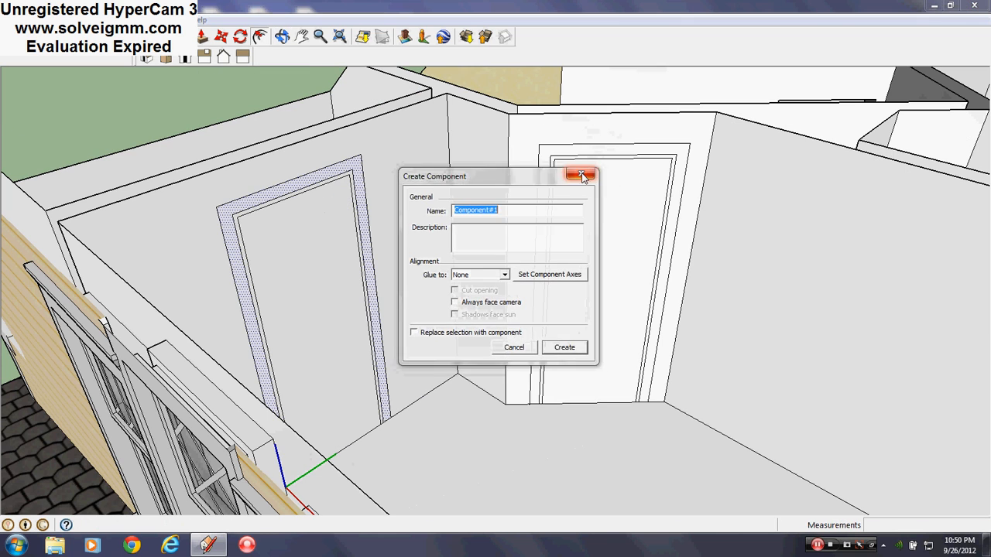
click(581, 174)
key(e)
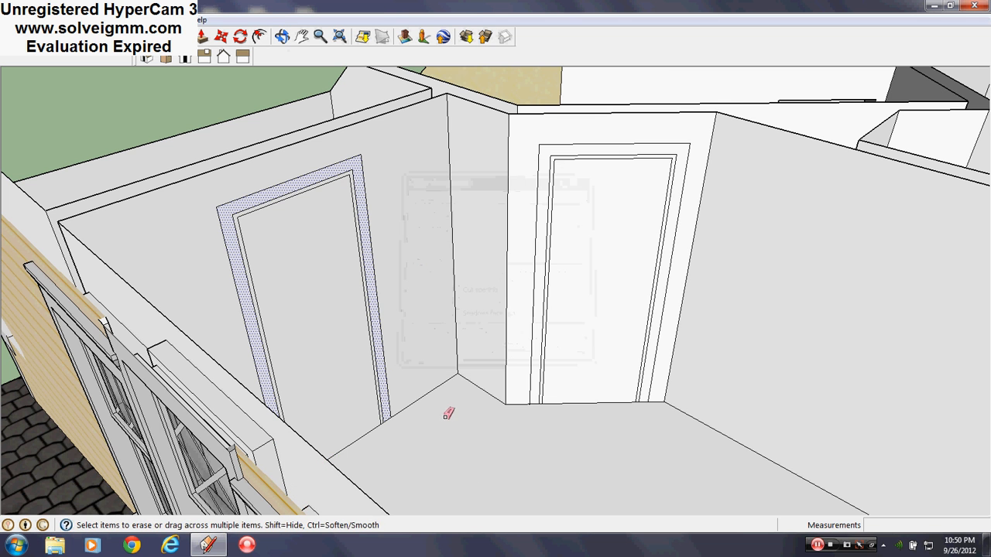
click(358, 439)
middle_drag(473, 449, 567, 422)
click(568, 409)
click(567, 388)
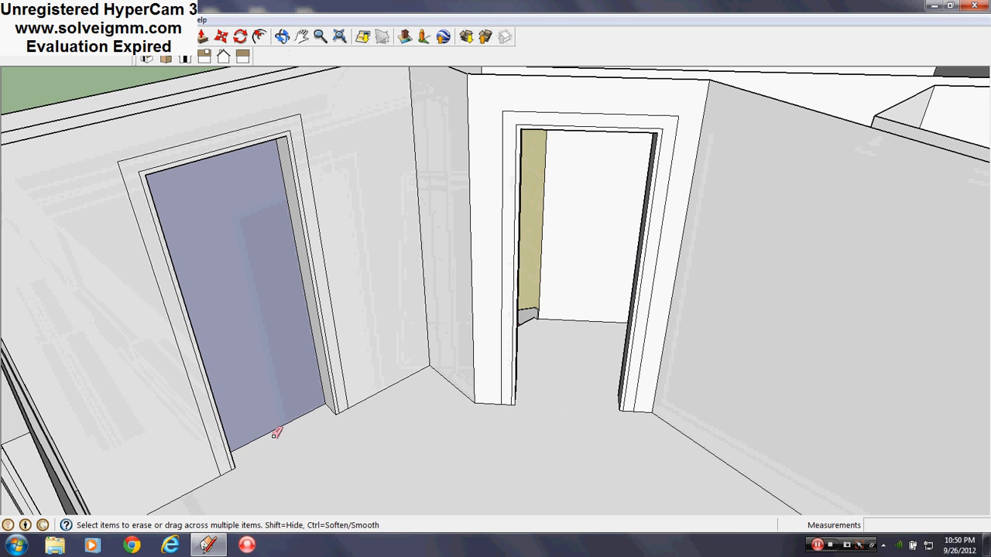
click(275, 435)
- Erase the leftover frame edges and faces hanging below the floor under the stair-side small room's door
scroll(281, 417, up, 3)
mouse_move(281, 413)
middle_down()
mouse_move(348, 274)
mouse_move(380, 275)
middle_up()
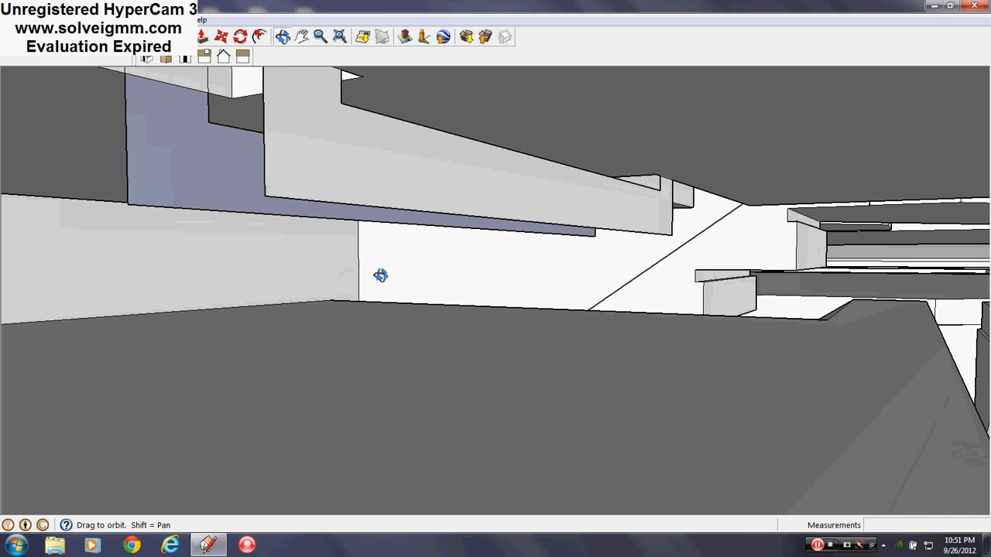
mouse_move(387, 151)
middle_down()
mouse_move(470, 276)
mouse_move(458, 224)
middle_up()
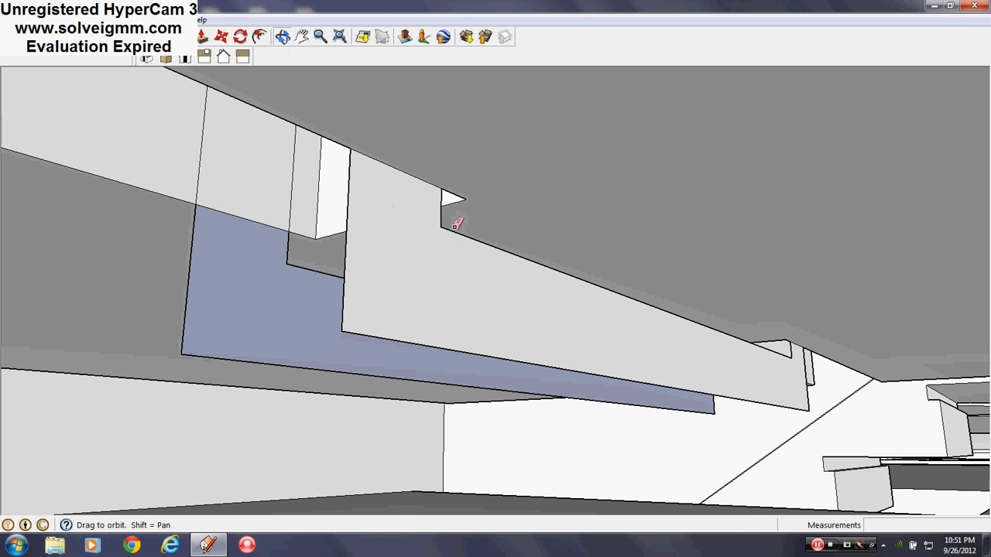
click(442, 218)
mouse_move(330, 334)
mouse_down()
mouse_move(349, 332)
mouse_move(287, 256)
mouse_move(294, 265)
mouse_move(202, 359)
mouse_move(184, 336)
mouse_move(778, 353)
mouse_up()
middle_drag(779, 354, 772, 317)
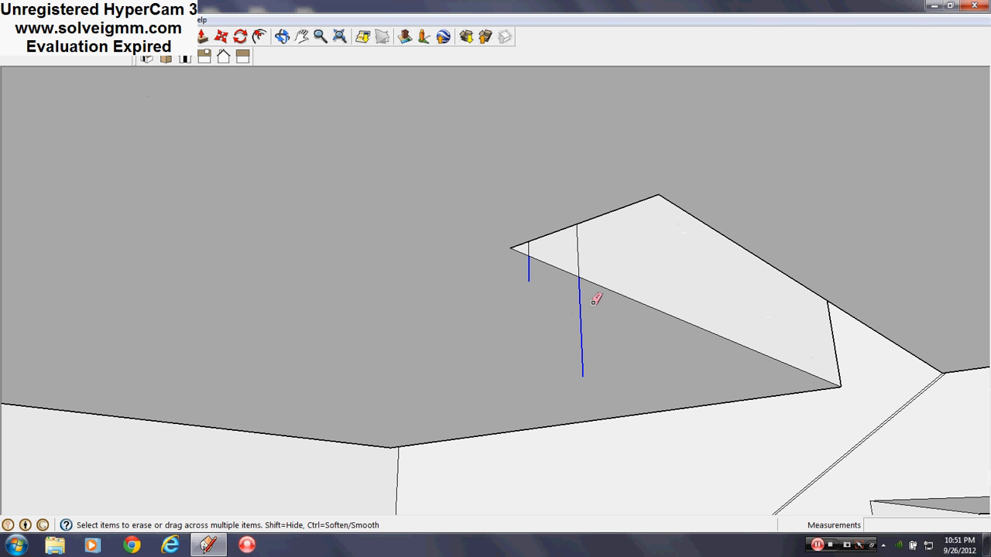
drag(594, 302, 592, 269)
- Erase the leftover frame geometry hanging below the floor under the door between hallway and bedroom
mouse_move(592, 270)
middle_down()
mouse_move(536, 503)
mouse_move(484, 466)
middle_up()
scroll(436, 267, down, 6)
scroll(626, 424, up, 3)
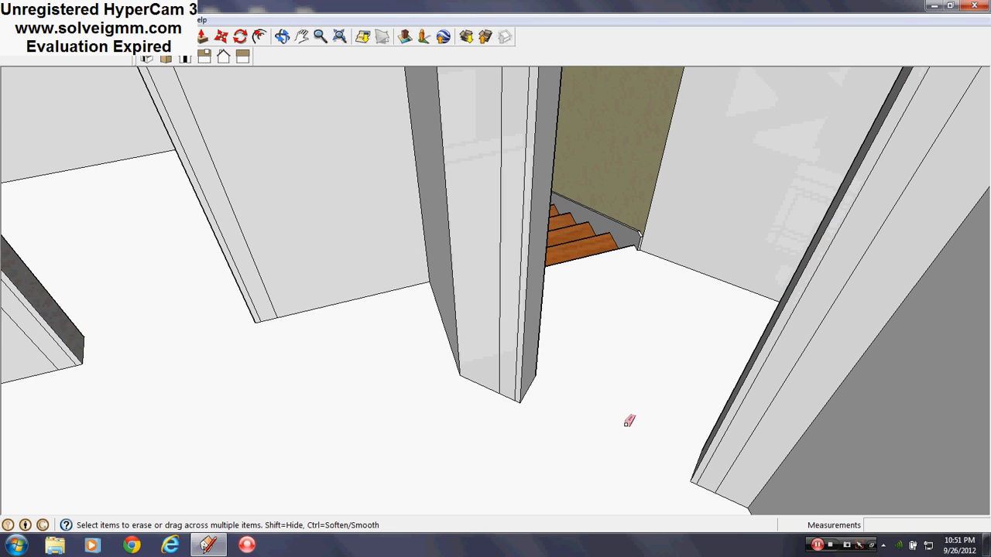
middle_drag(737, 500, 619, 238)
scroll(570, 132, up, 2)
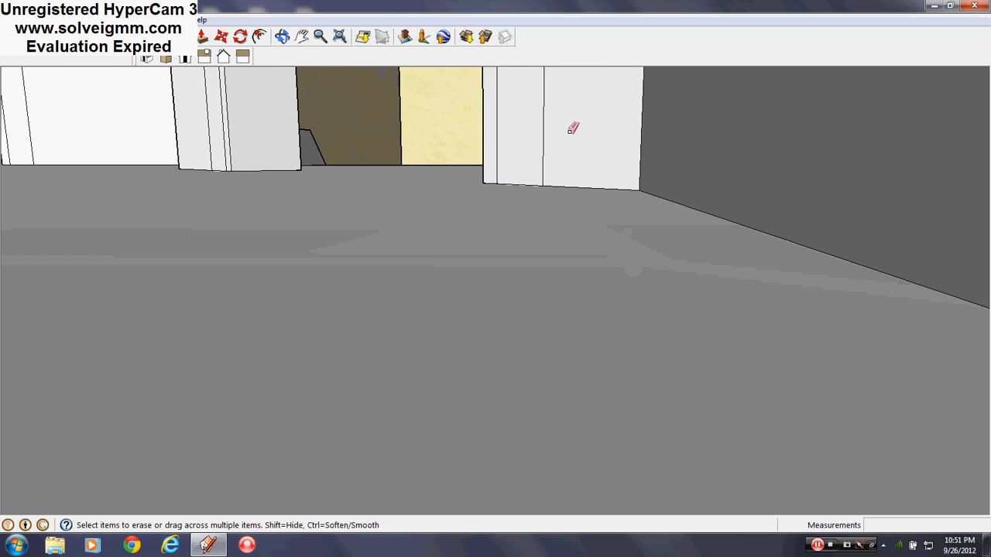
mouse_move(573, 130)
middle_down()
mouse_move(503, 122)
mouse_move(471, 55)
mouse_move(504, 185)
middle_up()
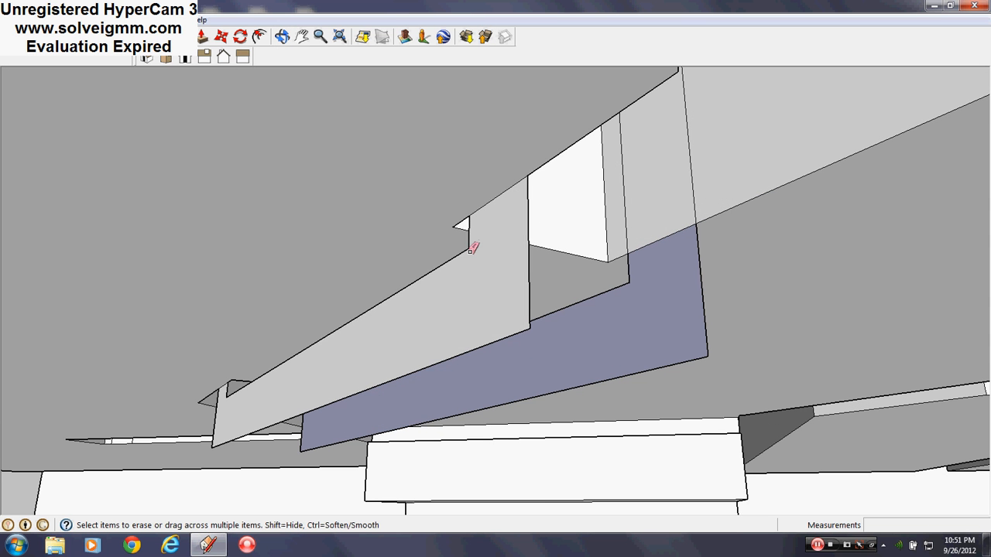
drag(469, 243, 534, 325)
drag(627, 283, 631, 287)
drag(714, 325, 700, 359)
middle_drag(332, 420, 526, 353)
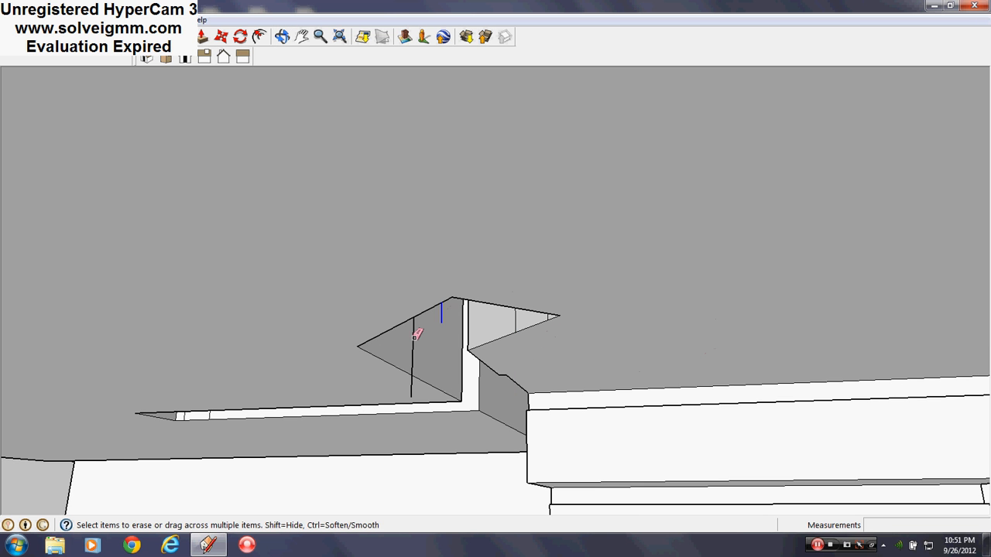
middle_drag(446, 263, 358, 309)
scroll(464, 372, down, 3)
- Paint the inner and outer trim bands around the bedroom's door to the stair-side small room with Color_001
middle_drag(466, 371, 647, 495)
scroll(427, 386, up, 3)
mouse_move(427, 386)
middle_down()
mouse_move(451, 212)
mouse_move(465, 392)
mouse_move(457, 368)
middle_up()
scroll(460, 395, down, 3)
scroll(459, 396, up, 3)
key(b)
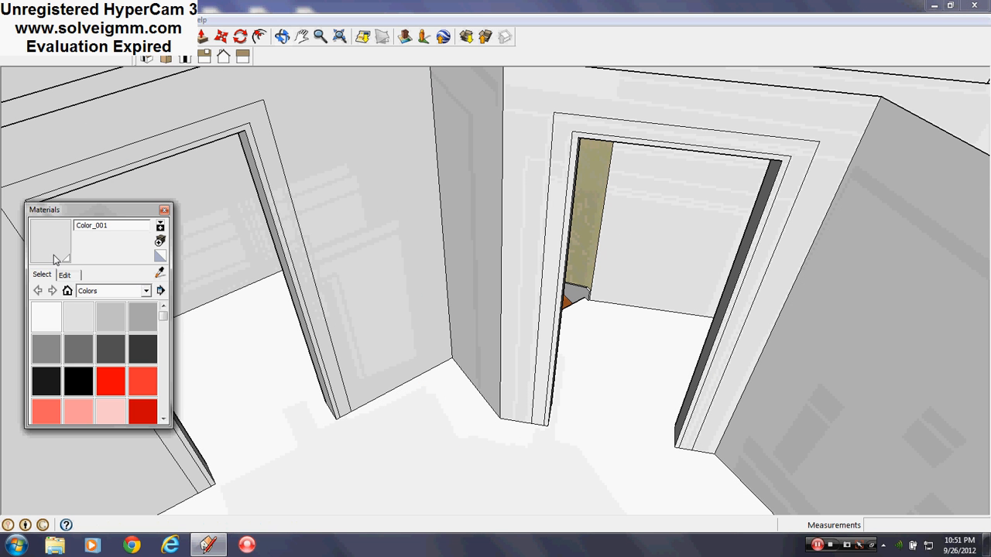
click(165, 210)
scroll(294, 189, up, 5)
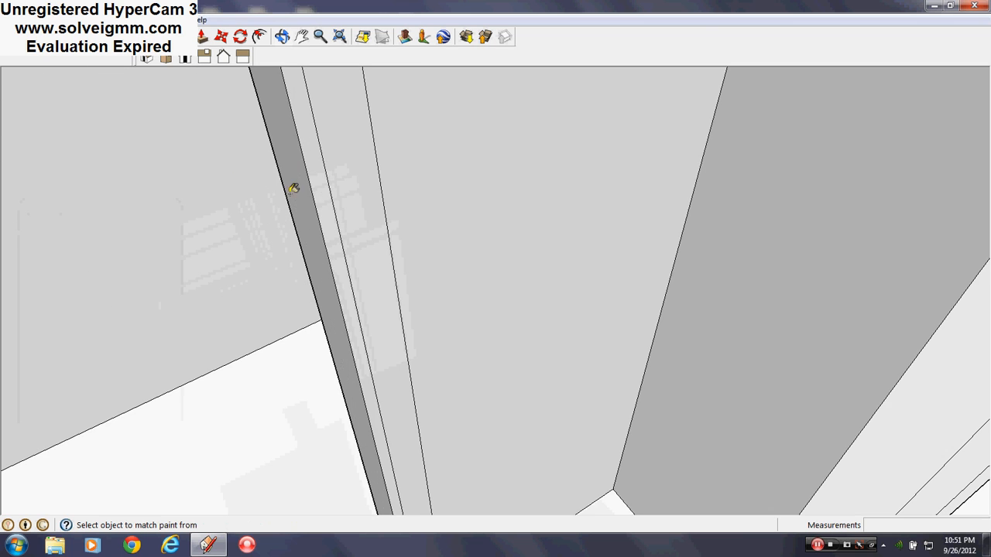
click(328, 202)
click(351, 196)
scroll(142, 204, down, 4)
scroll(445, 162, up, 3)
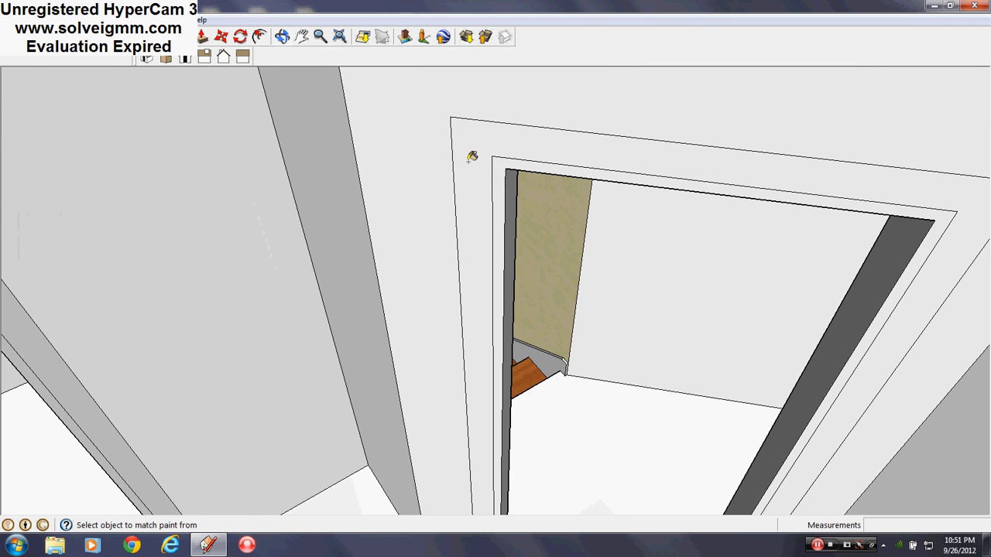
scroll(505, 174, down, 6)
middle_drag(654, 256, 699, 258)
scroll(308, 278, down, 2)
scroll(679, 217, up, 7)
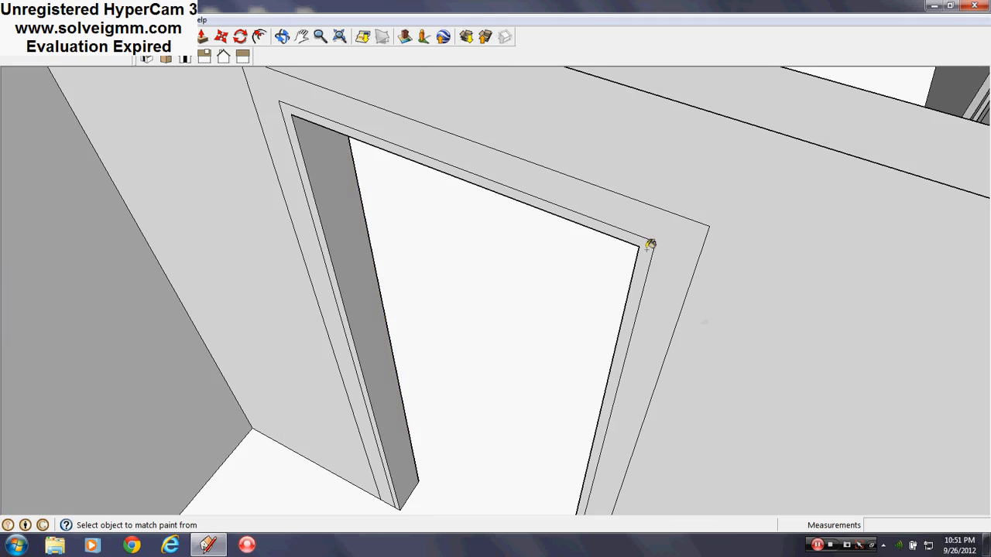
scroll(688, 235, down, 6)
middle_drag(794, 278, 394, 165)
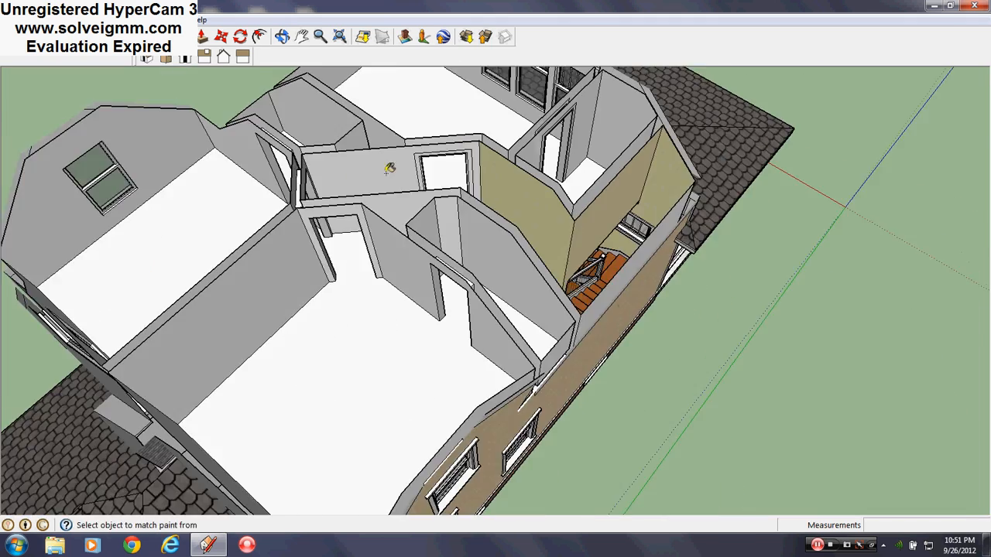
- Pull the trim band on the hallway side of the framed bedroom door out 0.75 inches from the wall
scroll(394, 166, up, 5)
scroll(564, 106, up, 4)
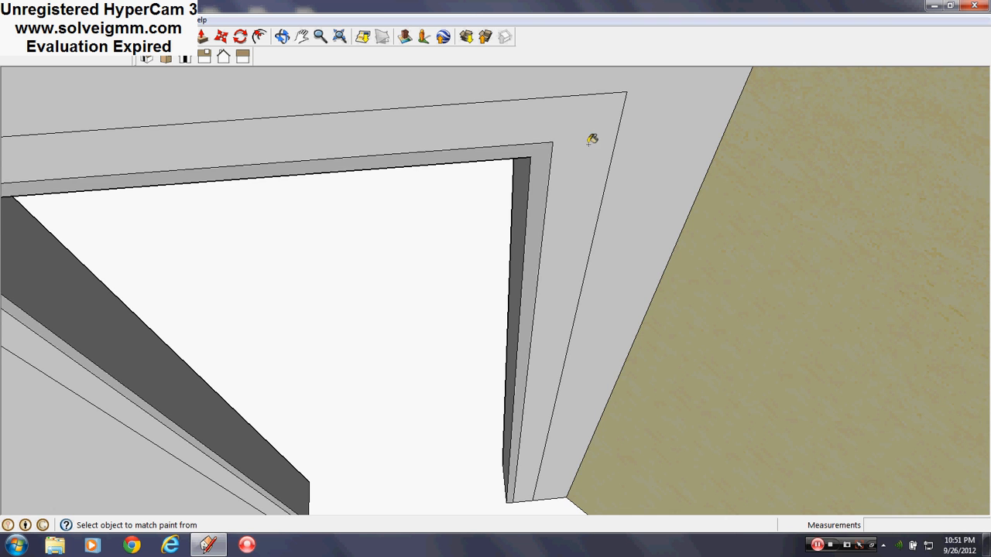
scroll(588, 137, down, 8)
click(203, 37)
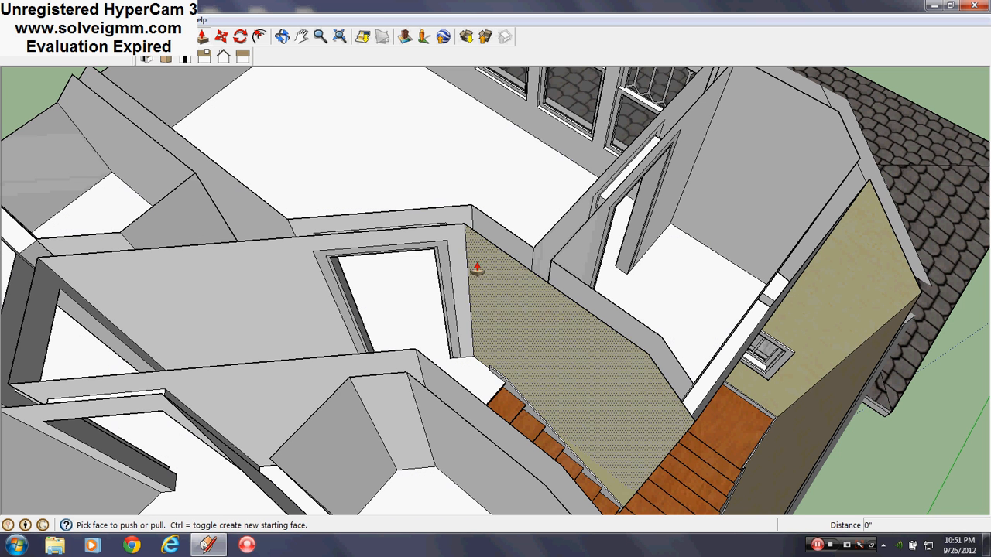
drag(454, 285, 451, 339)
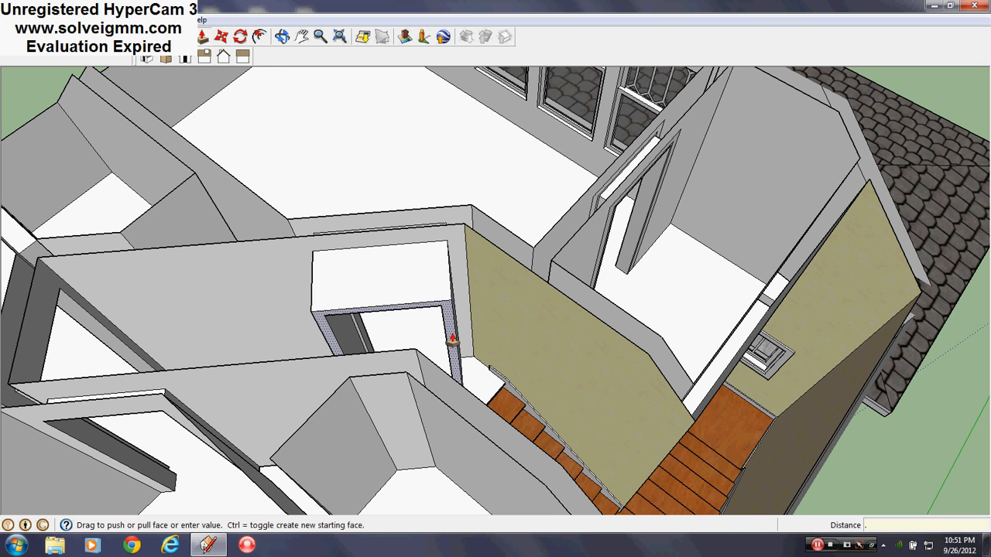
text(.75)
key(Return)
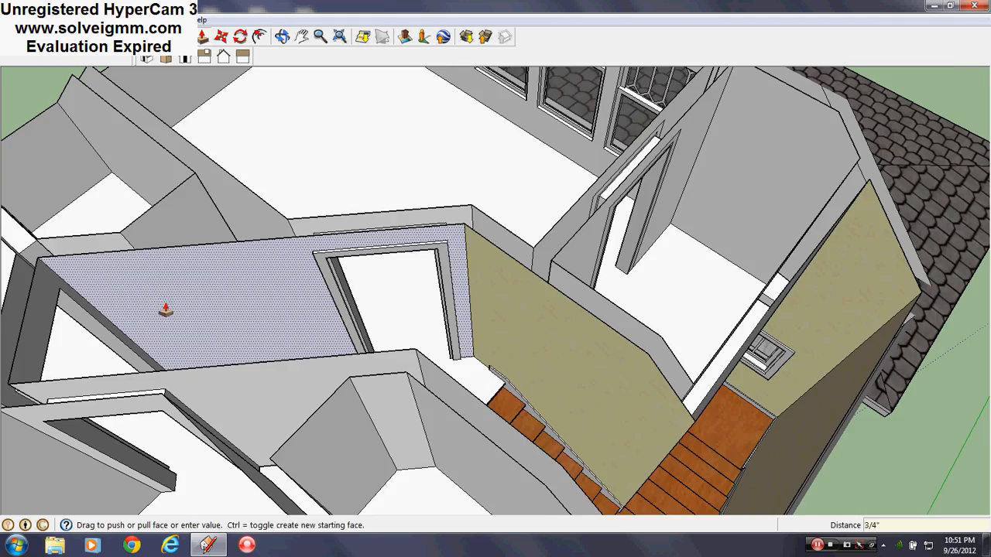
- Apply the same 0.75-inch extrusion to the bedroom-side trim of both doors and the small room's door trim
middle_drag(166, 309, 509, 413)
scroll(508, 413, down, 4)
scroll(552, 144, up, 3)
scroll(567, 225, up, 2)
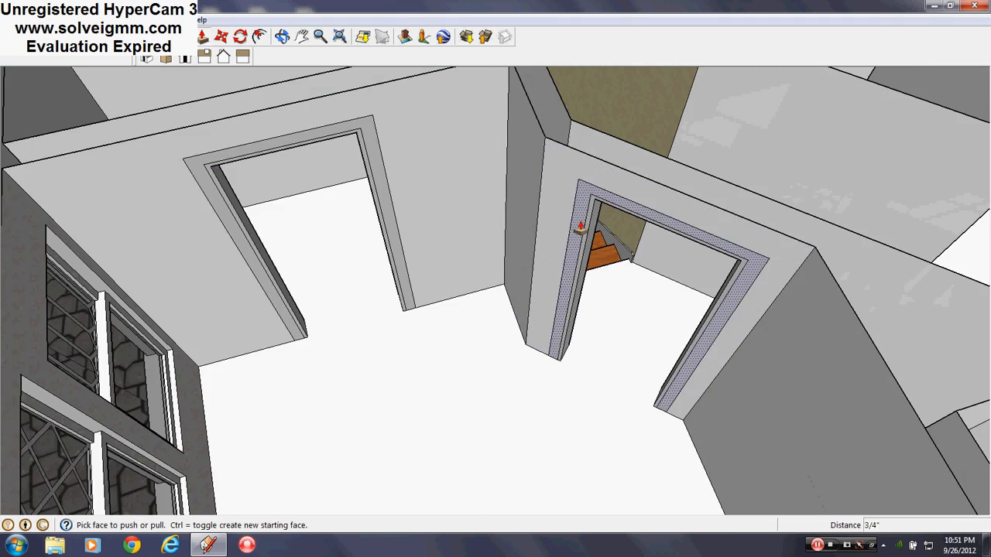
scroll(371, 100, down, 3)
scroll(361, 144, up, 2)
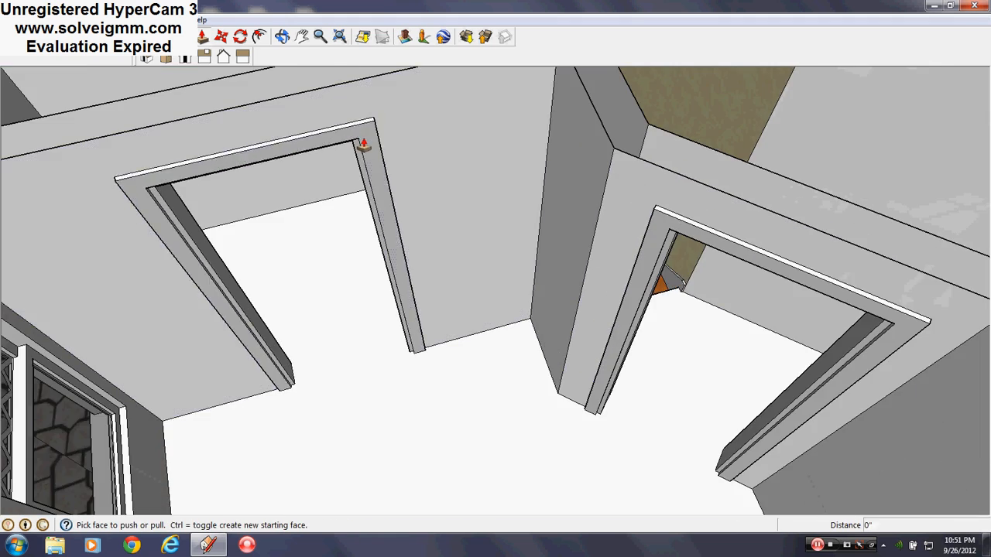
middle_drag(361, 144, 630, 233)
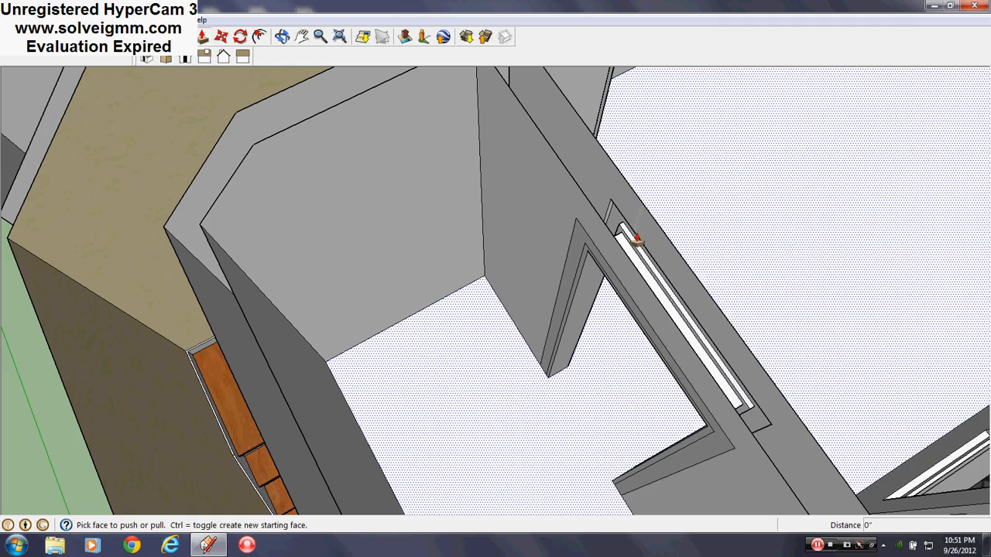
double_click(571, 272)
- Draw a floor-level line across the opening between the neighbouring bedroom and its small side room, closing the doorway with a face
scroll(545, 277, down, 3)
middle_drag(702, 347, 290, 360)
scroll(558, 312, down, 2)
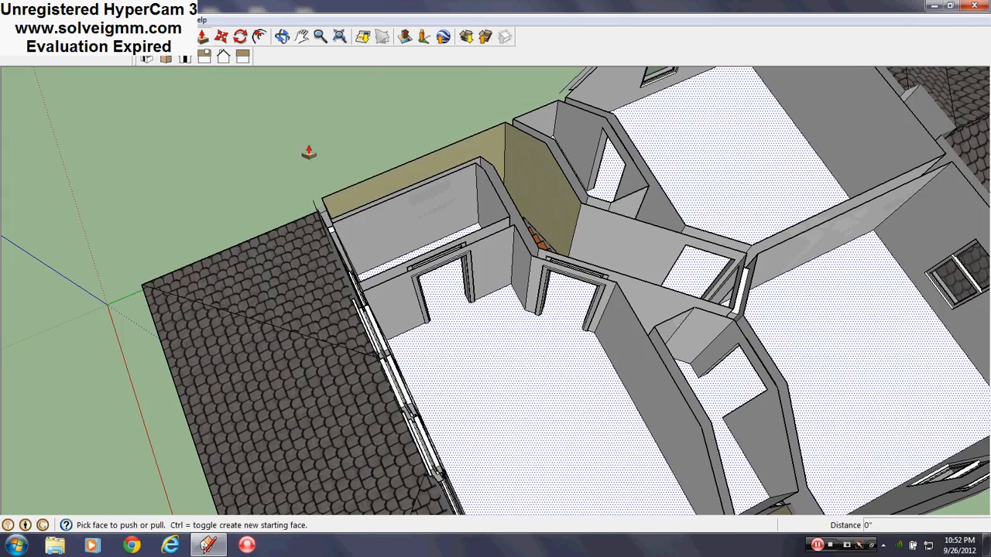
key(l)
scroll(594, 330, down, 2)
middle_drag(638, 317, 650, 271)
shift+middle_drag(650, 271, 571, 235)
scroll(617, 269, up, 2)
scroll(641, 158, up, 2)
middle_drag(641, 157, 271, 255)
scroll(336, 302, down, 3)
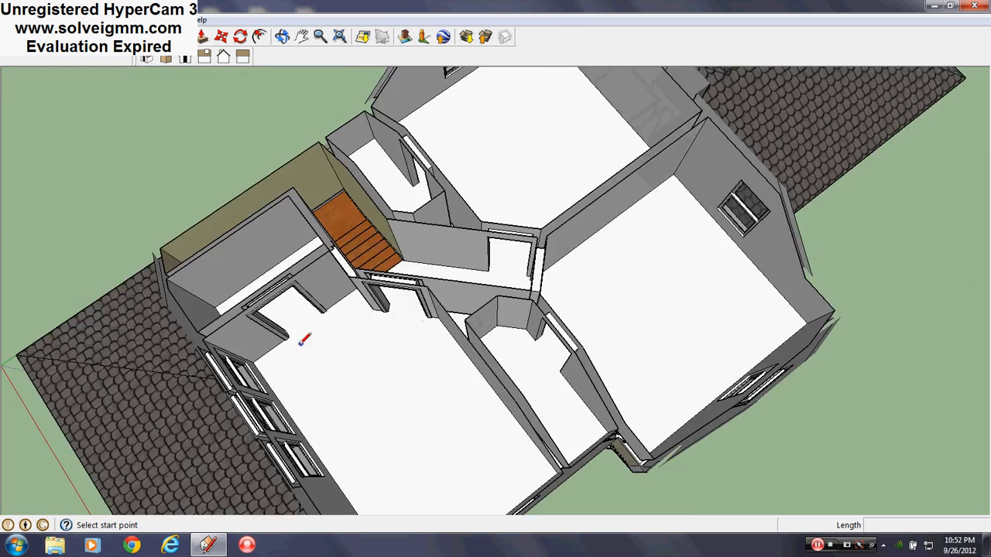
middle_drag(303, 343, 715, 221)
scroll(630, 364, up, 2)
scroll(630, 364, down, 1)
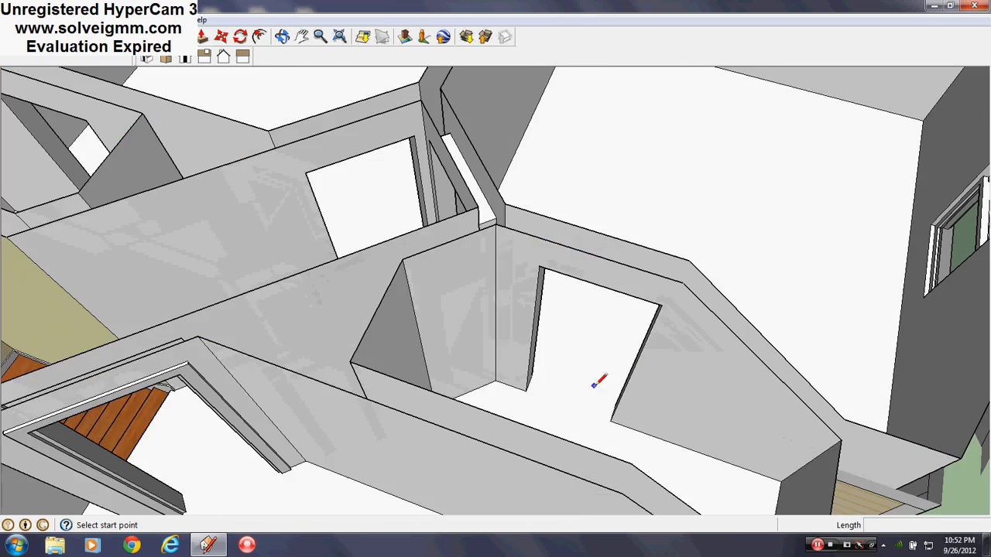
scroll(596, 379, down, 2)
middle_drag(707, 328, 681, 370)
middle_drag(831, 362, 518, 408)
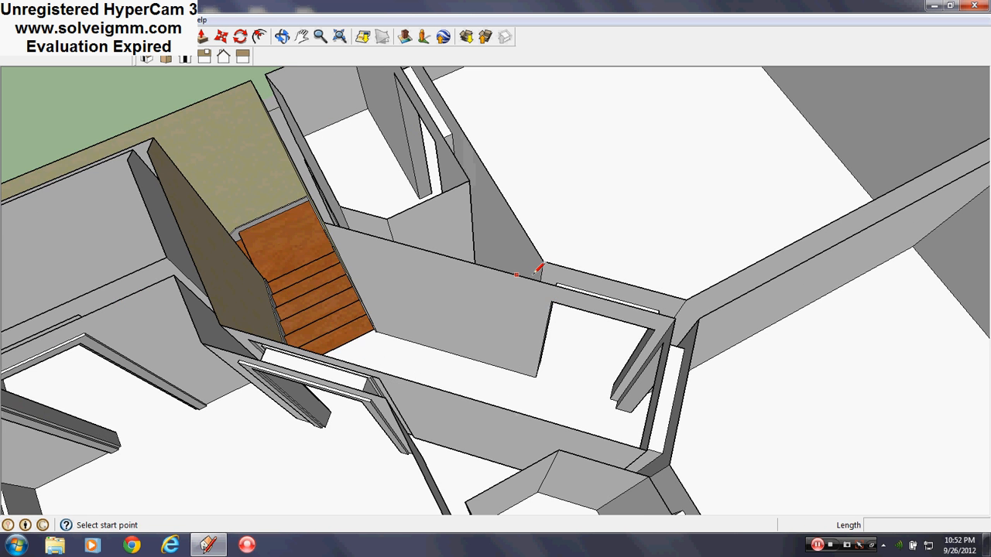
mouse_move(539, 267)
middle_down()
mouse_move(376, 380)
mouse_move(641, 320)
mouse_move(402, 303)
mouse_move(601, 332)
middle_up()
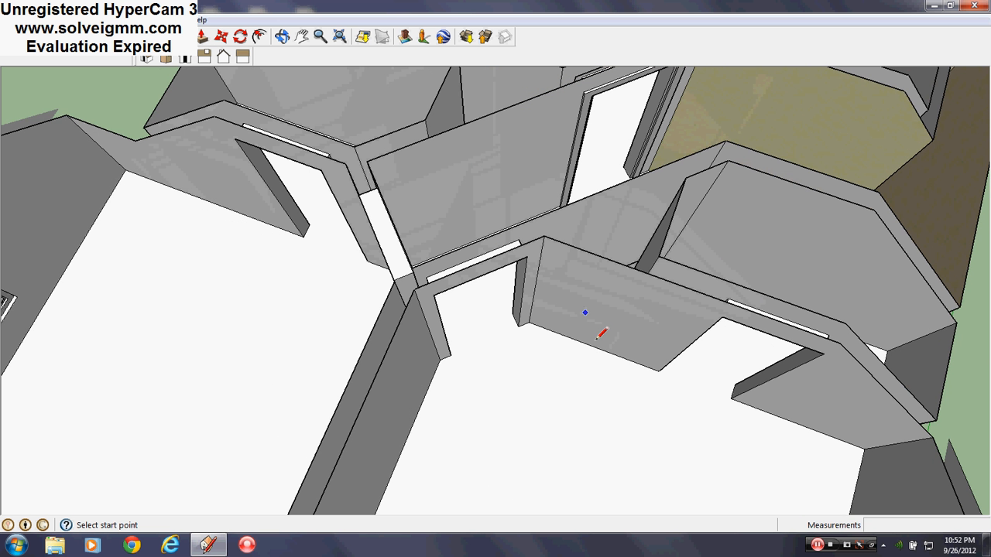
scroll(602, 333, up, 3)
scroll(800, 354, up, 3)
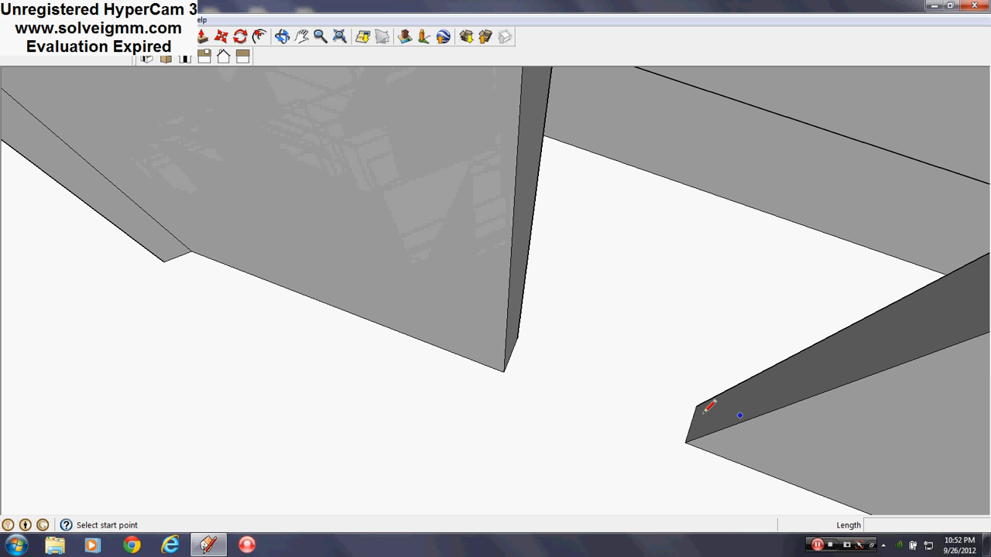
click(517, 338)
click(686, 442)
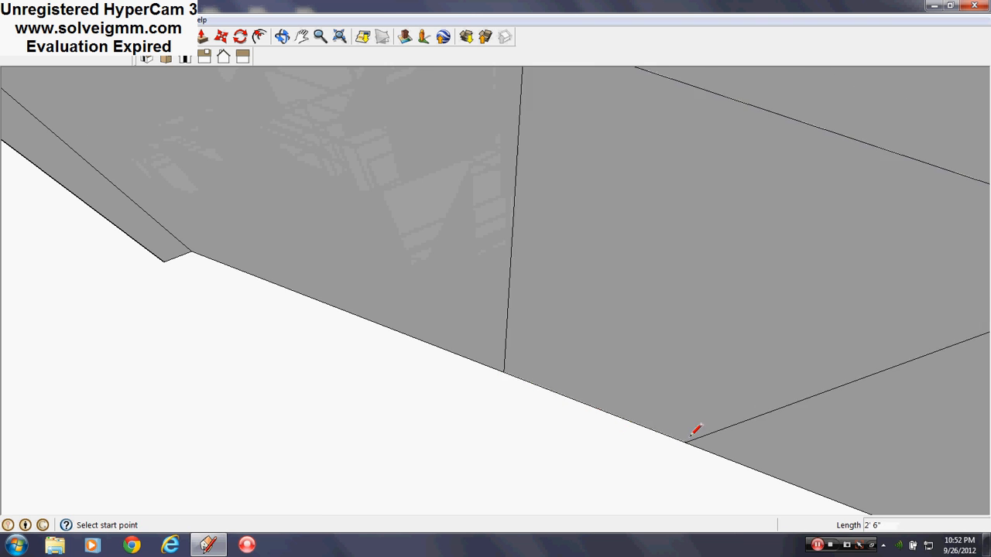
- Draw a floor-level line across the same bedroom's corner doorway to the hallway, closing the opening with a face
scroll(606, 431, down, 5)
middle_drag(602, 431, 329, 271)
scroll(330, 271, up, 4)
middle_drag(389, 300, 320, 410)
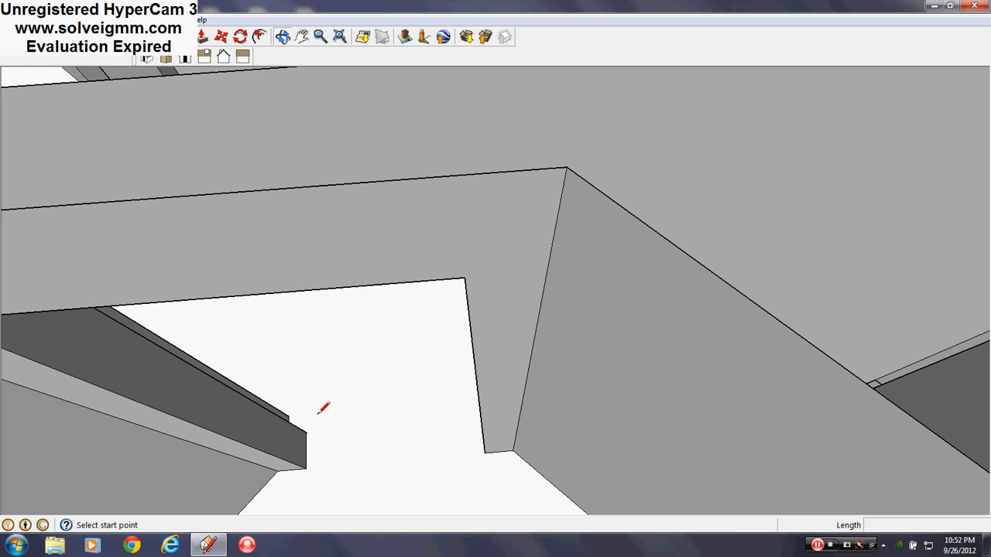
scroll(305, 419, up, 3)
click(541, 401)
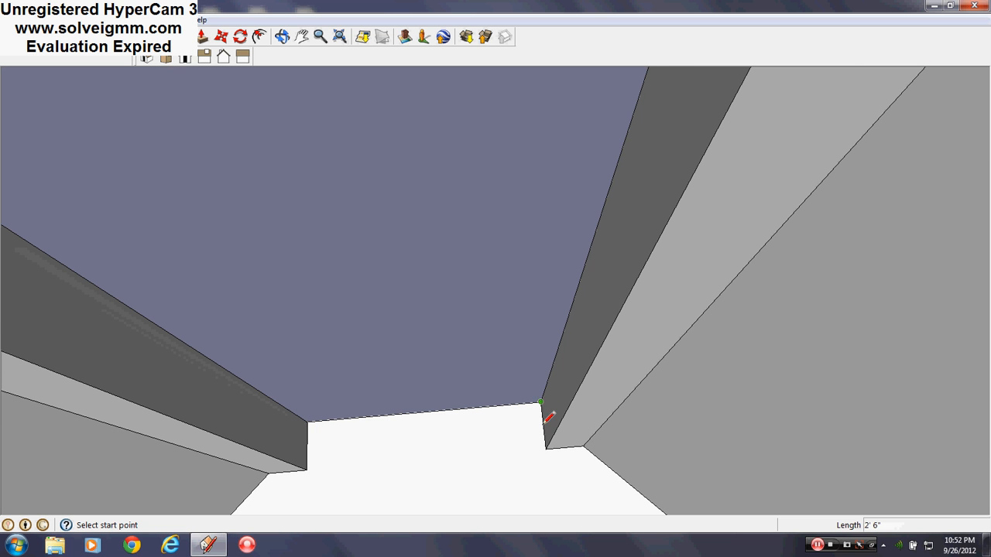
click(308, 468)
scroll(370, 403, down, 5)
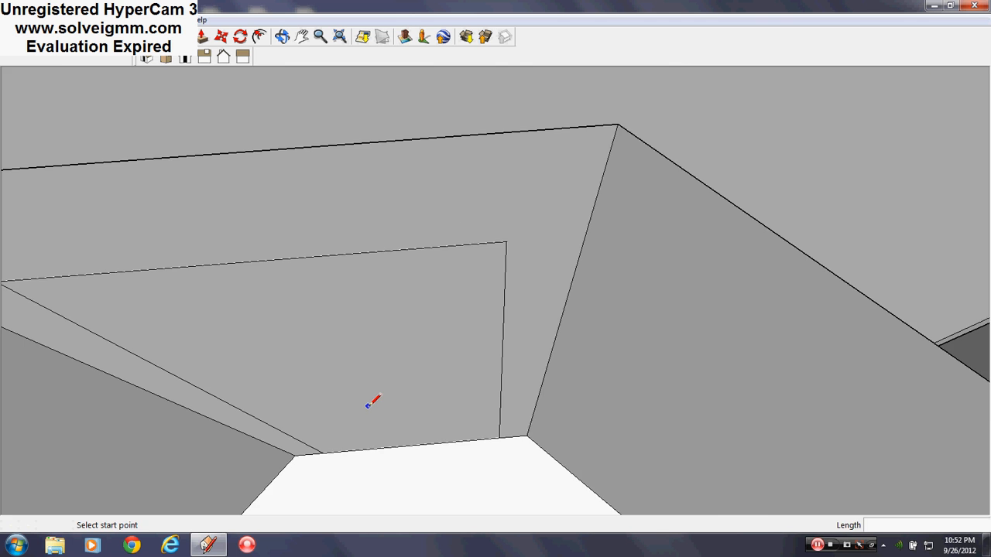
- Offset the outlines of the corner door and the side-room door 1 inch inward on both wall sides to form the frames
middle_drag(370, 403, 413, 531)
mouse_move(588, 218)
middle_down()
mouse_move(529, 265)
mouse_move(500, 254)
middle_up()
click(259, 37)
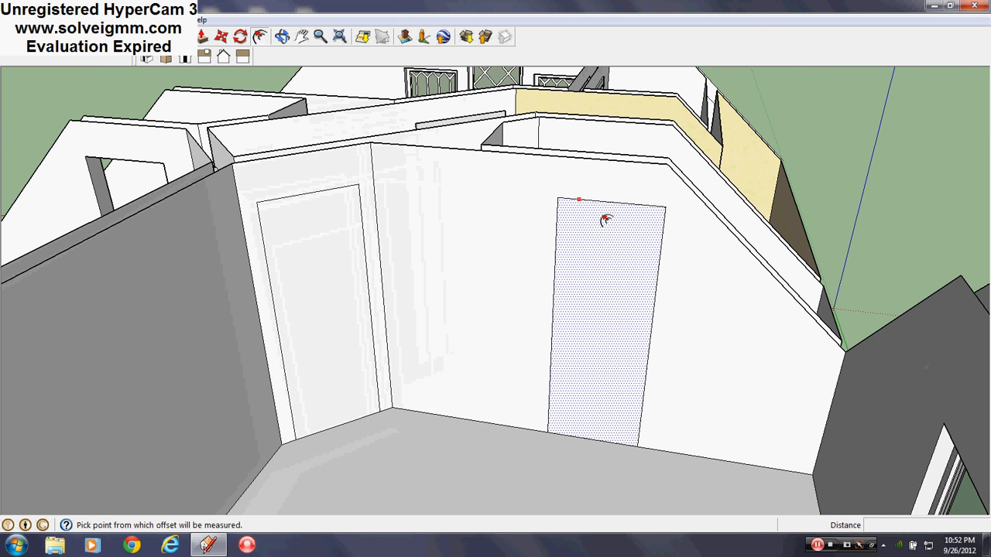
middle_drag(513, 180, 498, 171)
click(502, 160)
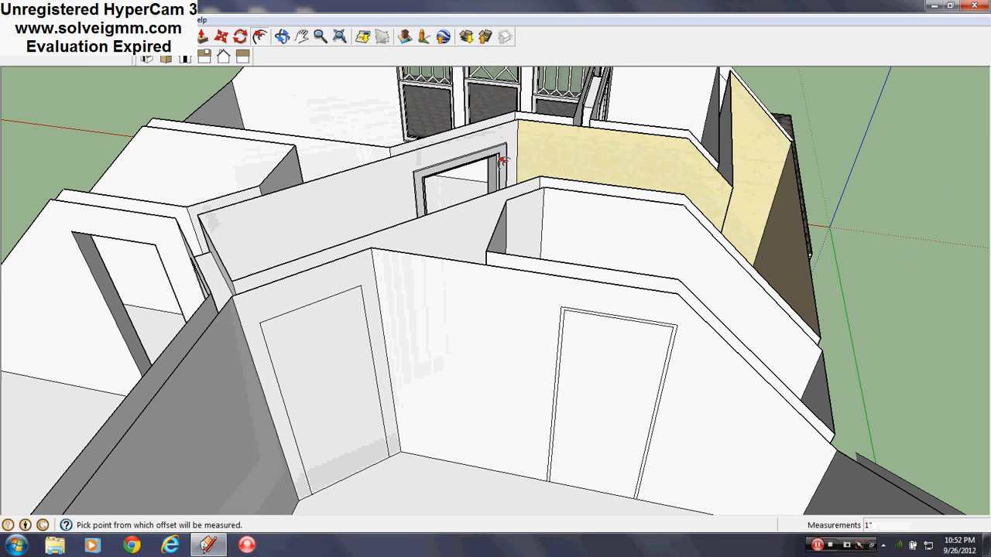
middle_drag(505, 255, 550, 246)
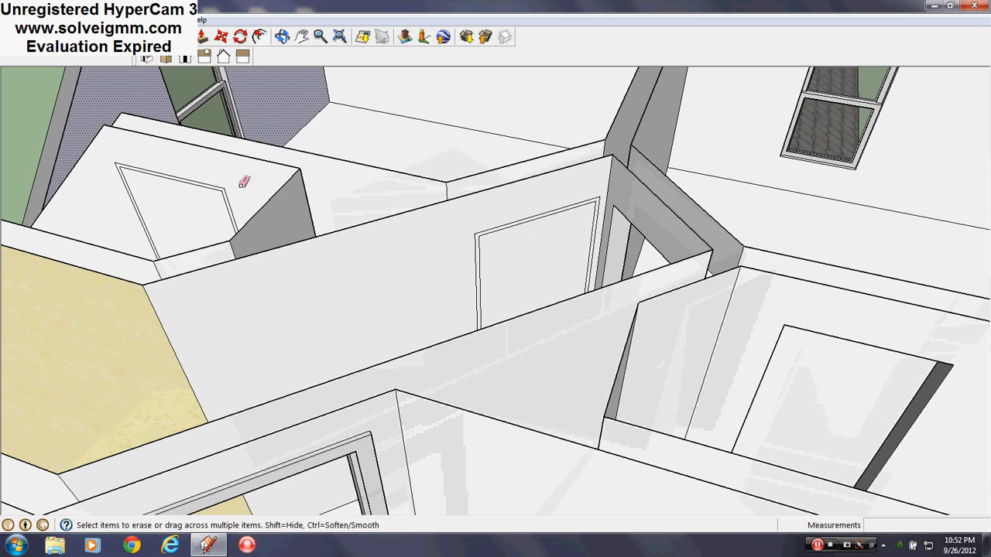
- Offset trim outlines outward around the corner door and the side-room door on both sides of the walls
mouse_move(243, 182)
middle_down()
mouse_move(320, 369)
mouse_move(479, 347)
mouse_move(707, 171)
mouse_move(585, 274)
mouse_move(748, 214)
mouse_move(537, 342)
mouse_move(522, 254)
middle_up()
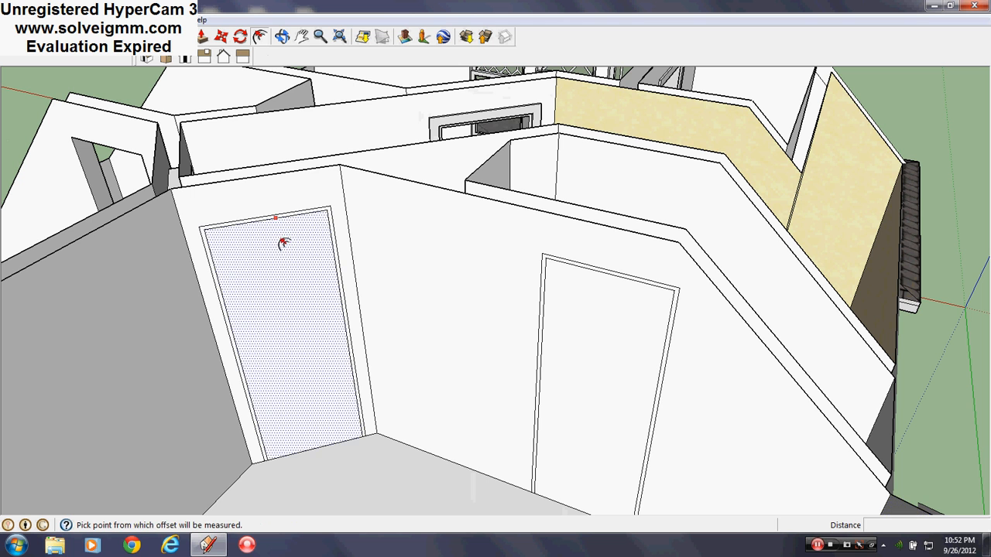
key(Escape)
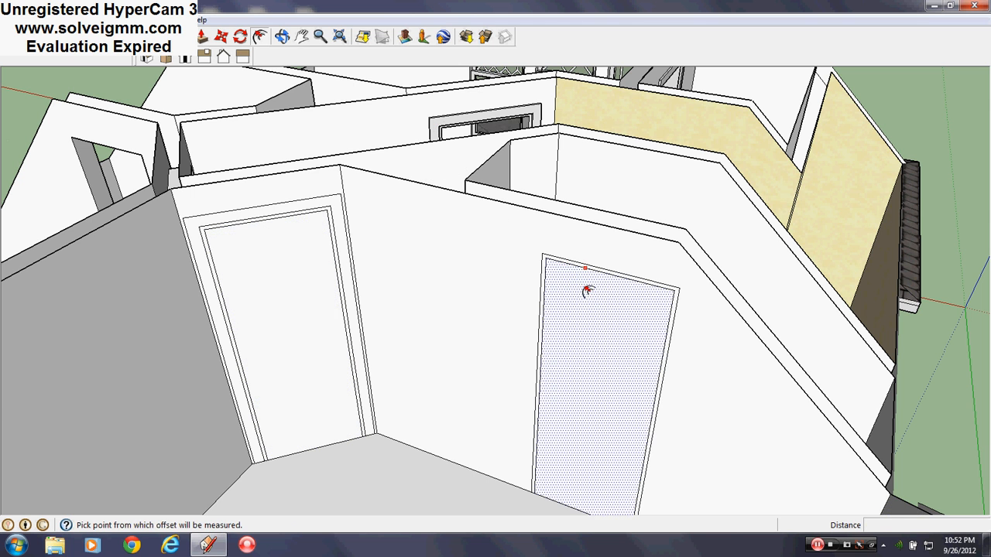
middle_drag(585, 291, 347, 292)
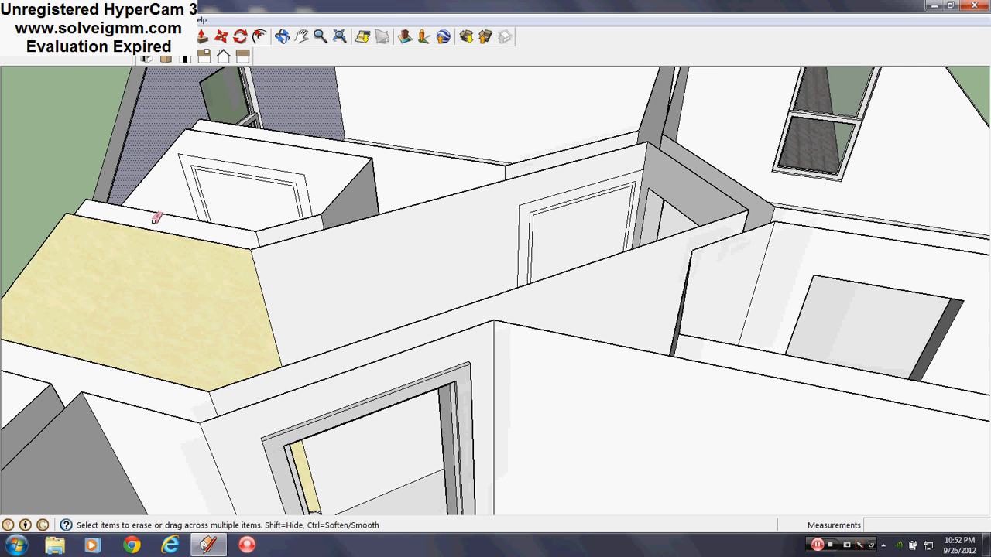
- Erase the floor-level threshold lines of the corner door and the side-room door to reopen both doorways
mouse_move(156, 219)
middle_down()
mouse_move(730, 339)
mouse_move(404, 349)
mouse_move(414, 268)
middle_up()
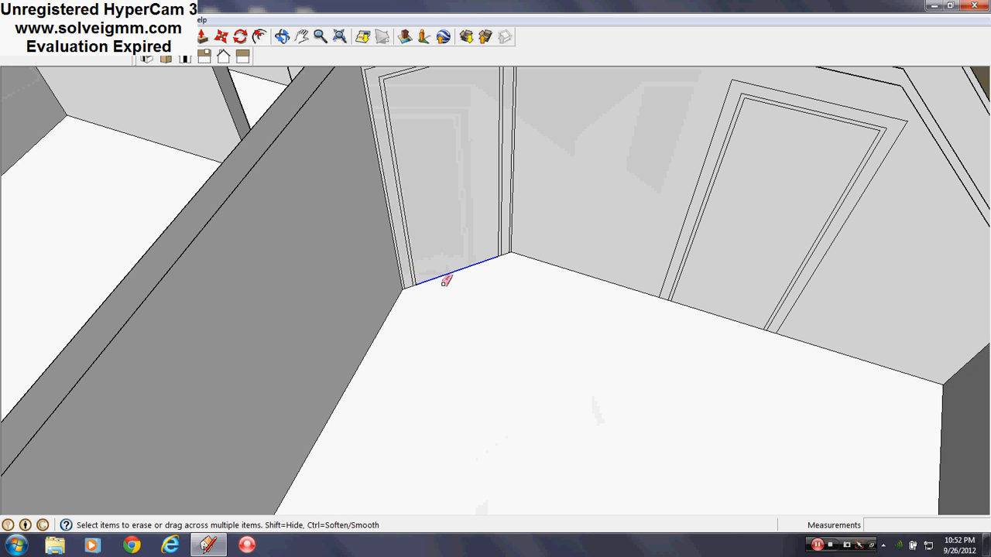
click(445, 281)
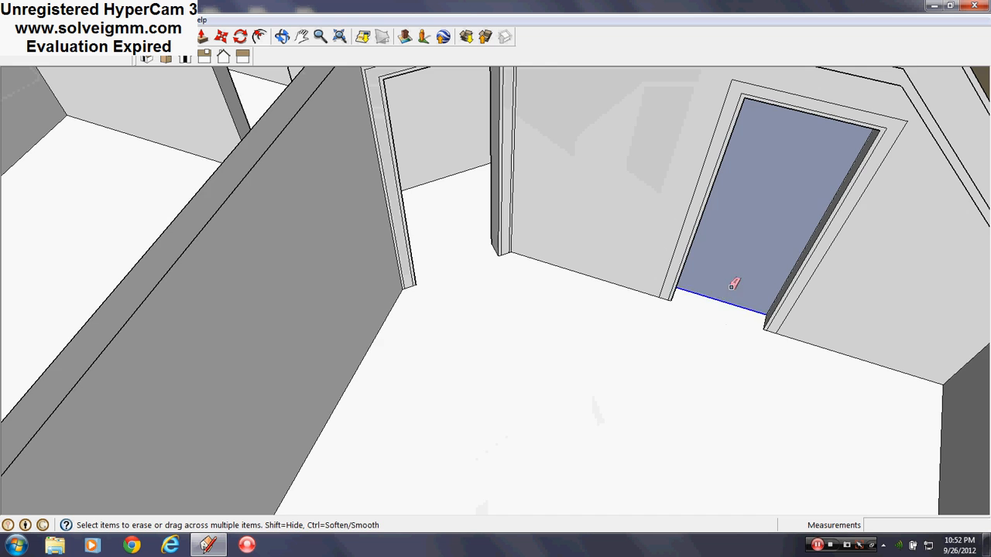
mouse_move(733, 284)
middle_down()
mouse_move(369, 236)
mouse_move(503, 290)
mouse_move(335, 280)
mouse_move(478, 405)
middle_up()
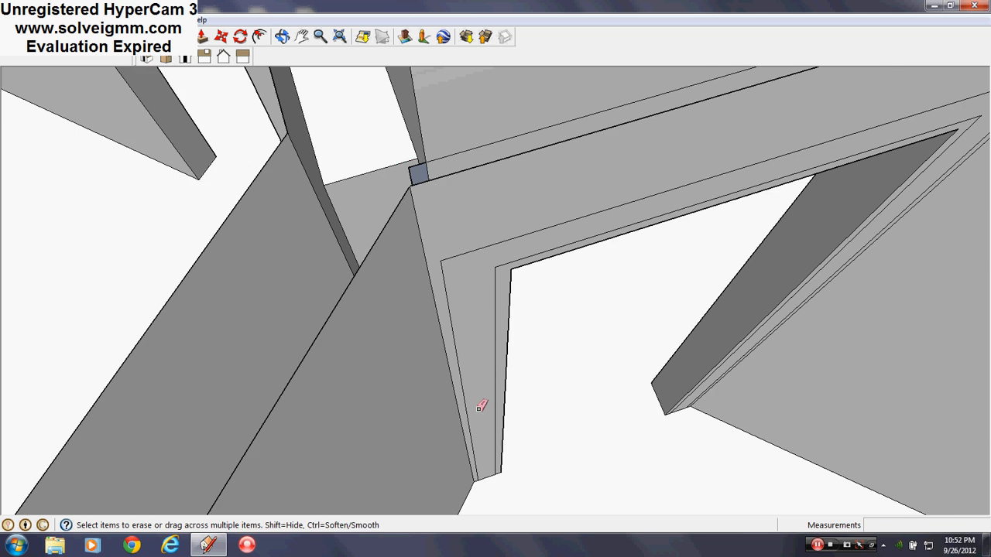
- Erase the leftover frame and trim edges and faces hanging below the floor under the corner door
mouse_move(404, 165)
middle_down()
mouse_move(456, 185)
mouse_move(431, 161)
mouse_move(380, 203)
middle_up()
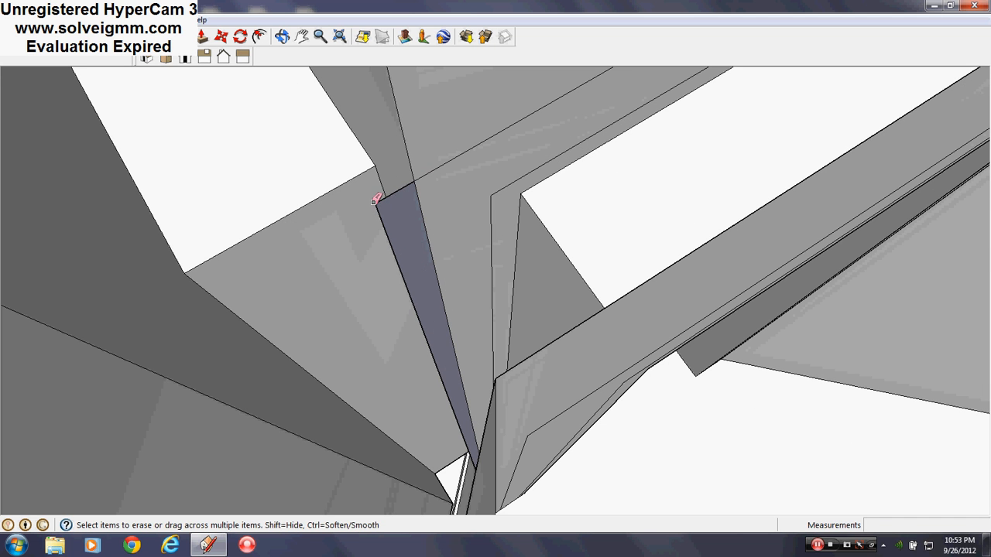
mouse_move(319, 244)
middle_down()
mouse_move(593, 214)
mouse_move(533, 281)
mouse_move(537, 290)
mouse_move(358, 431)
mouse_move(383, 449)
mouse_move(570, 226)
mouse_move(641, 90)
mouse_move(618, 184)
mouse_move(581, 177)
mouse_move(654, 106)
mouse_move(620, 195)
middle_up()
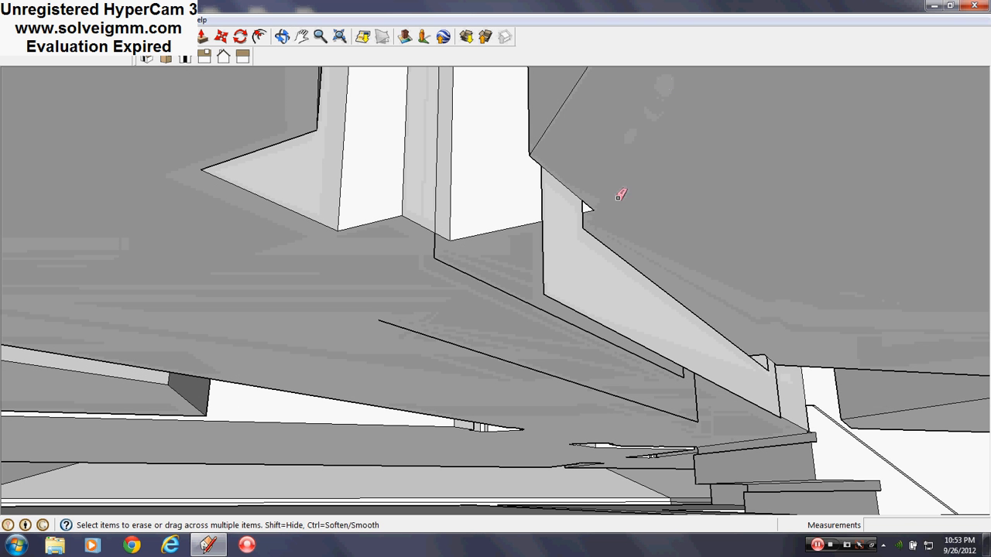
click(581, 225)
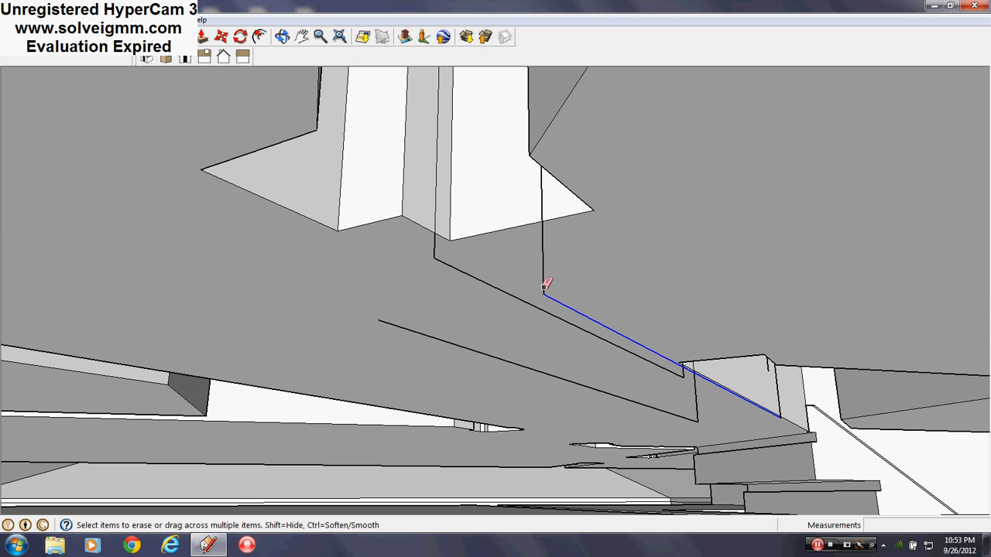
middle_drag(717, 400, 598, 357)
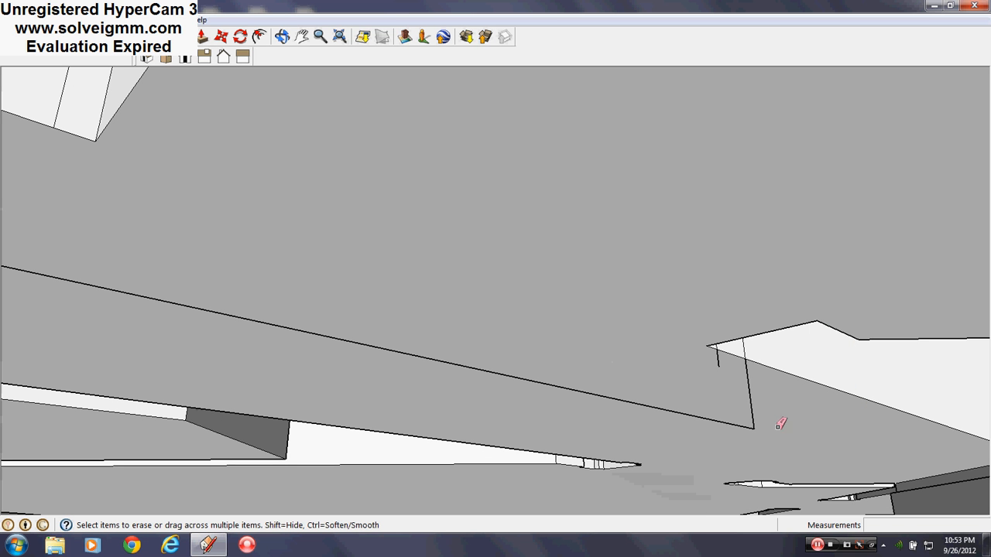
click(723, 360)
scroll(549, 413, down, 10)
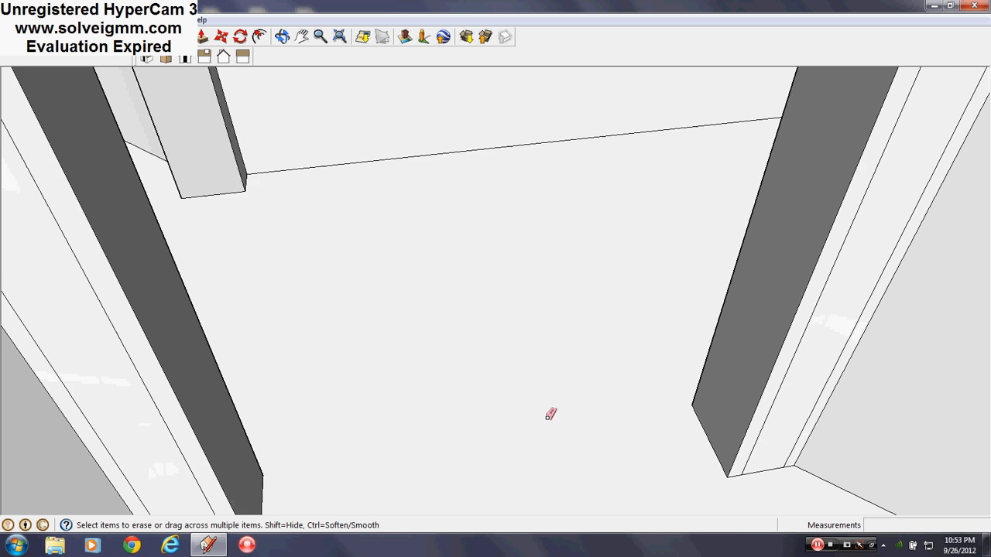
- Erase the leftover frame and trim edges and faces hanging below the floor under the side-room door
mouse_move(492, 378)
middle_down()
mouse_move(766, 428)
mouse_move(596, 445)
middle_up()
scroll(561, 436, up, 3)
scroll(565, 432, up, 4)
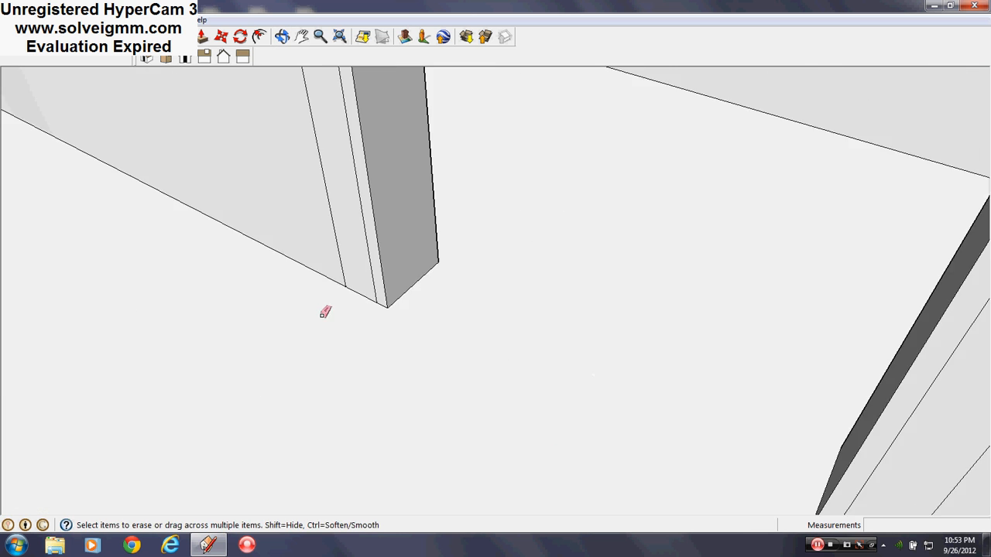
scroll(325, 312, up, 2)
mouse_move(325, 311)
middle_down()
mouse_move(611, 255)
mouse_move(495, 322)
mouse_move(569, 199)
mouse_move(548, 170)
middle_up()
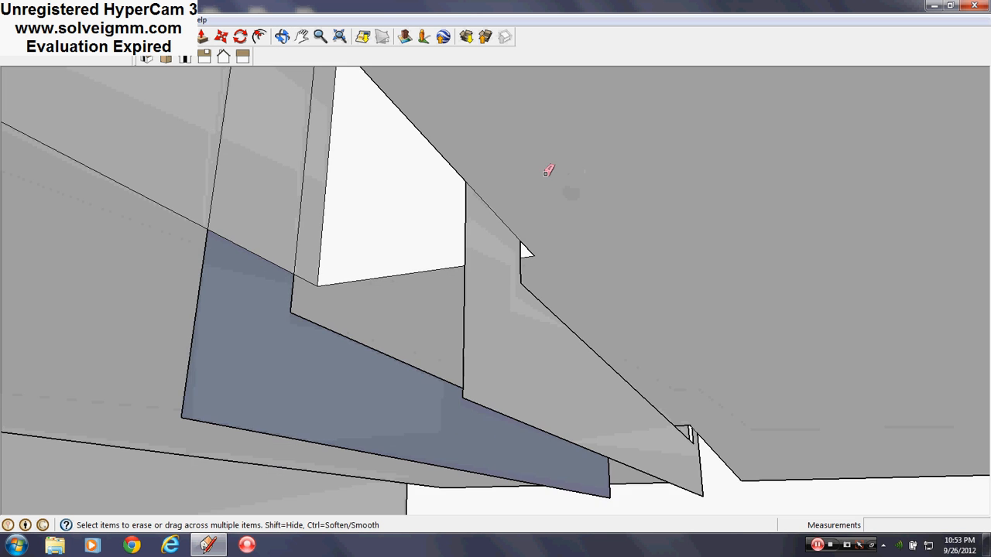
scroll(548, 170, down, 2)
scroll(563, 299, up, 1)
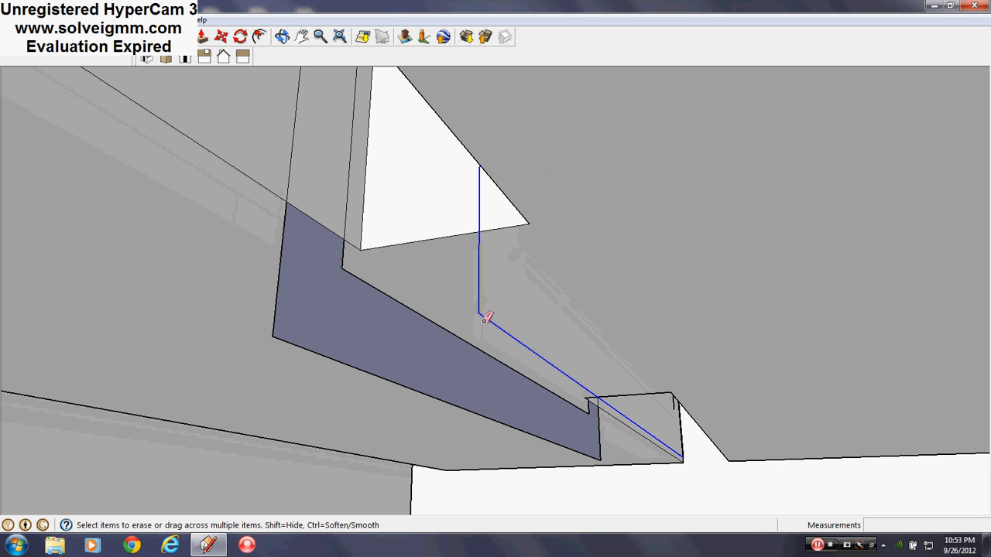
click(346, 266)
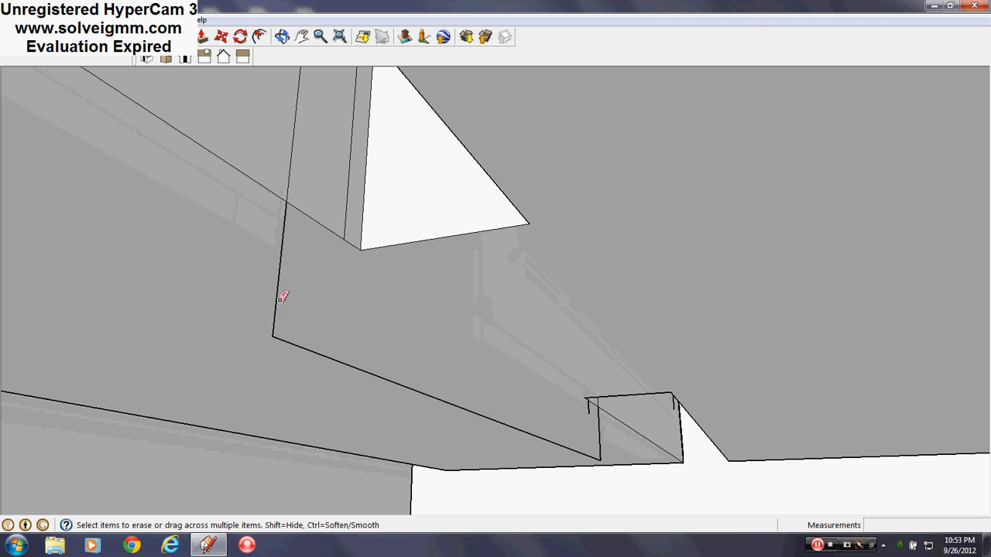
mouse_move(285, 338)
middle_down()
mouse_move(519, 352)
mouse_move(763, 405)
middle_up()
scroll(741, 414, up, 1)
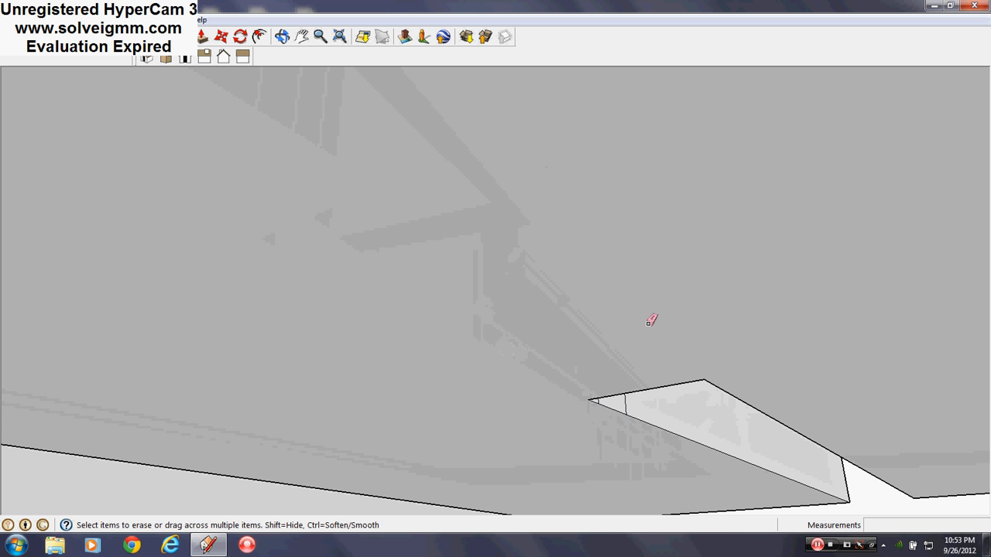
- Paint the trim faces of the side-room door and the corner door on the bedroom side, sampling the material from the adjoining faces
mouse_move(649, 324)
middle_down()
mouse_move(654, 358)
mouse_move(570, 392)
mouse_move(596, 342)
mouse_move(281, 287)
middle_up()
scroll(569, 392, down, 3)
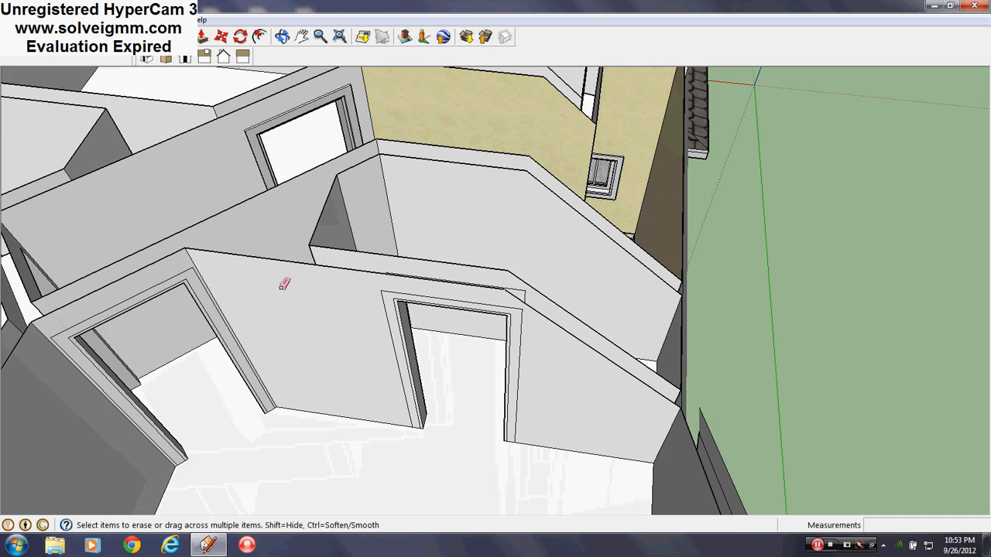
scroll(341, 294, up, 4)
middle_drag(593, 302, 412, 218)
click(223, 58)
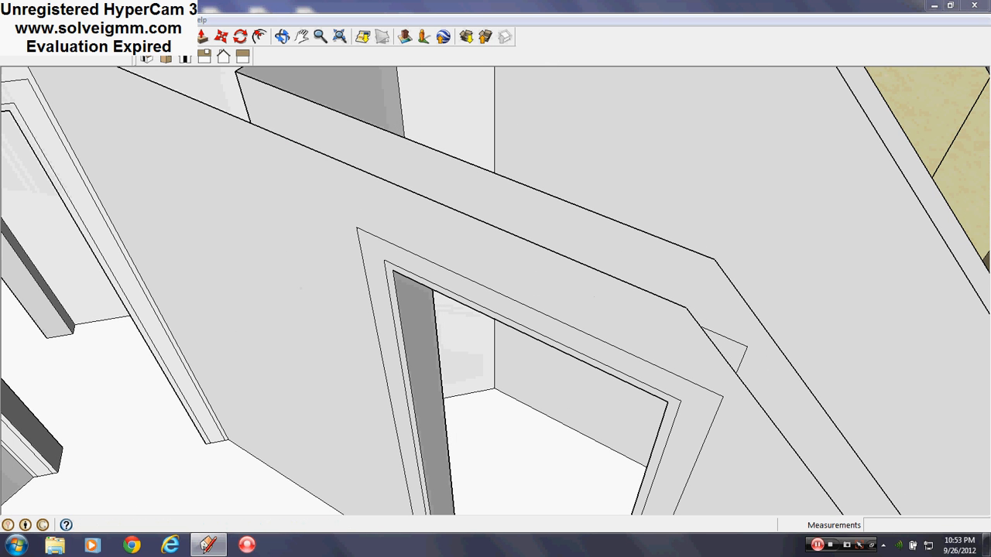
scroll(386, 270, up, 4)
click(370, 267)
scroll(693, 201, down, 4)
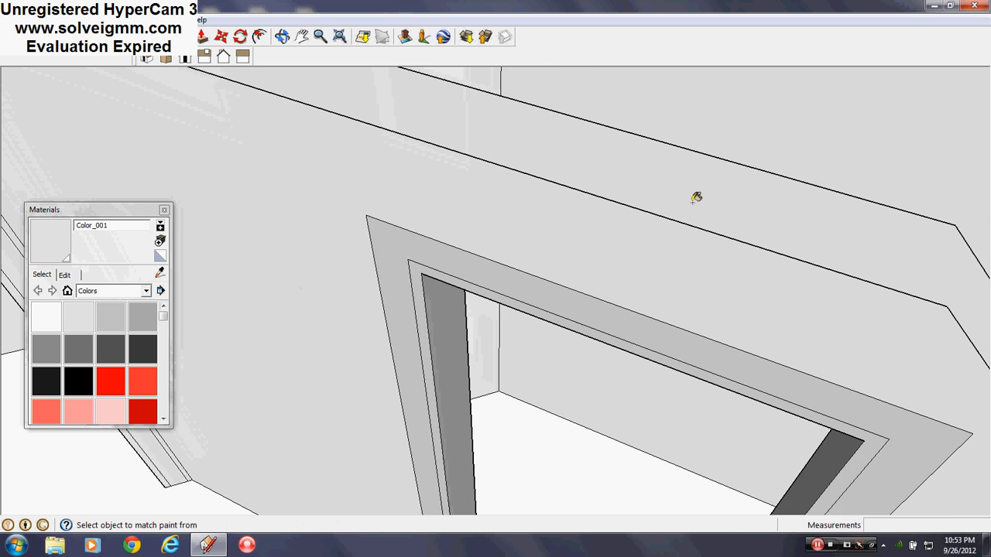
mouse_move(692, 201)
middle_down()
mouse_move(831, 268)
mouse_move(863, 269)
middle_up()
scroll(551, 201, up, 4)
click(561, 196)
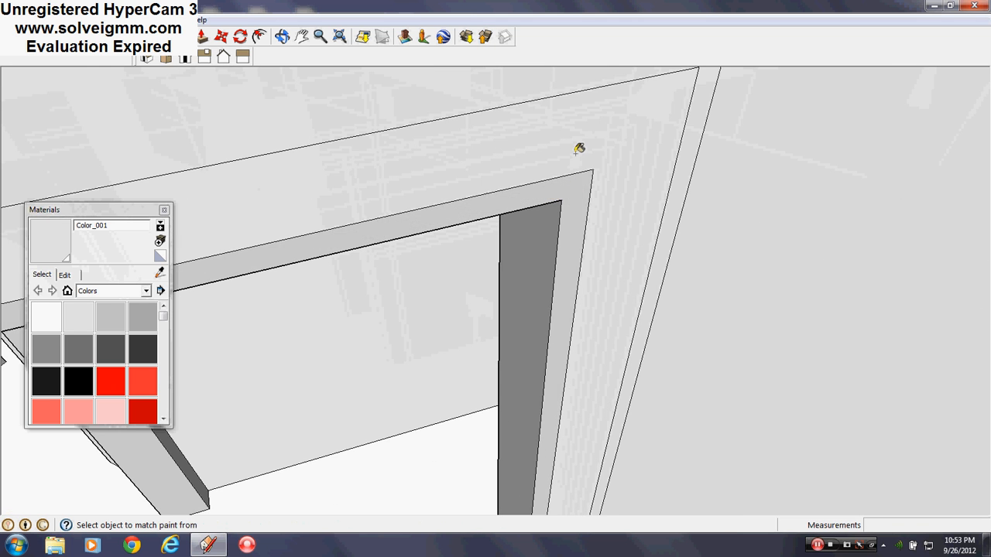
click(575, 151)
scroll(575, 150, down, 4)
- Paint the trim faces on the hallway side of the corner door and inside the side room with sampled material
mouse_move(575, 150)
middle_down()
mouse_move(449, 202)
mouse_move(469, 232)
middle_up()
scroll(469, 233, up, 3)
scroll(390, 328, up, 4)
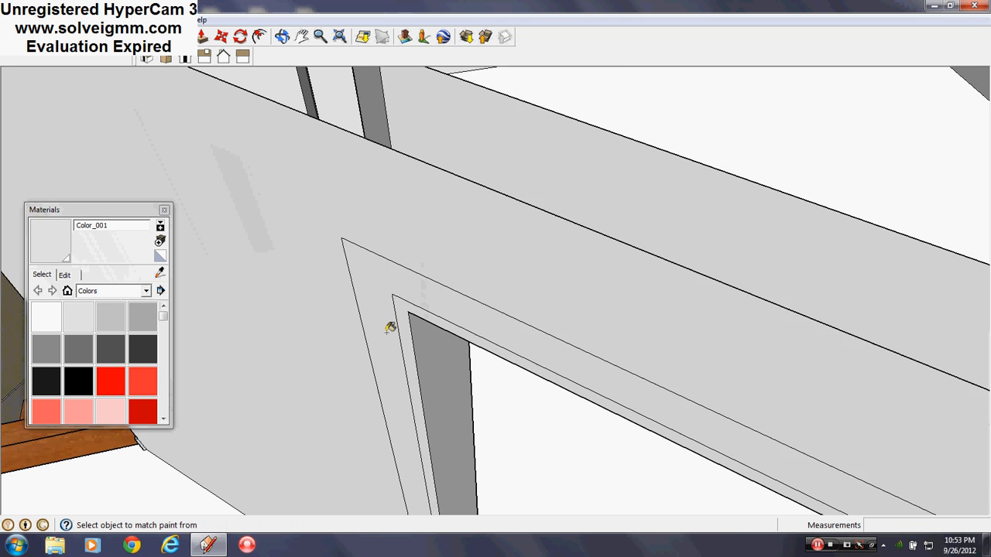
click(413, 306)
click(384, 305)
scroll(384, 305, down, 4)
middle_drag(384, 305, 557, 338)
scroll(343, 235, down, 4)
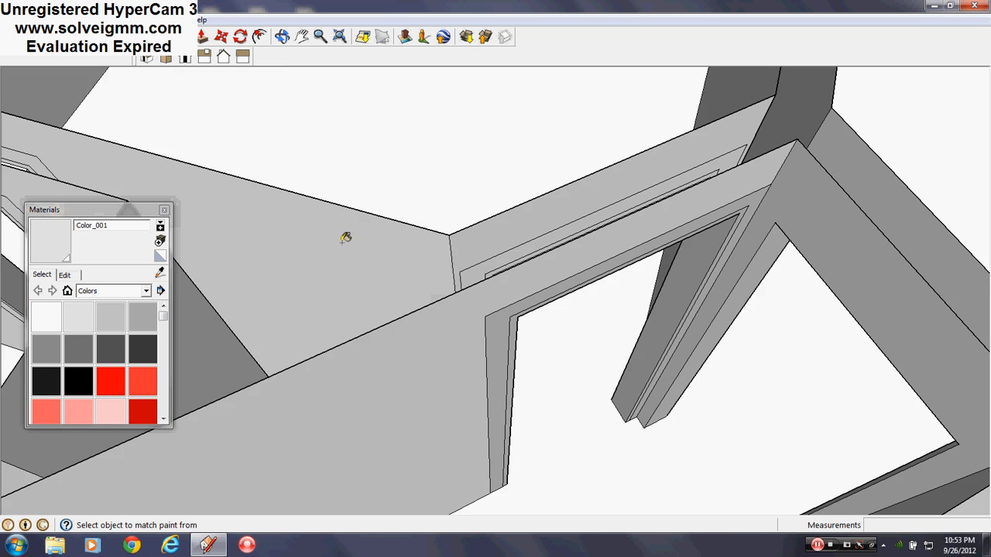
middle_drag(343, 234, 540, 227)
scroll(573, 221, up, 5)
click(609, 247)
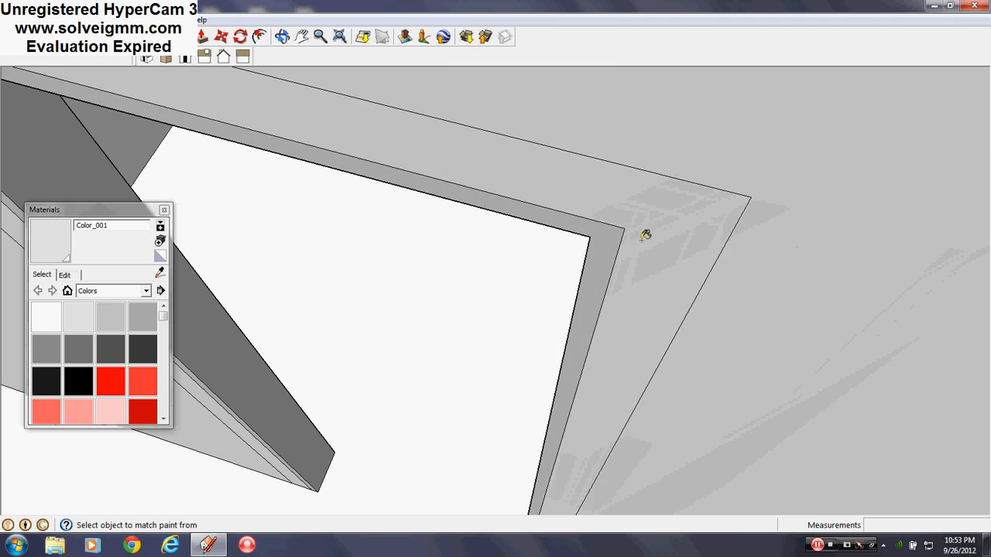
scroll(453, 206, down, 4)
scroll(469, 199, up, 3)
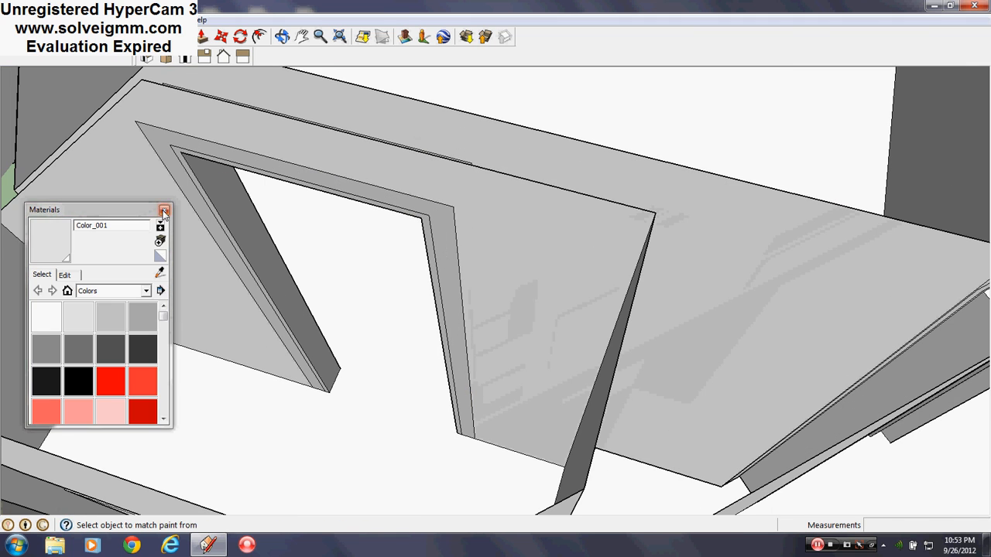
click(164, 212)
- Raise the trim faces of the side-room door and the corner door on both wall sides by repeating the last Push/Pull distance
click(201, 39)
double_click(441, 252)
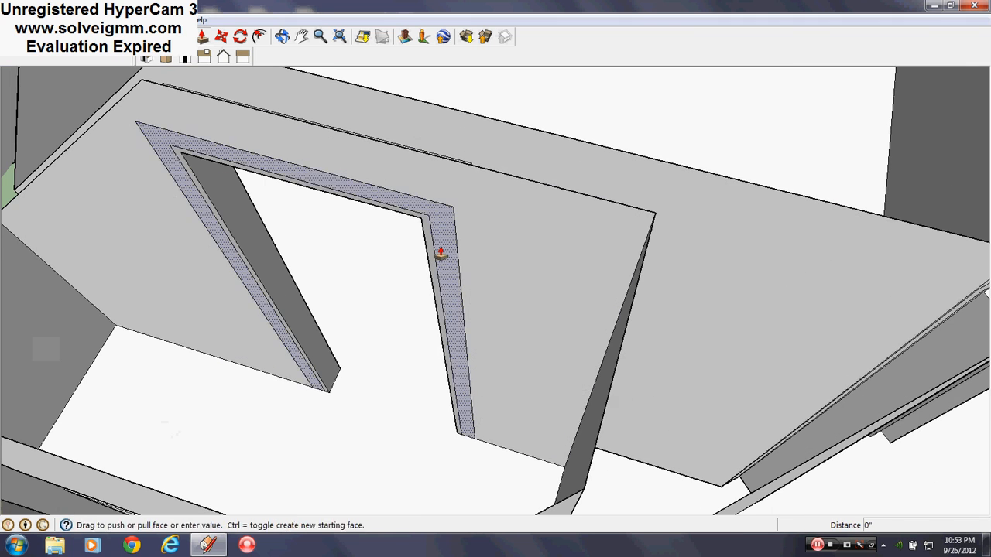
scroll(369, 266, down, 6)
scroll(626, 307, up, 3)
scroll(626, 306, up, 2)
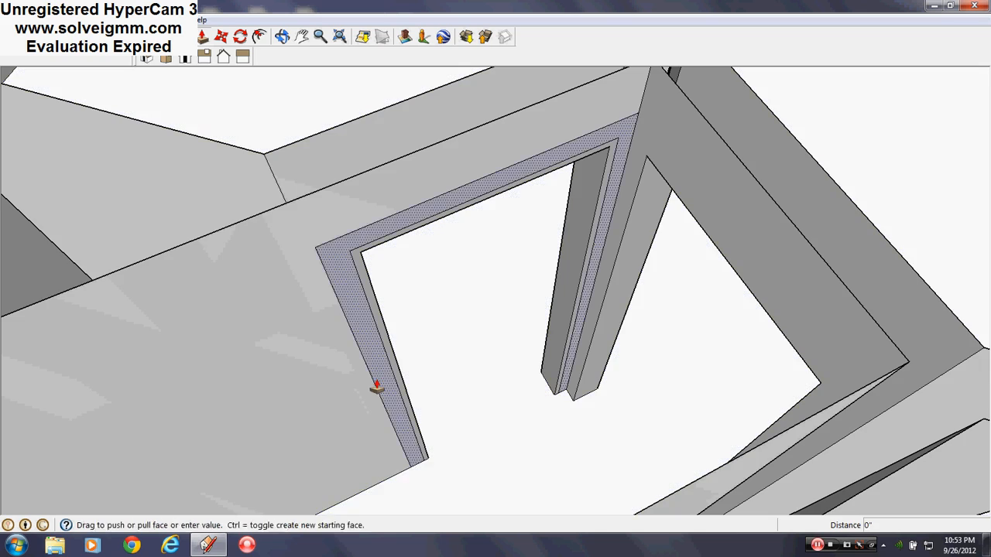
middle_drag(377, 387, 666, 210)
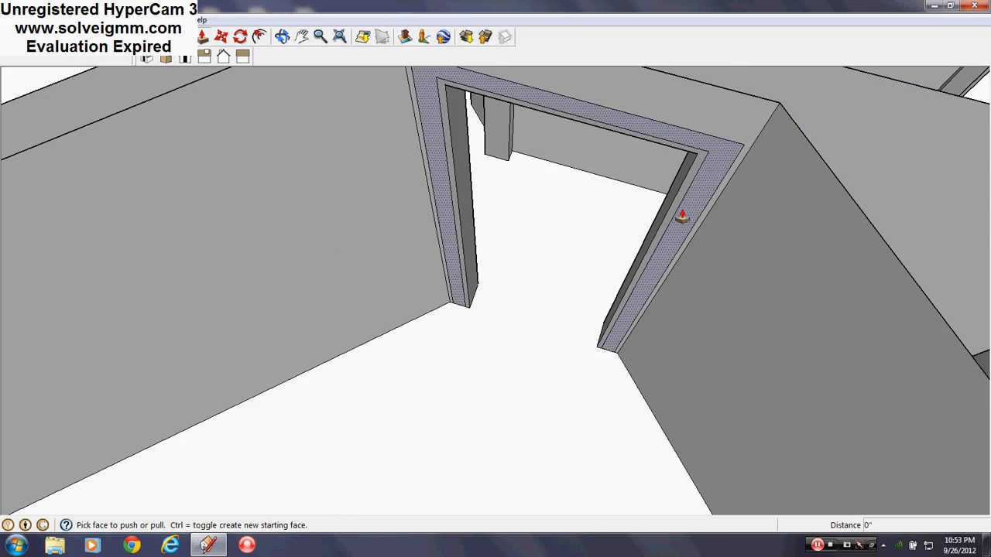
scroll(442, 235, down, 3)
middle_drag(442, 234, 616, 294)
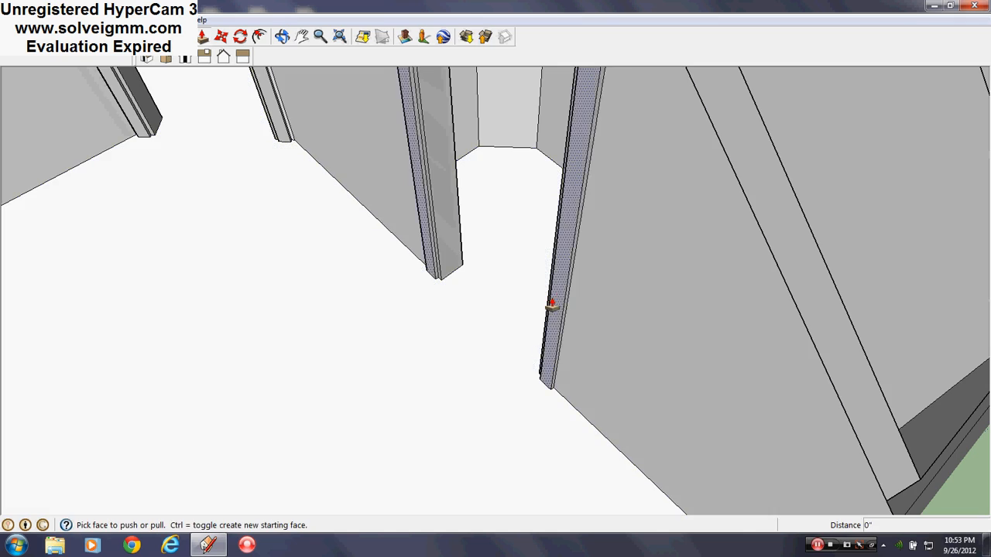
click(606, 374)
scroll(460, 380, down, 5)
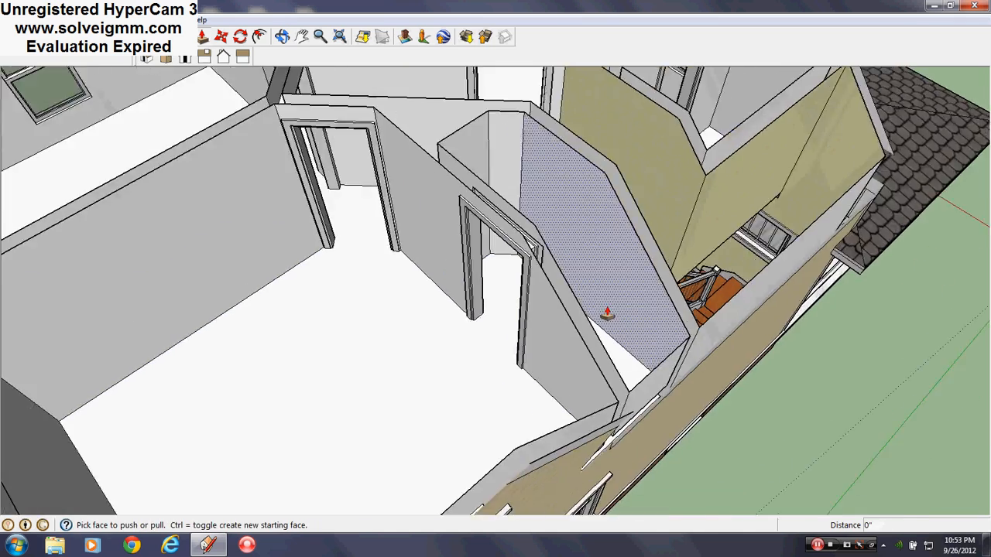
- Examine the second-floor rooms and hallway from several sides for doorways that still lack frames and trim
middle_drag(606, 314, 258, 350)
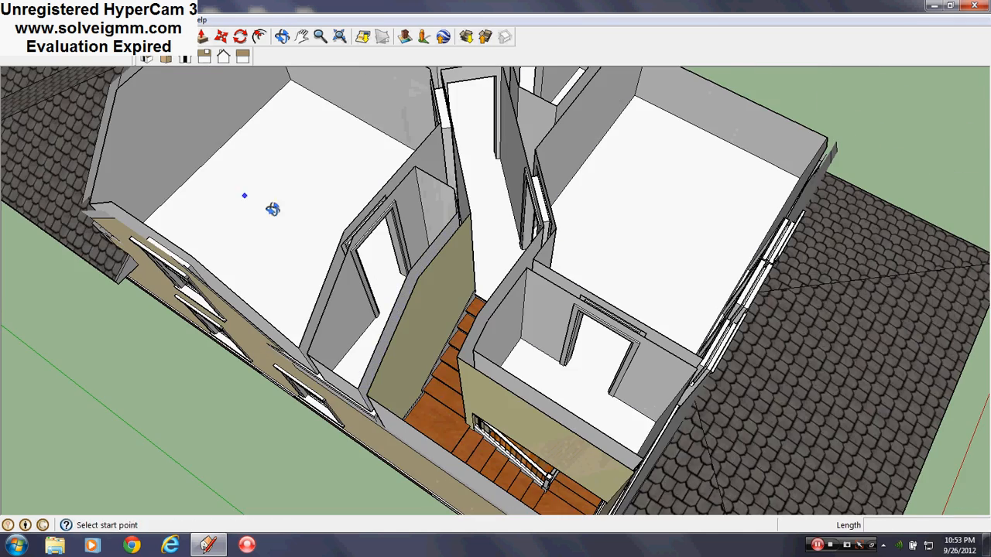
middle_drag(273, 209, 628, 266)
scroll(628, 266, down, 4)
scroll(643, 183, up, 2)
middle_drag(643, 183, 652, 134)
scroll(464, 249, down, 2)
middle_drag(458, 248, 481, 230)
scroll(480, 230, up, 2)
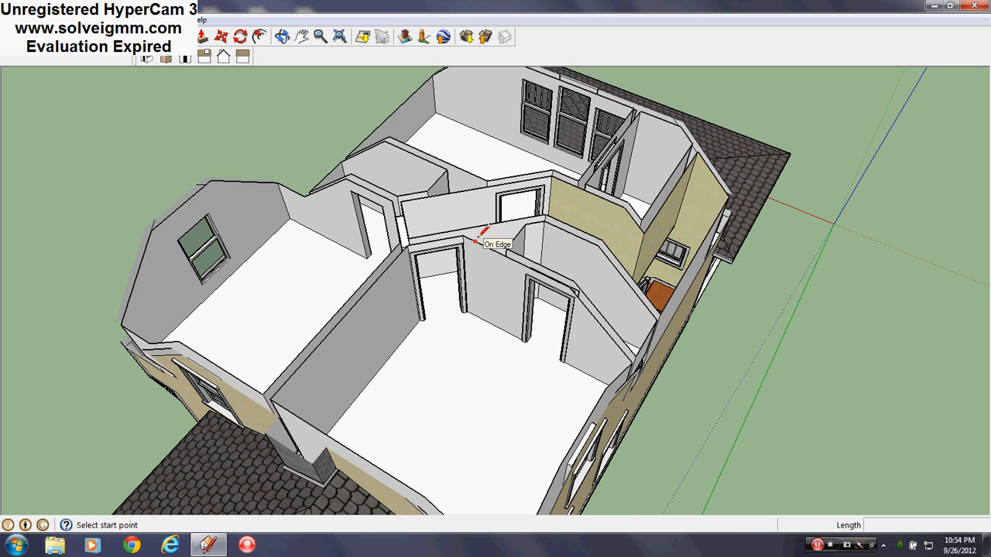
scroll(451, 284, down, 3)
middle_drag(454, 281, 566, 400)
scroll(566, 400, down, 2)
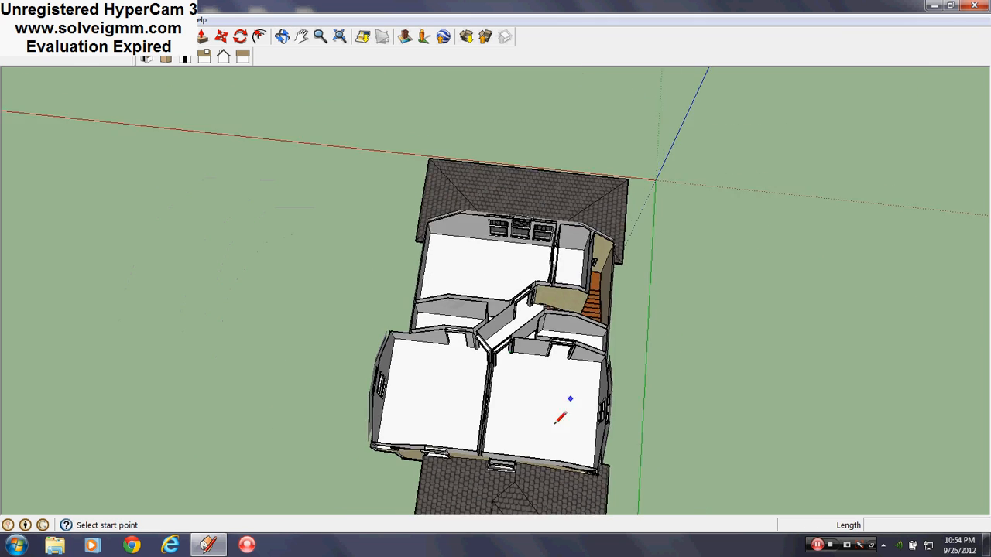
scroll(523, 442, up, 4)
mouse_move(523, 442)
middle_down()
mouse_move(469, 369)
mouse_move(533, 400)
mouse_move(520, 400)
mouse_move(547, 432)
mouse_move(523, 370)
middle_up()
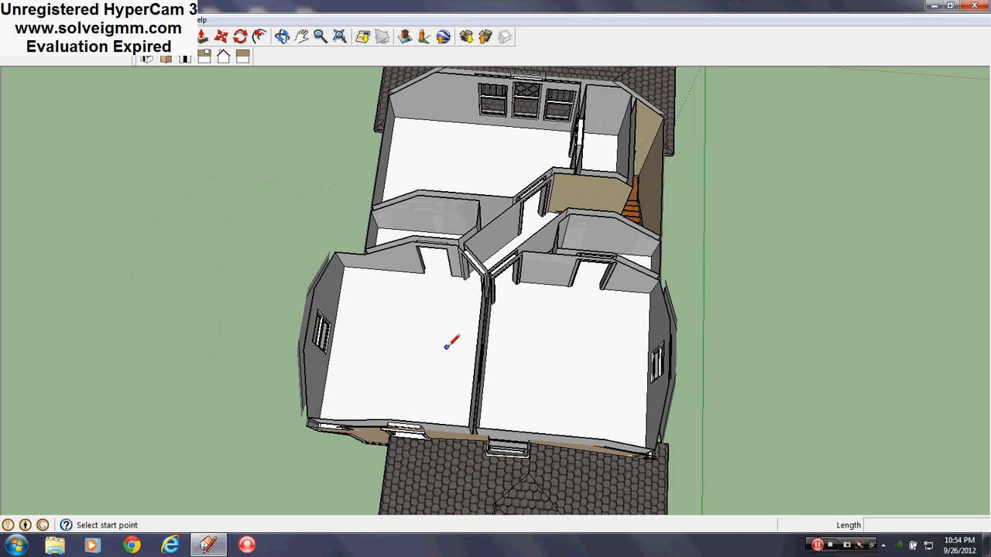
scroll(454, 343, up, 2)
middle_drag(469, 354, 463, 335)
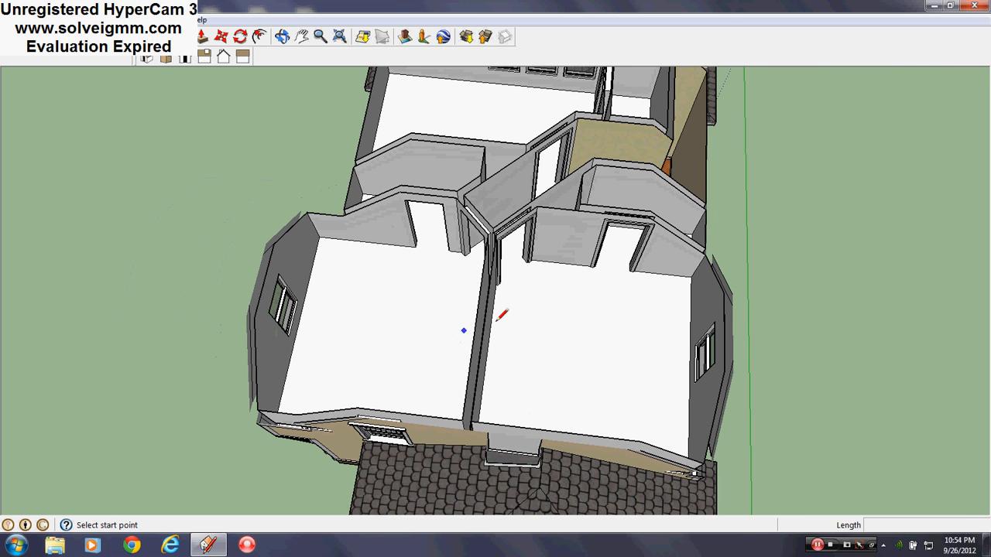
mouse_move(622, 294)
middle_down()
mouse_move(433, 387)
mouse_move(227, 394)
middle_up()
scroll(551, 327, down, 1)
middle_drag(565, 364, 405, 315)
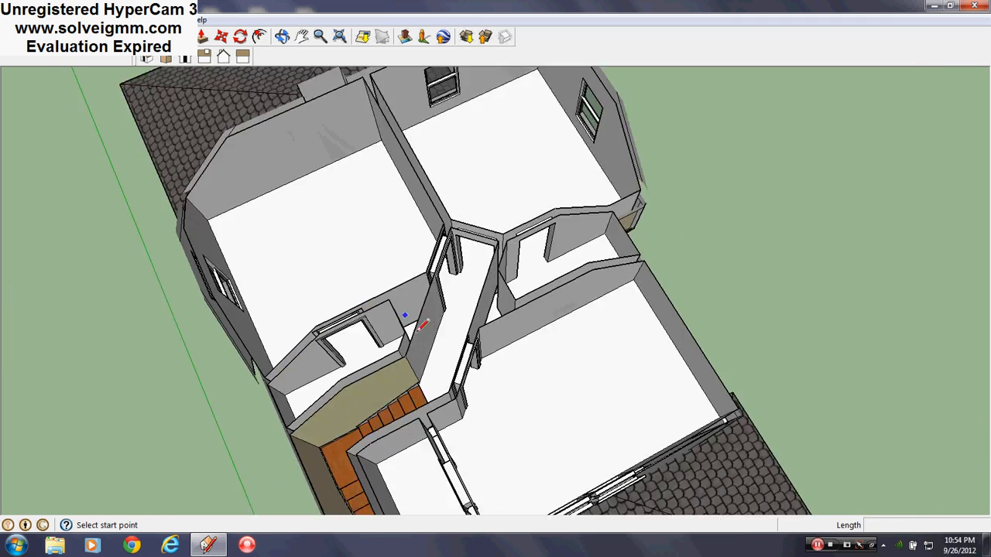
scroll(417, 331, down, 2)
middle_drag(488, 343, 423, 225)
scroll(468, 191, up, 2)
scroll(472, 389, down, 2)
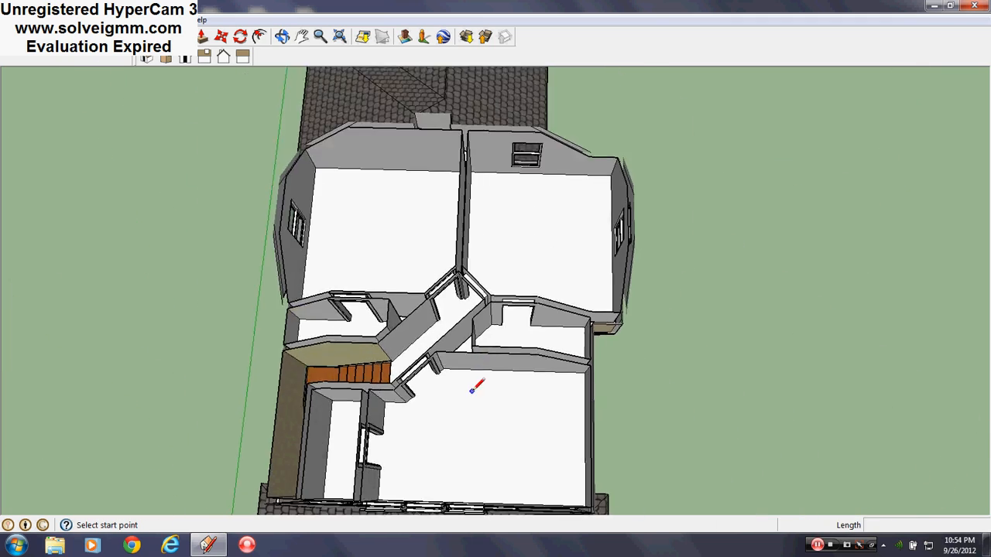
middle_drag(465, 345, 414, 266)
scroll(507, 183, up, 3)
scroll(499, 271, down, 2)
scroll(376, 261, up, 3)
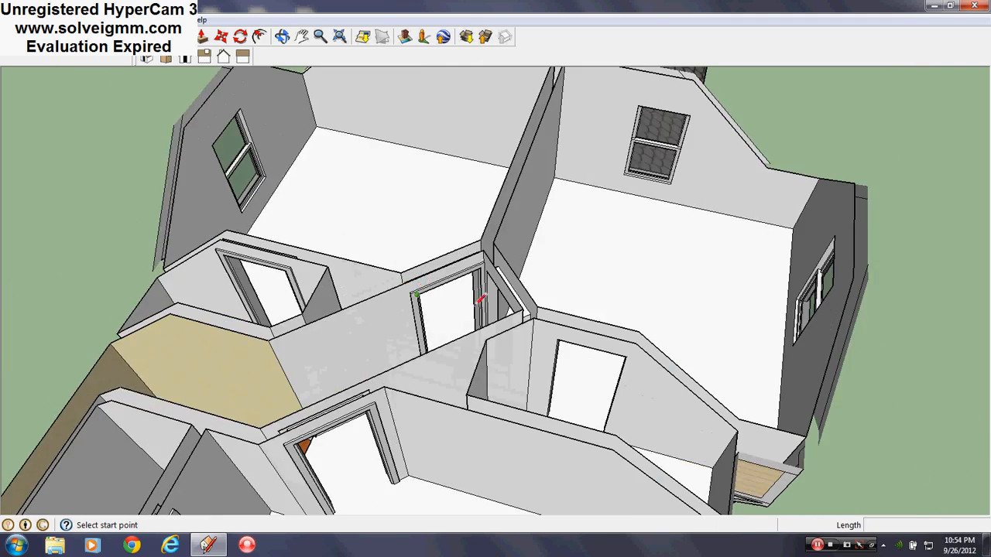
- Draw floor-level lines across the angled doorway at the hallway's end on both wall sides to close its outline
scroll(477, 302, up, 3)
middle_drag(482, 303, 580, 349)
scroll(619, 351, down, 2)
middle_drag(642, 351, 518, 348)
scroll(333, 349, up, 3)
middle_drag(333, 349, 527, 393)
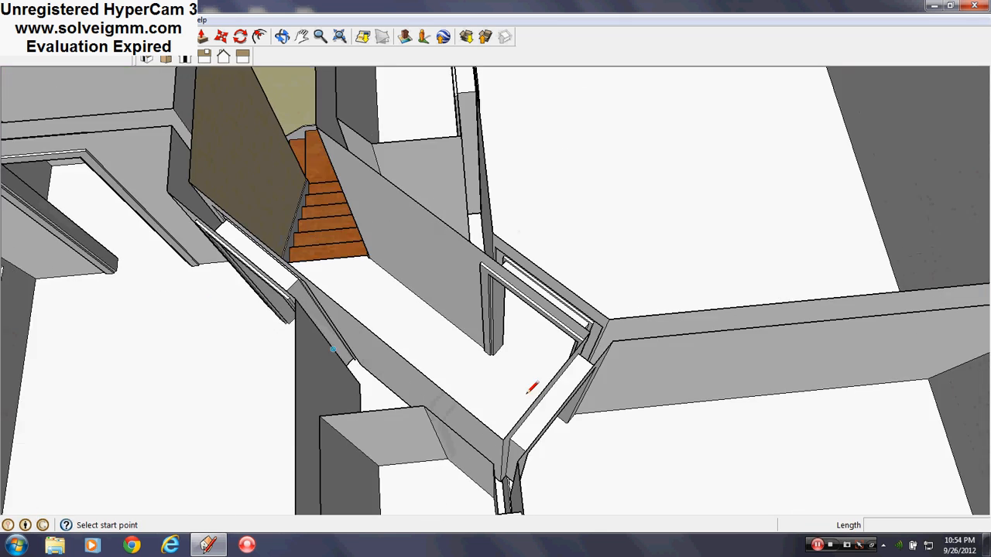
scroll(641, 383, up, 2)
middle_drag(646, 385, 511, 378)
scroll(293, 490, down, 3)
mouse_move(292, 489)
middle_down()
mouse_move(360, 455)
mouse_move(296, 379)
middle_up()
scroll(360, 455, up, 3)
scroll(326, 280, up, 2)
click(361, 291)
mouse_move(361, 291)
middle_down()
mouse_move(416, 317)
mouse_move(602, 333)
middle_up()
click(602, 337)
scroll(468, 354, down, 1)
scroll(372, 370, up, 1)
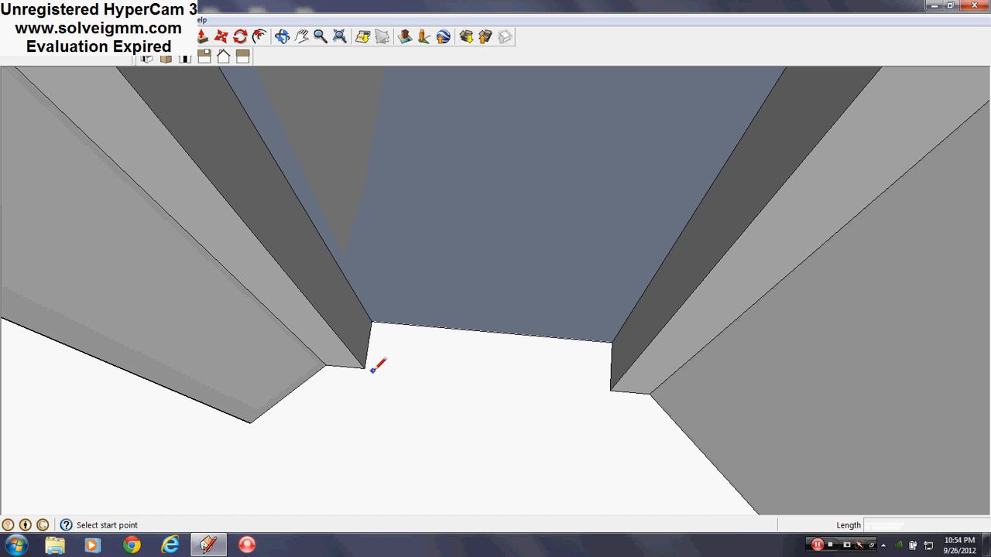
click(607, 389)
scroll(449, 435, down, 2)
scroll(343, 221, down, 5)
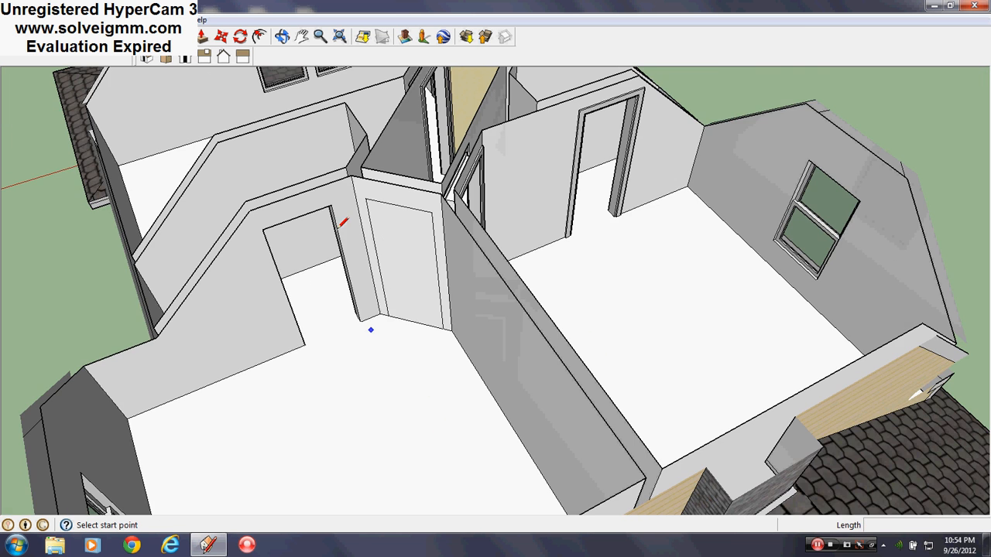
- Offset the outline of the angled hallway-end doorway outward on the bedroom side to form the frame strip
scroll(594, 316, up, 4)
middle_drag(594, 316, 495, 228)
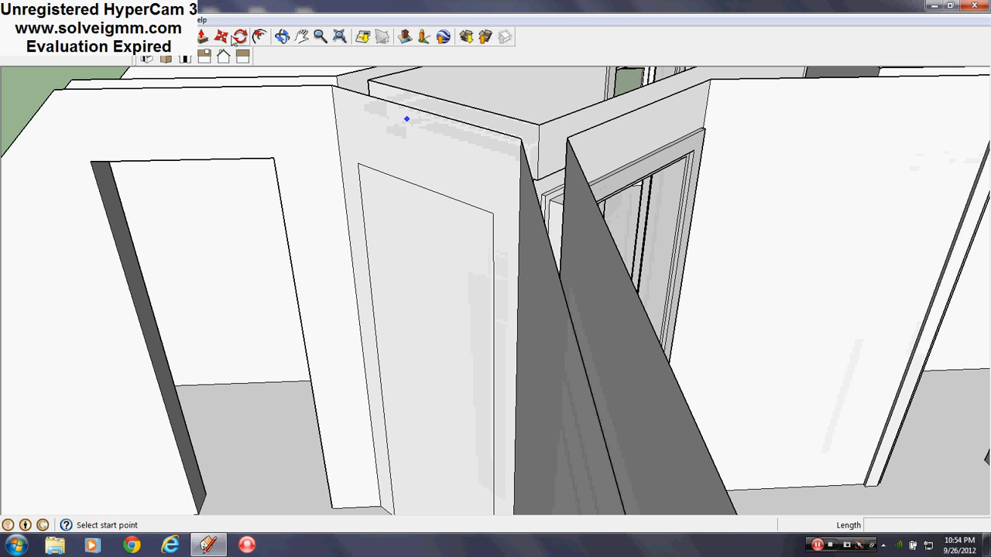
click(259, 36)
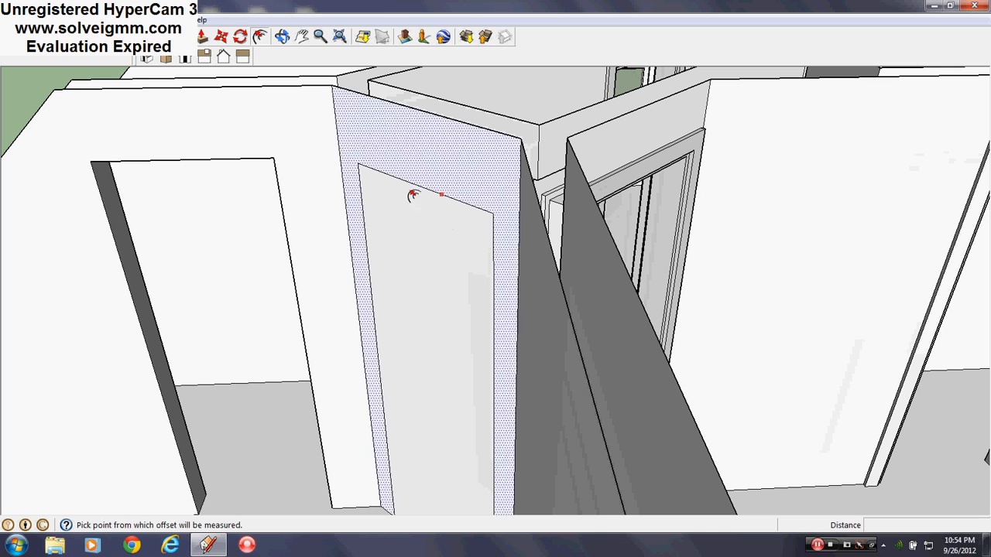
click(696, 156)
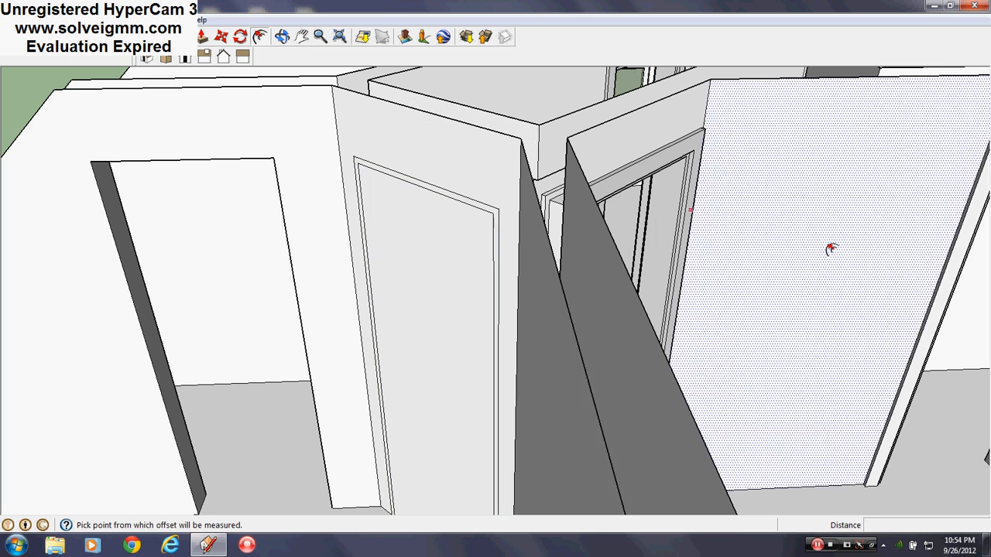
- Repeat the outward frame offset around the angled hallway-end doorway on the hallway side of the wall
middle_drag(829, 247, 209, 309)
scroll(404, 338, down, 4)
scroll(281, 90, up, 3)
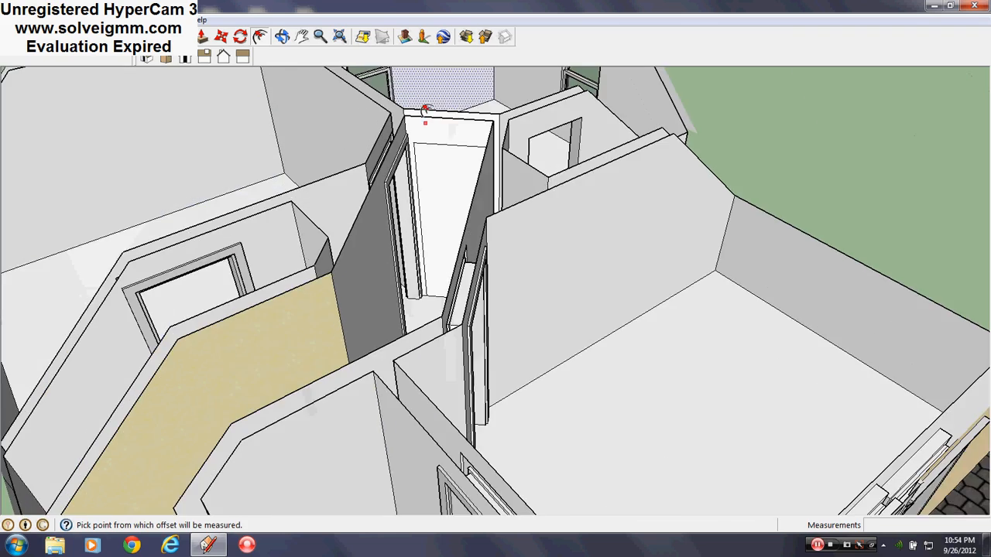
scroll(425, 118, up, 4)
scroll(431, 155, up, 3)
middle_drag(448, 165, 410, 131)
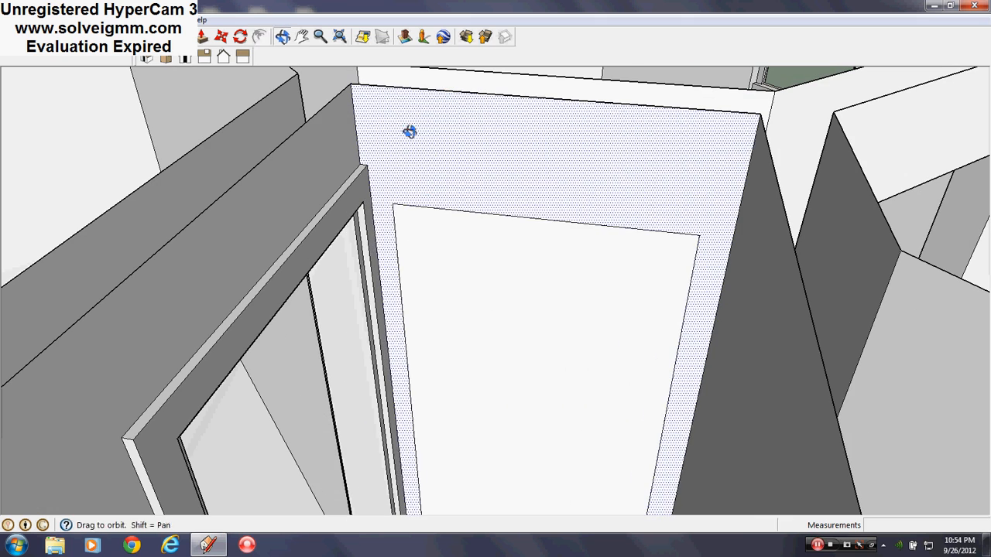
double_click(450, 231)
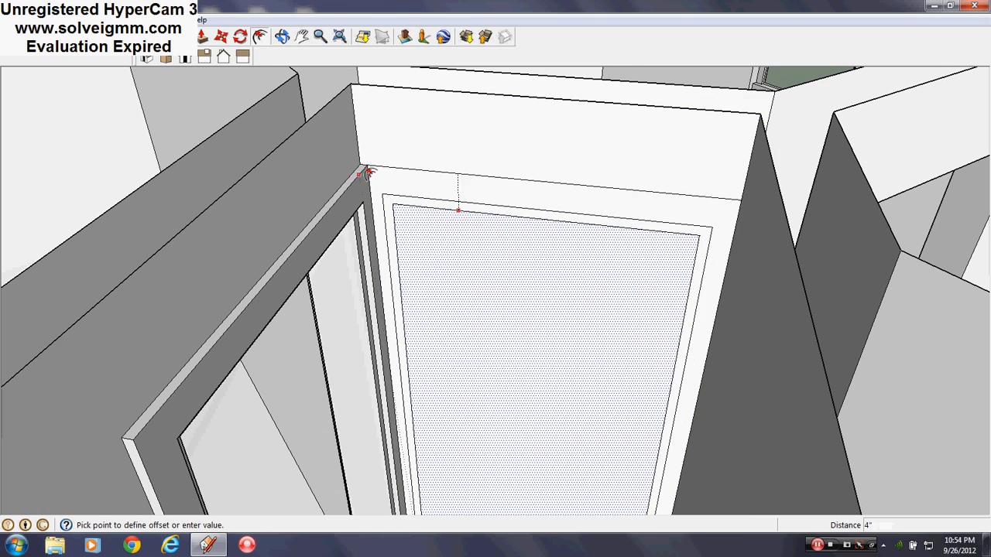
- Repeat the 4" outward offset around the angled hallway-end doorway on the bedroom side of the wall
scroll(671, 248, down, 3)
middle_drag(592, 273, 617, 396)
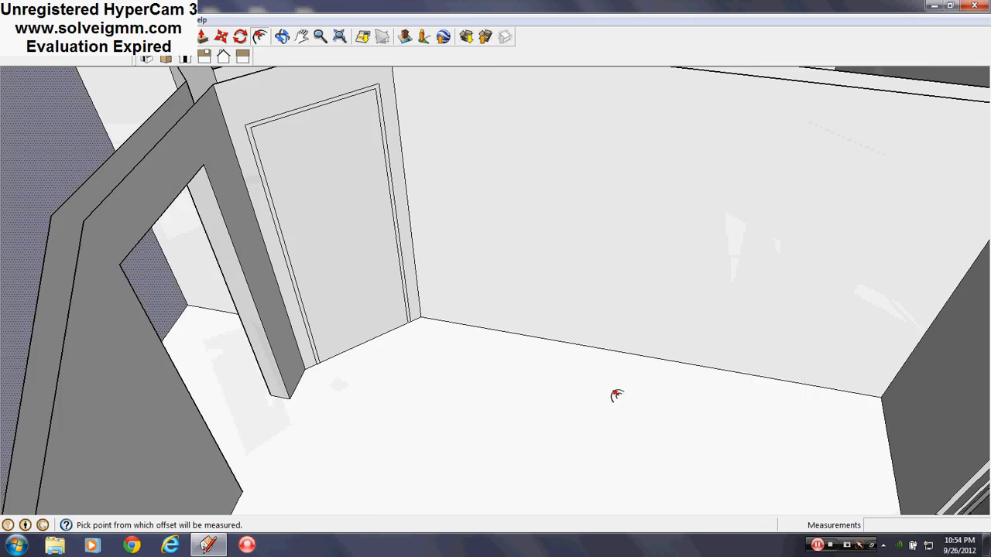
scroll(535, 346, down, 2)
middle_drag(536, 347, 465, 290)
scroll(265, 73, up, 2)
scroll(467, 491, down, 3)
scroll(431, 243, up, 2)
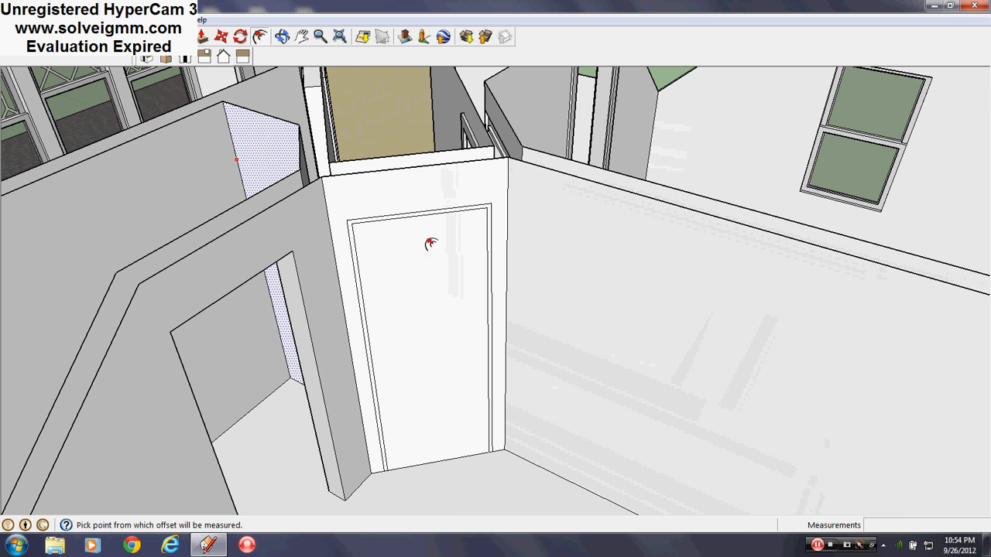
double_click(440, 233)
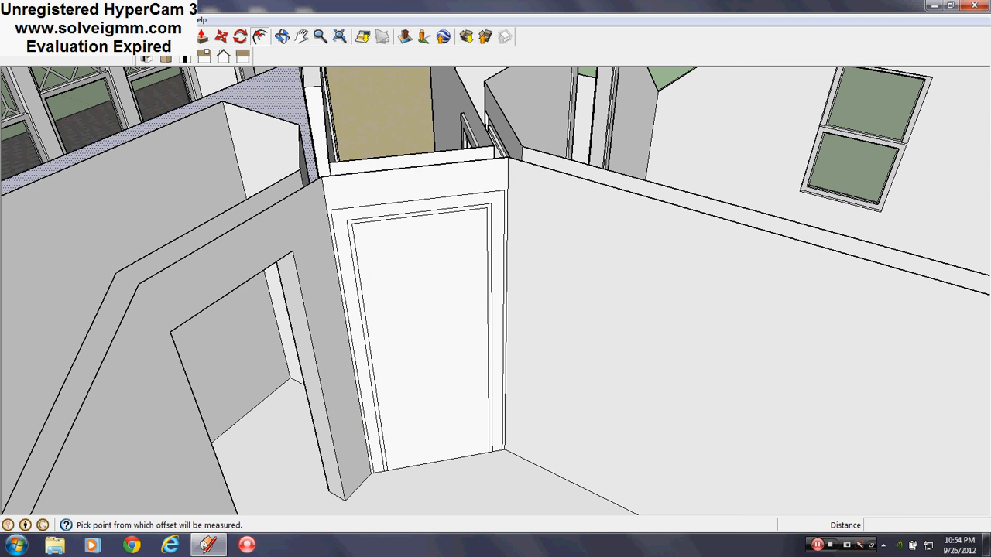
- Remove the faces filling the angled doorway and erase its floor-level lines to open the passage
key(g)
click(580, 174)
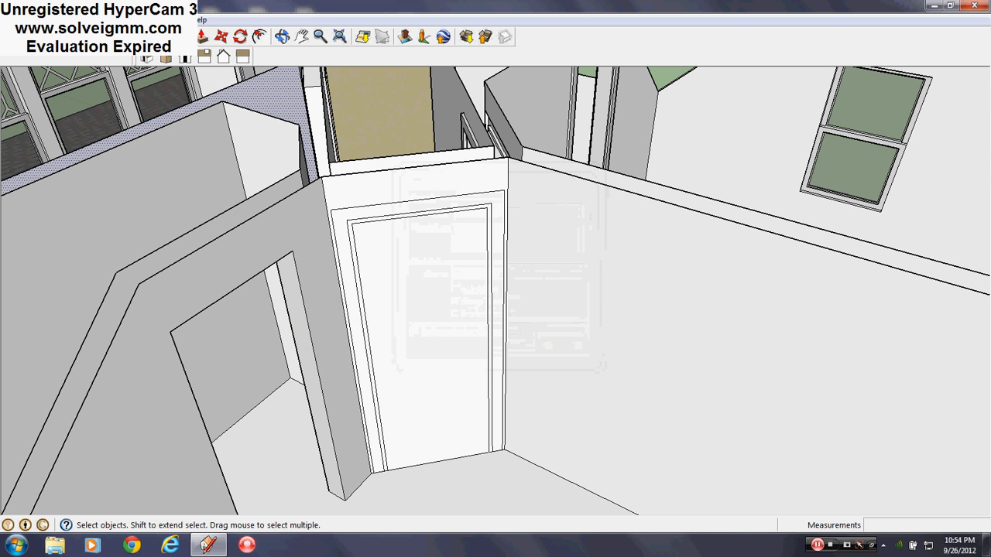
click(451, 442)
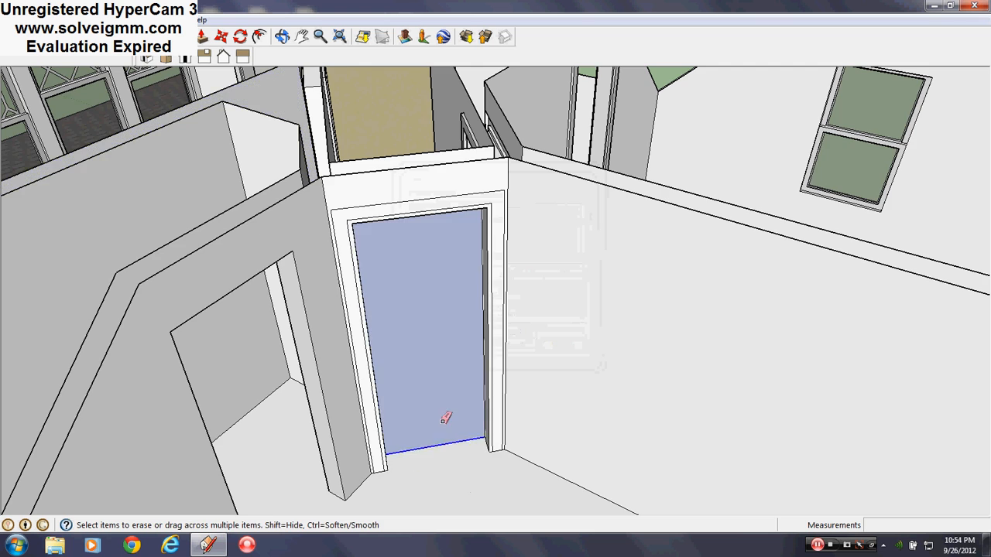
drag(443, 422, 420, 480)
scroll(420, 476, up, 4)
mouse_move(420, 475)
middle_down()
mouse_move(478, 379)
mouse_move(642, 411)
mouse_move(458, 324)
mouse_move(297, 338)
middle_up()
scroll(641, 411, down, 3)
scroll(503, 482, up, 2)
click(475, 410)
- Clean up stray edges beneath the floor around the opened angled doorway
scroll(380, 332, down, 5)
scroll(297, 338, down, 1)
scroll(639, 377, up, 4)
mouse_move(560, 353)
middle_down()
mouse_move(639, 394)
mouse_move(582, 351)
middle_up()
scroll(623, 260, down, 4)
scroll(367, 495, up, 4)
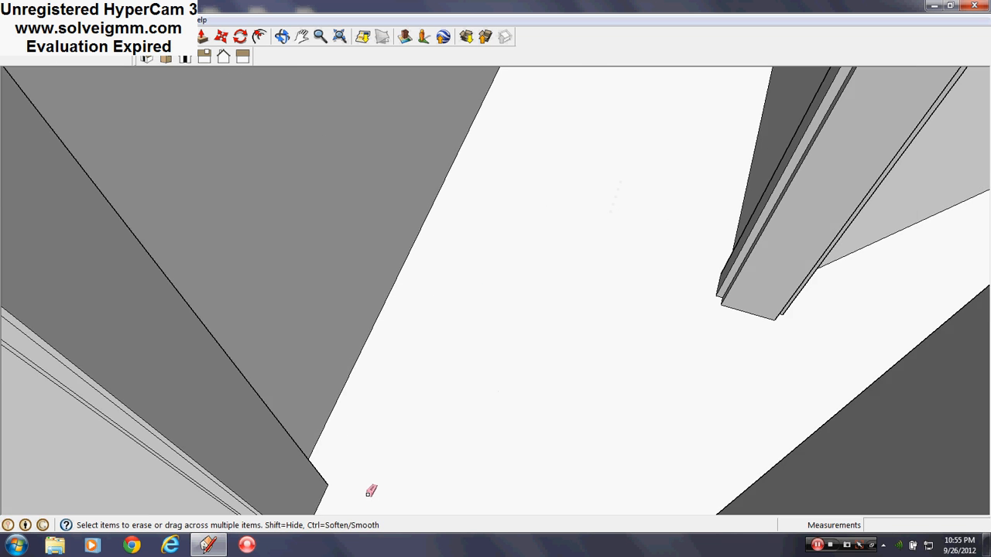
mouse_move(368, 498)
middle_down()
mouse_move(464, 295)
mouse_move(427, 362)
mouse_move(668, 84)
mouse_move(325, 168)
middle_up()
scroll(410, 348, up, 3)
scroll(270, 157, down, 3)
scroll(557, 355, up, 1)
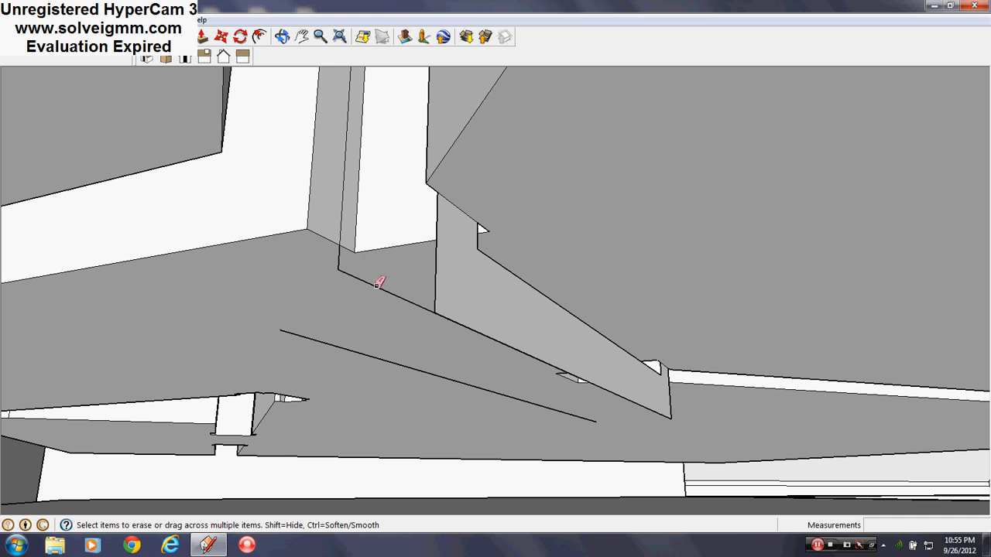
click(476, 246)
middle_drag(431, 300, 666, 374)
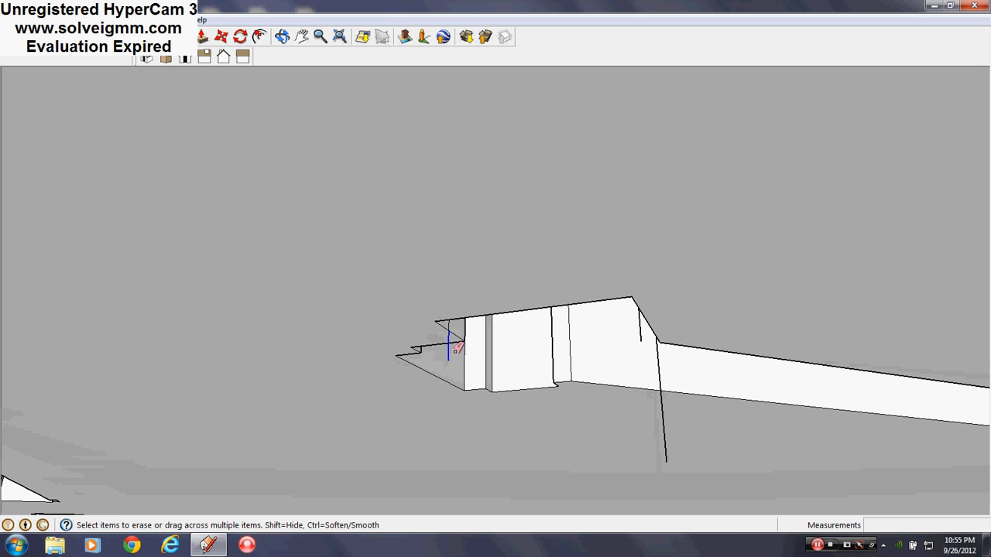
scroll(536, 289, down, 3)
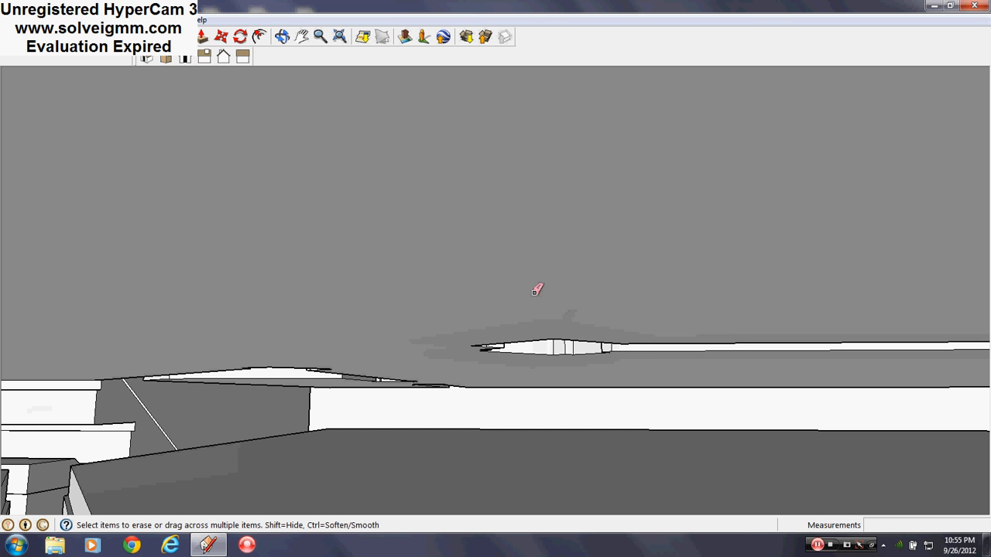
mouse_move(323, 356)
middle_down()
mouse_move(358, 343)
mouse_move(495, 371)
middle_up()
scroll(528, 338, down, 5)
scroll(533, 222, up, 4)
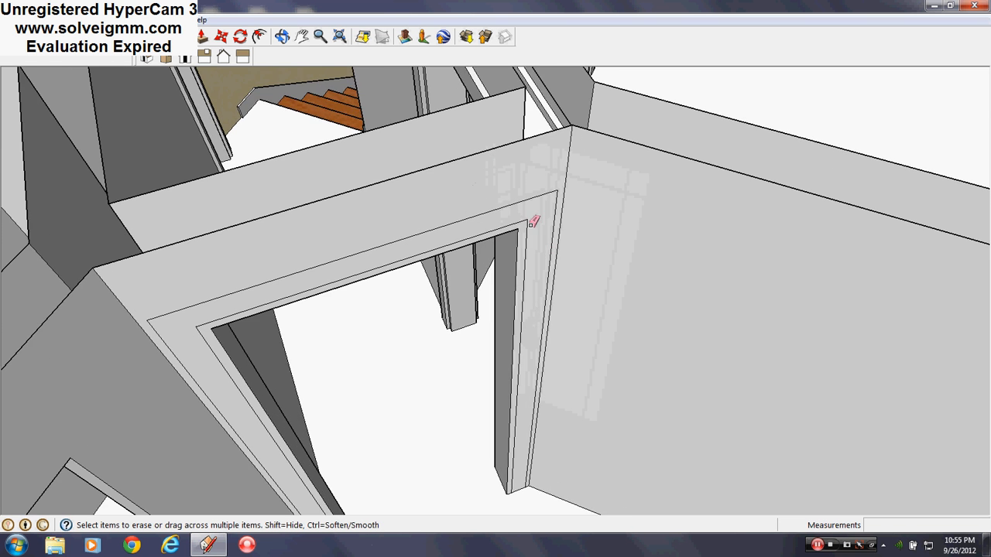
key(b)
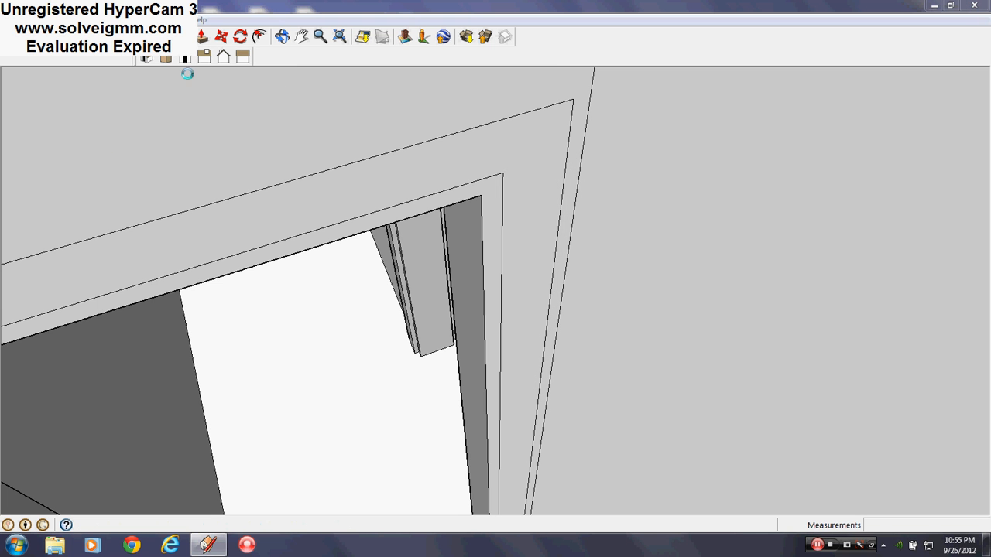
scroll(536, 162, down, 3)
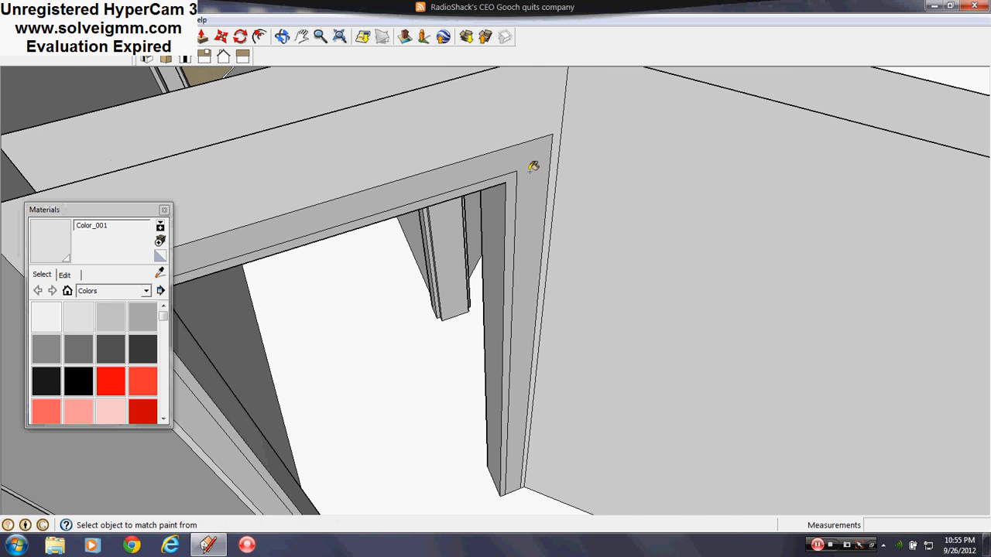
scroll(430, 184, down, 3)
middle_drag(590, 228, 298, 252)
middle_drag(801, 306, 514, 375)
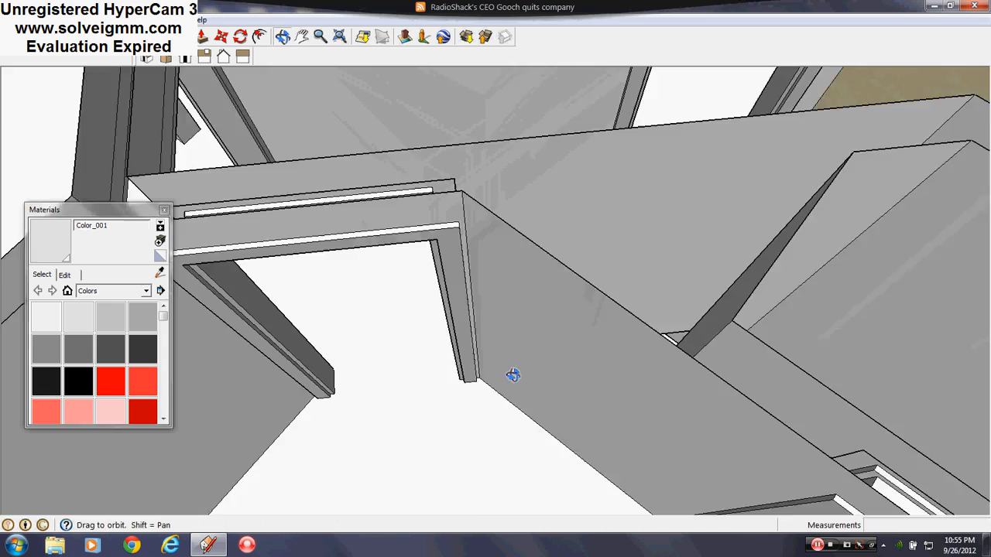
scroll(513, 375, down, 4)
middle_drag(767, 355, 444, 228)
scroll(444, 228, down, 3)
scroll(448, 229, up, 3)
scroll(582, 223, up, 3)
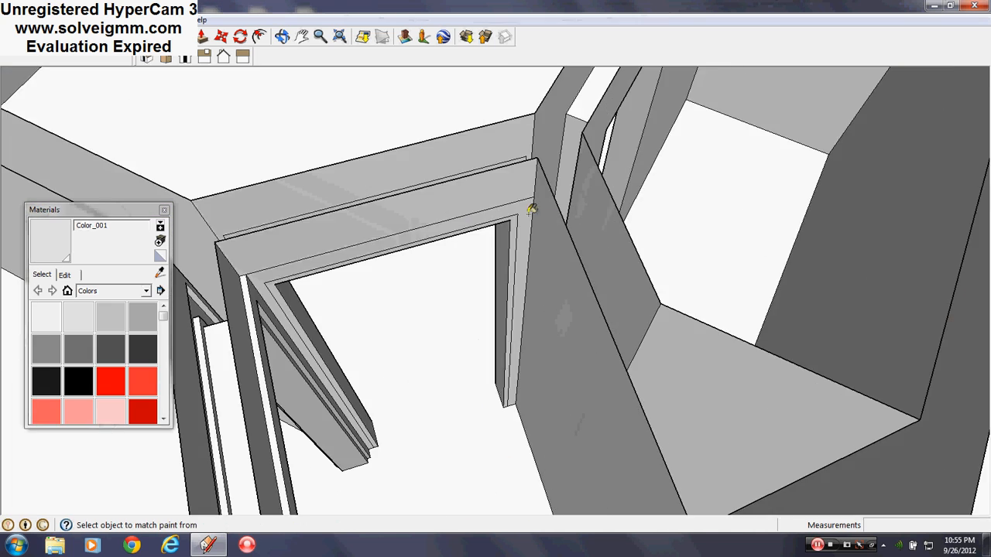
scroll(532, 209, up, 3)
scroll(533, 182, down, 2)
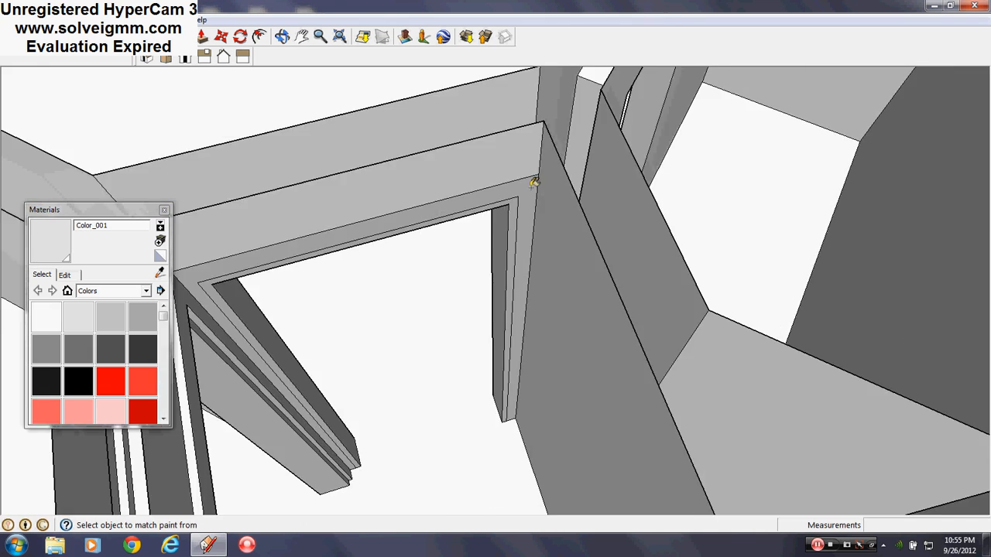
scroll(534, 182, down, 3)
middle_drag(444, 206, 338, 170)
scroll(333, 182, up, 5)
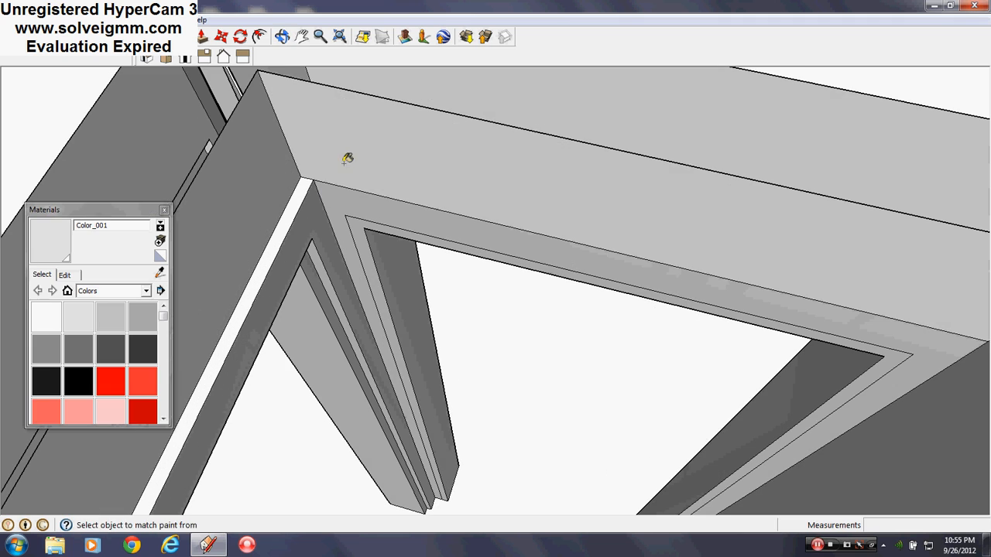
click(164, 210)
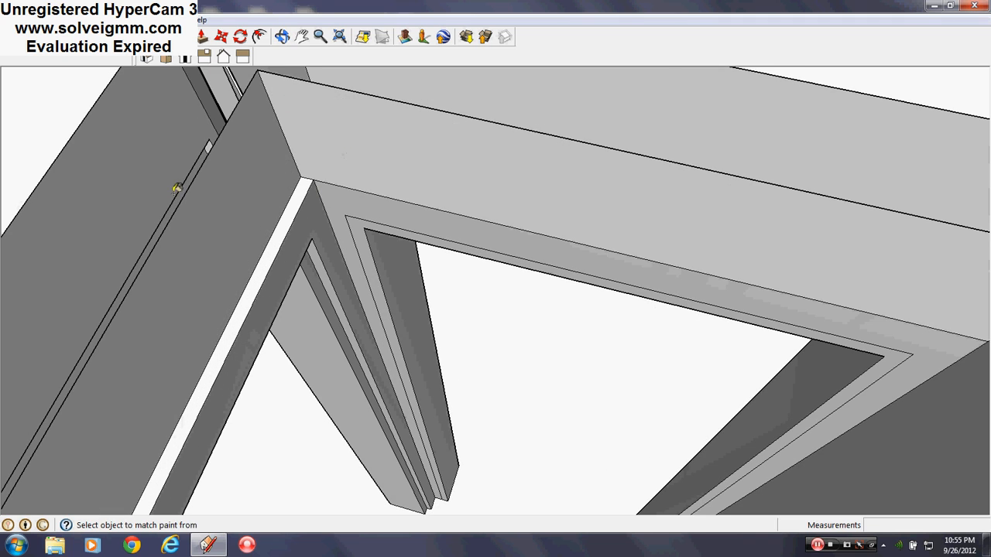
- Pull the wide frame strip around the angled doorway out by 0.75" on the bedroom side
key(p)
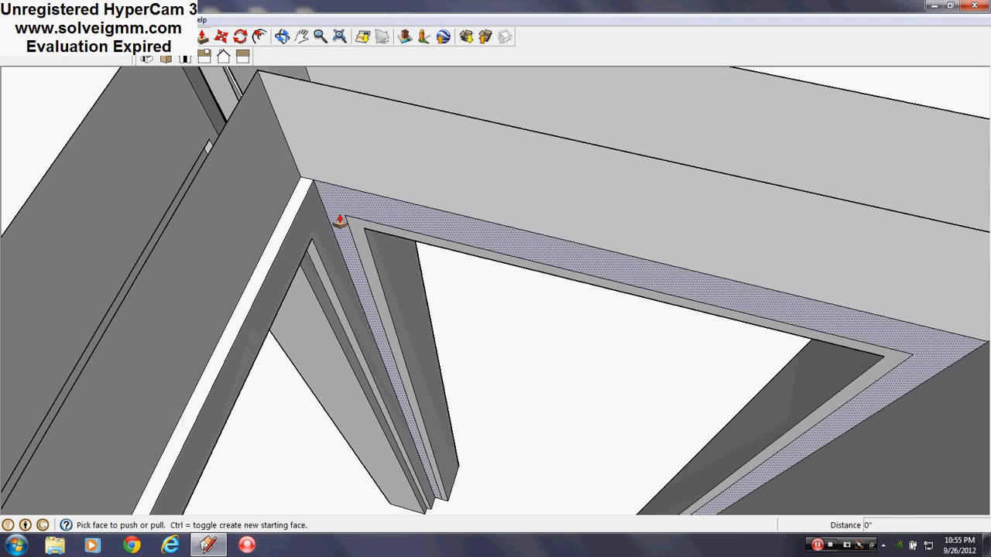
scroll(339, 220, down, 3)
middle_drag(339, 220, 429, 315)
scroll(597, 317, up, 3)
scroll(415, 77, down, 3)
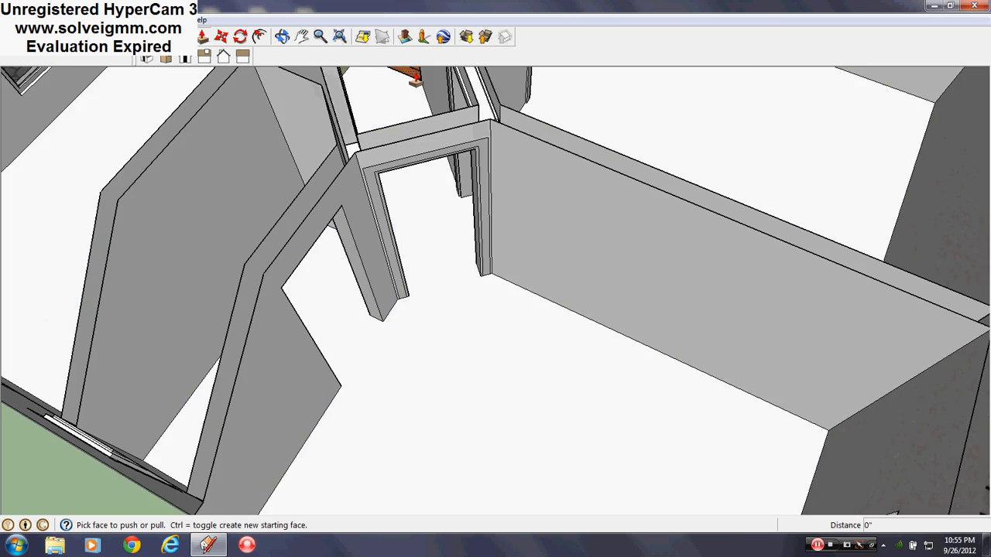
scroll(465, 116, up, 4)
click(536, 231)
click(535, 235)
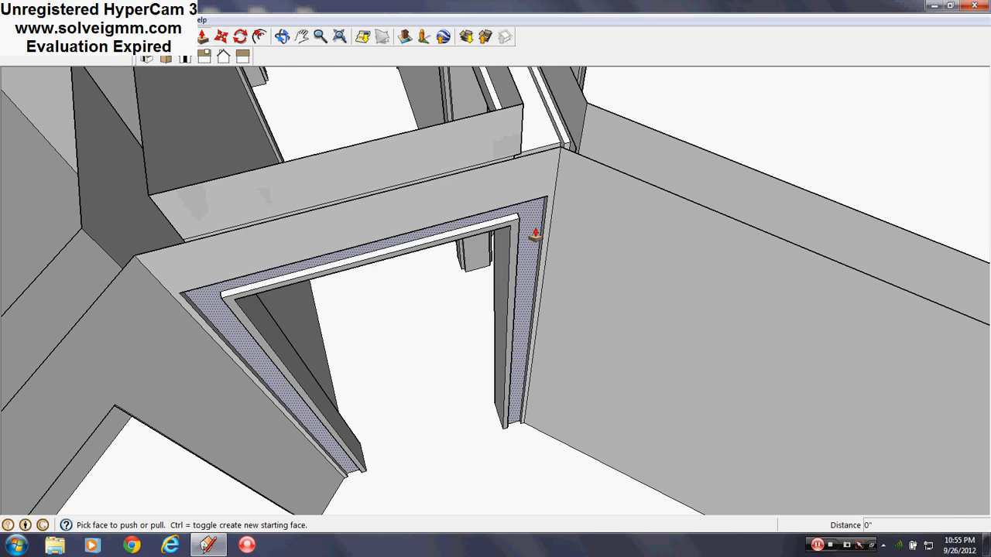
click(534, 233)
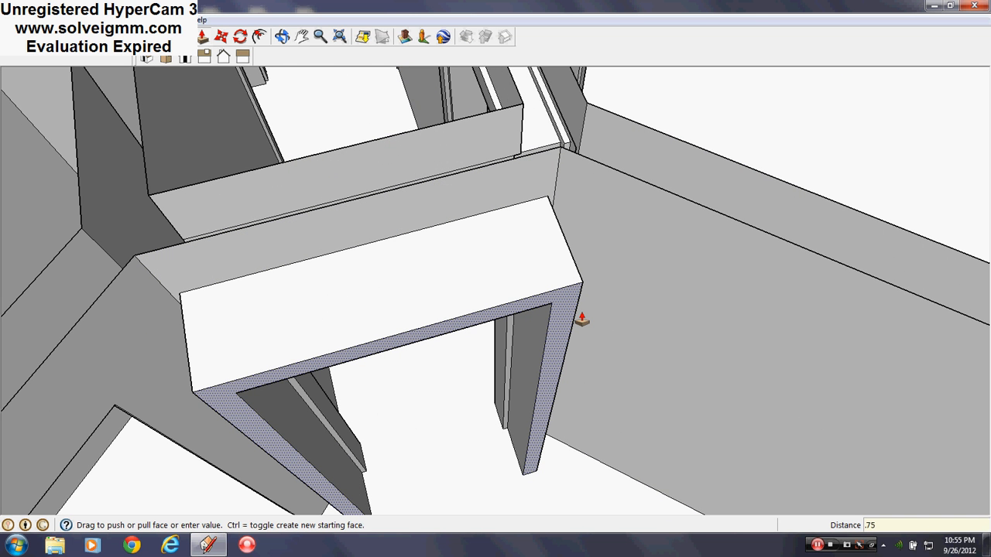
- Raise the matching frame strip on the hallway side of the angled doorway with Push/Pull
scroll(582, 323, down, 3)
middle_drag(44, 165, 796, 237)
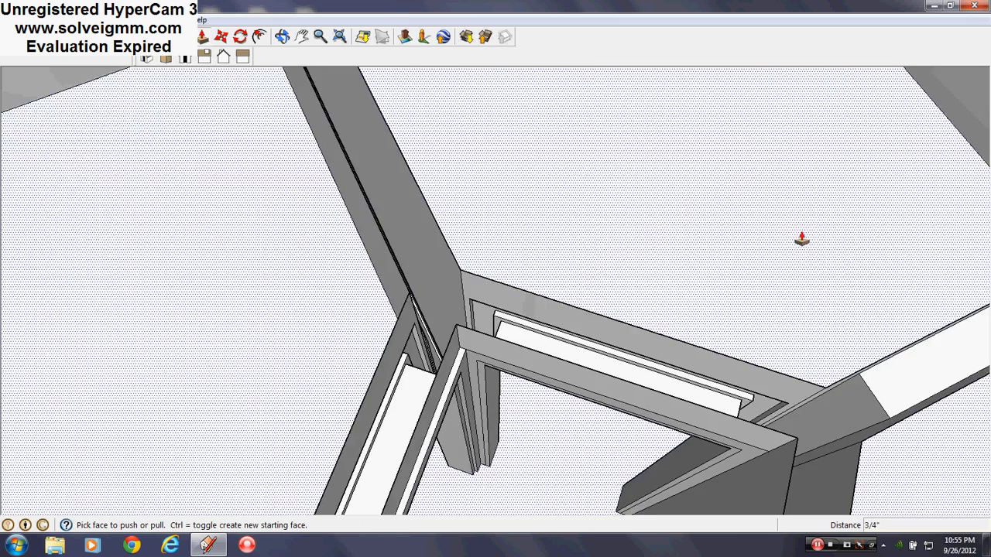
scroll(700, 339, up, 3)
middle_drag(700, 339, 774, 380)
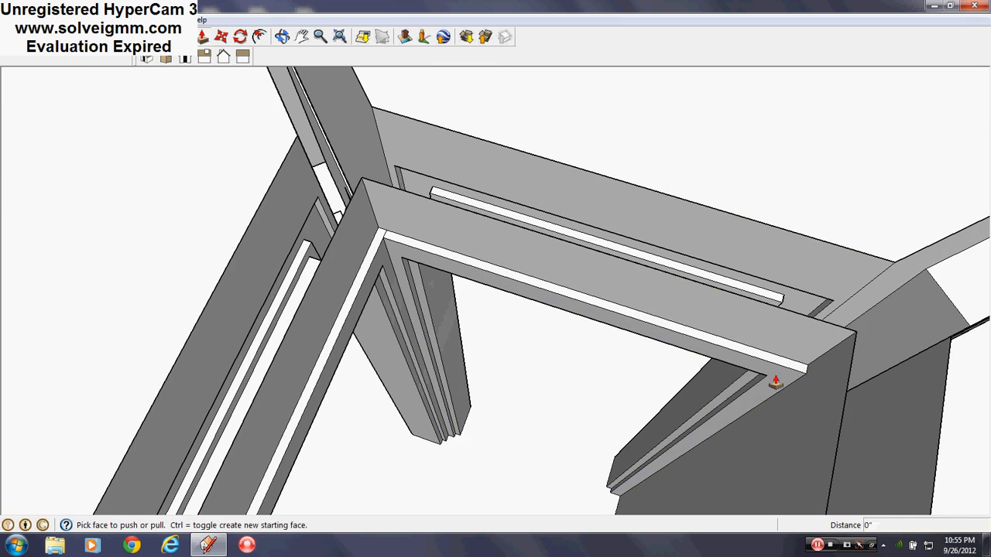
scroll(425, 272, up, 3)
- Examine the trim corners at the hallway's end and the surrounding rooms for doorways still lacking frames
key(e)
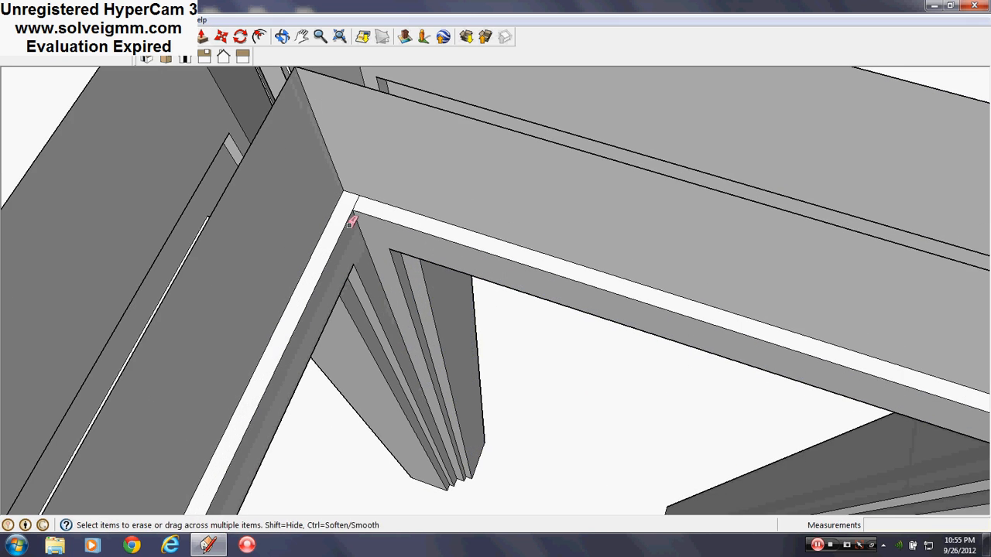
scroll(436, 212, down, 3)
mouse_move(436, 212)
middle_down()
mouse_move(515, 243)
mouse_move(495, 219)
mouse_move(440, 304)
mouse_move(471, 255)
middle_up()
scroll(371, 222, up, 3)
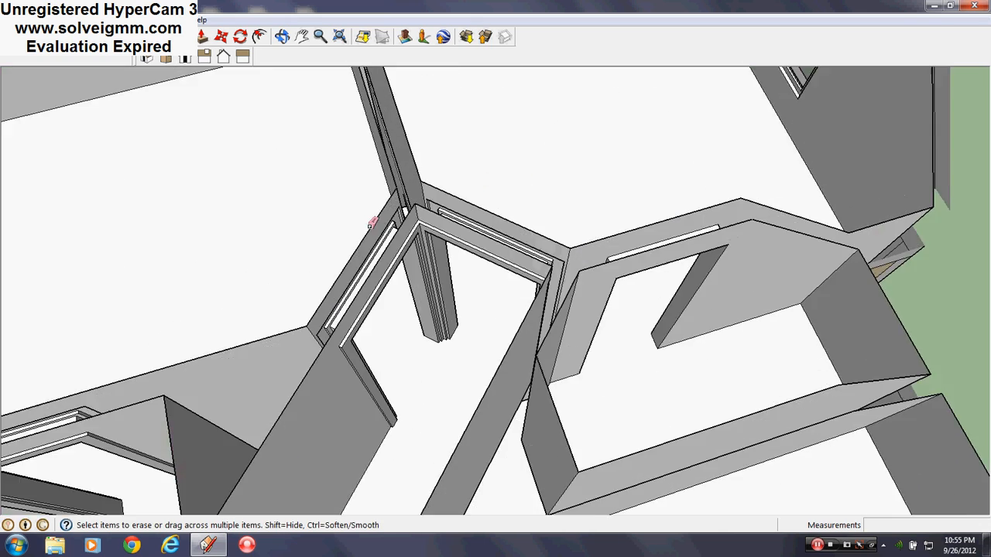
mouse_move(372, 222)
middle_down()
mouse_move(436, 309)
mouse_move(518, 346)
mouse_move(723, 223)
middle_up()
scroll(352, 338, up, 3)
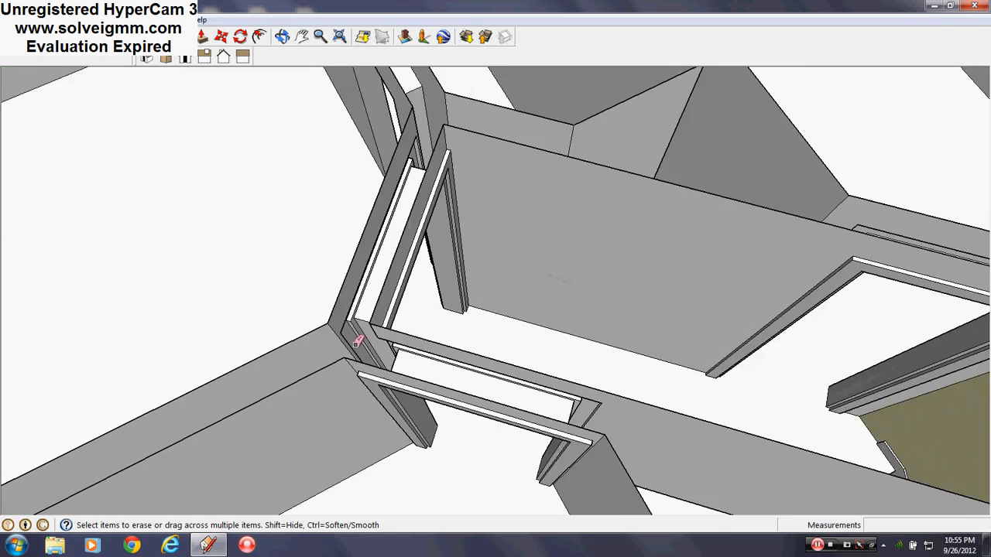
middle_drag(351, 338, 653, 283)
scroll(387, 287, down, 5)
mouse_move(387, 287)
middle_down()
mouse_move(601, 283)
mouse_move(386, 273)
middle_up()
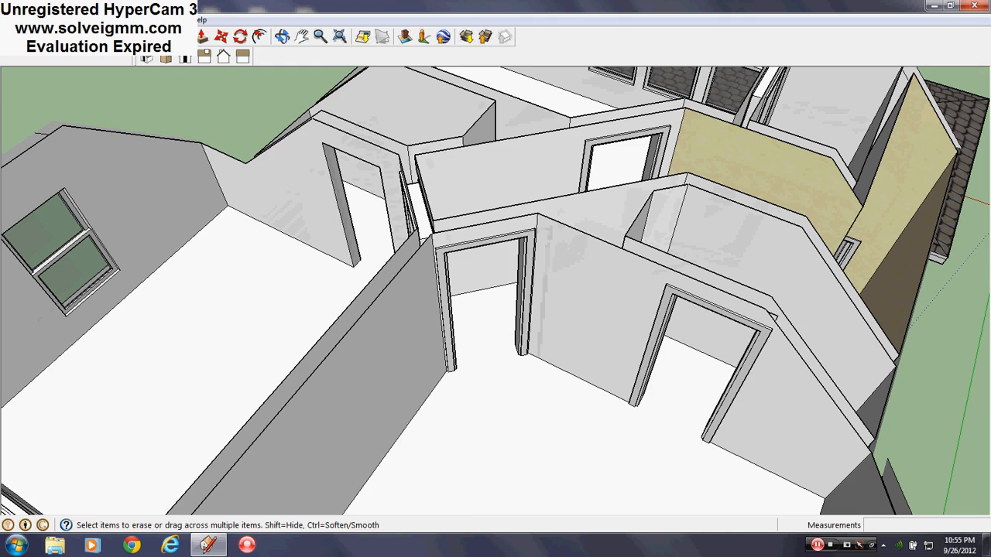
- Draw floor-level lines across the untrimmed doorway beside the framed one on both wall sides to close its outline
key(l)
scroll(259, 189, up, 3)
mouse_move(259, 190)
middle_down()
mouse_move(365, 268)
mouse_move(451, 283)
mouse_move(496, 240)
middle_up()
scroll(496, 240, up, 4)
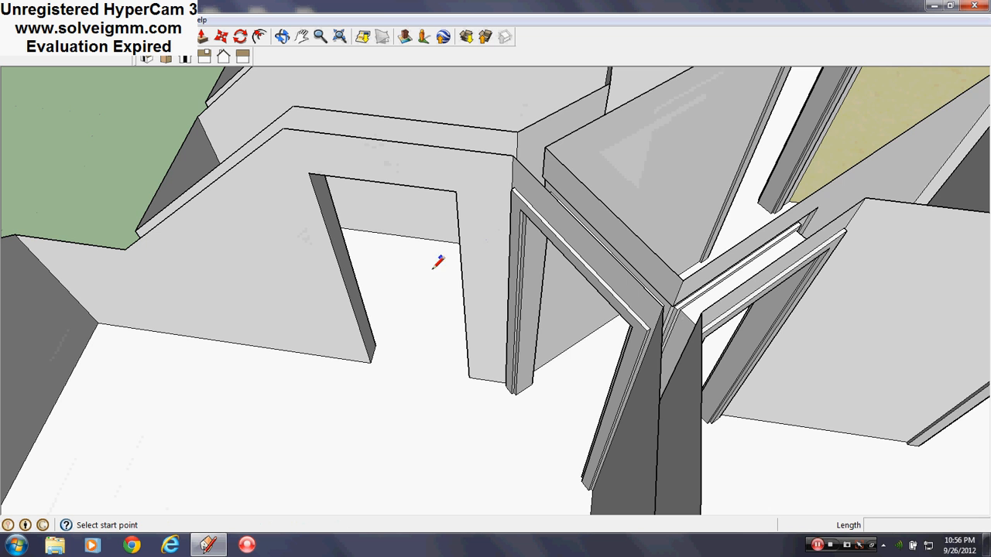
scroll(380, 343, up, 4)
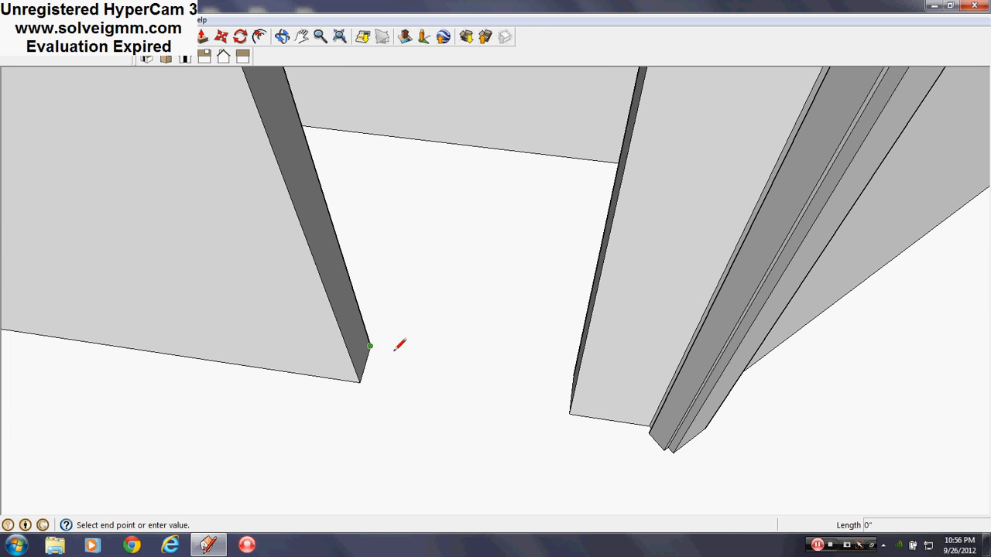
mouse_move(399, 344)
middle_down()
mouse_move(511, 413)
mouse_move(594, 415)
middle_up()
click(616, 403)
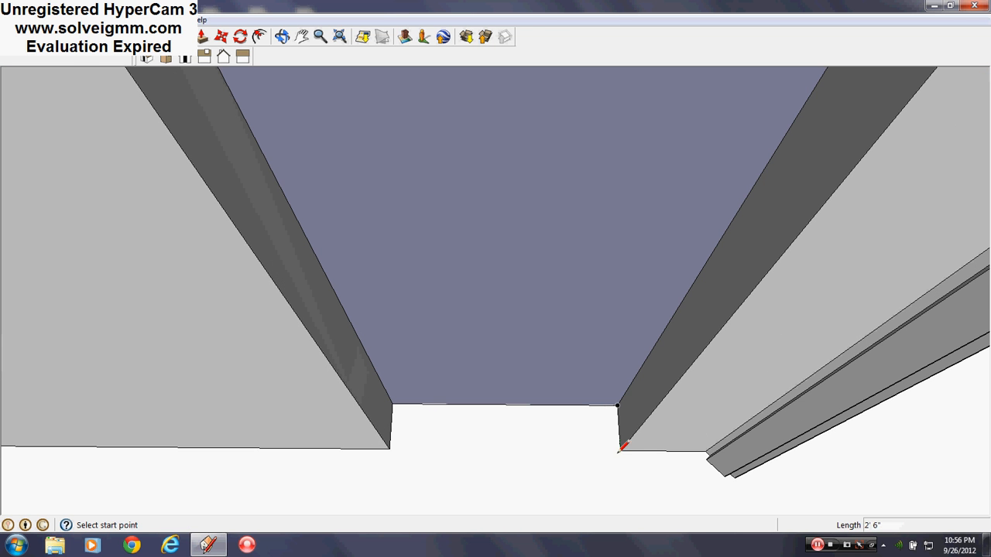
click(392, 448)
scroll(394, 447, down, 5)
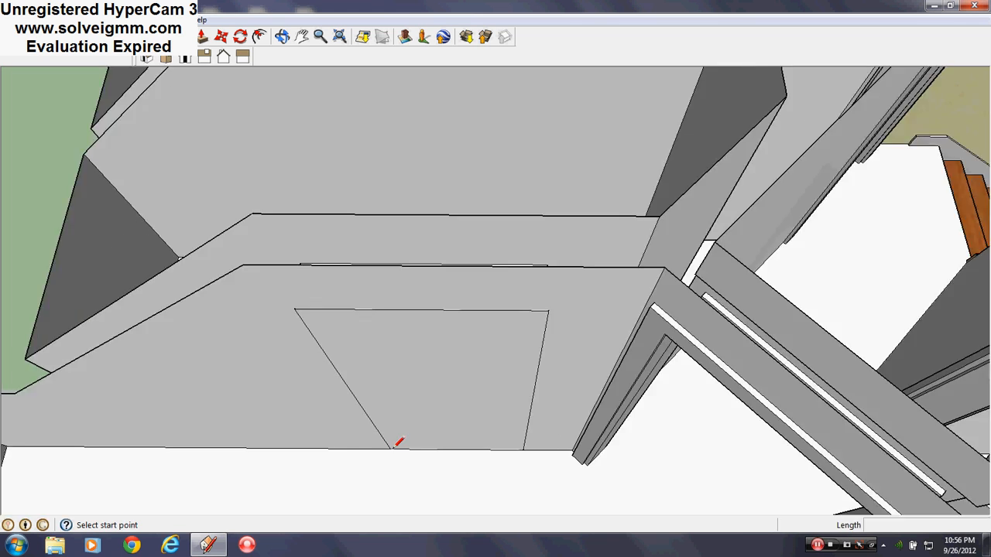
- Offset the newly closed doorway's outline outward by 1" on the side next to the framed doorway
scroll(535, 351, up, 2)
middle_drag(535, 351, 621, 237)
scroll(620, 236, down, 2)
scroll(764, 305, up, 2)
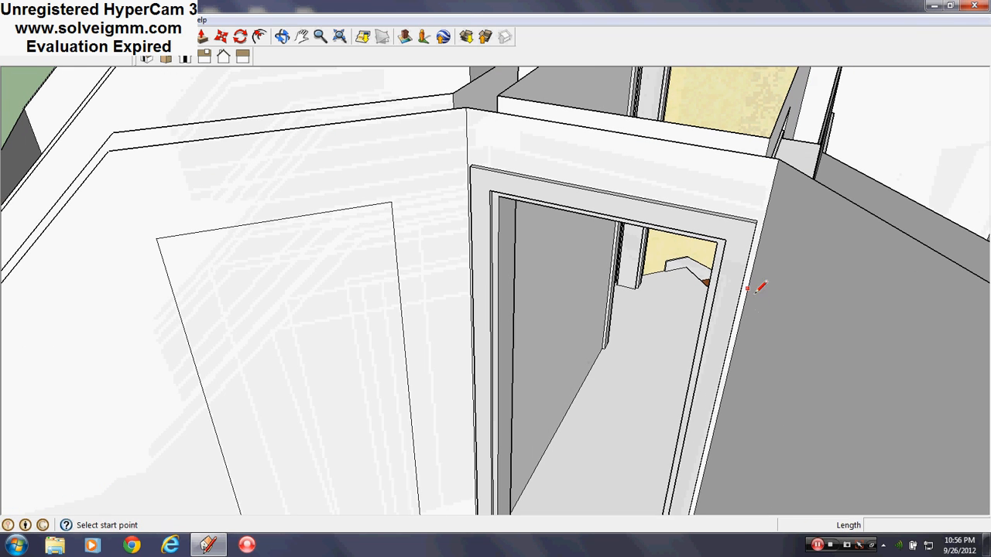
click(300, 249)
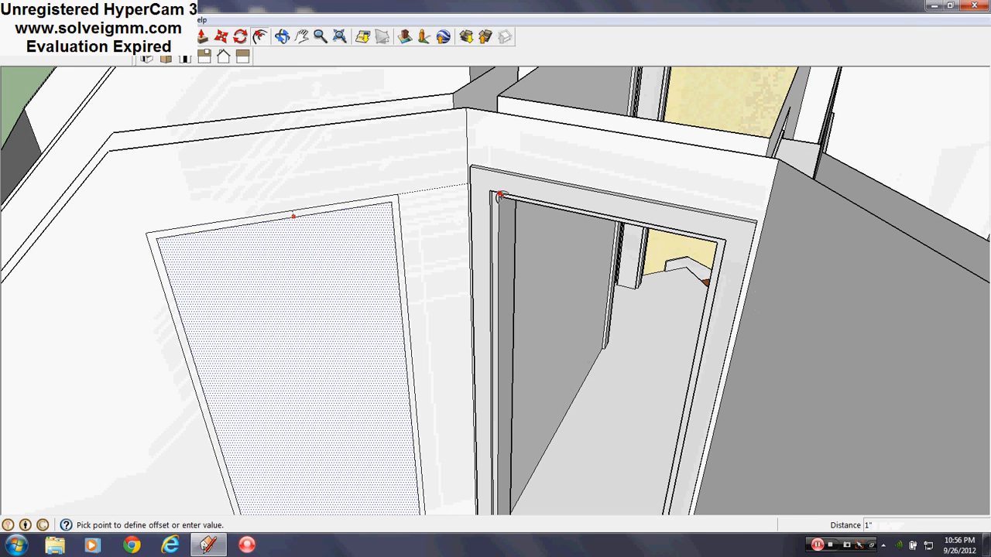
click(499, 194)
- Offset the untrimmed doorway's outline outward by 1" and by 4" on the other side of the wall
middle_drag(69, 290, 570, 294)
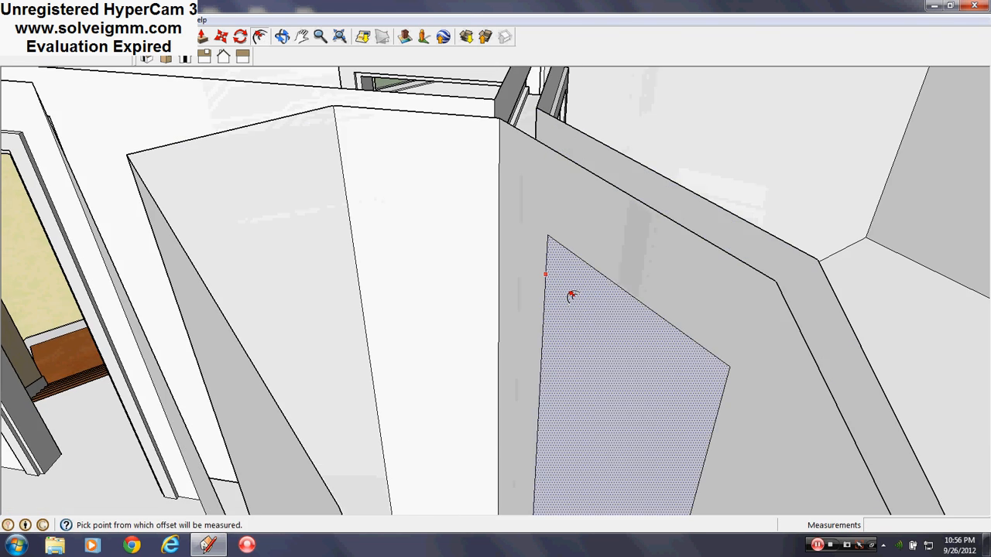
click(588, 290)
click(612, 317)
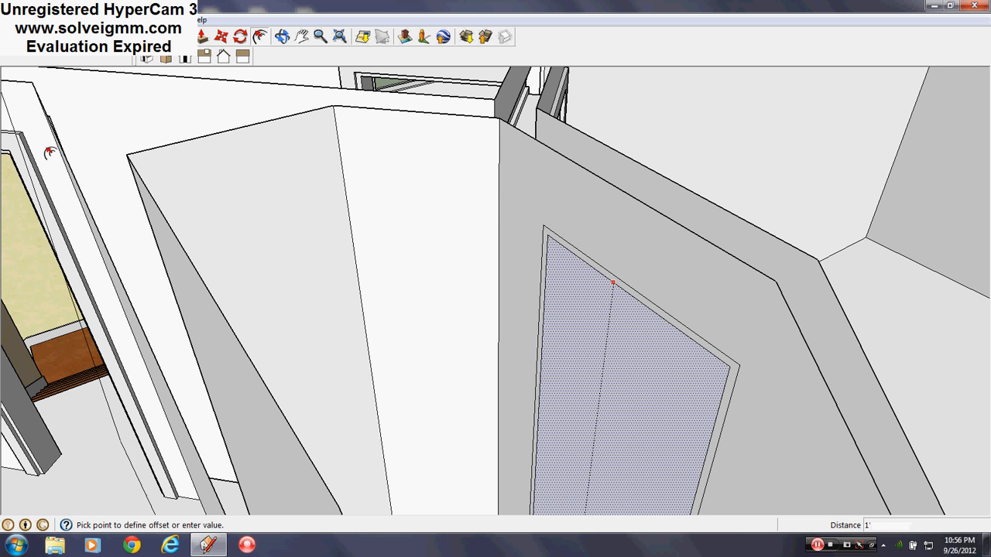
click(19, 137)
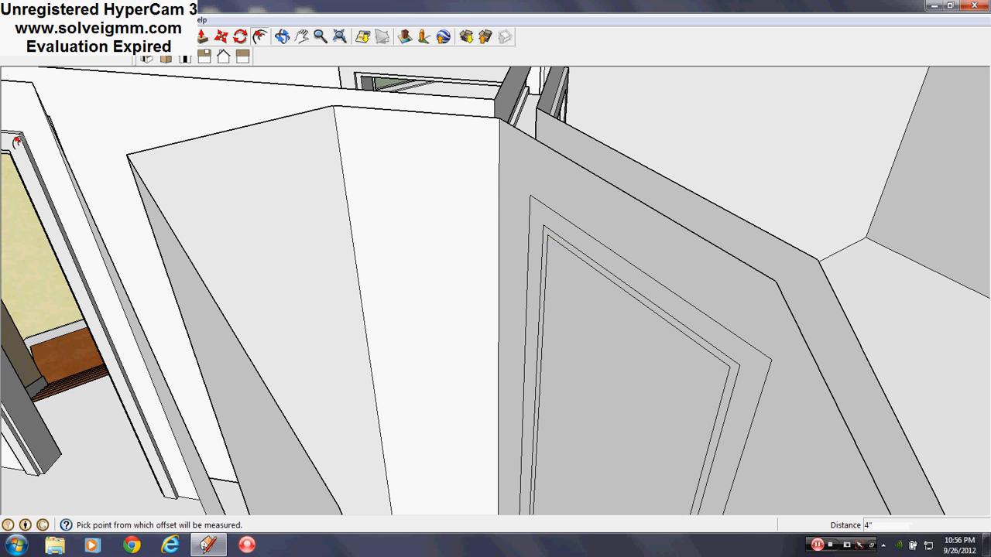
- Repeat the 4" outward offset around the doorway outline on the side next to the framed doorway
middle_drag(535, 269, 452, 339)
scroll(246, 272, up, 1)
scroll(247, 272, up, 1)
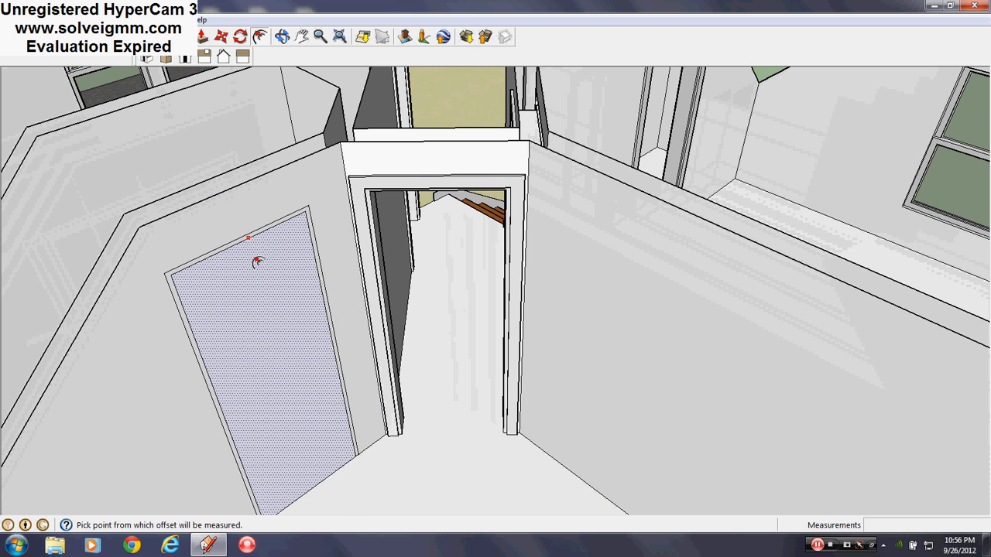
double_click(260, 261)
- Erase the floor-level lines closing the doorway so that its opening is clear between the offset frame outlines
key(e)
scroll(677, 270, down, 2)
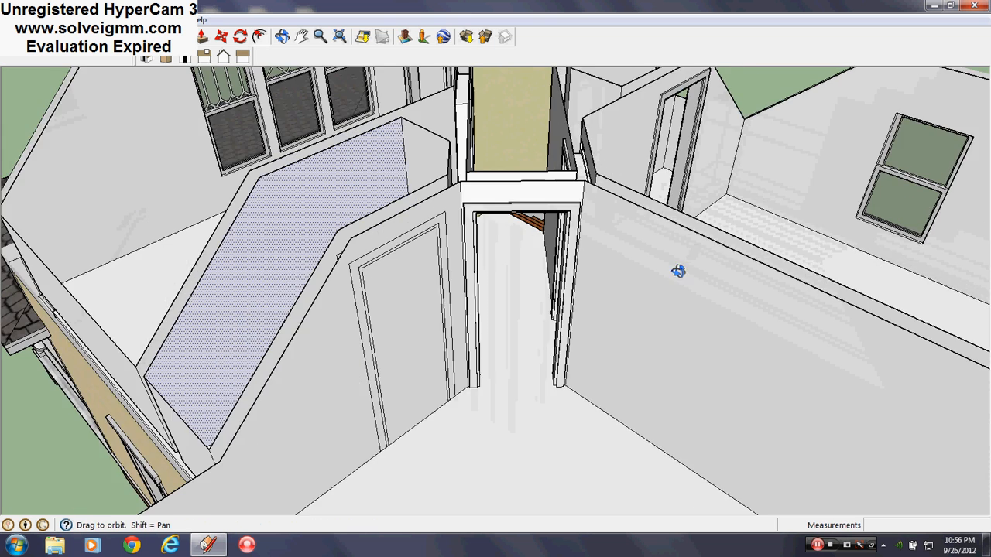
middle_drag(679, 272, 570, 319)
drag(391, 421, 372, 410)
click(359, 411)
scroll(360, 408, up, 5)
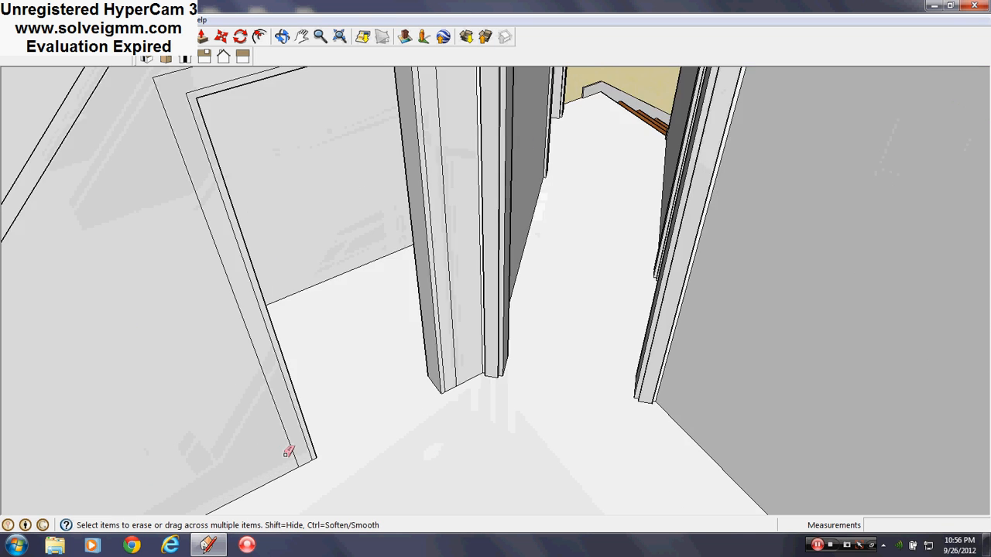
- Erase the stray face and leftover doorway lines hanging beneath the second floor
mouse_move(380, 442)
middle_down()
mouse_move(474, 194)
mouse_move(513, 151)
mouse_move(509, 169)
middle_up()
click(445, 137)
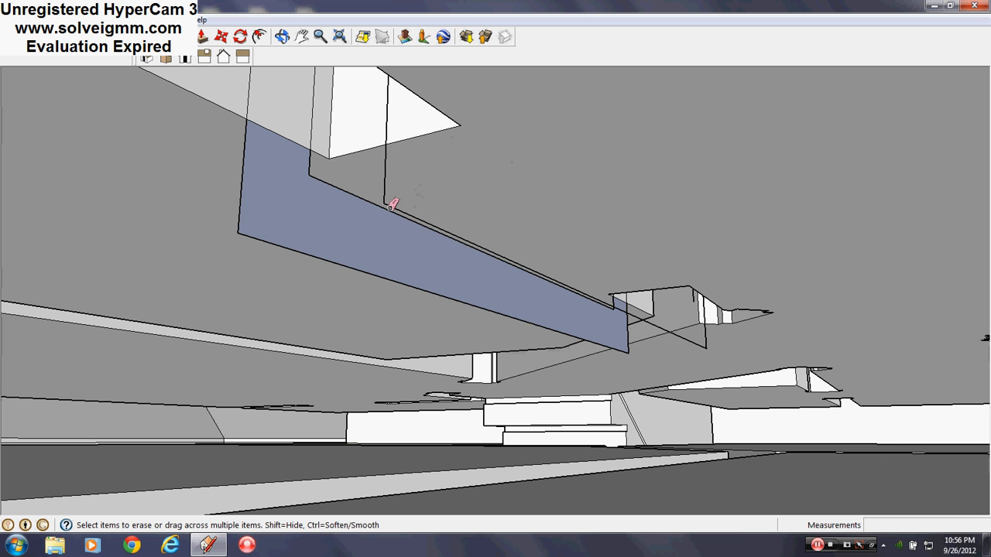
click(316, 176)
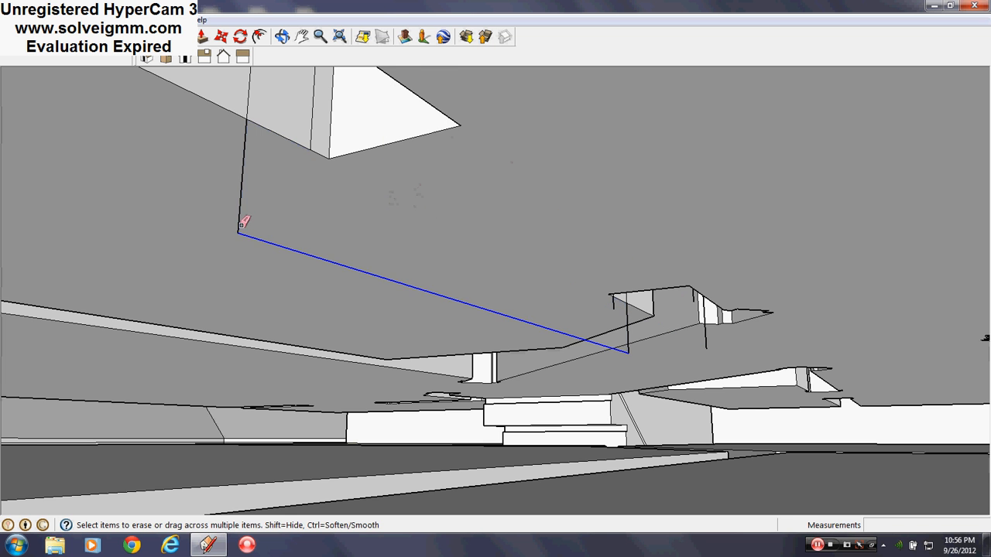
mouse_move(614, 270)
middle_down()
mouse_move(689, 274)
mouse_move(565, 256)
mouse_move(596, 290)
middle_up()
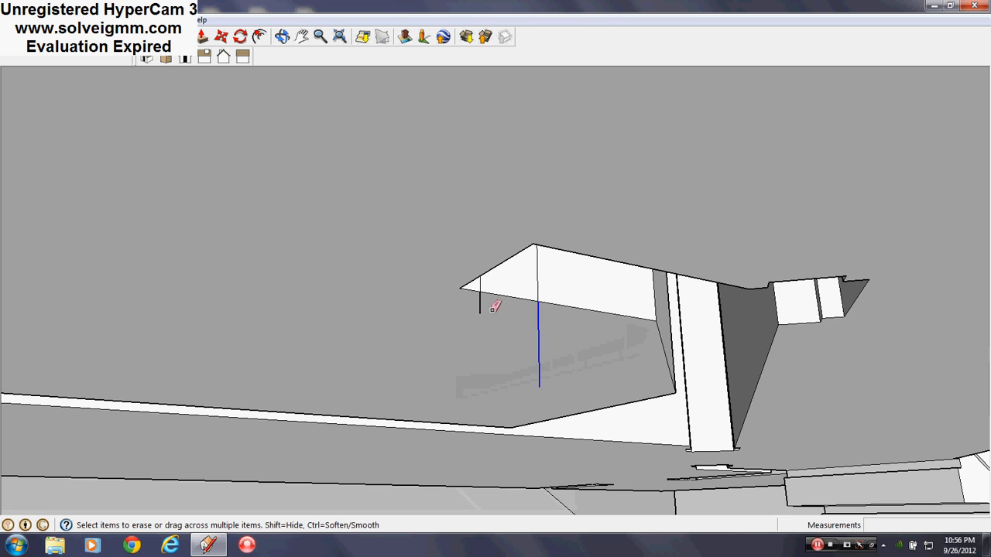
middle_drag(477, 306, 466, 414)
- Paint the new frame and trim strips around the reopened doorway with Color_001 on both wall sides
middle_drag(778, 307, 510, 297)
scroll(510, 297, up, 3)
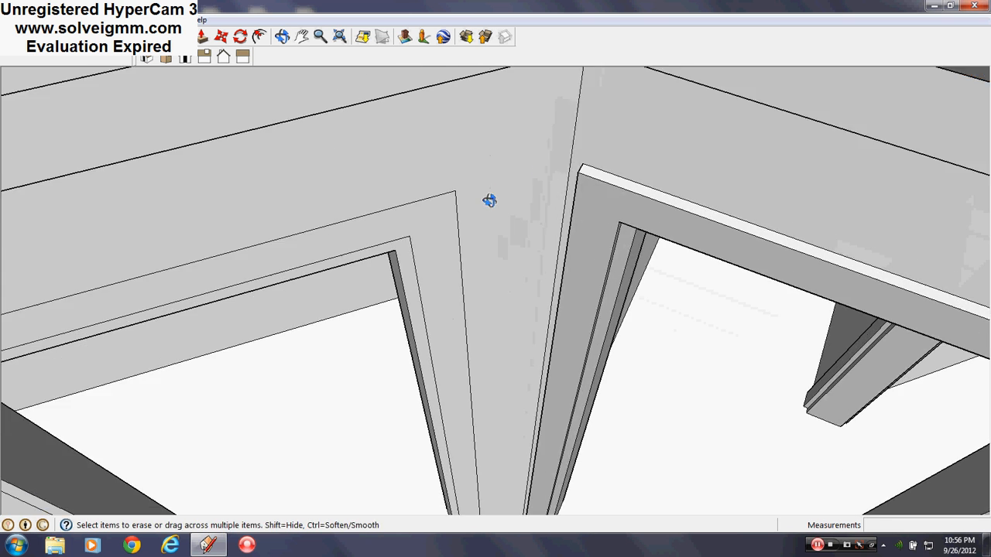
click(180, 37)
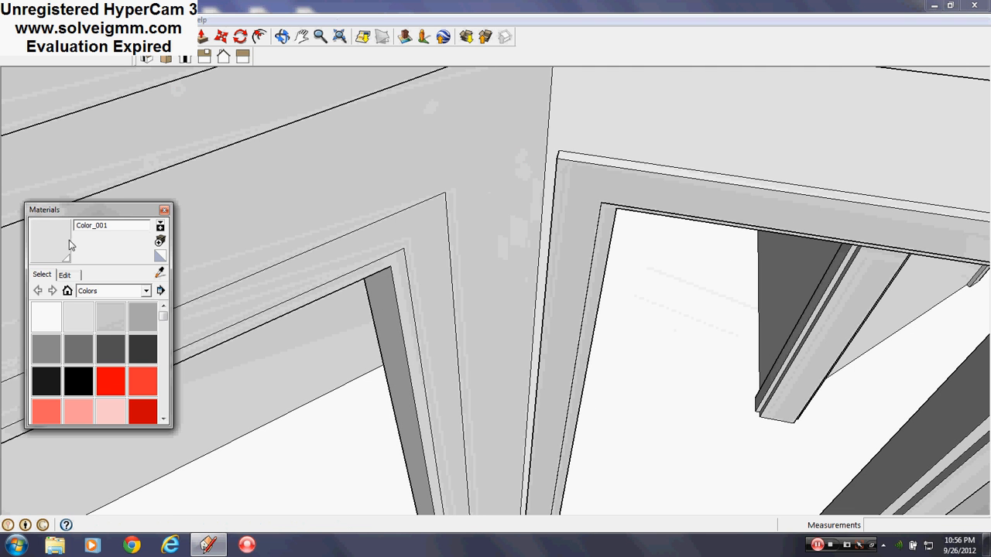
mouse_move(397, 251)
middle_down()
mouse_move(410, 227)
mouse_move(436, 228)
mouse_move(698, 129)
mouse_move(574, 373)
middle_up()
scroll(573, 372, up, 2)
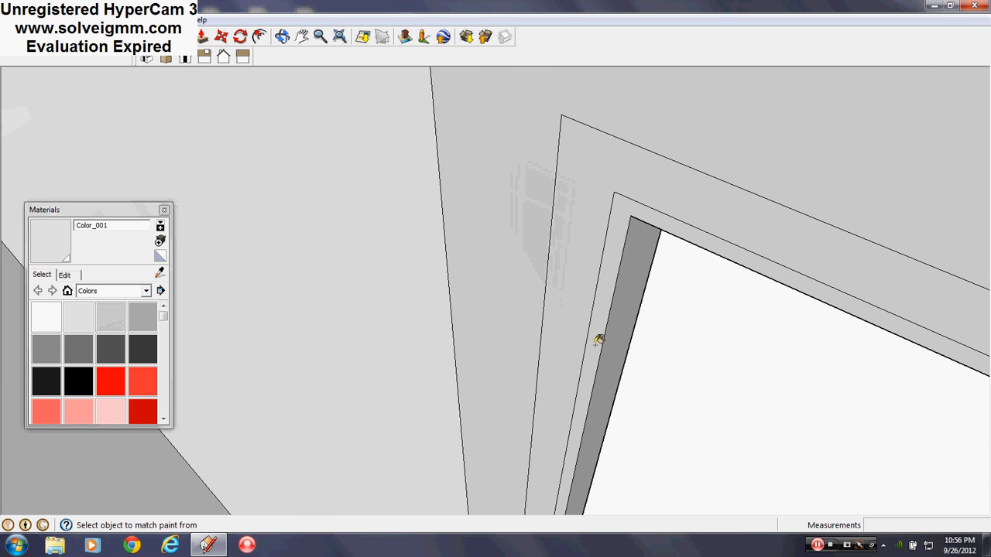
click(595, 344)
click(577, 318)
scroll(577, 317, down, 5)
mouse_move(669, 308)
middle_down()
mouse_move(426, 334)
mouse_move(551, 399)
mouse_move(400, 253)
middle_up()
scroll(426, 333, down, 2)
scroll(553, 284, up, 5)
middle_drag(553, 285, 619, 258)
scroll(547, 329, down, 3)
scroll(562, 158, up, 3)
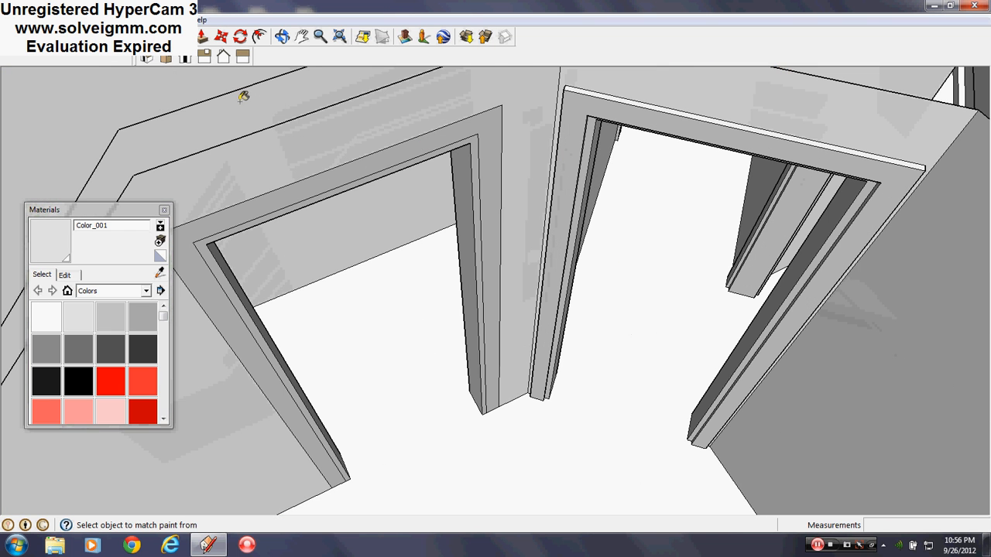
click(164, 210)
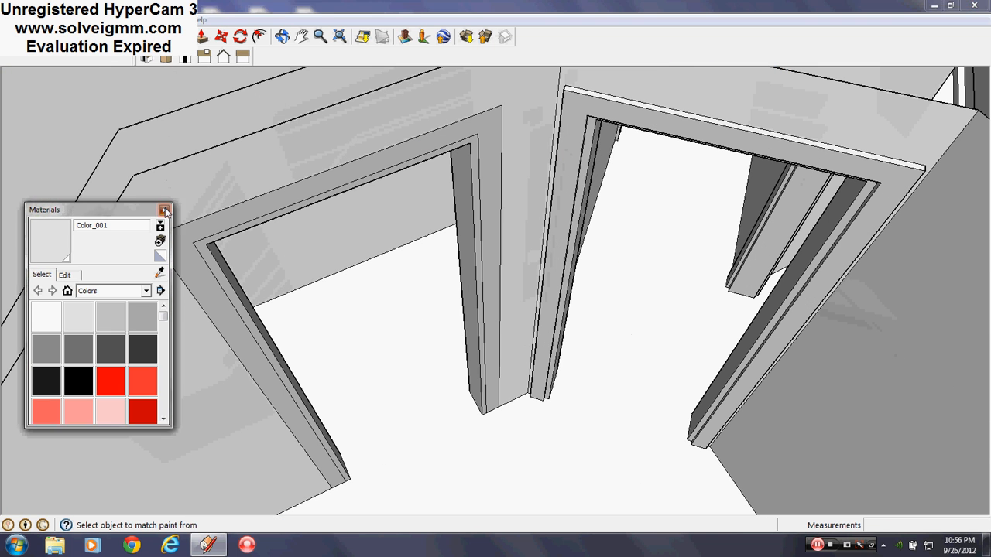
- Raise the newly painted trim strips around the doorway with Push/Pull
click(202, 36)
middle_drag(222, 309, 797, 333)
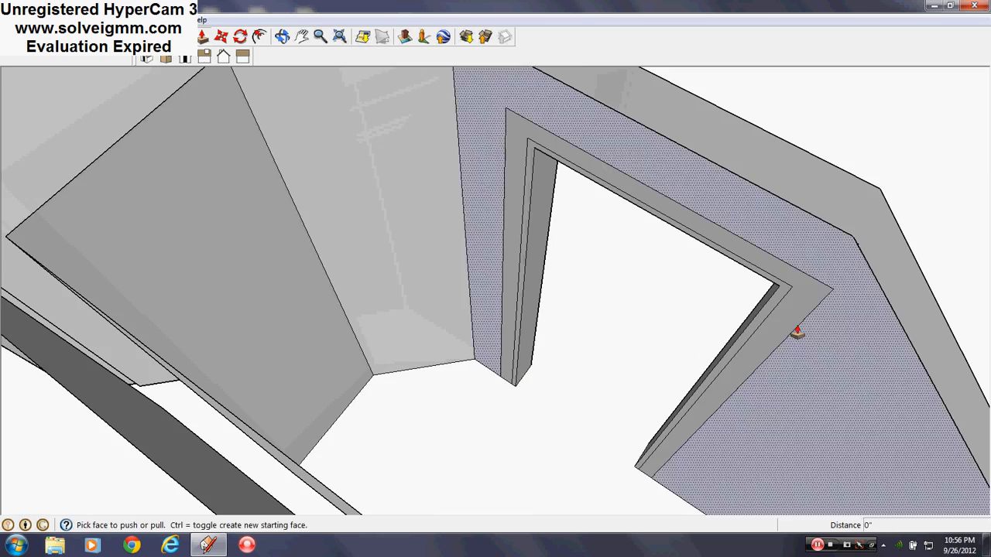
double_click(780, 323)
- Examine the whole second floor from several sides for doorways still lacking raised trim
scroll(511, 380, down, 7)
middle_drag(467, 389, 340, 302)
scroll(593, 338, down, 3)
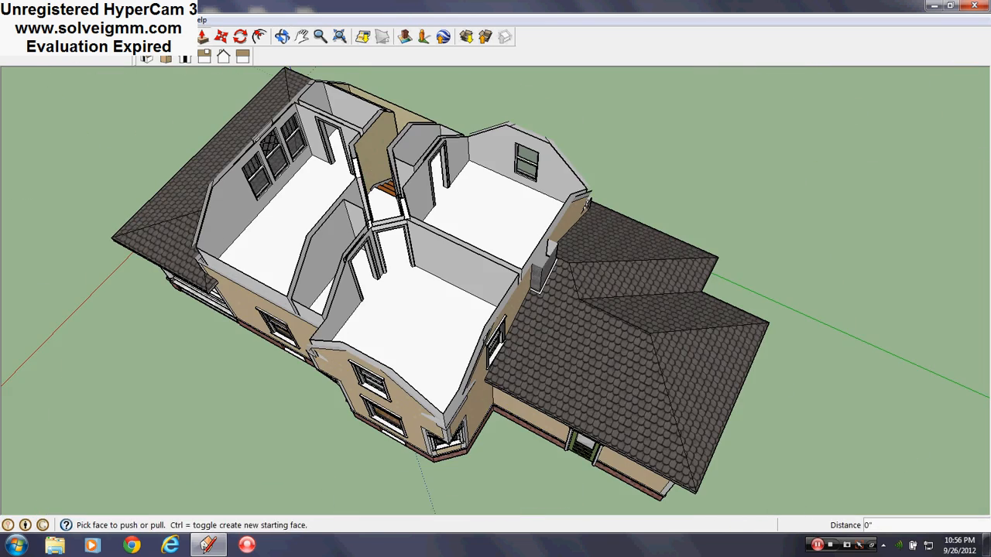
click(43, 37)
scroll(308, 165, up, 5)
middle_drag(310, 208, 393, 391)
scroll(393, 391, down, 3)
scroll(600, 313, up, 3)
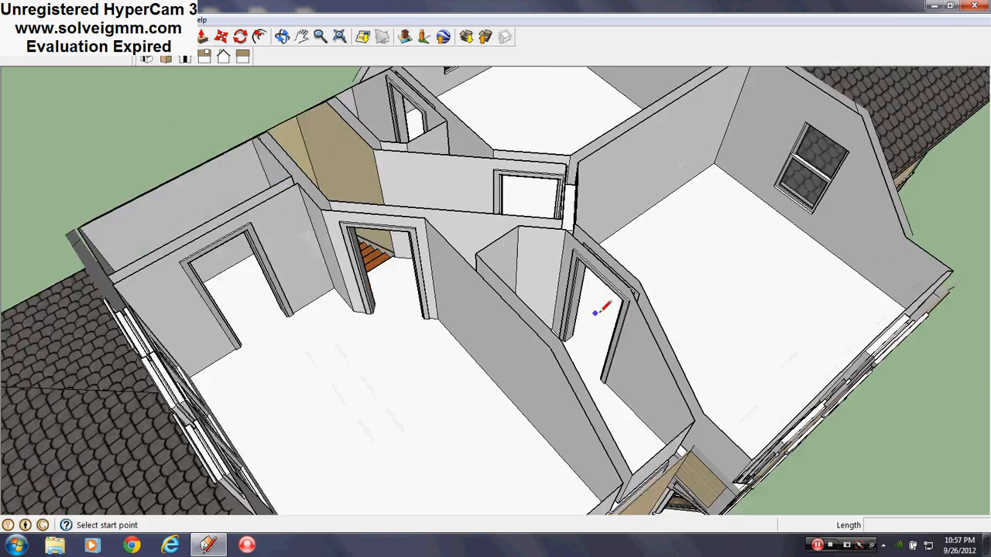
middle_drag(595, 313, 673, 329)
scroll(673, 329, down, 3)
scroll(472, 328, down, 1)
scroll(617, 267, down, 4)
middle_drag(617, 282, 597, 335)
scroll(634, 337, up, 3)
middle_drag(620, 243, 590, 221)
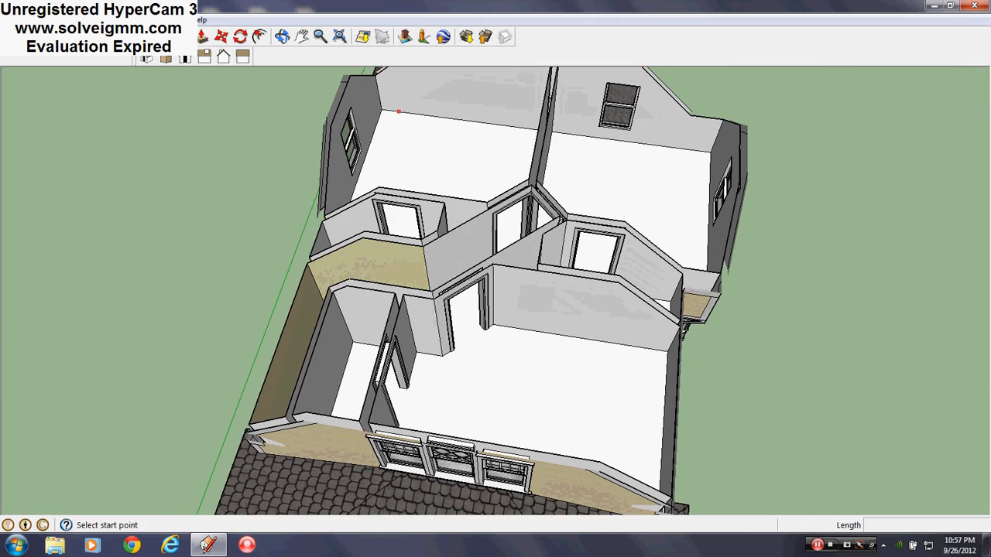
key(b)
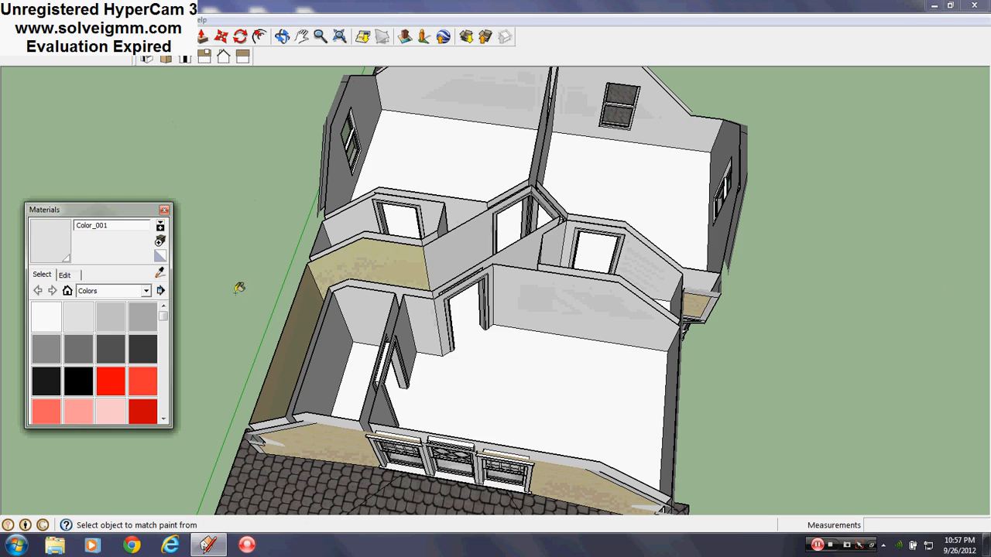
middle_drag(554, 371, 425, 310)
scroll(455, 279, down, 2)
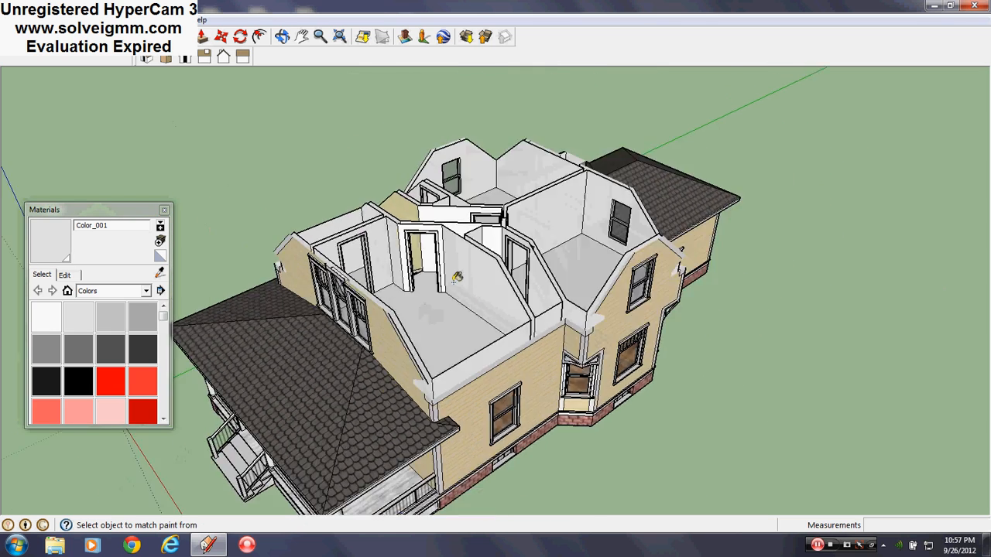
scroll(458, 277, up, 2)
middle_drag(458, 277, 542, 317)
scroll(593, 271, up, 2)
mouse_move(593, 271)
middle_down()
mouse_move(602, 267)
mouse_move(593, 261)
middle_up()
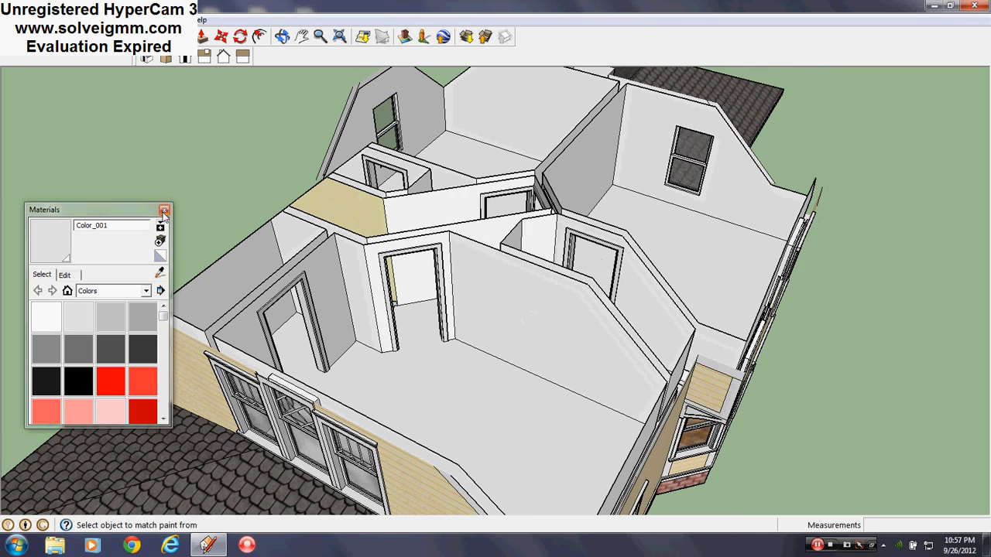
click(163, 210)
middle_drag(457, 282, 416, 261)
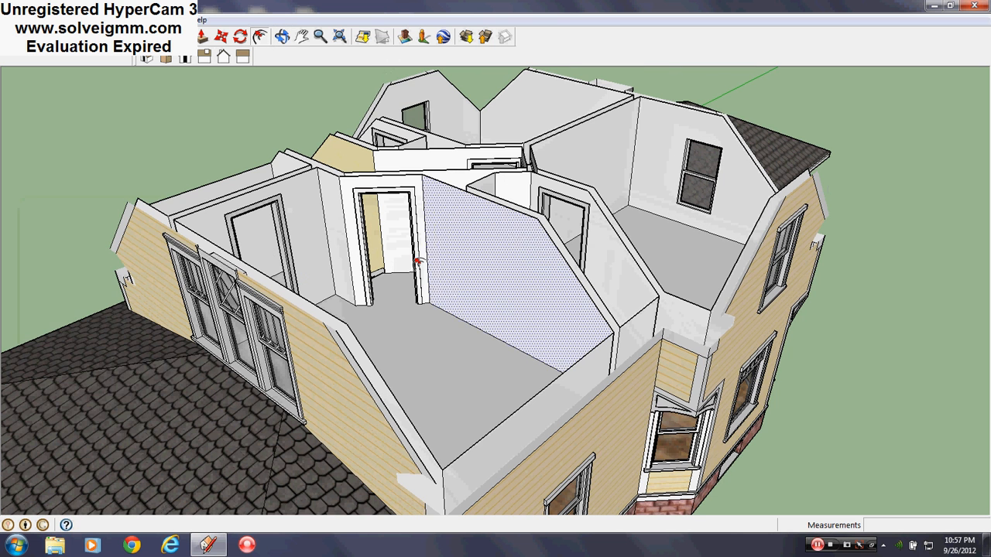
click(184, 36)
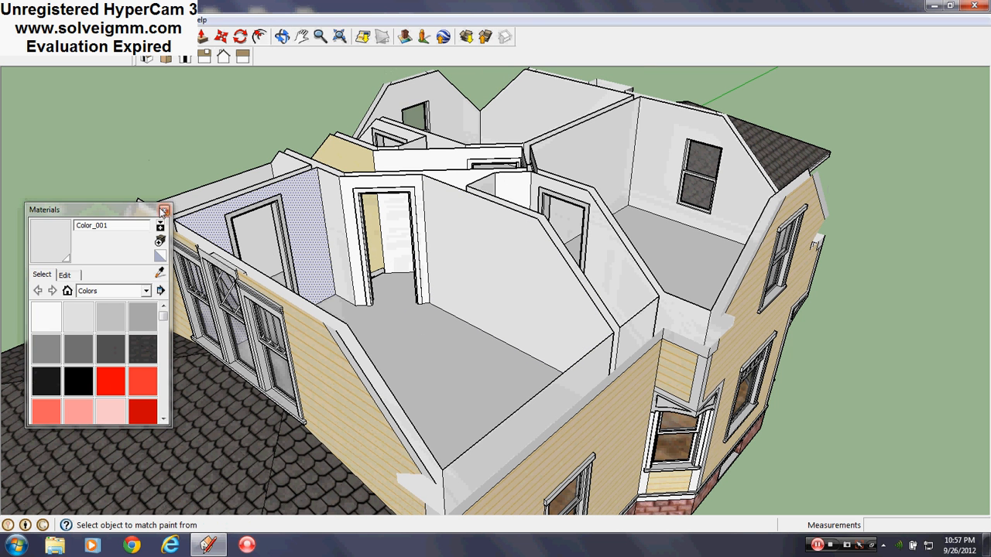
click(163, 210)
- Offset the hallway floor's outline inward by 1/2" around the walls, door trims and stair edge
middle_drag(626, 302, 398, 259)
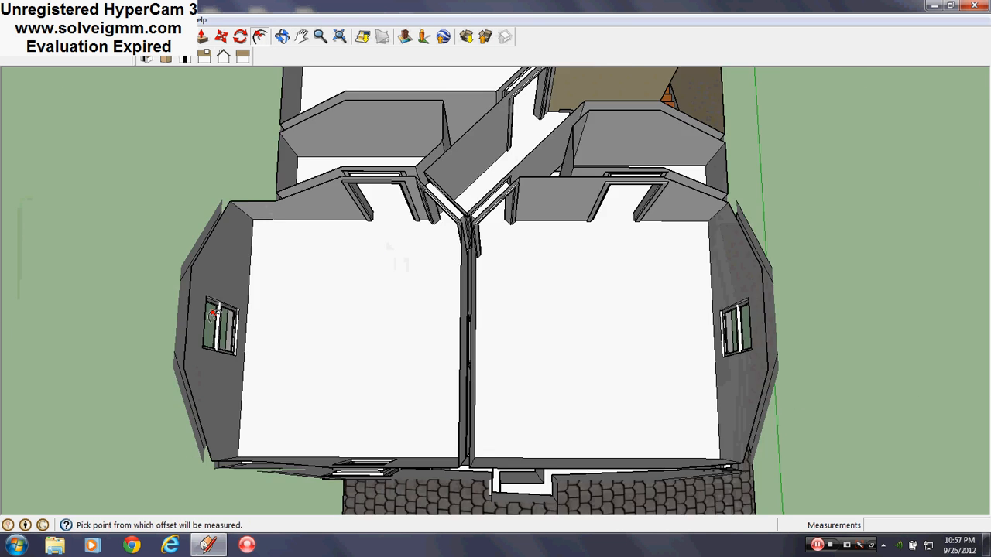
scroll(398, 248, up, 4)
scroll(493, 313, down, 4)
scroll(712, 91, up, 3)
scroll(627, 163, up, 5)
middle_drag(547, 288, 522, 317)
scroll(449, 260, up, 5)
click(487, 271)
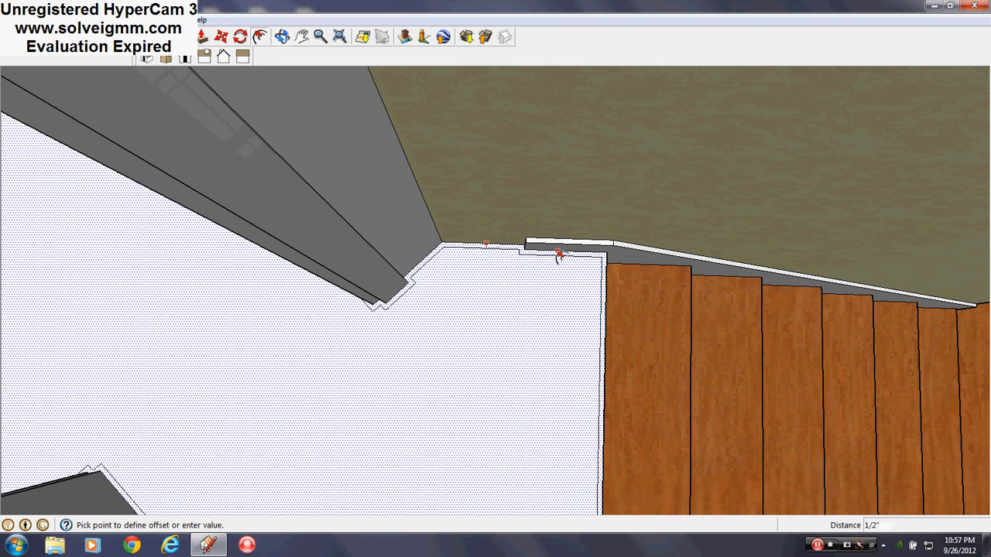
click(565, 257)
scroll(561, 267, down, 5)
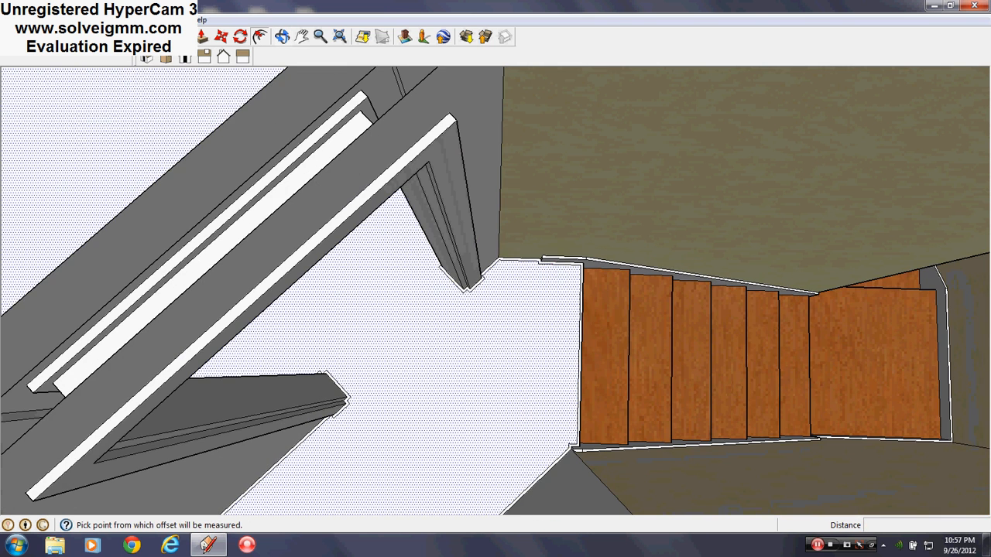
- Extend the wall's floor offset line to the end of the stair skirting and erase the surplus connecting segment
scroll(541, 261, up, 6)
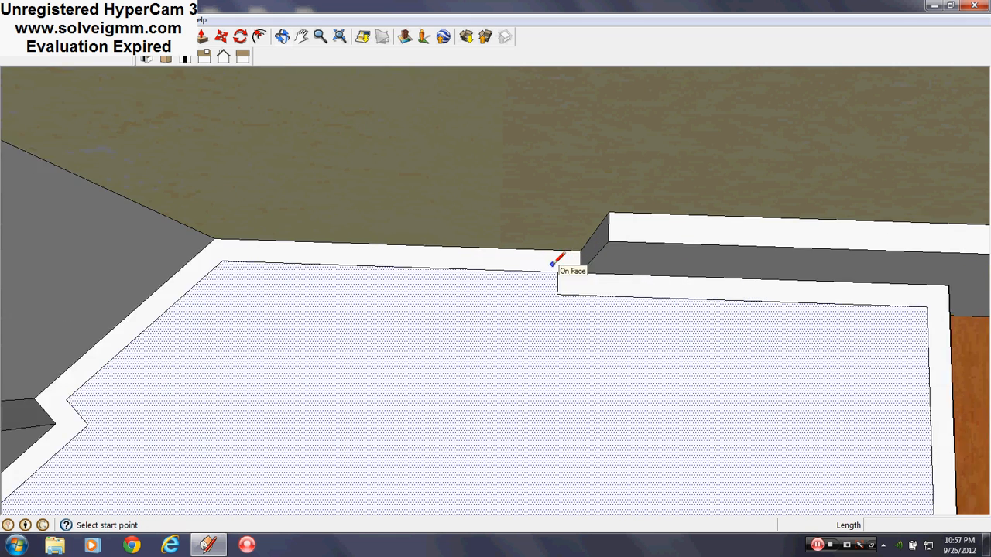
middle_drag(342, 246, 644, 242)
scroll(545, 236, up, 2)
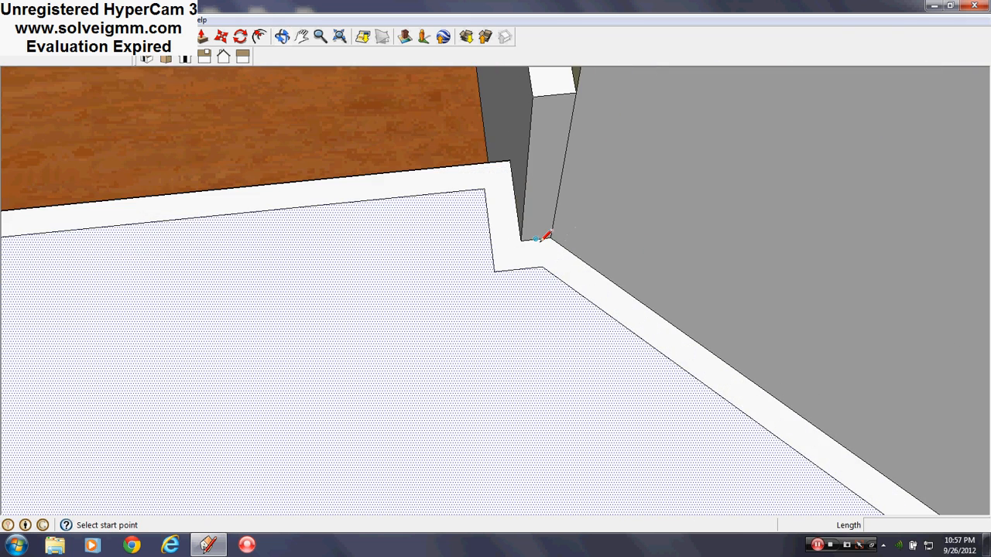
scroll(523, 241, up, 2)
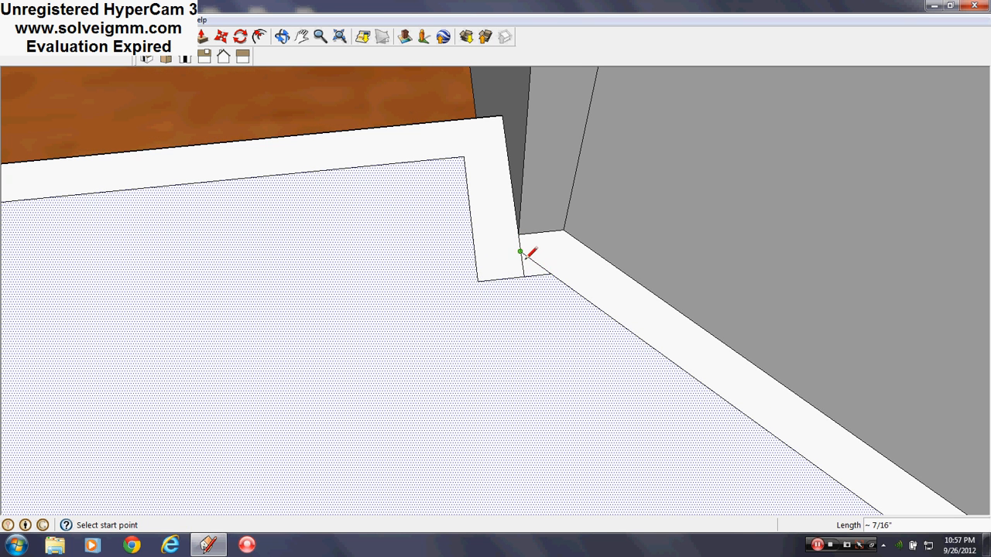
right_click(522, 265)
click(552, 286)
scroll(539, 252, up, 2)
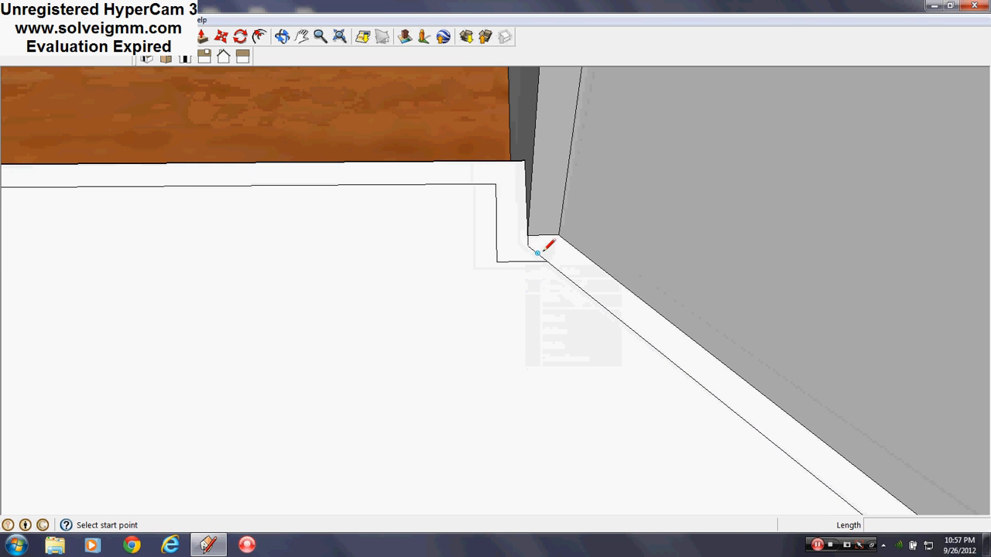
- Erase the floor offset lines running along the top stair edge and beside the stair skirting
key(e)
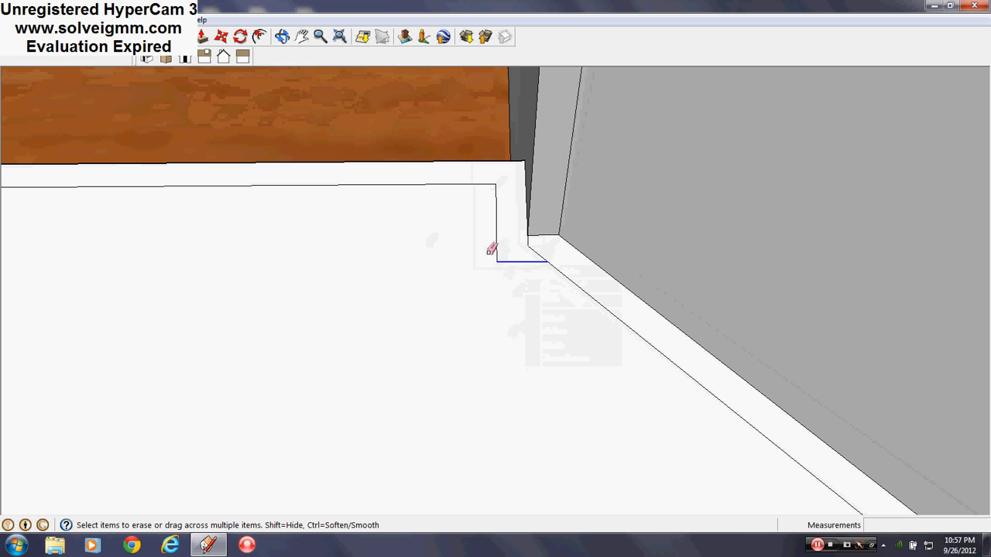
middle_drag(491, 249, 246, 234)
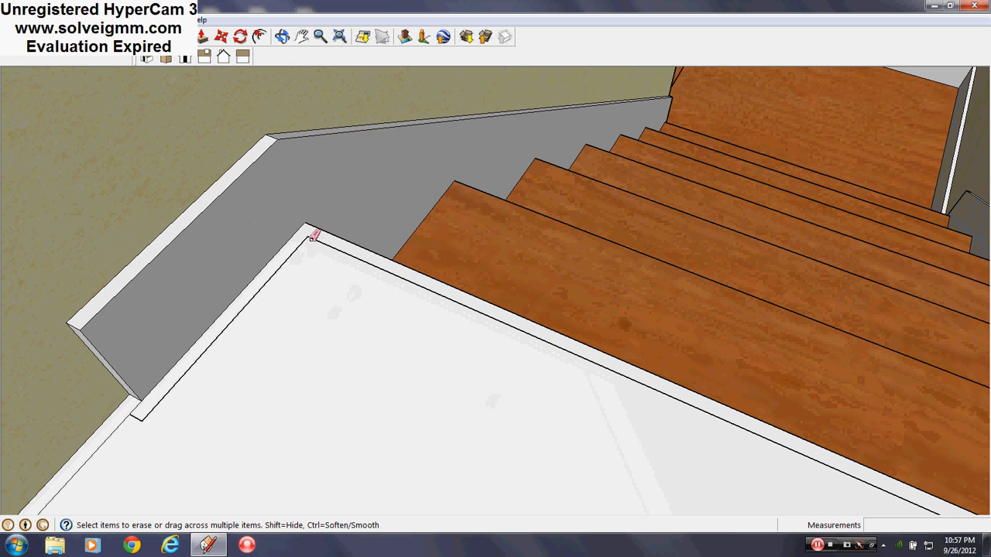
drag(311, 239, 279, 309)
mouse_move(278, 309)
middle_down()
mouse_move(419, 383)
mouse_move(339, 348)
mouse_move(579, 299)
mouse_move(216, 283)
mouse_move(228, 292)
middle_up()
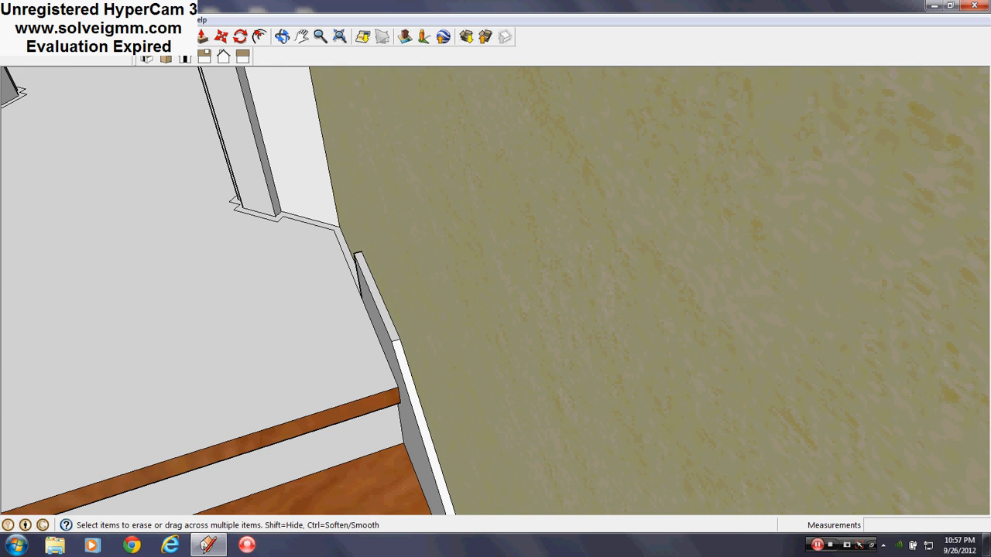
- Draw a short line extending the wall's floor offset to the side of the door trim near the stairs
key(l)
middle_drag(297, 272, 517, 353)
scroll(568, 358, up, 5)
middle_drag(594, 367, 443, 370)
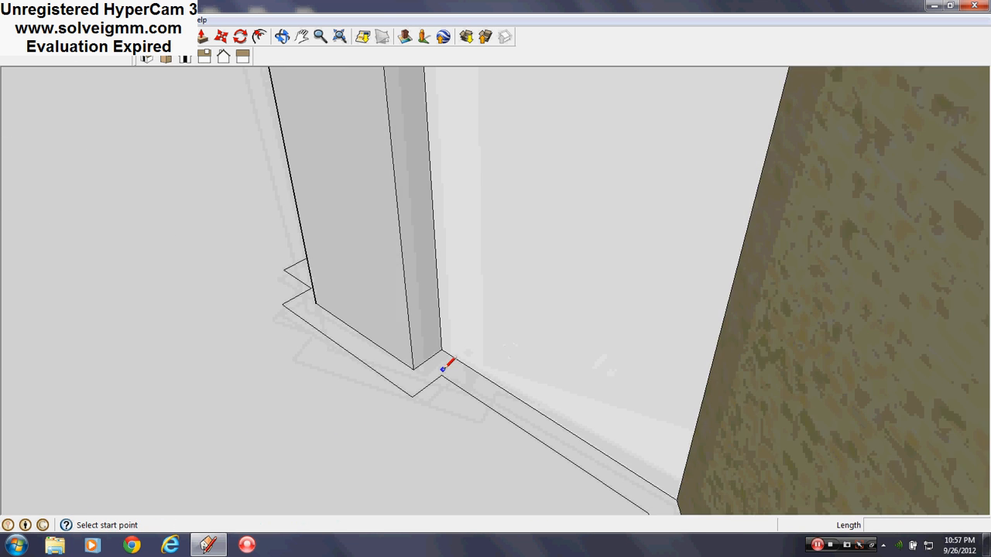
scroll(442, 370, up, 3)
click(415, 358)
scroll(617, 464, down, 4)
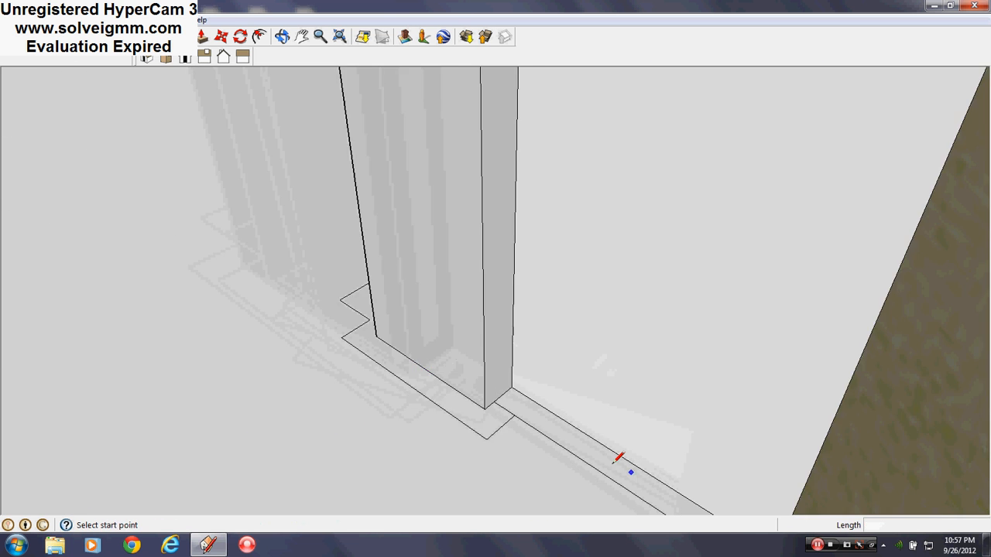
- Draw short lines extending the walls' 1/2" floor offsets to the sides of the door trims around the hallway doorway
middle_drag(616, 464, 595, 365)
scroll(438, 339, up, 3)
click(446, 346)
scroll(631, 338, up, 2)
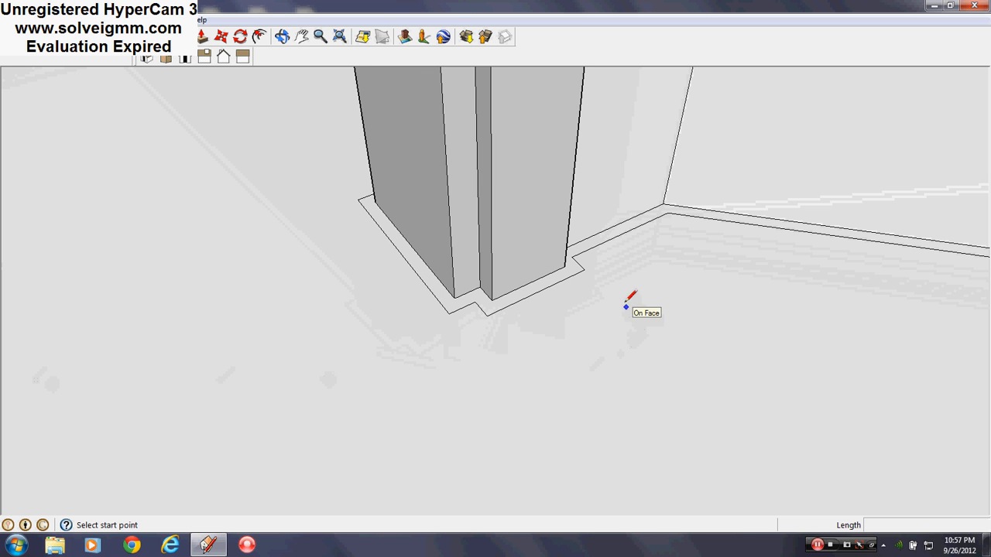
scroll(620, 300, up, 1)
middle_drag(651, 289, 528, 316)
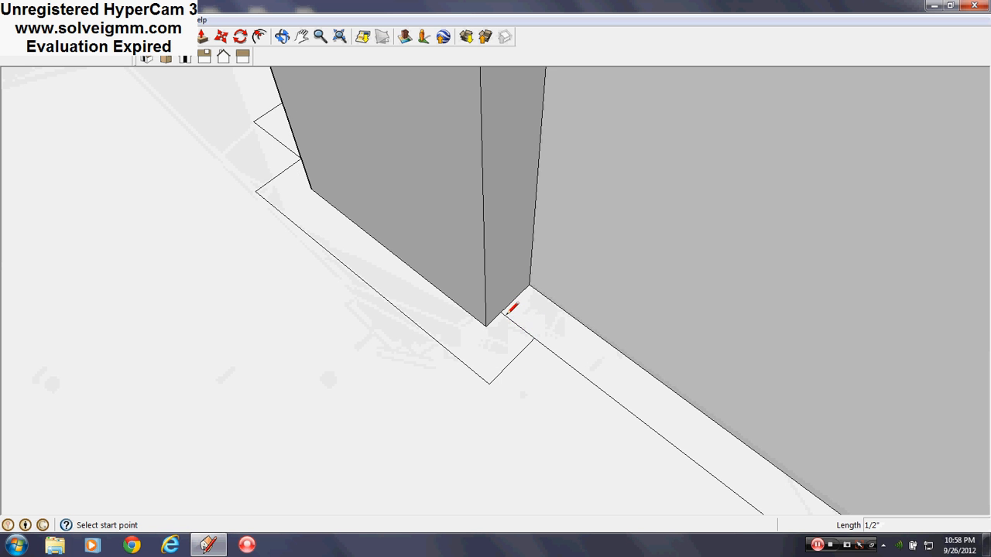
scroll(511, 308, down, 5)
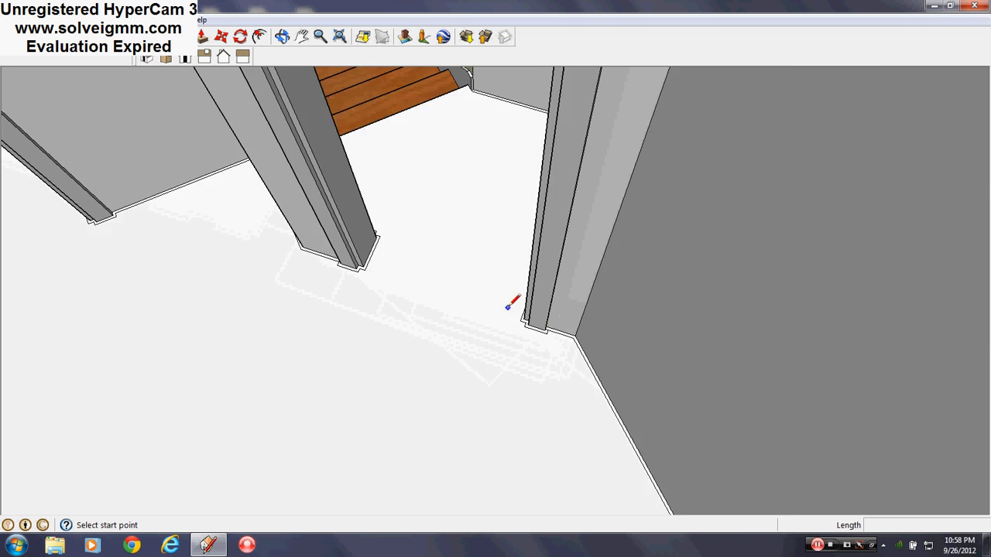
scroll(510, 308, down, 6)
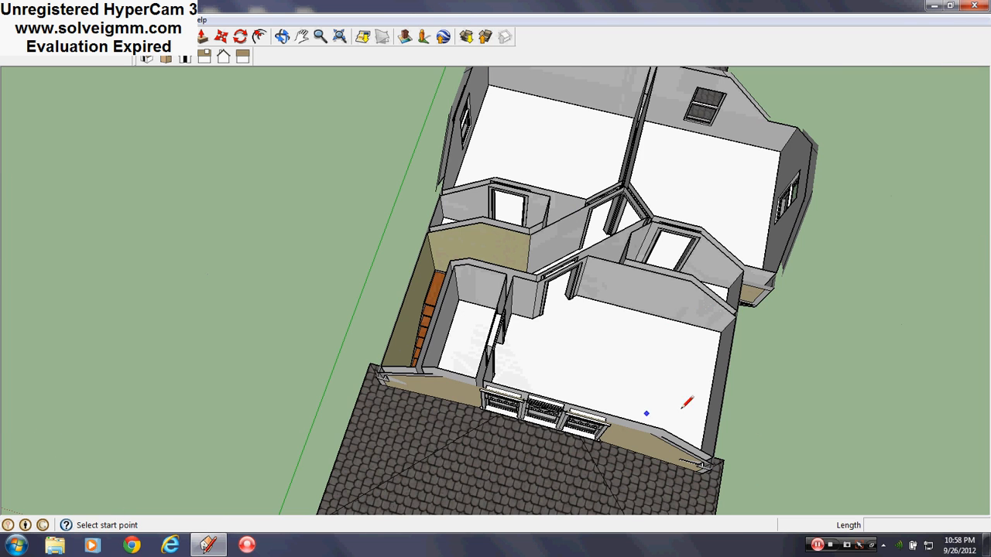
scroll(569, 293, up, 8)
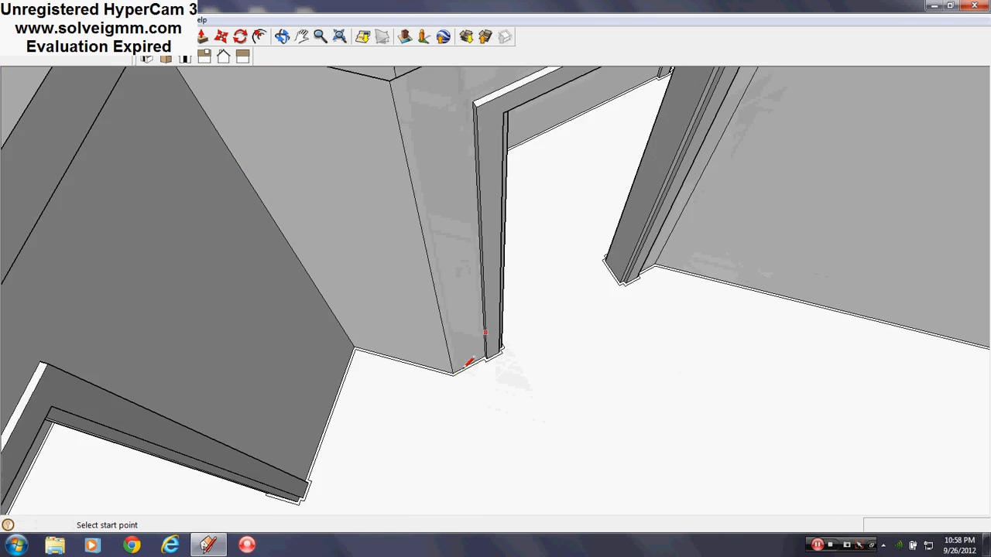
mouse_move(513, 329)
middle_down()
mouse_move(564, 270)
mouse_move(588, 285)
middle_up()
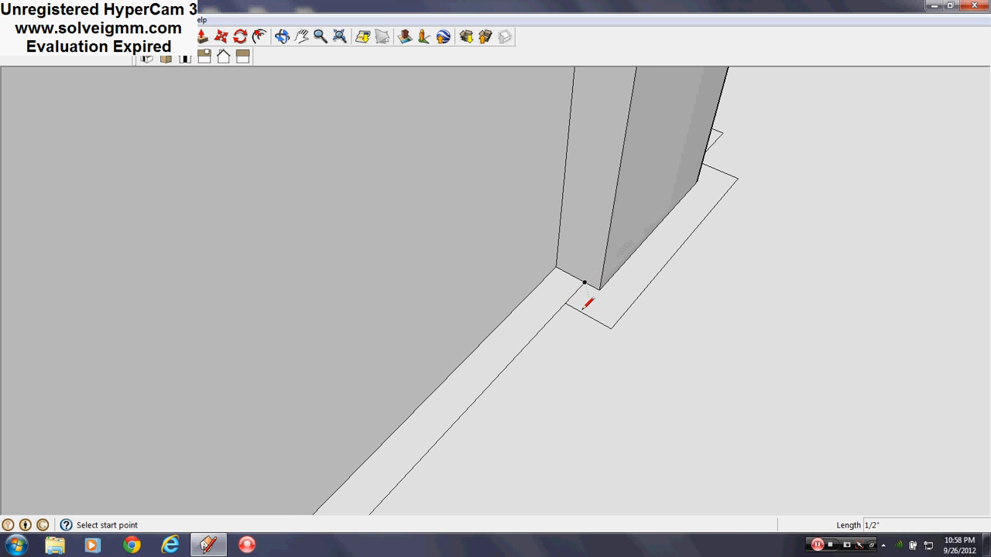
- Erase the short segments joining the wall offset to the trim outline at the first two trim corners of the hallway doorway
right_click(587, 316)
click(609, 341)
middle_drag(506, 361, 714, 332)
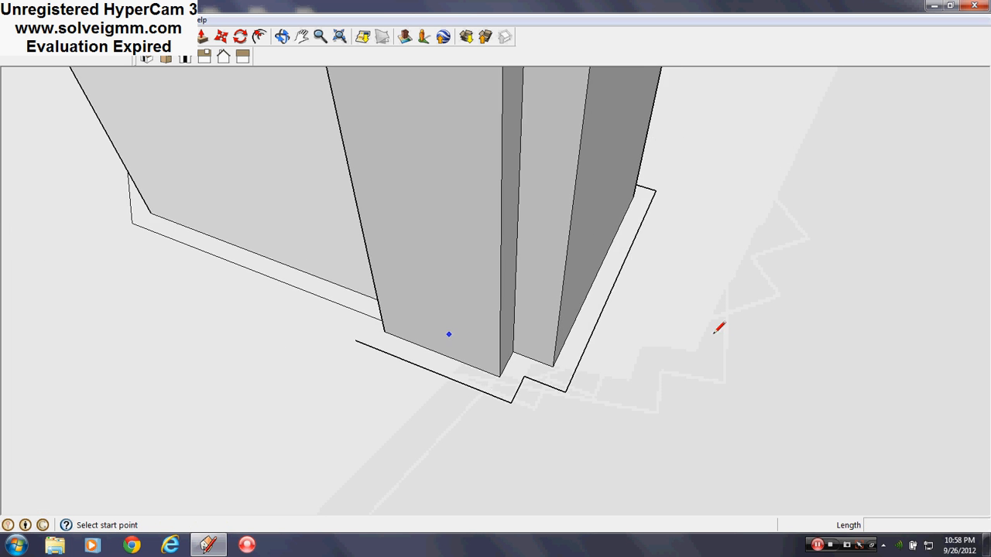
mouse_move(526, 391)
middle_down()
mouse_move(651, 409)
mouse_move(582, 411)
middle_up()
right_click(583, 410)
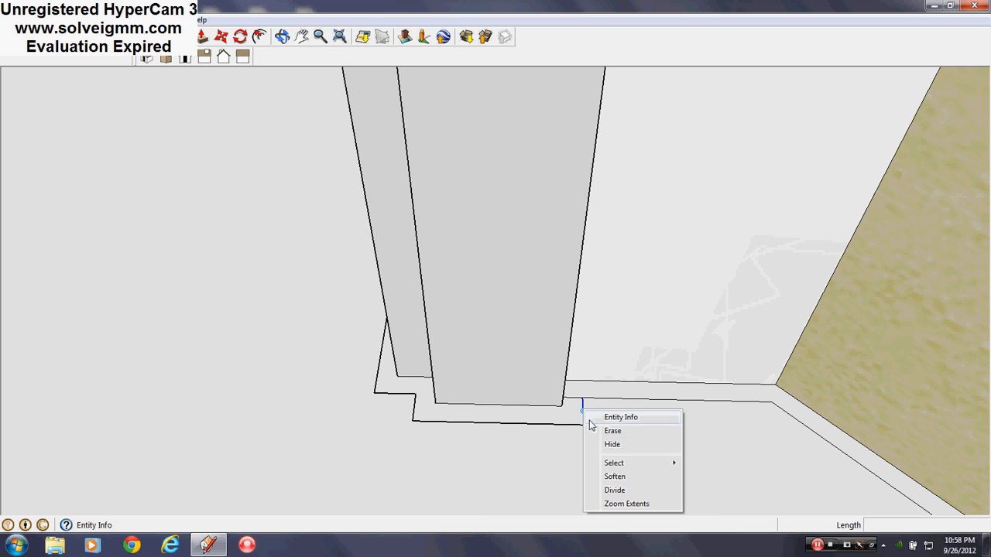
click(608, 431)
- Erase the joining segments between wall offset and trim outline at the hallway doorway's remaining two trim corners
mouse_move(663, 394)
middle_down()
mouse_move(692, 411)
mouse_move(699, 443)
middle_up()
scroll(192, 372, up, 4)
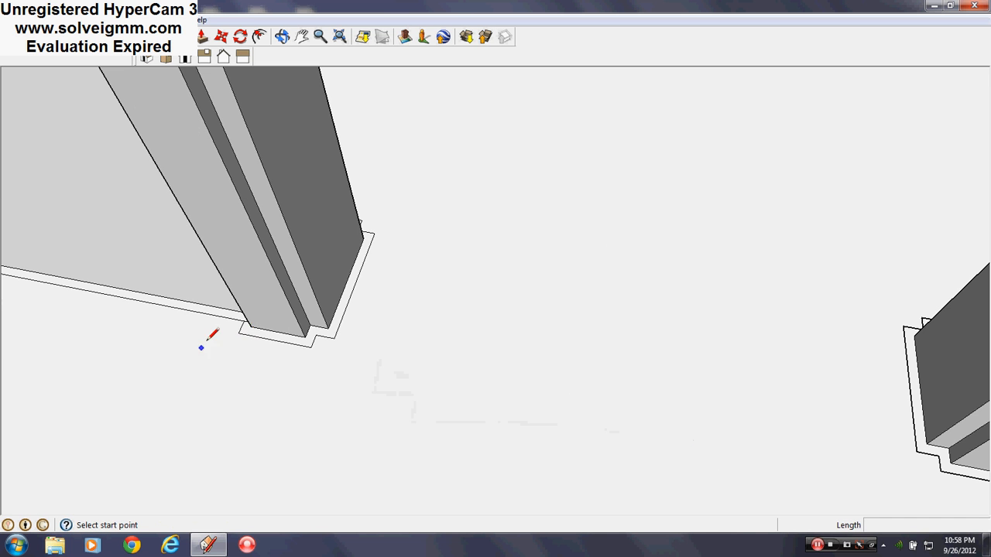
right_click(241, 328)
click(261, 353)
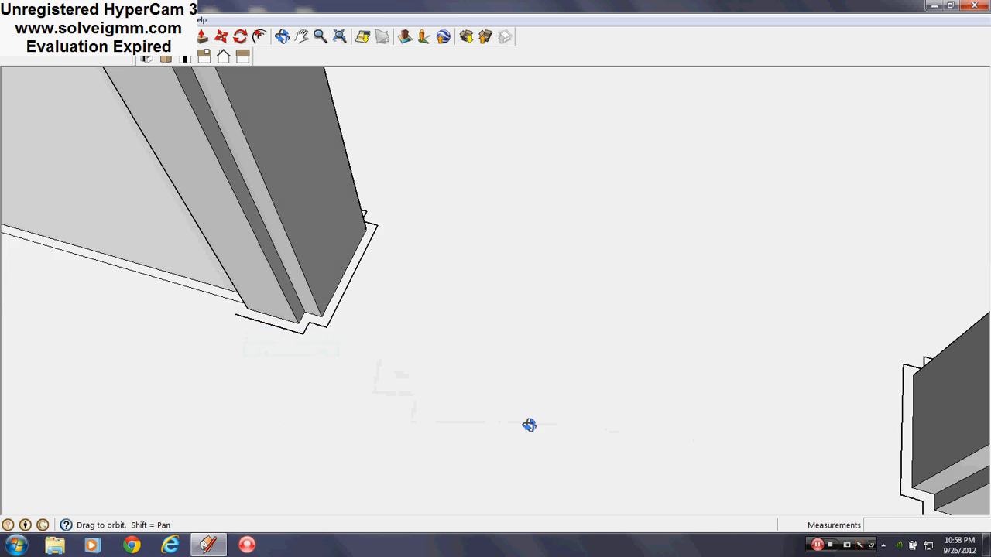
middle_drag(530, 425, 702, 152)
scroll(706, 147, up, 2)
right_click(644, 197)
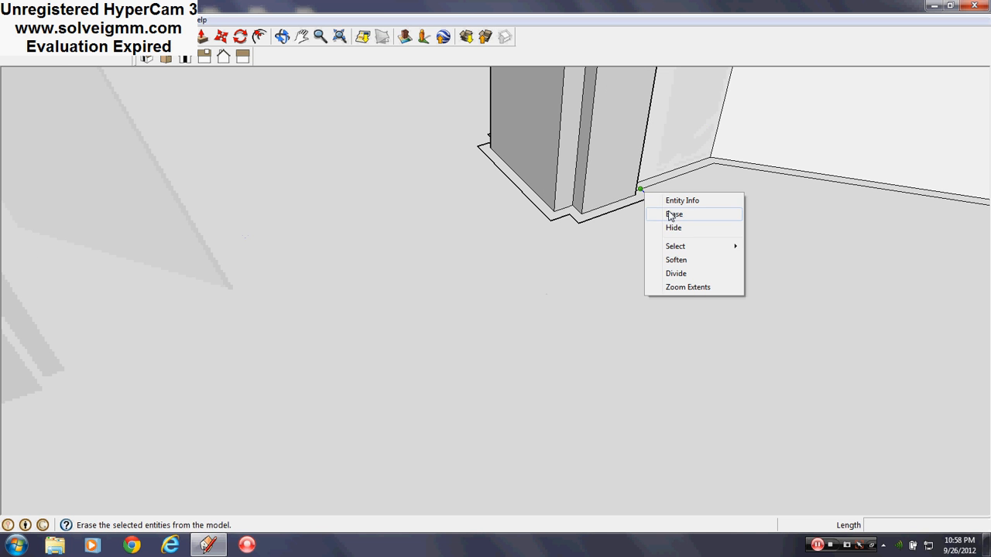
click(667, 211)
- Join the loose outlines around both hallway door trims with a line across the opening and delete all connected edges
mouse_move(587, 218)
middle_down()
mouse_move(736, 338)
mouse_move(681, 333)
middle_up()
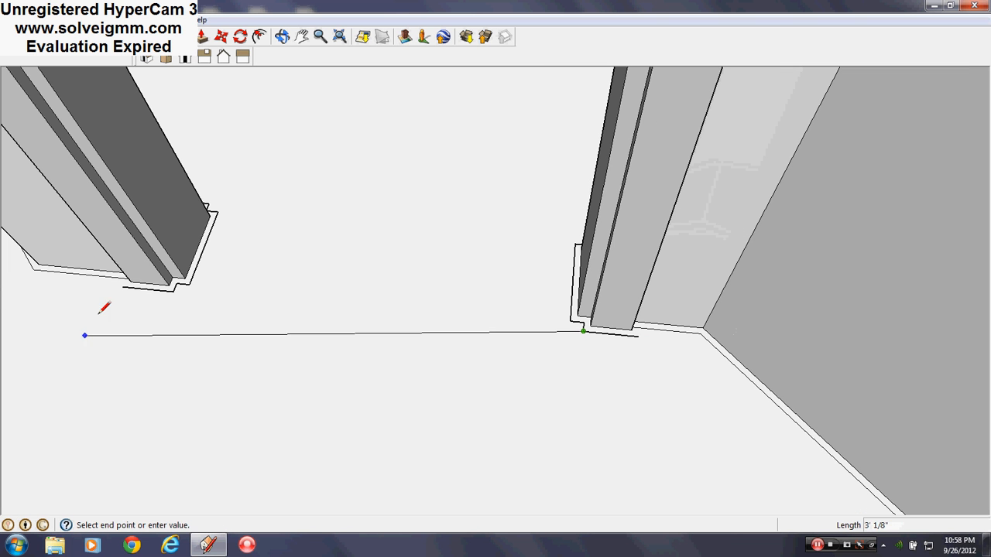
right_click(173, 291)
right_click(184, 288)
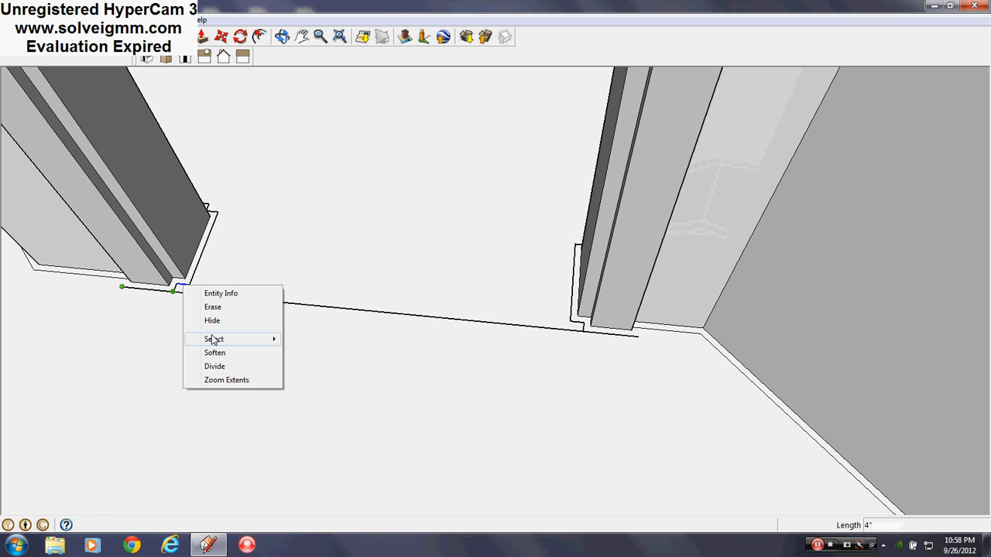
mouse_move(214, 339)
click(319, 353)
scroll(456, 395, down, 4)
key(Delete)
scroll(526, 371, down, 1)
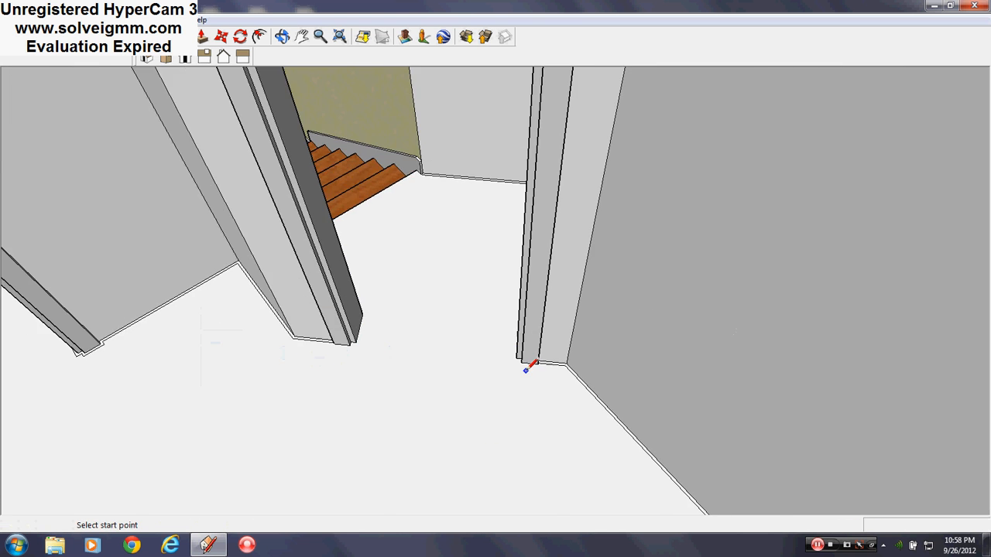
- Extend the wall offset lines by 1/2" to both door trims on one side of the neighbouring doorway
scroll(526, 371, down, 1)
mouse_move(333, 371)
middle_down()
mouse_move(534, 363)
mouse_move(531, 374)
middle_up()
scroll(530, 374, up, 3)
scroll(230, 441, up, 3)
middle_drag(246, 438, 406, 331)
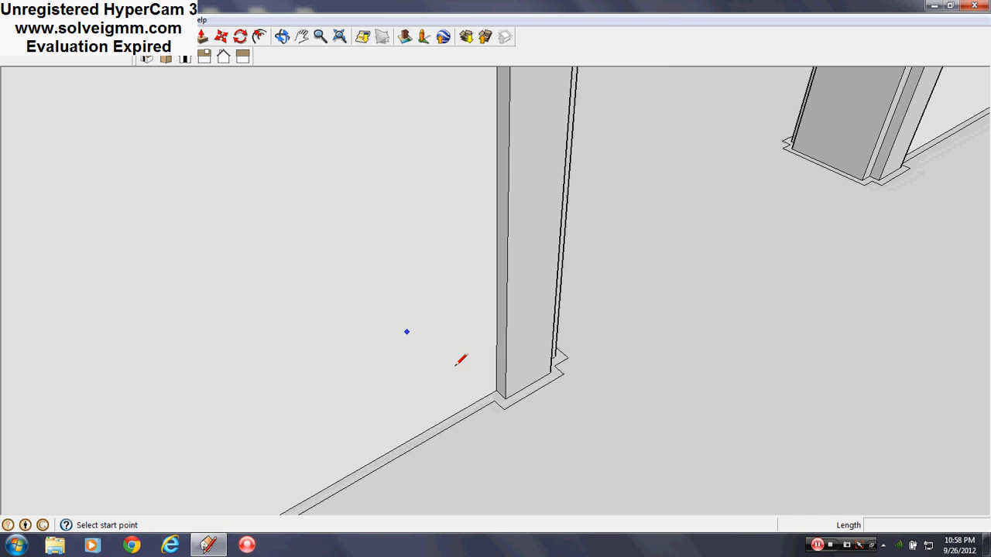
scroll(458, 364, up, 4)
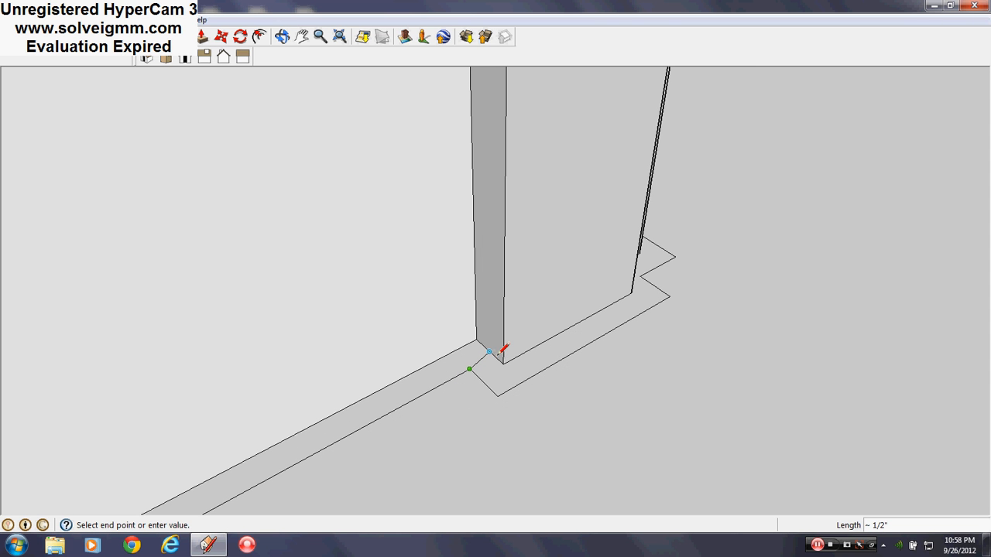
scroll(482, 372, up, 2)
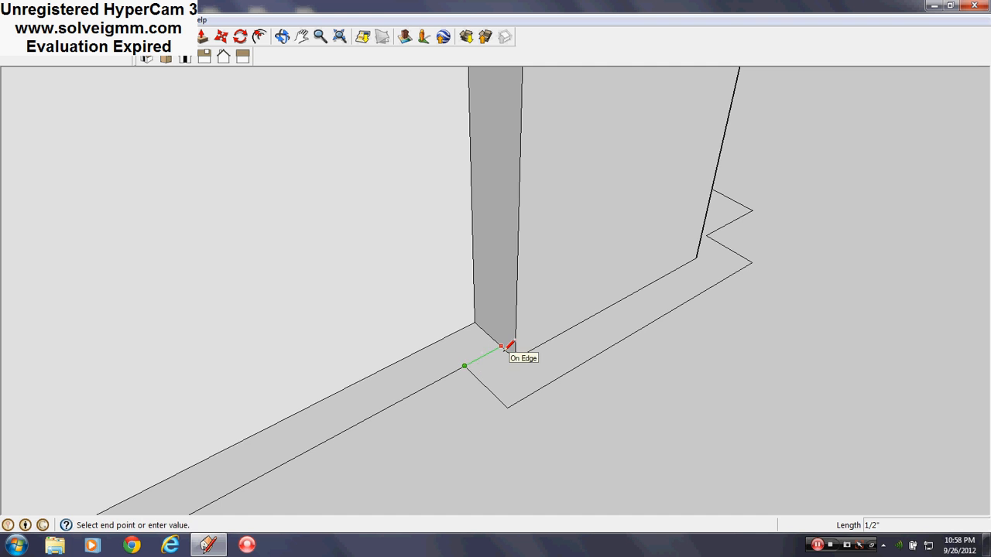
scroll(438, 385, down, 4)
middle_drag(805, 158, 464, 209)
mouse_move(888, 264)
middle_down()
mouse_move(507, 385)
mouse_move(544, 371)
mouse_move(469, 332)
middle_up()
scroll(472, 328, up, 2)
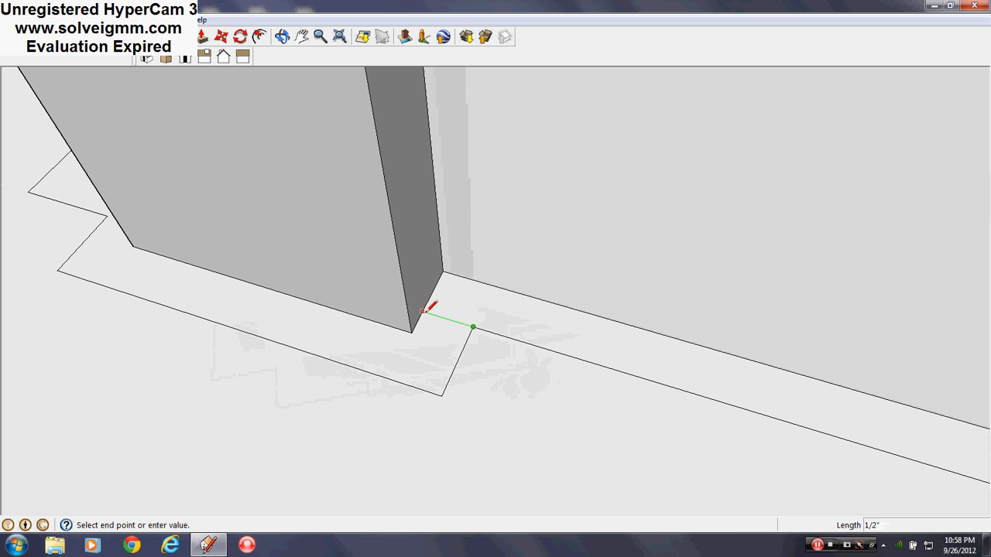
- Extend the wall offset lines to the door trims on the other side of the neighbouring doorway
scroll(463, 347, down, 5)
middle_drag(18, 280, 595, 323)
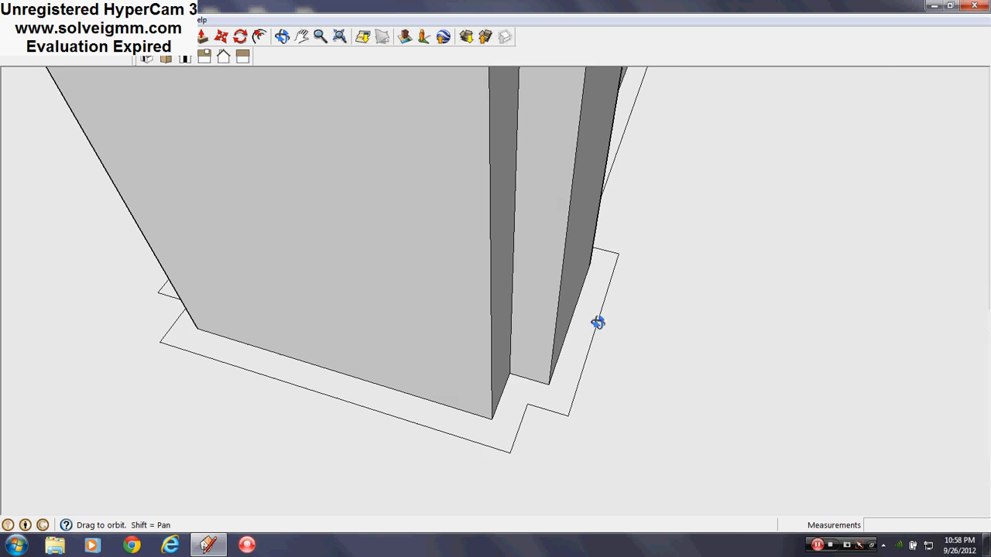
scroll(440, 409, up, 6)
middle_drag(354, 360, 619, 307)
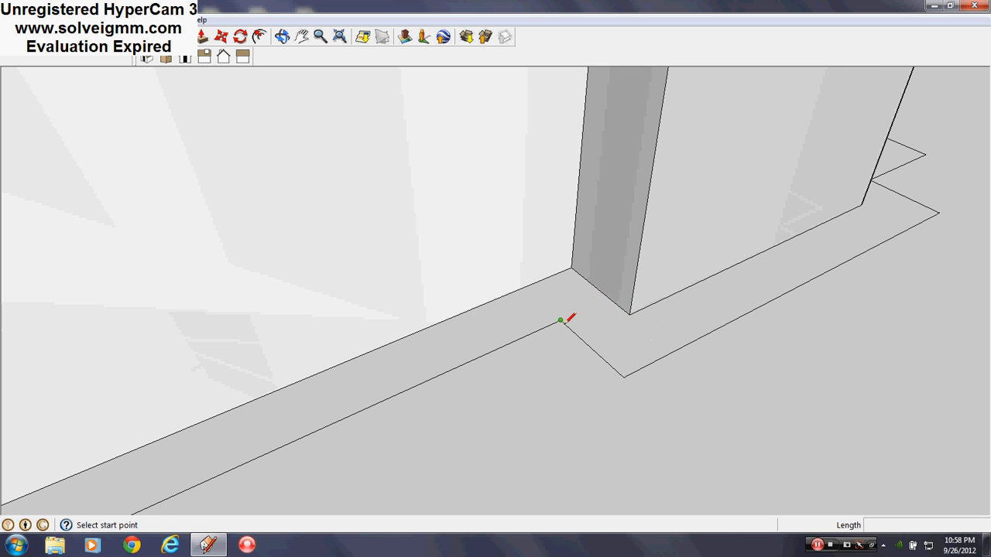
click(609, 298)
scroll(460, 376, down, 3)
mouse_move(844, 240)
middle_down()
mouse_move(440, 480)
mouse_move(700, 319)
mouse_move(454, 389)
middle_up()
scroll(700, 329, up, 4)
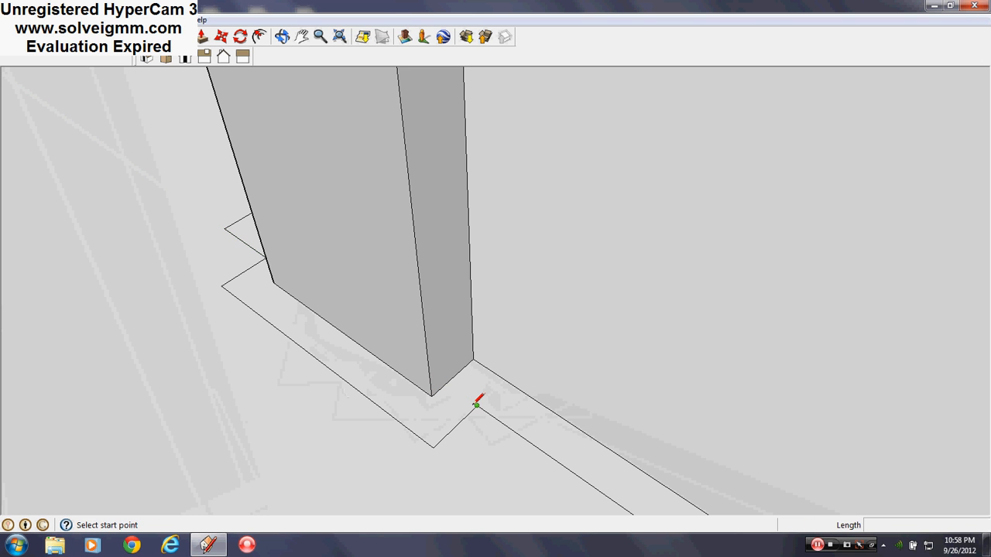
- Erase the short segments joining the wall offset to the trim outline at the first two trim corners of this doorway
right_click(455, 430)
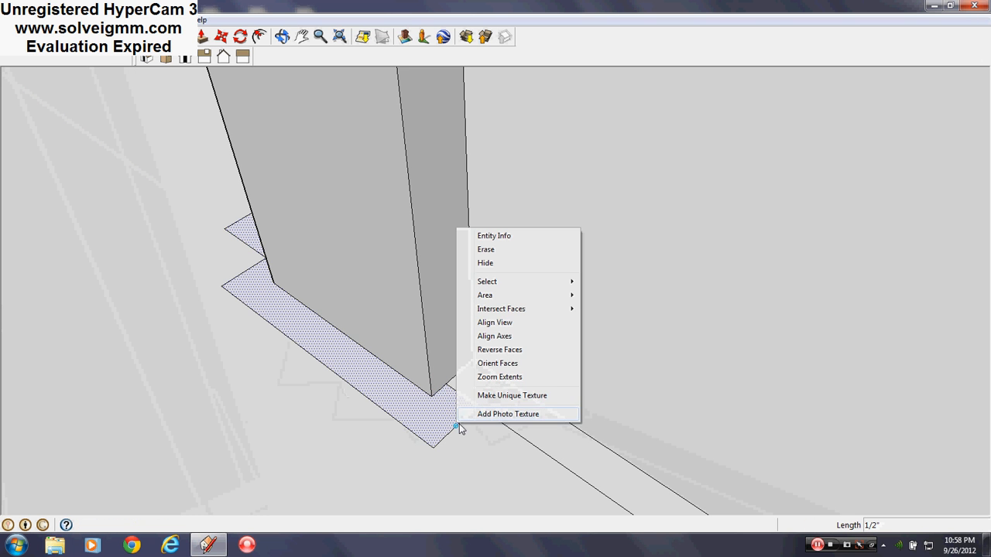
click(449, 435)
right_click(451, 431)
click(477, 349)
scroll(530, 465, down, 2)
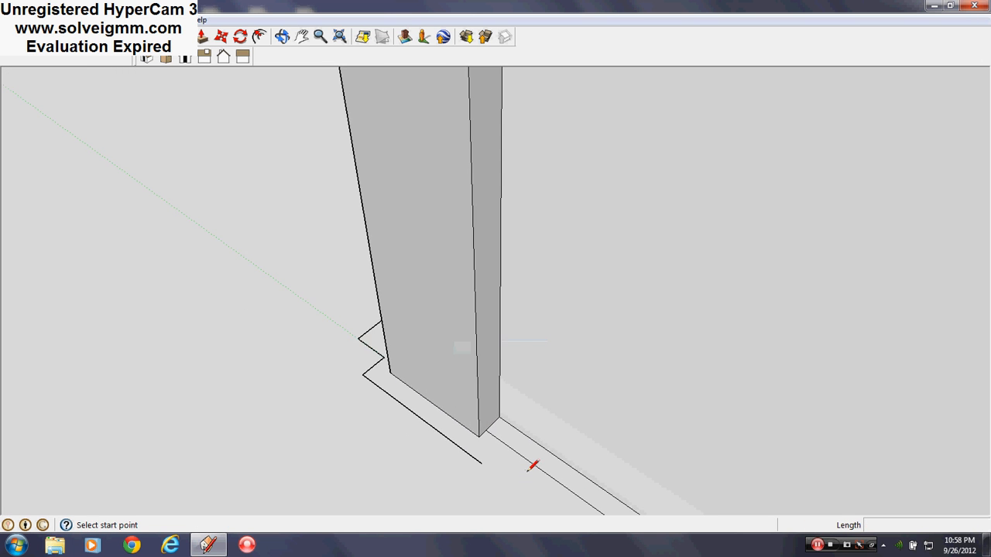
mouse_move(531, 464)
middle_down()
mouse_move(516, 387)
mouse_move(377, 278)
mouse_move(540, 346)
mouse_move(734, 357)
middle_up()
scroll(377, 278, up, 2)
right_click(381, 261)
click(401, 280)
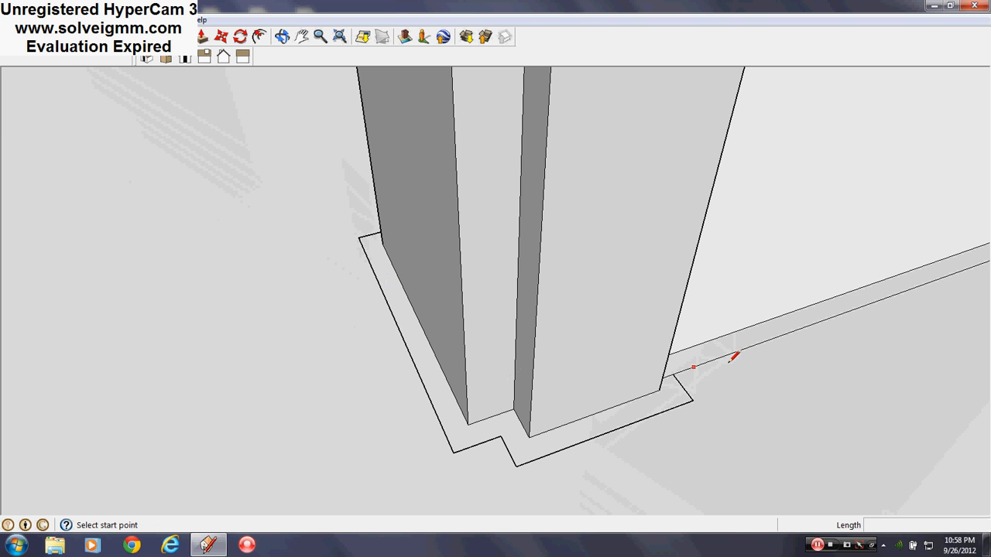
- Erase the joining segments between wall offset and trim outline at this doorway's remaining two trim corners
right_click(683, 385)
click(703, 403)
middle_drag(703, 403, 23, 184)
scroll(24, 184, up, 2)
right_click(30, 208)
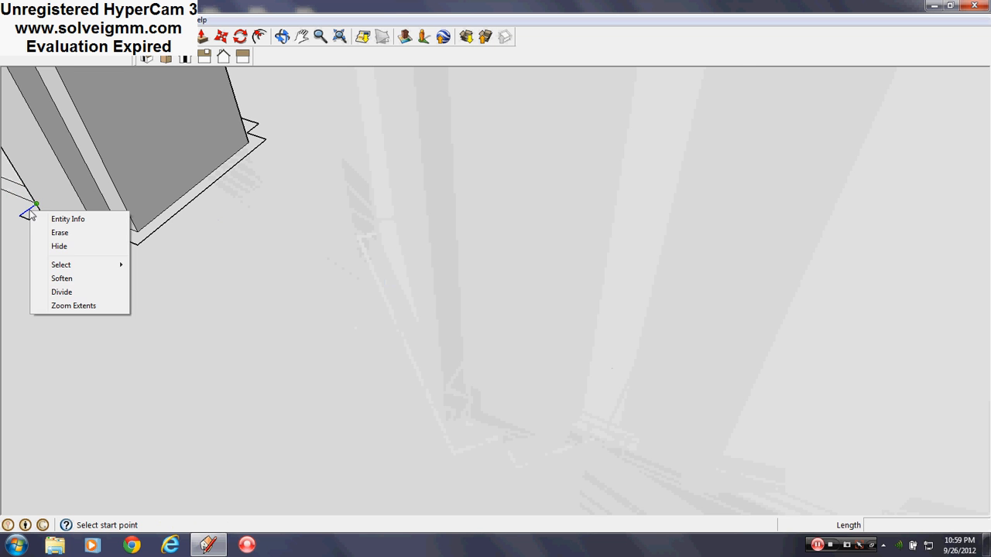
click(50, 232)
- Connect this doorway's leftover trim outlines with a line across the floor, then delete the whole connected set of edges
scroll(116, 190, down, 3)
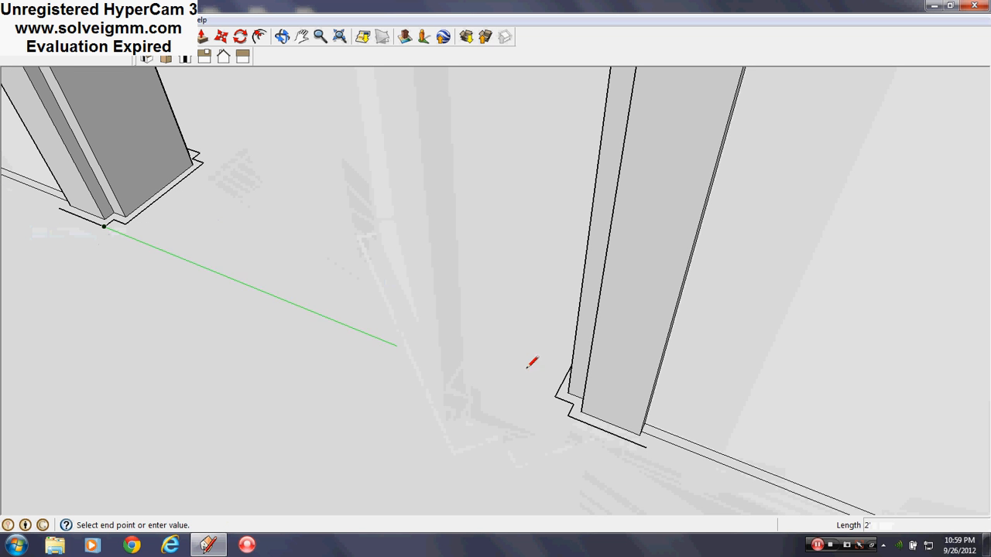
click(574, 404)
right_click(574, 404)
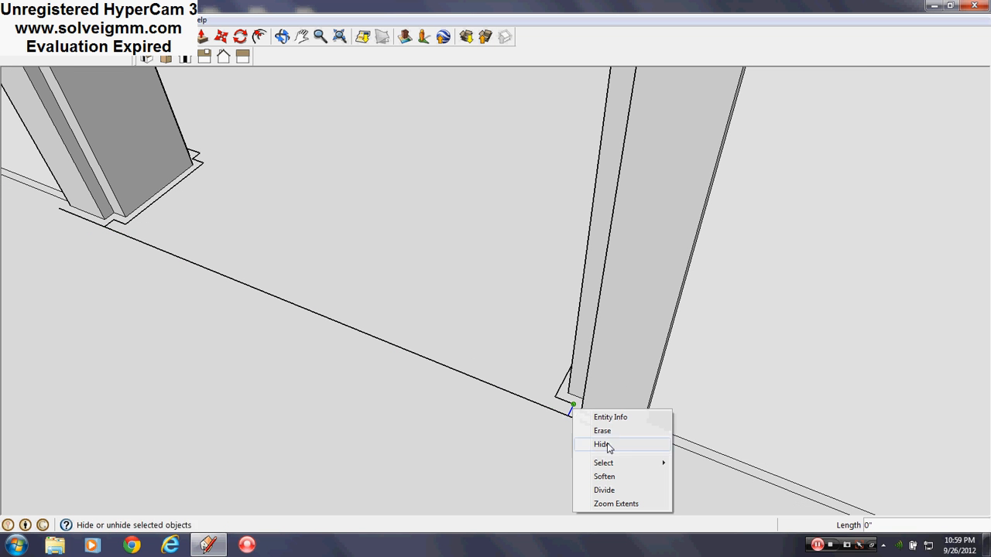
mouse_move(570, 459)
click(689, 475)
middle_drag(703, 471, 593, 348)
key(Delete)
- Draw a 2' 6" line on the floor across the hallway doorway from one jamb to the other
scroll(302, 361, up, 2)
scroll(593, 348, up, 2)
middle_drag(554, 312, 421, 356)
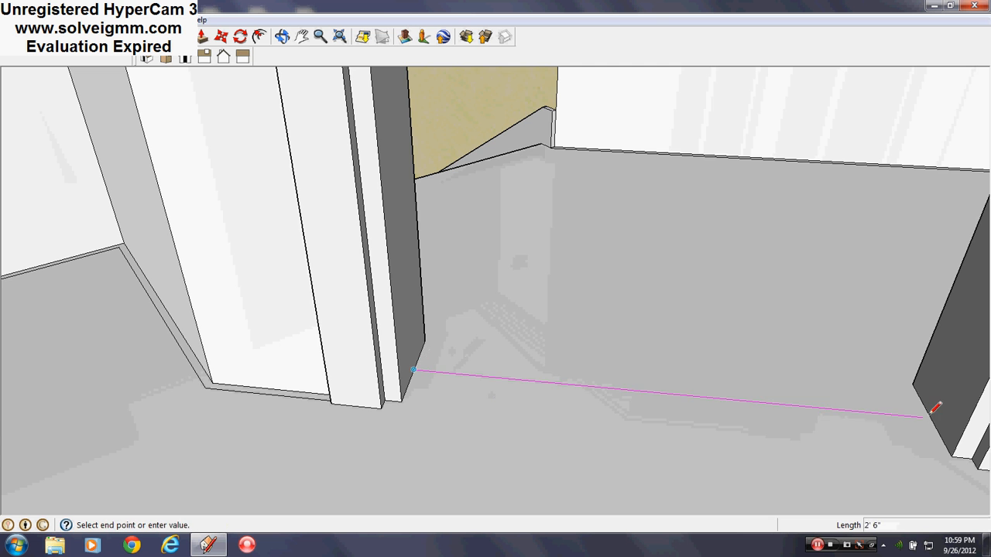
- Push/pull the 1/2" floor strip along the angled room walls up 4" to form a baseboard
middle_drag(351, 344, 715, 416)
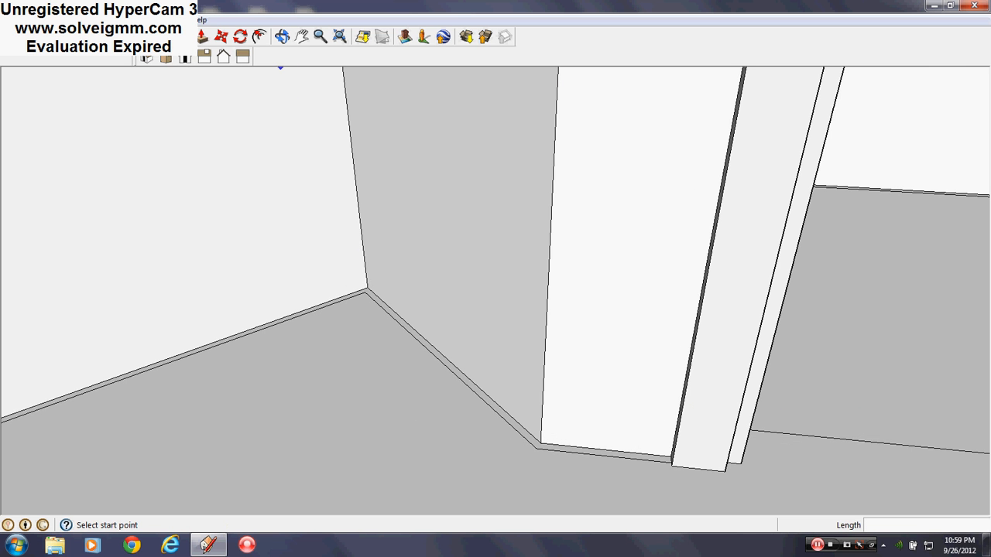
click(203, 37)
click(458, 382)
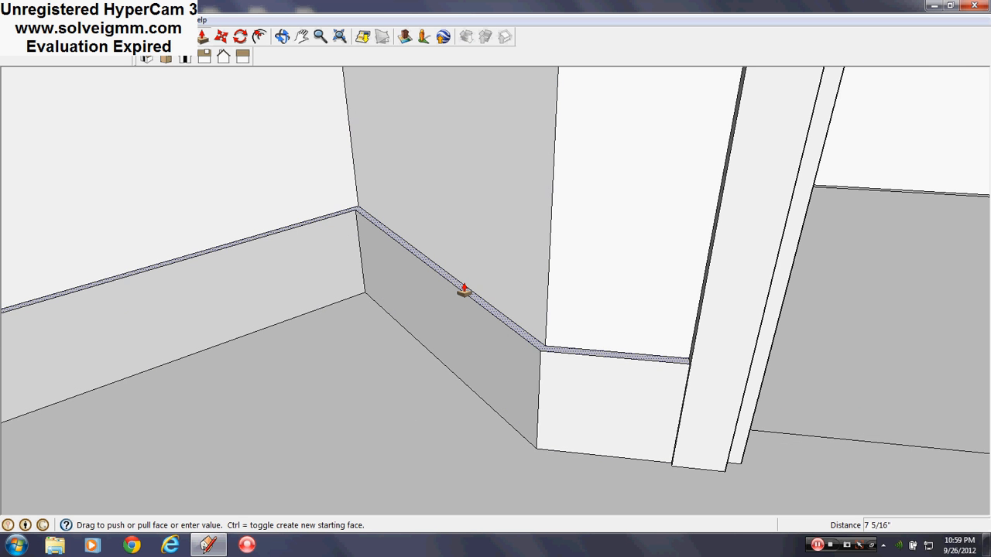
text(4)
key(Return)
- Repeat the baseboard extrusion on the strip beyond the hallway doorway and on the strip in the adjoining small room
middle_drag(462, 287, 568, 443)
double_click(548, 466)
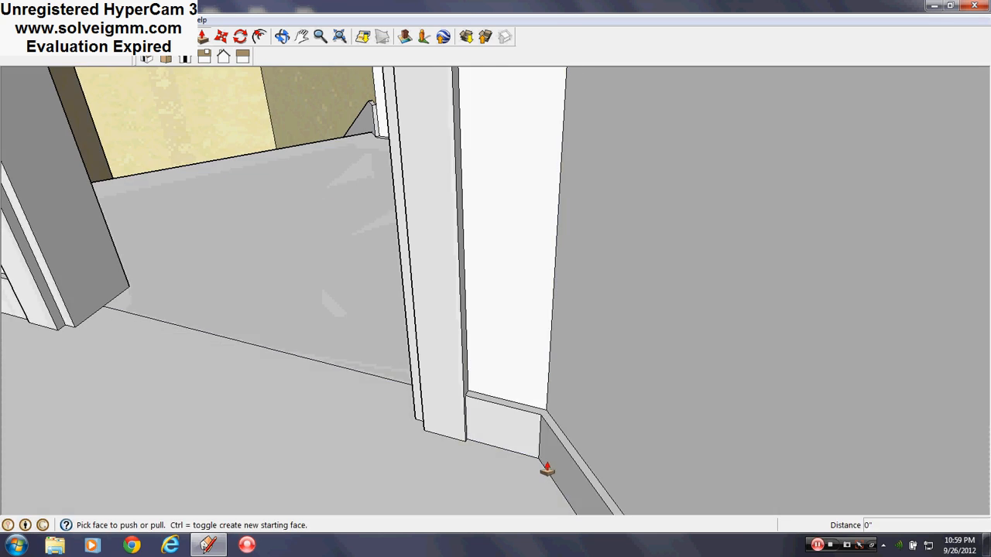
scroll(537, 453, down, 4)
shift+middle_drag(85, 392, 453, 380)
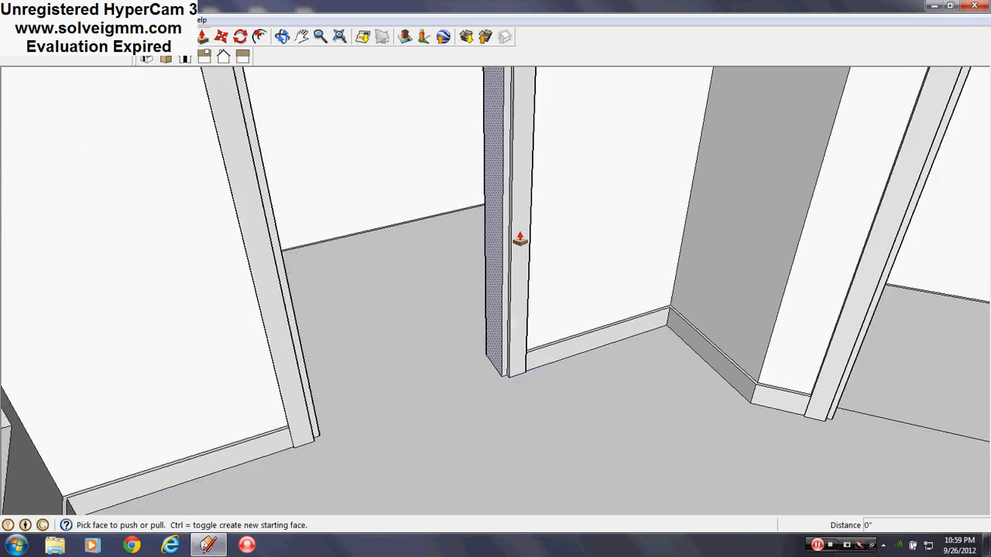
scroll(405, 226, up, 6)
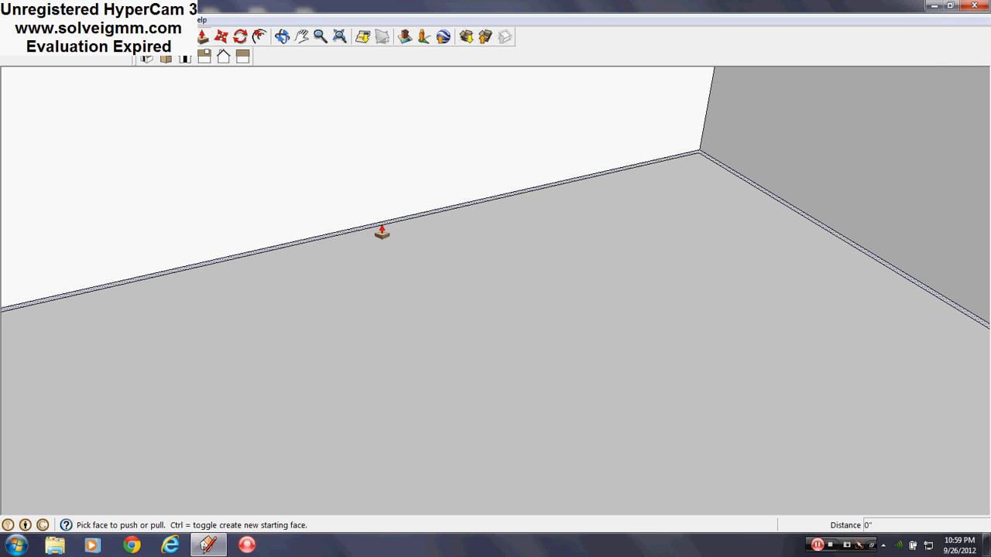
scroll(384, 232, down, 8)
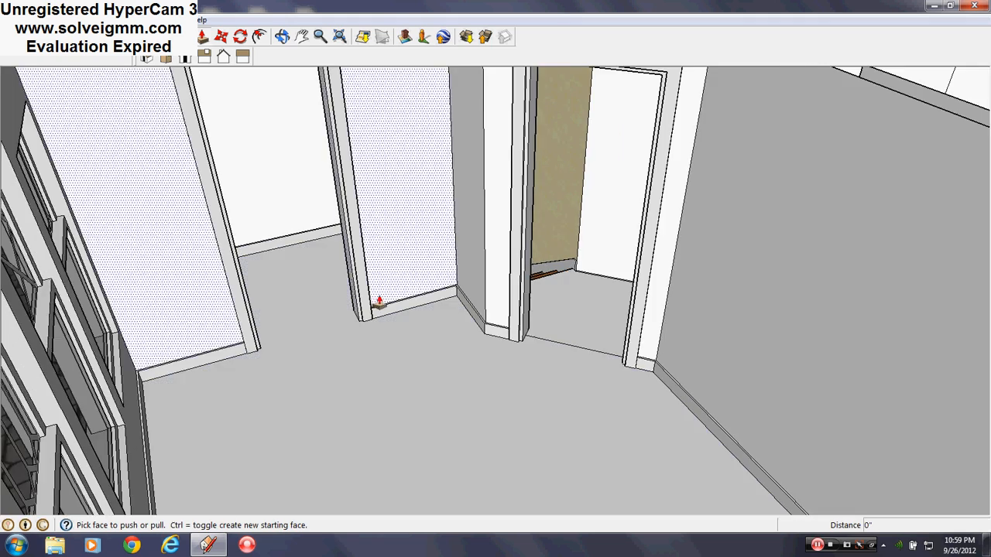
scroll(379, 303, down, 5)
middle_drag(317, 283, 414, 328)
scroll(415, 328, down, 3)
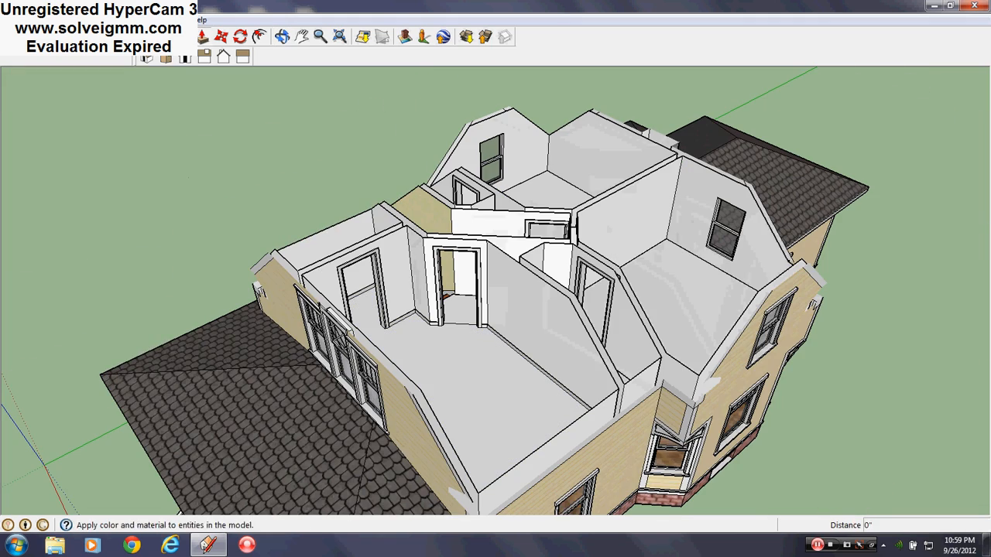
- Sample the Wood_Floor_Dark material from the stairwell floor and paint the floor of the triple-window room with it
click(203, 36)
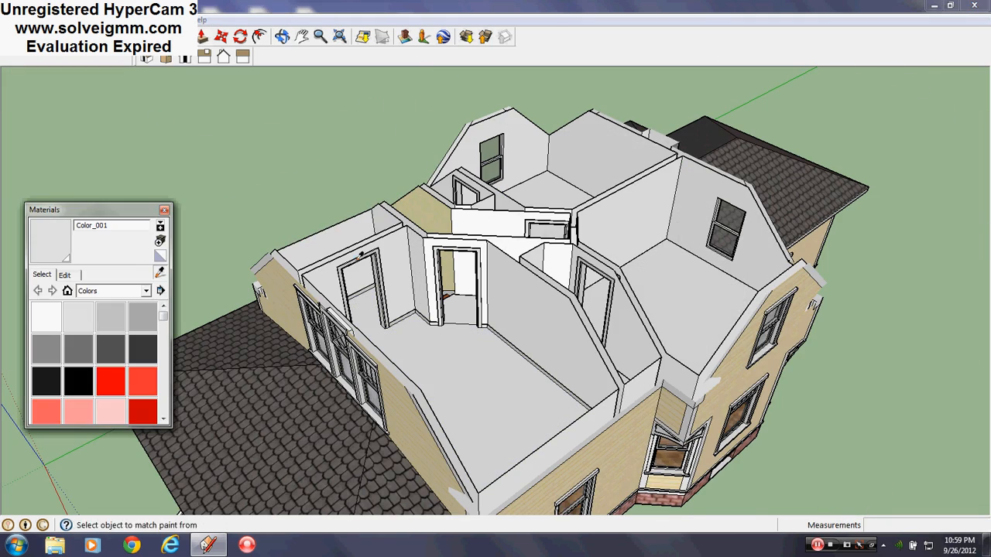
middle_drag(359, 256, 983, 453)
scroll(580, 368, up, 8)
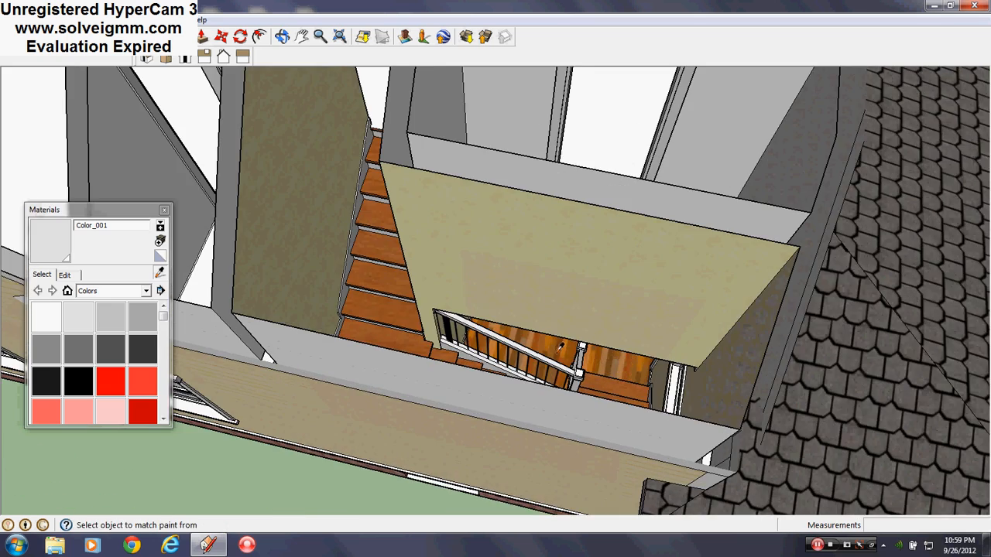
click(559, 349)
scroll(512, 391, down, 5)
click(569, 167)
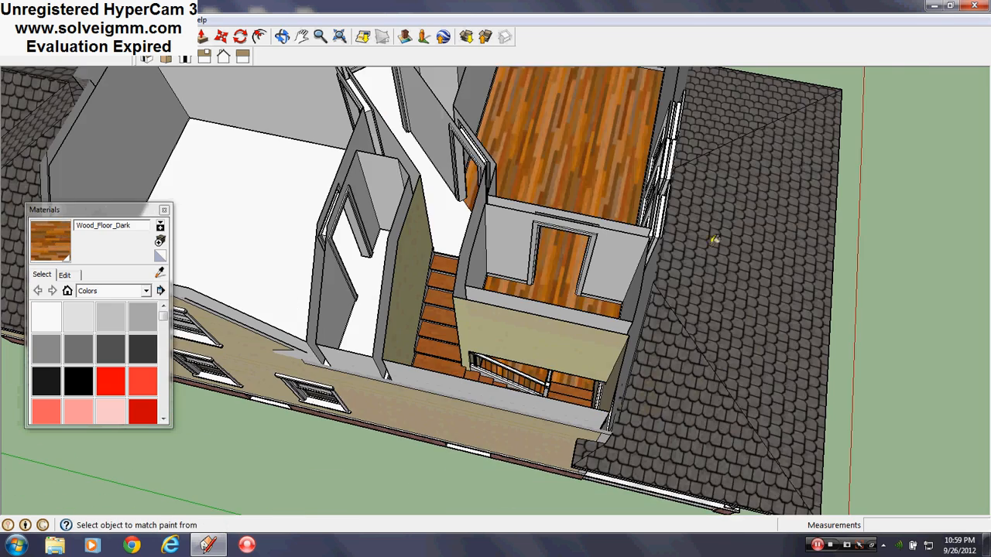
- Sample the yellow Material1 from the stairwell wall and paint the triple-window room's interior walls around both doorways with it
middle_drag(690, 264, 160, 274)
middle_drag(681, 325, 497, 151)
scroll(564, 204, up, 3)
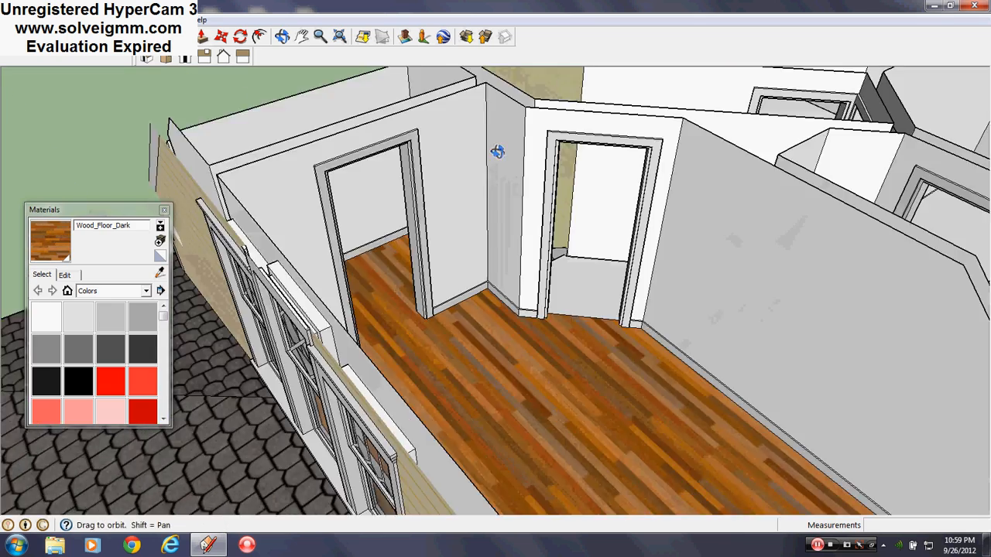
scroll(444, 378, down, 4)
scroll(443, 378, up, 3)
middle_drag(443, 378, 202, 147)
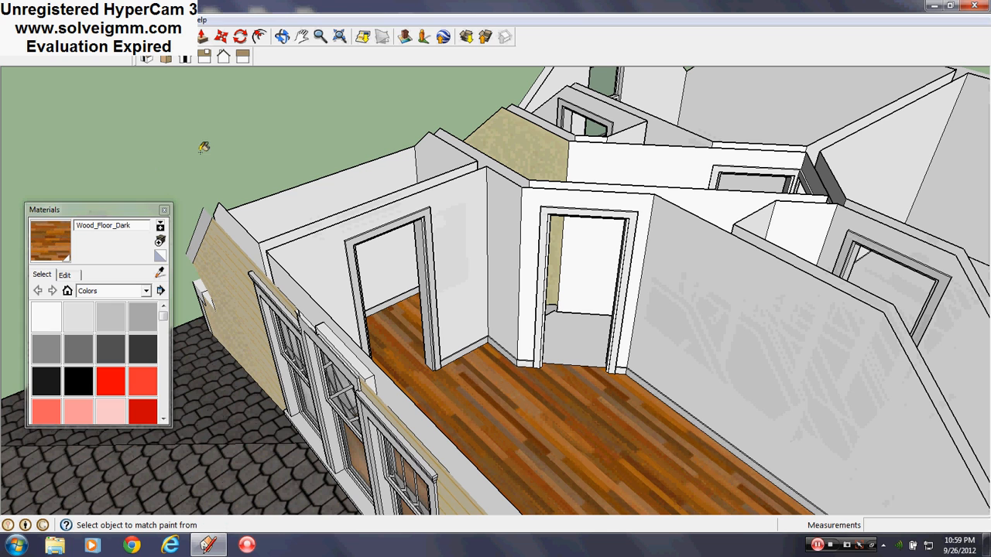
click(161, 275)
click(522, 165)
click(472, 193)
click(512, 207)
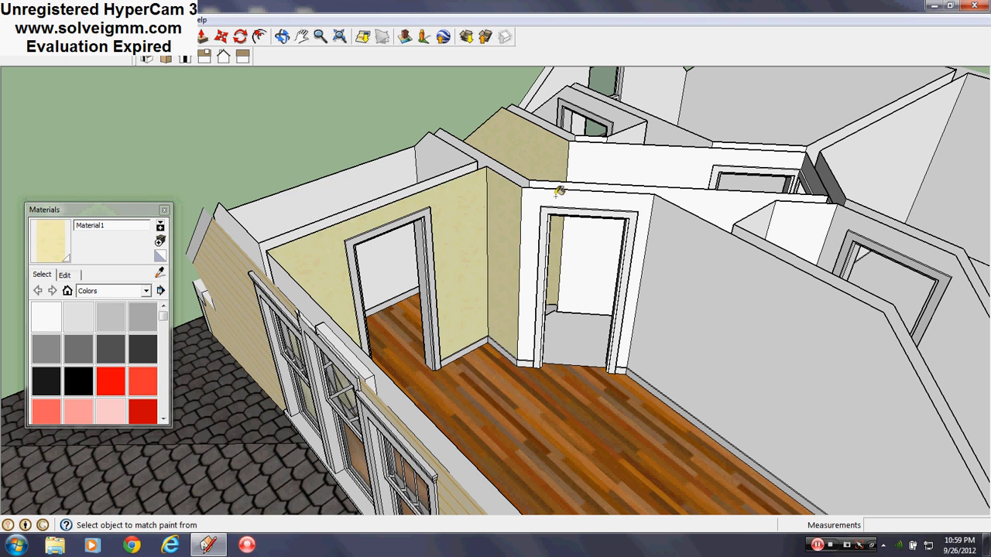
click(555, 196)
click(703, 233)
- Paint the unpainted walls inside the small adjoining room with Material1
scroll(384, 187, up, 4)
middle_drag(384, 187, 593, 225)
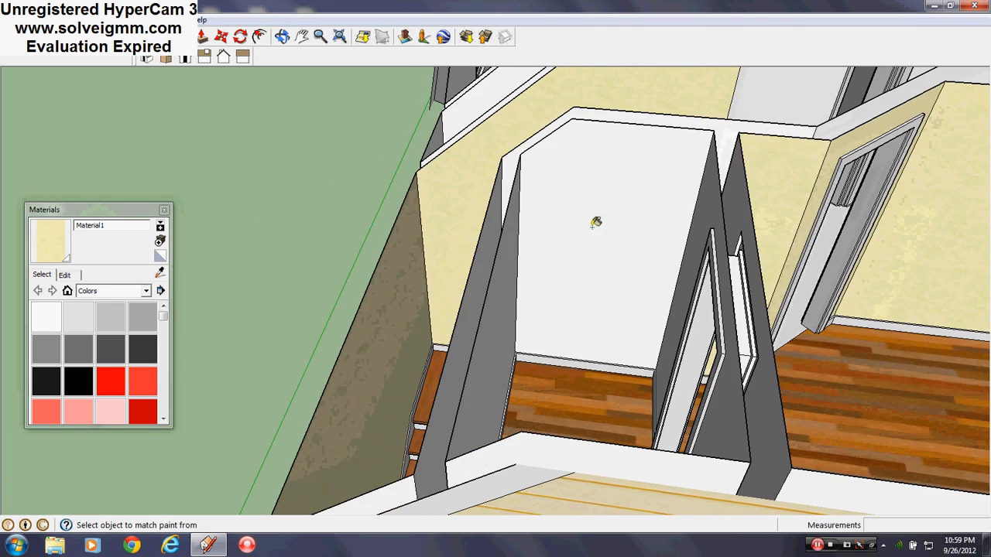
scroll(462, 224, down, 3)
mouse_move(462, 223)
middle_down()
mouse_move(526, 317)
mouse_move(500, 274)
mouse_move(457, 295)
mouse_move(495, 281)
mouse_move(469, 281)
mouse_move(407, 371)
mouse_move(492, 414)
mouse_move(752, 371)
middle_up()
scroll(457, 294, up, 5)
click(468, 280)
click(416, 297)
- Paint the small adjoining room's remaining walls, including the one around its doorway, with Material1 and close the materials window
scroll(417, 297, down, 3)
scroll(492, 412, down, 6)
scroll(425, 387, down, 4)
middle_drag(425, 387, 855, 342)
scroll(855, 342, up, 4)
click(857, 305)
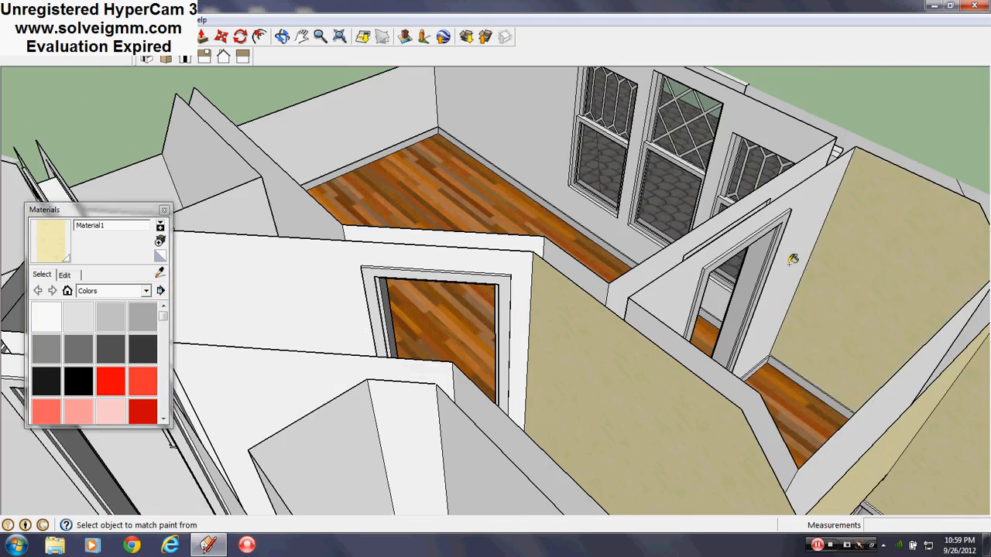
click(790, 263)
middle_drag(790, 263, 346, 227)
scroll(676, 374, down, 4)
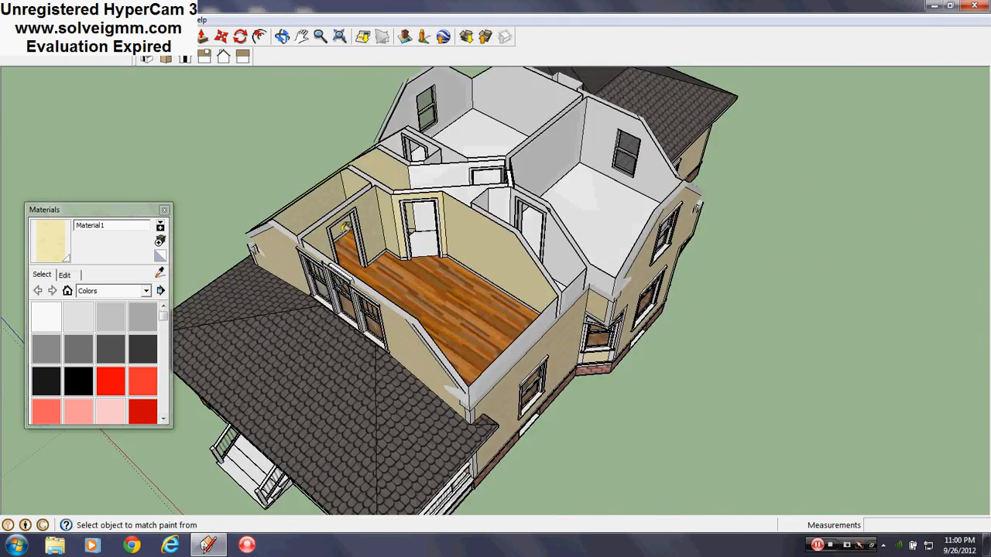
scroll(346, 227, up, 4)
middle_drag(495, 241, 503, 215)
scroll(413, 299, up, 3)
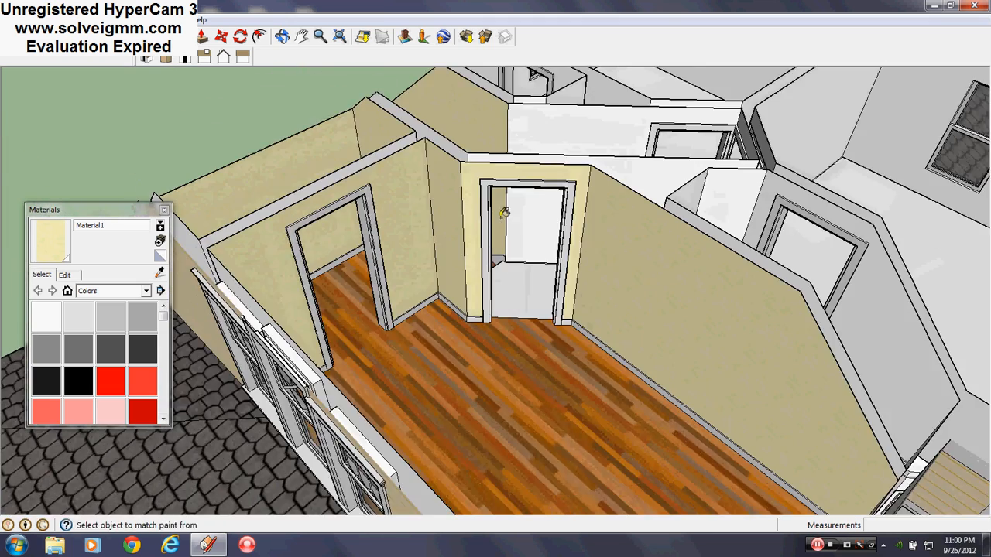
scroll(503, 212, up, 2)
click(164, 211)
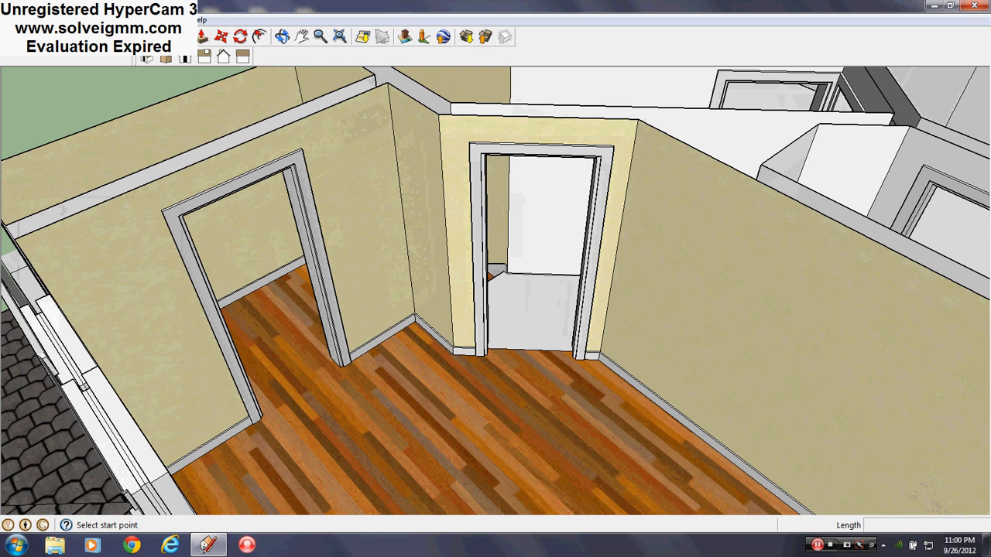
- Insert the existing Door component from the in-model components onto the wood floor near the hallway doorway
click(171, 20)
click(195, 80)
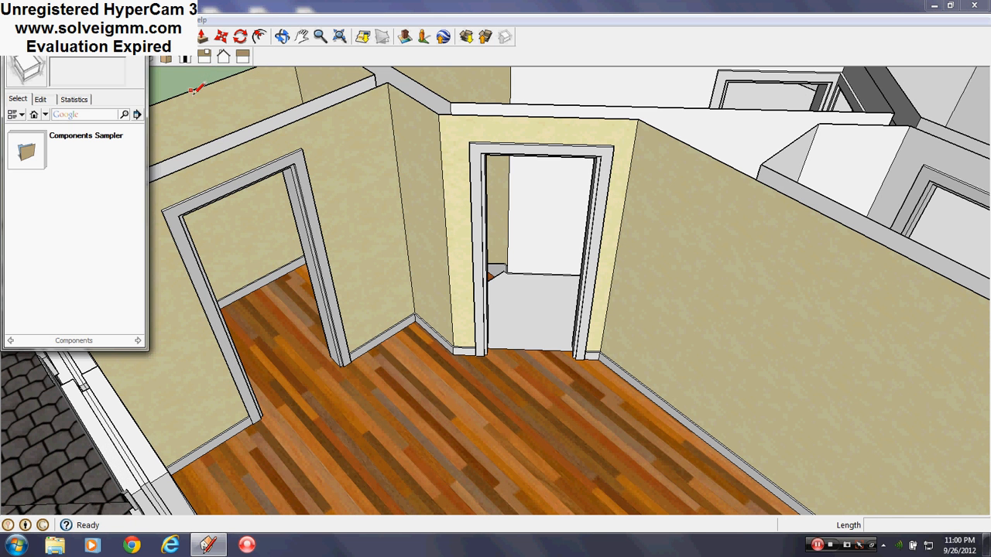
click(45, 114)
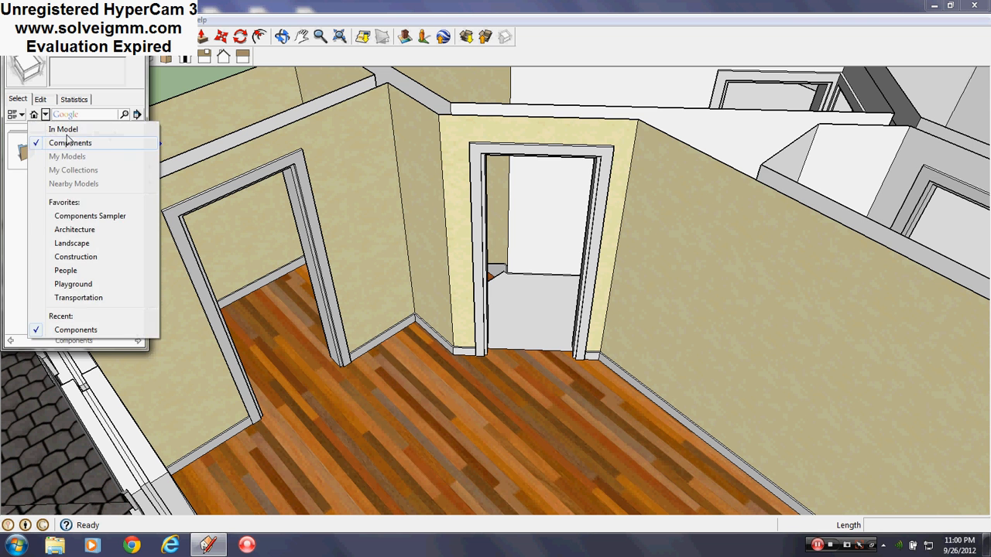
click(64, 127)
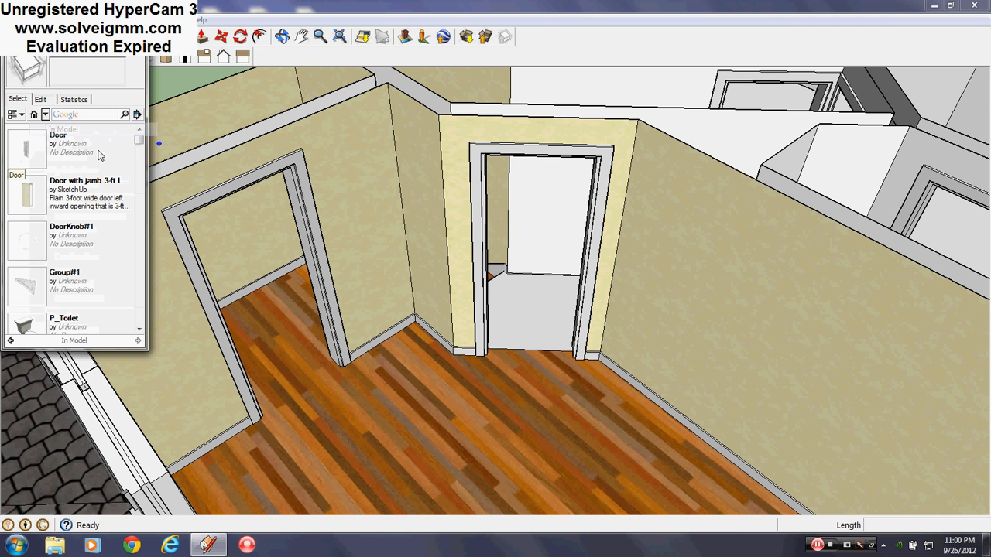
click(35, 149)
click(470, 361)
middle_drag(470, 360, 284, 177)
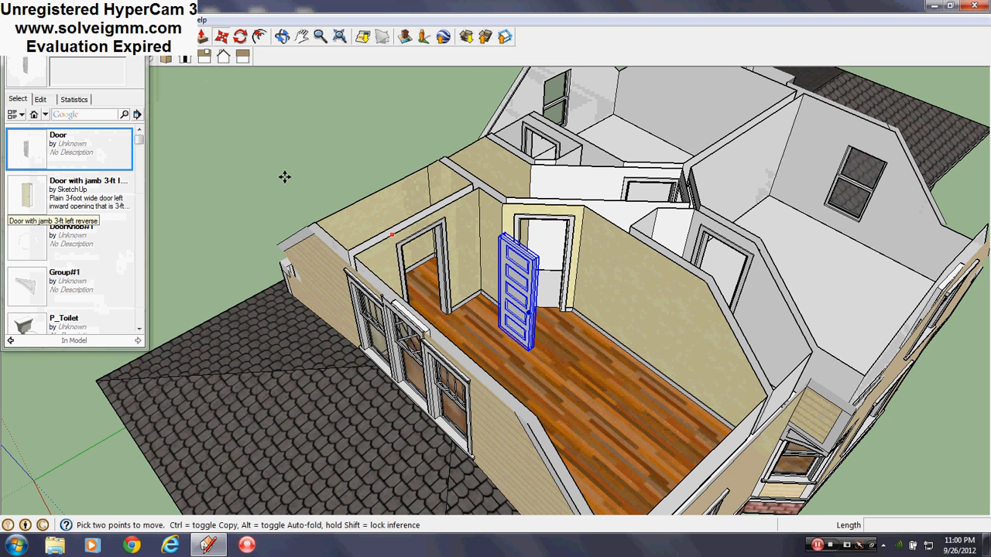
click(137, 35)
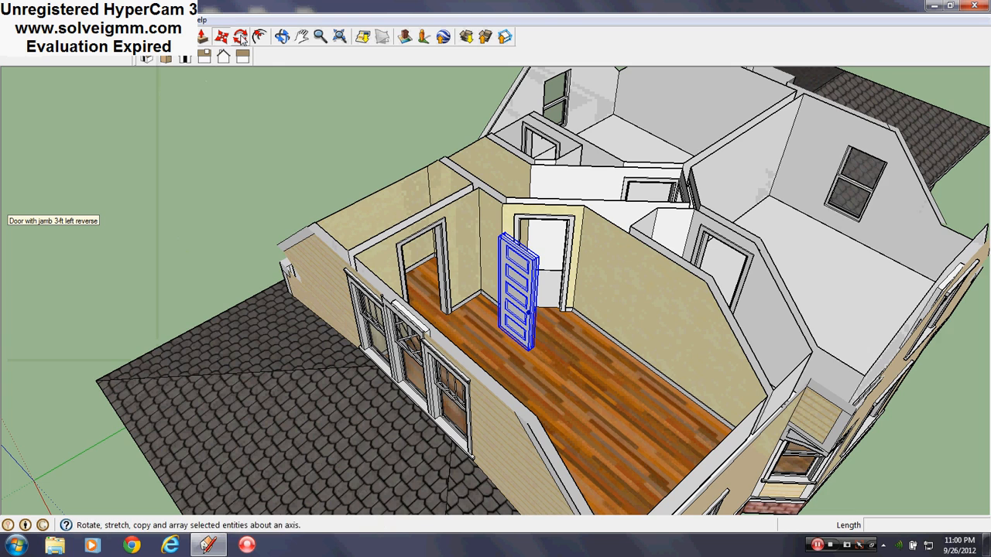
- Rotate the inserted door 90 degrees on the floor plane about its bottom corner
click(241, 37)
scroll(507, 341, up, 8)
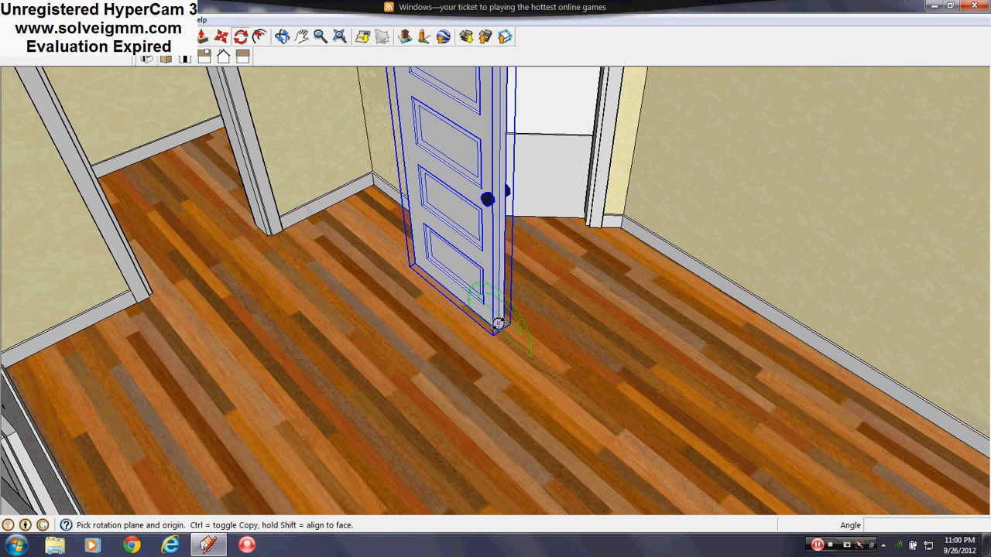
click(497, 332)
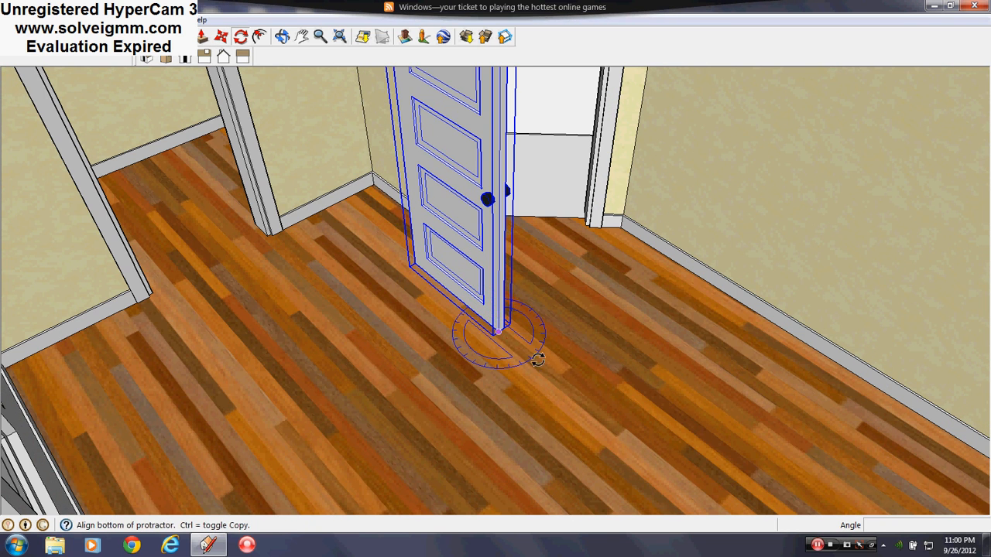
click(545, 370)
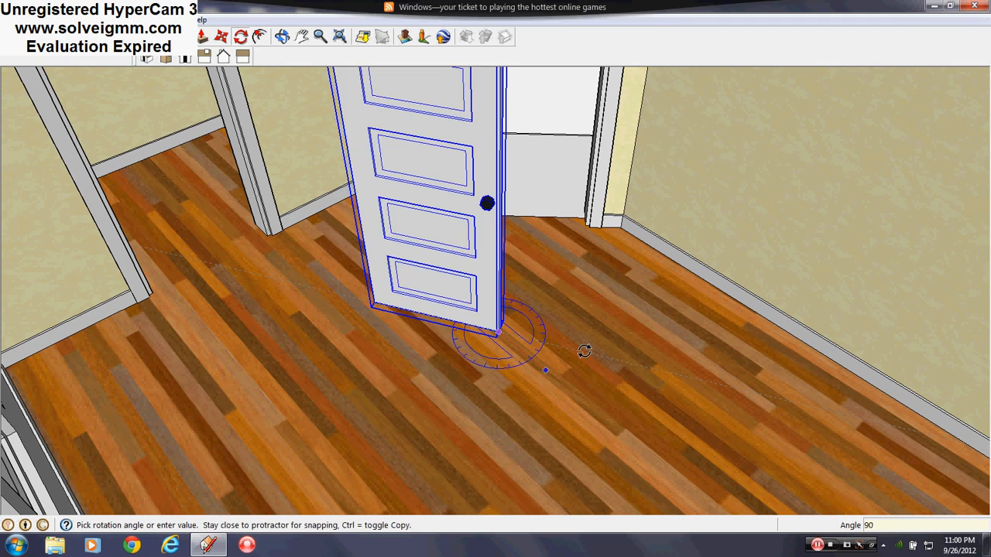
click(582, 344)
- Move the door by its bottom corner into the small adjoining room's doorway, against the jamb
key(m)
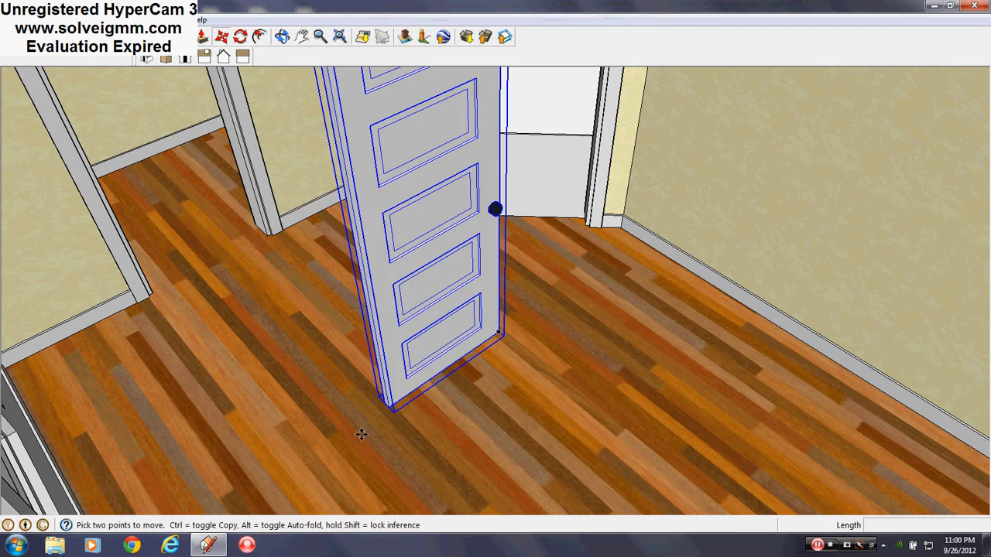
scroll(393, 407, up, 6)
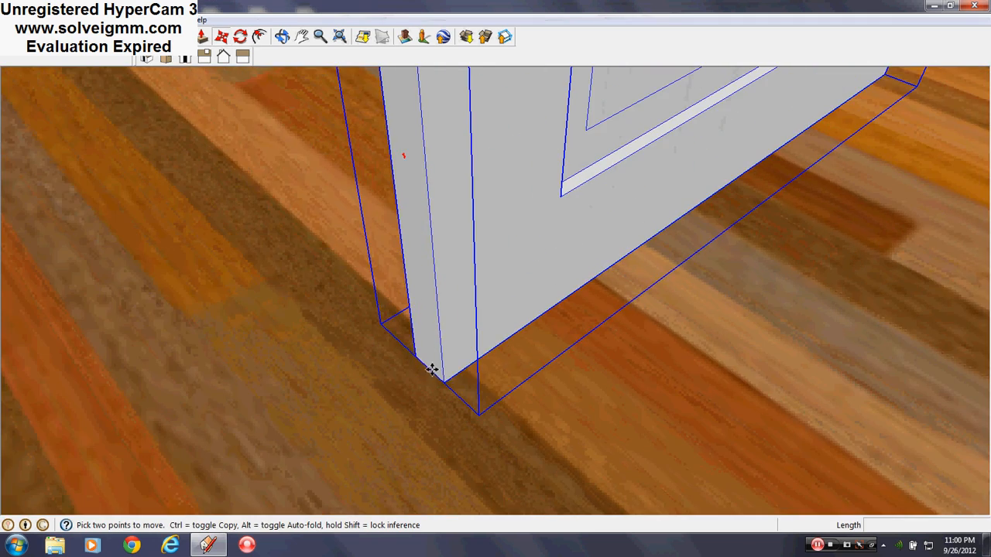
click(416, 357)
shift+middle_drag(106, 137, 957, 480)
scroll(394, 289, up, 2)
shift+middle_drag(338, 271, 555, 257)
scroll(472, 362, down, 2)
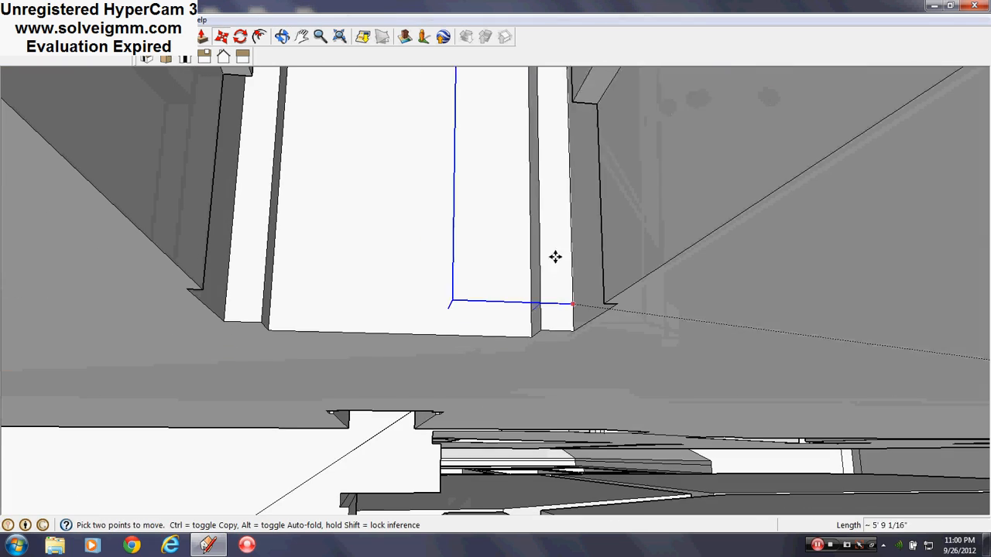
click(405, 334)
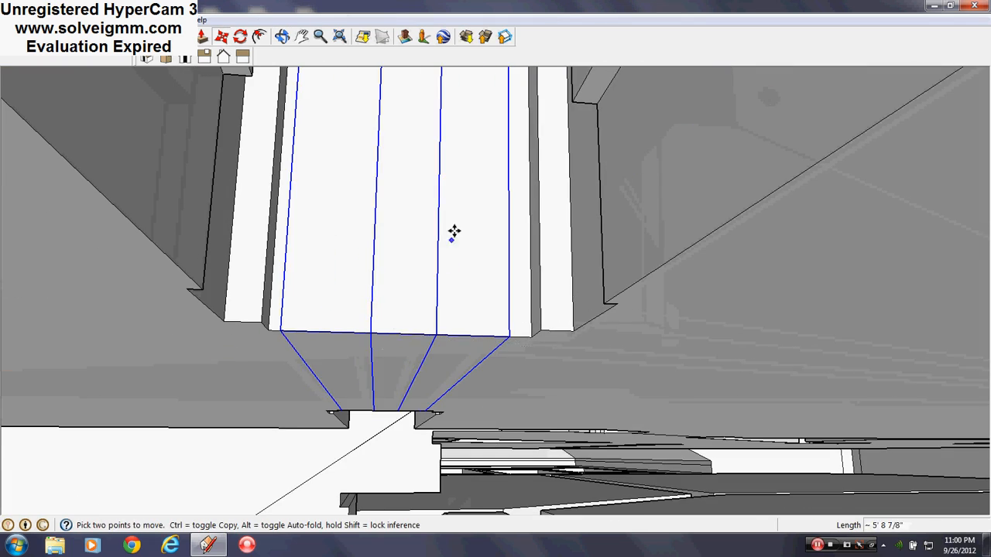
- Copy the placed door from the small room's doorway out into the open floor of the triple-window room
middle_drag(454, 233, 104, 553)
scroll(312, 428, down, 4)
scroll(318, 389, down, 6)
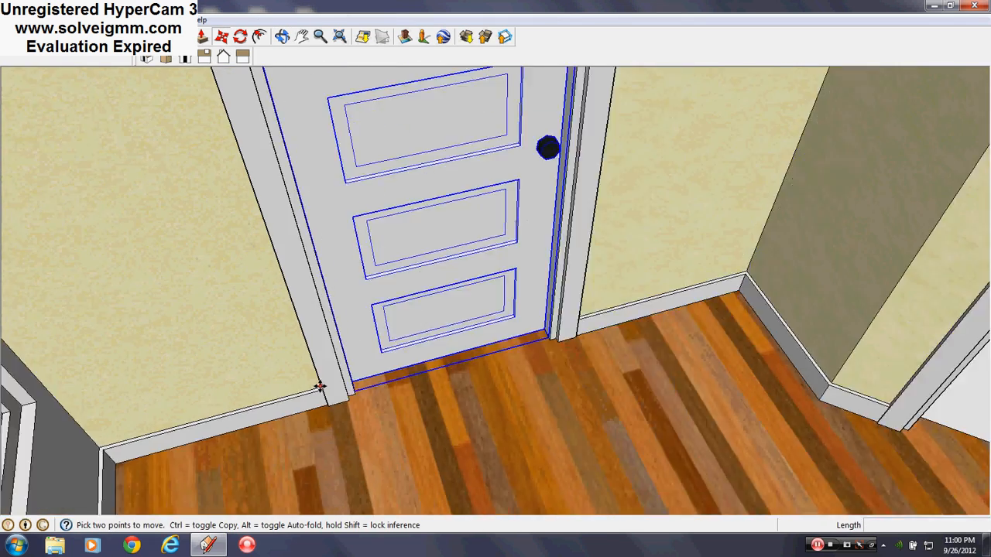
middle_drag(320, 387, 444, 387)
middle_drag(504, 411, 298, 261)
scroll(276, 189, up, 1)
scroll(299, 261, down, 4)
click(298, 263)
click(424, 324)
- Rotate the copied door horizontally about its top corner to suit the angled hallway doorway
scroll(424, 323, up, 5)
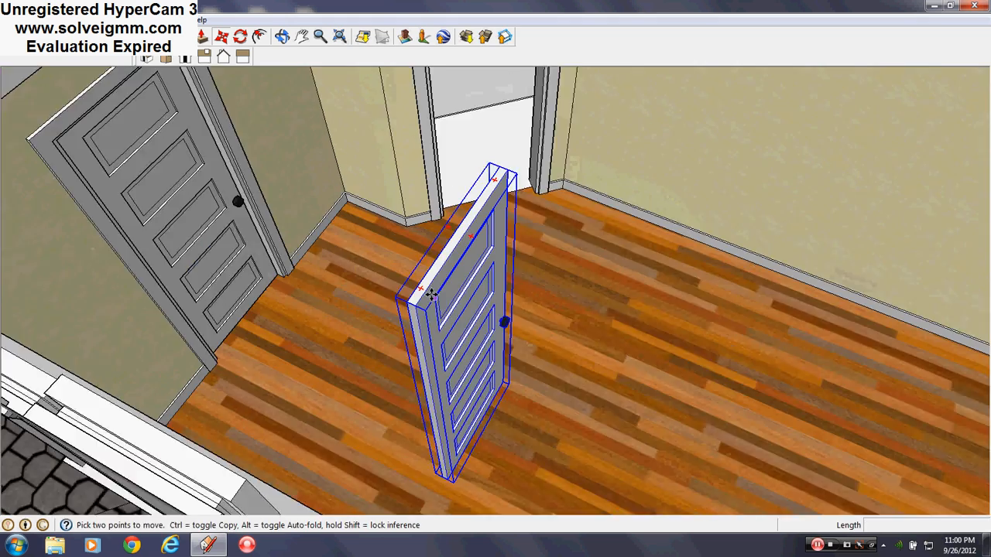
click(240, 36)
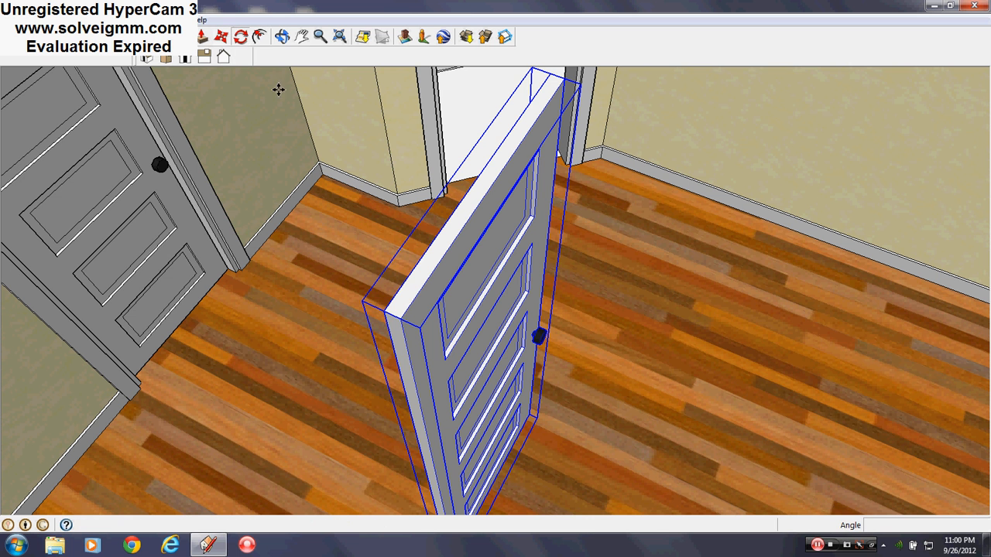
click(400, 316)
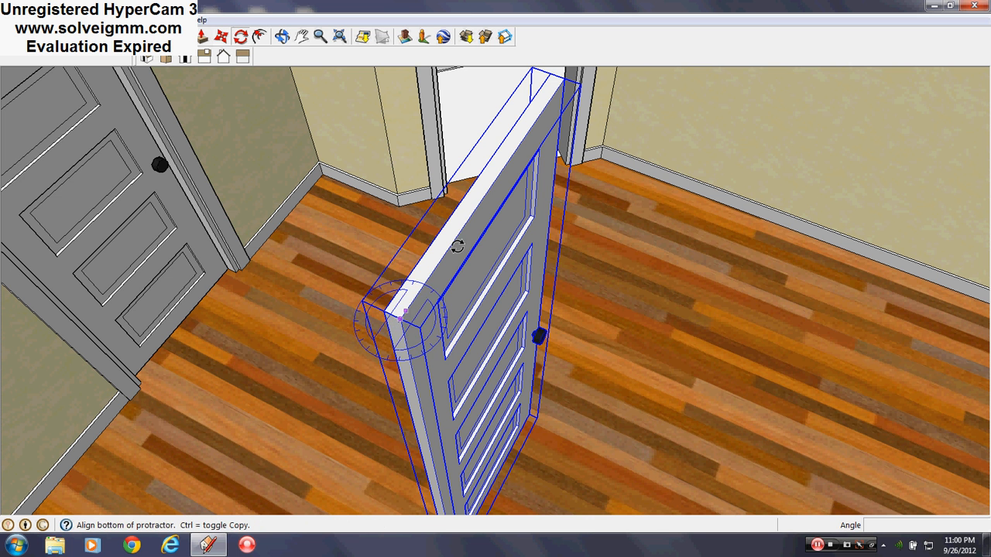
click(560, 79)
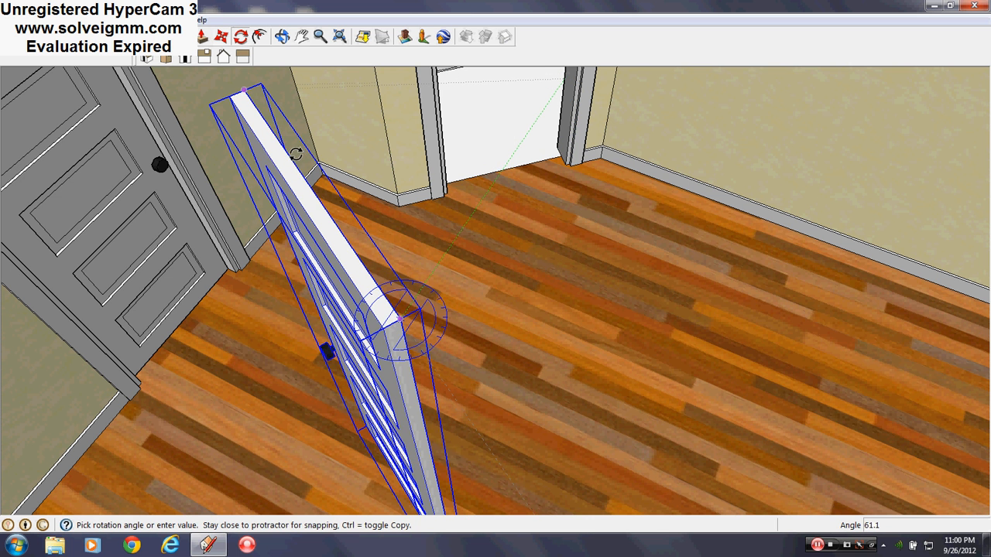
- Rotate the panelled door by 90 degrees and by a further 45 degrees about its hinge-side top corner
click(297, 156)
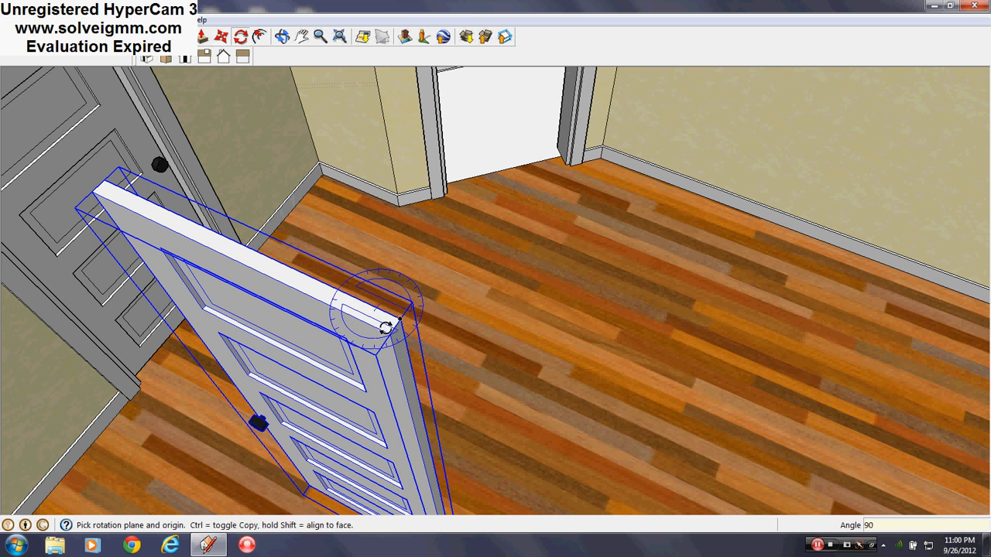
click(389, 331)
click(352, 316)
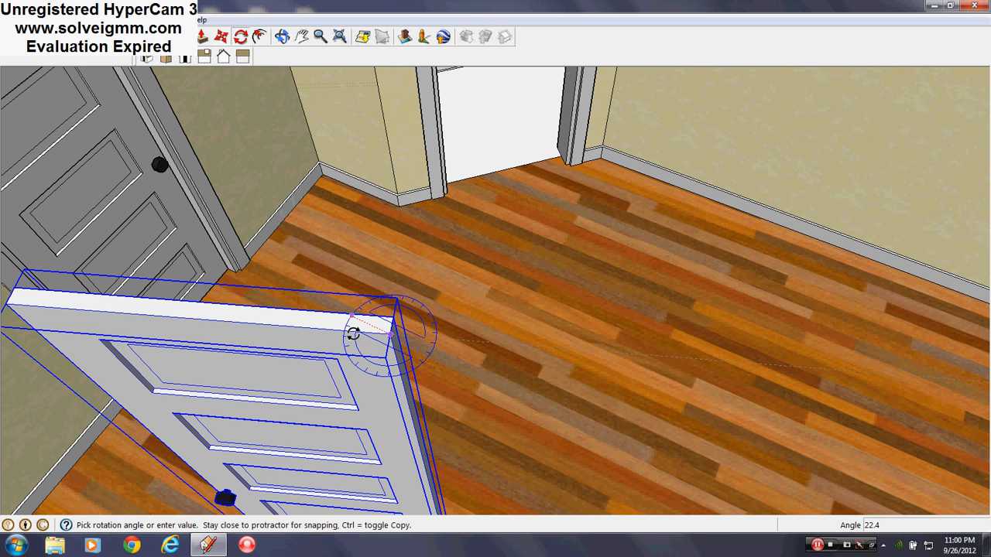
key(Return)
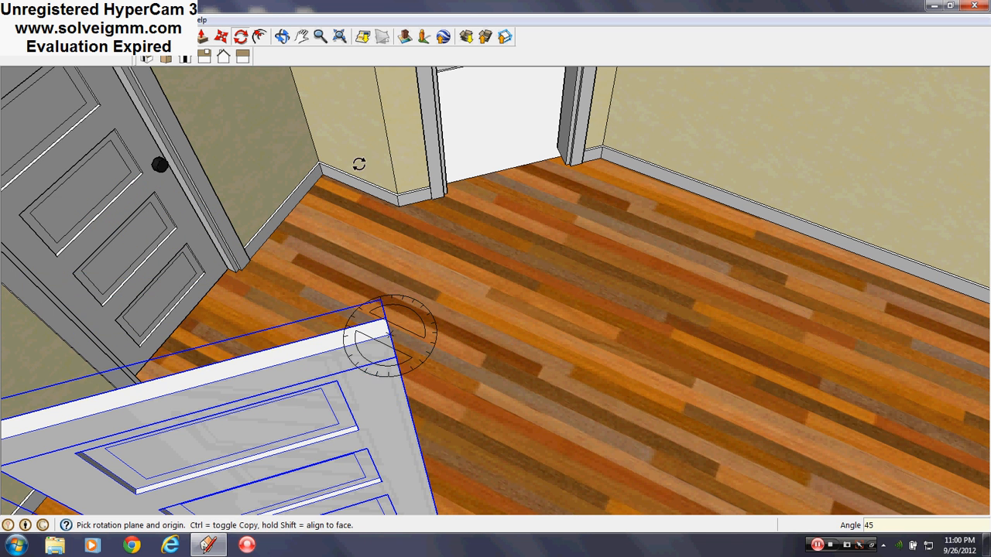
- Move the door by the bottom of its hinge-side edge into place at the doorway's jamb and clear the selection
key(m)
middle_drag(471, 420, 235, 313)
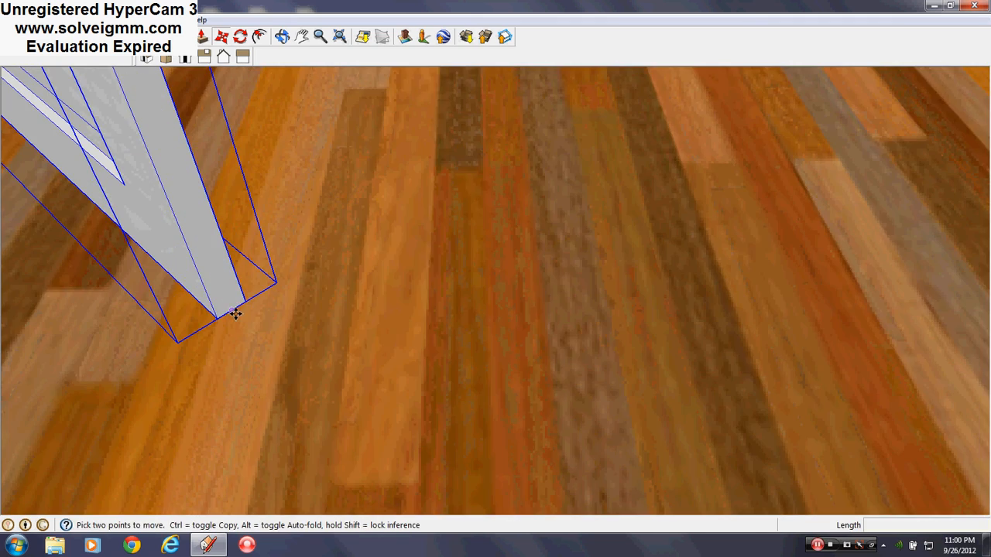
click(236, 312)
scroll(247, 348, down, 2)
middle_drag(763, 118, 364, 317)
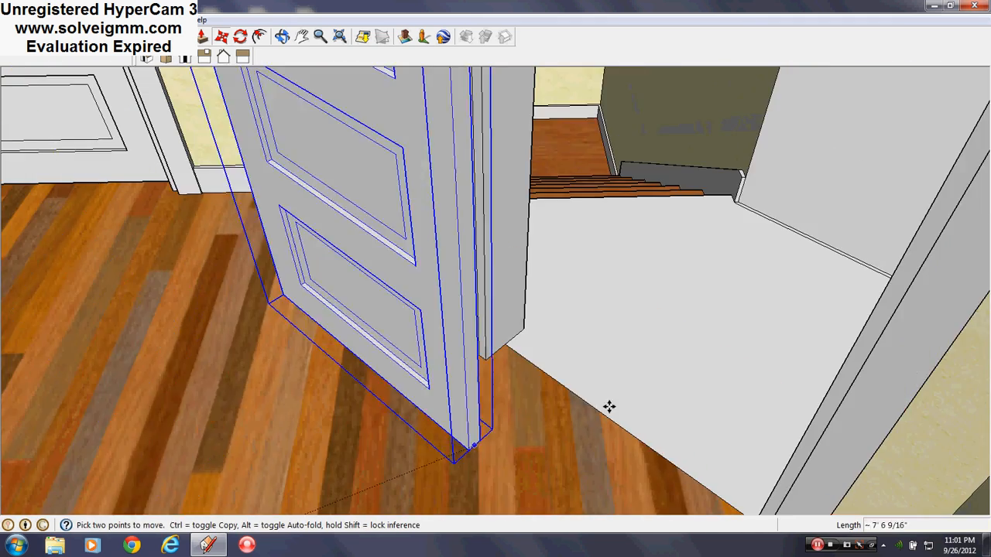
middle_drag(610, 407, 441, 267)
scroll(526, 391, up, 2)
middle_drag(526, 392, 380, 193)
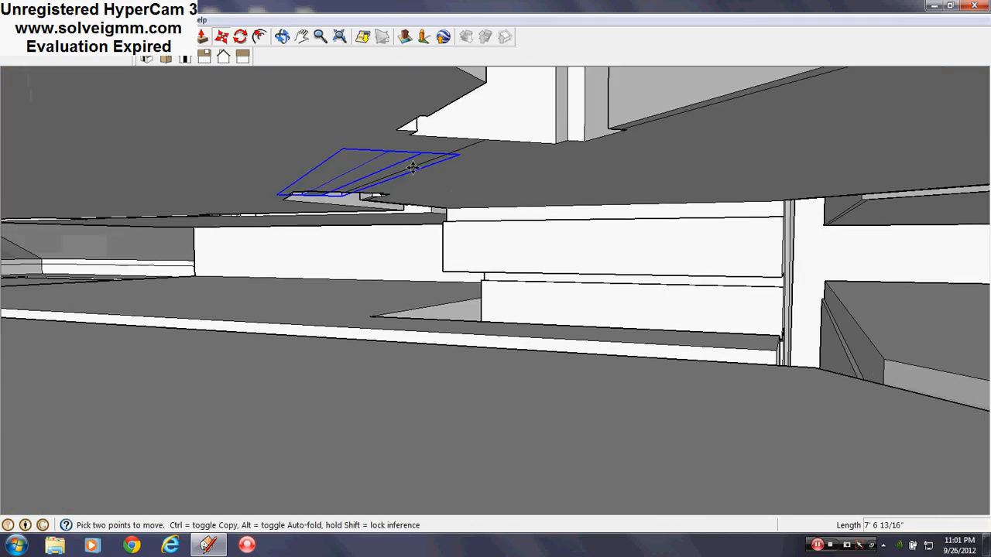
click(487, 137)
middle_drag(495, 147, 474, 249)
scroll(610, 367, down, 3)
scroll(496, 299, down, 7)
scroll(474, 249, down, 1)
key(ctrl+t)
- Paint the wood-floored room's unpainted white end wall and grey window wall with Material1
key(l)
middle_drag(505, 331, 343, 235)
middle_drag(507, 381, 255, 235)
scroll(247, 284, up, 3)
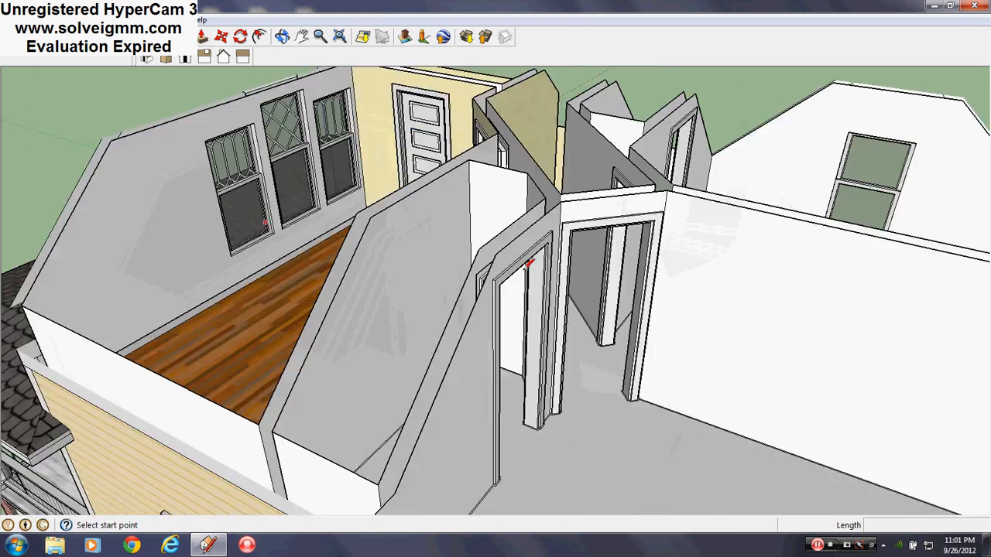
middle_drag(247, 284, 530, 219)
scroll(532, 215, up, 3)
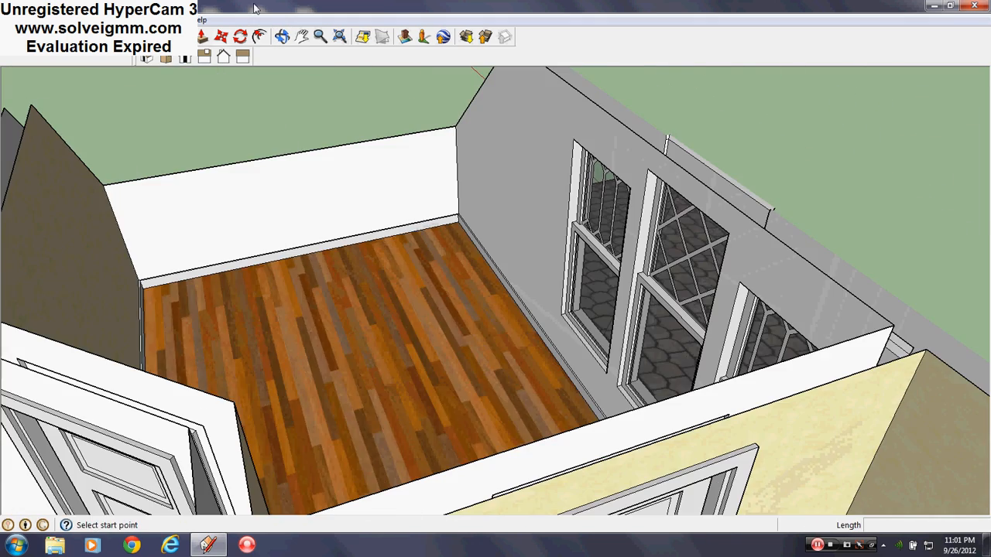
click(179, 36)
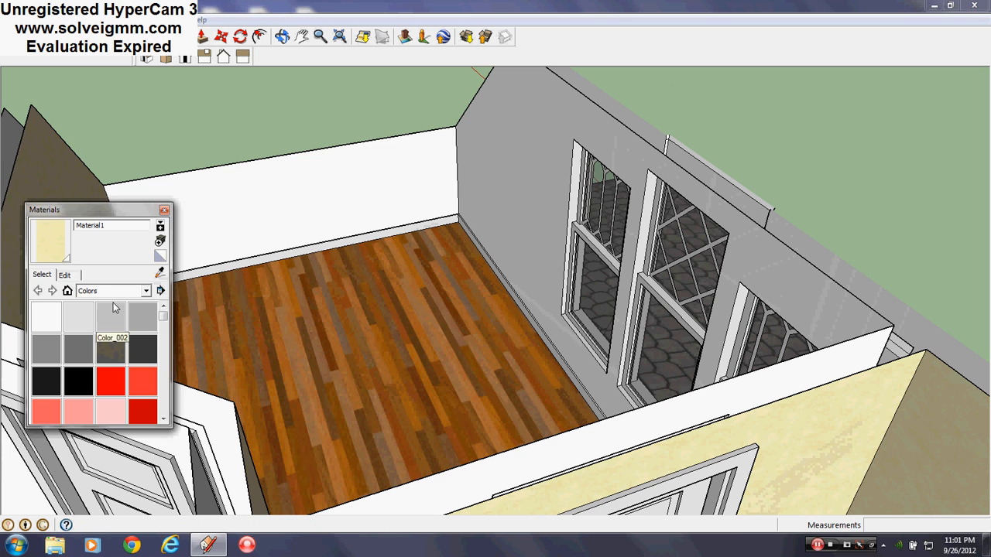
click(436, 173)
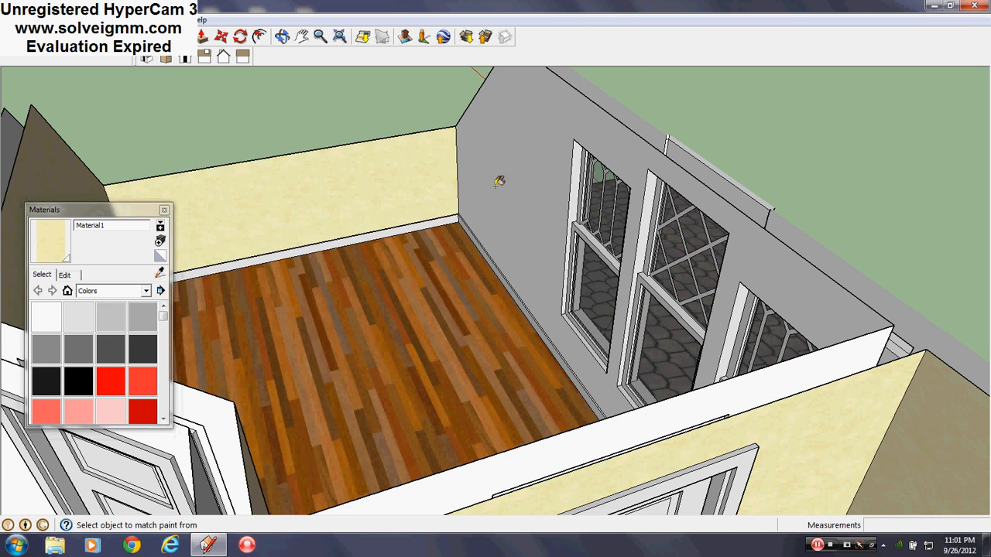
click(497, 184)
scroll(498, 185, down, 3)
mouse_move(498, 186)
middle_down()
mouse_move(659, 292)
mouse_move(635, 240)
mouse_move(774, 269)
middle_up()
scroll(632, 241, up, 3)
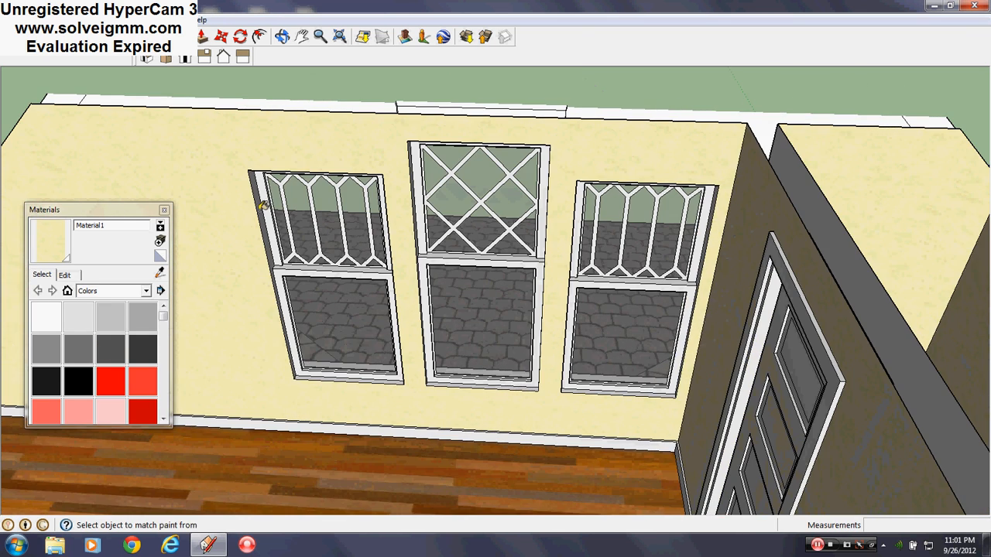
click(164, 210)
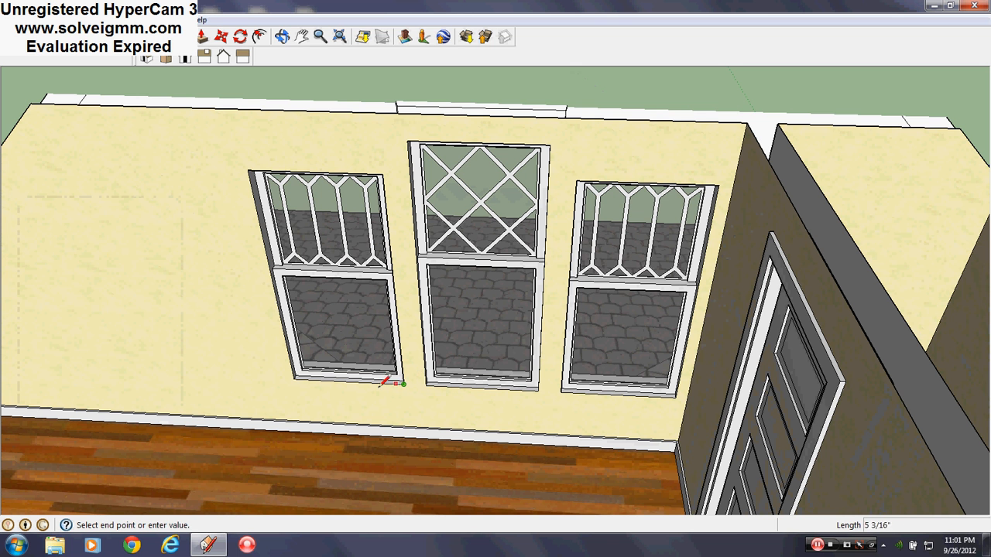
- Draw a line along the bottom edge of each of the three window openings to close them with faces
click(296, 379)
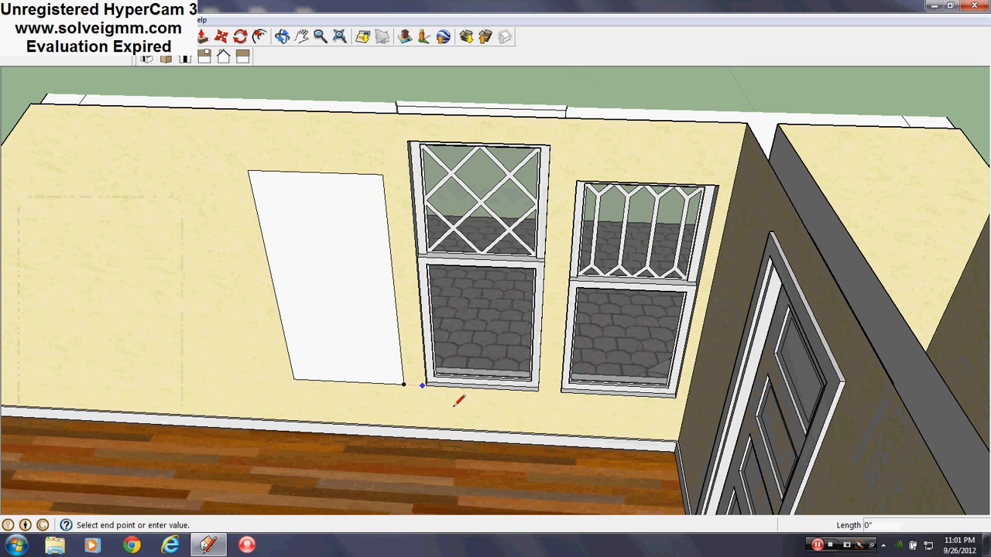
scroll(459, 400, up, 2)
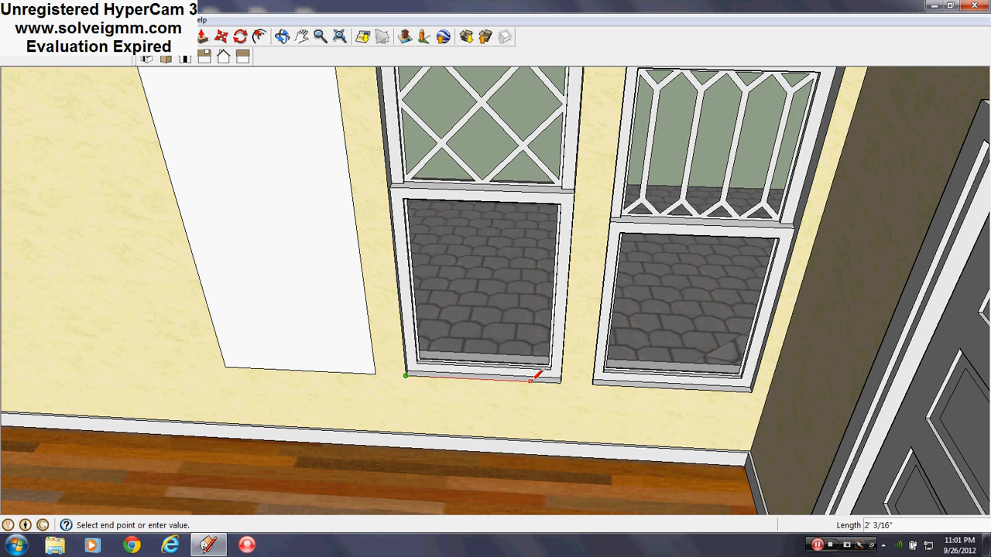
click(561, 381)
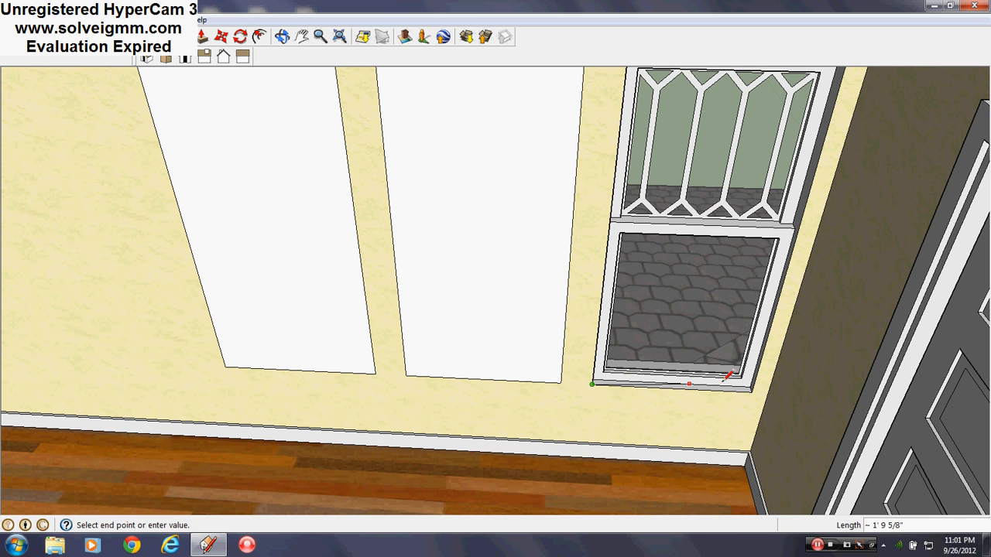
click(752, 389)
scroll(468, 414, down, 3)
scroll(460, 294, up, 2)
middle_drag(461, 294, 489, 289)
scroll(453, 223, down, 3)
scroll(454, 223, up, 3)
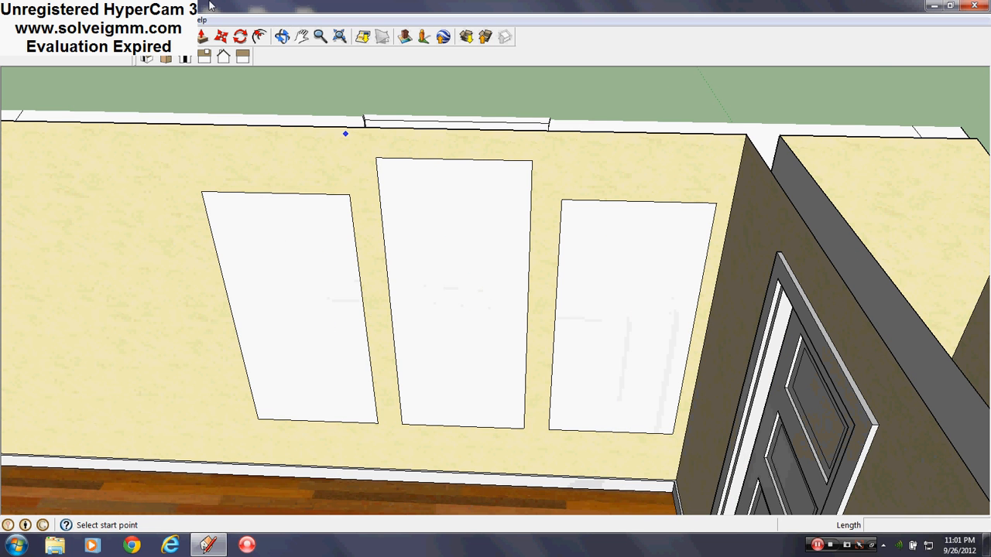
- Offset the outlines of the new window faces outward to form a narrow border around each window
click(286, 193)
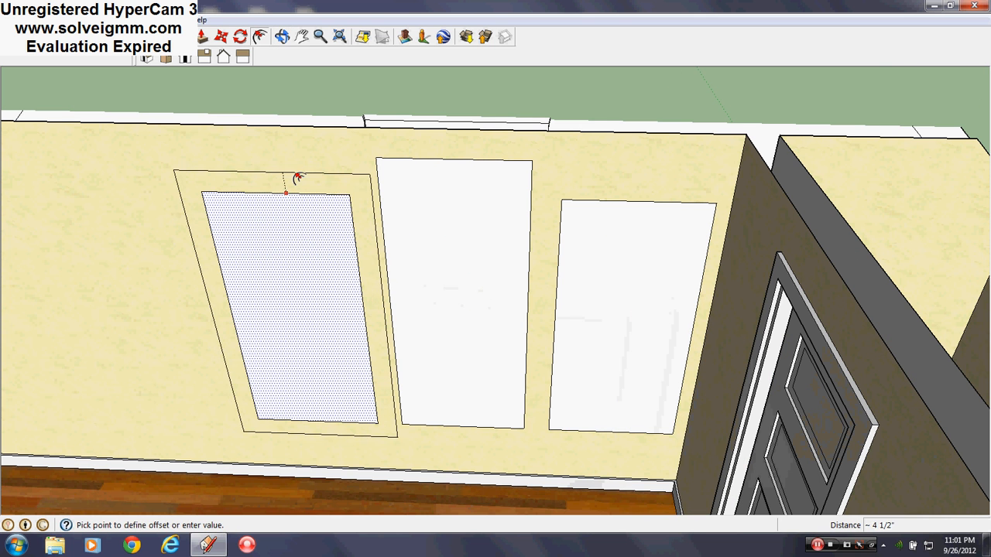
key(Return)
double_click(449, 178)
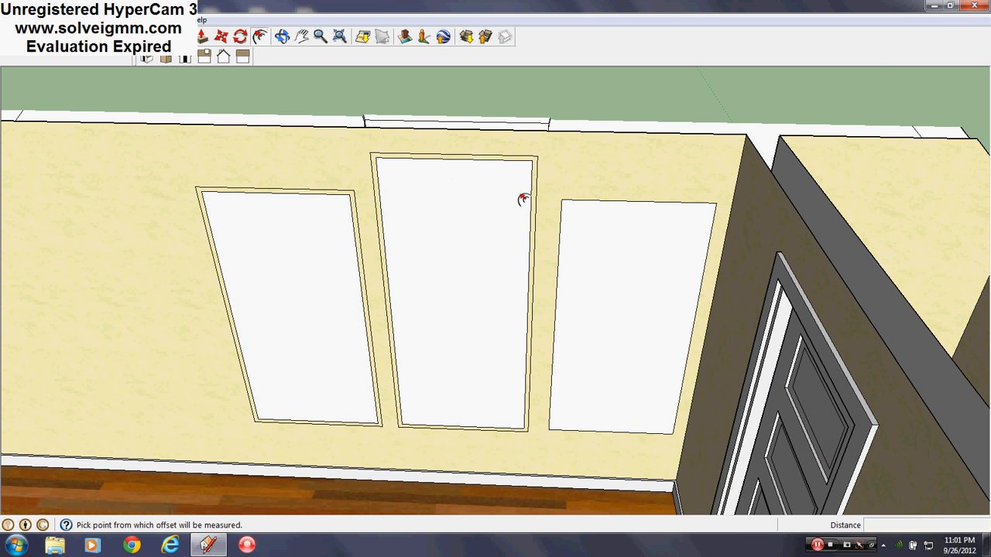
- Offset the outlines of the three window faces outward by 4 inches to form the wider casing
click(582, 258)
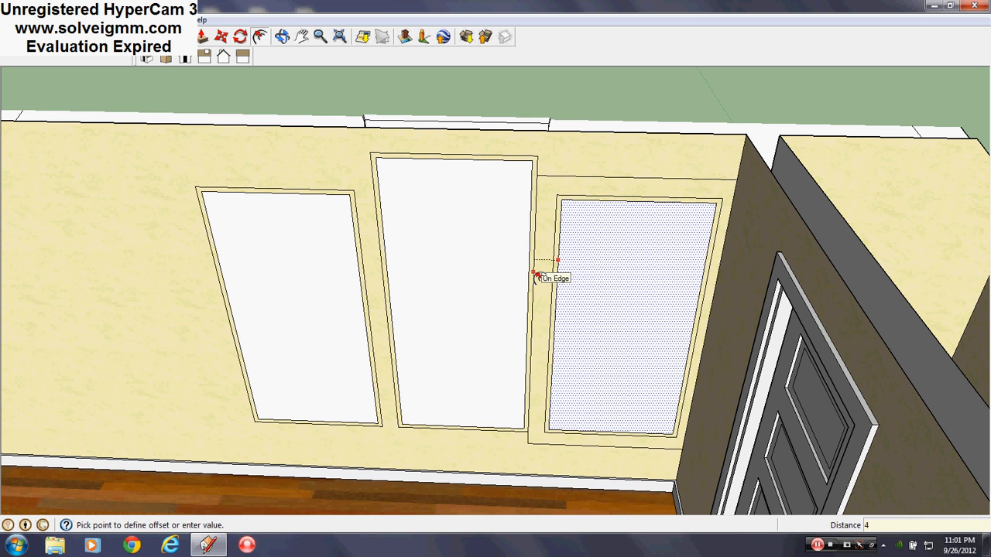
click(534, 274)
double_click(482, 183)
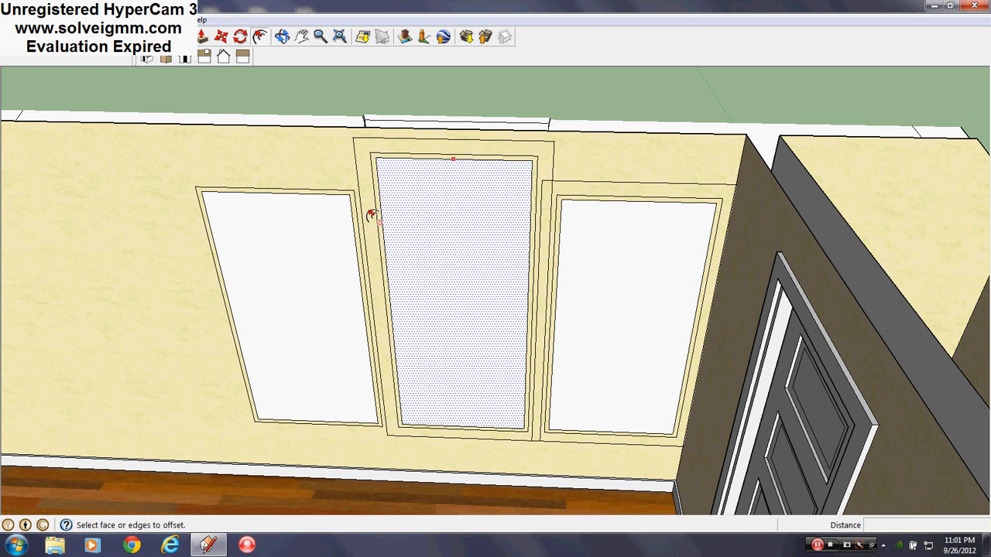
double_click(311, 207)
- Erase the overlapping casing lines between the middle and right windows and the white faces covering all three windows
key(e)
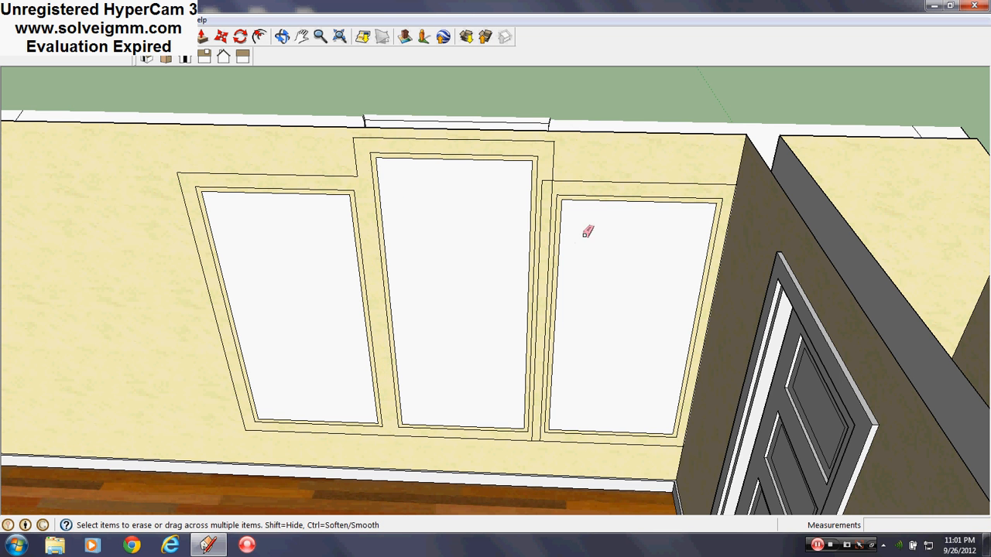
scroll(544, 189, up, 2)
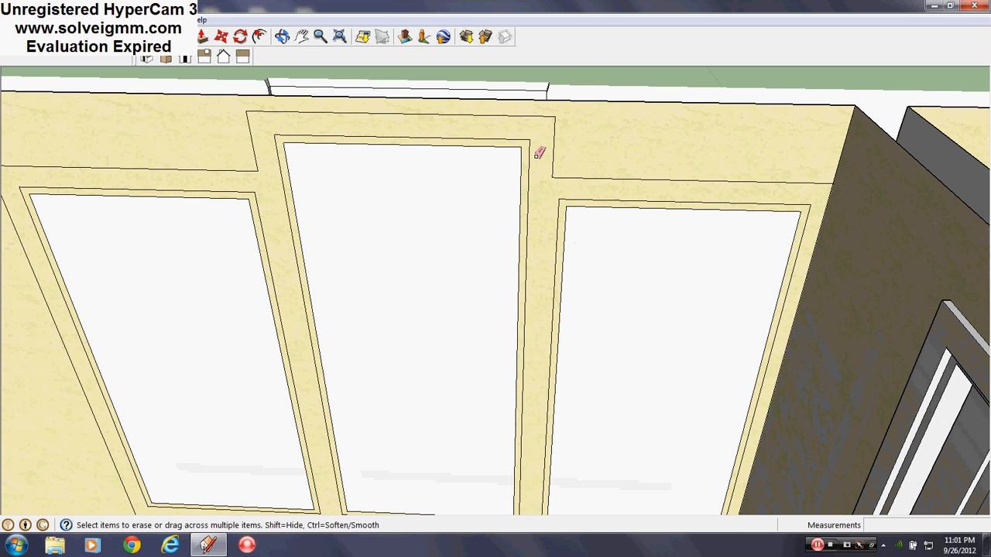
scroll(540, 153, down, 3)
right_click(588, 238)
click(611, 251)
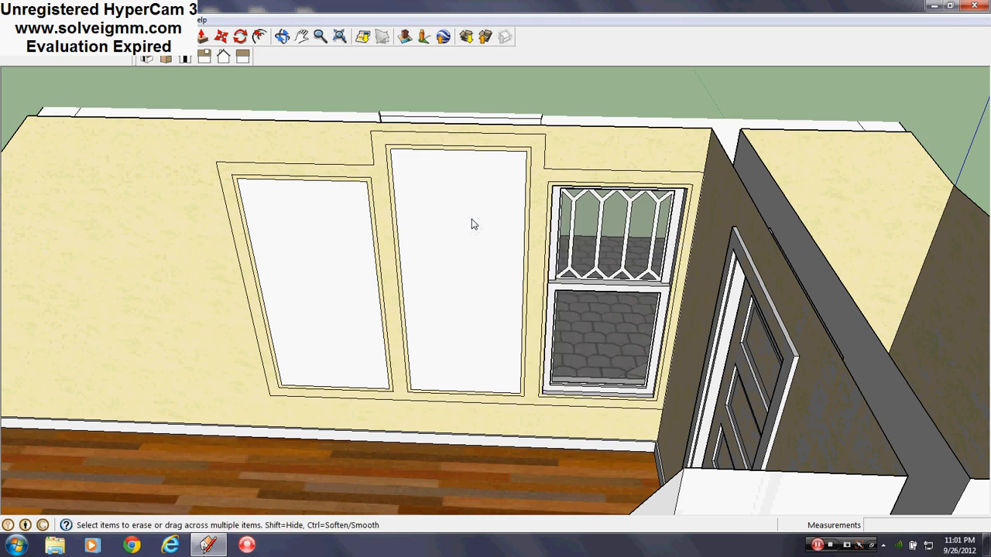
right_click(471, 224)
click(487, 243)
right_click(345, 146)
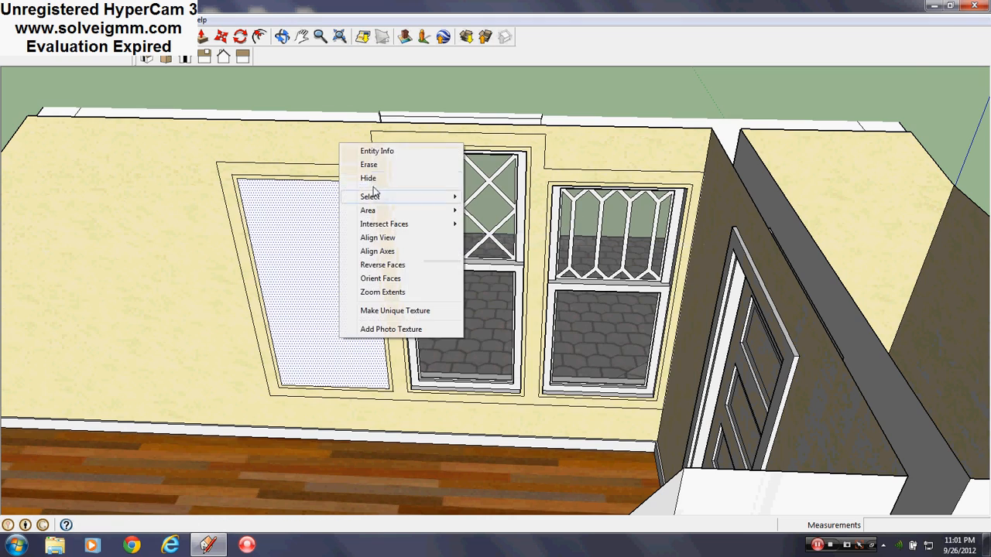
click(361, 163)
- Erase the stray edges in the narrow gap by the right window and the adjoining wall
mouse_move(361, 164)
middle_down()
mouse_move(558, 237)
mouse_move(445, 267)
mouse_move(506, 379)
mouse_move(531, 349)
middle_up()
scroll(445, 267, up, 4)
scroll(532, 350, up, 4)
drag(541, 361, 540, 339)
scroll(553, 292, down, 3)
scroll(538, 466, up, 4)
middle_drag(515, 478, 518, 468)
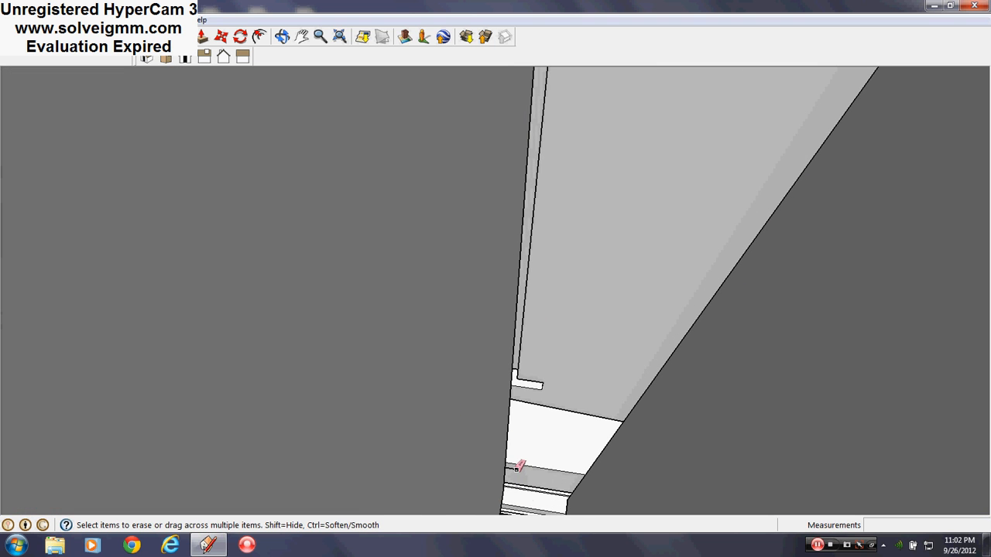
click(514, 469)
scroll(514, 470, down, 5)
middle_drag(566, 422, 497, 338)
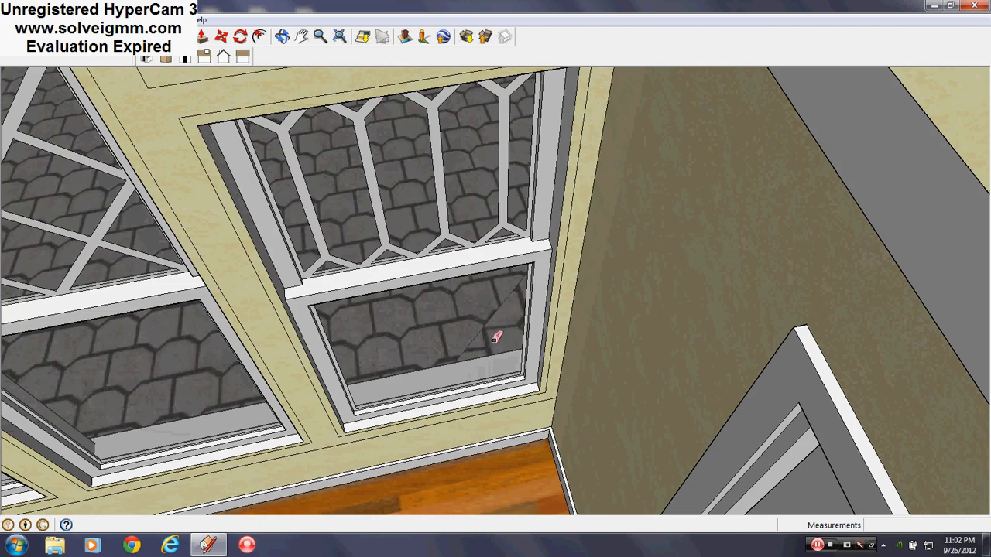
- Paint the wide casing and narrow inner borders around the three windows with Color_001
scroll(498, 338, down, 4)
scroll(217, 375, up, 3)
key(b)
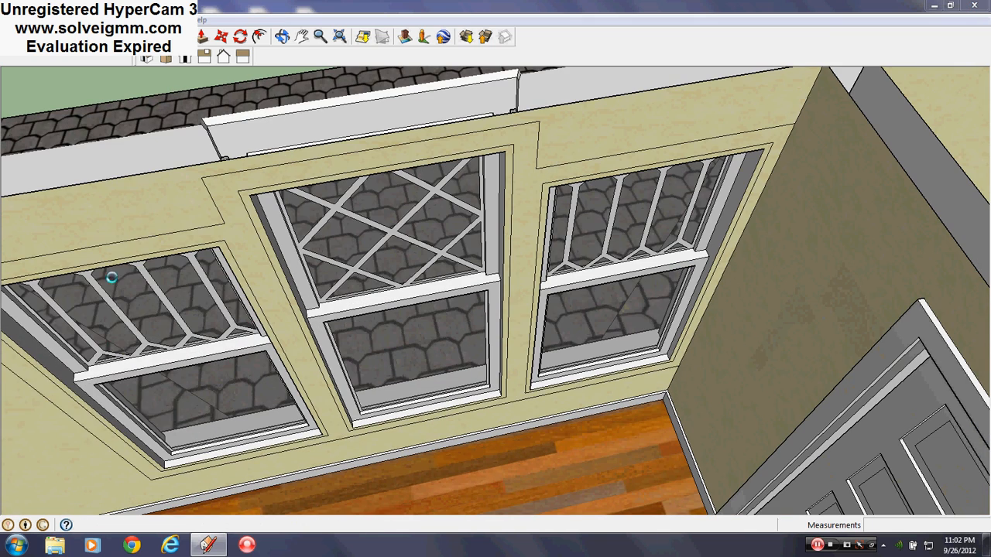
click(71, 310)
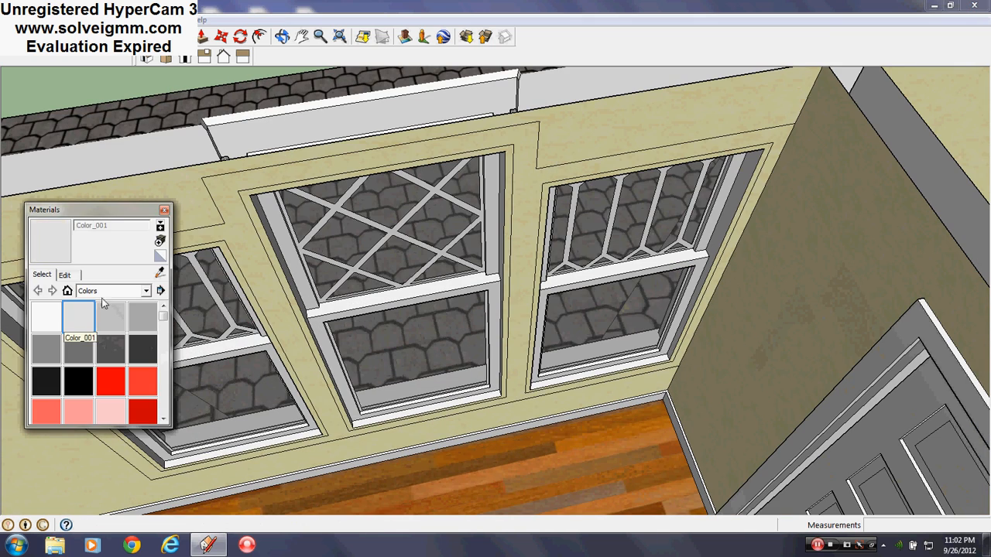
click(163, 211)
scroll(236, 255, up, 5)
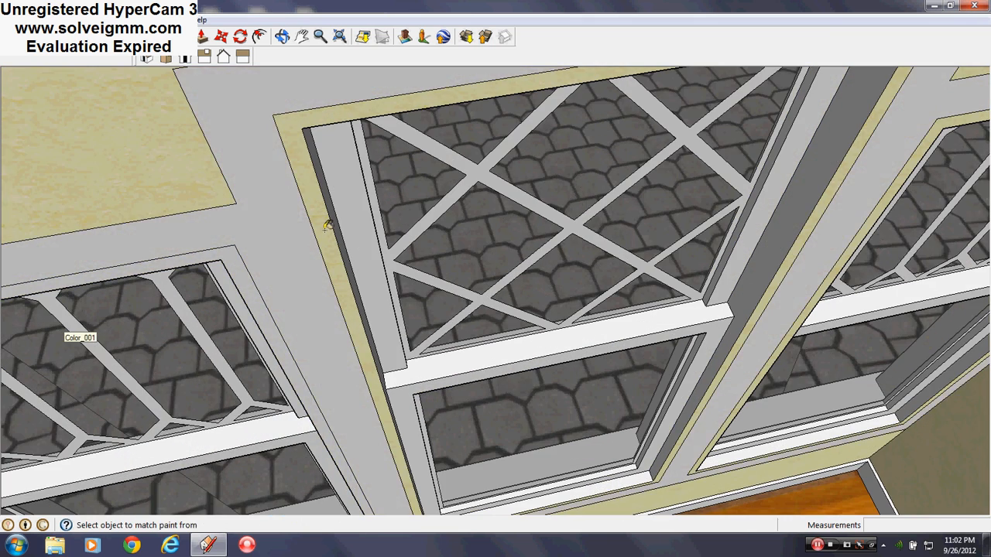
middle_drag(328, 225, 673, 233)
scroll(679, 232, up, 4)
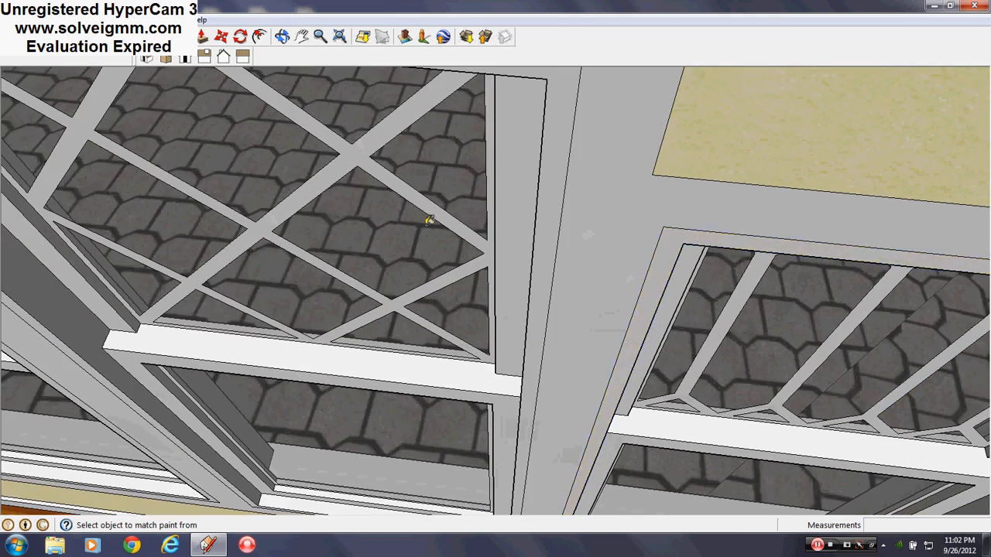
scroll(429, 225, down, 5)
middle_drag(429, 239, 305, 218)
scroll(305, 216, up, 2)
scroll(361, 237, down, 2)
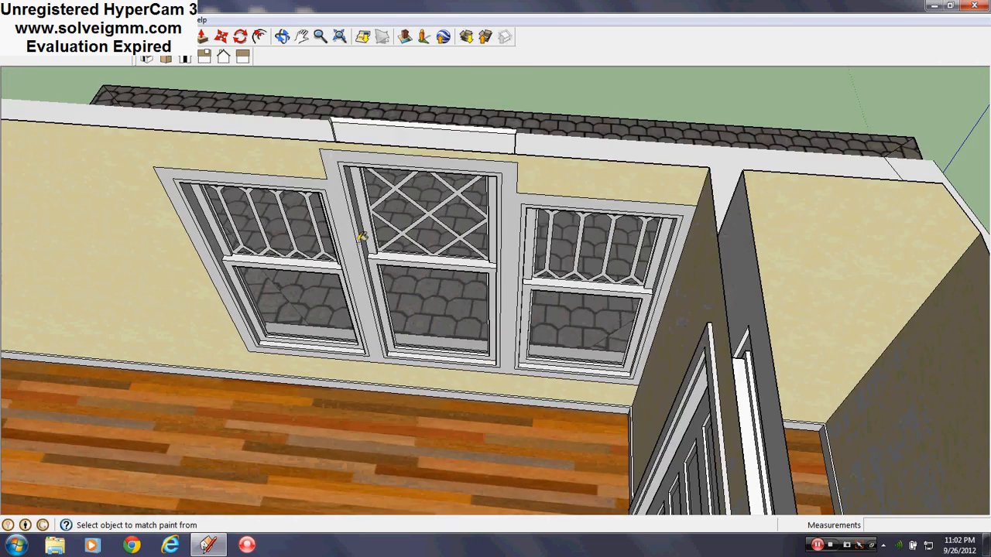
- Push/Pull the painted window casing and its inner border to give the trim depth
scroll(362, 237, up, 2)
click(202, 37)
drag(316, 157, 304, 232)
mouse_move(384, 295)
mouse_down()
mouse_move(309, 481)
mouse_move(360, 393)
mouse_move(386, 295)
mouse_up()
scroll(387, 294, down, 2)
middle_drag(387, 294, 696, 418)
- Inspect the windows from the room and the house exterior, and save the model
key(l)
scroll(393, 280, up, 6)
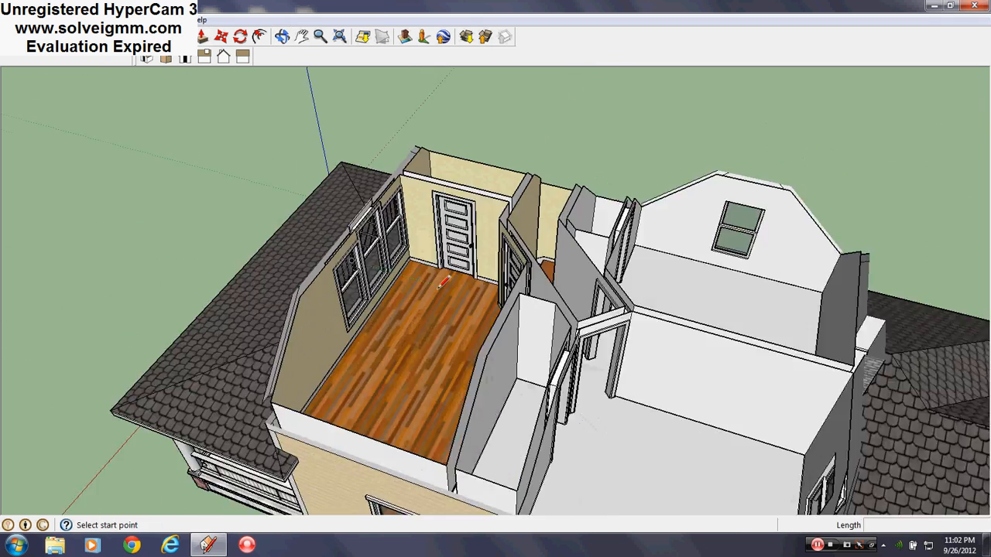
middle_drag(389, 286, 800, 223)
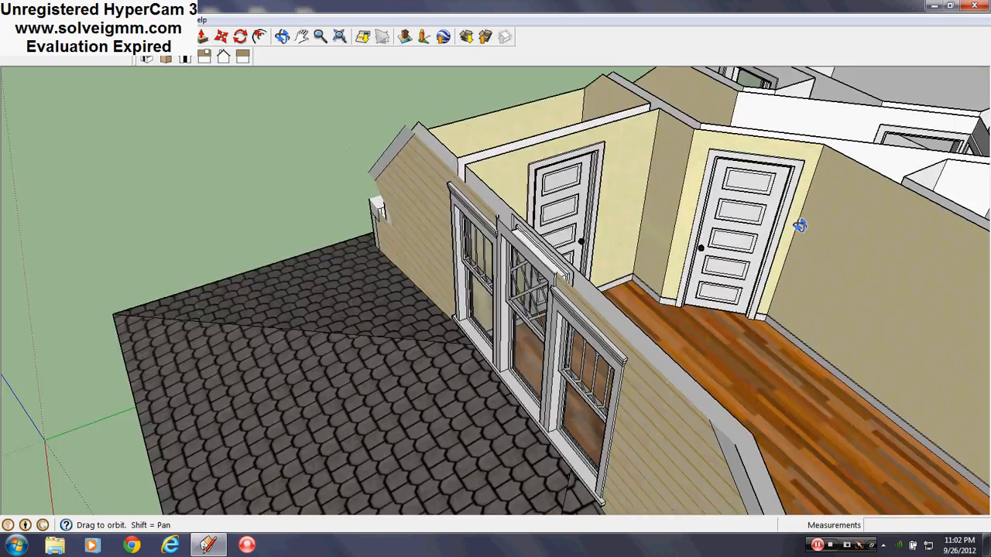
scroll(462, 302, down, 5)
middle_drag(462, 302, 765, 209)
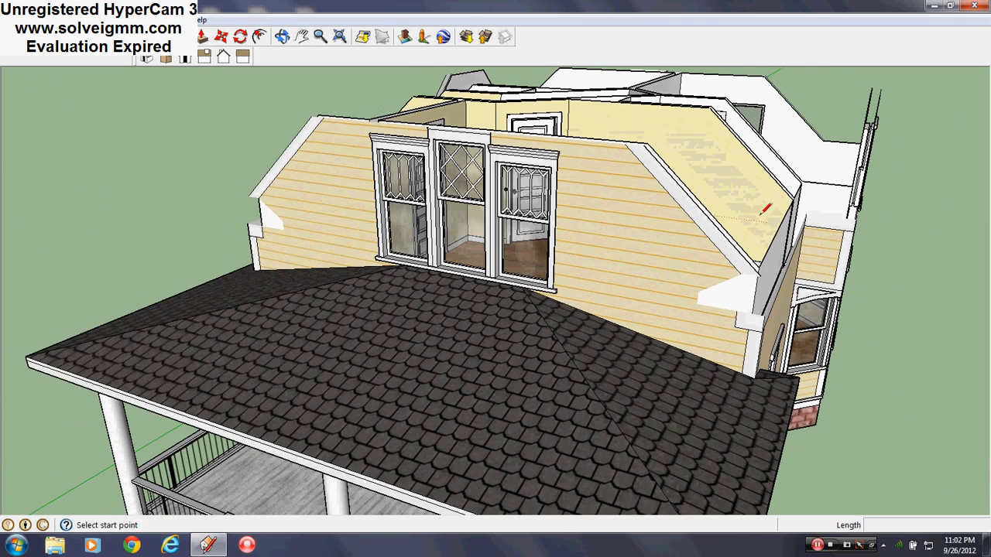
click(11, 20)
click(31, 66)
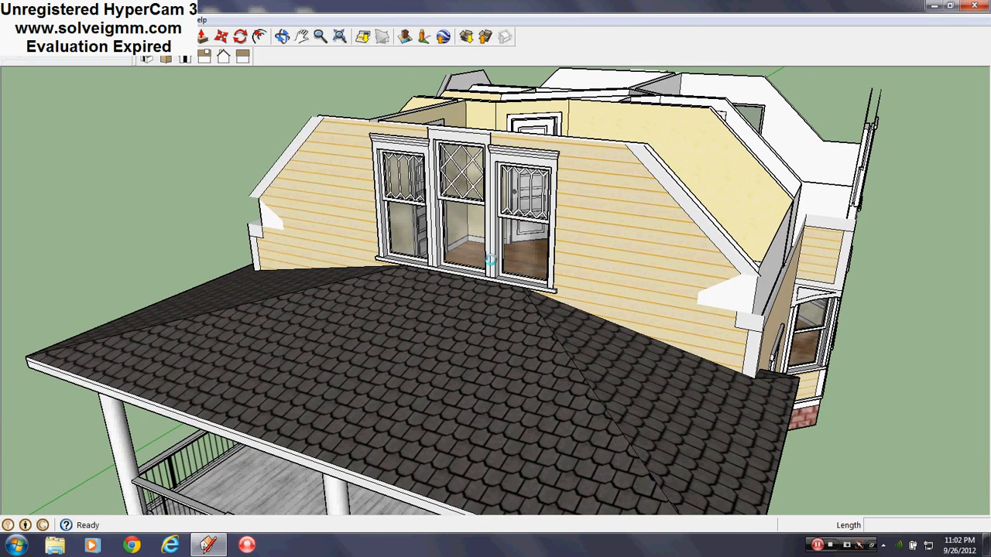
- Show the Roof layer and make it the active layer
middle_drag(637, 190, 398, 239)
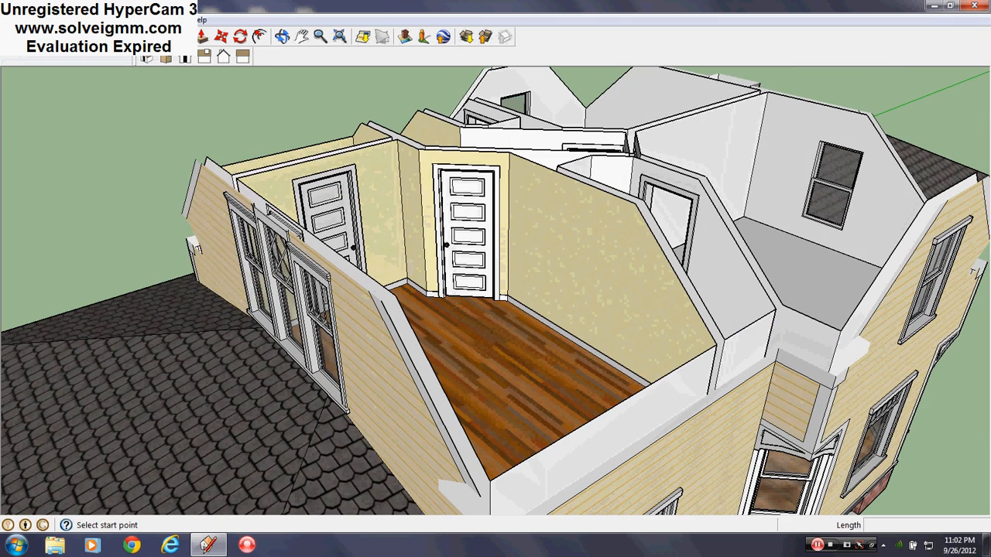
click(166, 20)
click(184, 112)
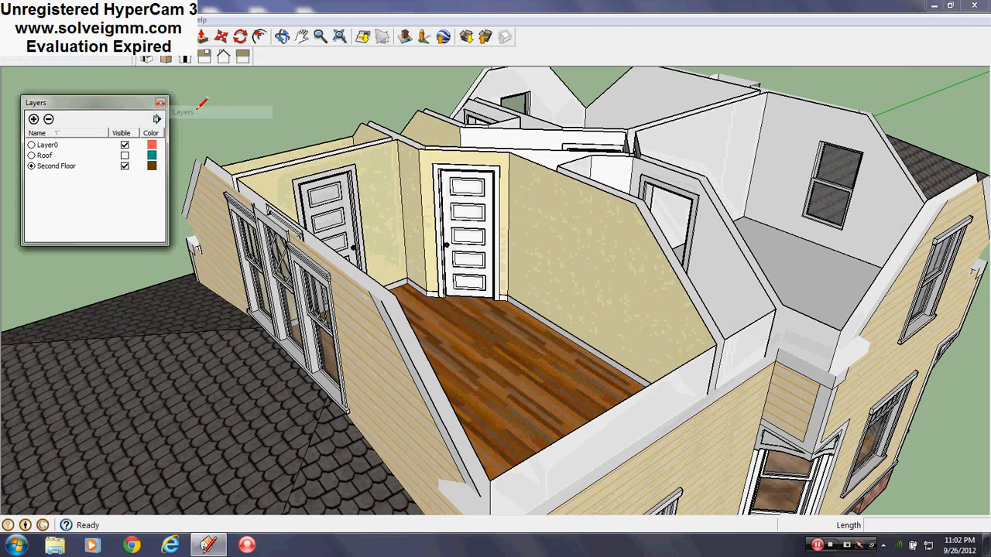
click(31, 154)
- Draw lines between the tops of the room's walls to close the ceiling above it
scroll(542, 261, up, 5)
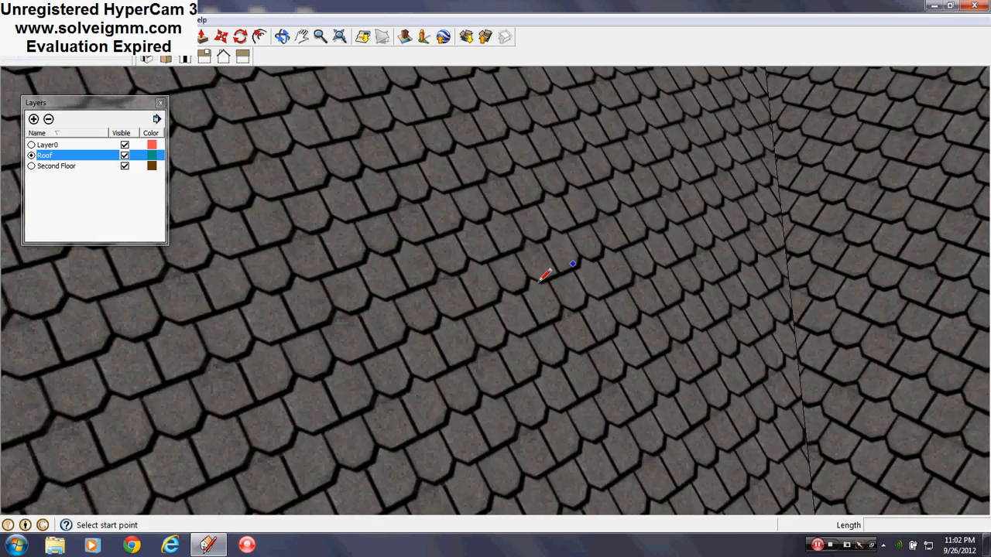
mouse_move(546, 269)
middle_down()
mouse_move(933, 85)
mouse_move(513, 232)
mouse_move(483, 231)
mouse_move(614, 405)
mouse_move(774, 271)
mouse_move(911, 188)
middle_up()
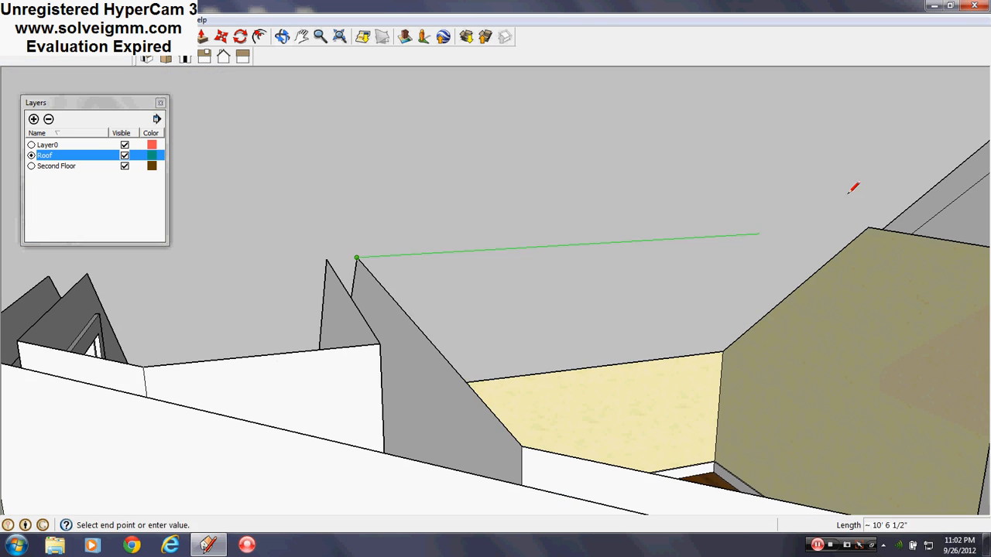
click(867, 226)
mouse_move(473, 278)
middle_down()
mouse_move(844, 315)
mouse_move(476, 370)
mouse_move(539, 393)
mouse_move(708, 314)
mouse_move(714, 322)
mouse_move(764, 311)
middle_up()
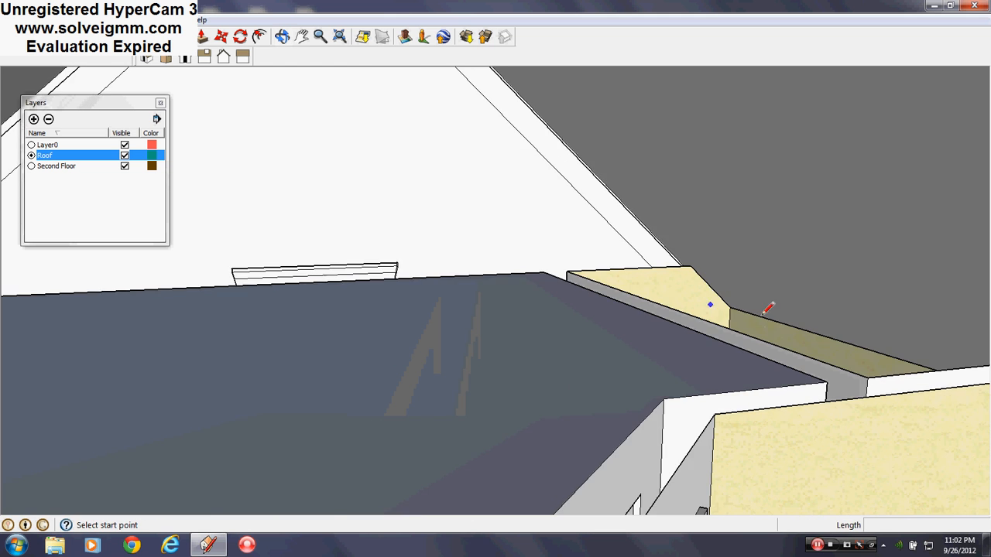
middle_drag(701, 261, 717, 324)
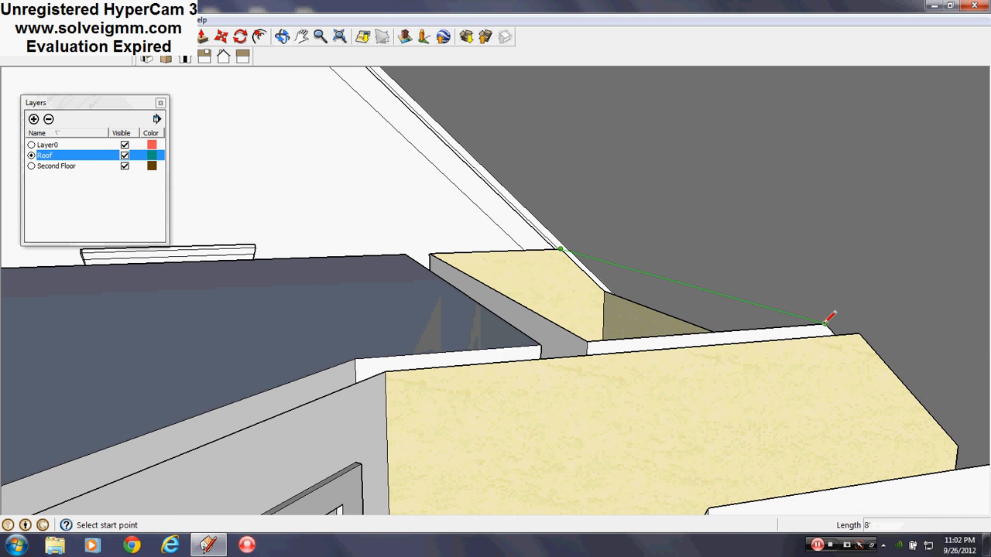
mouse_move(829, 317)
middle_down()
mouse_move(911, 429)
mouse_move(803, 349)
mouse_move(778, 395)
middle_up()
scroll(843, 430, up, 3)
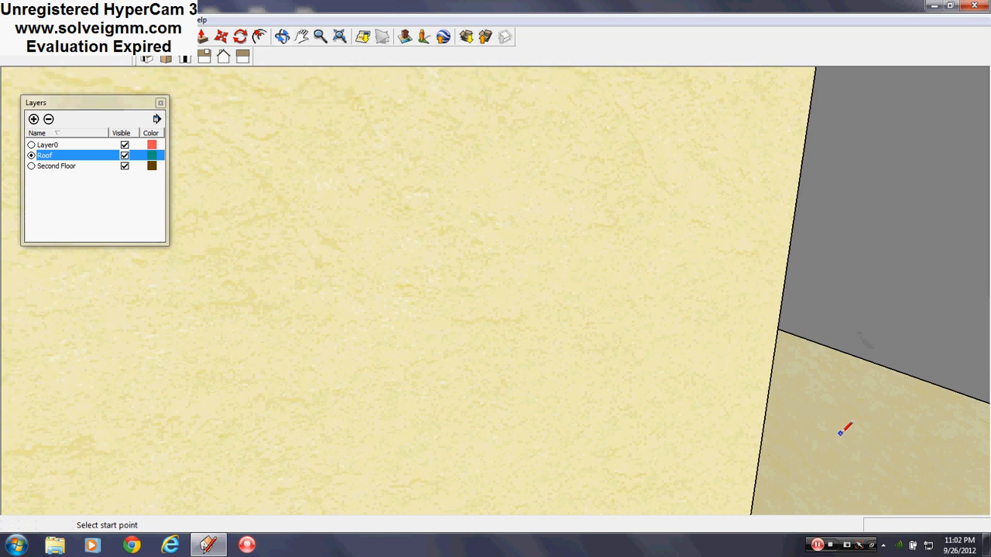
- Paint the ceiling and the adjoining sloped face inside the room with the Cladding_Stucco_White material
mouse_move(842, 431)
middle_down()
mouse_move(823, 457)
mouse_move(647, 471)
mouse_move(387, 451)
mouse_move(379, 254)
middle_up()
click(204, 56)
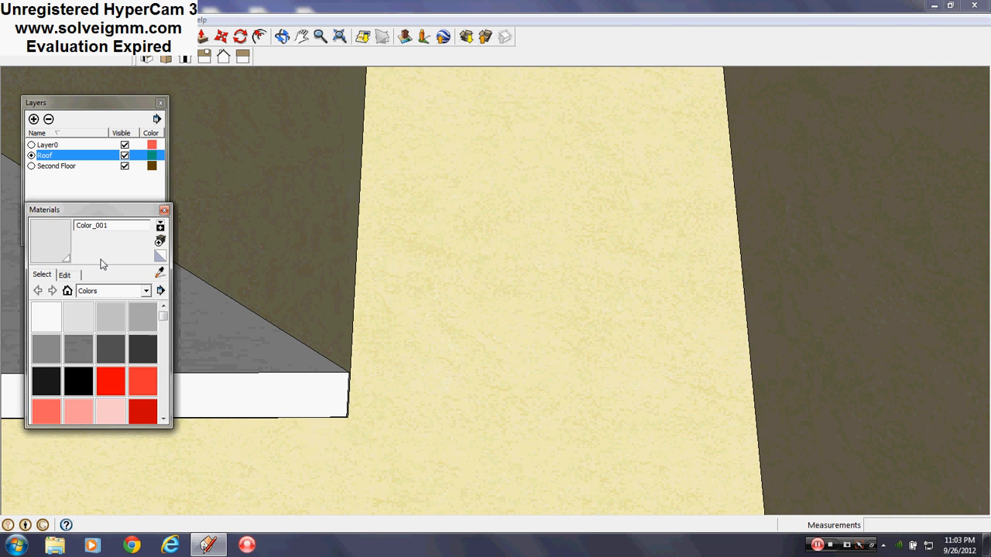
alt+click(442, 210)
mouse_move(441, 210)
middle_down()
mouse_move(449, 170)
mouse_move(524, 387)
mouse_move(218, 247)
mouse_move(405, 320)
mouse_move(674, 99)
mouse_move(491, 100)
mouse_move(578, 192)
mouse_move(635, 316)
mouse_move(749, 243)
mouse_move(591, 391)
mouse_move(600, 287)
mouse_move(785, 407)
mouse_move(867, 420)
mouse_move(453, 383)
mouse_move(783, 407)
mouse_move(890, 369)
mouse_move(730, 284)
mouse_move(565, 267)
mouse_move(503, 392)
mouse_move(851, 259)
mouse_move(402, 222)
mouse_move(932, 297)
mouse_move(229, 387)
mouse_move(571, 304)
middle_up()
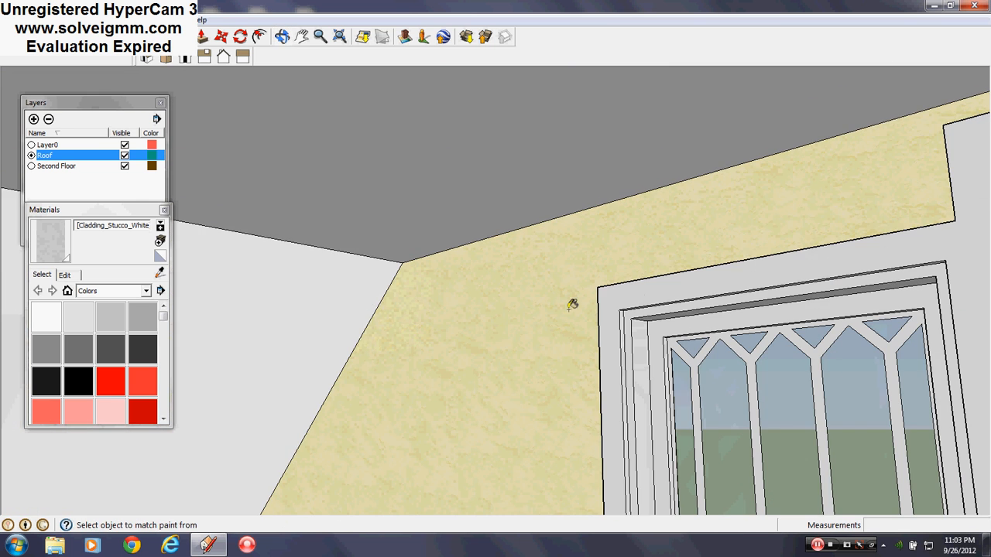
click(340, 299)
click(420, 188)
- Make Second Floor the active layer, and close the layer and material windows
middle_drag(435, 347, 363, 279)
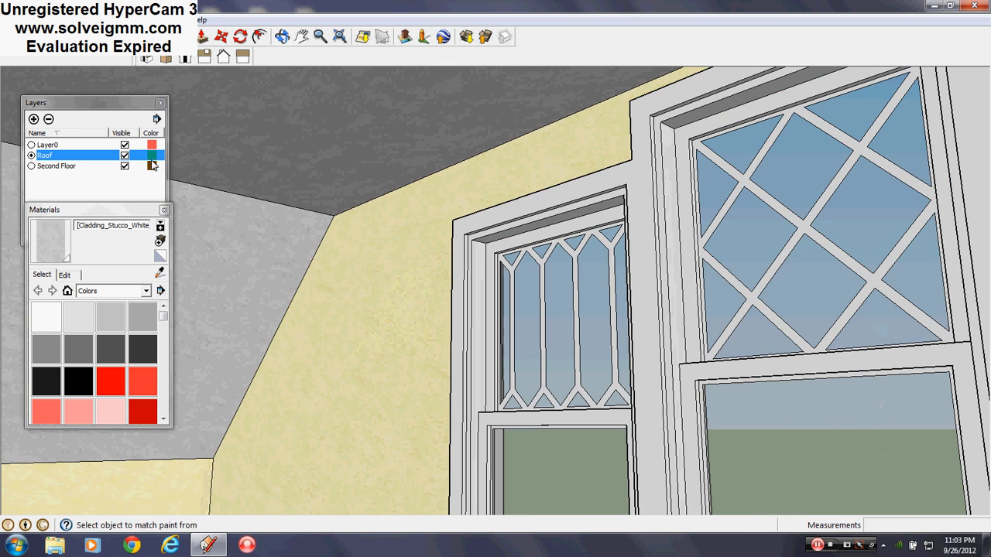
click(31, 165)
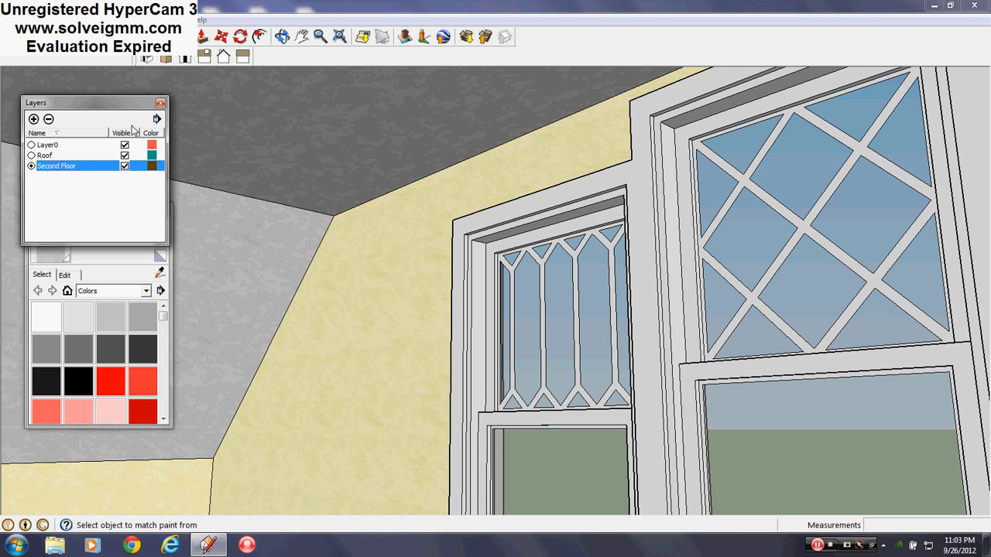
drag(111, 104, 161, 72)
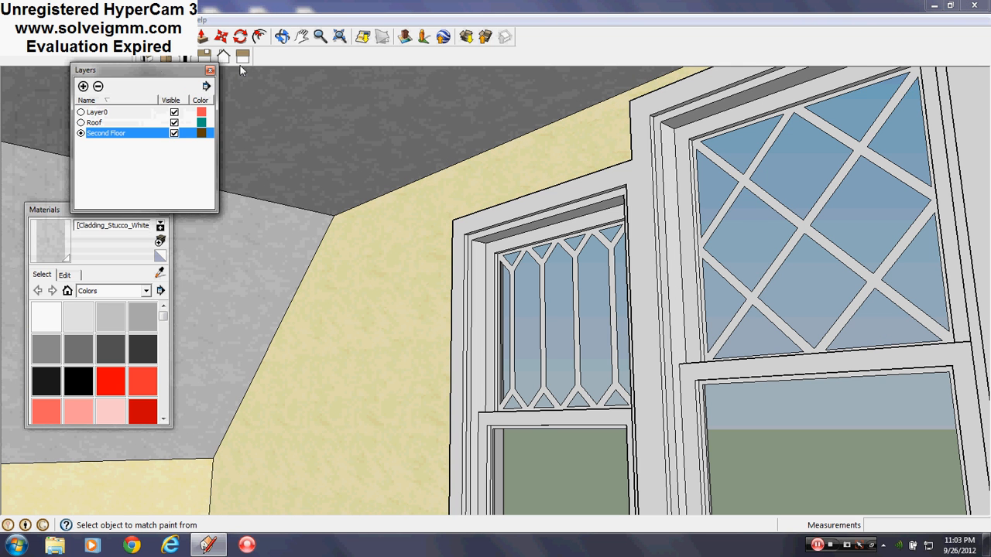
click(210, 69)
click(166, 210)
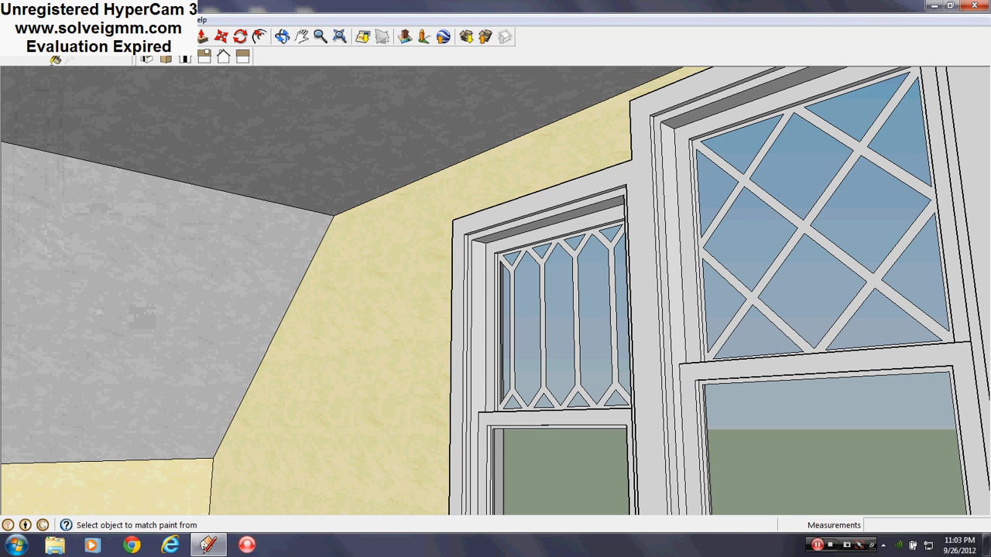
- Try to outline a band around the walls with lines 3 3/4" below the ceiling
middle_drag(364, 306, 452, 356)
middle_drag(617, 356, 885, 307)
middle_drag(510, 290, 658, 199)
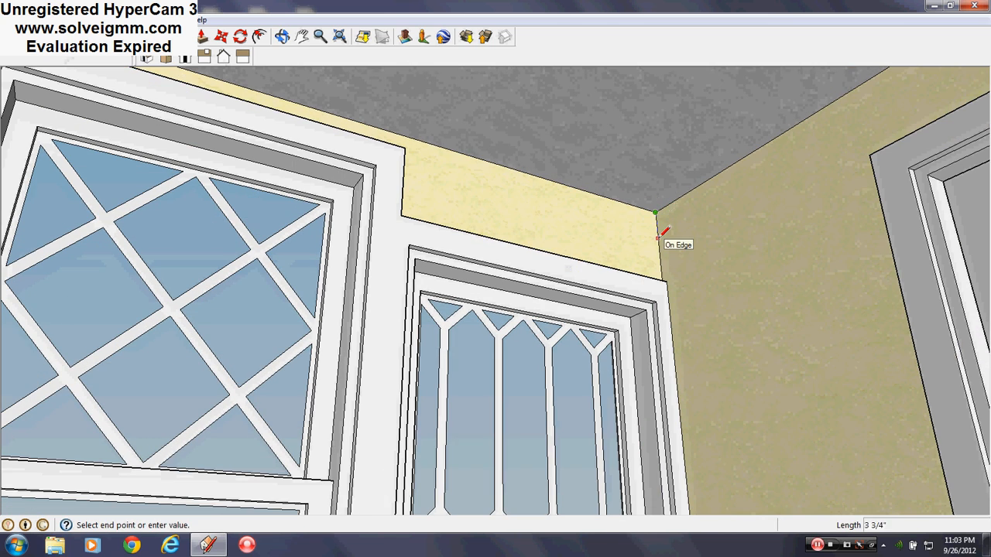
key(Return)
click(658, 238)
middle_drag(644, 237, 640, 305)
click(638, 311)
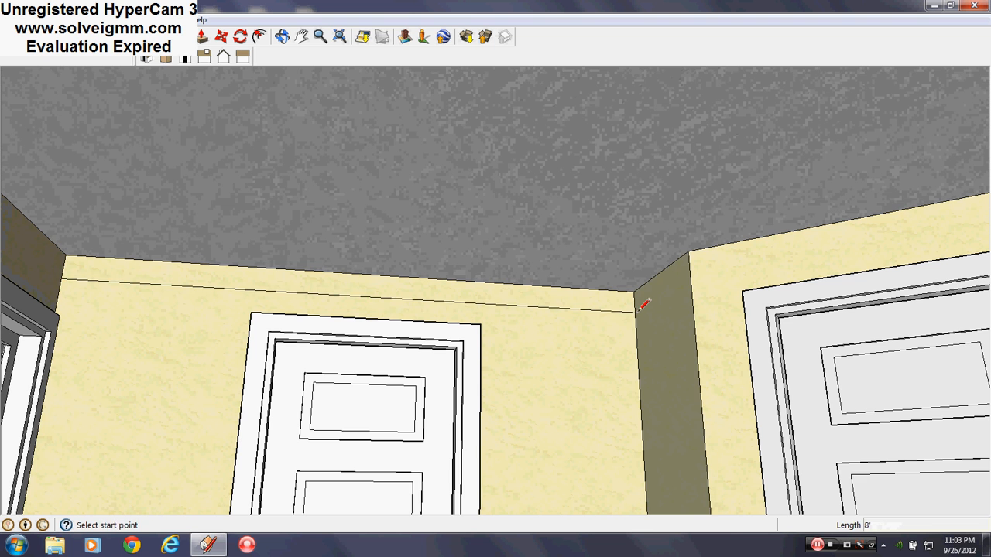
scroll(702, 270, down, 3)
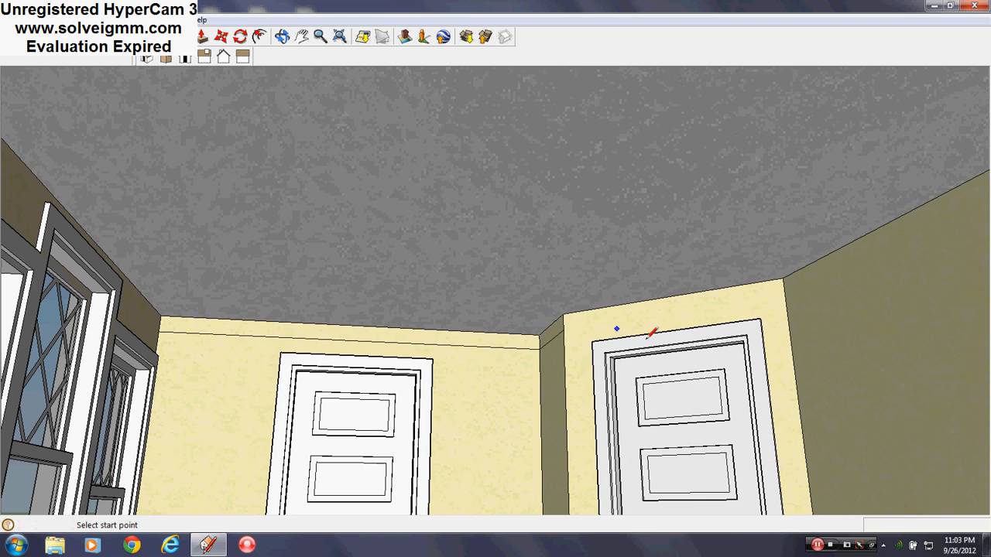
- Draw a stepped line across the ceiling from the wall beside the angled door to the window wall, enclosing the area by the doors
middle_drag(646, 336, 633, 317)
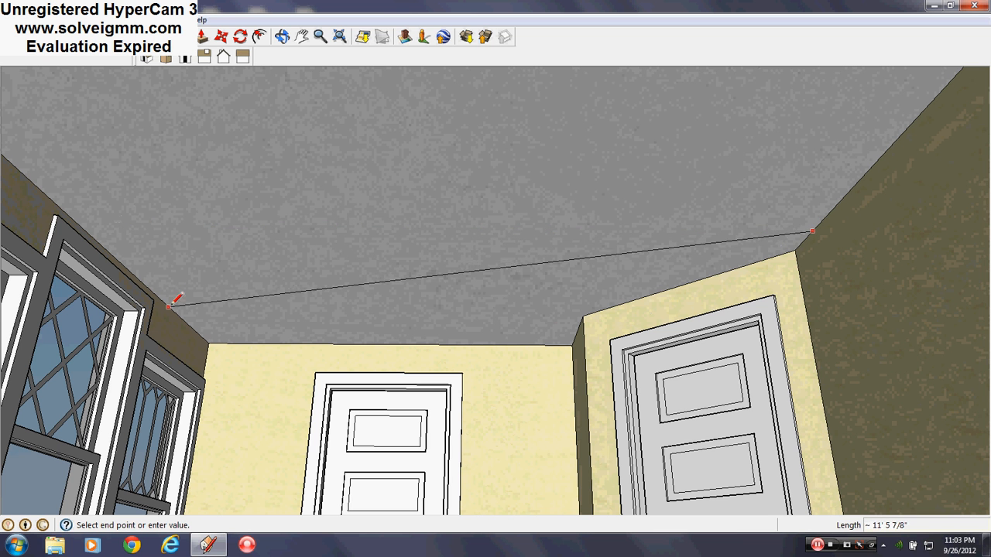
click(353, 227)
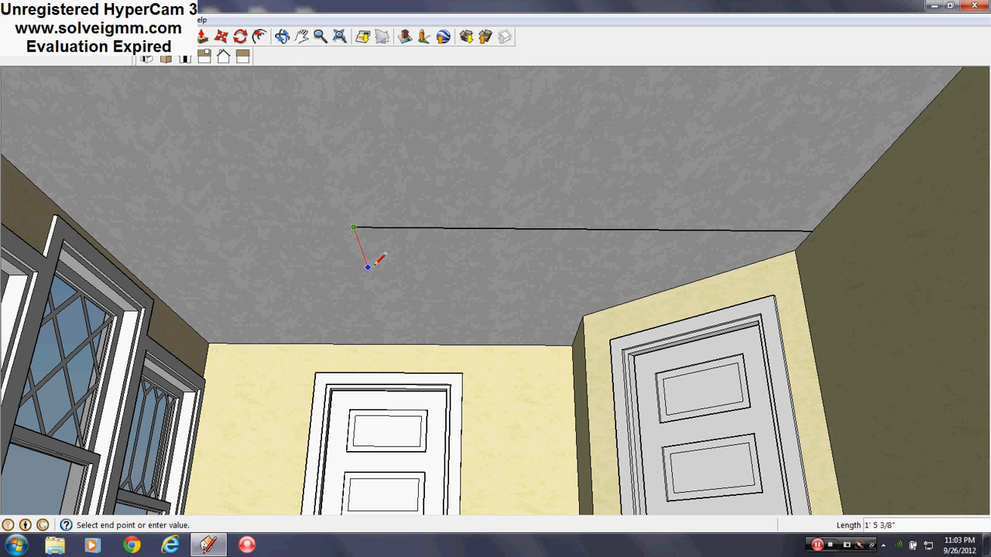
click(170, 301)
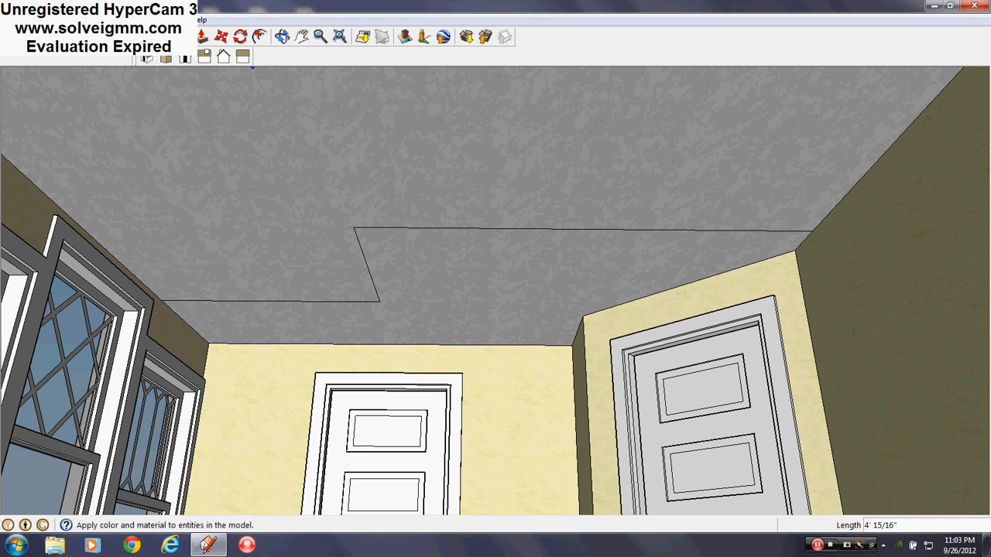
- Paint the outlined ceiling section above the doors with Color_001
click(184, 58)
click(85, 316)
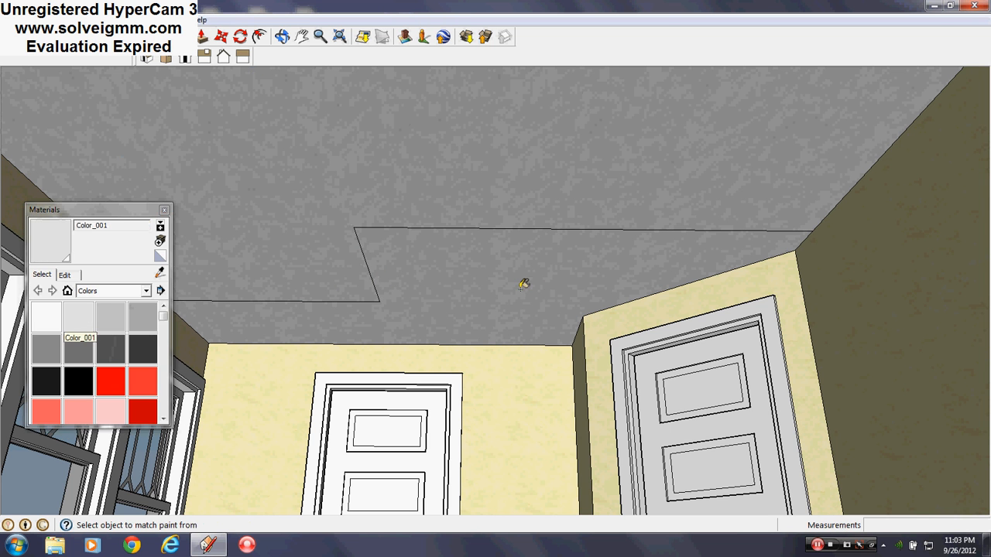
click(524, 281)
mouse_move(523, 281)
middle_down()
mouse_move(741, 321)
mouse_move(496, 297)
mouse_move(447, 274)
middle_up()
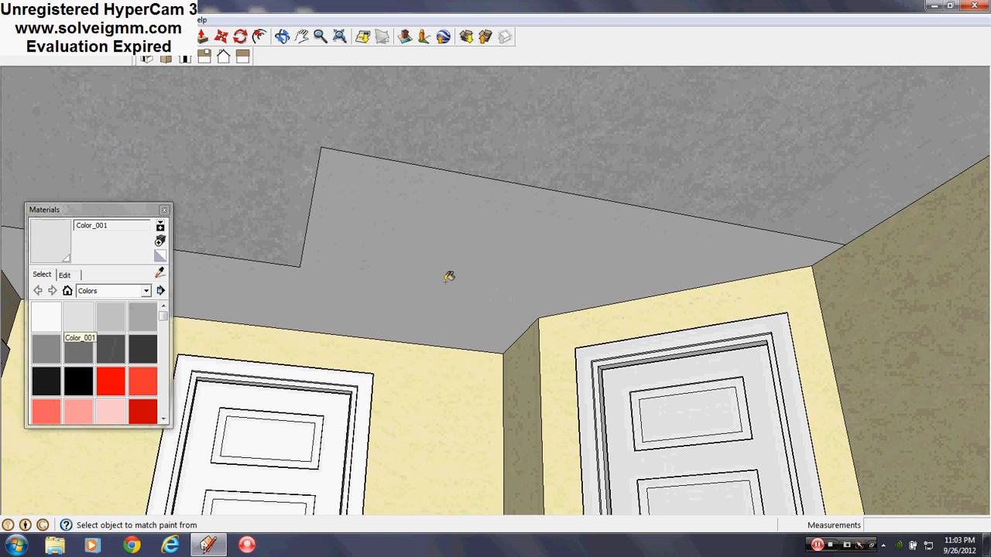
- Erase the painted ceiling section's face and check which layer is active
right_click(411, 248)
click(433, 262)
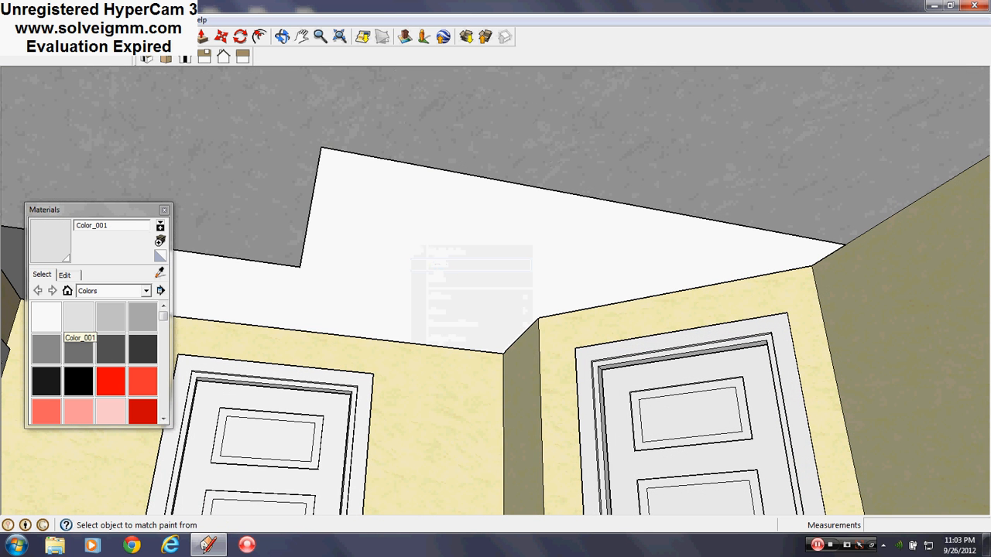
click(166, 19)
click(177, 111)
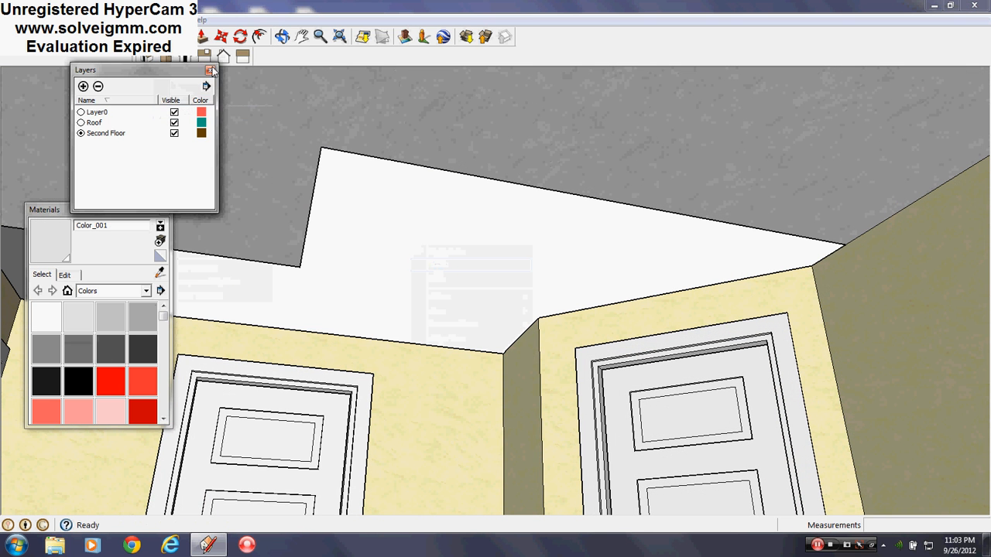
click(210, 71)
- Rebuild the ceiling section's face by drawing and erasing a diagonal between its corners, and repaint it with Color_001
key(l)
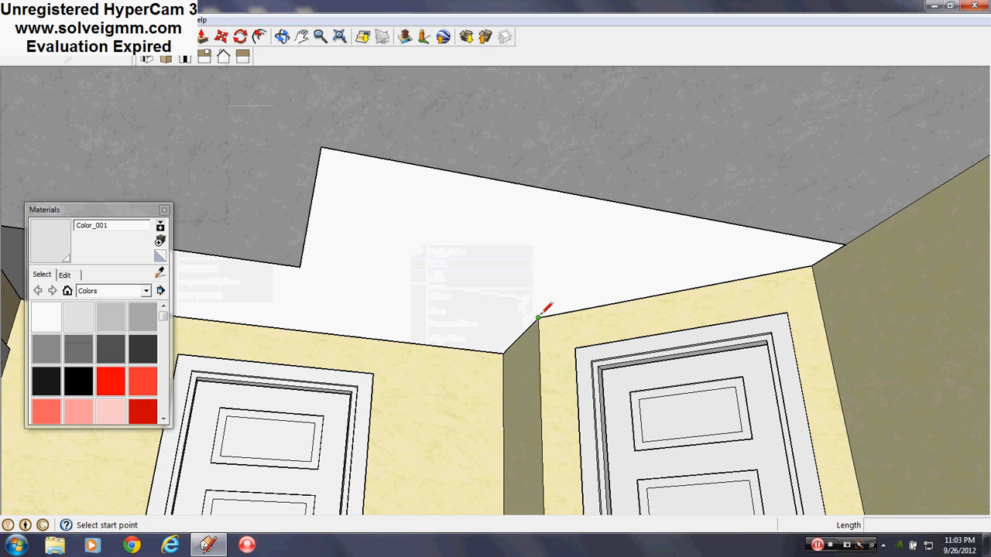
click(539, 317)
click(321, 147)
right_click(348, 168)
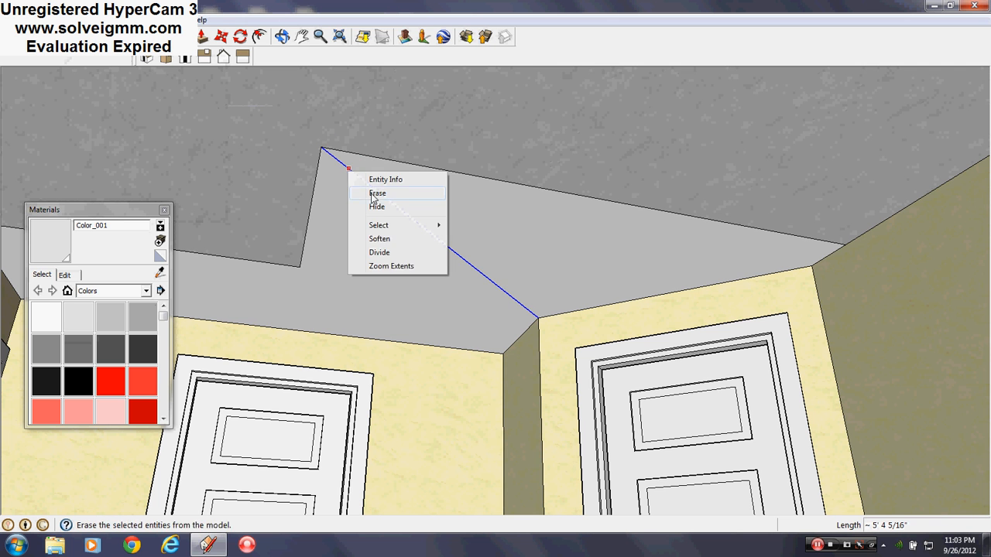
click(374, 193)
click(43, 241)
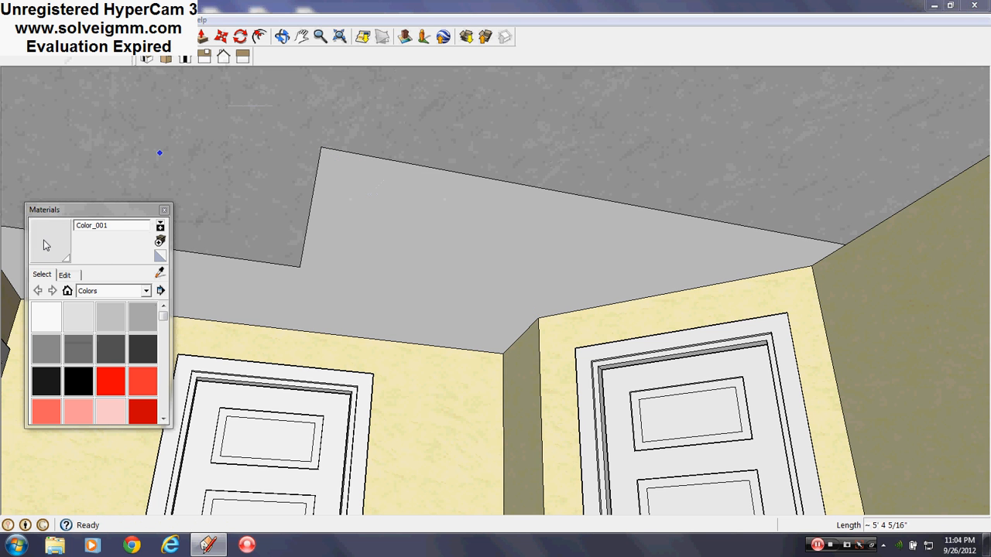
click(416, 264)
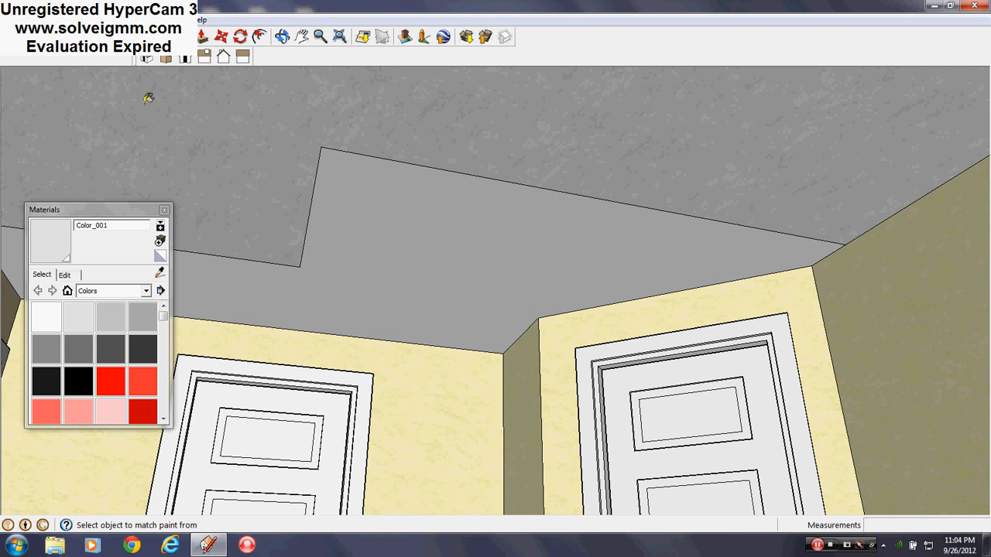
- Offset the ceiling section's outline slightly inward to form a narrow border strip
click(258, 37)
click(436, 331)
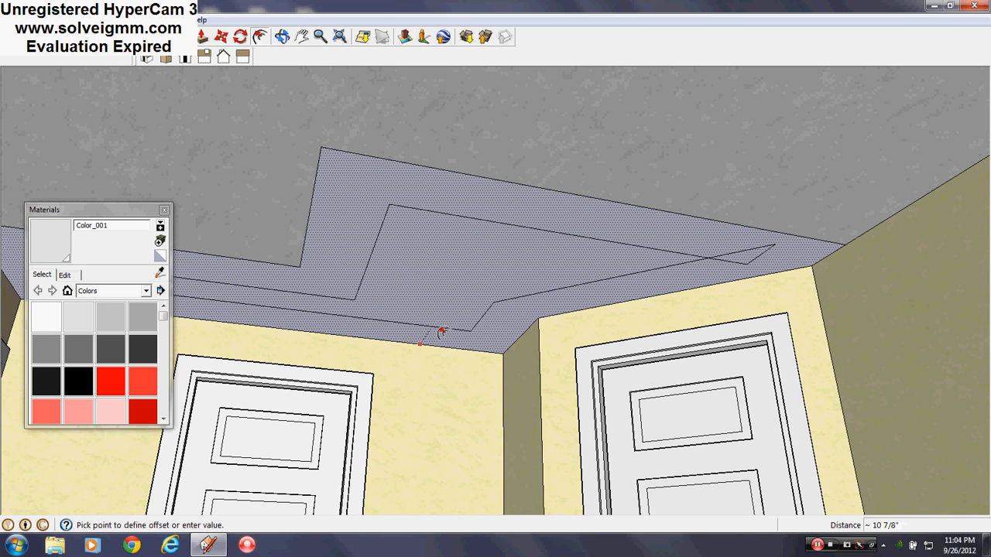
key(Escape)
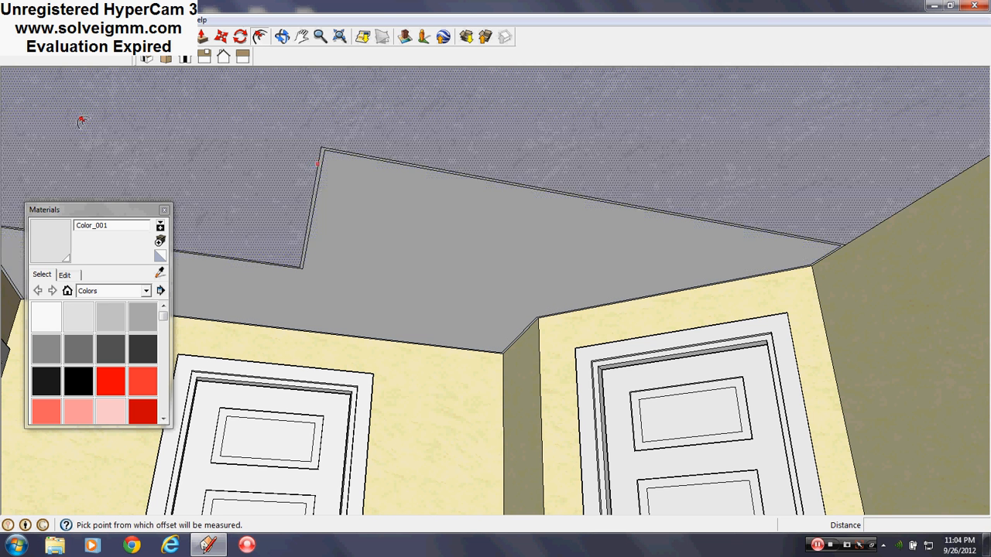
- Extend the border's inner line 1/2" to the wall at the ceiling section's end beside the angled door
click(42, 38)
scroll(828, 259, up, 5)
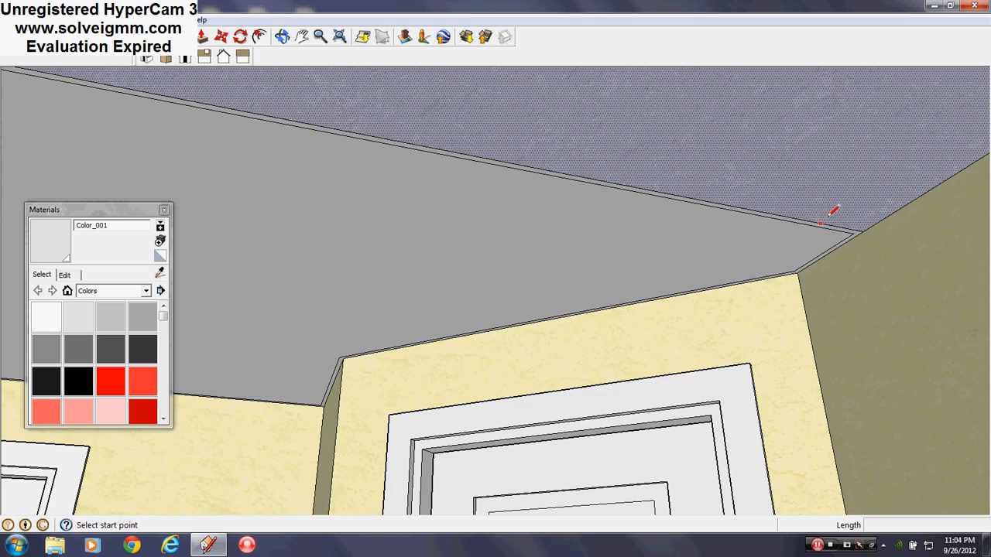
scroll(870, 239, up, 2)
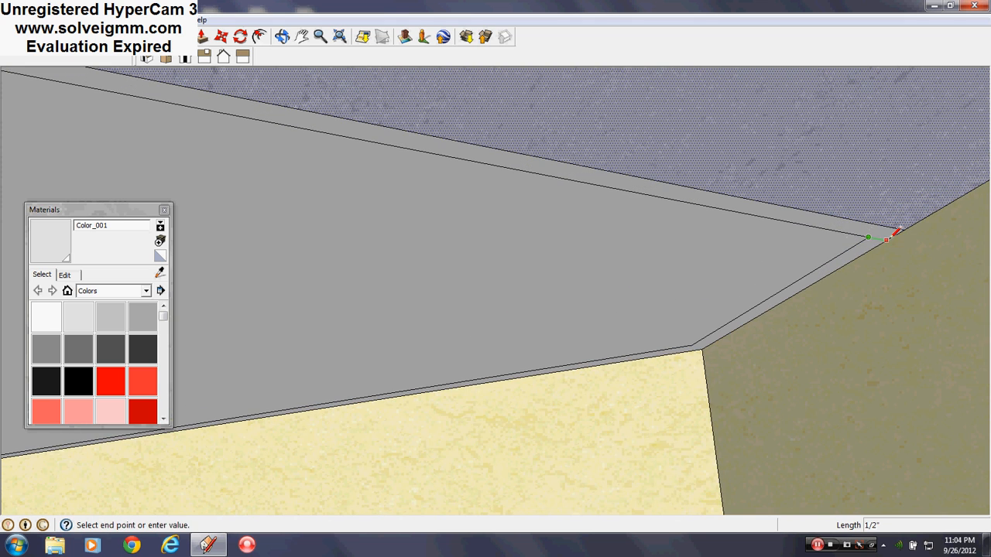
middle_drag(850, 244, 639, 255)
scroll(468, 355, down, 5)
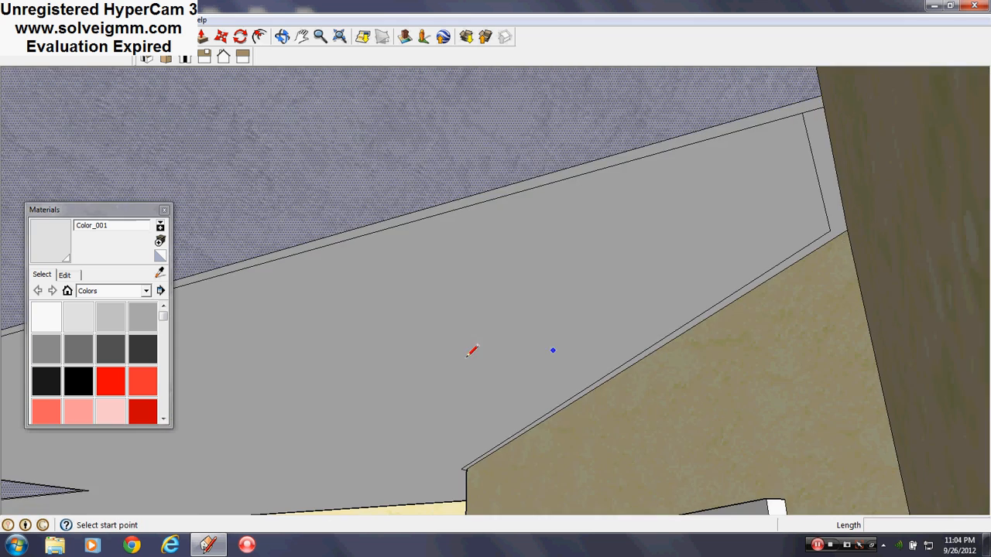
- Extend the border's inner line 1/2" to the window wall at the ceiling section's other end
middle_drag(467, 355, 776, 253)
middle_drag(232, 414, 341, 376)
scroll(209, 376, up, 3)
scroll(402, 259, up, 4)
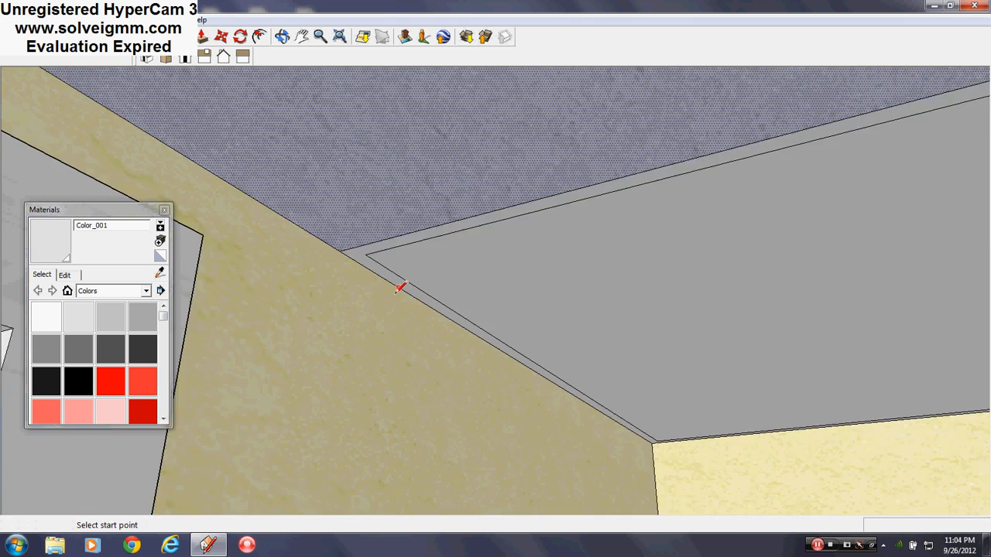
middle_drag(397, 289, 366, 274)
scroll(365, 275, up, 2)
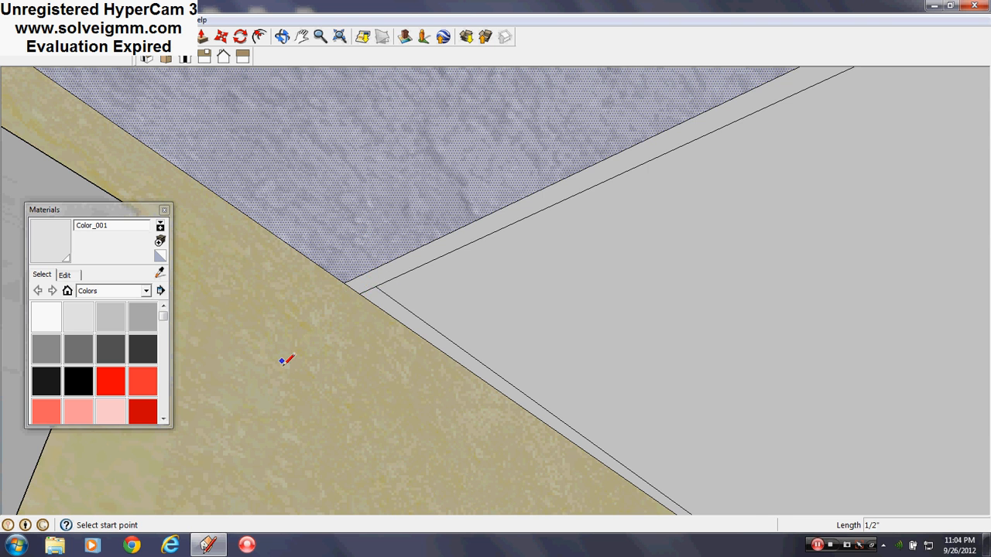
scroll(285, 360, down, 4)
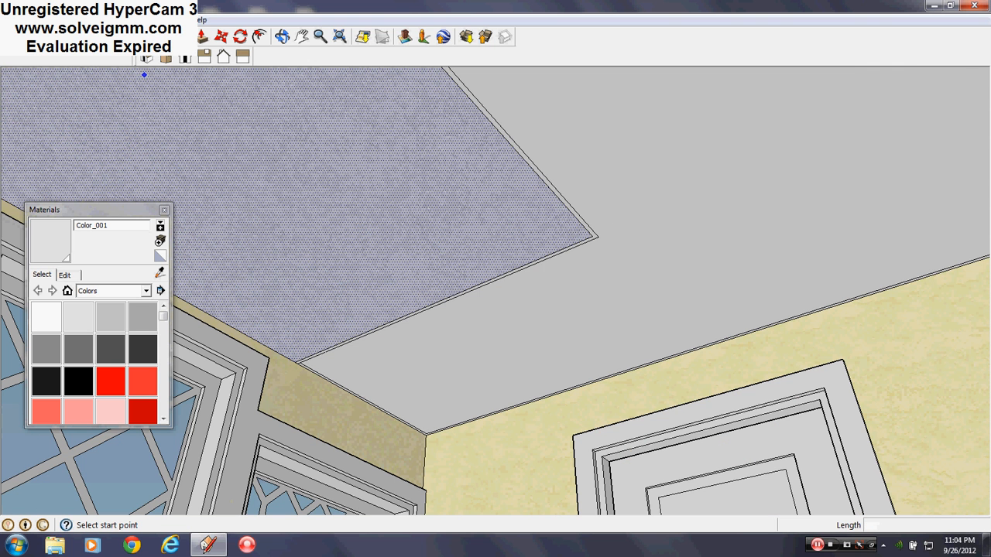
- Erase the border's inner offset lines along the ceiling section's open sides, keeping the strip along the walls
key(e)
mouse_move(588, 238)
middle_down()
mouse_move(800, 279)
mouse_move(535, 331)
mouse_move(274, 183)
middle_up()
mouse_move(649, 249)
shift+middle_down()
mouse_move(457, 272)
mouse_move(387, 305)
shift+middle_up()
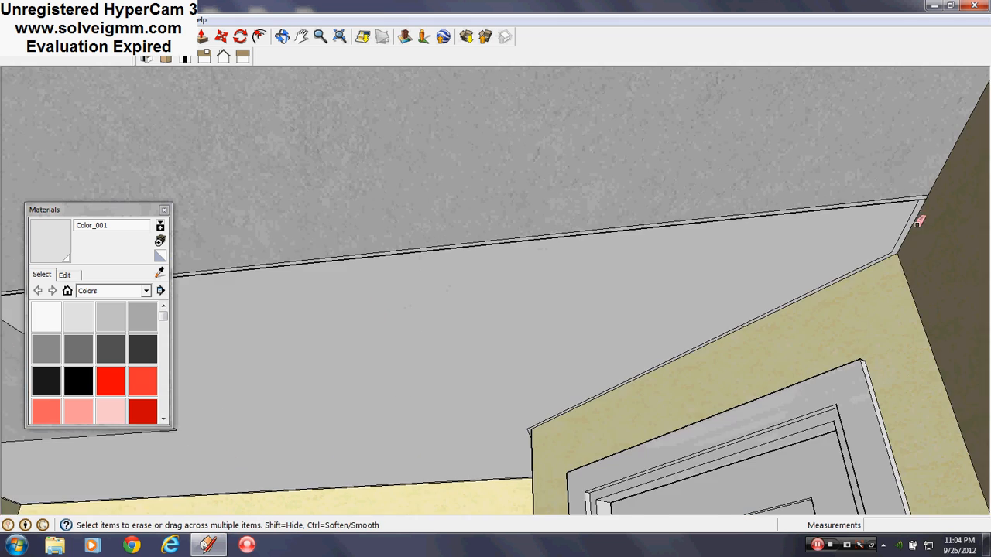
scroll(919, 210, up, 4)
mouse_move(903, 186)
middle_down()
mouse_move(698, 163)
mouse_move(732, 348)
mouse_move(607, 256)
middle_up()
- Push/Pull the ceiling border strip down 4" to form a crown trim along the walls
key(p)
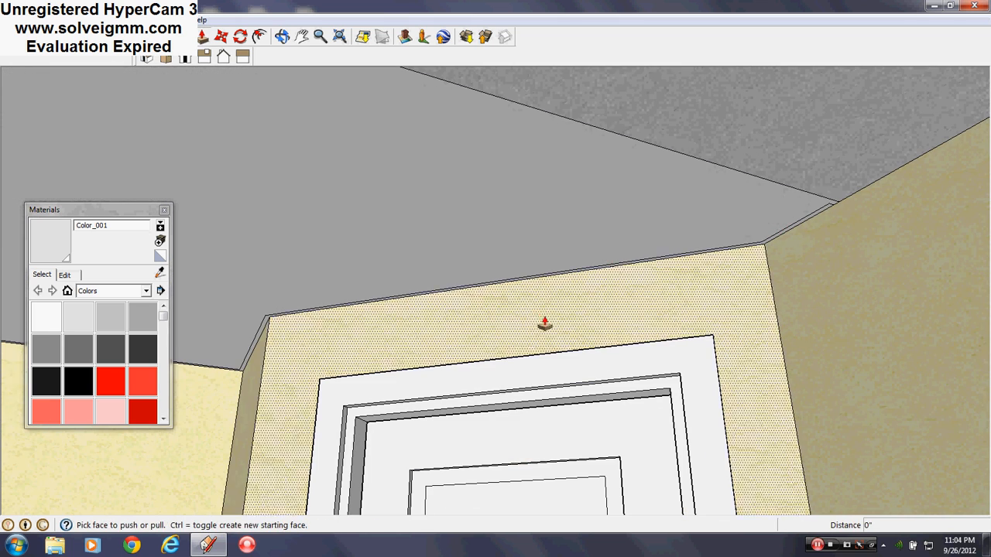
scroll(542, 258, up, 3)
click(542, 255)
scroll(554, 292, down, 4)
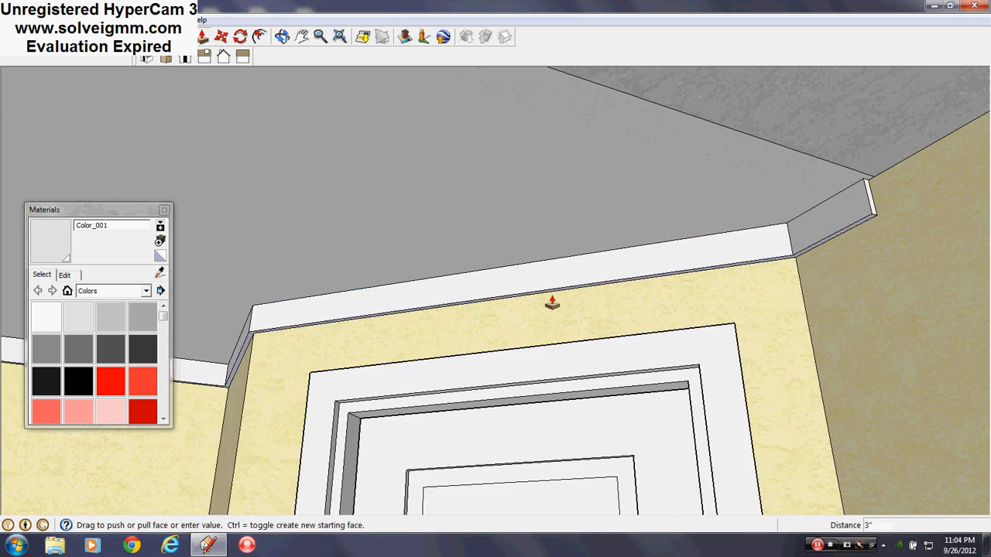
scroll(542, 283, up, 1)
key(Return)
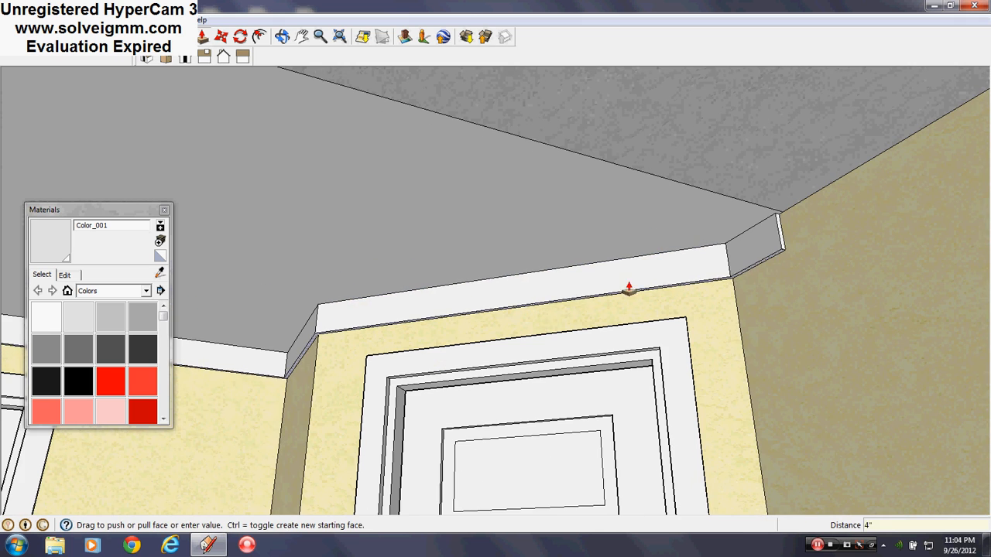
- Erase the edges dividing the separate ceiling section from the main ceiling to merge them into one face
middle_drag(628, 290, 321, 137)
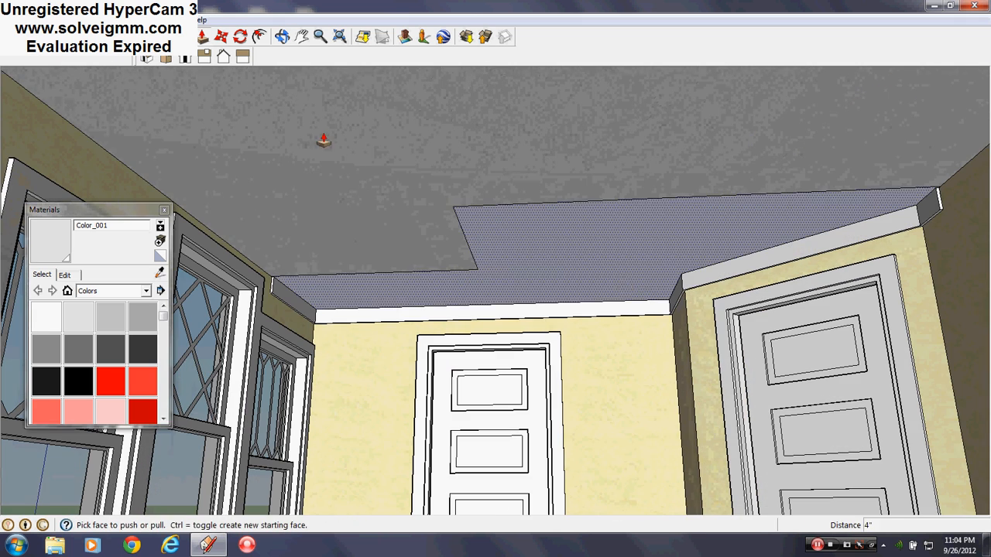
key(l)
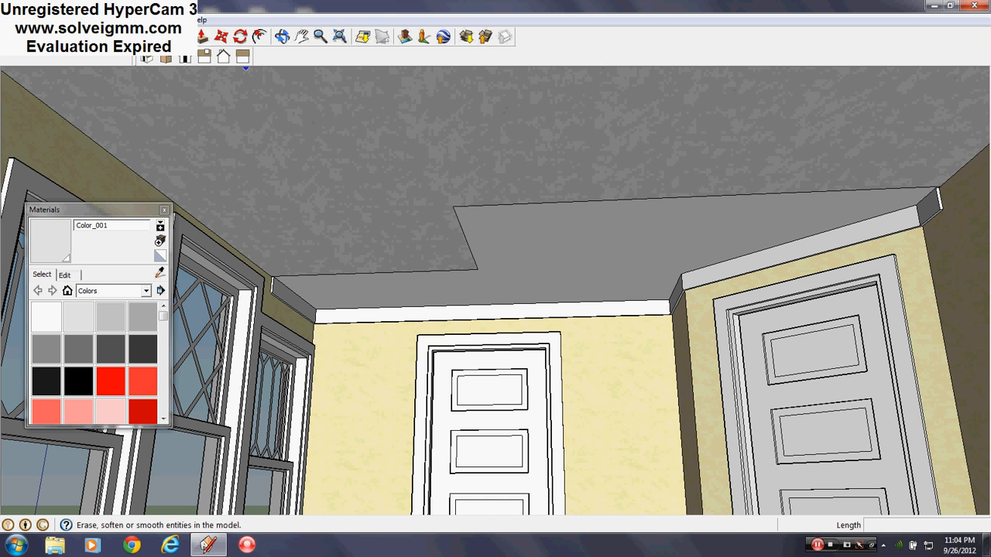
click(141, 36)
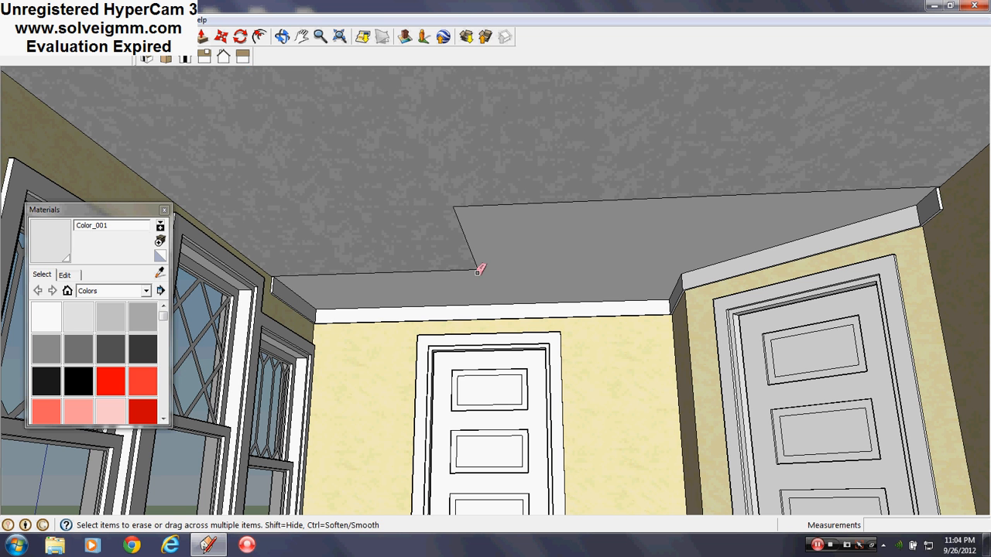
drag(486, 261, 491, 254)
drag(501, 217, 514, 194)
middle_drag(830, 232, 919, 206)
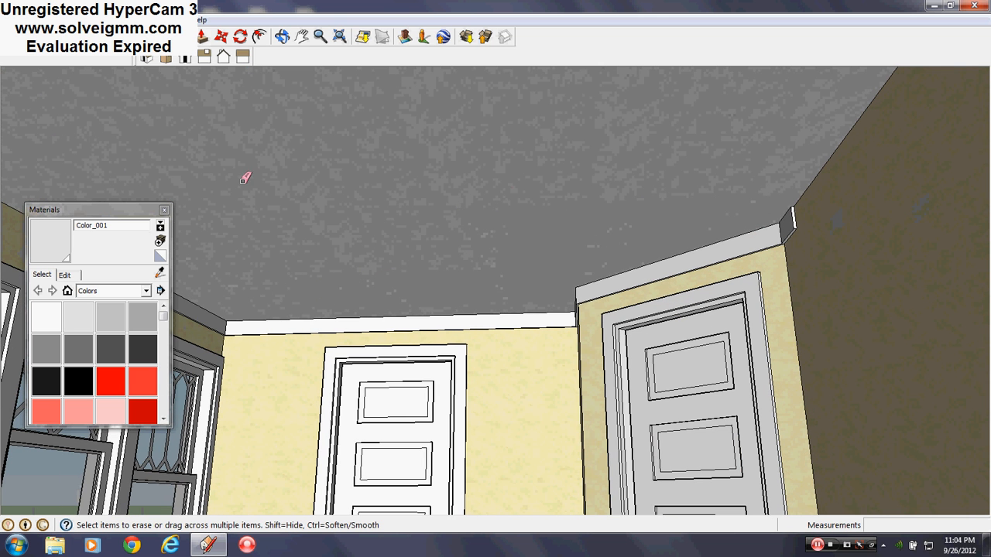
- Close the materials palette, and check the ceiling face's layer and the model's layer list
key(l)
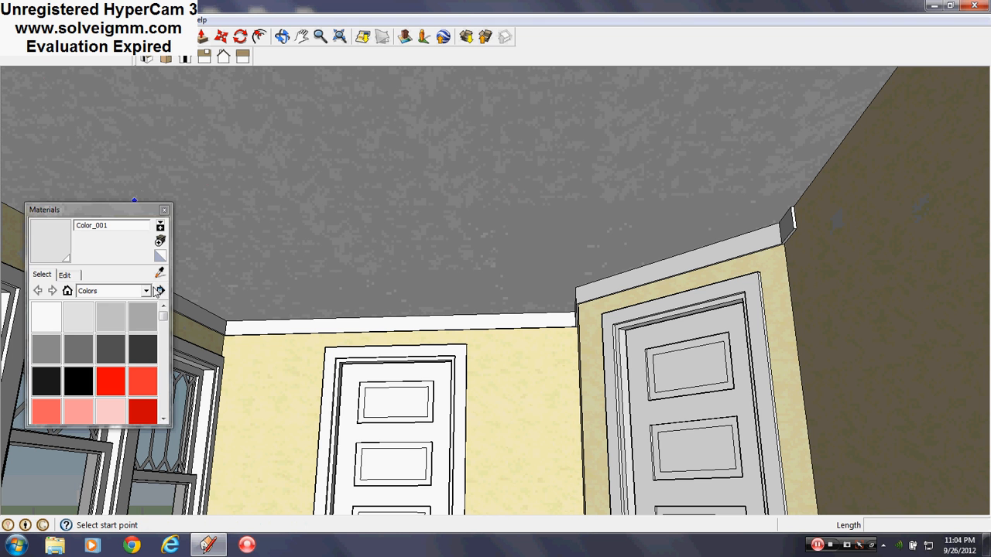
click(164, 210)
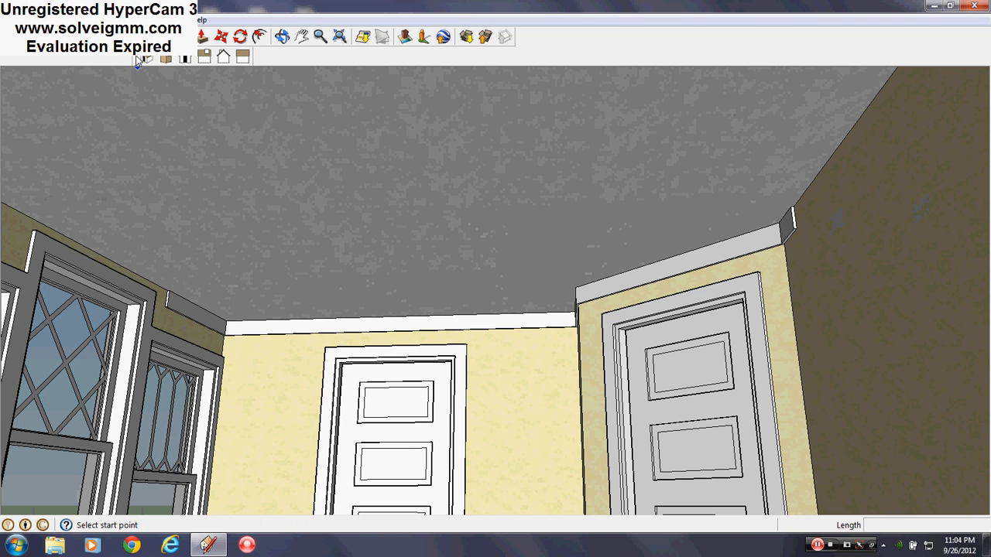
right_click(288, 152)
click(310, 158)
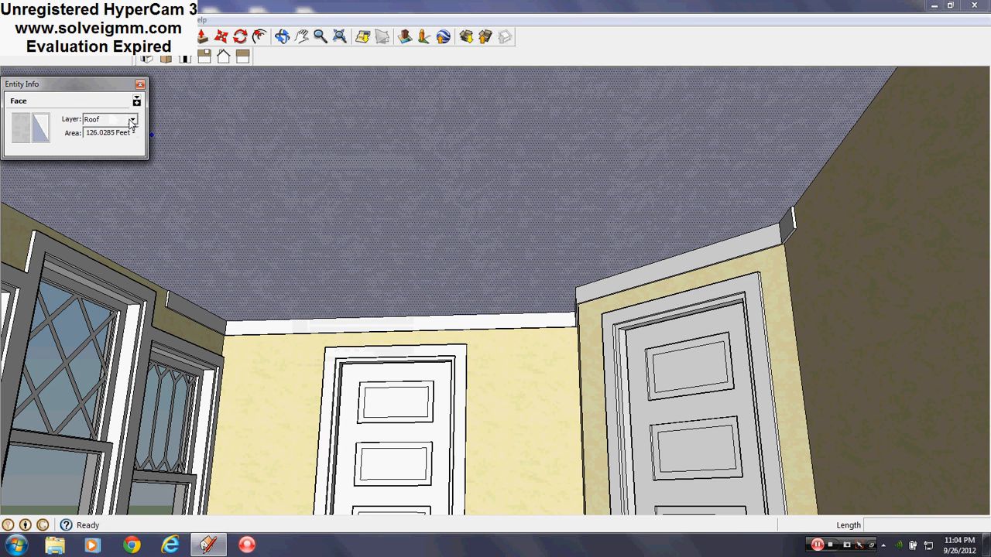
click(139, 85)
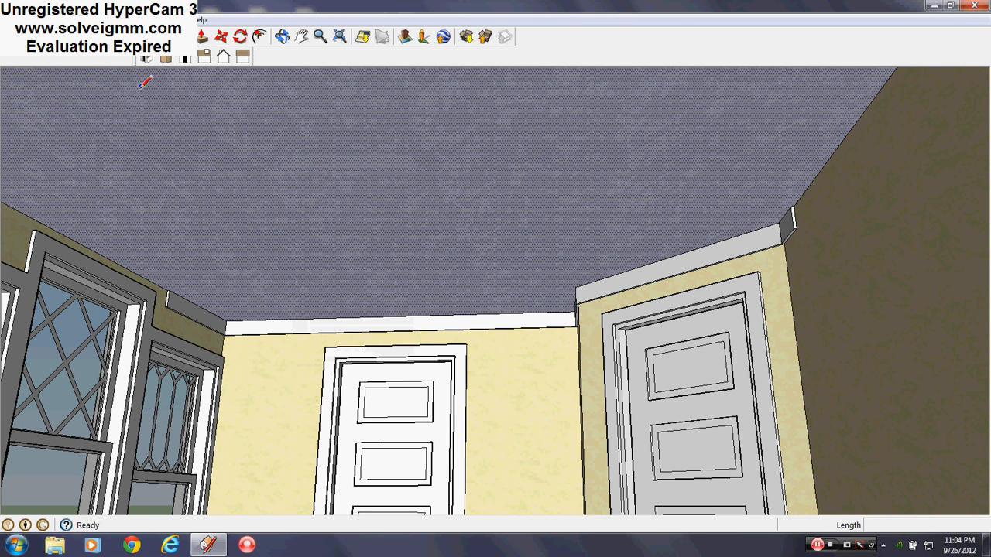
mouse_move(215, 304)
middle_down()
mouse_move(503, 311)
mouse_move(490, 330)
mouse_move(476, 328)
middle_up()
mouse_move(352, 283)
middle_down()
mouse_move(361, 294)
mouse_move(701, 294)
mouse_move(758, 230)
mouse_move(511, 272)
mouse_move(411, 250)
mouse_move(688, 263)
mouse_move(312, 263)
mouse_move(406, 255)
middle_up()
click(175, 19)
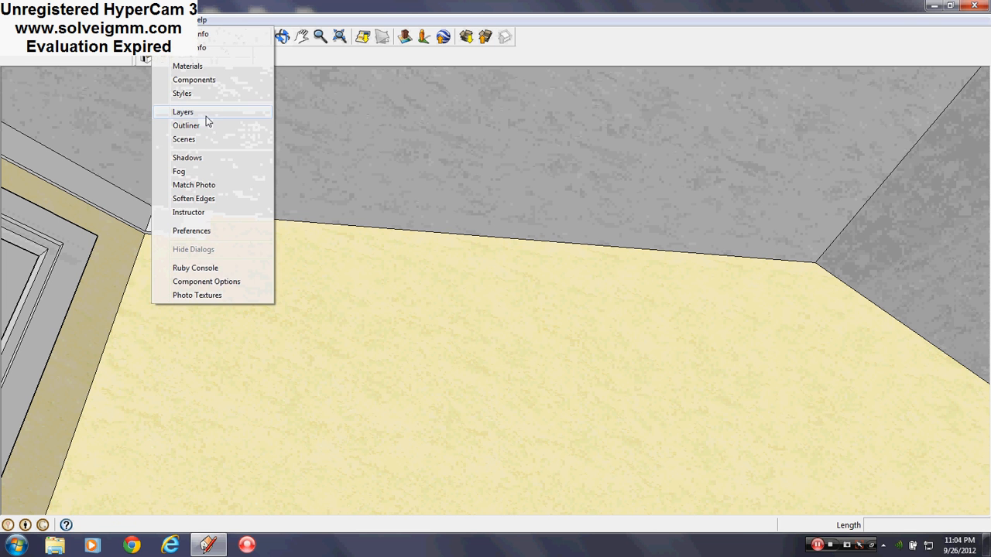
click(207, 113)
click(209, 71)
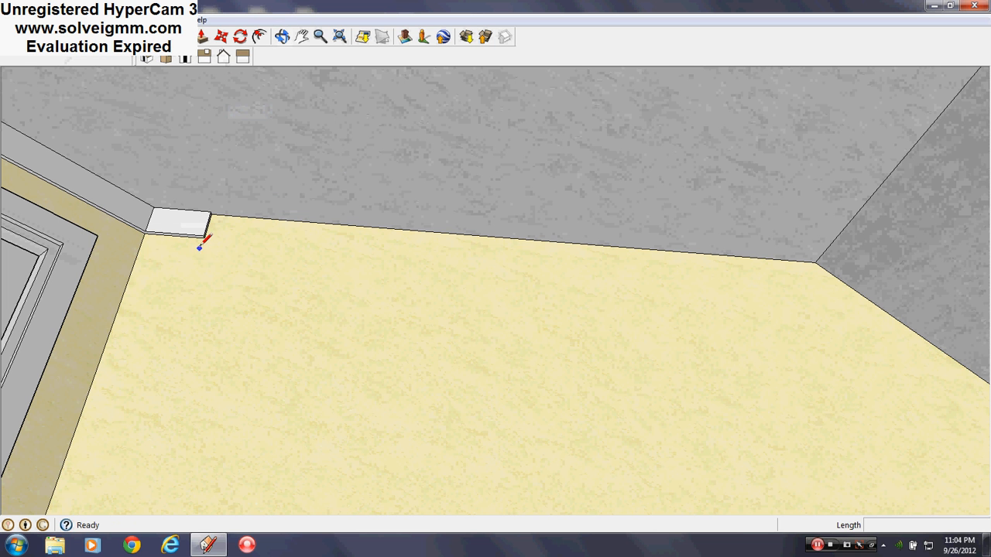
- Draw the crown trim's lower edge line across the plain wall to the sloped ceiling, and along the window wall to the tall window's casing
click(205, 237)
click(852, 288)
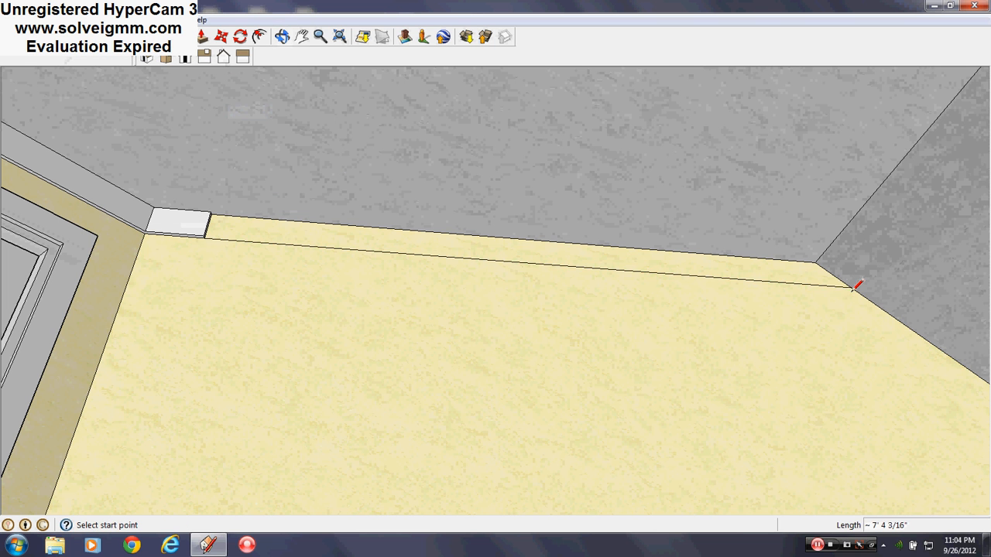
mouse_move(175, 217)
middle_down()
mouse_move(496, 295)
mouse_move(281, 281)
mouse_move(754, 426)
mouse_move(428, 393)
mouse_move(847, 410)
mouse_move(533, 372)
mouse_move(346, 319)
middle_up()
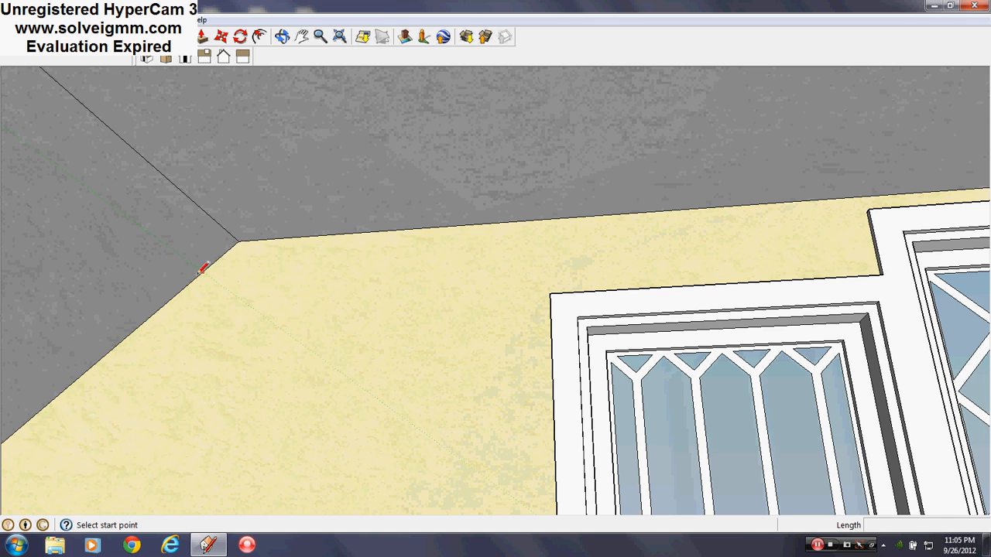
mouse_move(232, 265)
middle_down()
mouse_move(70, 315)
mouse_move(436, 345)
mouse_move(283, 212)
middle_up()
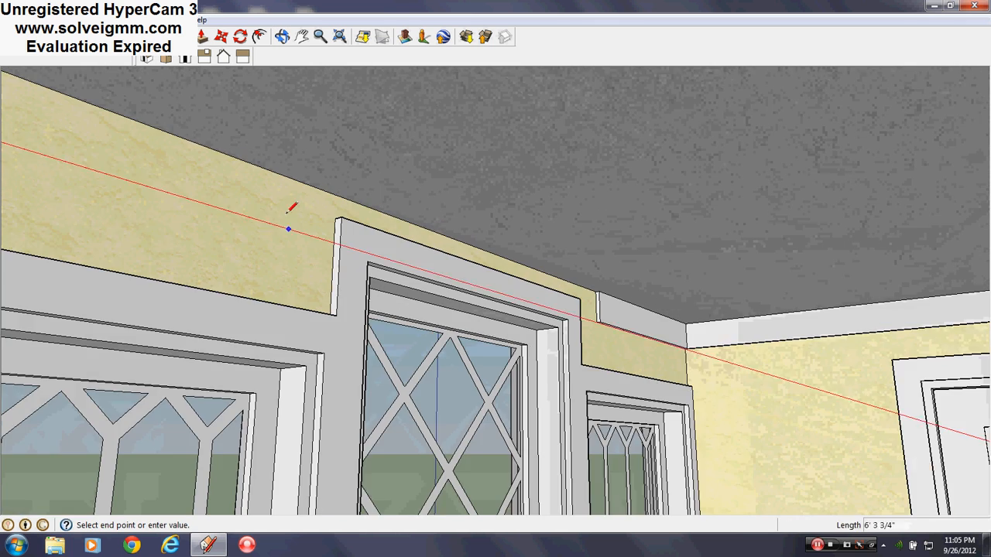
click(347, 238)
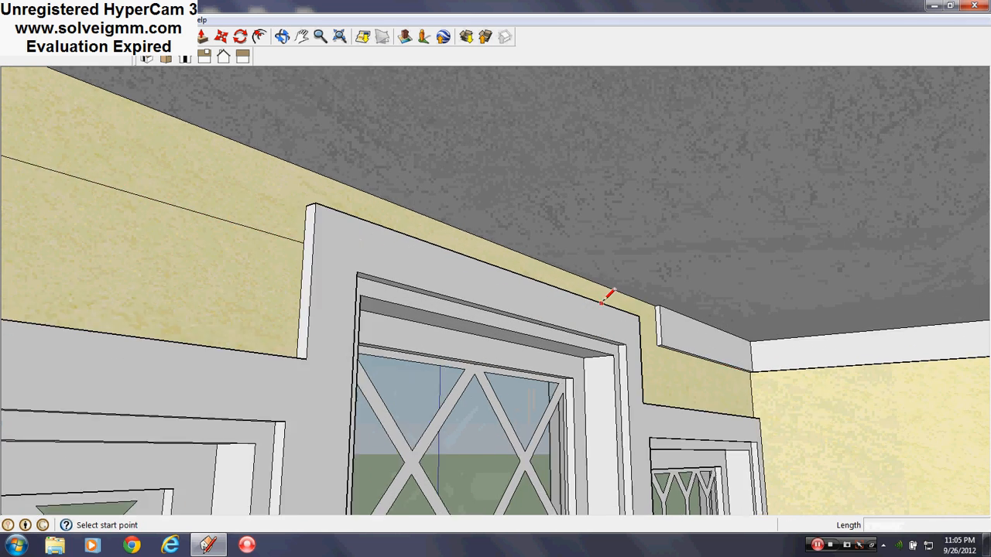
- Draw a line about 5 1/2" long from the tall window's casing to the lower corner of the existing crown trim
mouse_move(608, 287)
middle_down()
mouse_move(156, 285)
mouse_move(186, 286)
middle_up()
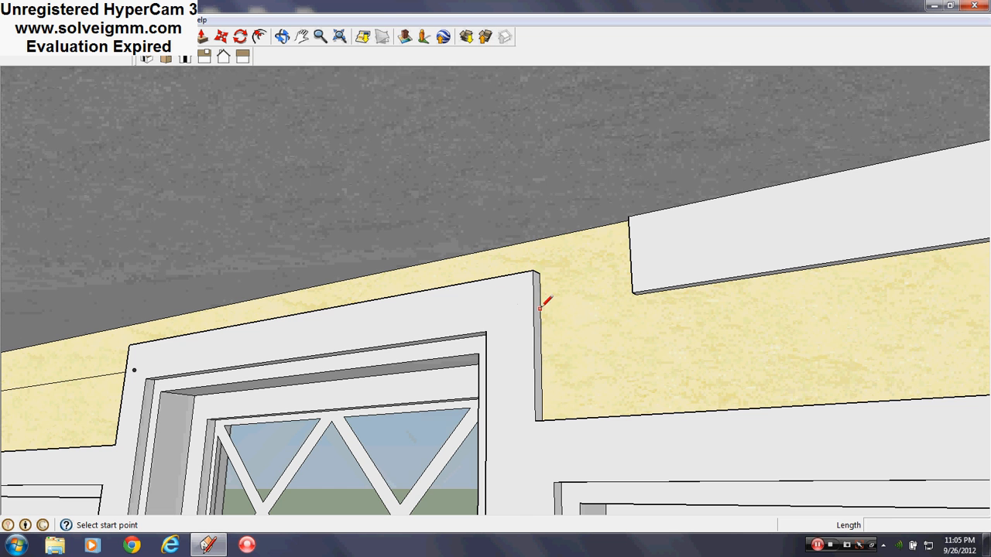
click(539, 308)
middle_drag(541, 237, 643, 275)
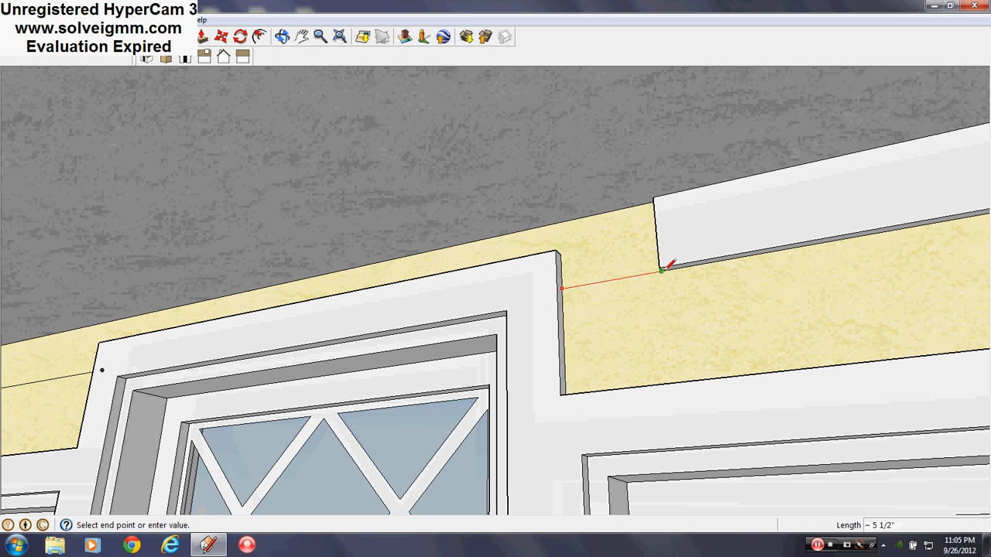
- Paint the outlined strips at the top of the window wall and the plain wall with Color_001
key(b)
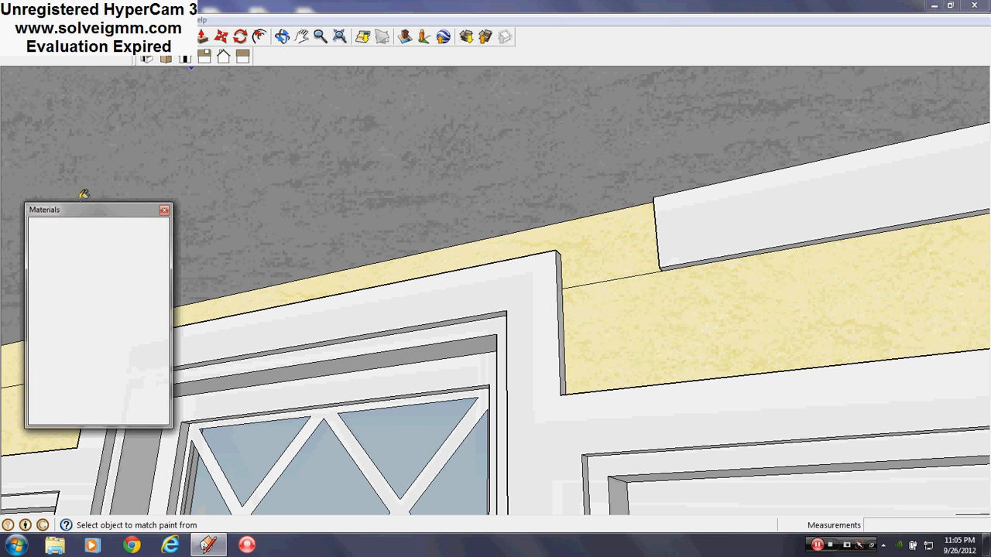
click(618, 235)
middle_drag(703, 310, 389, 381)
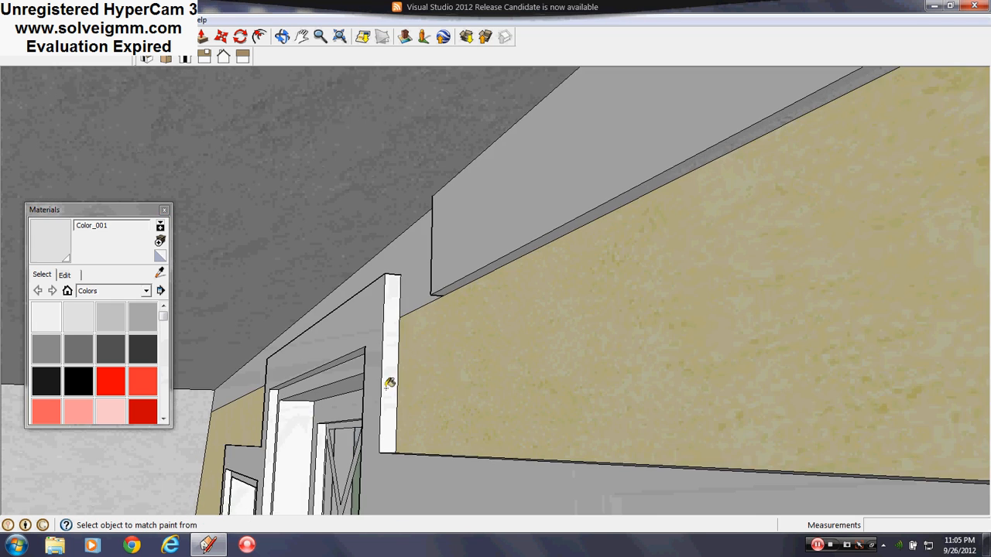
shift+middle_drag(325, 414, 789, 277)
scroll(472, 367, up, 2)
shift+middle_drag(474, 370, 589, 334)
middle_drag(439, 296, 696, 290)
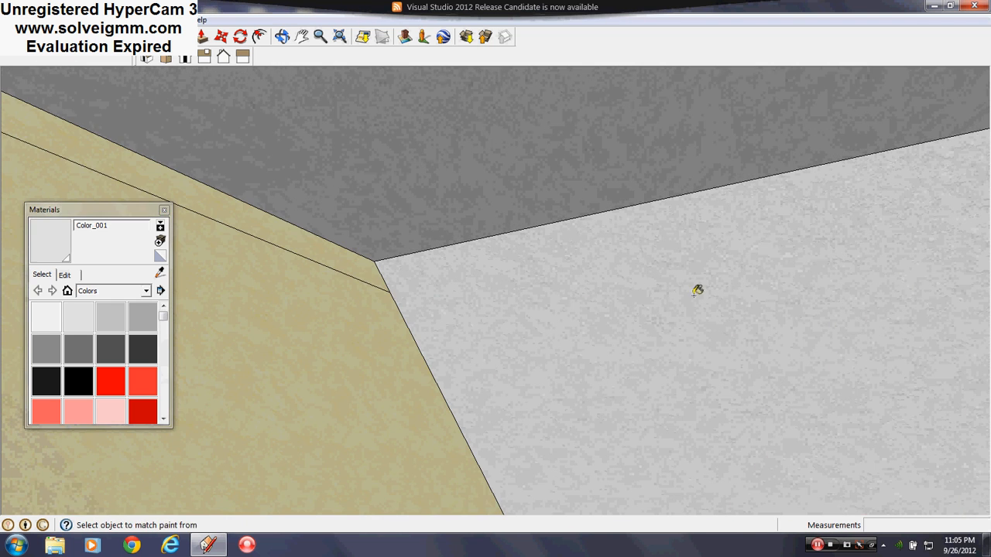
middle_drag(376, 269, 418, 214)
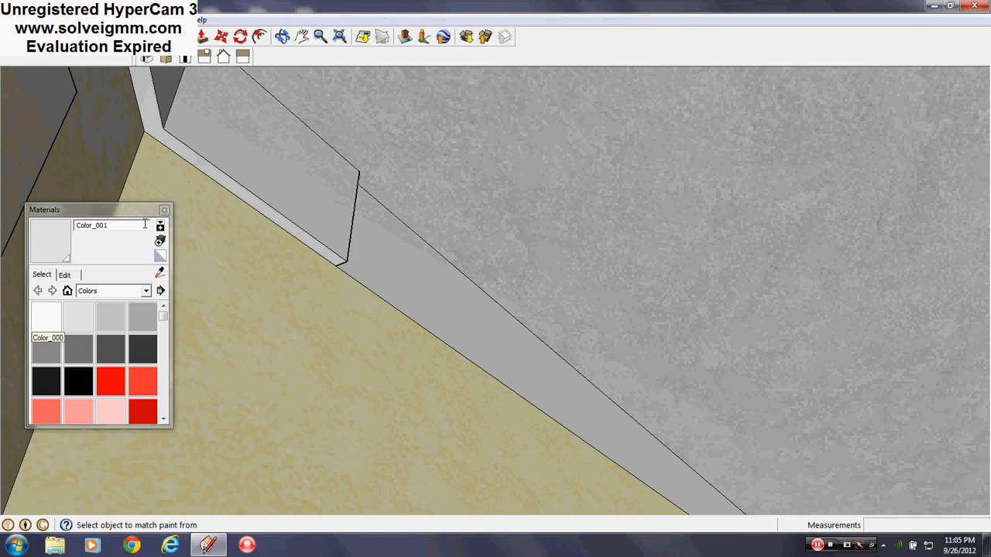
click(164, 211)
- Push/Pull the painted wall strips out flush with the existing crown trim
key(p)
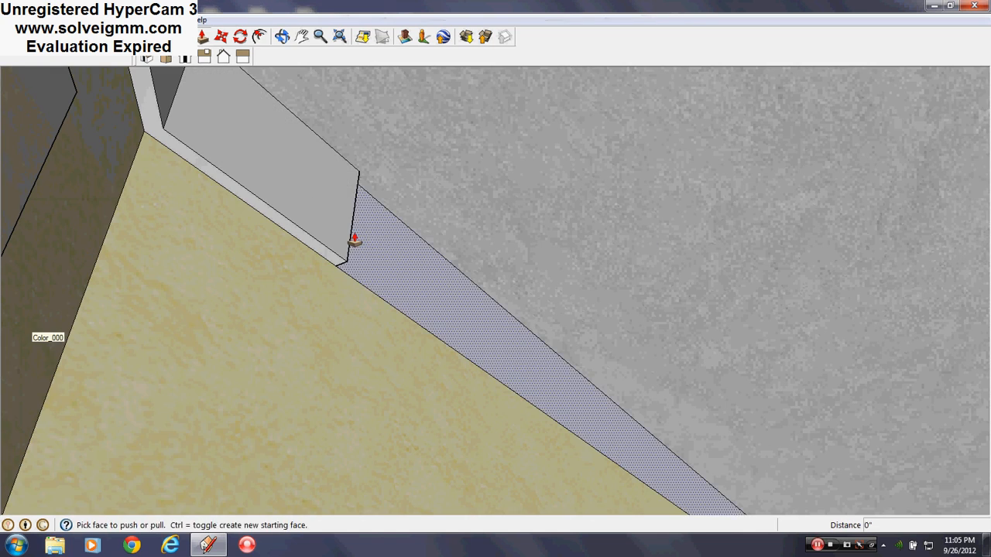
click(353, 237)
click(294, 194)
scroll(380, 231, up, 2)
middle_drag(380, 230, 650, 316)
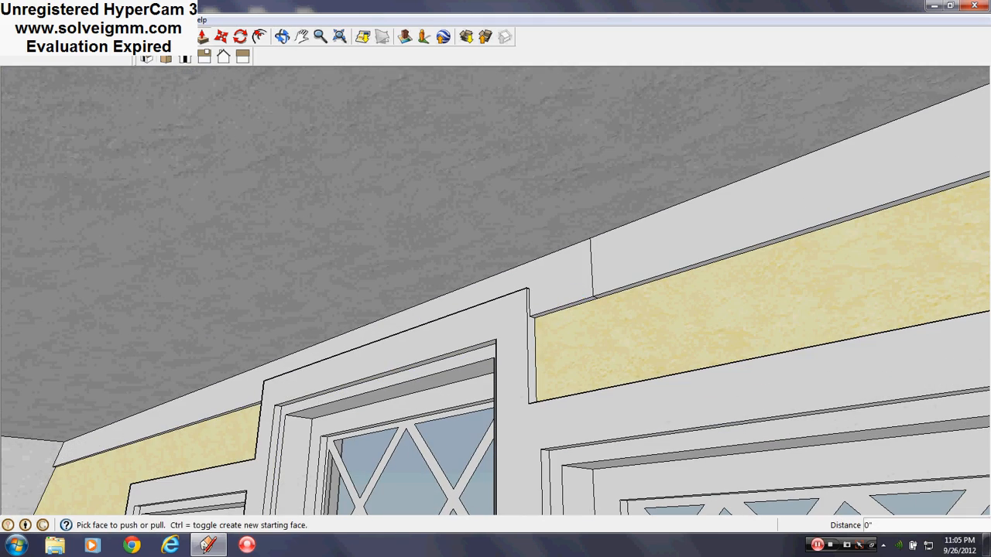
- Erase the leftover seam edges where the new crown trim strips meet the existing trim
key(e)
scroll(608, 283, up, 4)
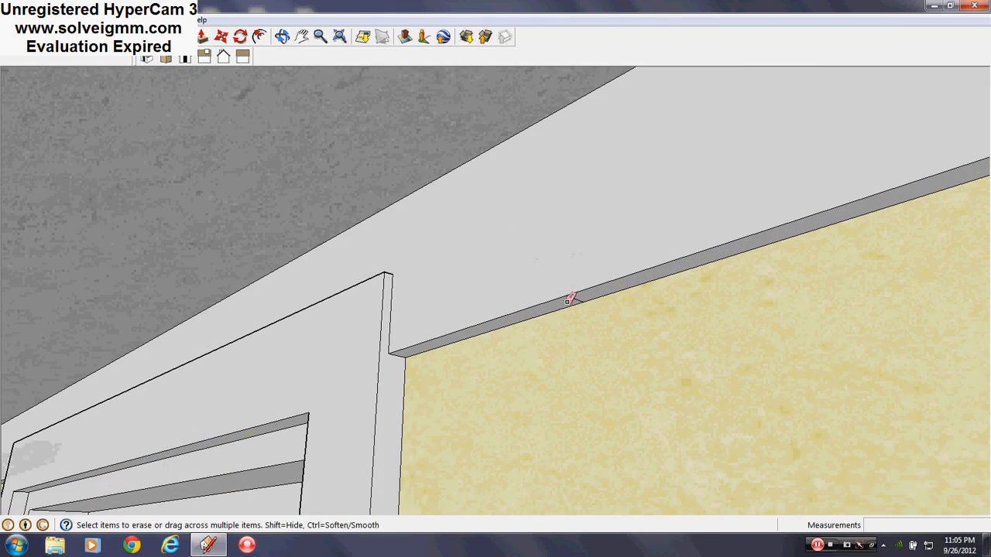
mouse_move(577, 296)
middle_down()
mouse_move(343, 322)
mouse_move(875, 307)
mouse_move(339, 428)
mouse_move(666, 366)
mouse_move(699, 369)
mouse_move(442, 394)
mouse_move(730, 301)
mouse_move(310, 334)
mouse_move(670, 369)
mouse_move(603, 307)
mouse_move(506, 327)
mouse_move(475, 308)
middle_up()
click(479, 294)
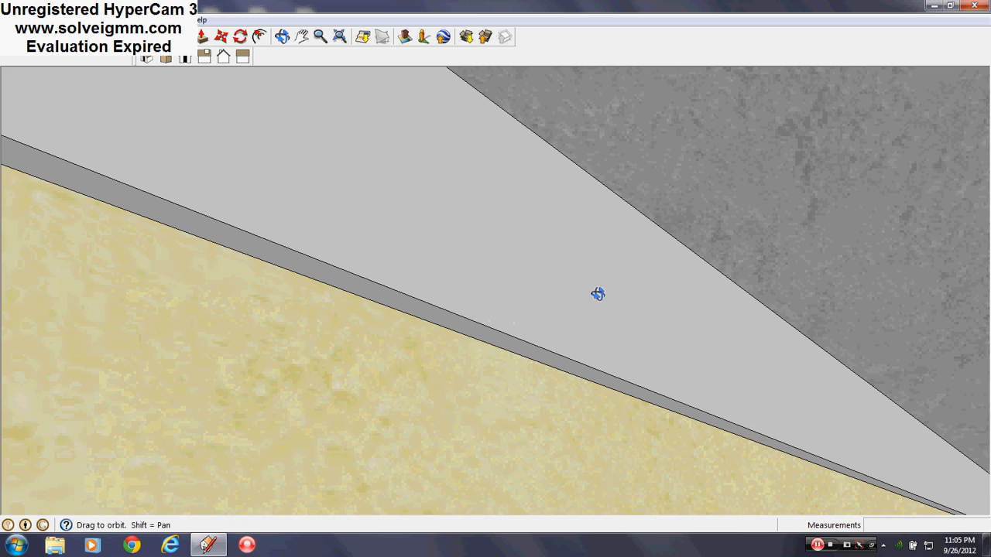
middle_drag(597, 294, 531, 294)
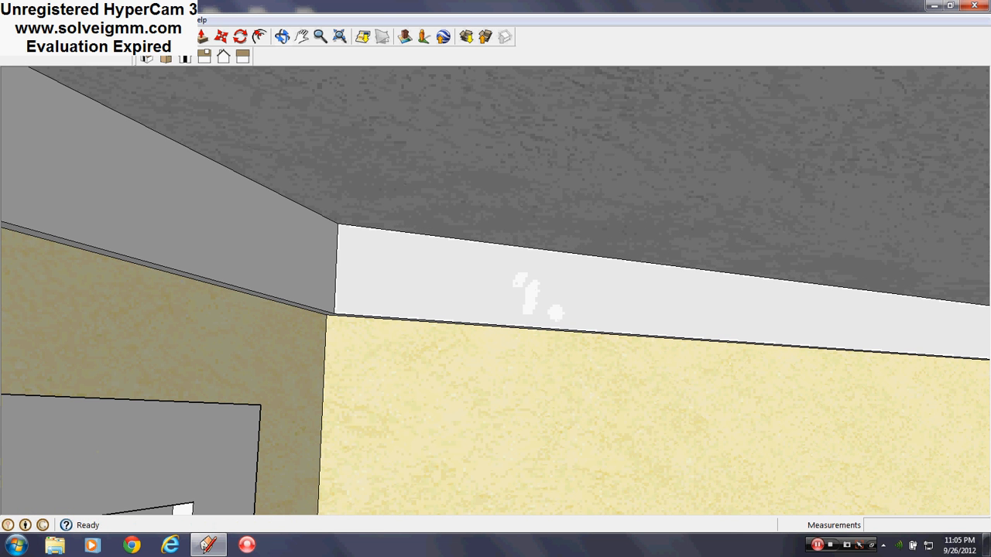
- Hide the Roof layer to expose the second-floor rooms from above
click(170, 19)
click(186, 113)
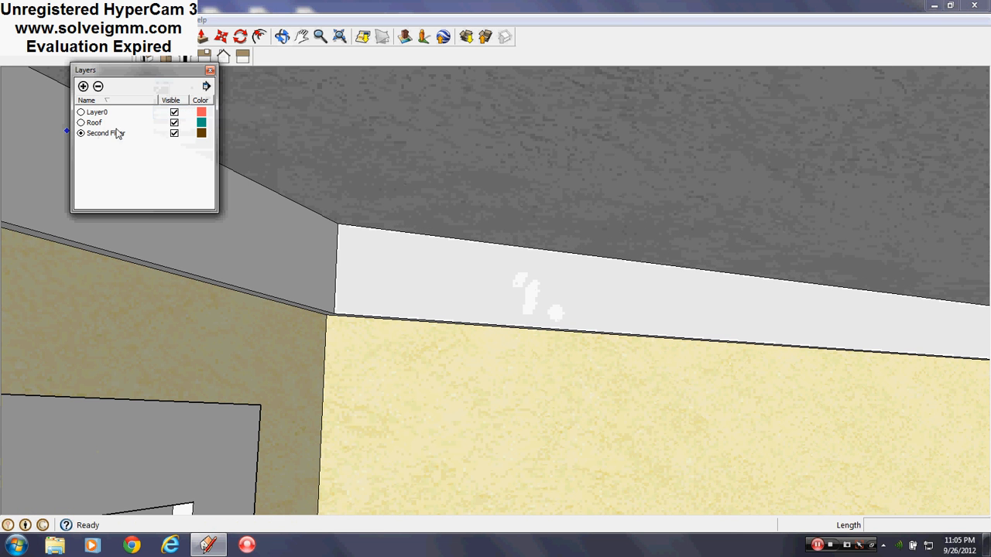
click(174, 122)
middle_drag(175, 143, 392, 367)
scroll(503, 276, down, 5)
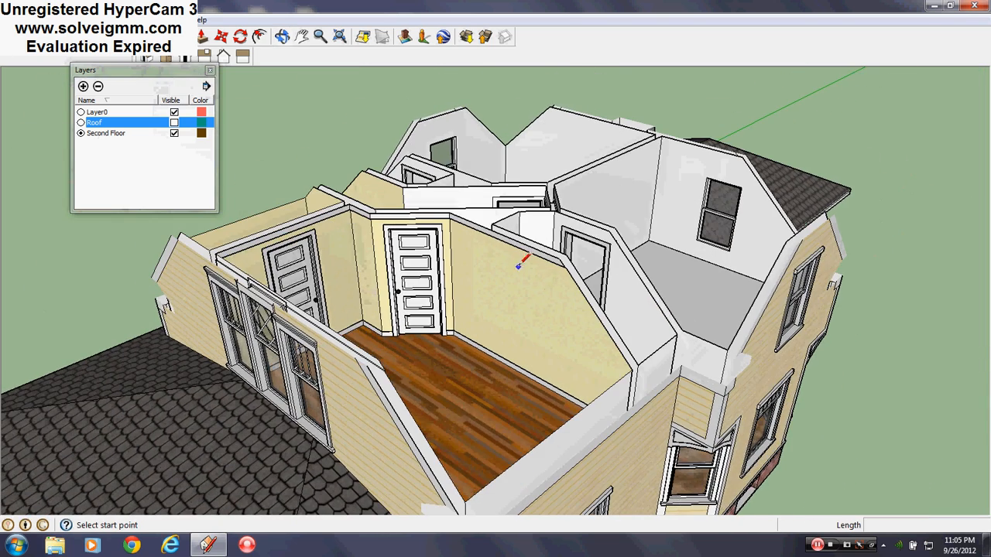
mouse_move(576, 353)
middle_down()
mouse_move(491, 214)
mouse_move(537, 276)
mouse_move(529, 283)
mouse_move(790, 335)
mouse_move(518, 331)
middle_up()
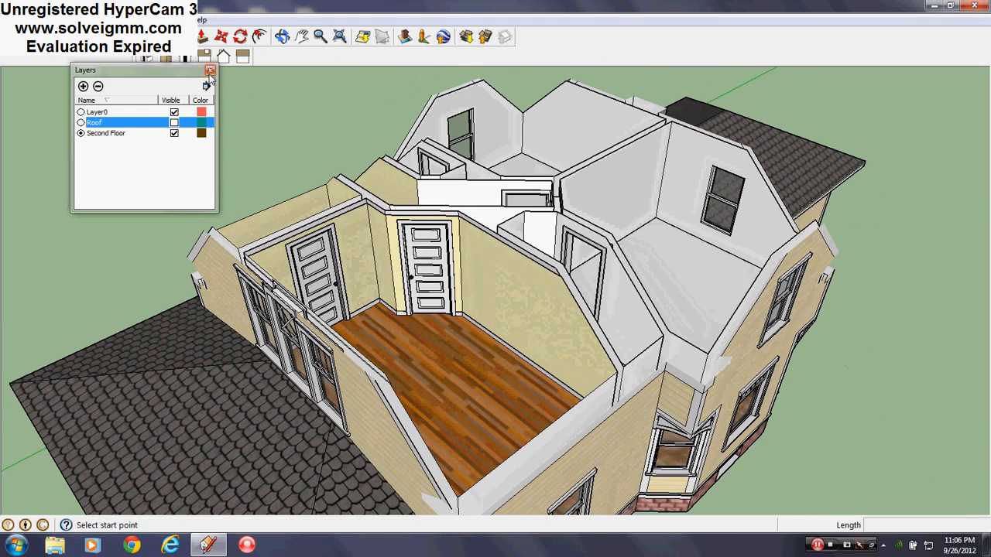
middle_drag(385, 317, 421, 246)
scroll(480, 279, up, 4)
scroll(431, 210, up, 3)
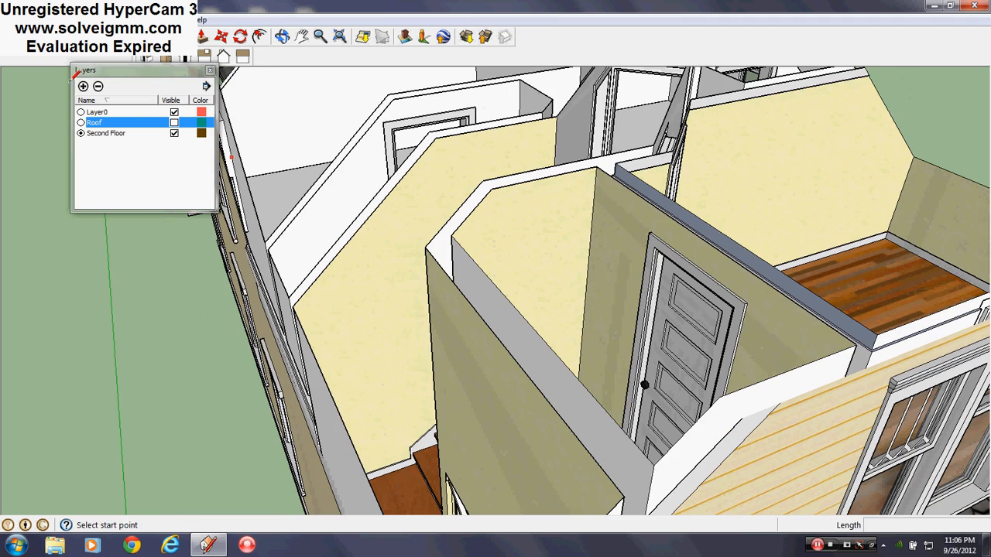
click(209, 70)
- Outline a 4" strip along the top of the small room's door wall and adjoining outer wall, erasing the overshooting edge outside
middle_drag(271, 232, 451, 239)
scroll(406, 124, up, 3)
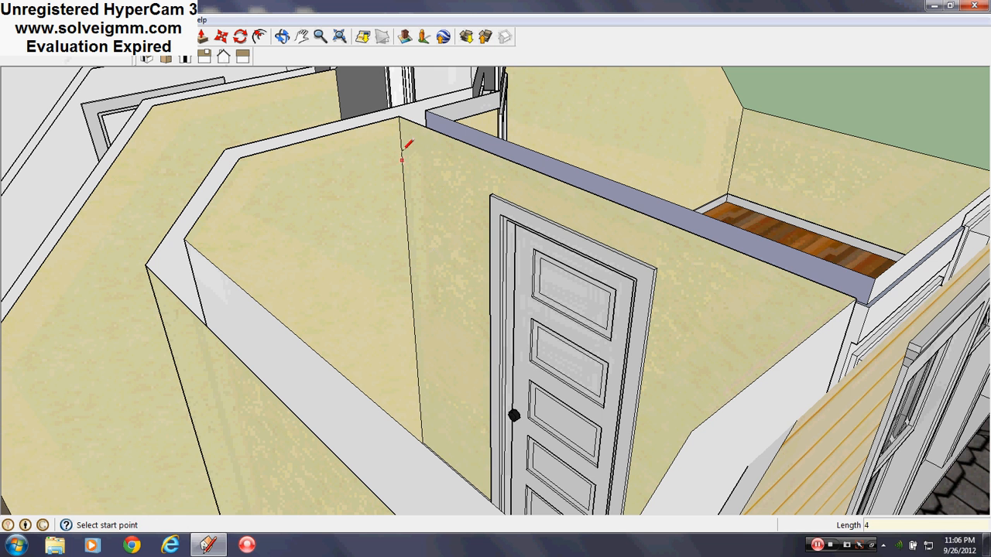
click(847, 327)
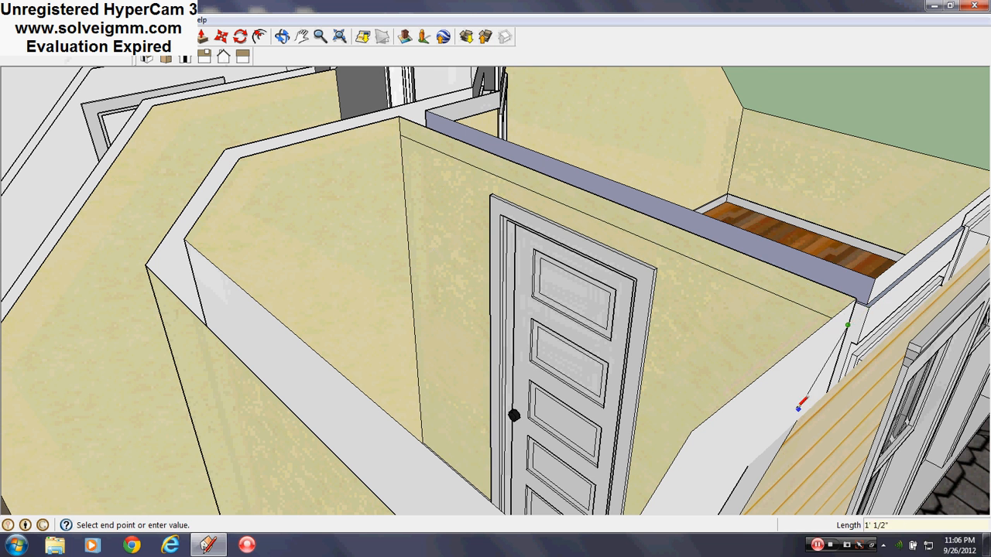
middle_drag(800, 405, 646, 325)
middle_drag(654, 360, 483, 328)
click(212, 280)
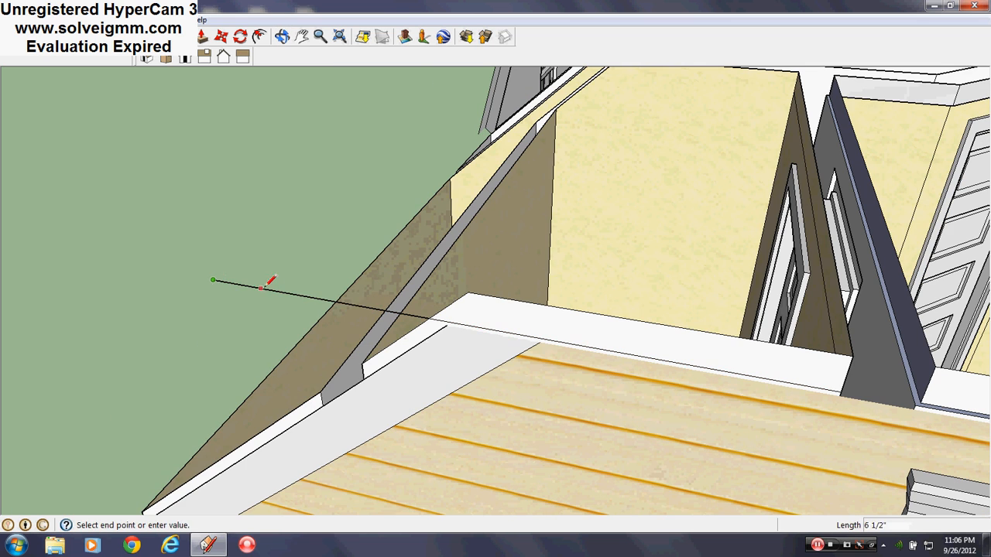
right_click(273, 286)
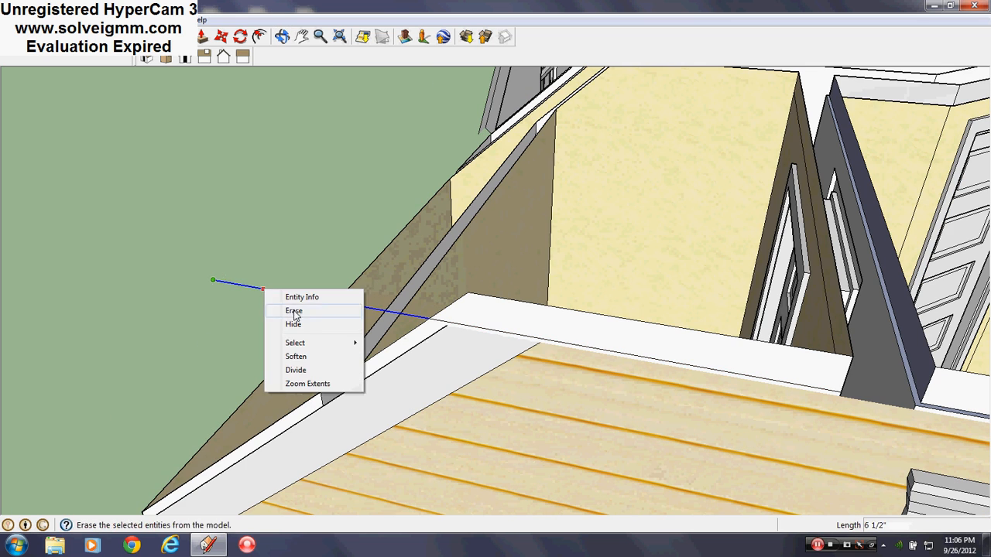
click(290, 314)
- Continue the 4" strip outline along the small room's opposite side wall and erase the edge overshooting the sloped end
mouse_move(290, 315)
middle_down()
mouse_move(433, 336)
mouse_move(467, 207)
mouse_move(662, 170)
middle_up()
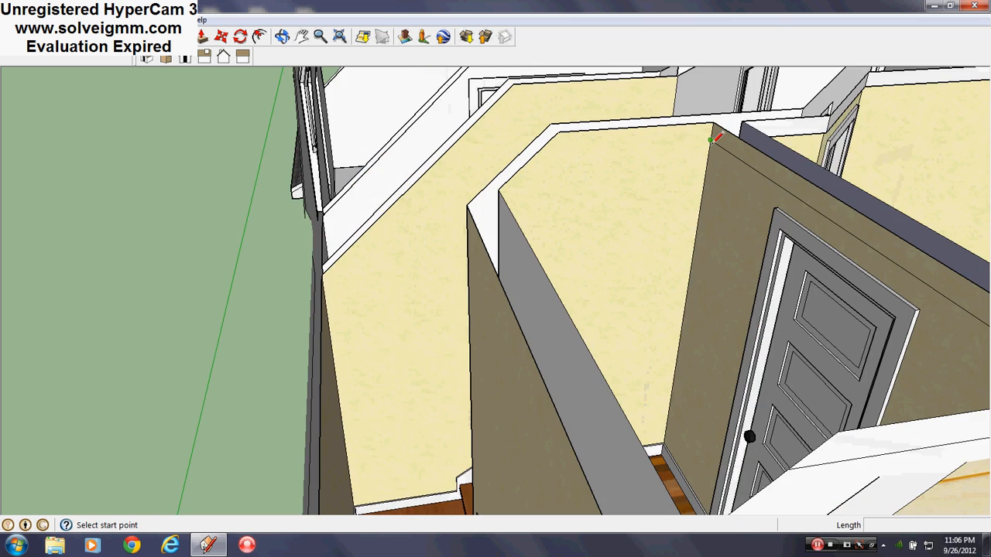
click(483, 156)
right_click(500, 156)
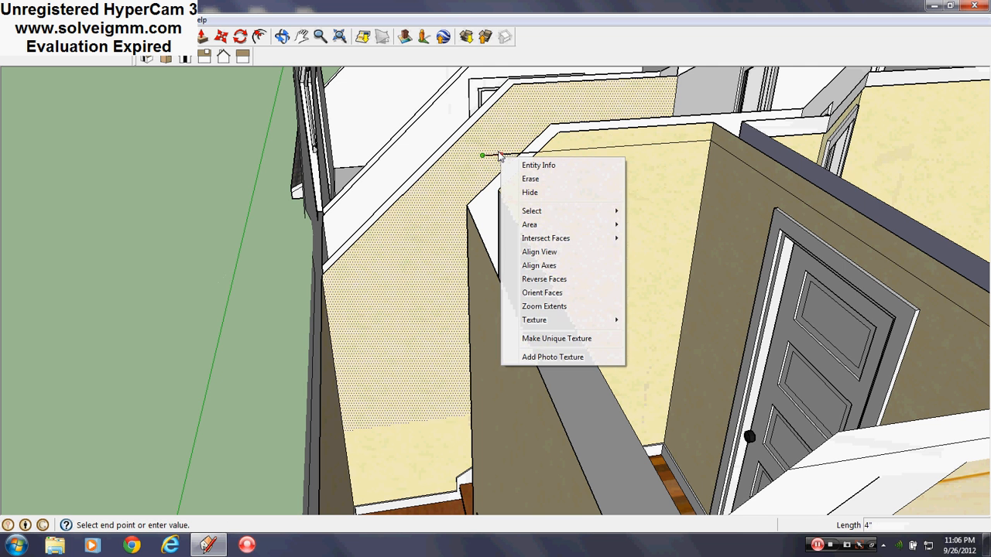
right_click(490, 156)
click(528, 182)
mouse_move(754, 214)
middle_down()
mouse_move(454, 250)
mouse_move(420, 170)
middle_up()
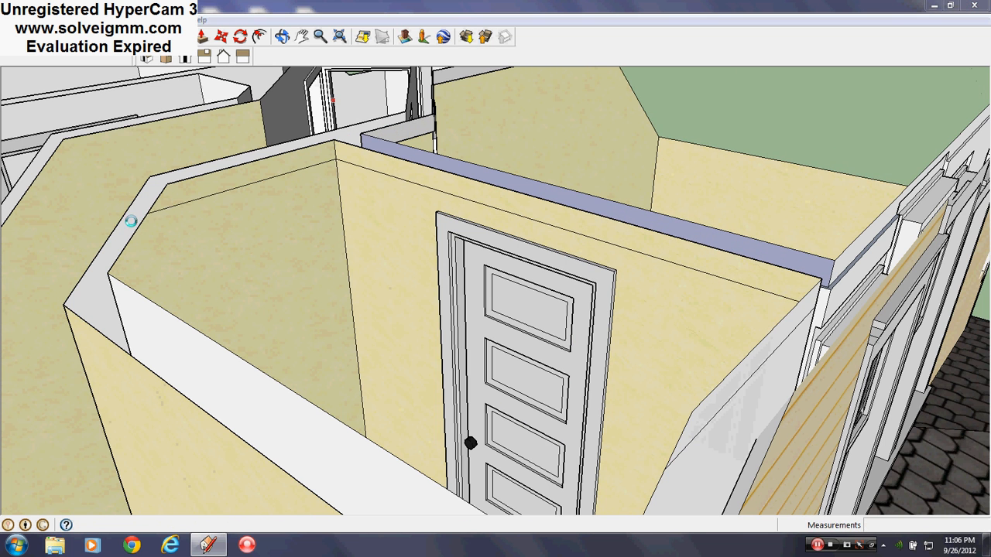
- Paint the outlined strips at the top of the small room's walls with Color_001
key(b)
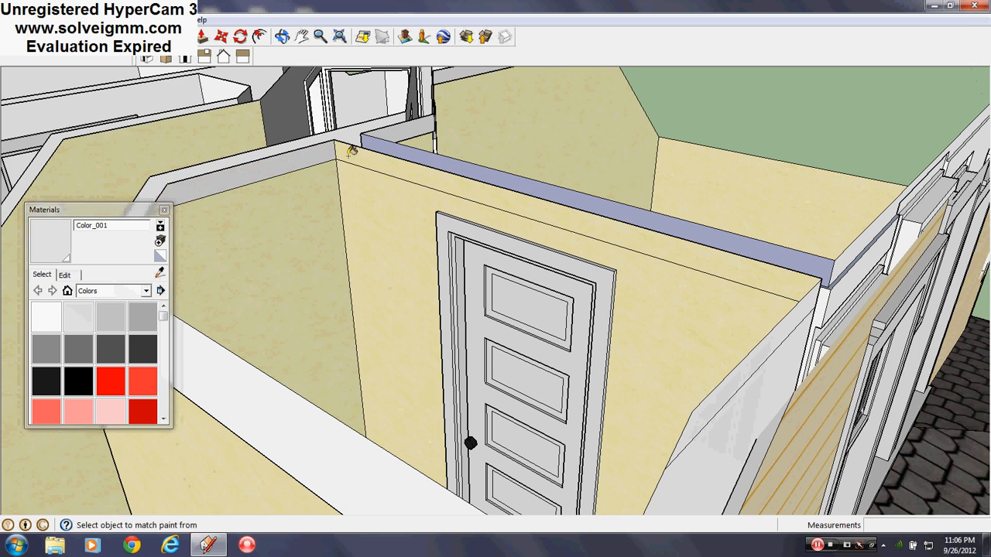
middle_drag(350, 149, 906, 342)
middle_drag(901, 214, 220, 198)
click(164, 210)
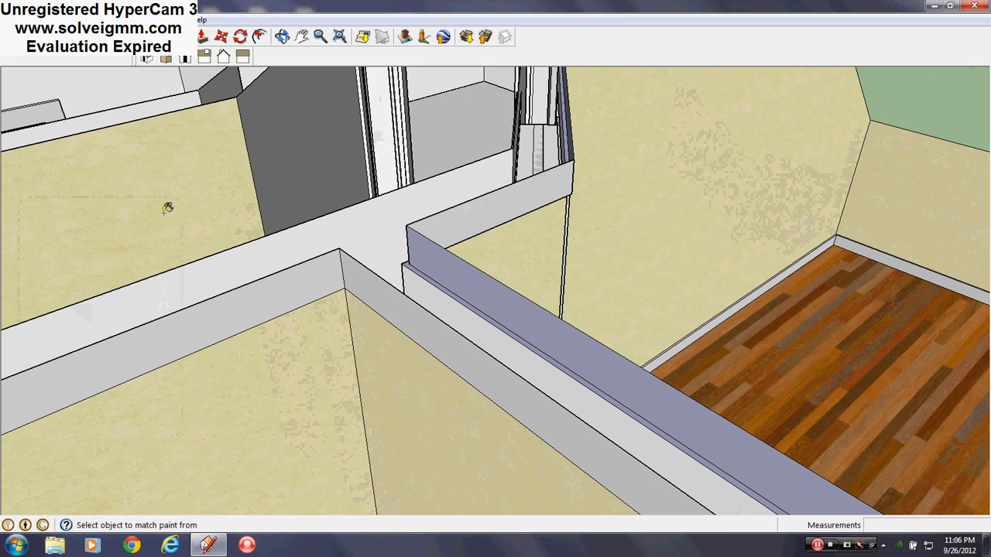
- Push/Pull the painted strips out from the small room's walls to form the crown trim
click(205, 57)
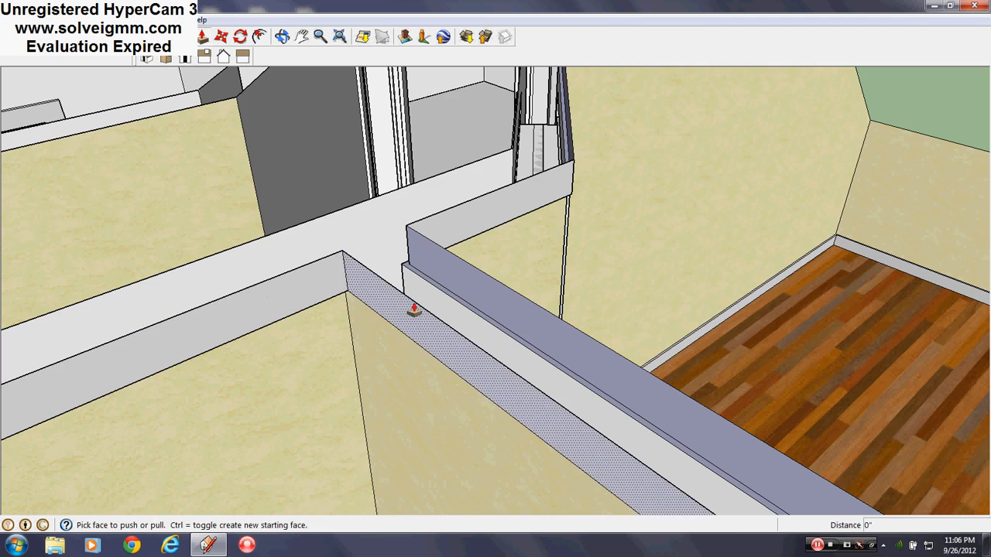
scroll(254, 193, down, 2)
mouse_move(574, 430)
middle_down()
mouse_move(472, 417)
mouse_move(584, 359)
mouse_move(626, 292)
middle_up()
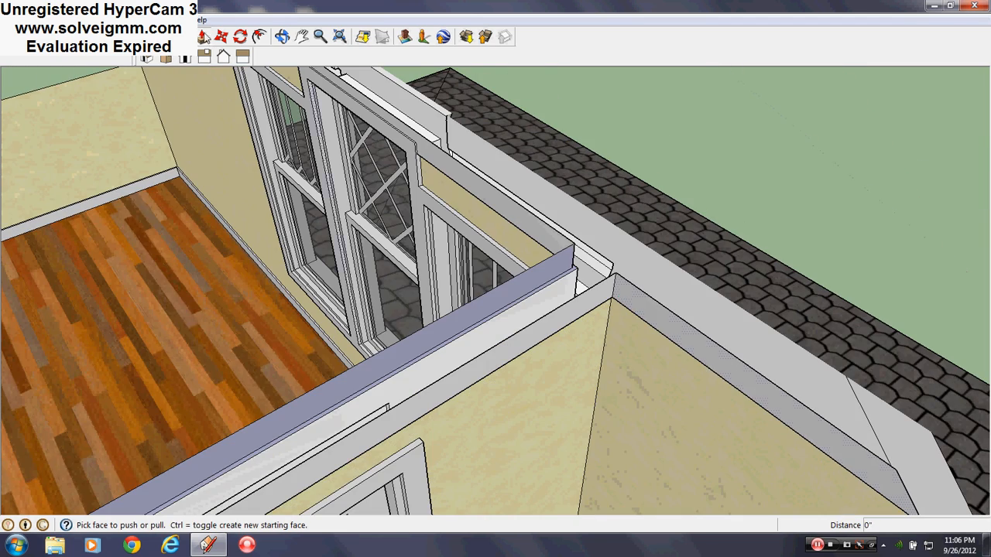
scroll(687, 315, up, 3)
middle_drag(517, 272, 333, 259)
scroll(333, 259, up, 1)
scroll(520, 344, down, 3)
- Erase the leftover seam edges at the corner where the small room's trim meets the wall top
middle_drag(520, 344, 611, 457)
scroll(392, 204, up, 2)
scroll(430, 256, up, 3)
middle_drag(466, 285, 586, 293)
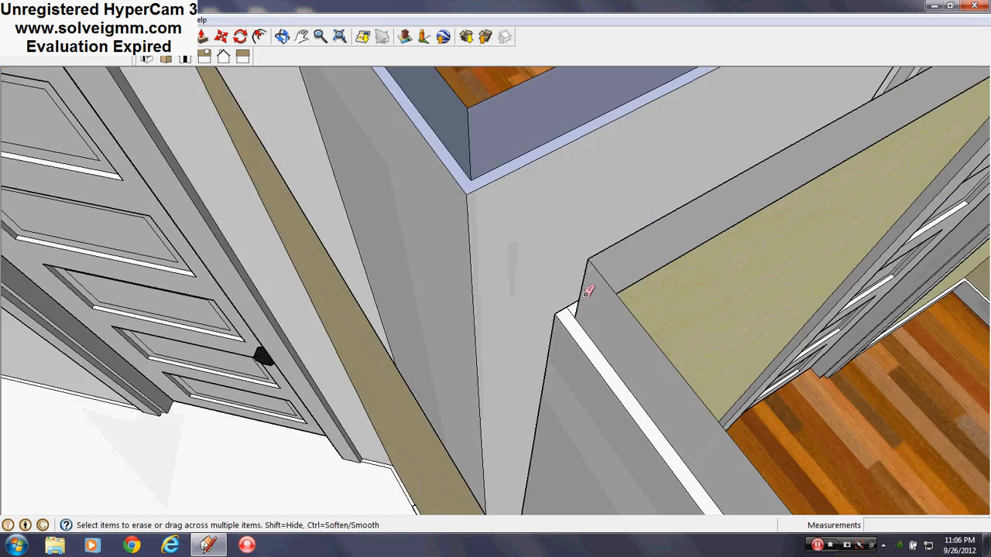
scroll(574, 311, up, 2)
scroll(565, 304, down, 2)
scroll(387, 236, down, 3)
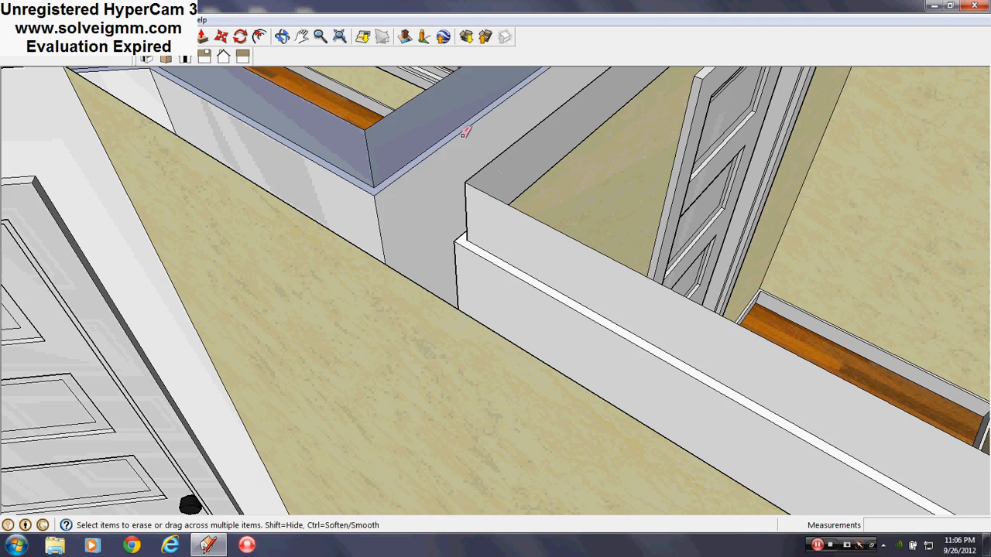
- Sample Color_000 from the adjacent wall and paint the unpainted blue-gray faces along the wall tops
click(181, 37)
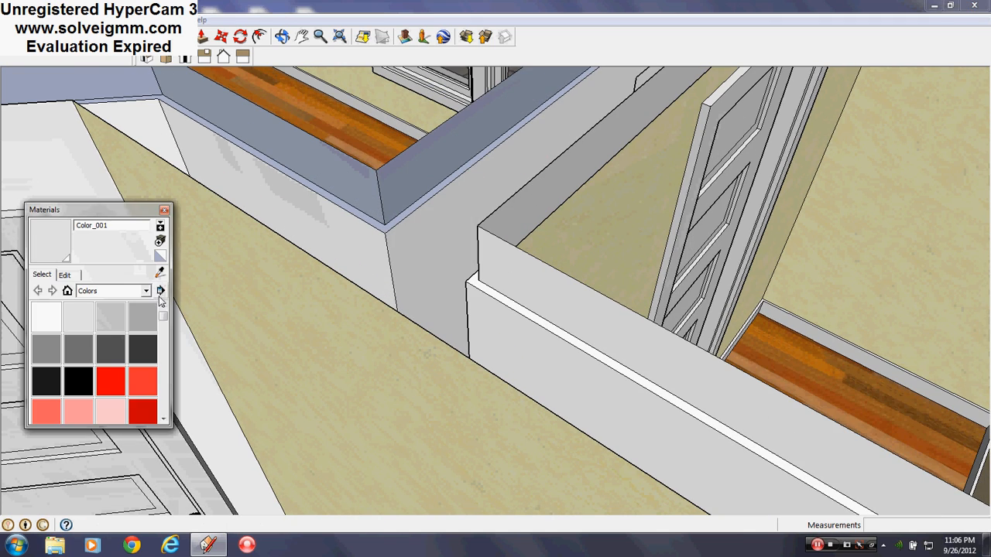
click(374, 260)
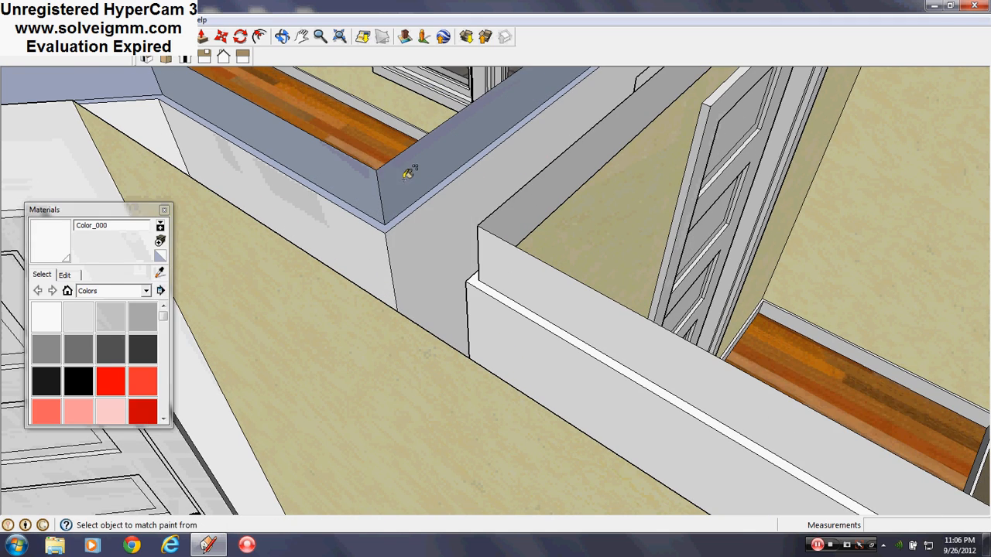
scroll(409, 173, down, 8)
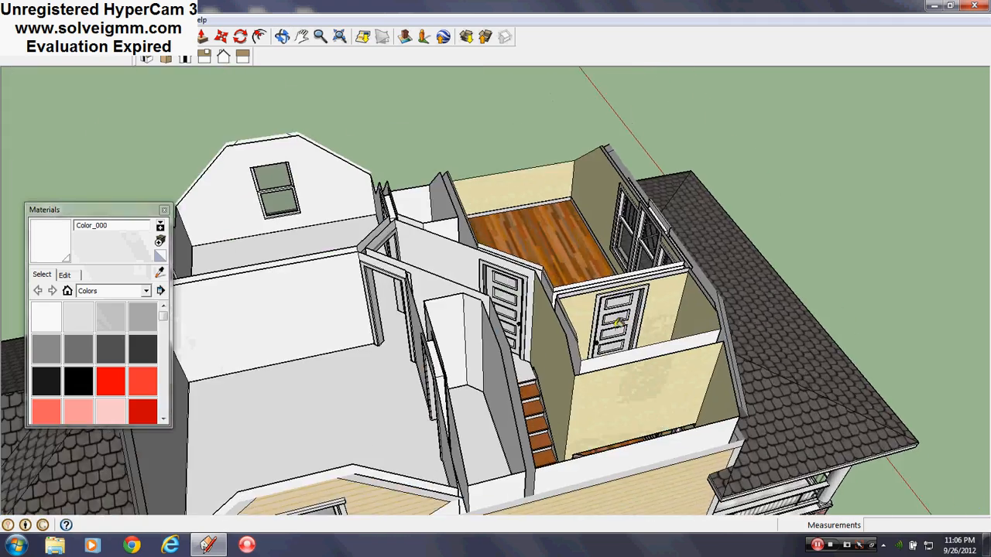
scroll(666, 344, up, 3)
middle_drag(667, 345, 580, 332)
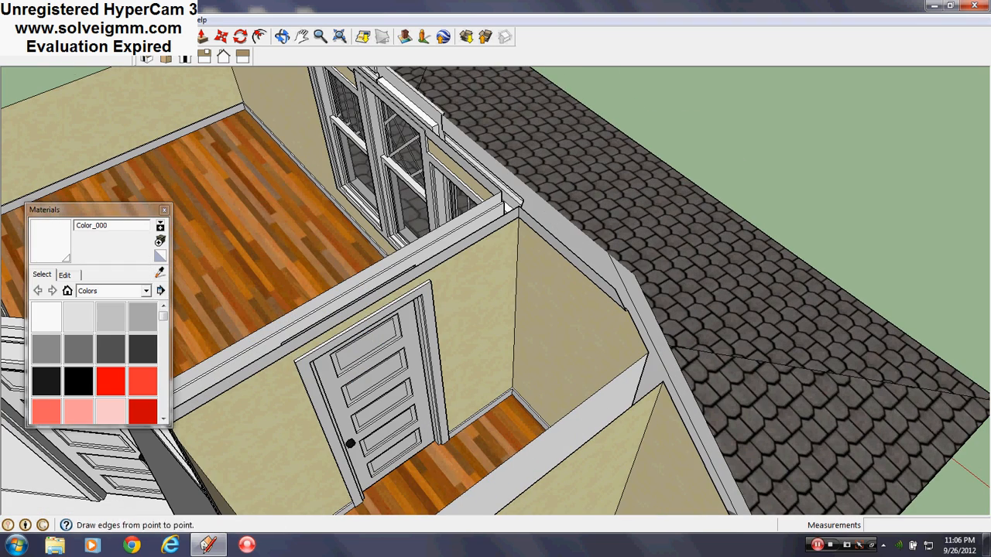
click(165, 211)
- Draw two closely spaced horizontal lines across the small room's outer side wall, starting 5'8 above the baseboard
scroll(566, 369, up, 3)
mouse_move(566, 368)
middle_down()
mouse_move(592, 356)
mouse_move(550, 374)
middle_up()
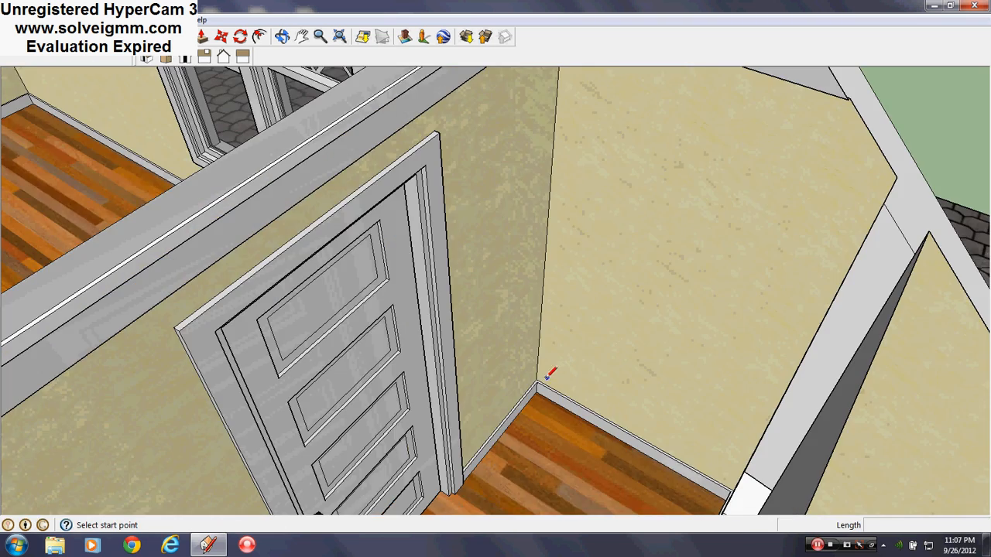
scroll(531, 419, down, 3)
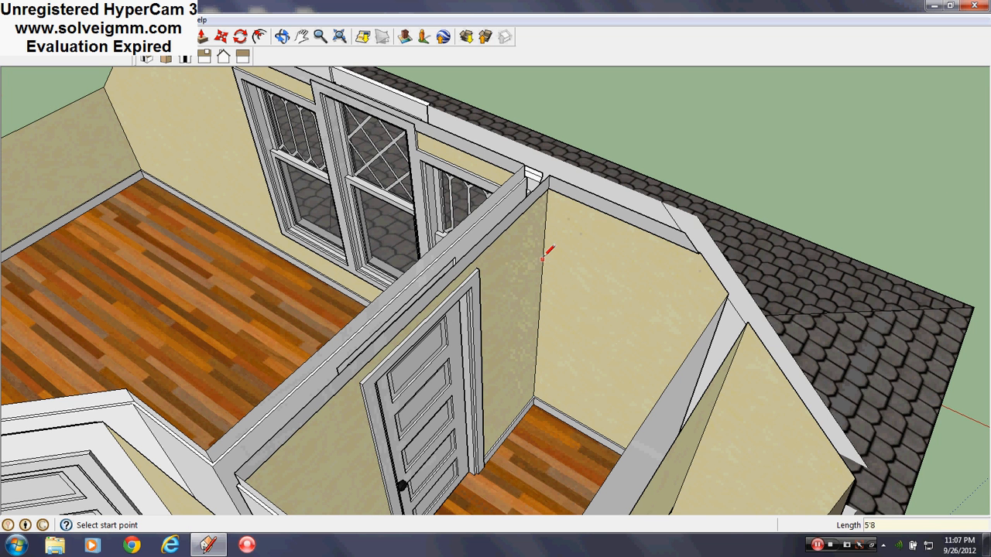
mouse_move(709, 304)
middle_down()
mouse_move(778, 336)
mouse_move(780, 275)
middle_up()
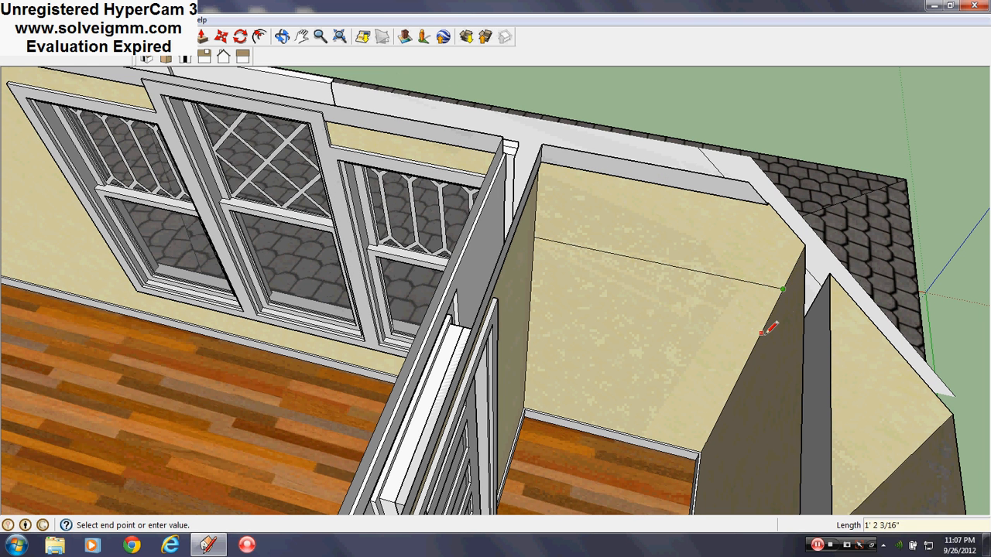
click(781, 293)
scroll(541, 232, up, 2)
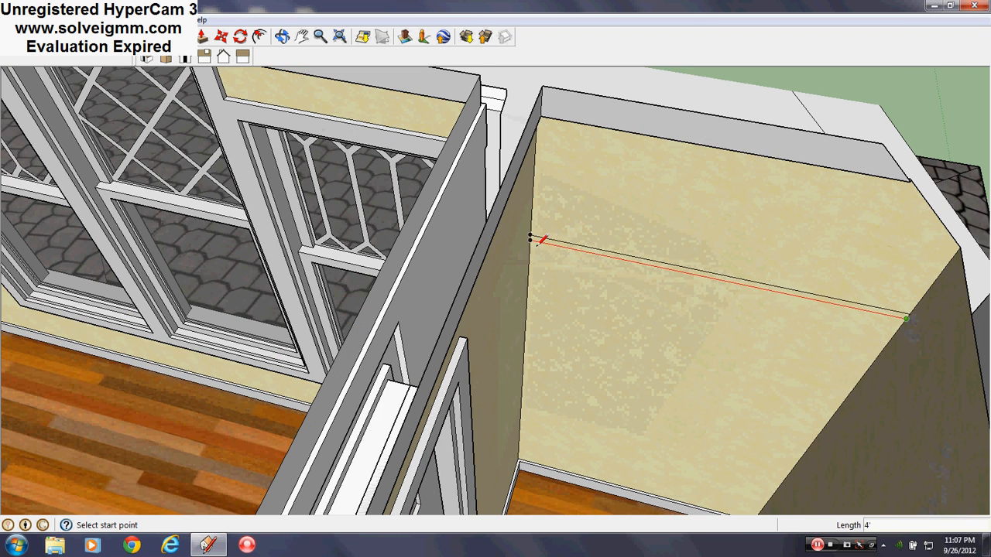
scroll(541, 240, up, 6)
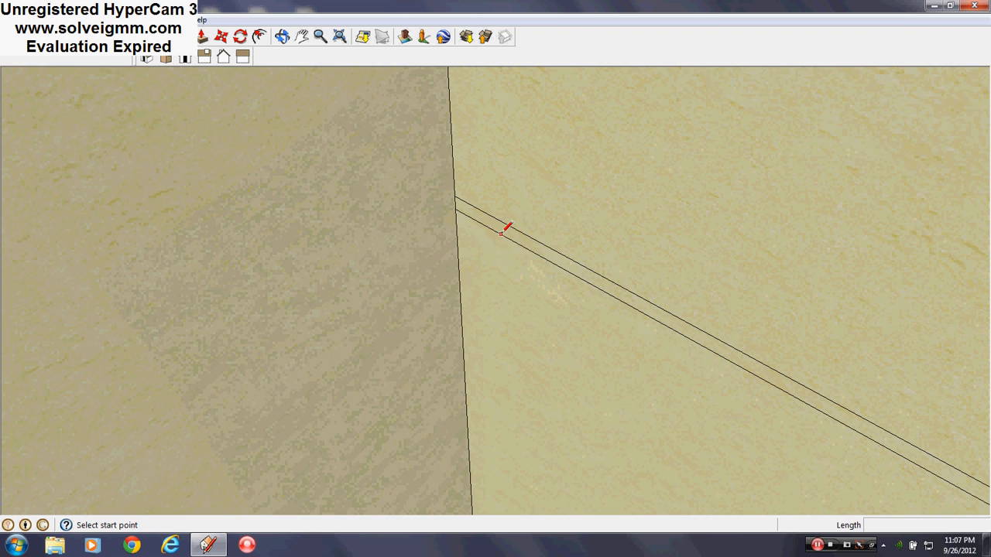
- Copy the thin strip straight across onto the opposite side wall of the small room
right_click(502, 231)
click(236, 7)
click(221, 36)
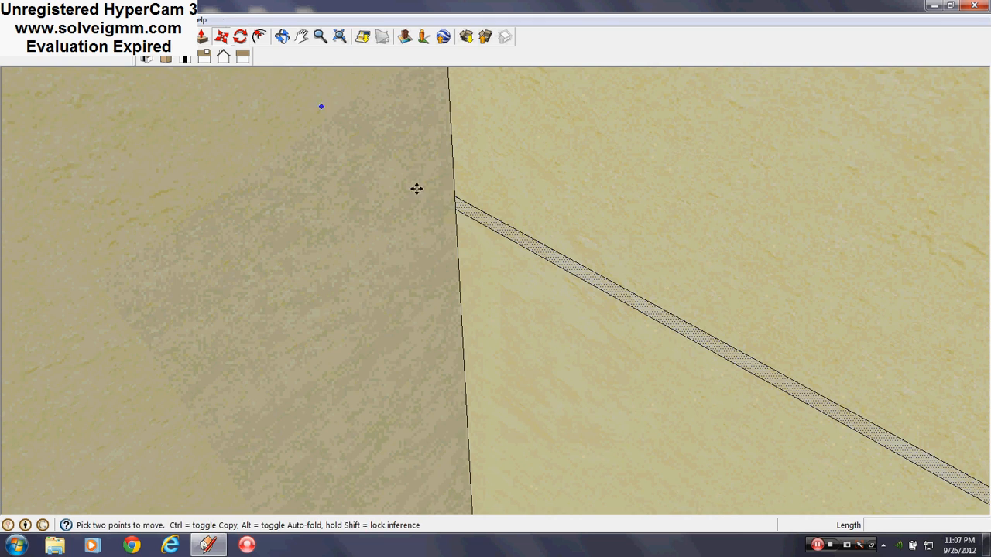
click(456, 195)
key(ctrl)
scroll(457, 195, down, 5)
middle_drag(457, 194, 626, 341)
shift+middle_drag(261, 140, 804, 350)
click(319, 212)
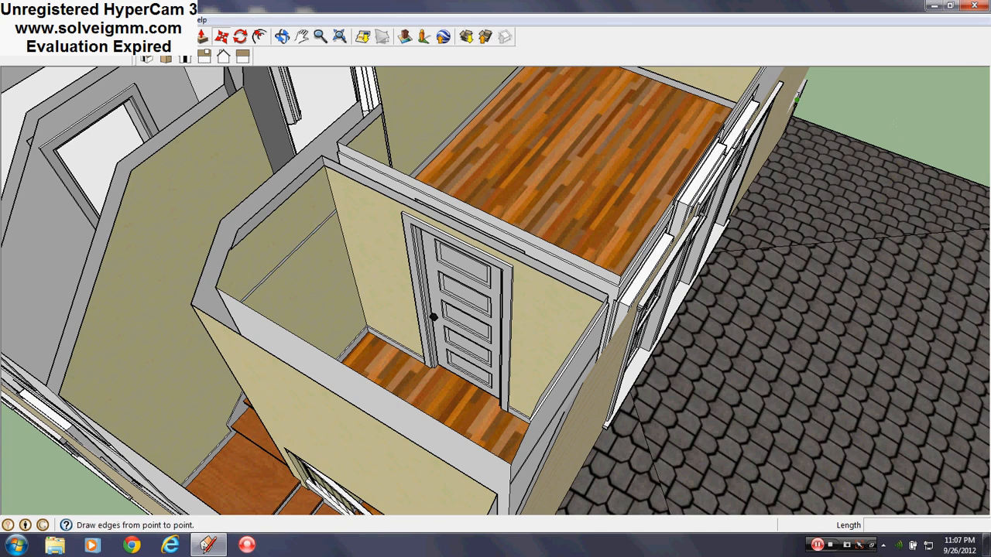
key(l)
scroll(304, 229, up, 10)
middle_drag(304, 229, 630, 155)
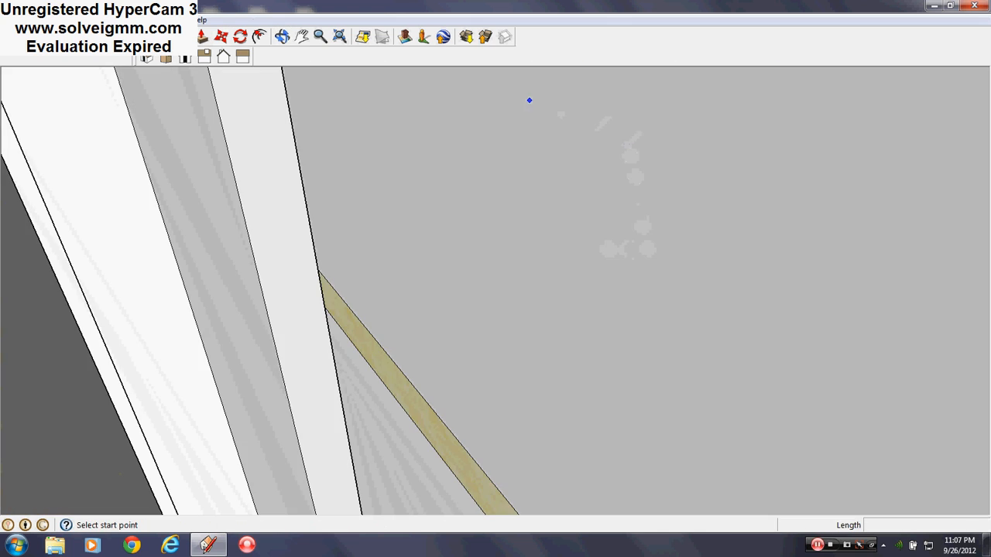
- Sample Color_001 from the door casing and paint the thin strip on the outer side wall with it
key(b)
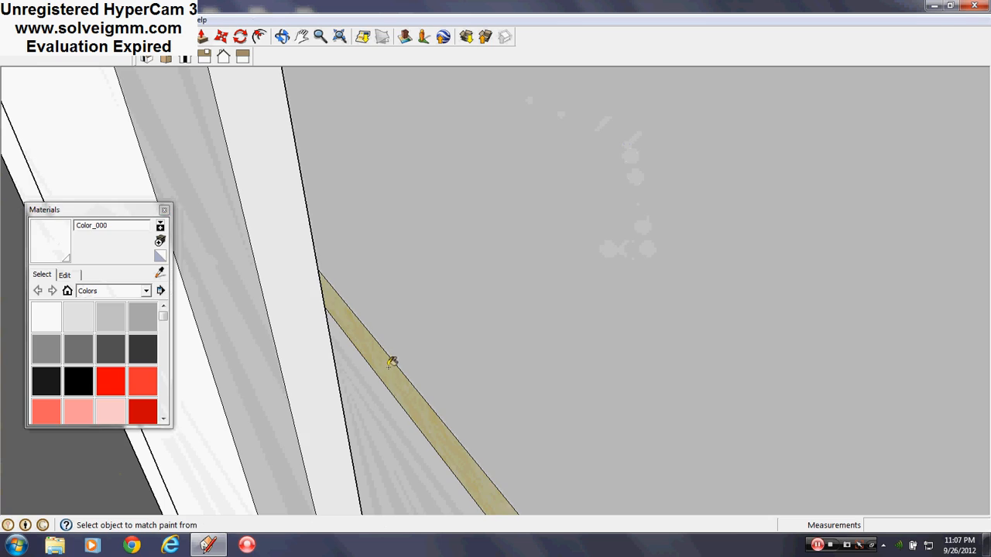
scroll(350, 263, down, 8)
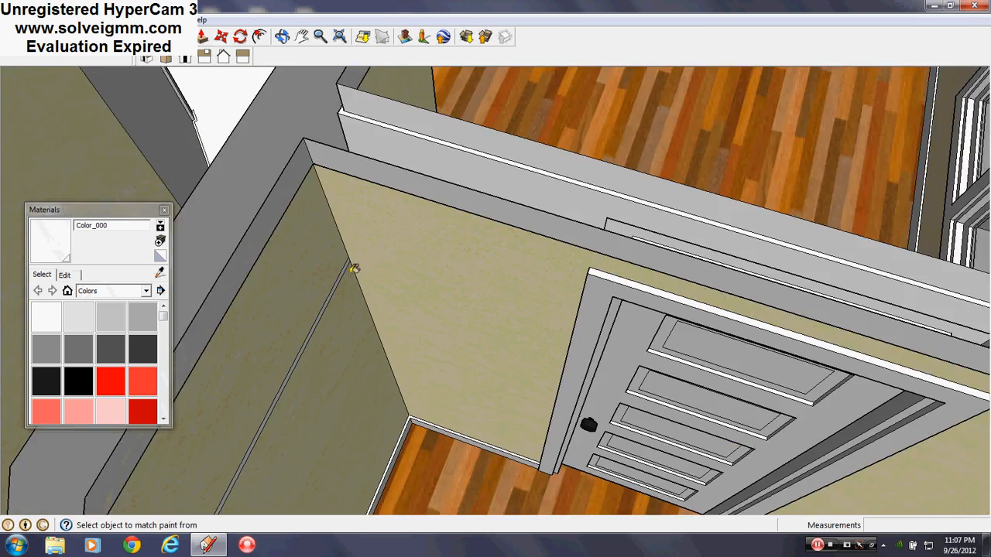
middle_drag(352, 268, 724, 313)
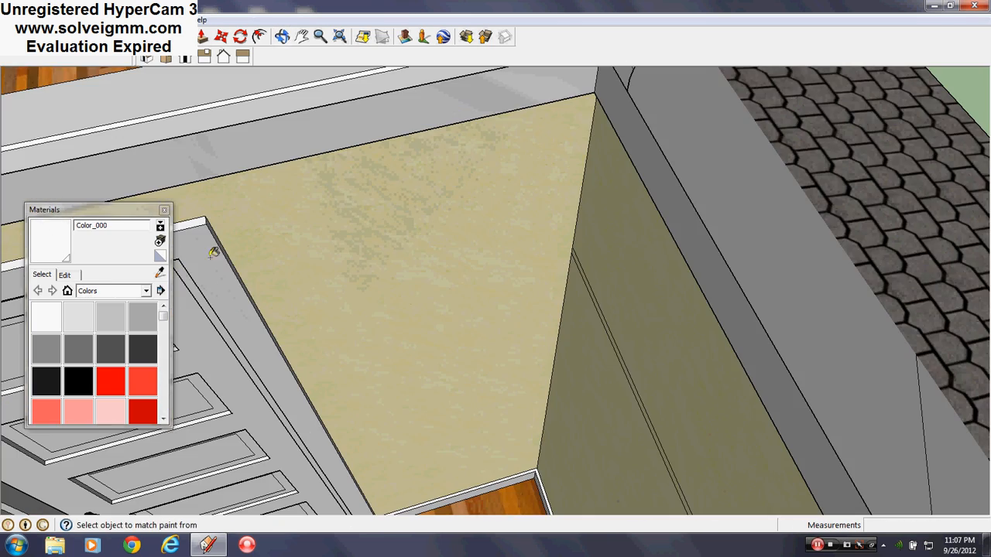
click(160, 277)
click(462, 297)
scroll(545, 284, up, 4)
middle_drag(573, 277, 629, 362)
scroll(602, 323, down, 2)
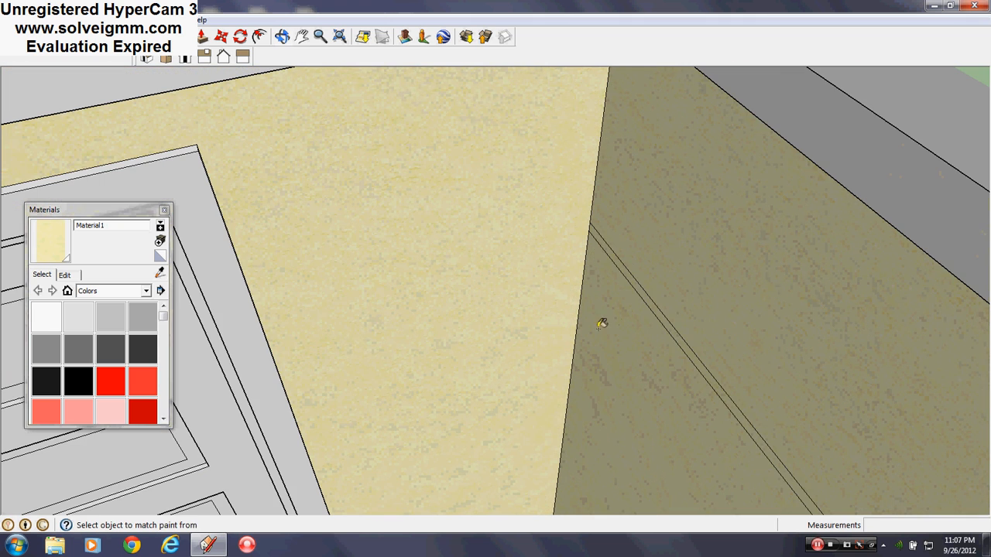
click(160, 273)
click(205, 262)
scroll(712, 313, up, 5)
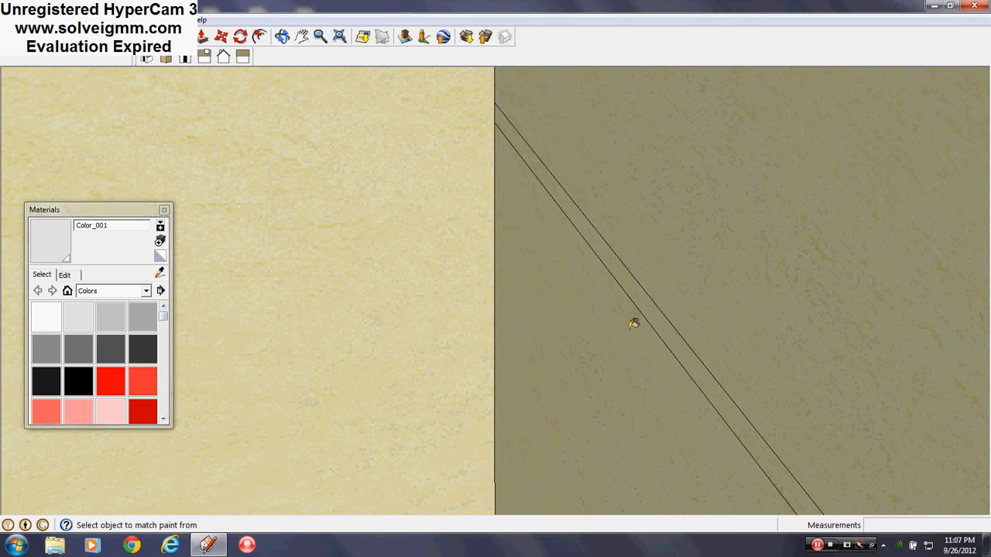
middle_drag(646, 303, 369, 232)
- Paint the copied thin strip on the opposite side wall with Color_001
scroll(614, 327, down, 3)
scroll(455, 272, up, 3)
scroll(390, 304, up, 4)
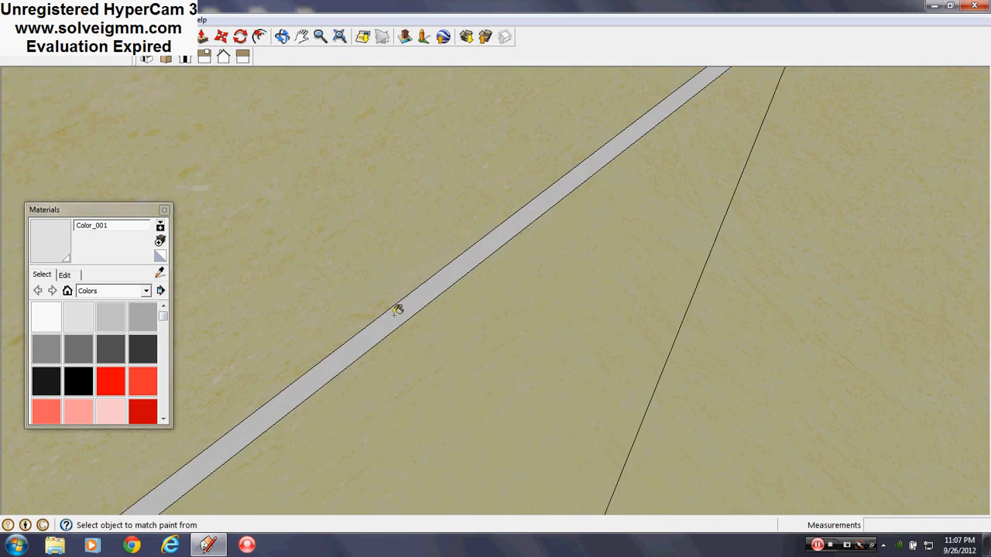
scroll(387, 226, down, 3)
scroll(390, 224, down, 4)
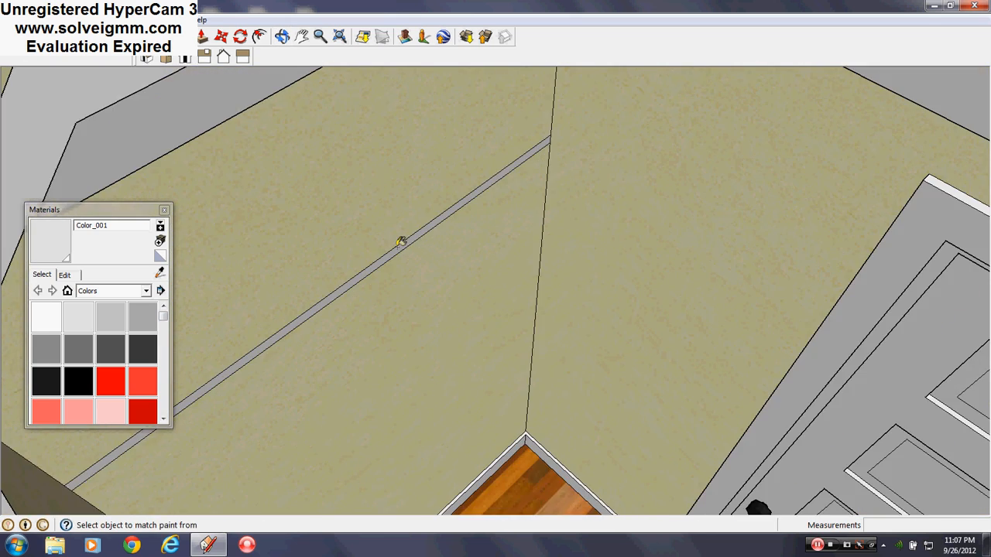
scroll(394, 243, down, 2)
scroll(575, 271, down, 3)
scroll(537, 243, up, 5)
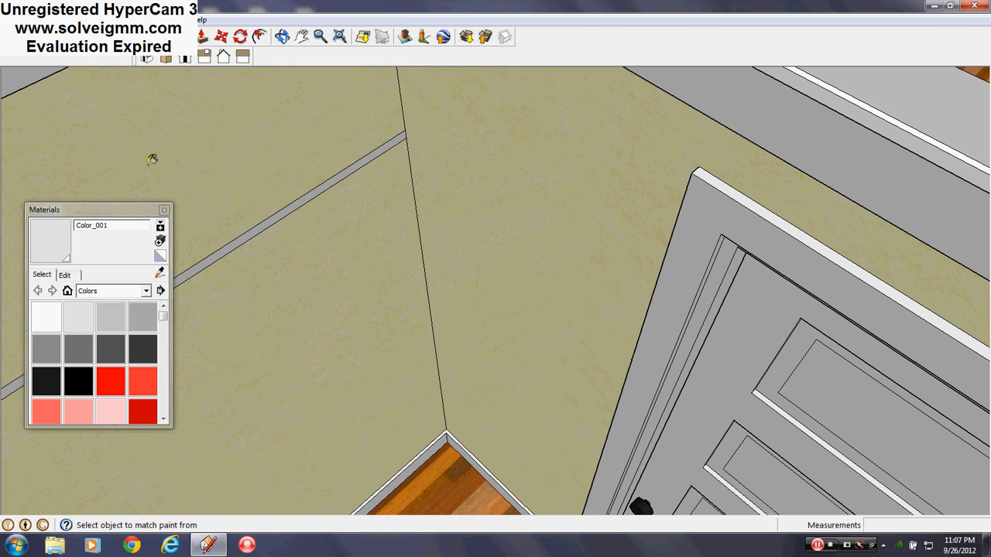
- Extrude the copied thin strip on the small room's inner side wall 1' into a shelf
click(165, 211)
click(203, 36)
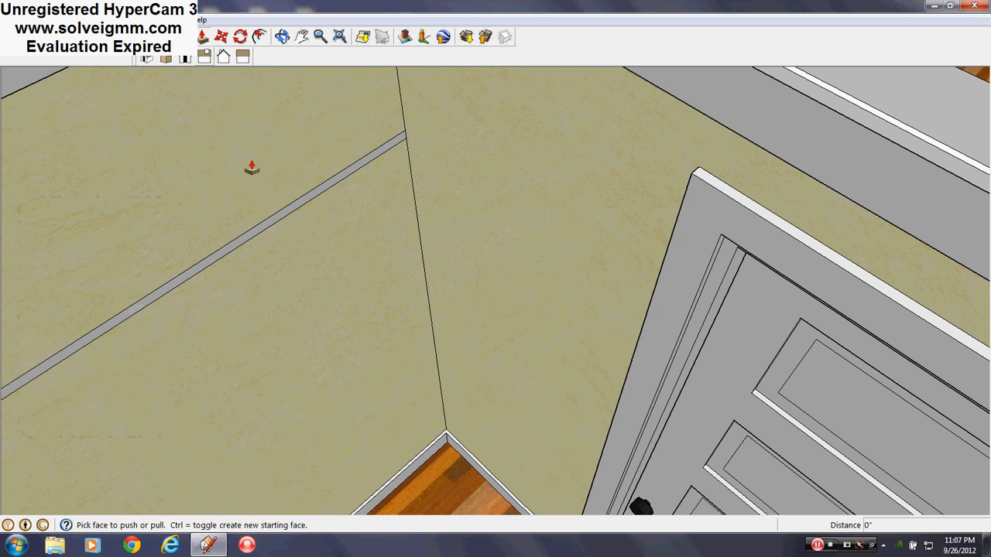
drag(247, 248, 274, 274)
middle_drag(274, 274, 938, 240)
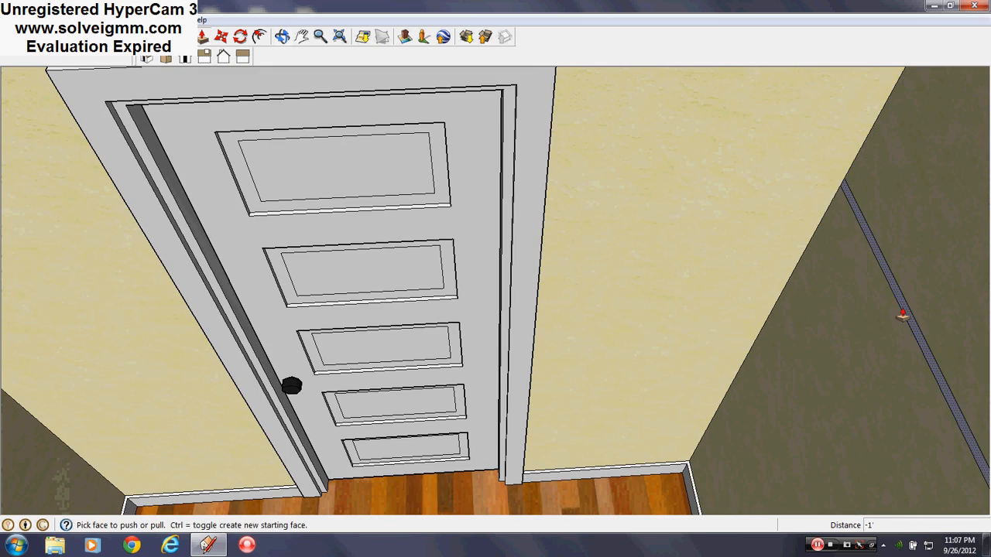
- Try extruding the thin strip on the outer side wall 1' into a shelf and undo the extrusion
middle_drag(902, 315, 791, 315)
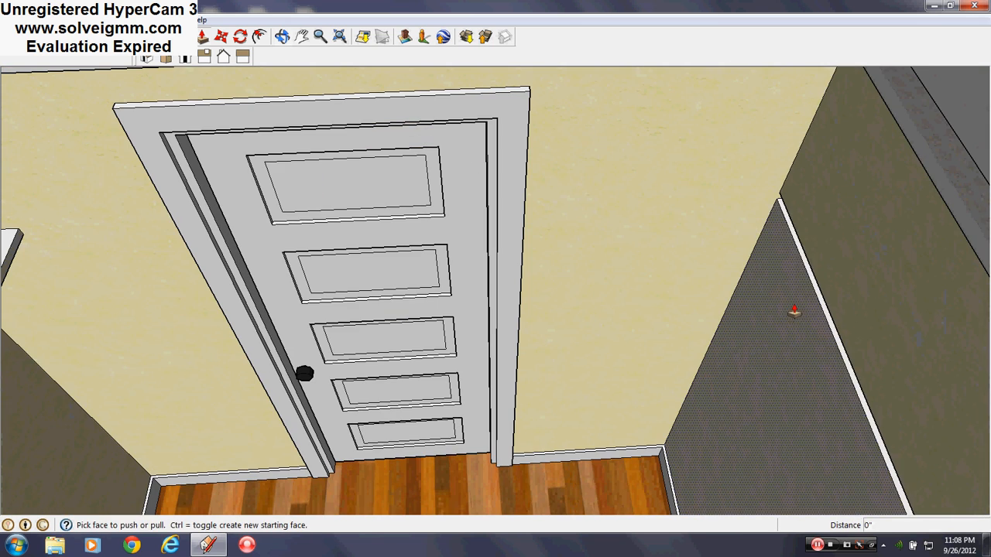
drag(809, 283, 716, 296)
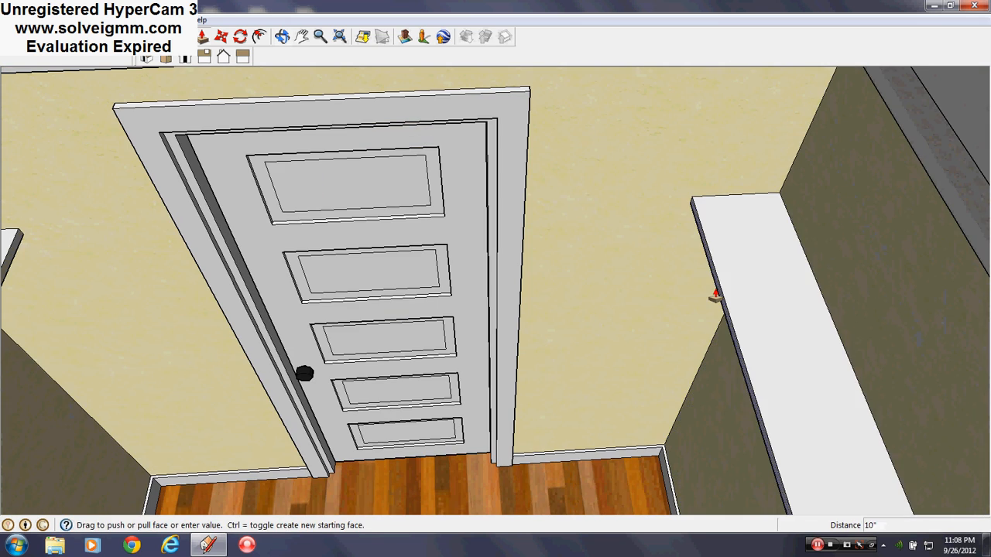
key(Return)
scroll(769, 311, up, 3)
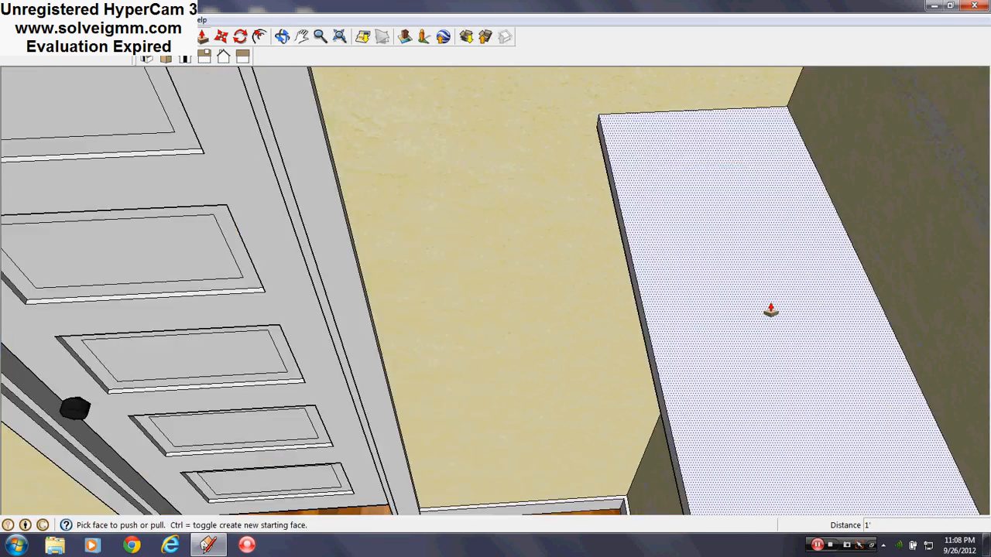
middle_drag(770, 311, 894, 7)
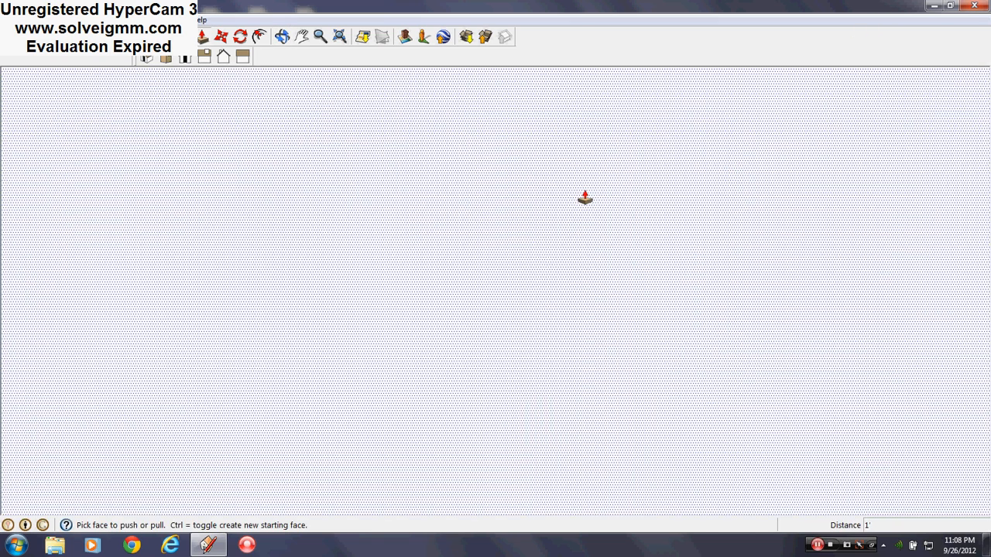
scroll(584, 195, down, 3)
shift+middle_drag(585, 195, 495, 243)
key(ctrl+z)
- Repeat the 1' extrusion on the thin strip of the outer side wall to form the second shelf
scroll(615, 338, up, 4)
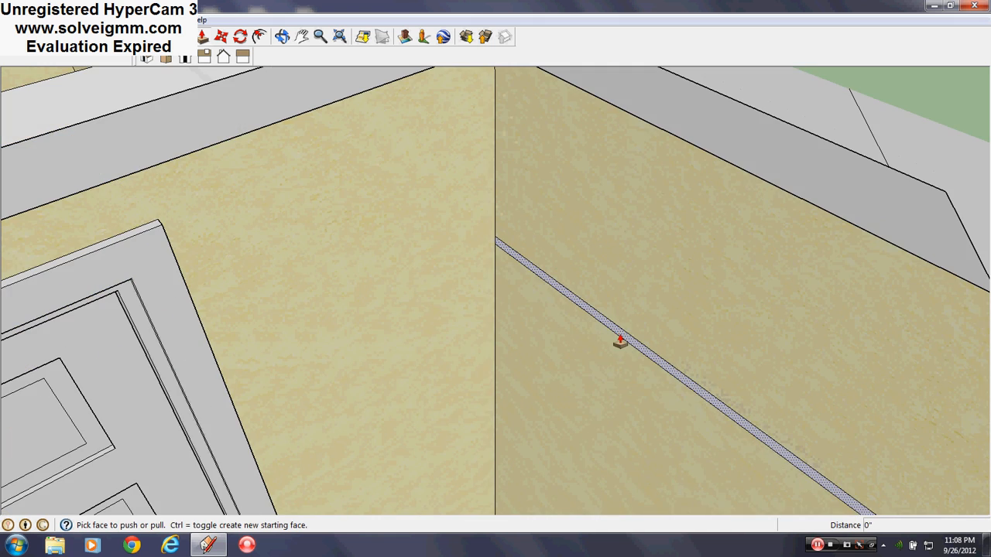
double_click(620, 341)
middle_drag(622, 342, 457, 332)
scroll(458, 333, down, 4)
scroll(532, 275, down, 4)
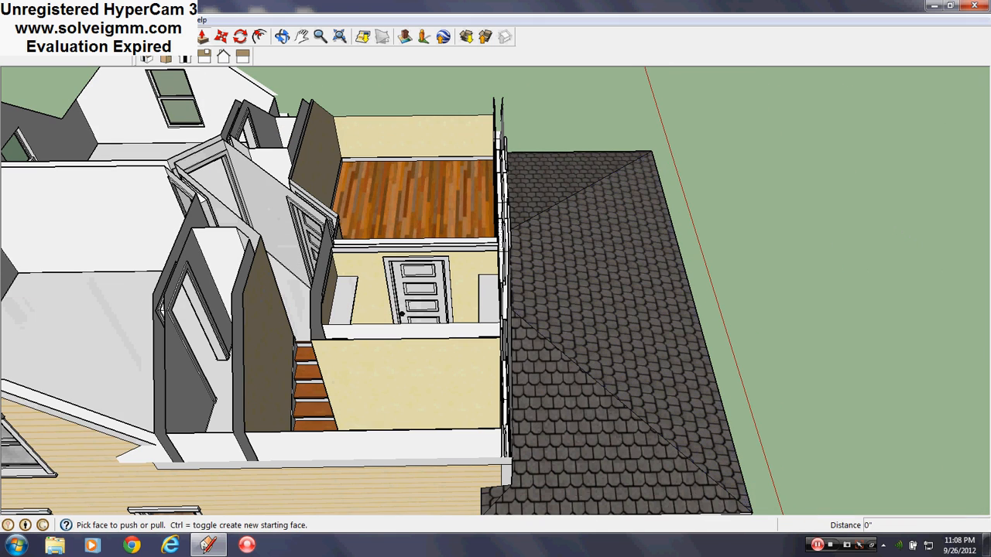
- Choose Wood_Board_Cork from the Wood materials as the active paint
key(b)
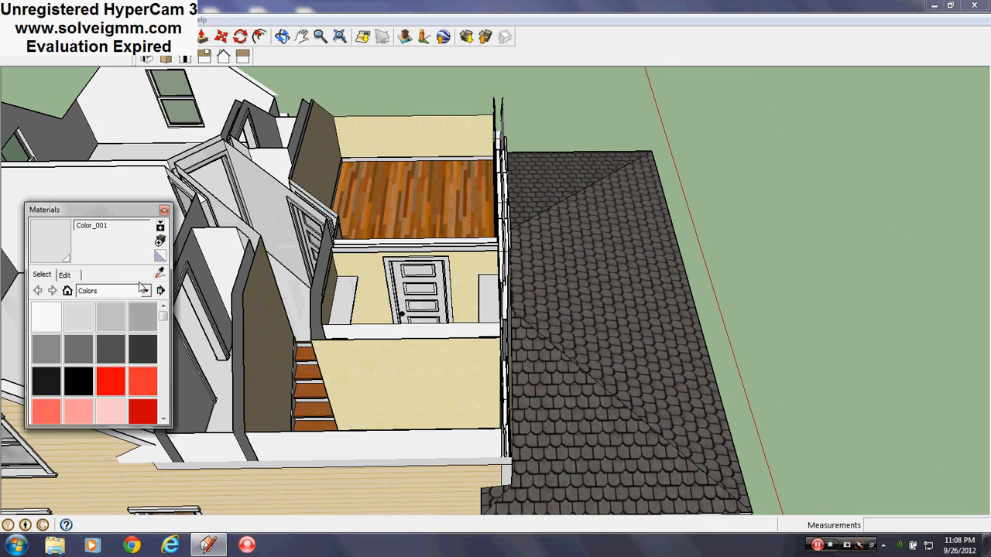
click(146, 291)
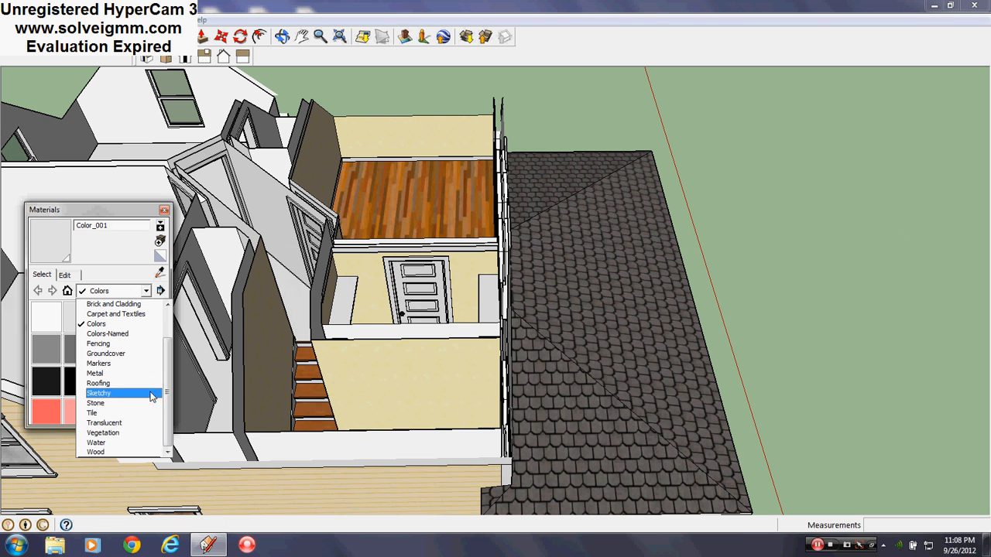
click(117, 451)
click(117, 321)
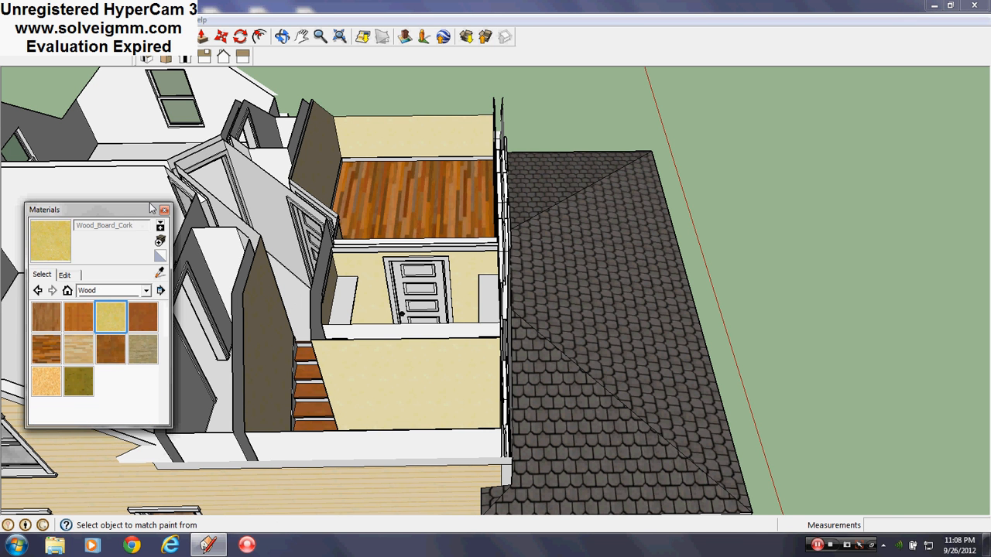
click(164, 210)
- Inspect both shelves in the small room from above and below, including their edges and adjoining wall faces
middle_drag(389, 397, 592, 230)
scroll(593, 287, up, 6)
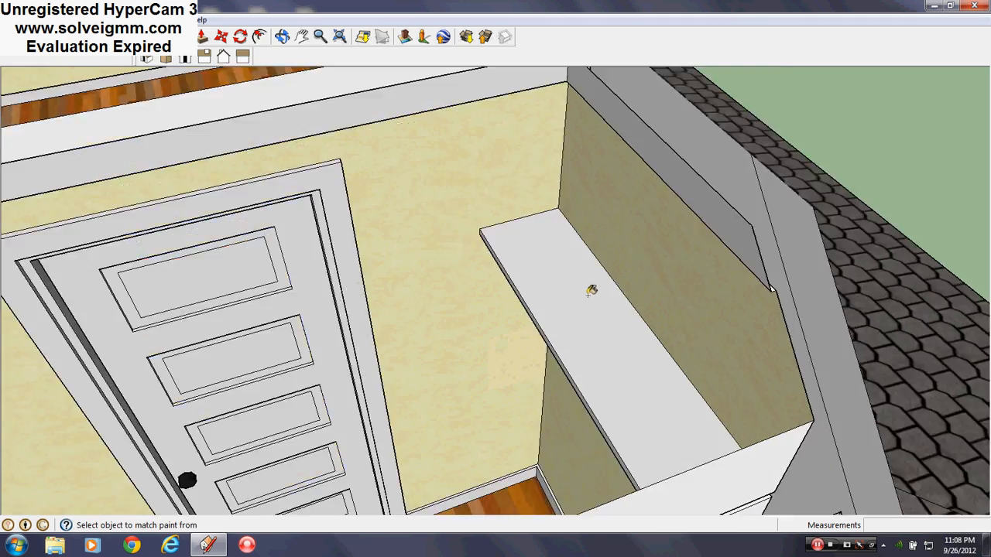
middle_drag(589, 294, 533, 411)
scroll(533, 411, down, 3)
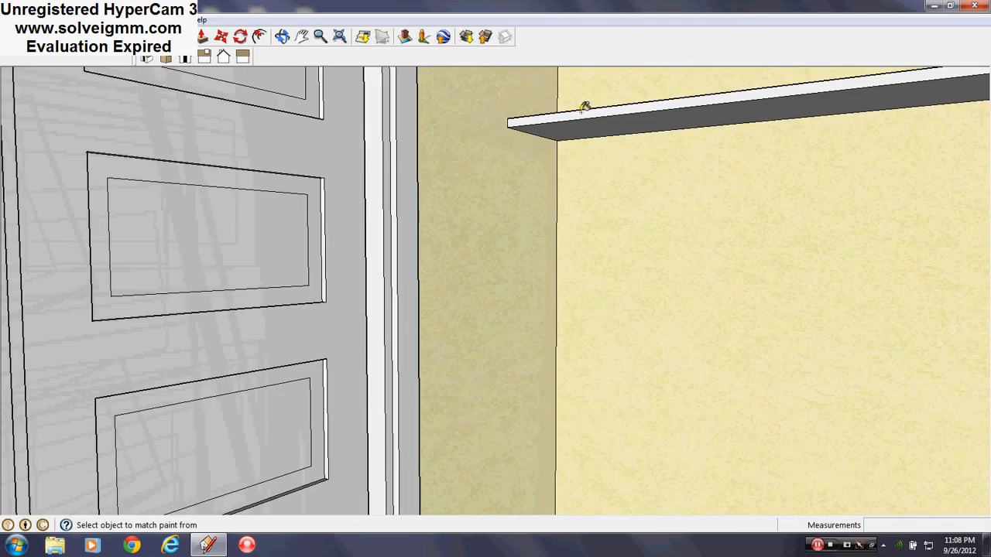
scroll(586, 107, up, 4)
click(592, 132)
mouse_move(646, 107)
middle_down()
mouse_move(533, 233)
mouse_move(391, 330)
mouse_move(332, 314)
middle_up()
scroll(534, 232, down, 5)
scroll(269, 224, up, 5)
scroll(405, 182, up, 5)
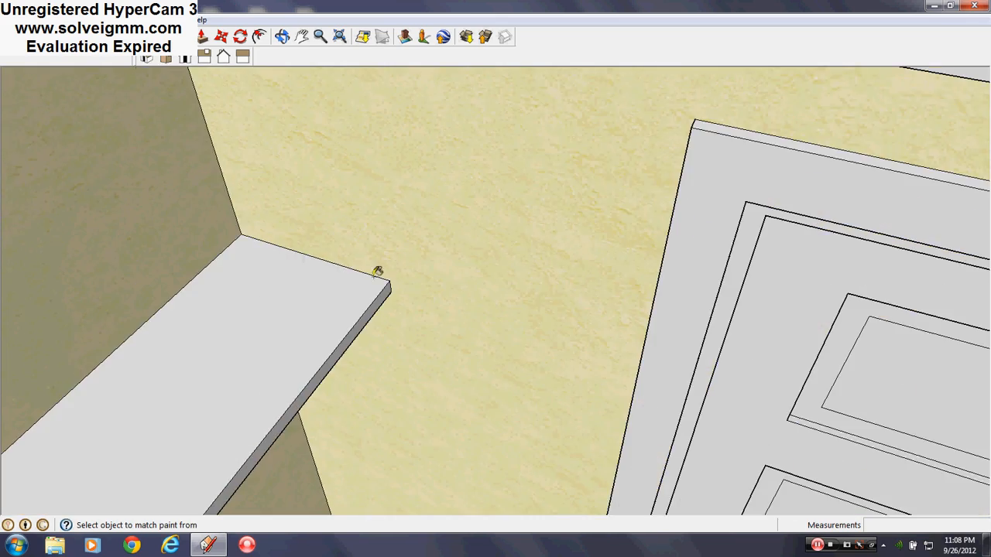
middle_drag(378, 271, 376, 163)
middle_drag(390, 336, 379, 233)
click(234, 291)
middle_drag(460, 137, 398, 431)
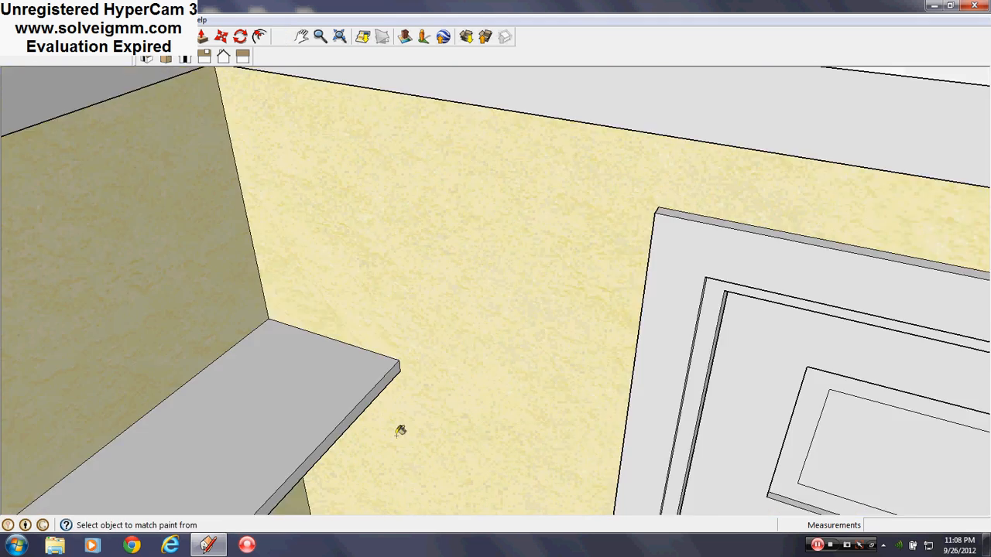
- Save the model with the whole upper floor in view
scroll(404, 204, down, 10)
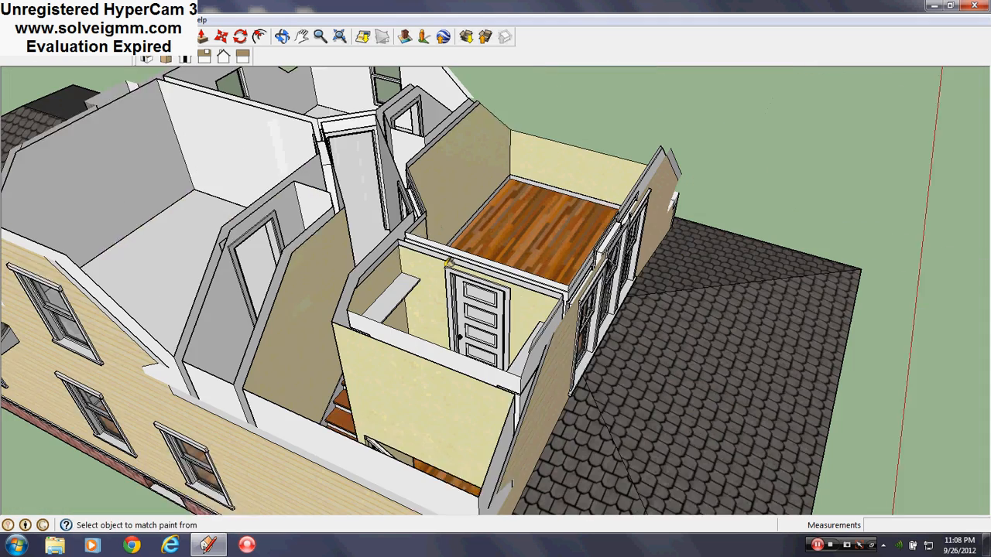
middle_drag(448, 262, 143, 121)
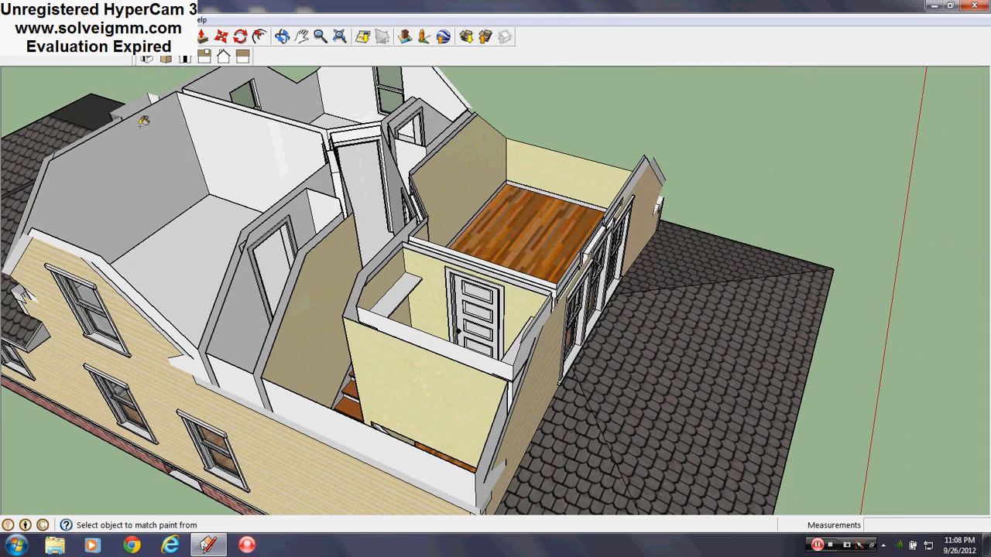
click(11, 20)
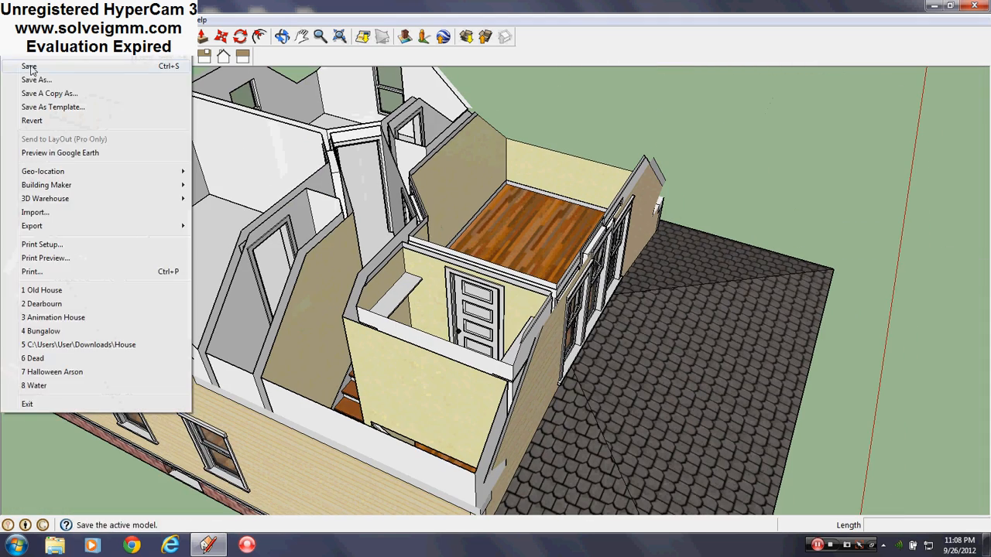
click(31, 67)
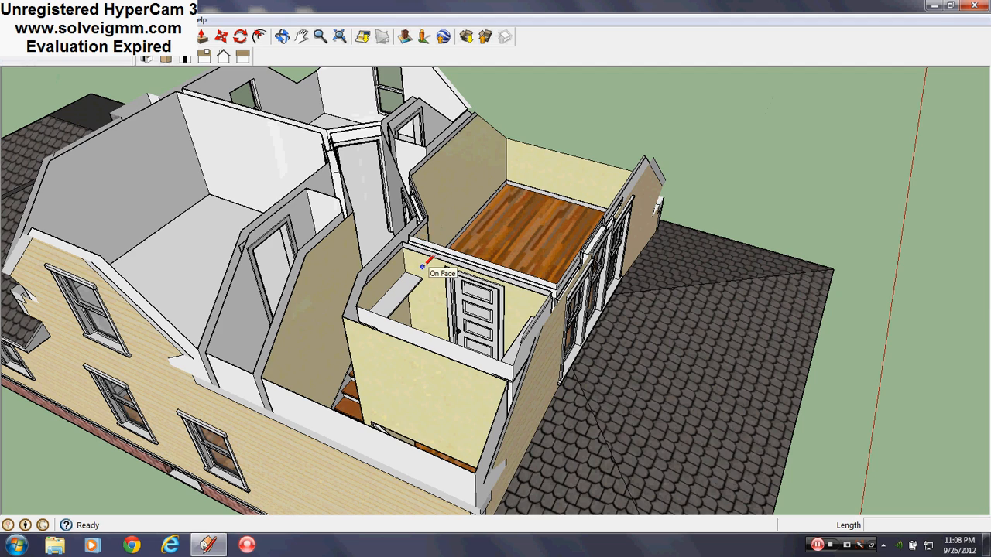
- Draw a short line extending the hallway's inset wall outline to the side of the first door casing
middle_drag(355, 195, 370, 400)
middle_drag(485, 411, 255, 328)
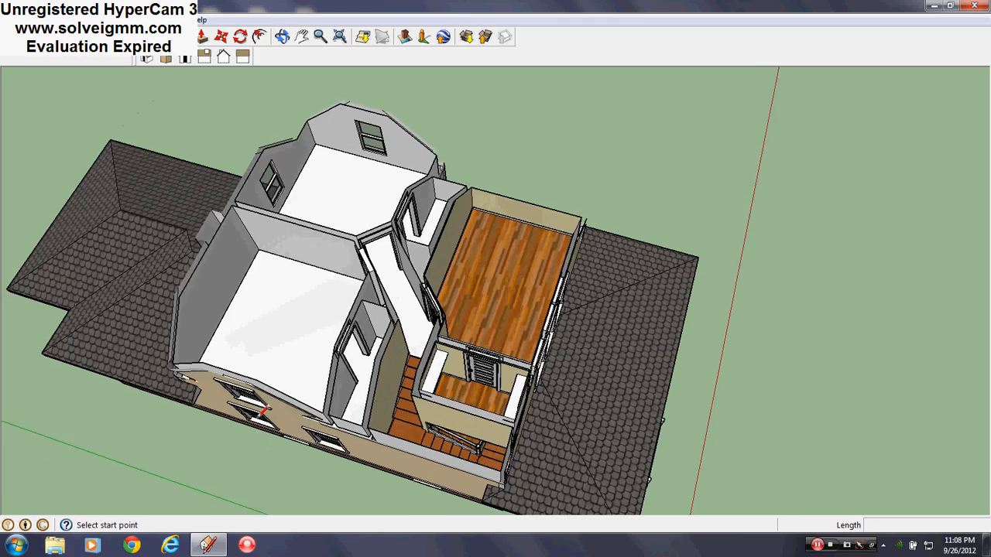
scroll(256, 329, up, 3)
middle_drag(739, 406, 356, 421)
scroll(445, 421, down, 3)
scroll(410, 356, up, 3)
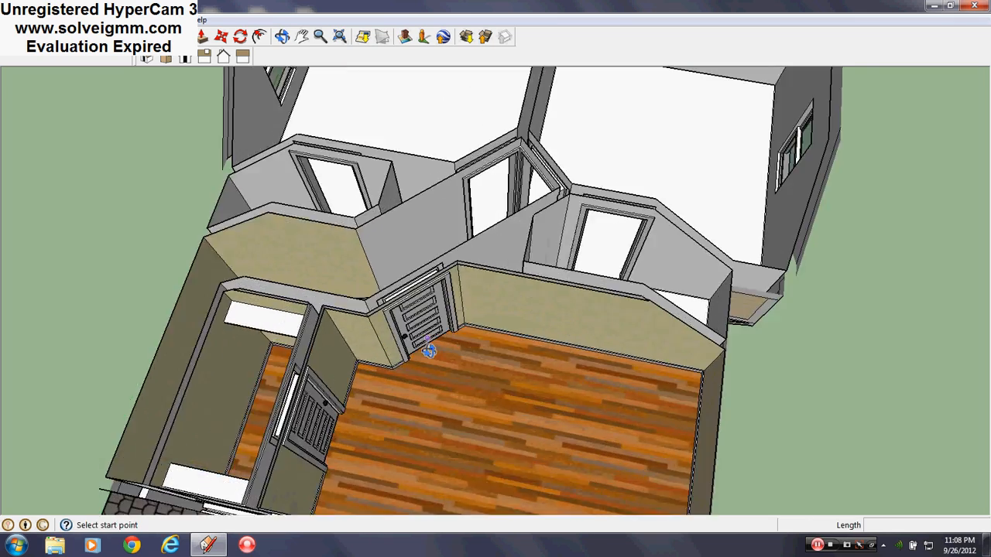
middle_drag(431, 343, 328, 305)
scroll(327, 305, down, 3)
scroll(465, 294, up, 3)
mouse_move(464, 294)
middle_down()
mouse_move(540, 237)
mouse_move(343, 372)
mouse_move(449, 303)
mouse_move(438, 250)
mouse_move(737, 281)
mouse_move(411, 364)
middle_up()
scroll(343, 372, down, 3)
scroll(438, 250, up, 3)
scroll(736, 280, up, 2)
scroll(327, 224, up, 3)
scroll(372, 330, up, 3)
scroll(395, 307, up, 2)
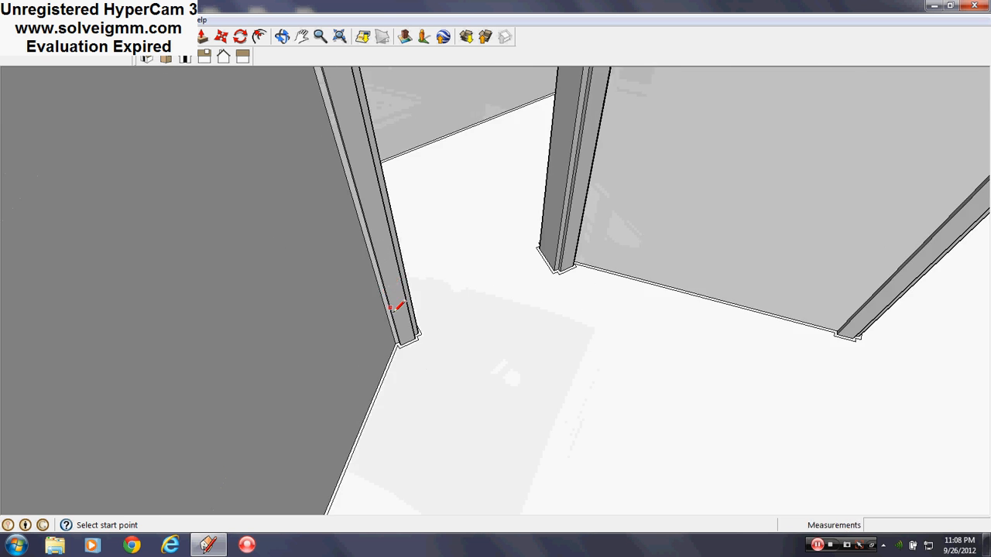
scroll(396, 307, up, 3)
scroll(421, 347, up, 2)
scroll(498, 355, up, 2)
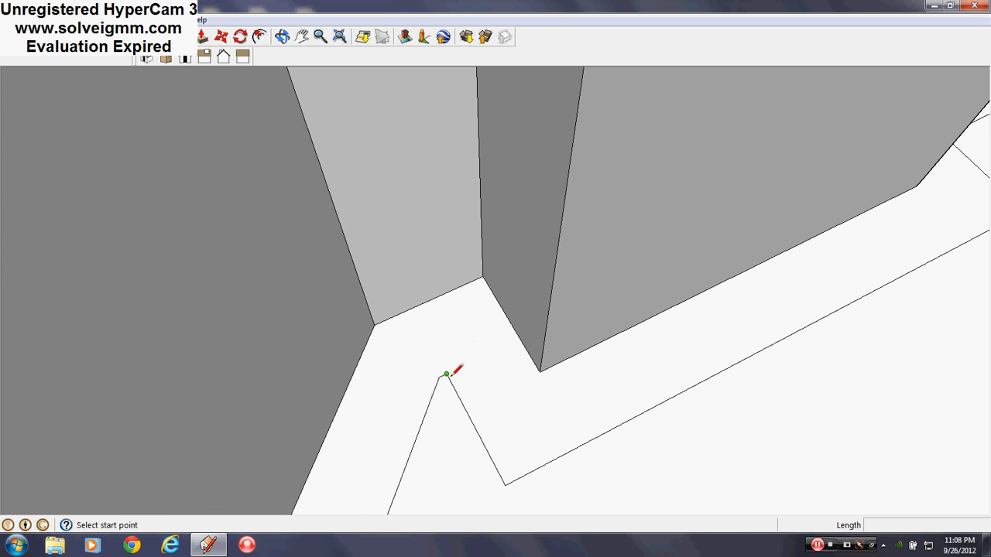
middle_drag(522, 346, 431, 354)
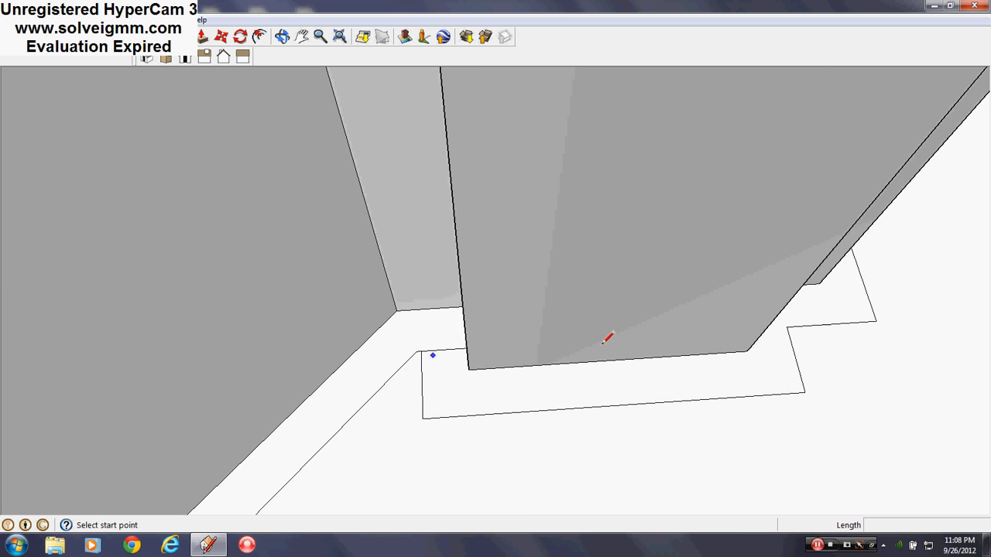
- Draw a line about 1/2" long from the inset outline's corner to the second door casing's side
shift+middle_drag(774, 347, 464, 352)
mouse_move(774, 348)
shift+middle_down()
mouse_move(464, 354)
mouse_move(380, 344)
shift+middle_up()
scroll(380, 341, up, 2)
scroll(375, 344, up, 3)
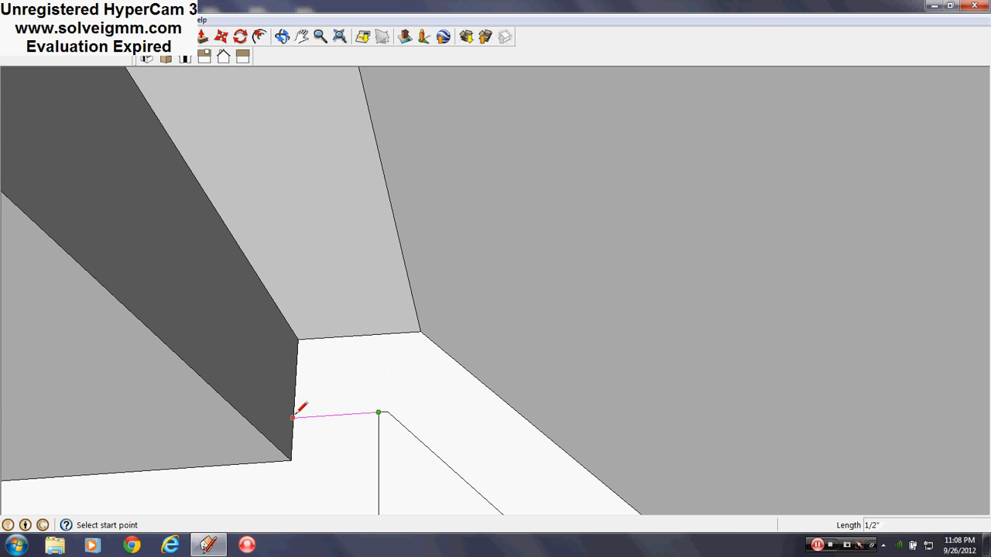
- Connect the inset floor outline to the side of the third hallway door casing with a short line
mouse_move(301, 408)
middle_down()
mouse_move(172, 405)
mouse_move(608, 338)
mouse_move(510, 394)
mouse_move(548, 286)
mouse_move(510, 188)
middle_up()
middle_drag(371, 364, 473, 394)
scroll(550, 383, up, 2)
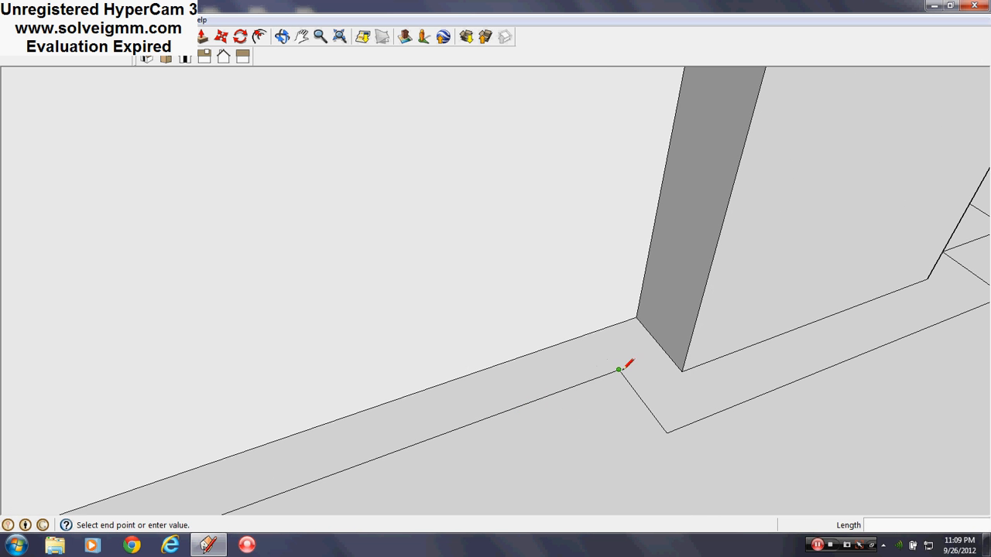
click(666, 352)
scroll(413, 364, down, 3)
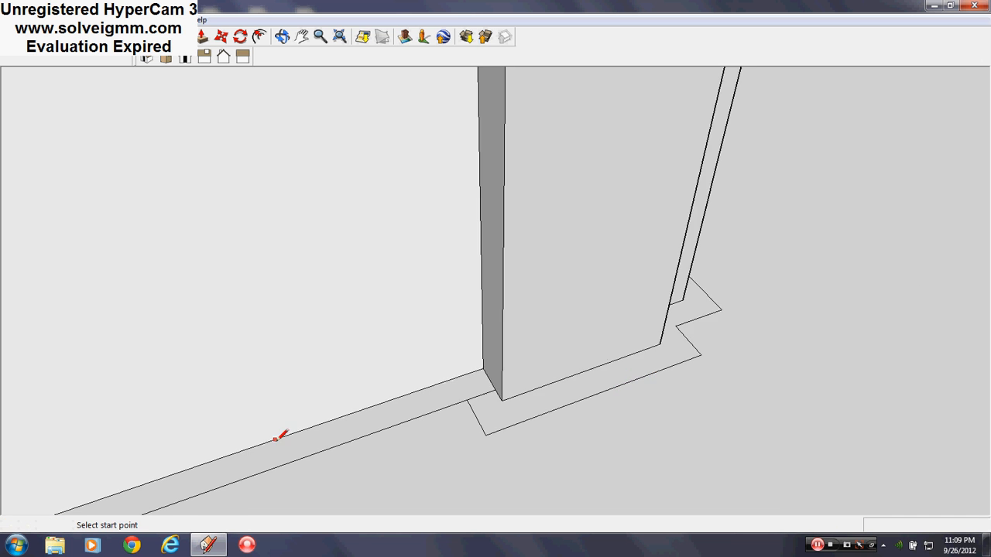
- Draw a short line from the inset outline's corner towards the side of the fourth hallway door casing
mouse_move(277, 433)
middle_down()
mouse_move(854, 270)
mouse_move(570, 323)
middle_up()
scroll(457, 382, up, 2)
mouse_move(449, 387)
middle_down()
mouse_move(516, 434)
mouse_move(535, 372)
mouse_move(442, 397)
mouse_move(611, 400)
middle_up()
scroll(611, 400, up, 2)
scroll(453, 405, up, 3)
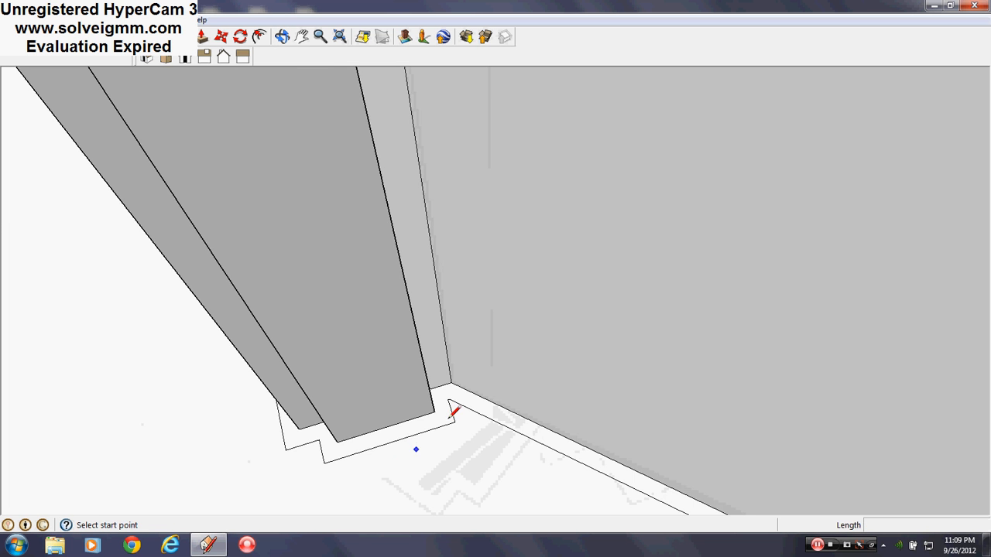
mouse_move(449, 400)
middle_down()
mouse_move(383, 429)
mouse_move(418, 387)
middle_up()
click(427, 379)
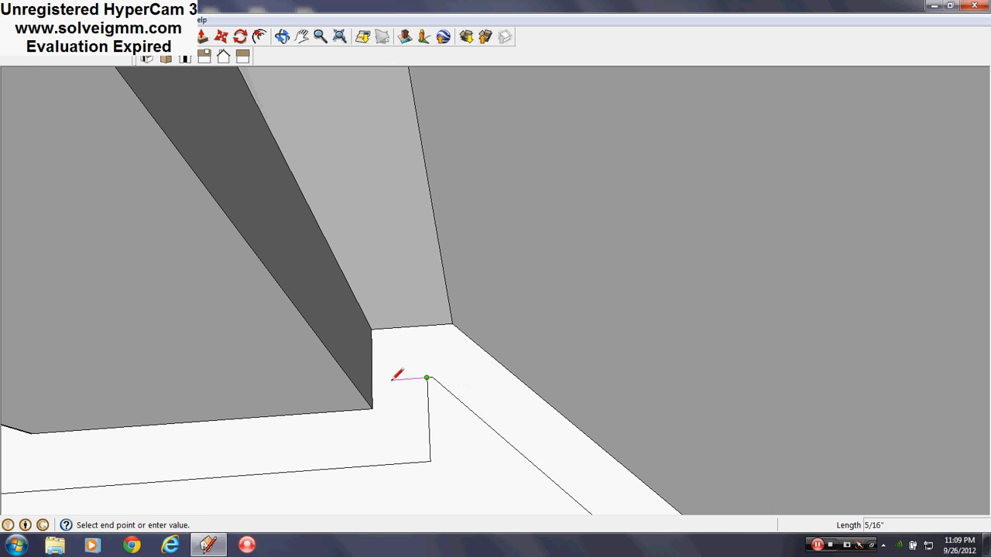
- Erase the leftover stepped outline edges on the floor around a hallway door casing
mouse_move(493, 352)
middle_down()
mouse_move(484, 359)
mouse_move(544, 376)
mouse_move(94, 399)
middle_up()
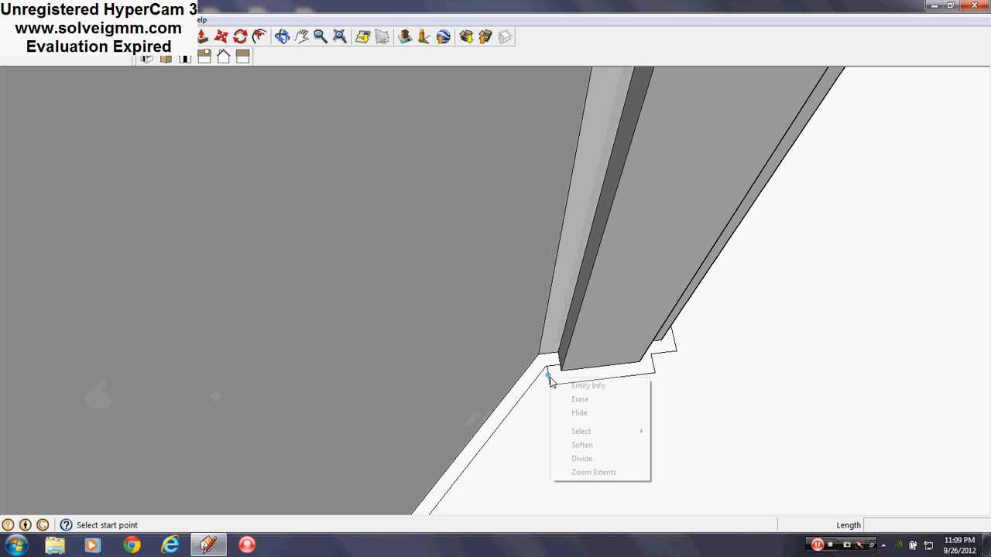
mouse_move(548, 379)
middle_down()
mouse_move(701, 411)
mouse_move(478, 357)
middle_up()
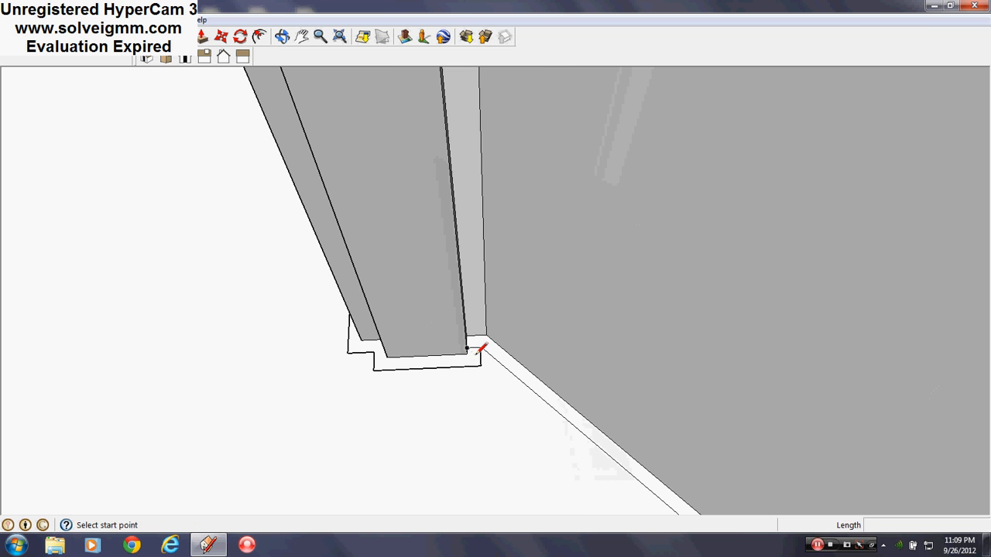
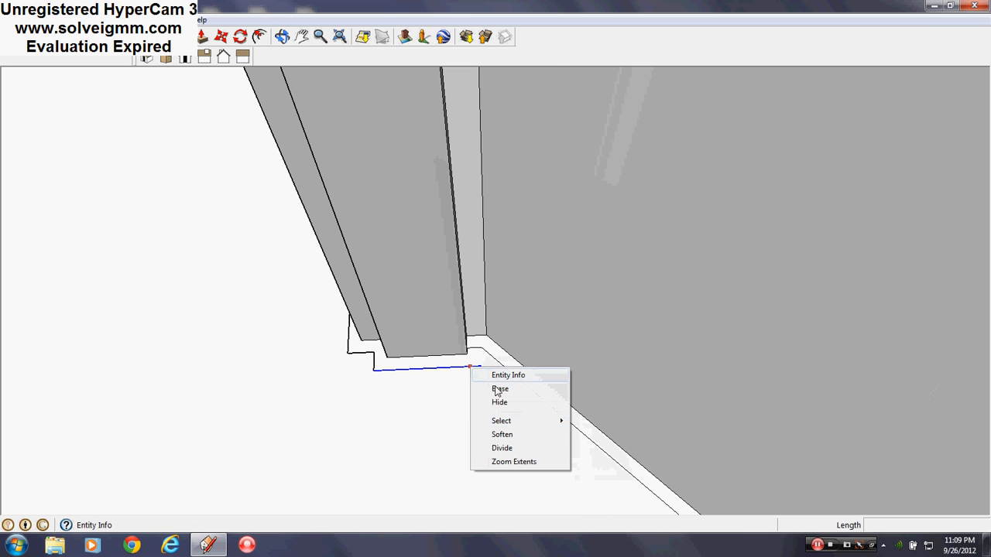
click(616, 435)
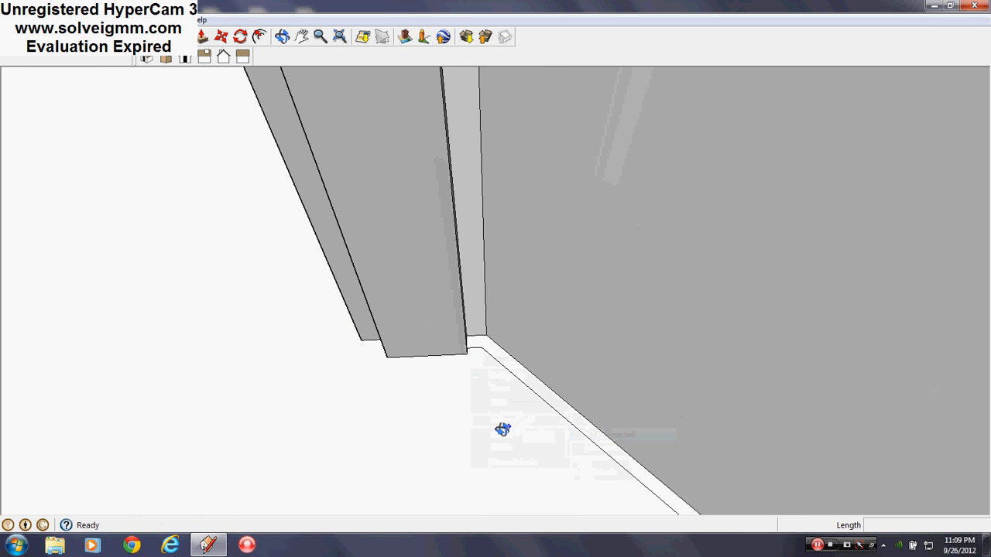
- Erase the leftover stepped outline edges on the floor around the hallway door casing
mouse_move(502, 429)
middle_down()
mouse_move(637, 379)
mouse_move(626, 314)
mouse_move(454, 497)
mouse_move(582, 328)
mouse_move(906, 353)
mouse_move(746, 348)
mouse_move(410, 458)
middle_up()
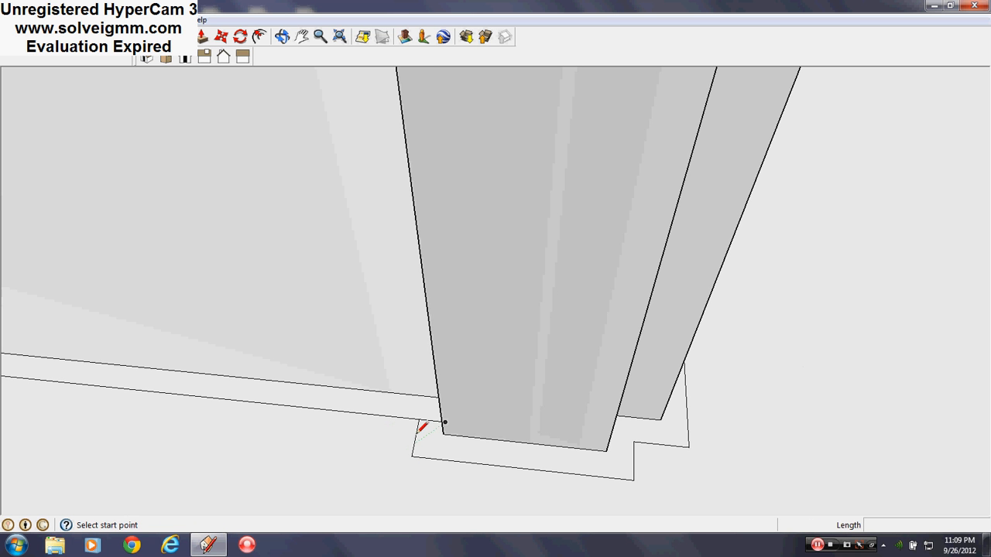
right_click(416, 436)
right_click(414, 448)
click(444, 363)
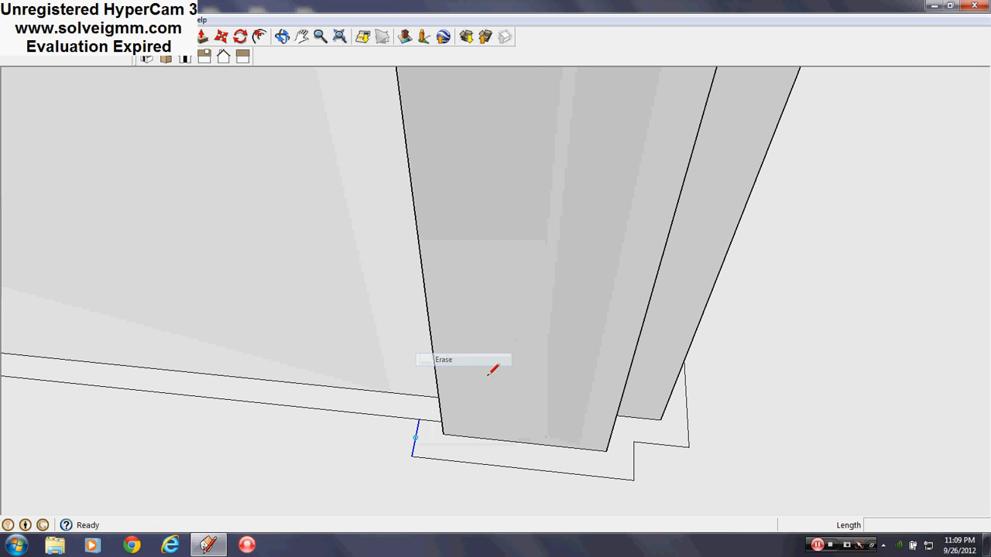
mouse_move(491, 369)
middle_down()
mouse_move(590, 411)
mouse_move(541, 299)
middle_up()
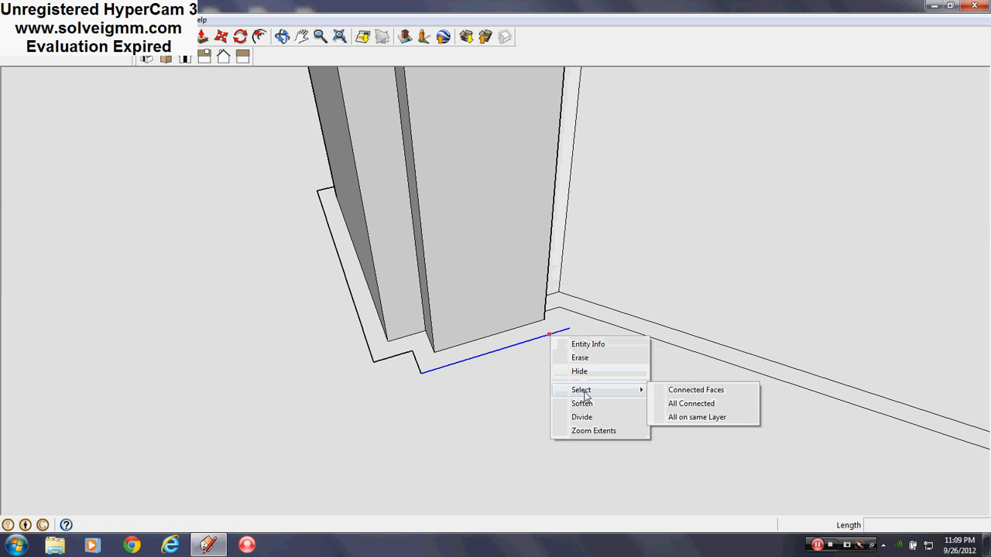
click(691, 404)
key(Delete)
- Draw a short line from the inset floor outline's corner to the side of the next door casing
middle_drag(695, 402, 555, 376)
scroll(386, 320, up, 2)
scroll(608, 392, up, 6)
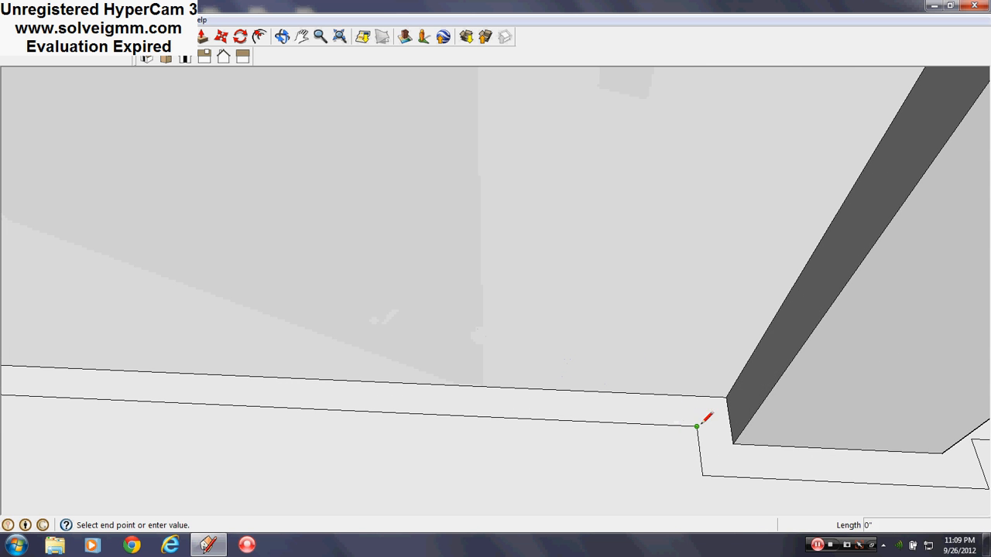
scroll(311, 291, down, 5)
shift+middle_drag(557, 426, 77, 384)
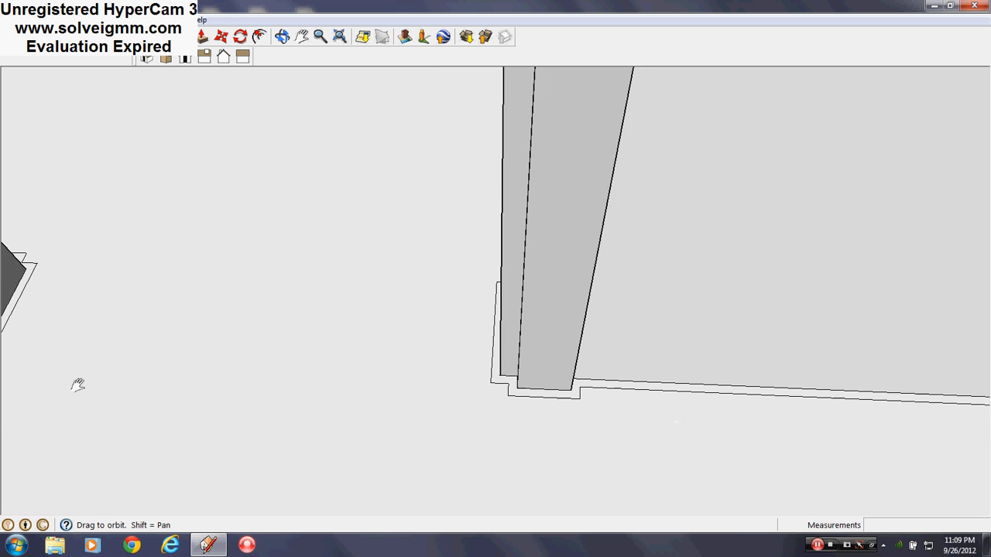
- Connect the inset outline's corners to the sides of the remaining door casings with lines about 1/2" long
scroll(550, 380, up, 5)
middle_drag(587, 379, 461, 410)
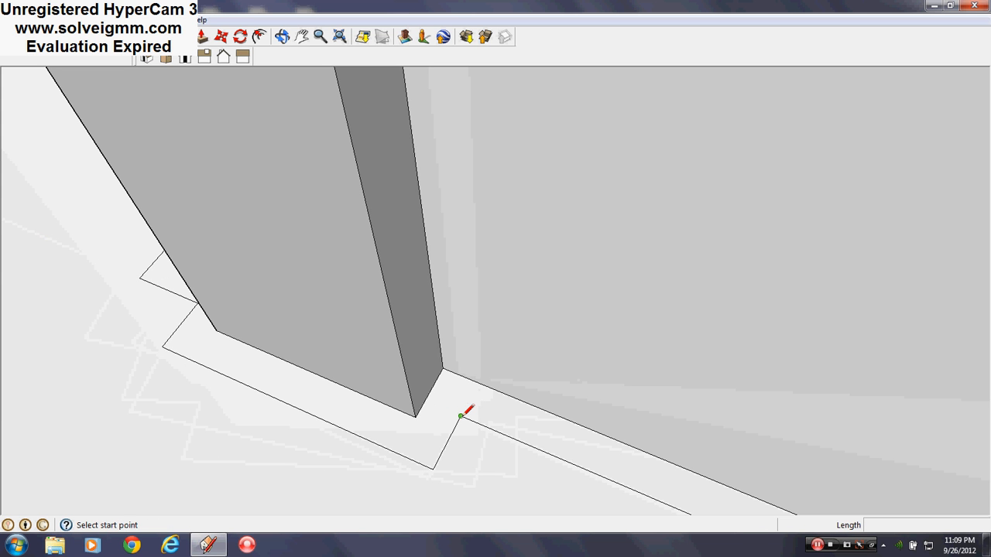
scroll(647, 449, down, 5)
middle_drag(630, 438, 456, 438)
scroll(464, 433, up, 4)
mouse_move(603, 428)
middle_down()
mouse_move(338, 431)
mouse_move(655, 413)
mouse_move(188, 451)
mouse_move(900, 420)
middle_up()
scroll(240, 446, up, 5)
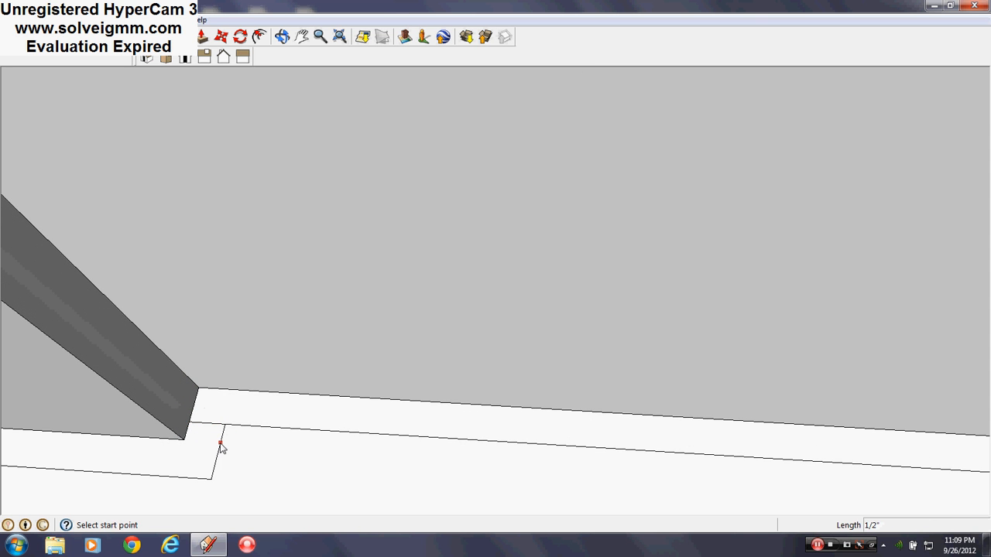
- Erase the short leftover outline edges beside the newly connected door casing
right_click(220, 446)
click(255, 361)
mouse_move(255, 364)
middle_down()
mouse_move(593, 421)
mouse_move(166, 380)
mouse_move(564, 398)
mouse_move(371, 372)
mouse_move(4, 420)
mouse_move(533, 335)
mouse_move(582, 402)
middle_up()
right_click(355, 382)
click(385, 402)
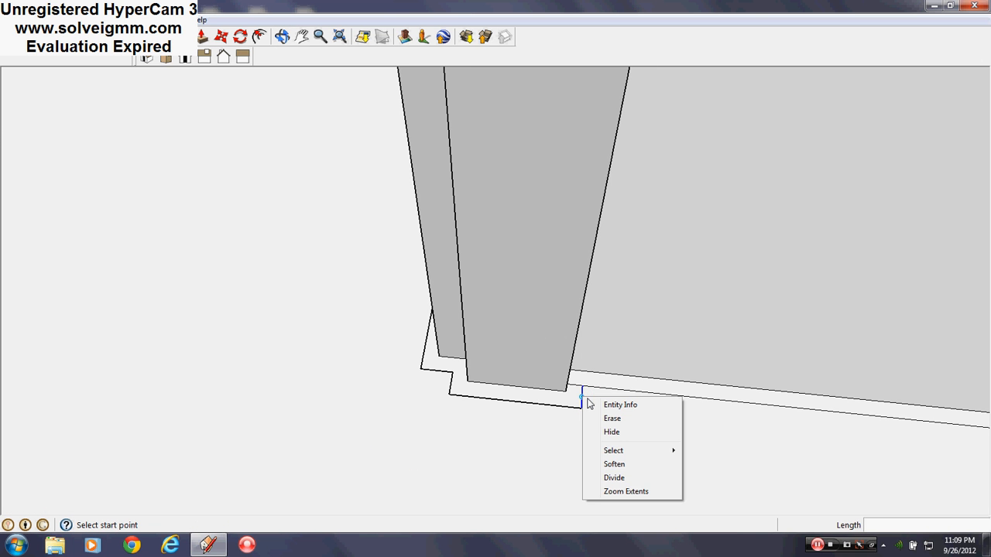
- Erase the stepped outline around the casings on both sides of the doorway, including the long edge crossing the opening
mouse_move(753, 423)
middle_down()
mouse_move(221, 279)
mouse_move(332, 281)
mouse_move(314, 279)
middle_up()
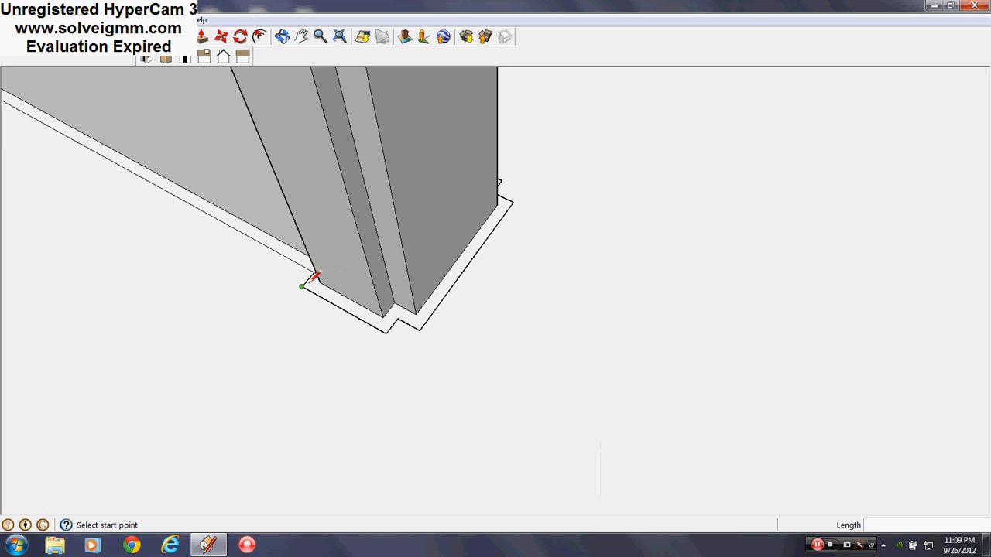
right_click(308, 283)
right_click(307, 284)
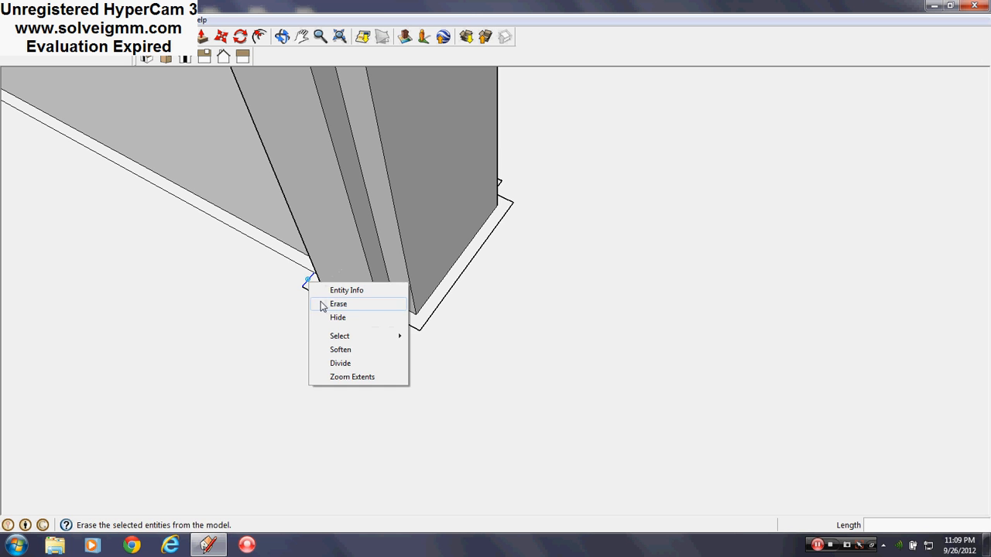
click(386, 333)
scroll(299, 166, down, 3)
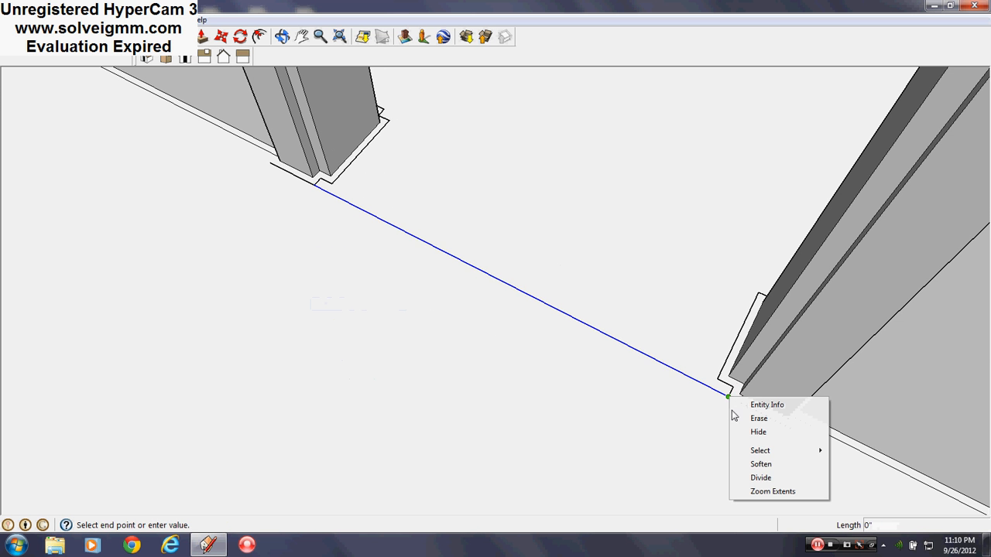
click(888, 462)
scroll(531, 375, down, 2)
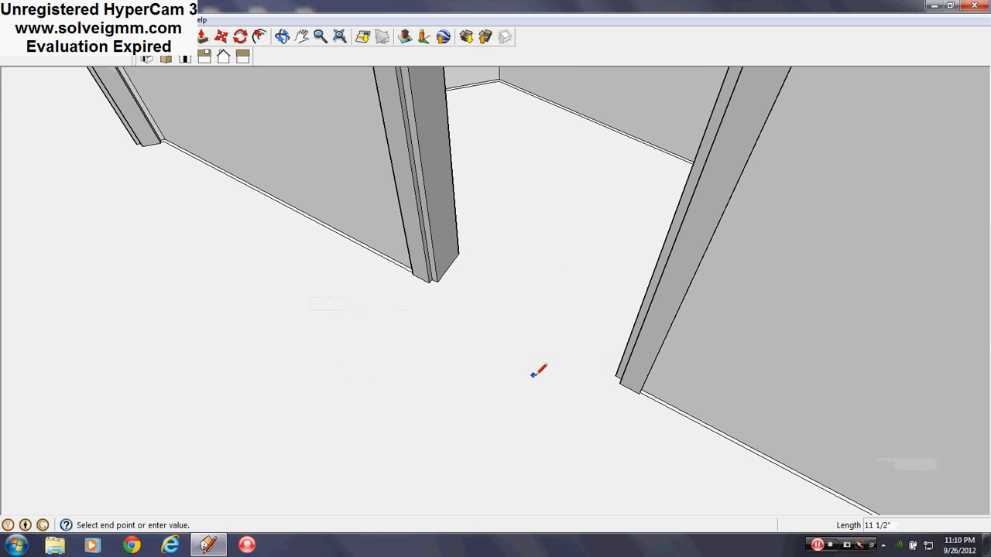
- Draw a 2' 6" line on the floor across the doorway between its two jambs
scroll(533, 375, down, 3)
scroll(501, 390, up, 3)
mouse_move(349, 245)
shift+middle_down()
mouse_move(501, 389)
mouse_move(442, 414)
shift+middle_up()
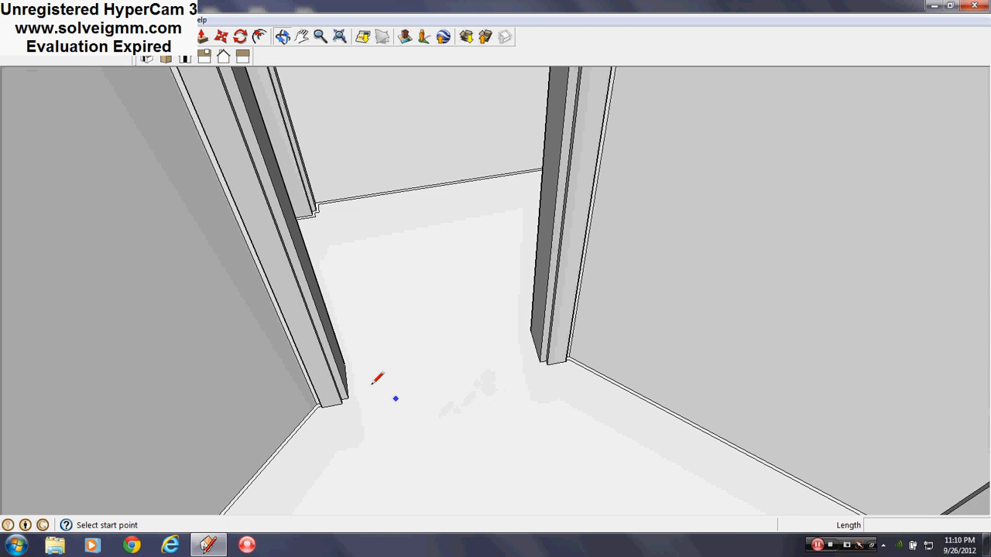
scroll(373, 382, up, 2)
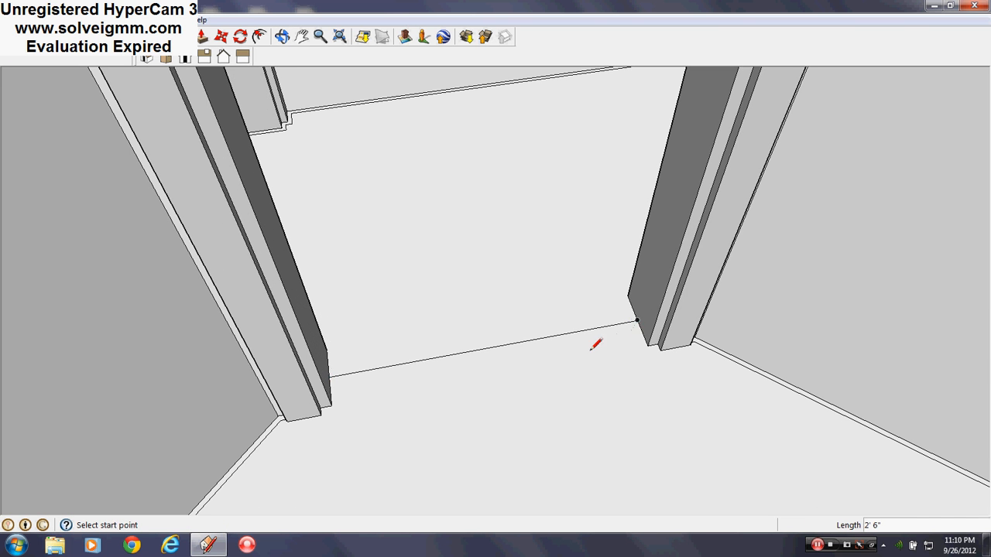
middle_drag(590, 351, 615, 289)
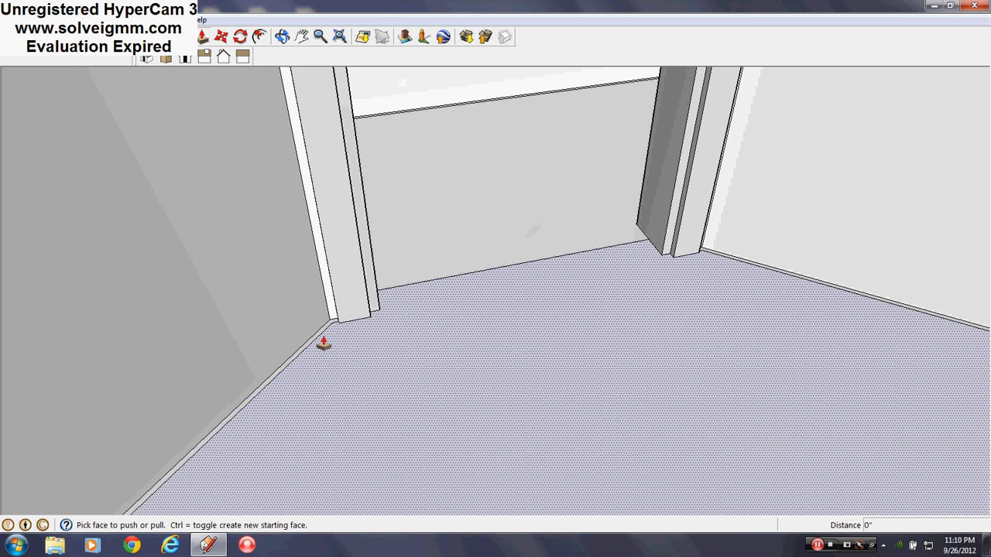
- Pull the narrow baseboard strip along the room's walls up 4" with Push/Pull
mouse_move(318, 336)
middle_down()
mouse_move(290, 343)
mouse_move(376, 401)
middle_up()
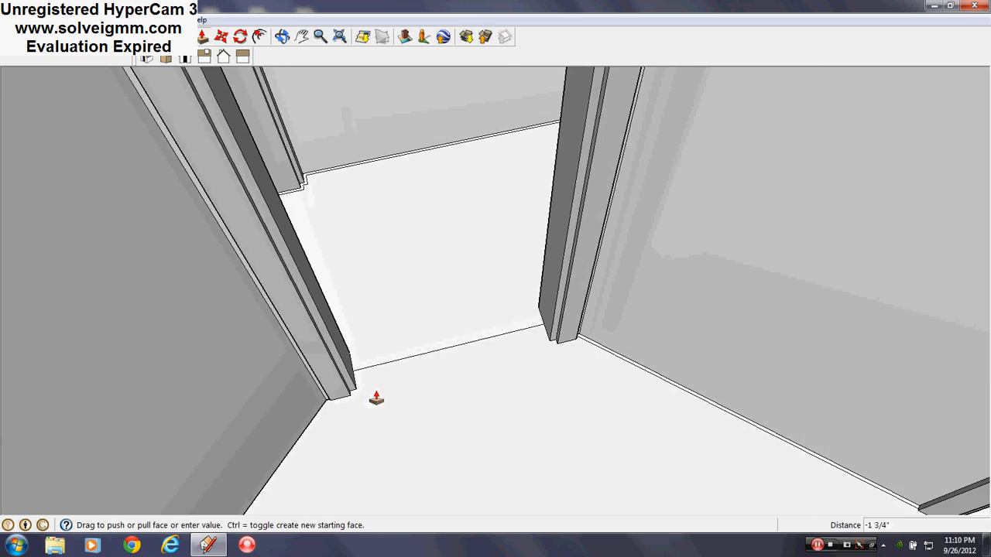
scroll(418, 371, down, 5)
scroll(480, 341, down, 3)
mouse_move(549, 184)
middle_down()
mouse_move(486, 325)
mouse_move(537, 263)
mouse_move(528, 273)
middle_up()
scroll(496, 329, down, 1)
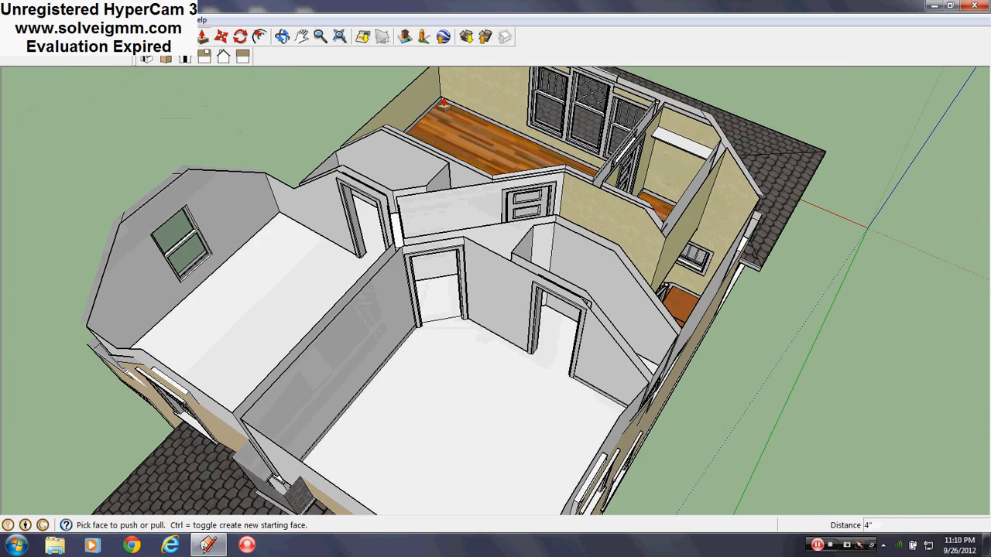
- Pull the remaining baseboard strips beside the door casings up to the same 4" height
scroll(512, 302, up, 10)
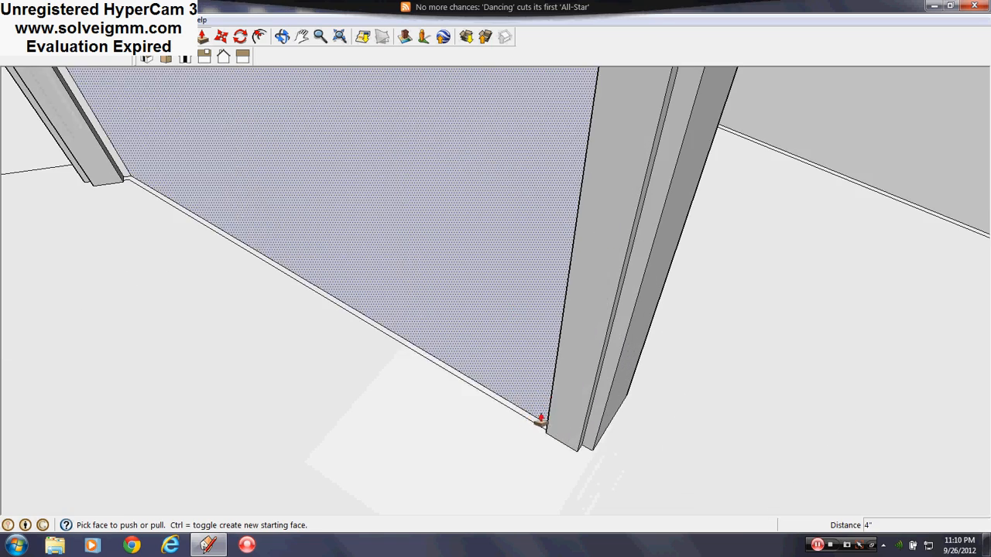
scroll(526, 422, down, 2)
mouse_move(586, 417)
middle_down()
mouse_move(272, 391)
mouse_move(408, 225)
mouse_move(684, 312)
middle_up()
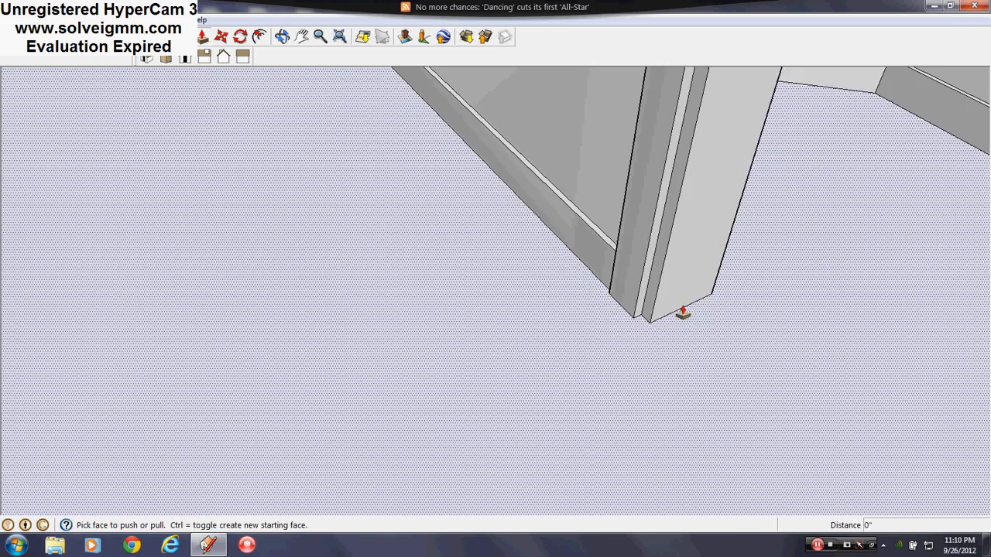
scroll(438, 348, down, 4)
middle_drag(438, 348, 567, 345)
scroll(480, 354, down, 4)
middle_drag(431, 356, 555, 353)
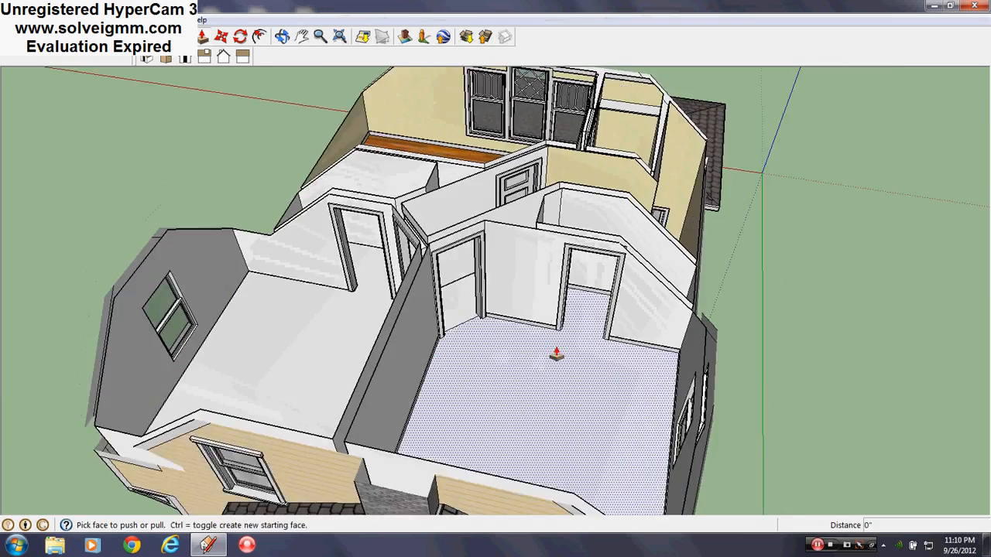
scroll(580, 248, up, 5)
mouse_move(577, 255)
middle_down()
mouse_move(447, 379)
mouse_move(569, 284)
middle_up()
scroll(494, 350, down, 3)
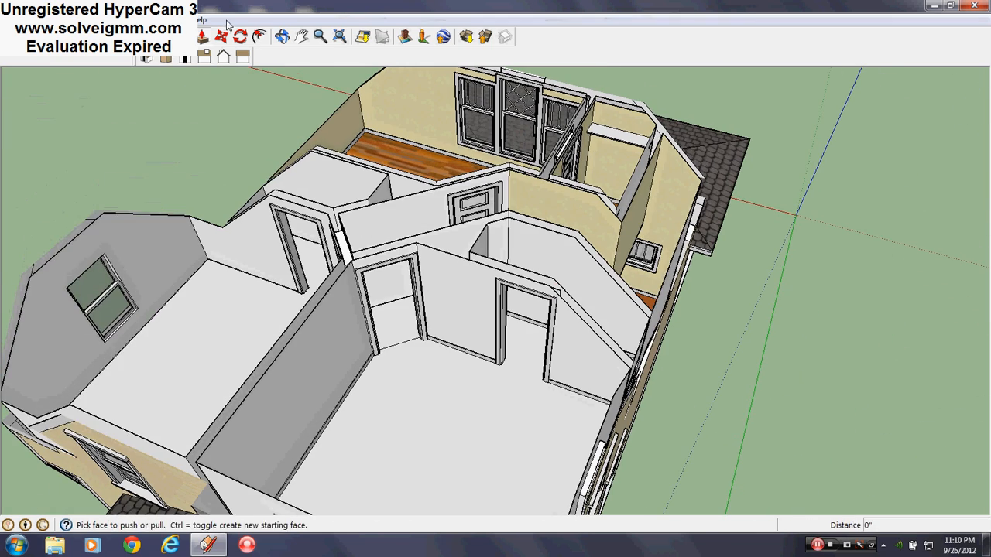
- Sample Wood_Floor_Dark from the finished room's floor and paint the unfinished bedroom and its small adjoining room's floor with it
key(b)
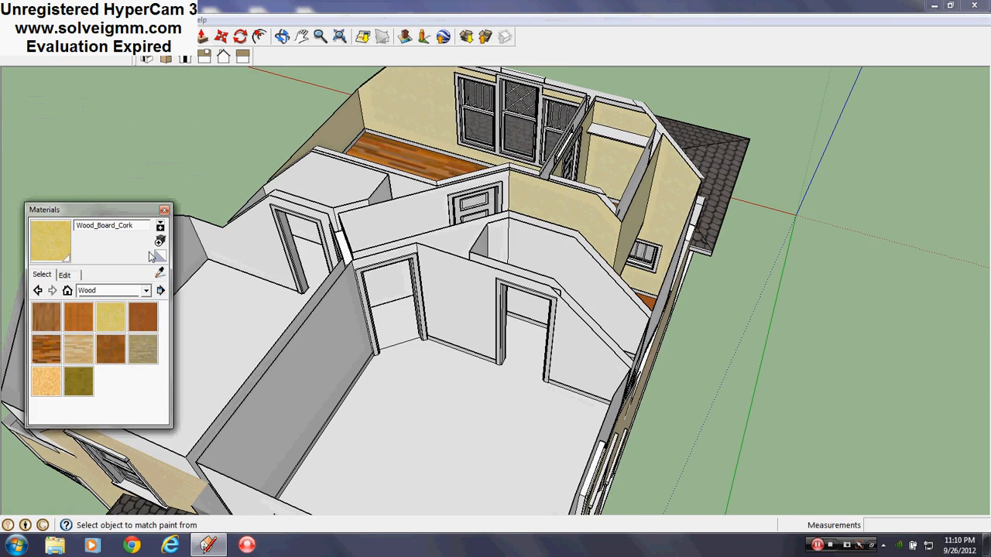
alt+click(442, 163)
click(447, 378)
mouse_move(447, 378)
middle_down()
mouse_move(643, 374)
mouse_move(781, 285)
middle_up()
scroll(781, 285, up, 4)
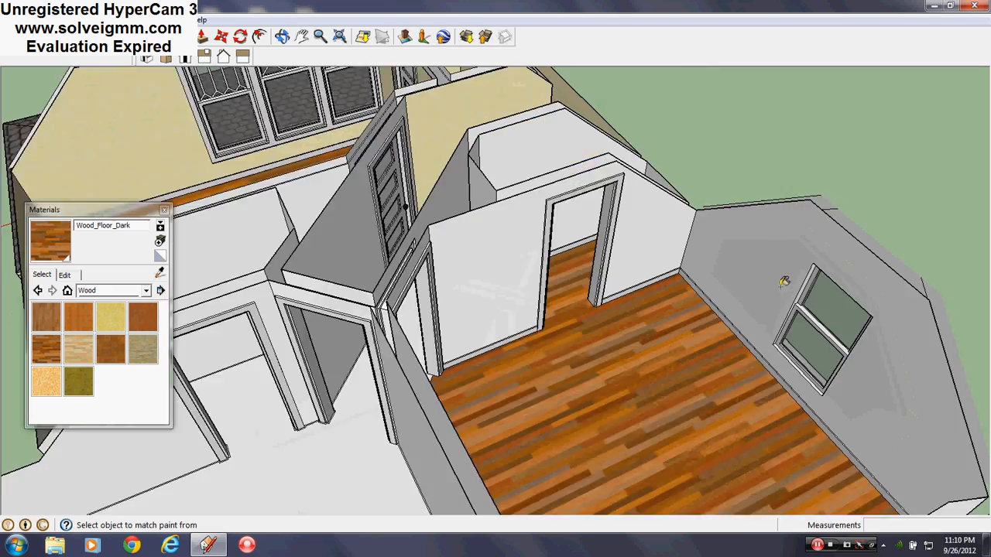
mouse_move(545, 301)
middle_down()
mouse_move(446, 278)
mouse_move(361, 283)
mouse_move(356, 371)
mouse_move(498, 243)
middle_up()
scroll(497, 245, down, 4)
scroll(483, 331, down, 4)
mouse_move(483, 330)
middle_down()
mouse_move(632, 268)
mouse_move(610, 276)
mouse_move(630, 248)
middle_up()
scroll(588, 260, up, 2)
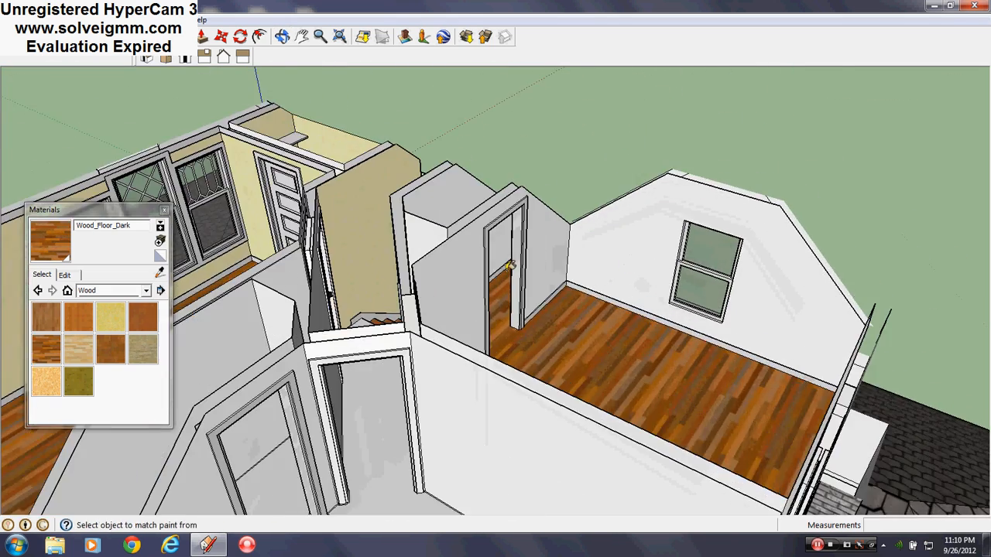
- Sample Material1 from a painted wall and apply it to the small adjoining room's walls
click(160, 274)
click(337, 212)
middle_drag(474, 259, 195, 329)
scroll(424, 151, up, 3)
middle_drag(431, 139, 291, 280)
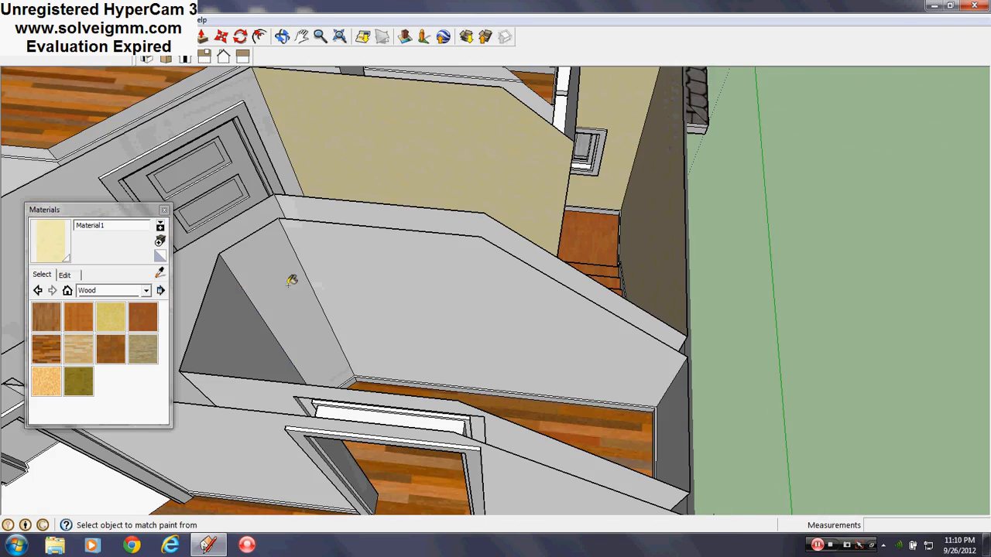
click(358, 302)
scroll(367, 303, down, 4)
mouse_move(369, 303)
middle_down()
mouse_move(469, 343)
mouse_move(749, 354)
middle_up()
scroll(578, 152, up, 5)
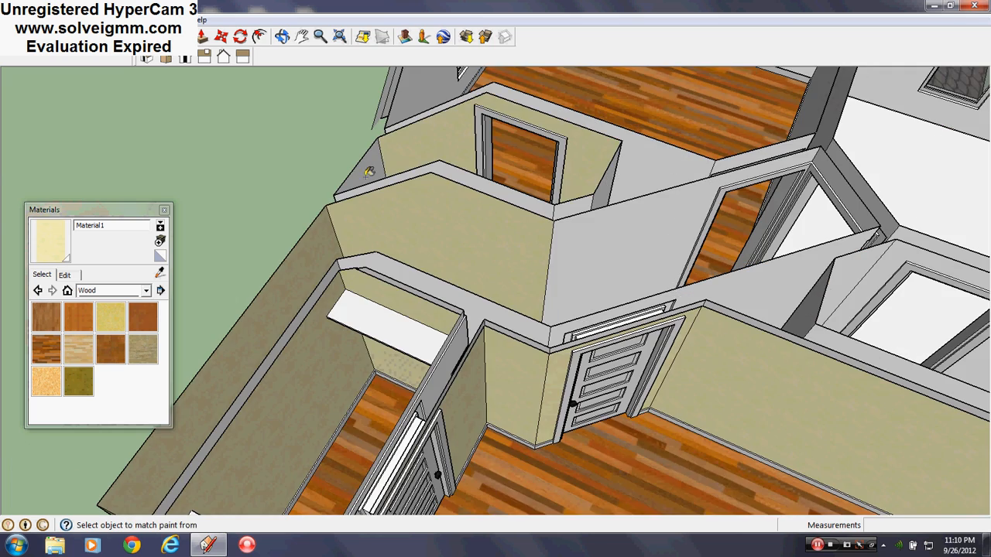
- Paint the wood-floored bedroom's window wall and neighbouring end wall with Material1
middle_drag(393, 217, 281, 303)
scroll(348, 340, down, 4)
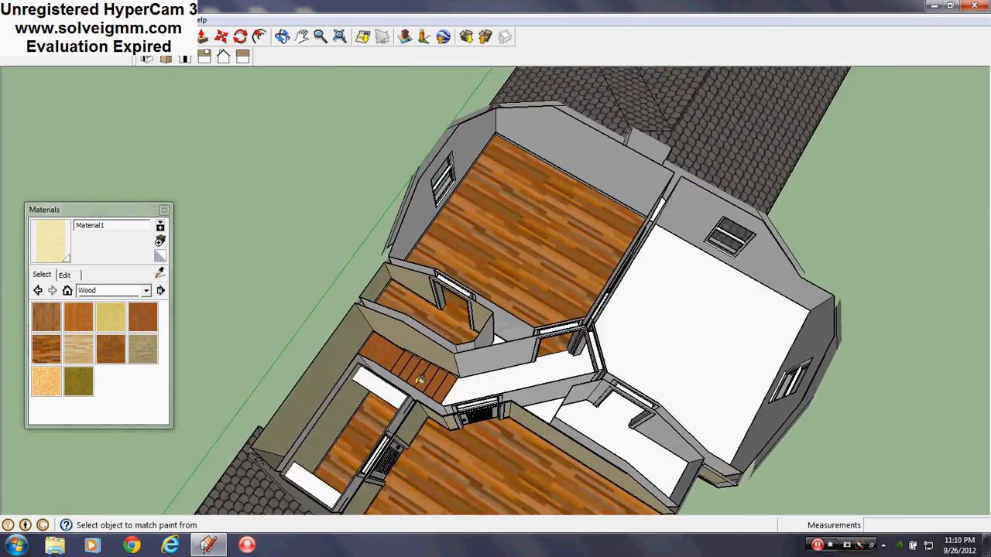
middle_drag(420, 380, 416, 180)
scroll(421, 186, up, 5)
click(622, 200)
scroll(635, 248, down, 5)
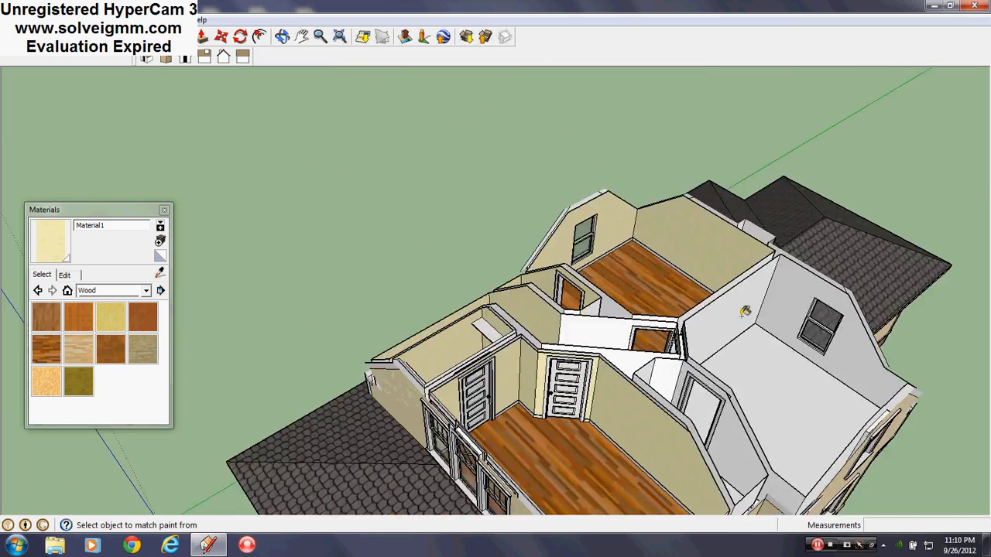
- Paint the bedroom's remaining partition and doorway walls with Material1
mouse_move(626, 298)
middle_down()
mouse_move(413, 369)
mouse_move(256, 333)
middle_up()
scroll(418, 372, up, 3)
scroll(241, 180, up, 3)
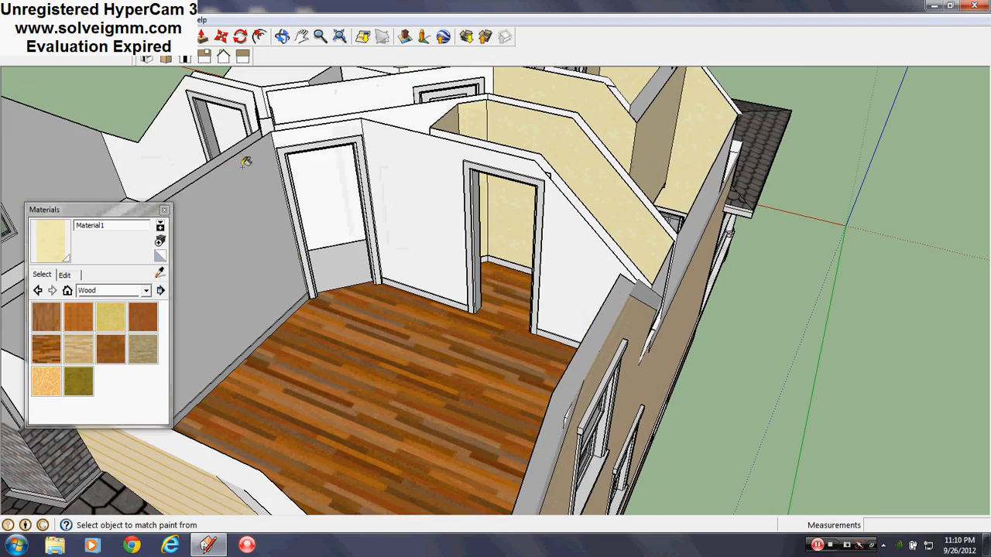
click(242, 164)
scroll(398, 155, down, 4)
middle_drag(398, 156, 342, 183)
scroll(341, 183, up, 2)
scroll(449, 187, up, 4)
middle_drag(434, 192, 271, 216)
scroll(309, 213, down, 3)
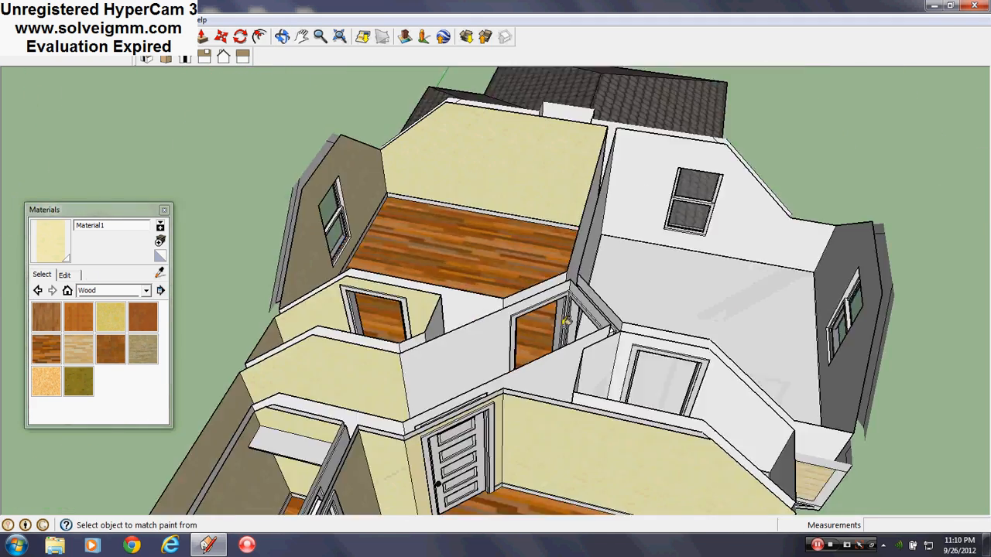
- Close the Materials window and trace the bottom edge of the bedroom's window opening to cover it with a face
middle_drag(542, 193, 395, 171)
scroll(418, 159, up, 3)
middle_drag(470, 191, 321, 115)
scroll(320, 116, up, 2)
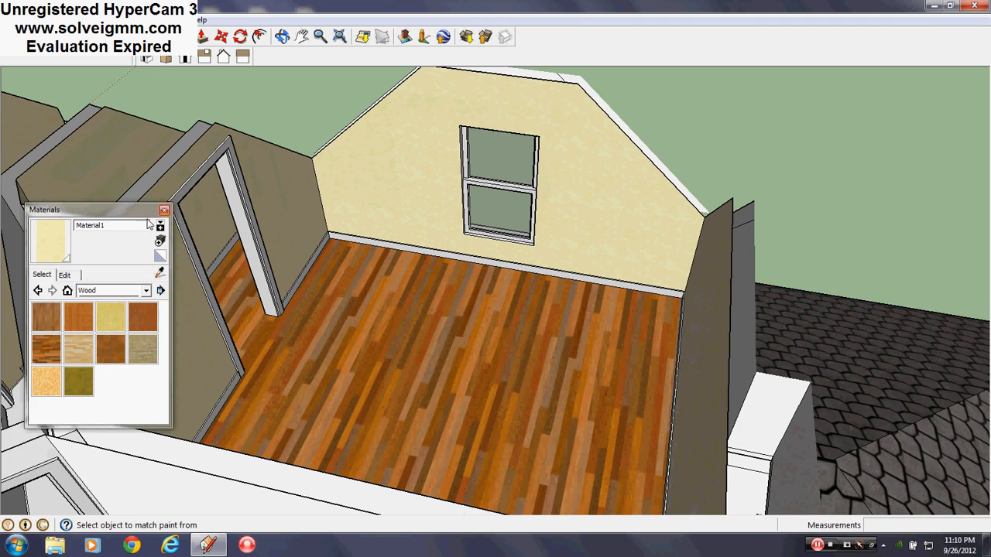
click(163, 210)
key(l)
scroll(434, 310, up, 5)
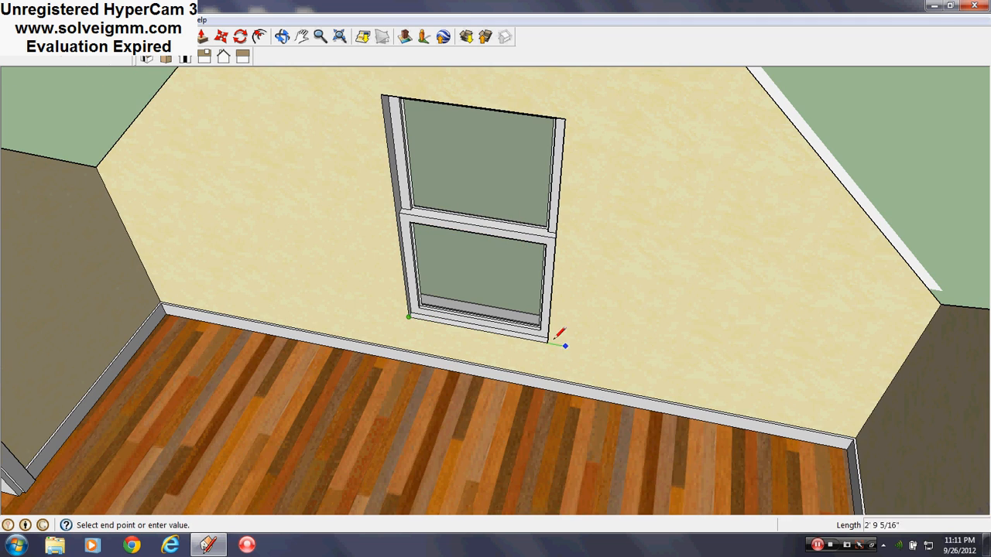
click(548, 338)
scroll(548, 339, down, 3)
middle_drag(548, 339, 370, 246)
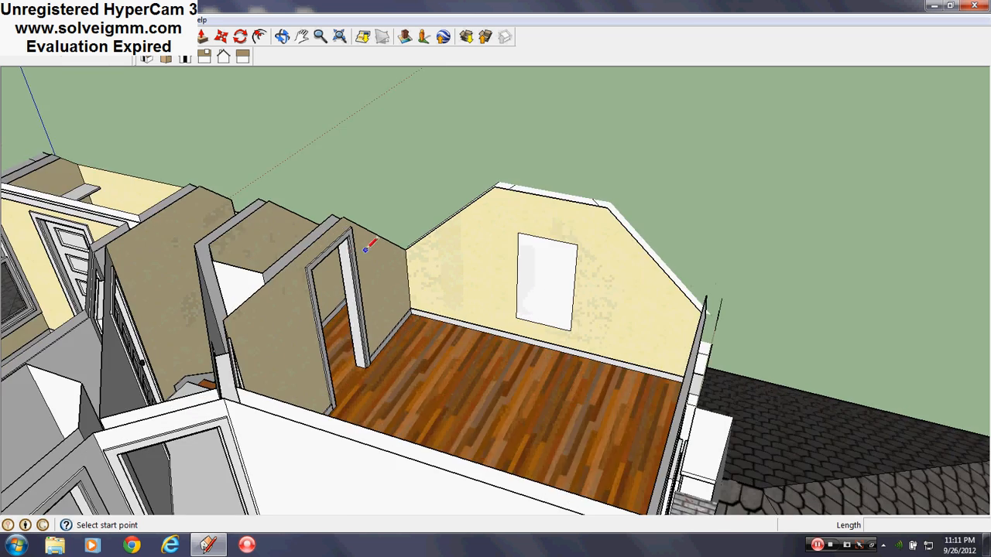
- Offset the bedroom window's cover face outward about 1 9/16" to match the frame on the exterior side
middle_drag(643, 281, 577, 270)
scroll(577, 271, down, 2)
scroll(240, 182, up, 3)
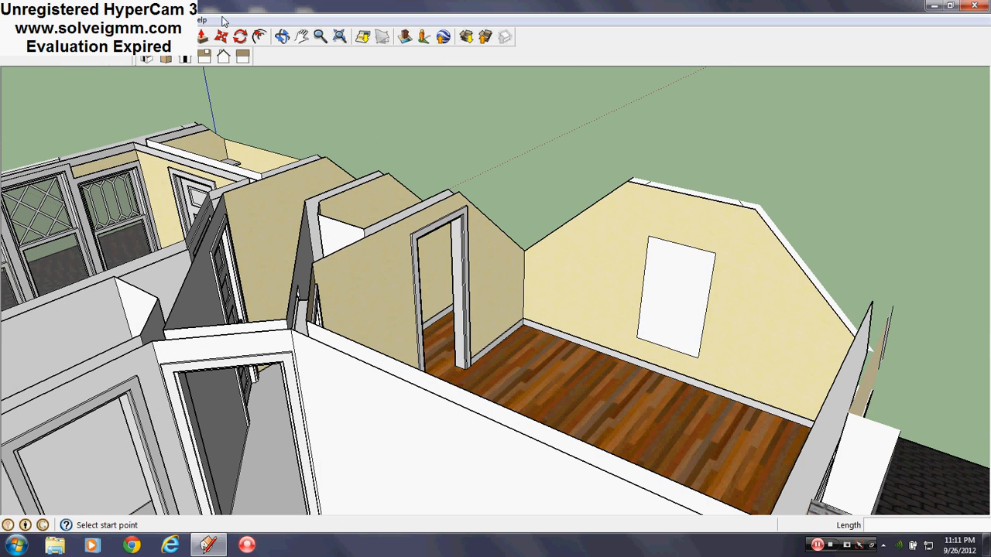
click(258, 38)
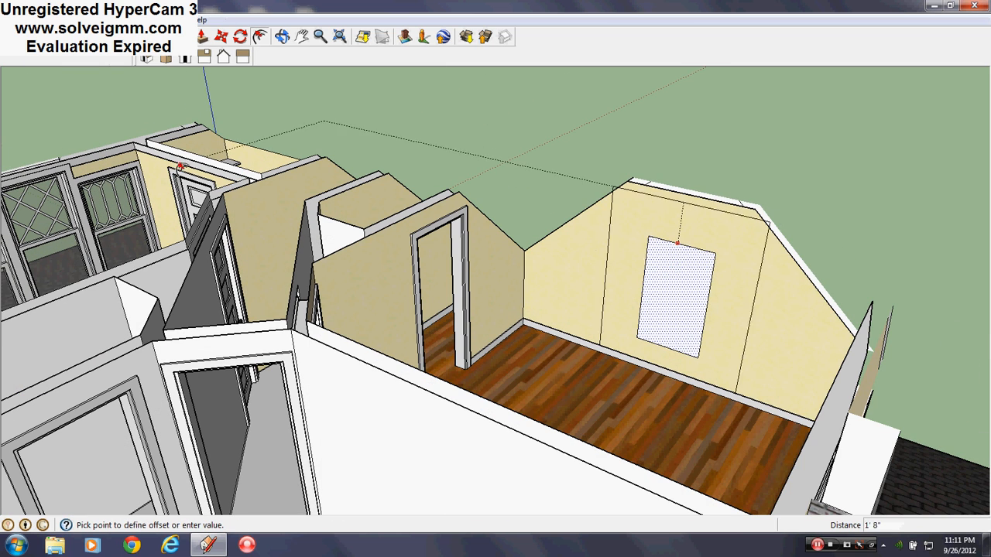
scroll(596, 278, up, 2)
middle_drag(592, 278, 310, 116)
scroll(303, 166, up, 4)
click(297, 207)
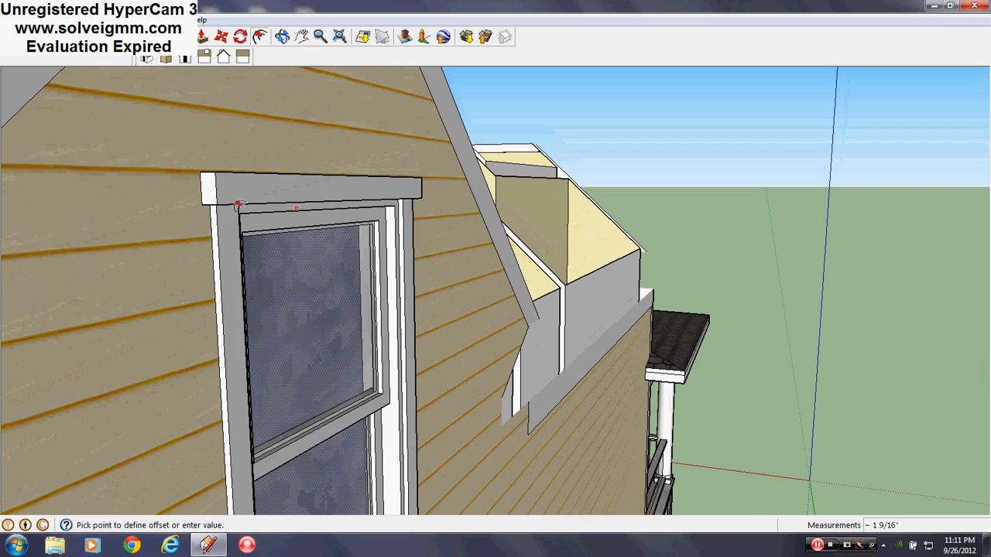
middle_drag(247, 155, 531, 237)
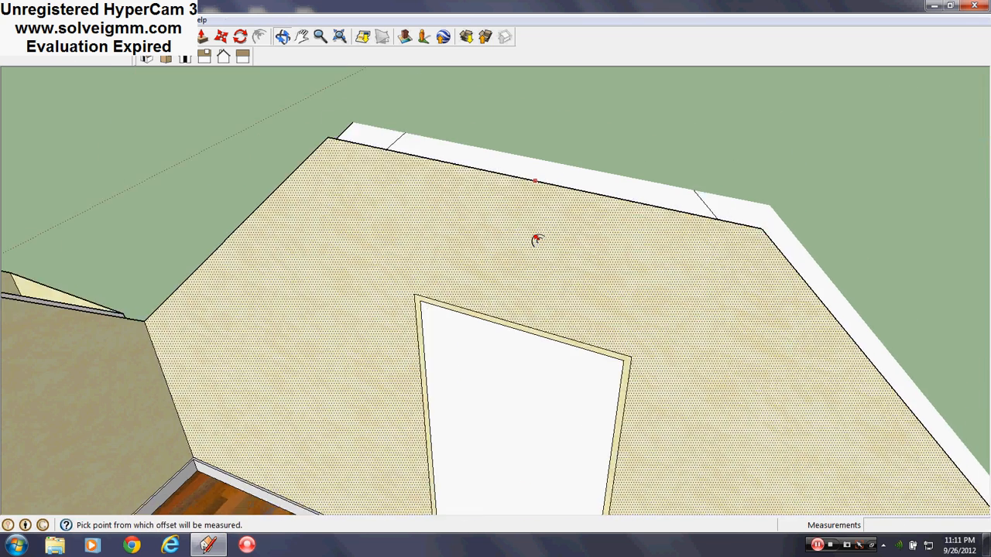
- Offset the window outline outward by 4" for the trim and erase the face covering the window
scroll(526, 325, up, 2)
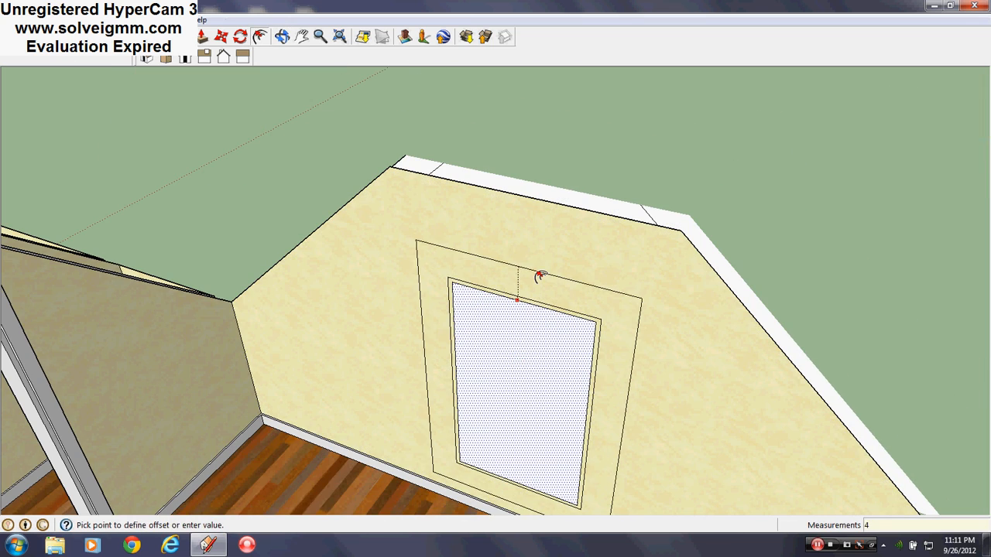
right_click(531, 349)
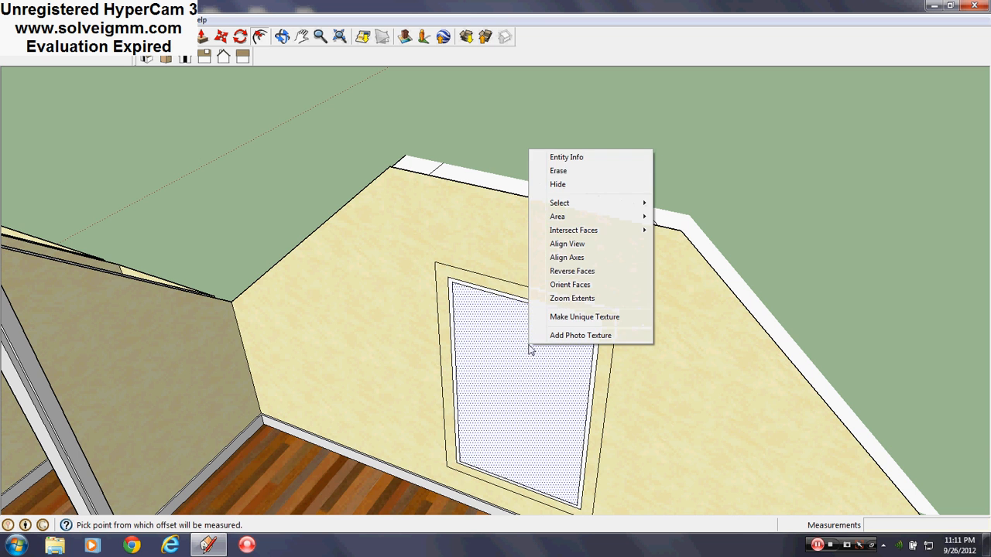
click(554, 170)
mouse_move(553, 168)
middle_down()
mouse_move(566, 204)
mouse_move(512, 200)
middle_up()
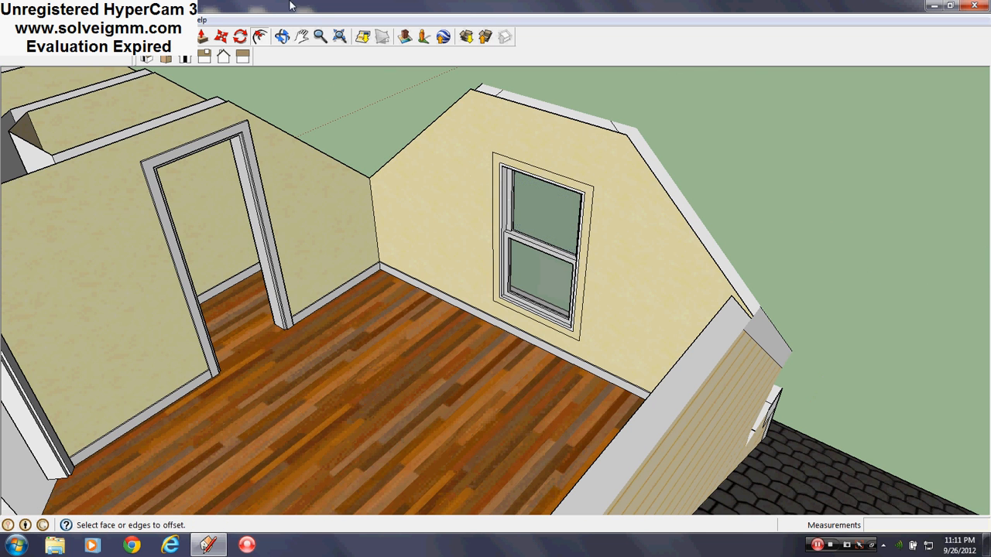
- Sample Color_001 from the existing trim, paint the bedroom window's trim strip with it, and close the Materials window
key(b)
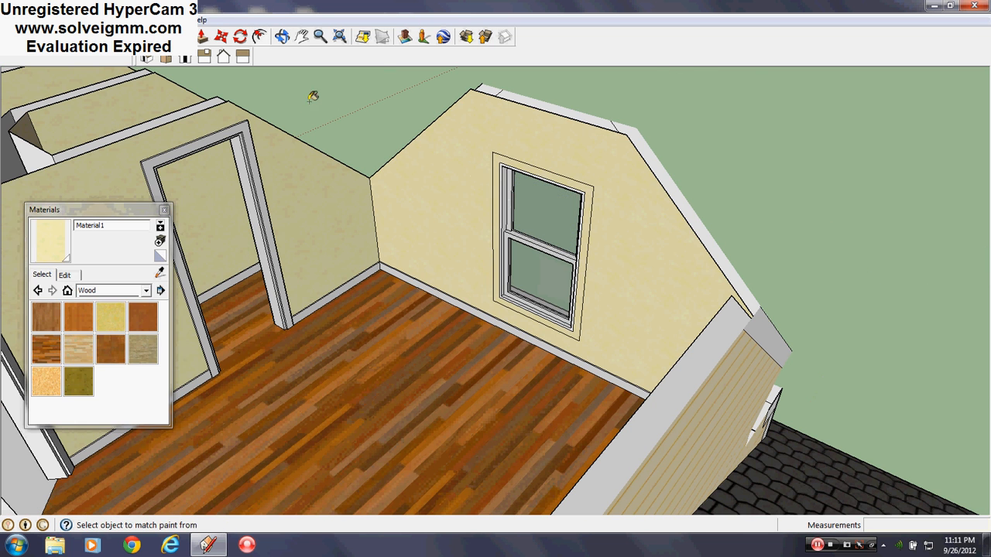
click(158, 275)
middle_drag(274, 272, 327, 276)
scroll(325, 280, up, 3)
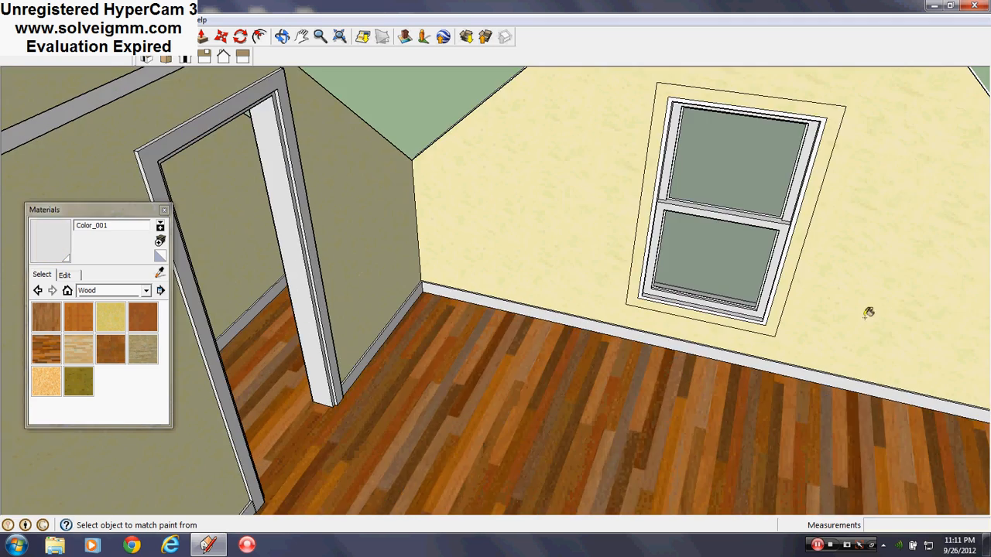
middle_drag(865, 316, 608, 318)
scroll(515, 338, up, 7)
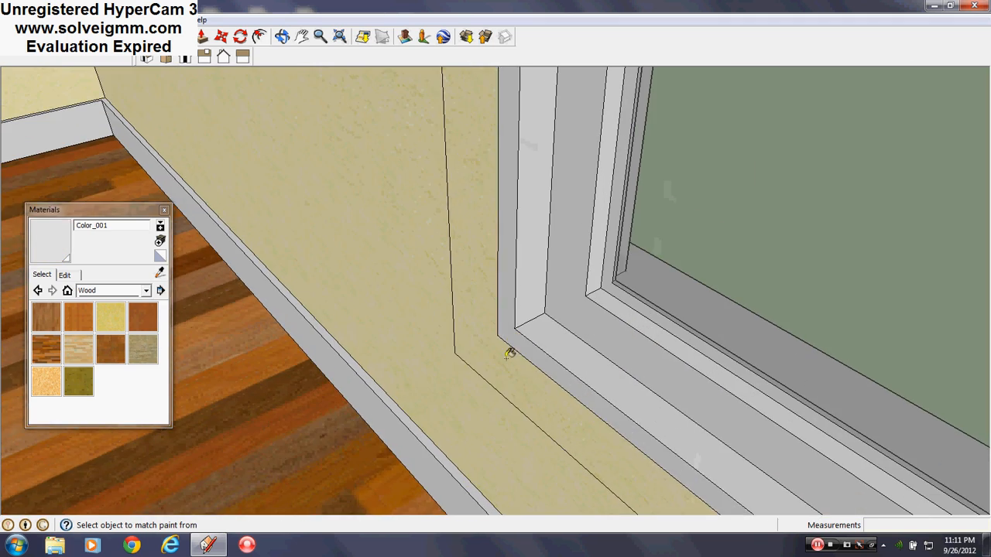
scroll(611, 325, down, 10)
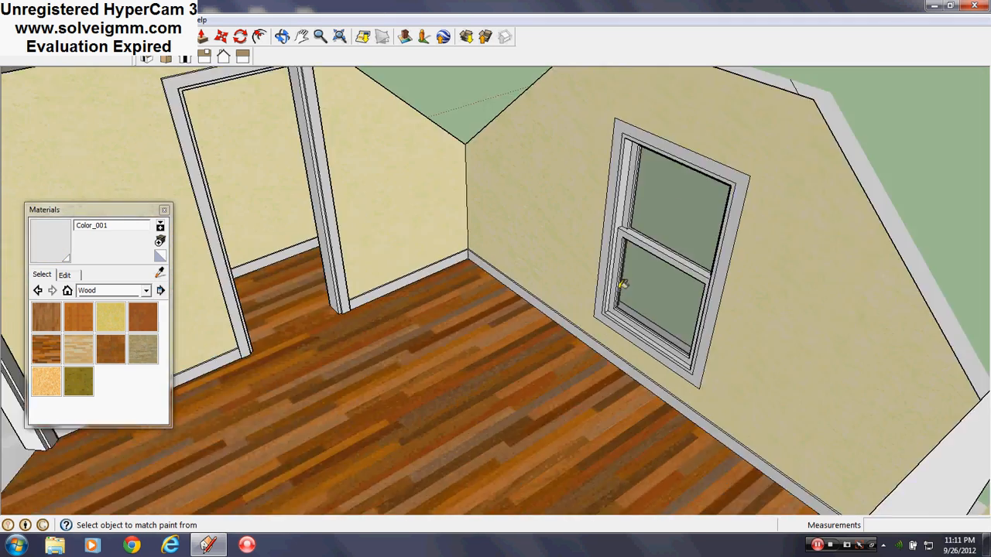
middle_drag(626, 319, 662, 342)
click(164, 210)
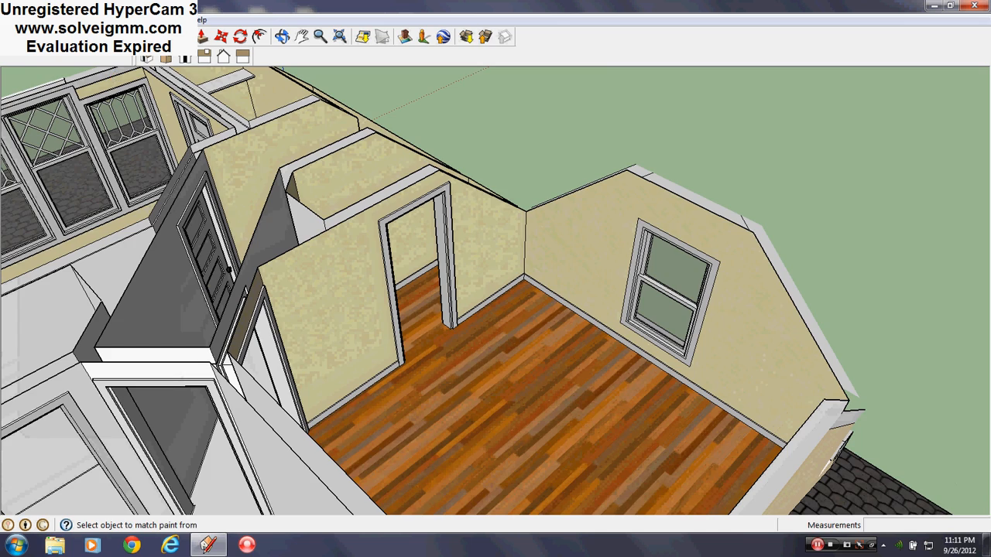
- Extrude the bedroom window's trim strip 0.75" out from the wall with Push/Pull
scroll(692, 371, up, 8)
drag(691, 376, 613, 424)
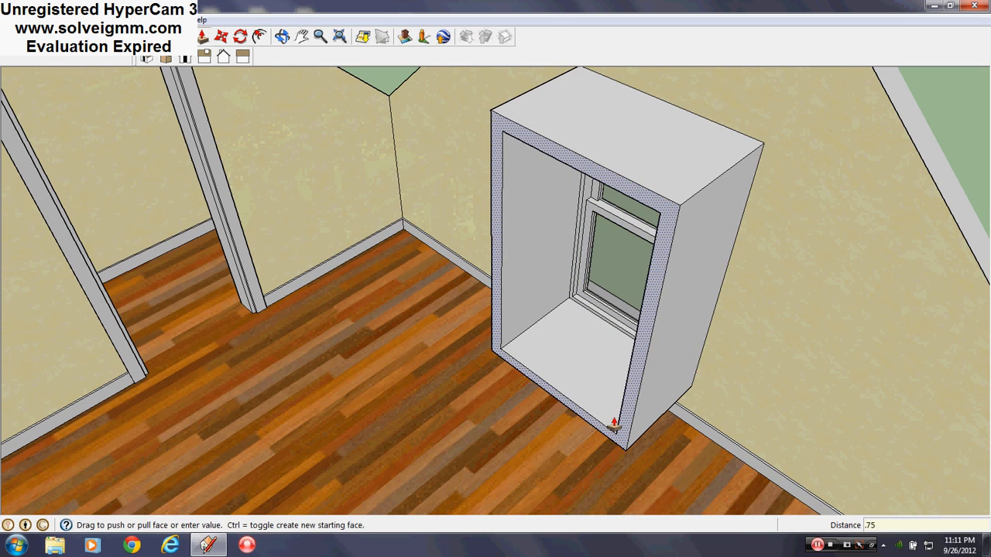
key(Return)
scroll(665, 305, down, 6)
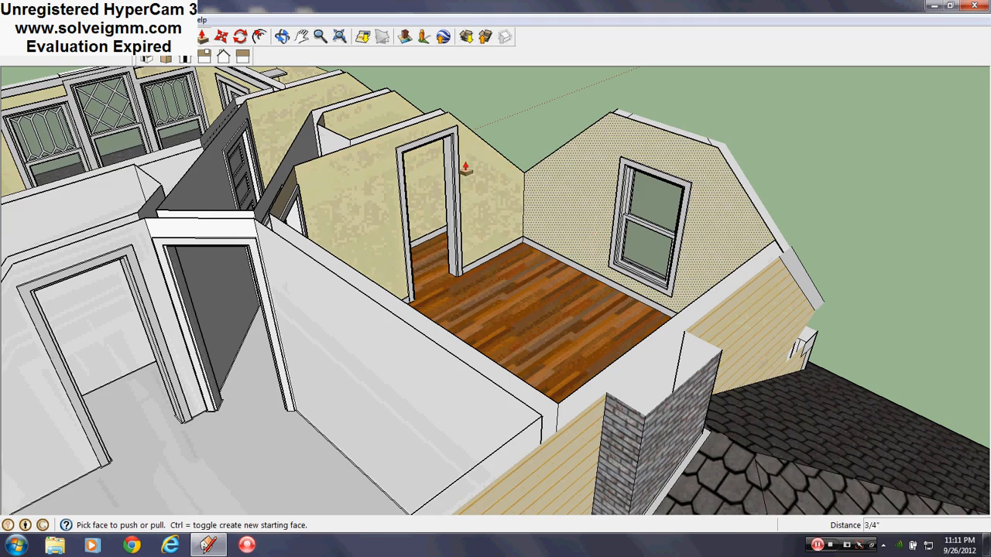
double_click(465, 169)
- Make the Roof layer current so that it is shown above the rooms, and close the Layers window
middle_drag(505, 178, 915, 370)
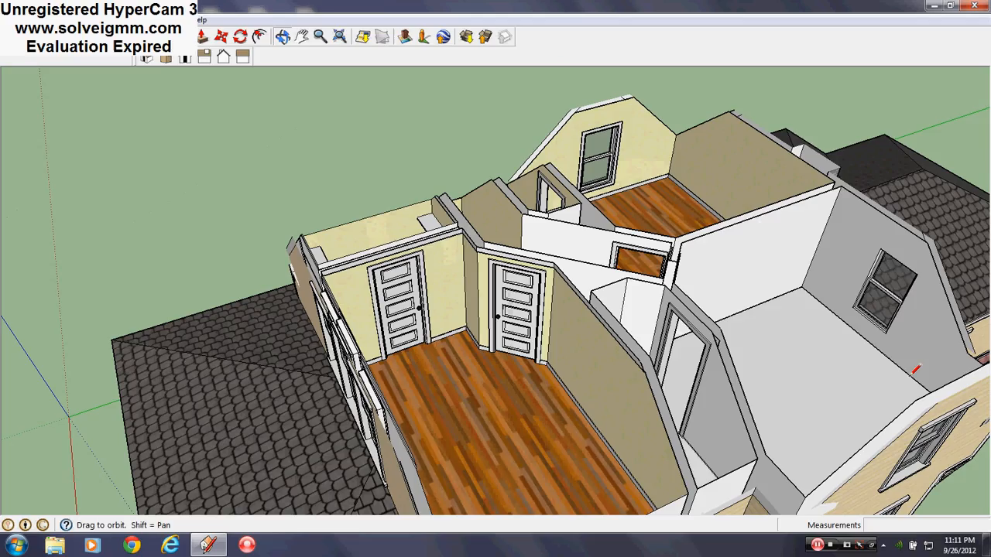
scroll(441, 299, down, 2)
scroll(657, 157, up, 5)
mouse_move(654, 241)
middle_down()
mouse_move(601, 247)
mouse_move(571, 234)
mouse_move(454, 248)
mouse_move(692, 230)
middle_up()
key(l)
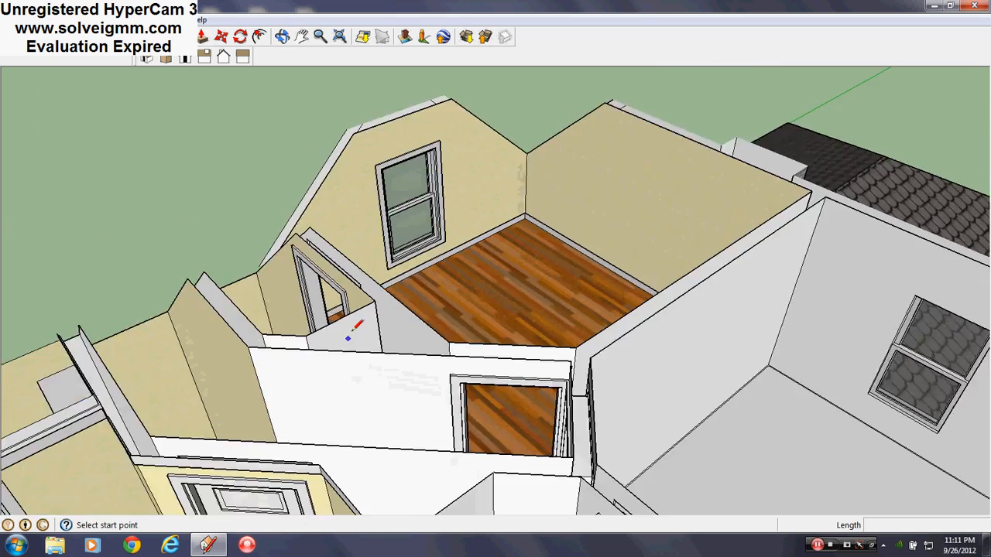
scroll(353, 331, up, 3)
middle_drag(353, 332, 387, 249)
click(155, 19)
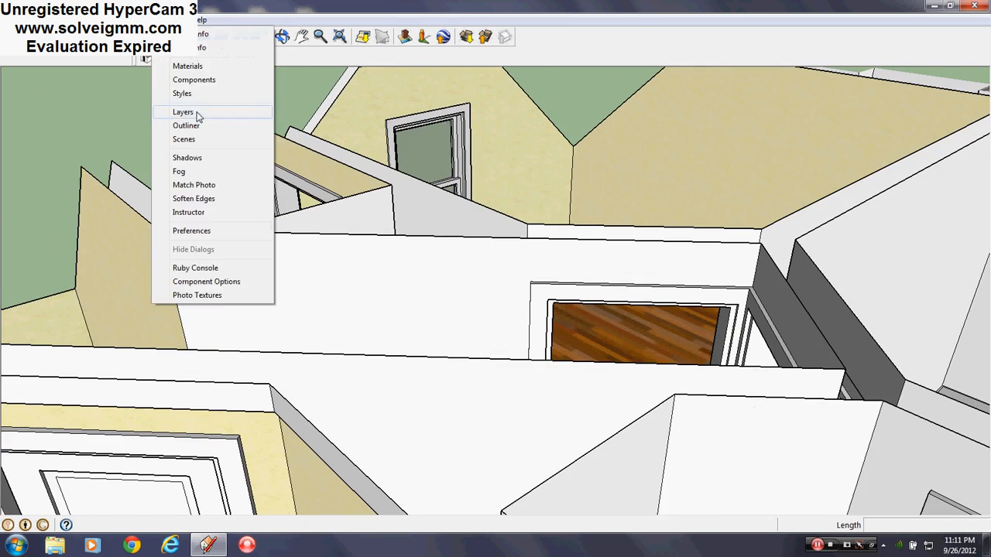
click(193, 109)
click(81, 123)
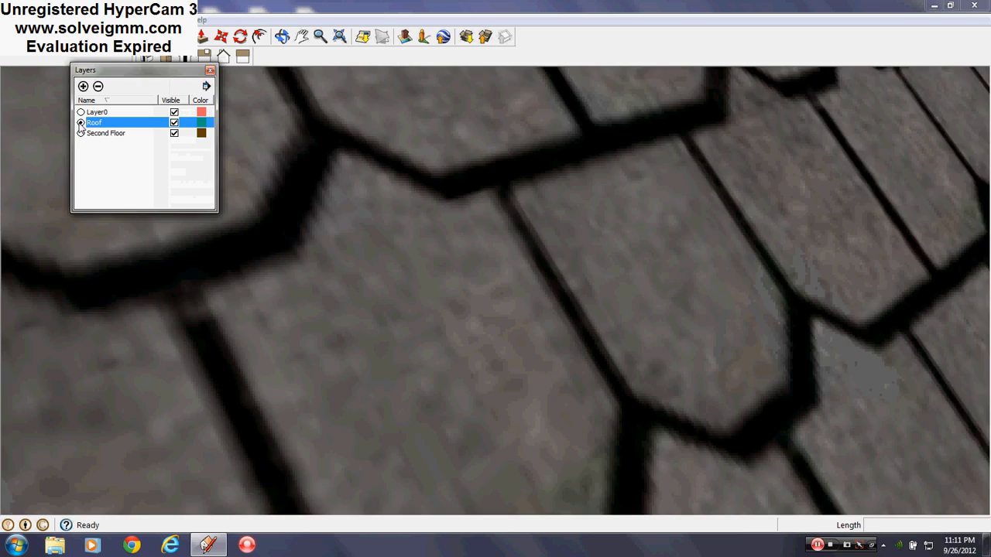
middle_drag(465, 247, 102, 362)
middle_drag(547, 320, 461, 321)
scroll(543, 256, down, 3)
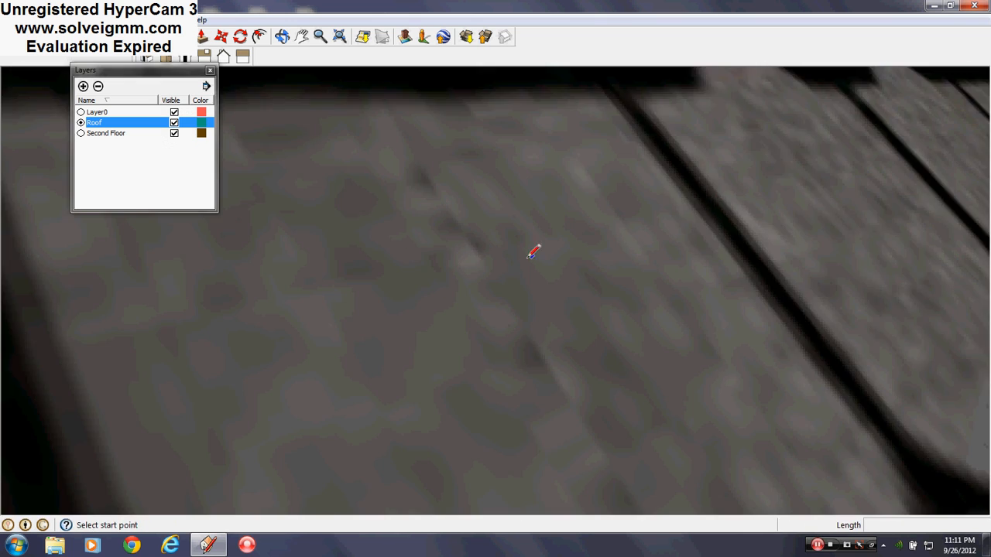
scroll(536, 279, up, 4)
middle_drag(539, 303, 720, 237)
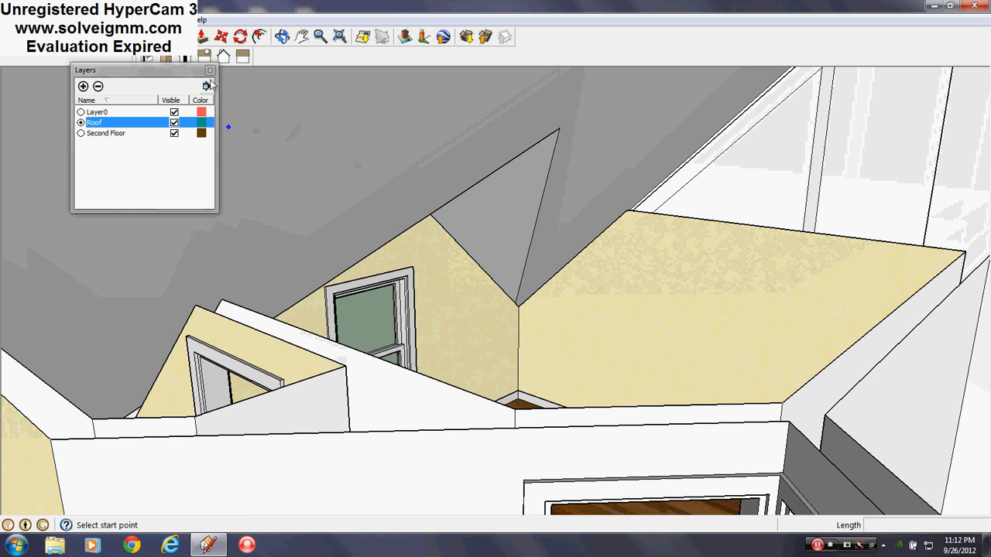
click(210, 71)
- Draw lines between the opposite wall peaks of the small room and the bedroom to form their flat ceilings
middle_drag(242, 331, 343, 320)
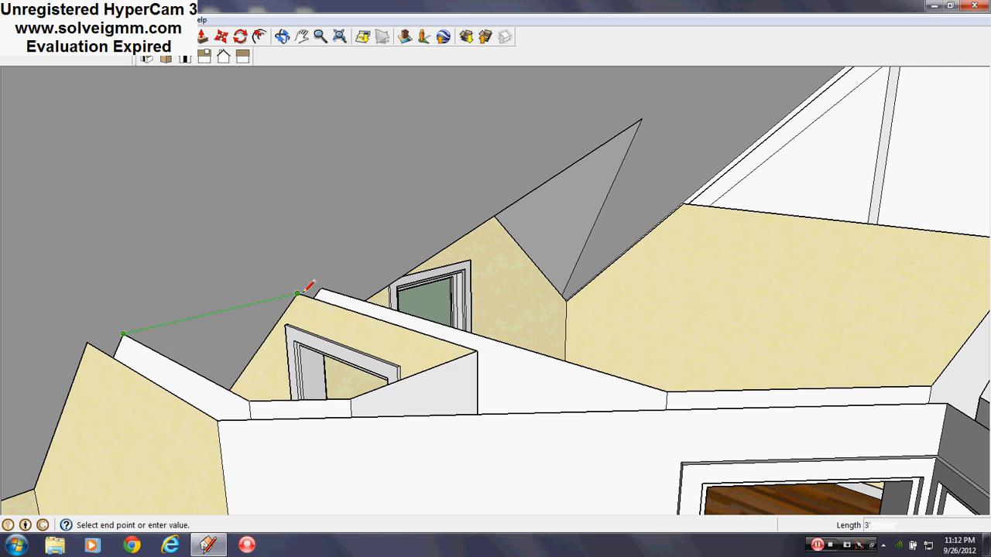
click(298, 294)
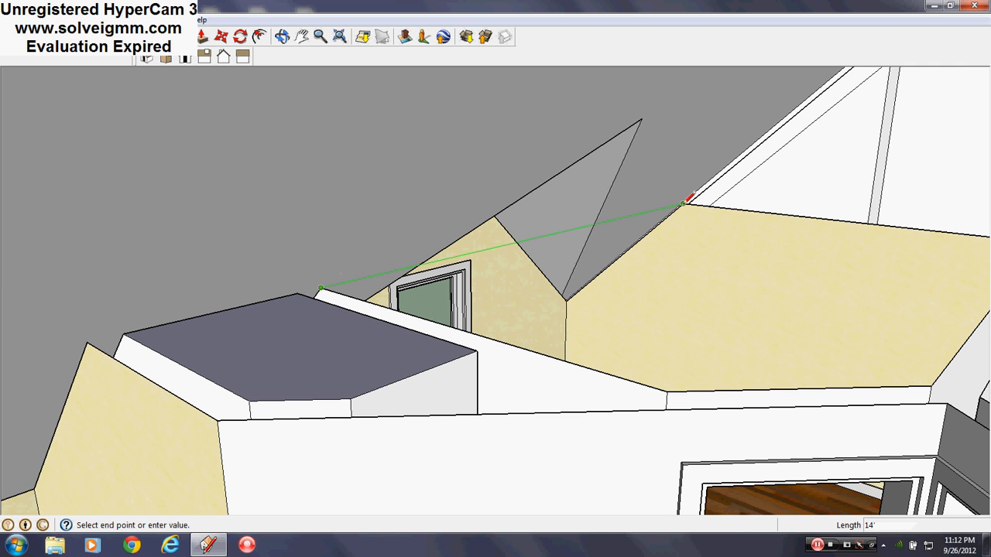
click(685, 202)
middle_drag(584, 276, 324, 286)
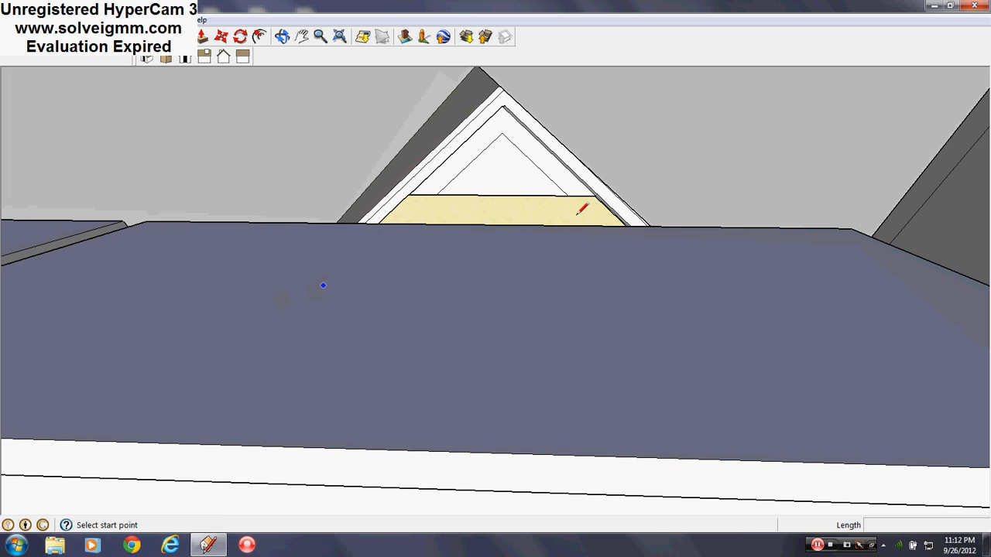
- Erase the bedroom's ceiling face and draw lines between the window wall's upper and lower corners for the sloped ceiling
middle_drag(582, 208, 442, 205)
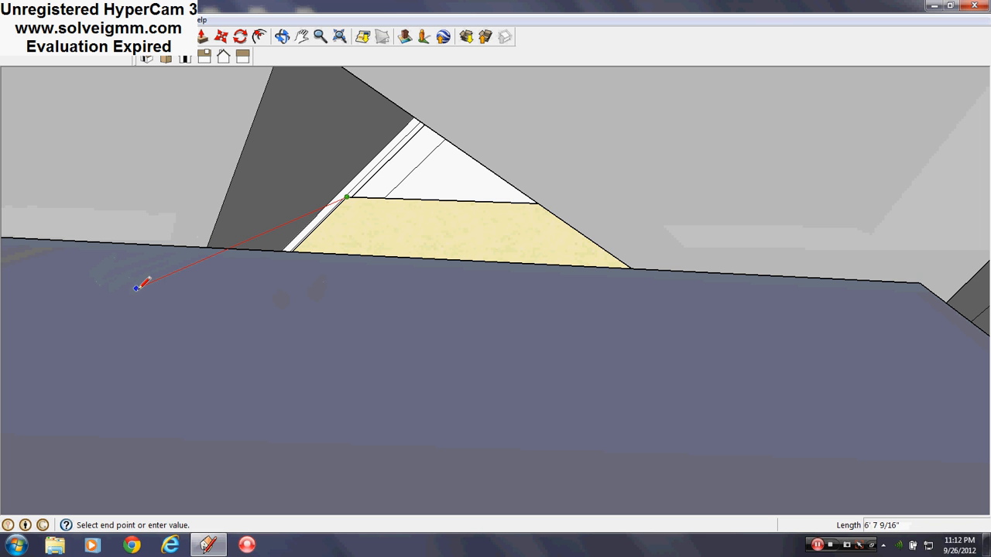
right_click(175, 270)
click(205, 288)
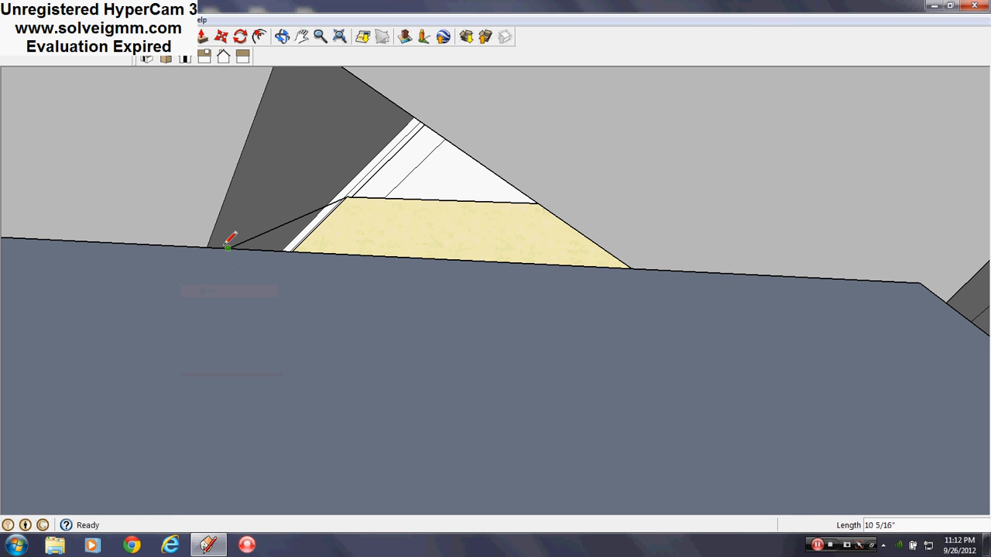
middle_drag(354, 227, 194, 271)
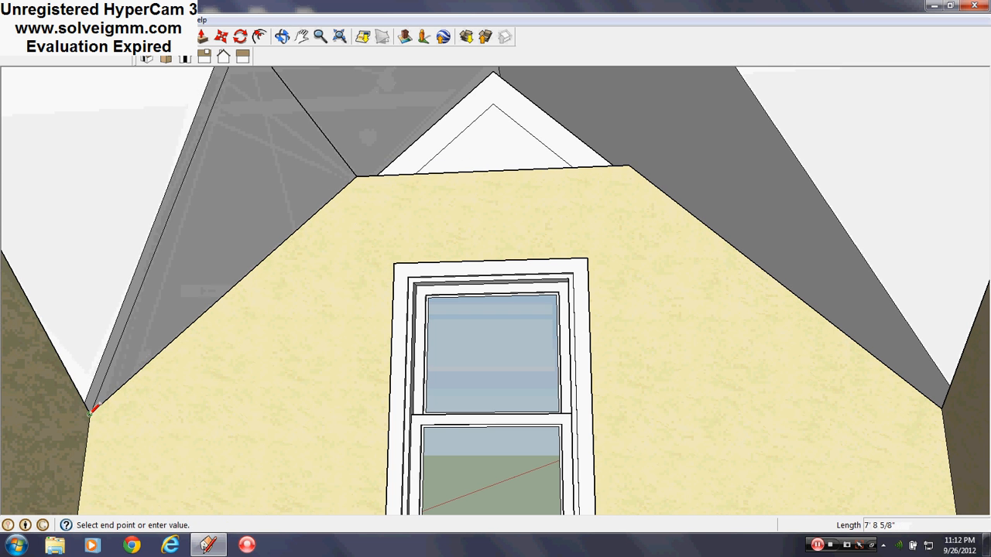
click(95, 404)
scroll(346, 281, down, 2)
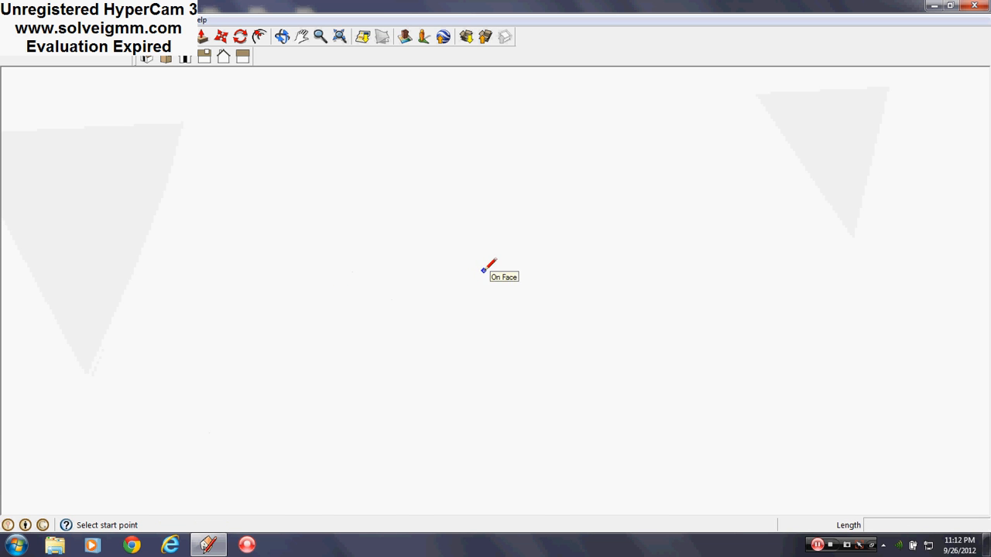
- Draw a line from the window wall's upper corner across the roof slope to close the bedroom's flat ceiling
scroll(484, 273, up, 2)
middle_drag(485, 274, 658, 335)
mouse_move(680, 399)
middle_down()
mouse_move(621, 325)
mouse_move(607, 375)
middle_up()
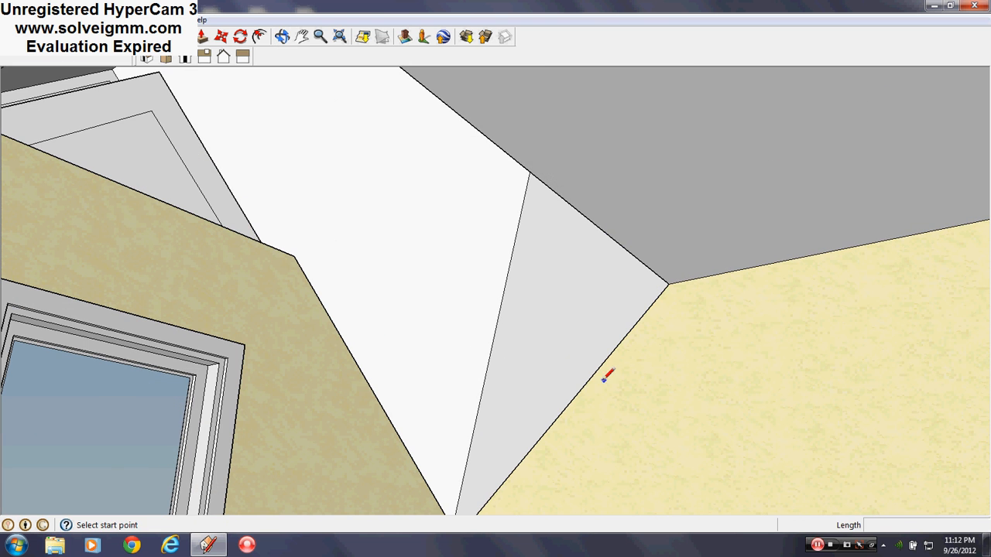
click(584, 167)
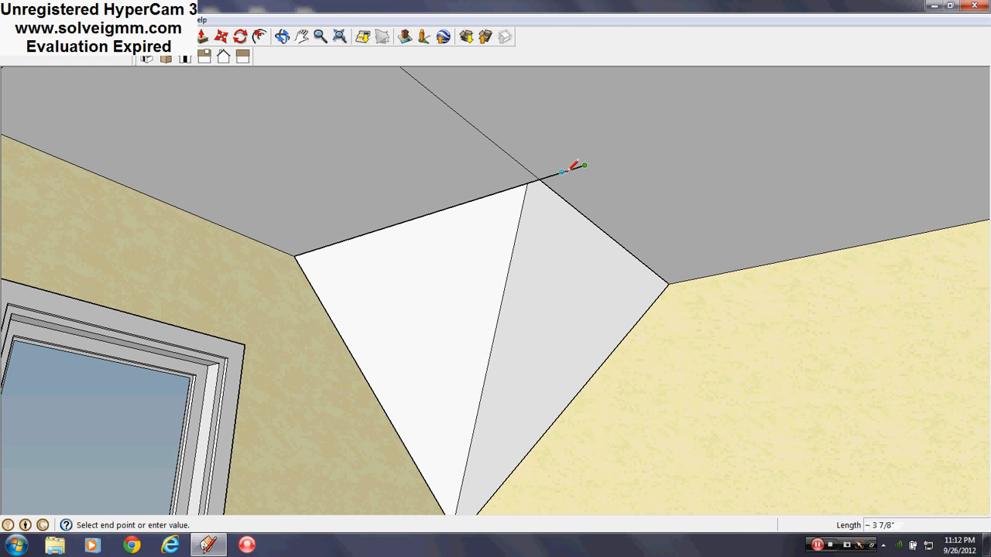
- Erase the line's overshooting end and the edge dividing the bedroom's flat ceiling
right_click(579, 174)
click(586, 192)
right_click(507, 159)
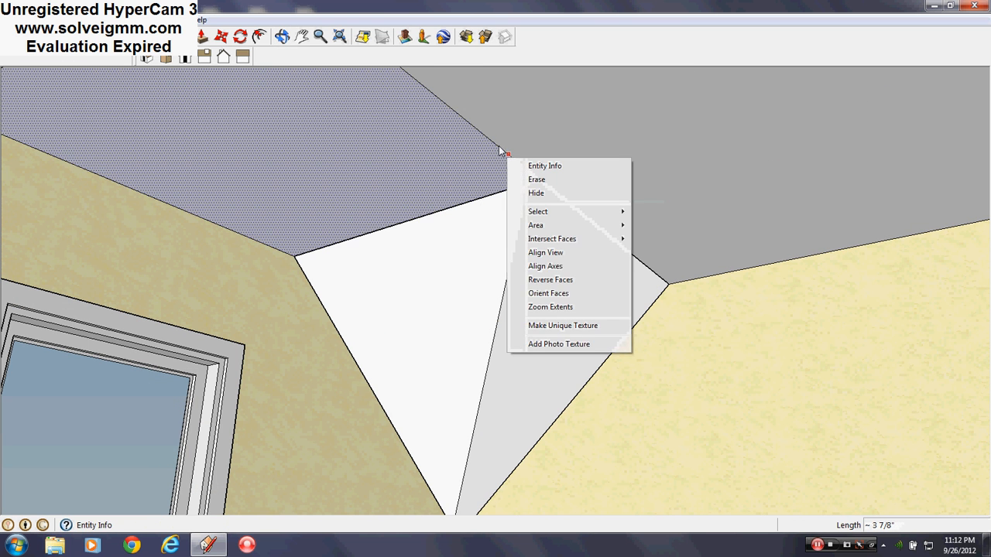
right_click(500, 146)
right_click(468, 122)
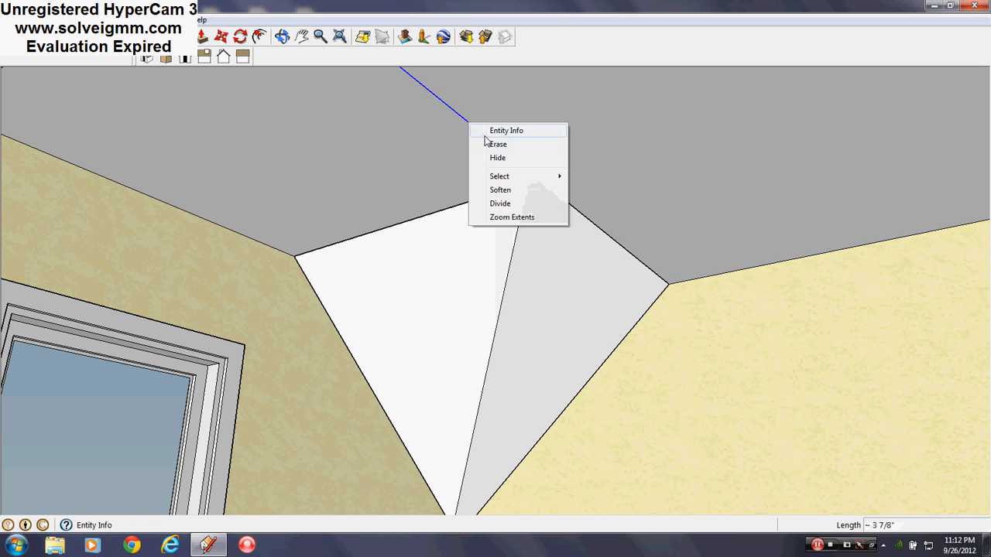
click(496, 147)
- Sample the Cladding_Stucco_White material from the already finished room's ceiling
mouse_move(490, 387)
middle_down()
mouse_move(507, 271)
mouse_move(519, 438)
mouse_move(126, 360)
mouse_move(380, 353)
mouse_move(459, 274)
mouse_move(497, 260)
middle_up()
click(474, 429)
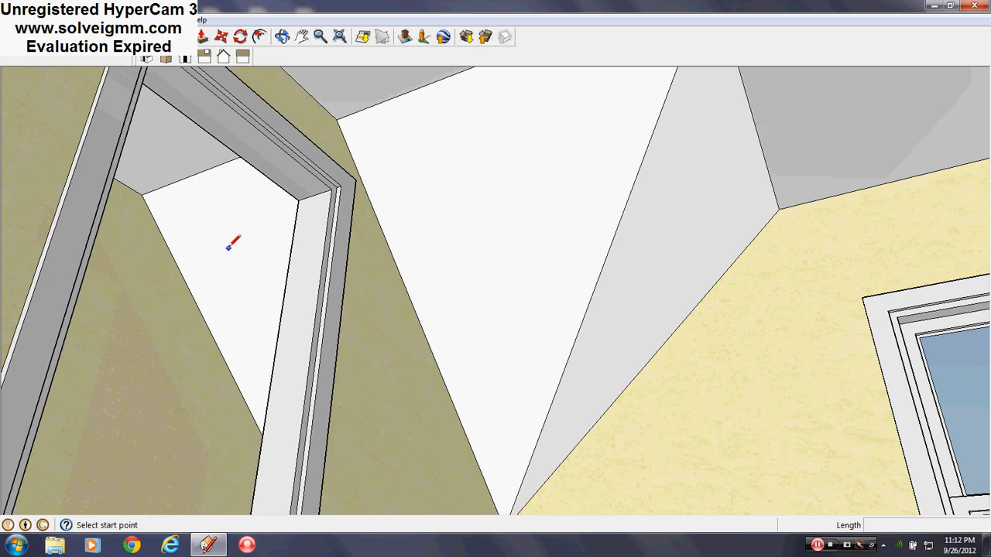
middle_drag(295, 234, 648, 346)
middle_drag(325, 356, 666, 383)
middle_drag(240, 360, 725, 292)
mouse_move(530, 243)
middle_down()
mouse_move(469, 212)
mouse_move(438, 250)
mouse_move(627, 253)
middle_up()
mouse_move(360, 300)
middle_down()
mouse_move(701, 325)
mouse_move(343, 384)
mouse_move(398, 286)
mouse_move(222, 321)
mouse_move(51, 213)
mouse_move(259, 294)
mouse_move(431, 314)
middle_up()
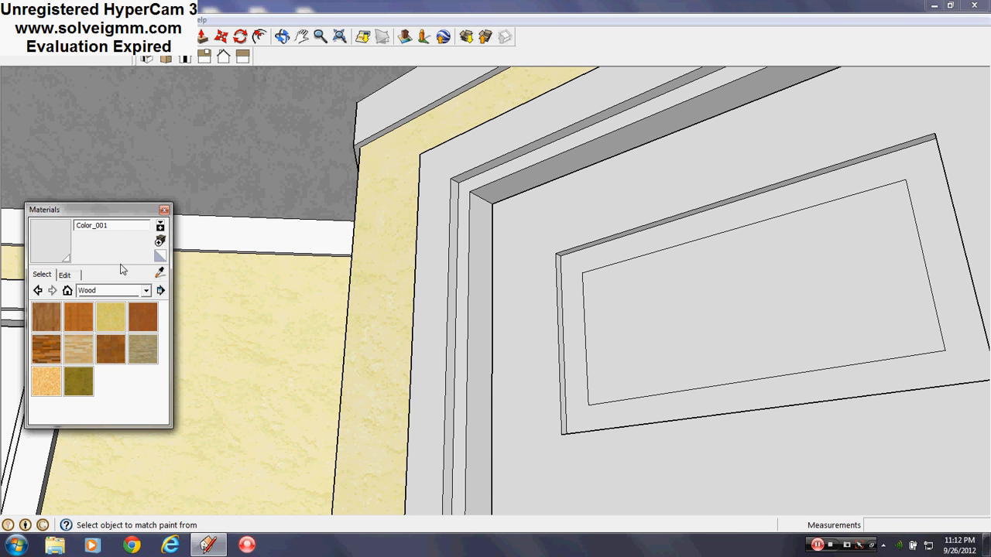
click(217, 146)
- Paint the flat and sloped ceilings of the small room and bedroom with Cladding_Stucco_White, and close the Materials window
middle_drag(217, 146, 38, 318)
mouse_move(967, 203)
middle_down()
mouse_move(620, 252)
mouse_move(436, 397)
middle_up()
click(436, 398)
click(336, 381)
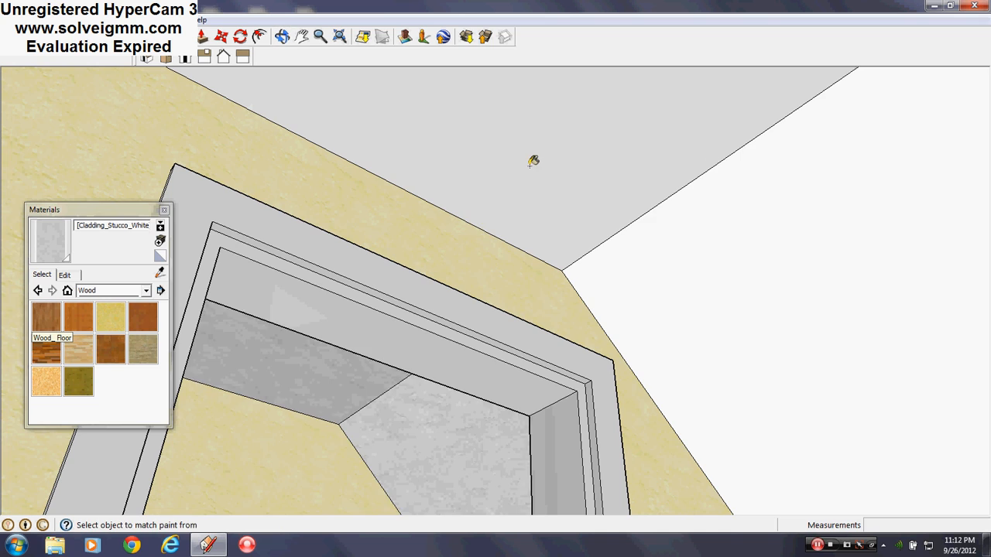
click(529, 165)
click(683, 270)
middle_drag(701, 276, 318, 253)
click(165, 209)
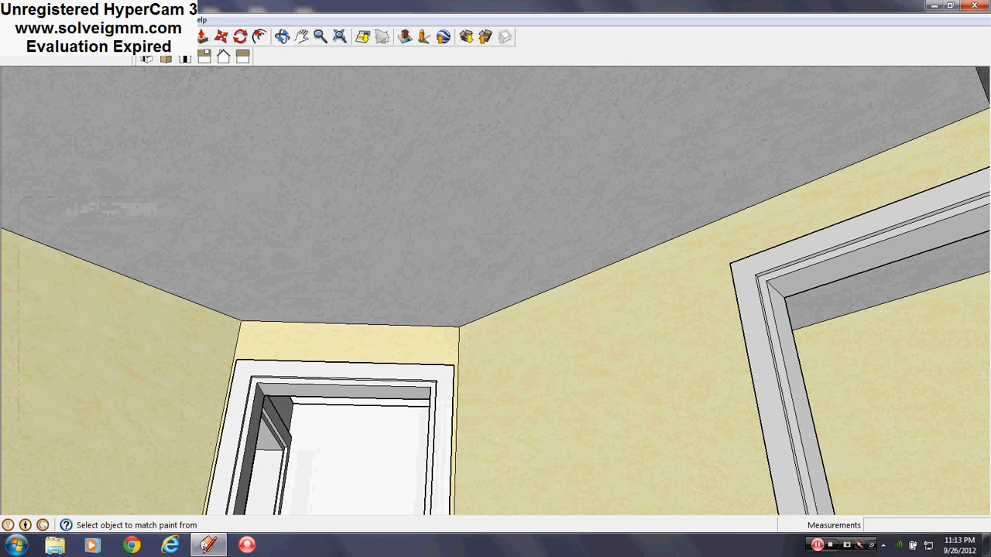
- Draw two lines outlining the ceiling area above the bedroom doorway between the side walls, and erase the enclosed face
scroll(333, 307, down, 1)
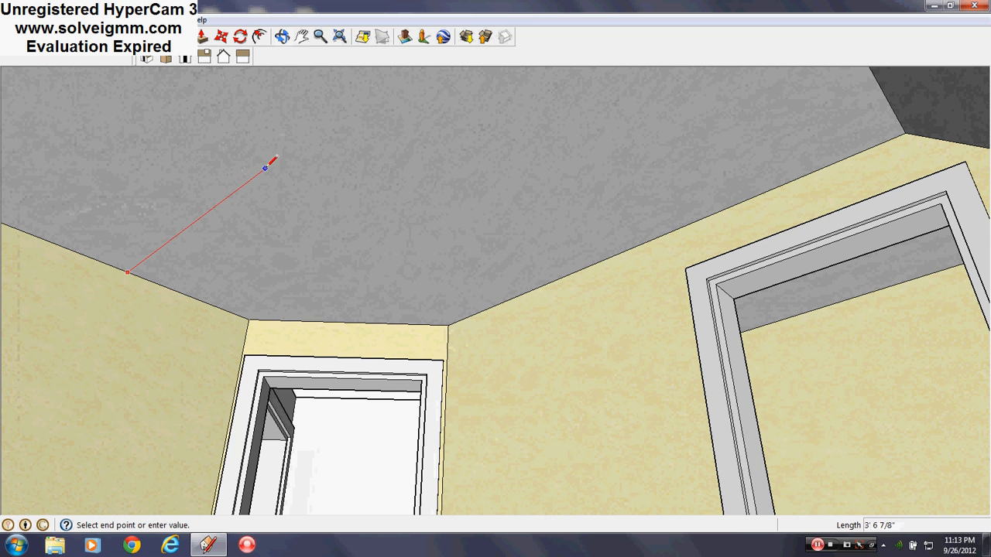
click(504, 301)
right_click(405, 280)
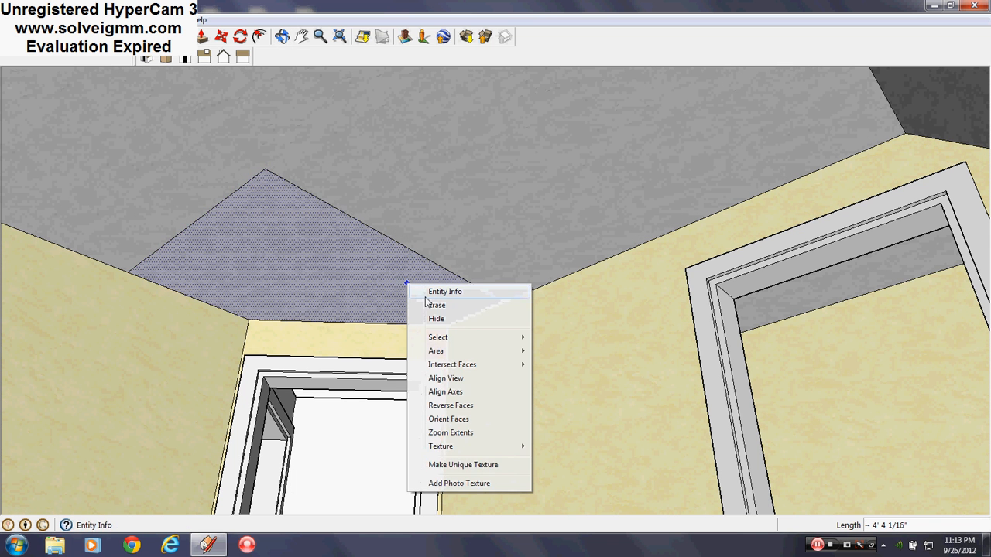
click(430, 305)
- Make Second Floor the active layer and close the Layers window
click(167, 19)
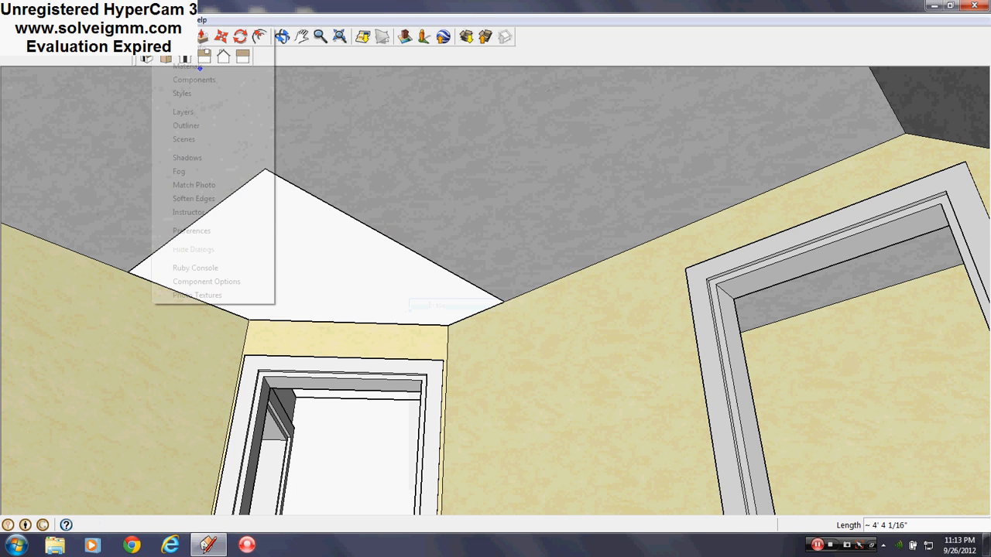
click(186, 112)
click(81, 134)
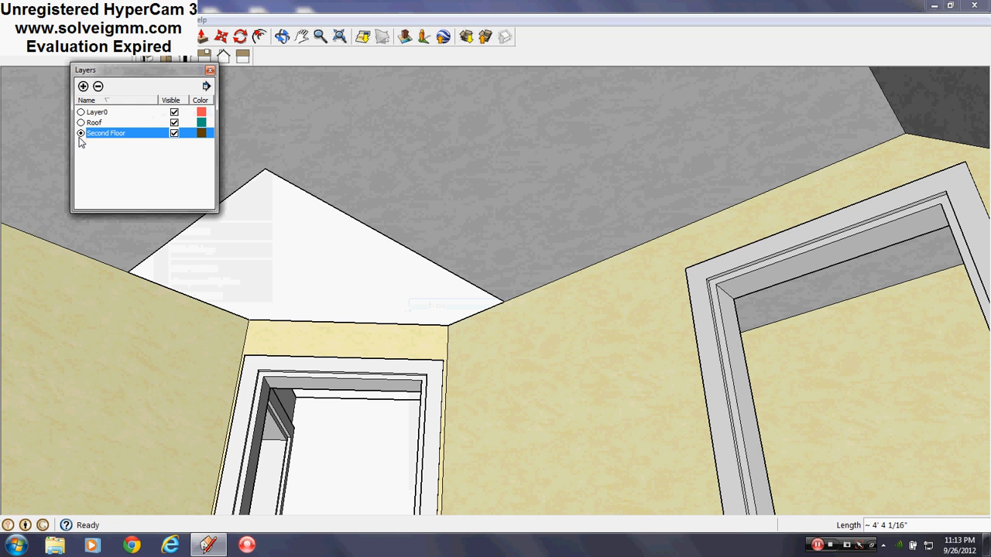
click(210, 71)
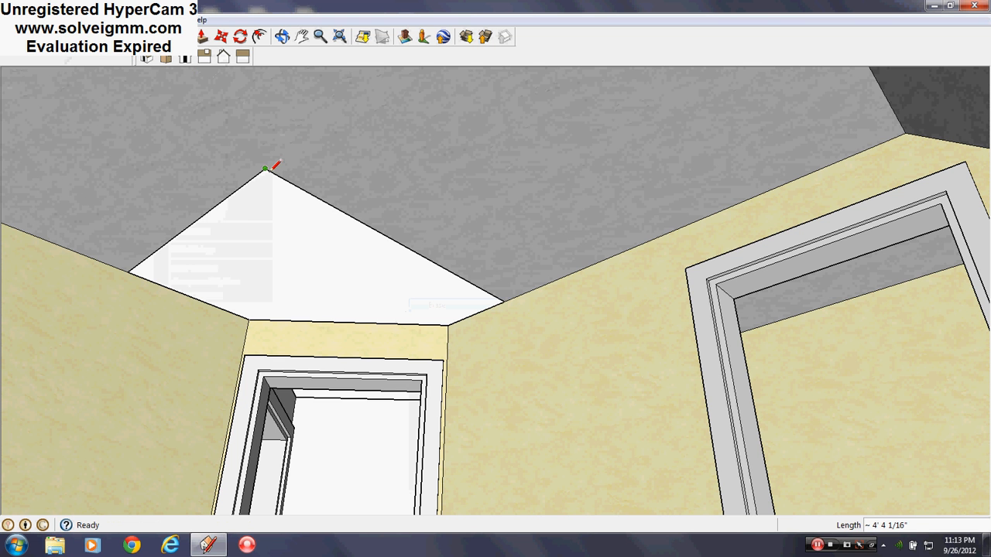
- Draw a line from the opening's peak toward the door wall to create a new face, and erase that helper line
click(321, 318)
right_click(318, 297)
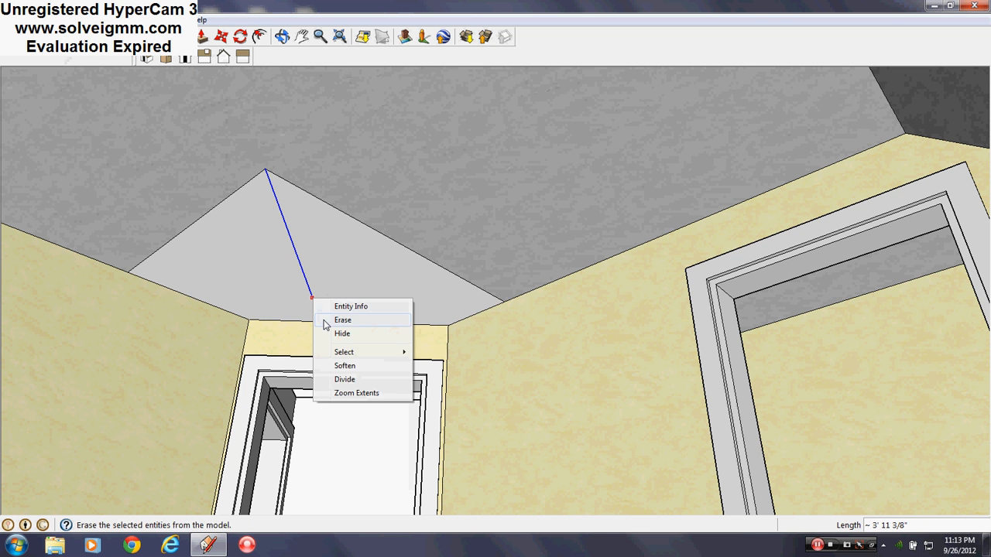
click(328, 320)
- Sample the door frame's material, paint the new ceiling face above the doorway with it, and close the Materials window
scroll(327, 312, up, 3)
key(b)
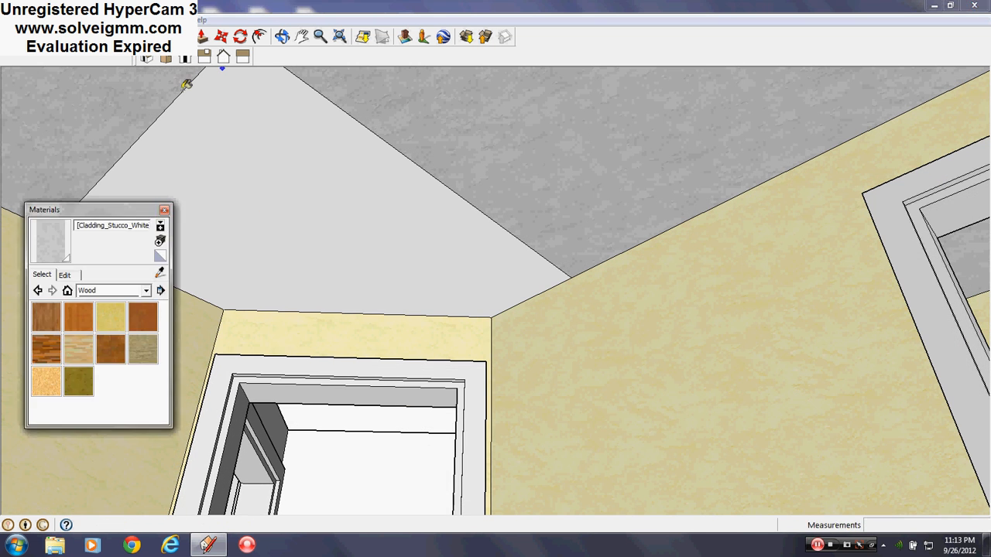
click(340, 397)
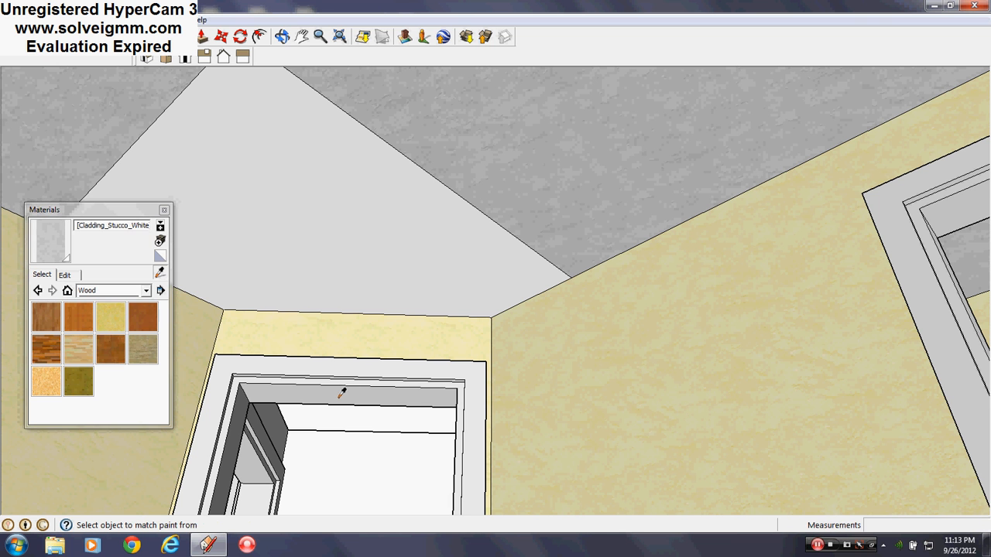
click(307, 234)
click(165, 211)
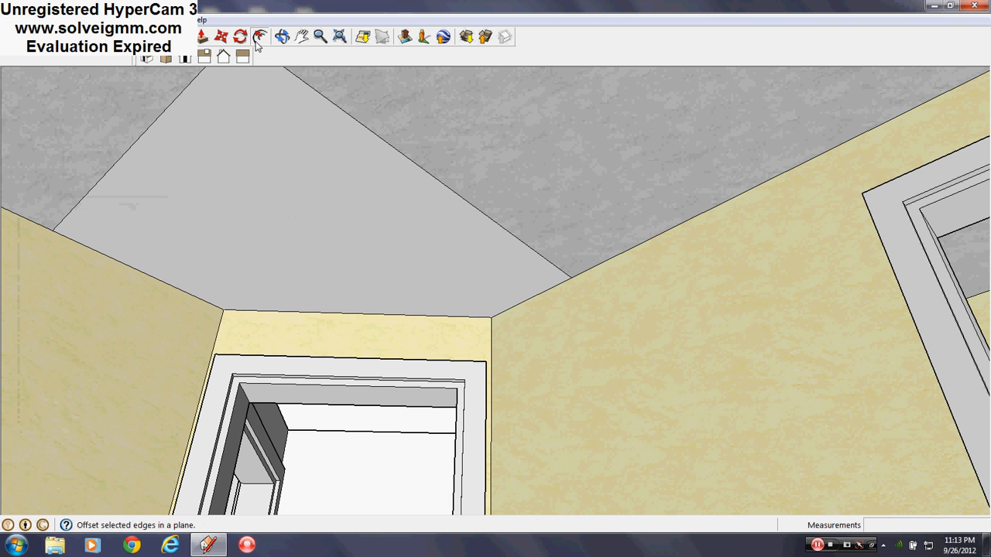
- Offset the new ceiling face's outline inward by 0.5 inch
click(258, 39)
click(354, 119)
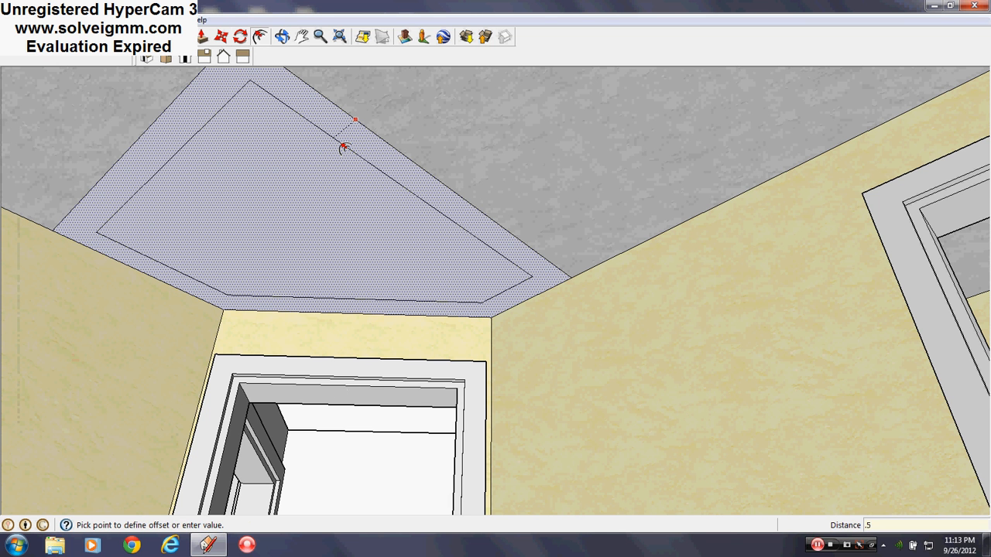
key(Escape)
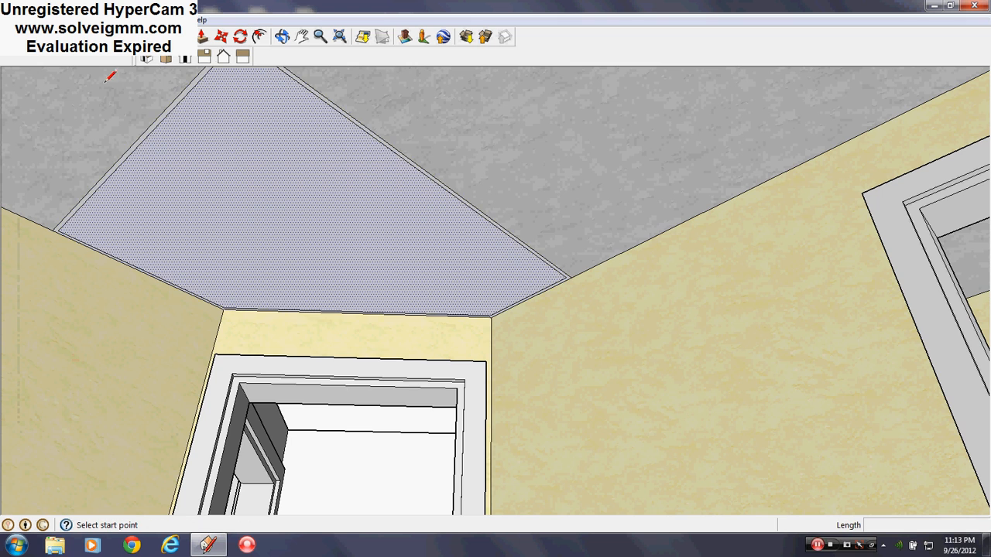
- Join the offset's two outer corners to the side walls with short lines, and erase the offset edges away from the walls
scroll(546, 286, up, 5)
click(559, 206)
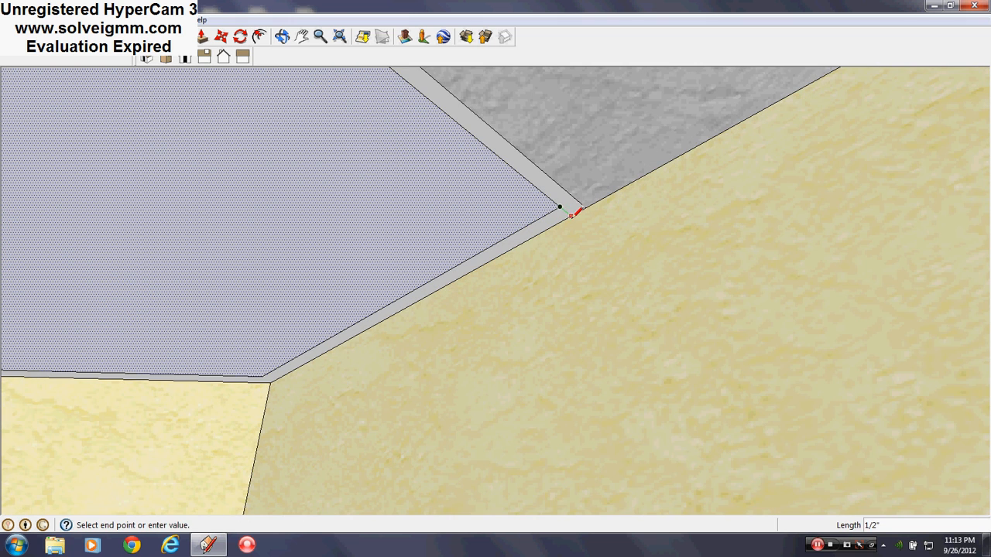
scroll(767, 243, down, 8)
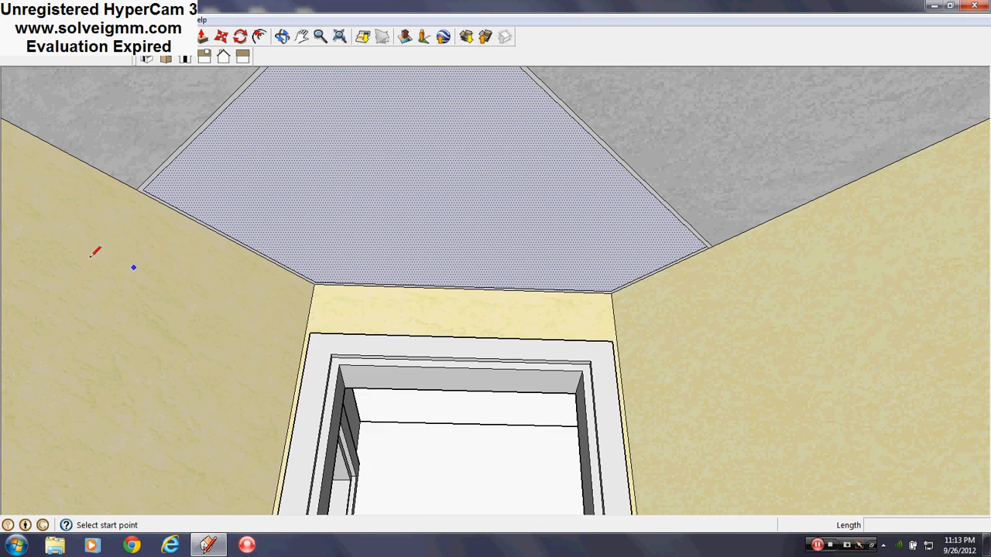
scroll(99, 184, up, 6)
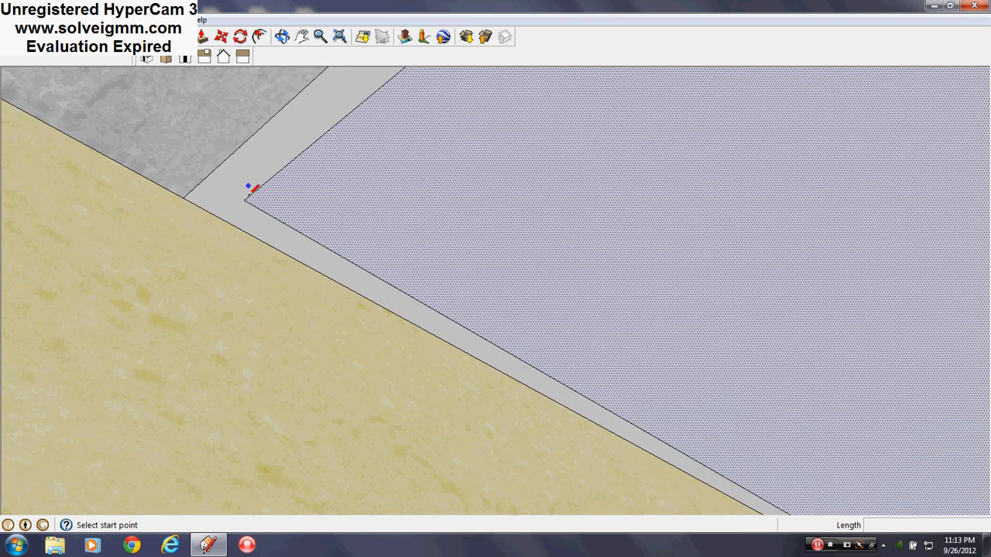
scroll(225, 211, down, 6)
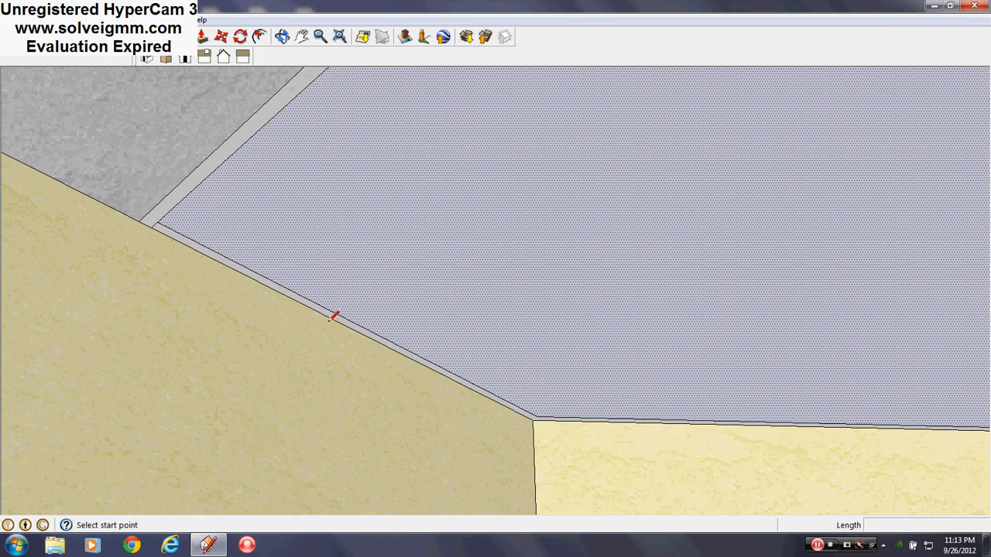
key(e)
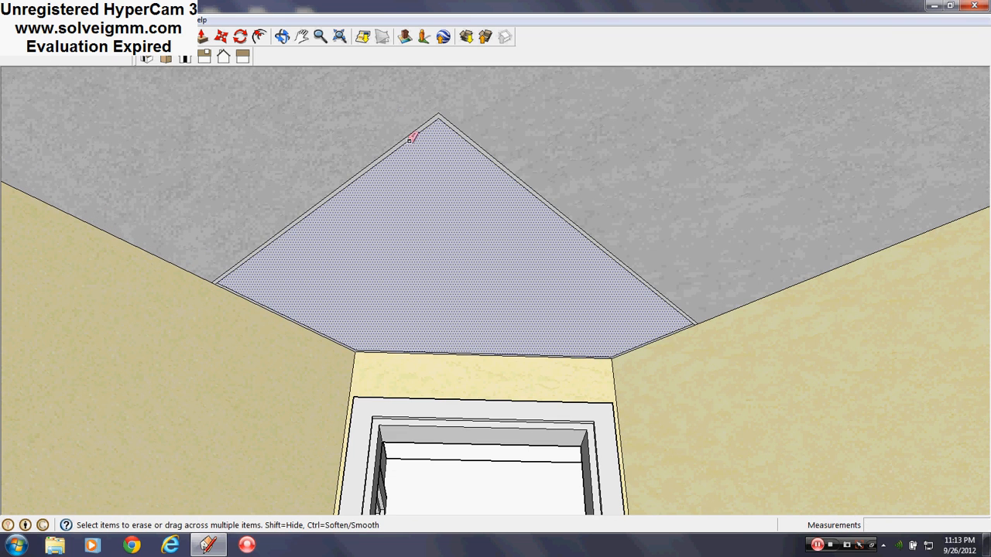
drag(438, 118, 272, 320)
- Push/Pull the thin strip along the walls 4 inches downward to form crown molding
scroll(148, 233, up, 4)
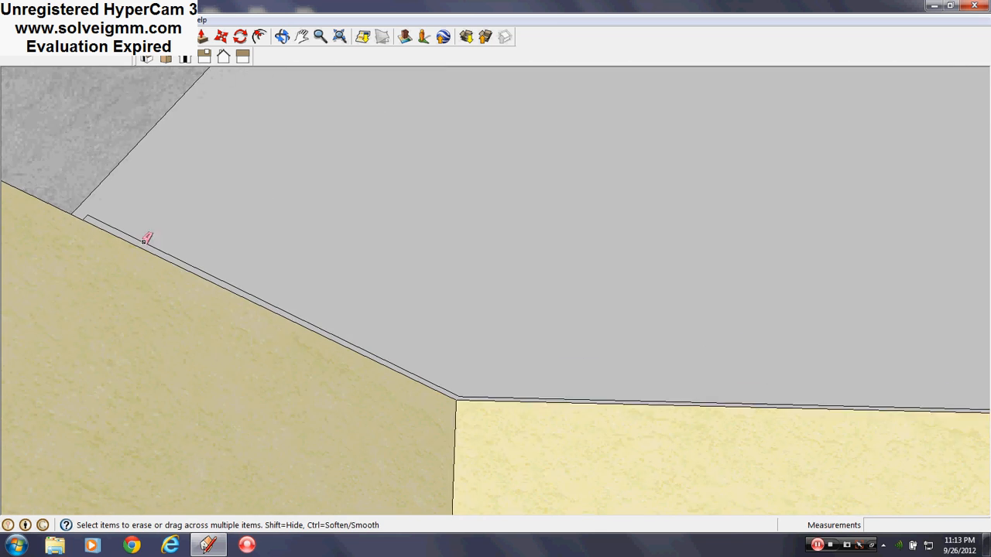
key(p)
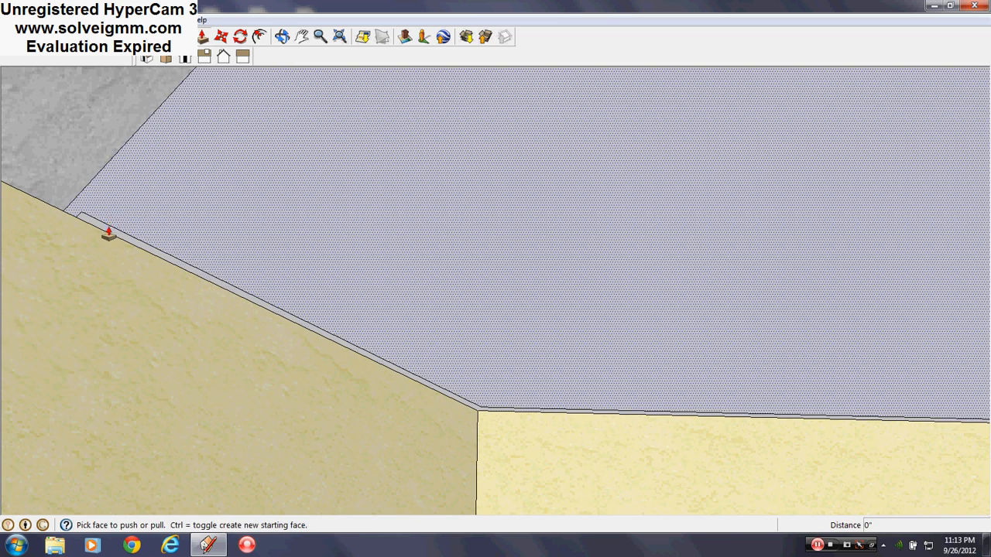
click(109, 232)
scroll(109, 279, down, 4)
scroll(349, 420, up, 2)
middle_drag(349, 420, 283, 263)
shift+middle_drag(550, 467, 388, 387)
scroll(368, 331, up, 3)
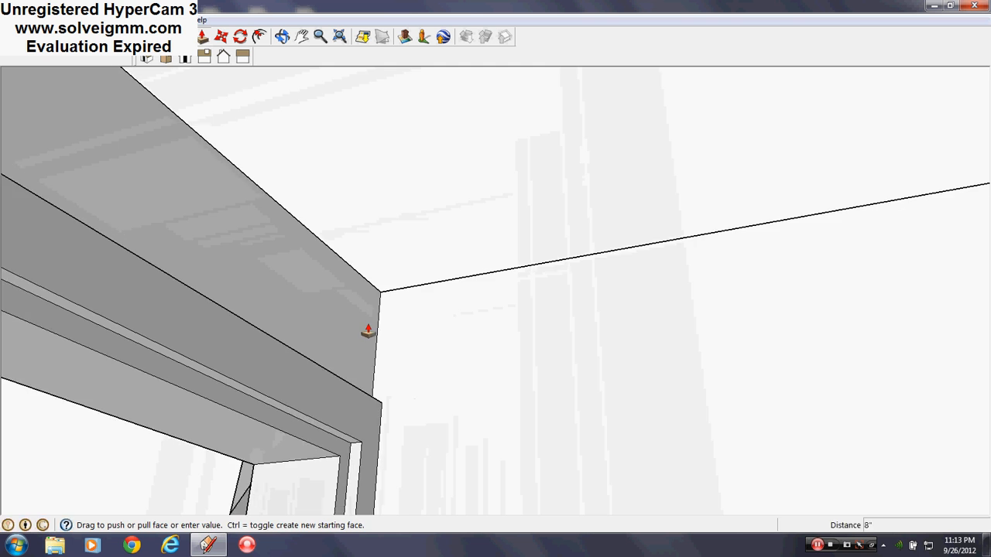
middle_drag(478, 336, 144, 509)
middle_drag(563, 433, 516, 271)
scroll(572, 225, down, 4)
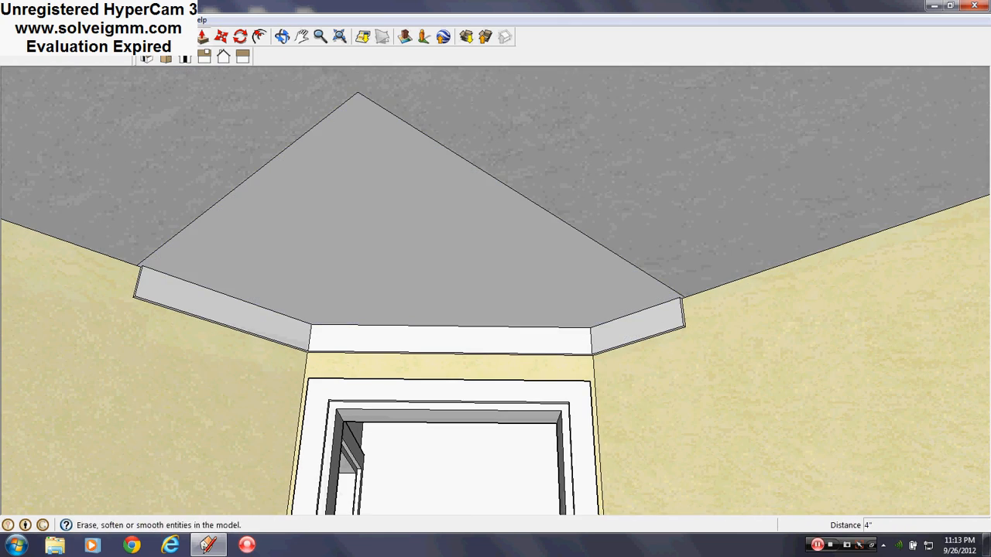
- Erase the outer edges of the temporary ceiling face above the doorway, leaving the crown molding
drag(358, 82, 379, 96)
mouse_move(403, 155)
shift+middle_down()
mouse_move(456, 274)
mouse_move(524, 246)
mouse_move(327, 239)
shift+middle_up()
- Hide the Roof layer and close the Layers window
key(l)
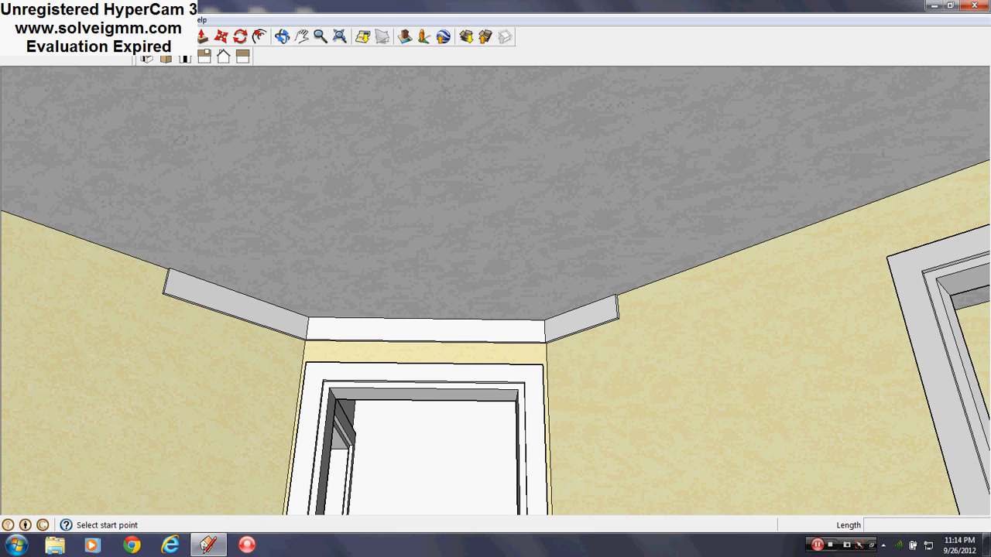
click(174, 20)
click(185, 113)
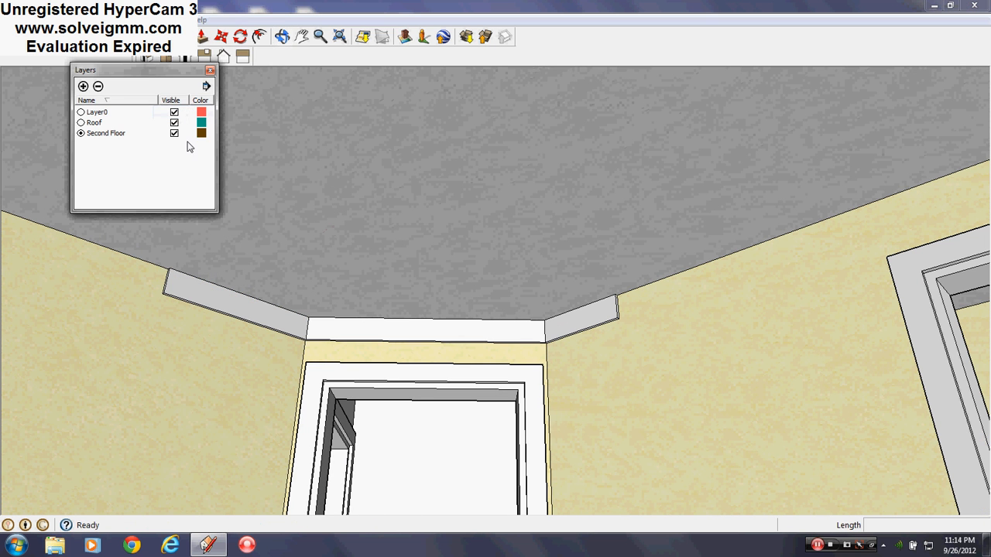
middle_drag(635, 364, 387, 364)
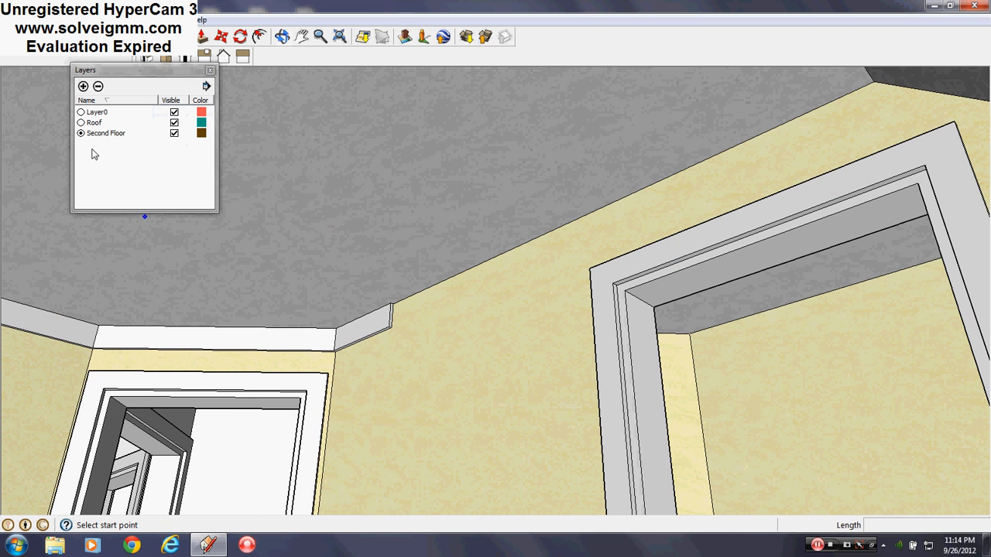
click(174, 123)
click(209, 70)
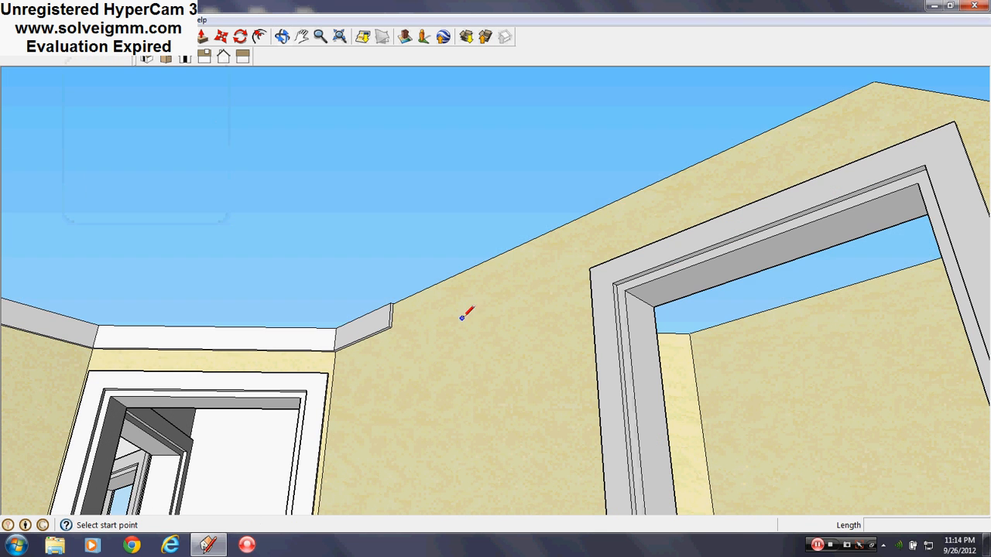
- Draw a line from the molding's lower end corner along the closet-opening wall to the wall's slope, and erase the overshooting end
middle_drag(465, 314, 346, 253)
scroll(346, 254, up, 2)
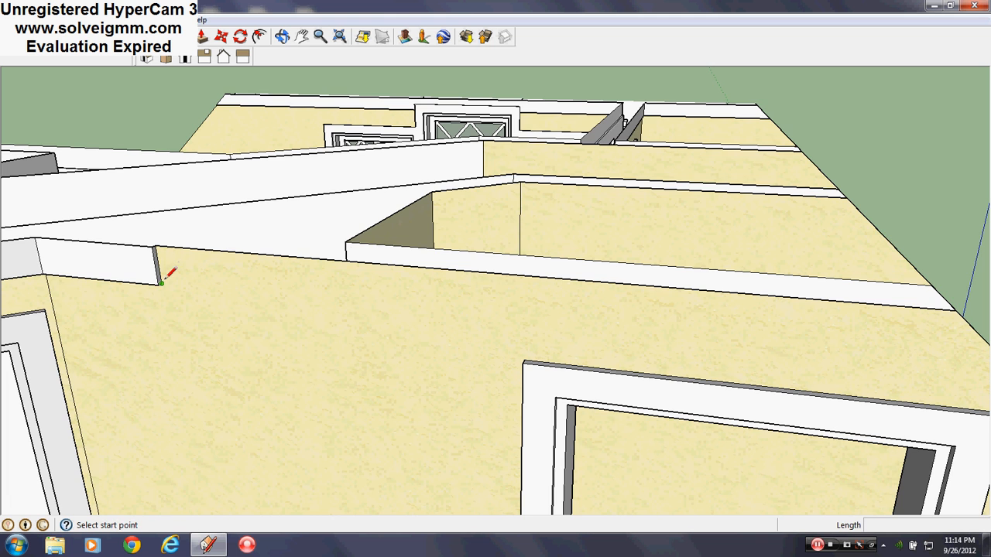
click(161, 283)
middle_drag(161, 283, 642, 357)
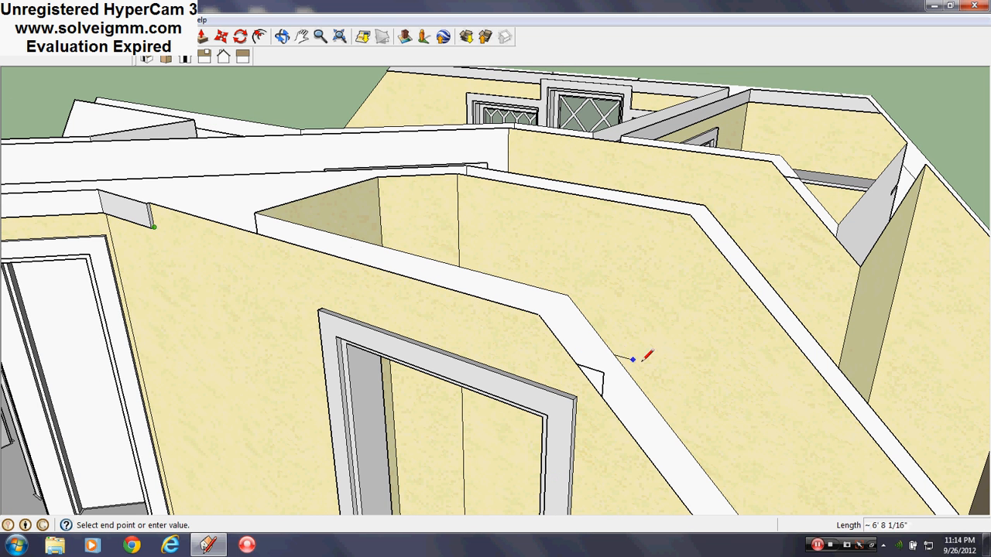
right_click(701, 398)
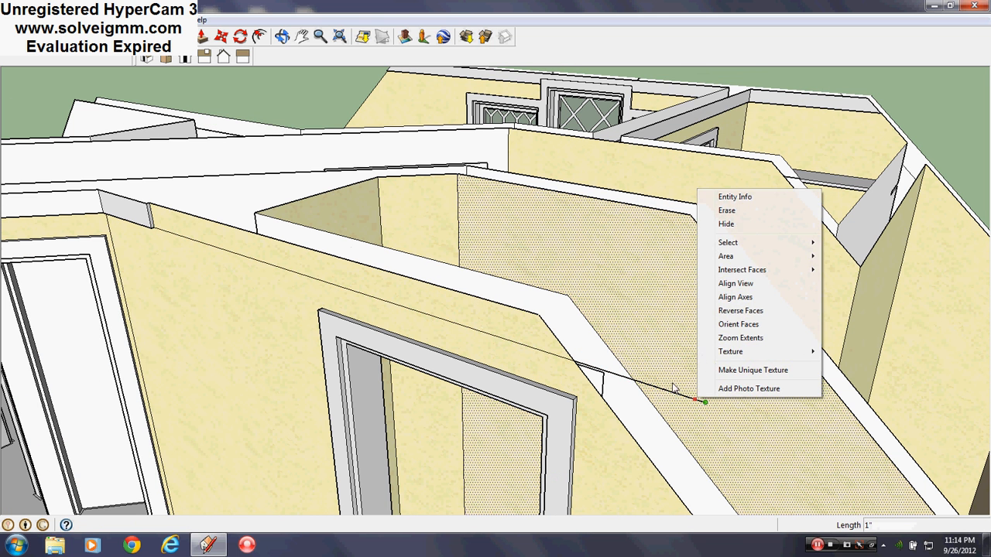
right_click(672, 394)
right_click(670, 391)
click(690, 410)
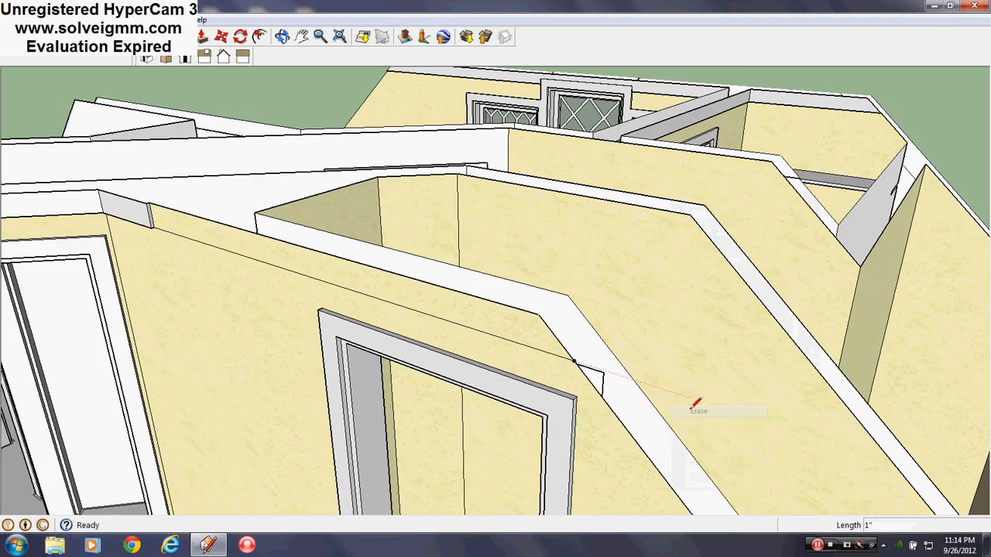
middle_drag(669, 422, 282, 366)
mouse_move(341, 382)
middle_down()
mouse_move(810, 318)
mouse_move(58, 194)
mouse_move(791, 361)
mouse_move(471, 338)
mouse_move(608, 358)
mouse_move(504, 409)
mouse_move(272, 360)
middle_up()
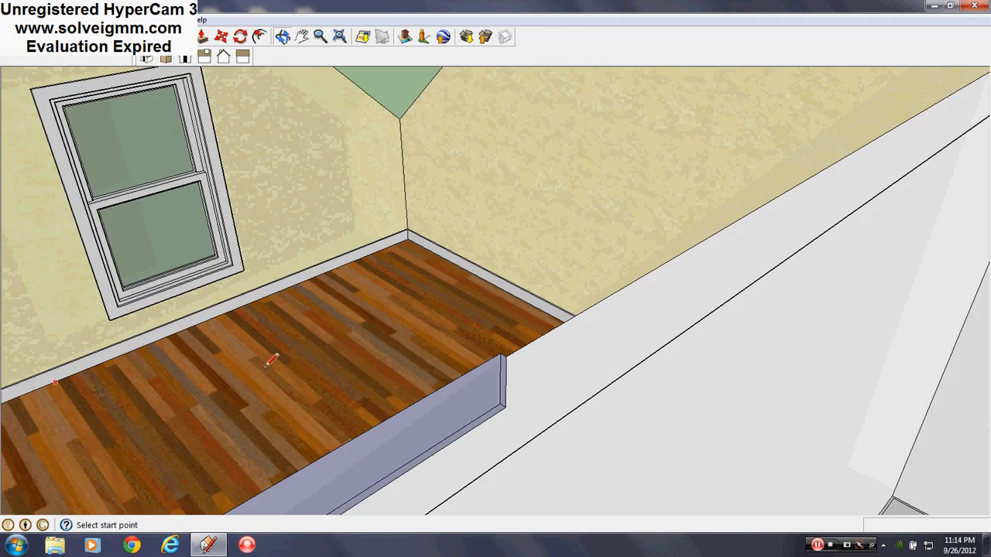
click(504, 403)
middle_drag(504, 403, 281, 332)
scroll(400, 204, up, 4)
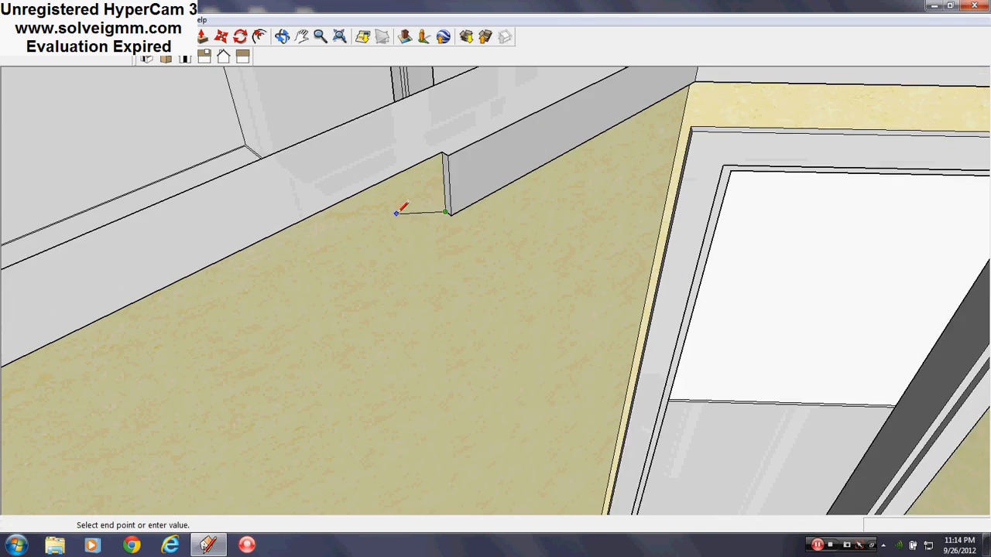
key(Escape)
- Push/Pull the end of the crown molding on the opposite wall about 9' 8" along that wall
click(202, 37)
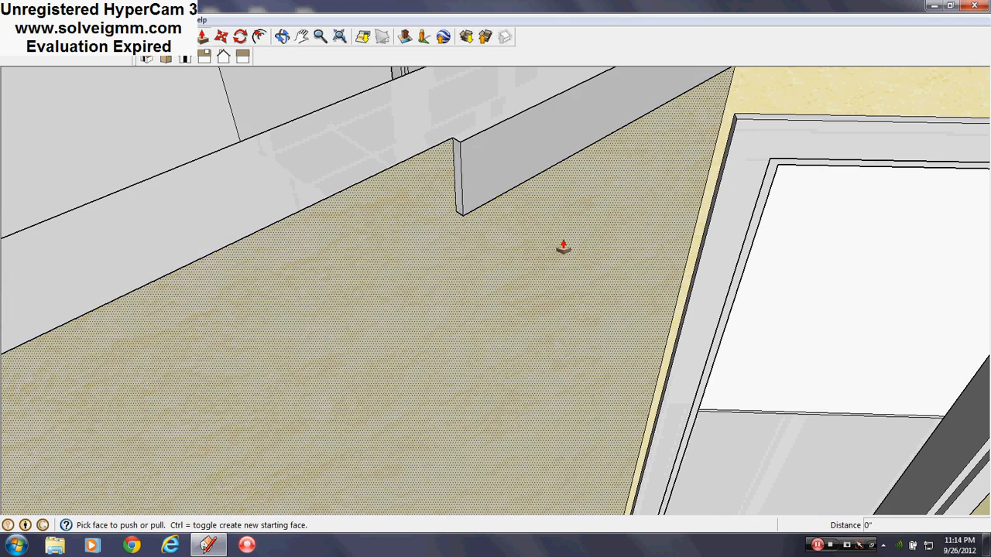
click(458, 213)
middle_drag(380, 239, 497, 283)
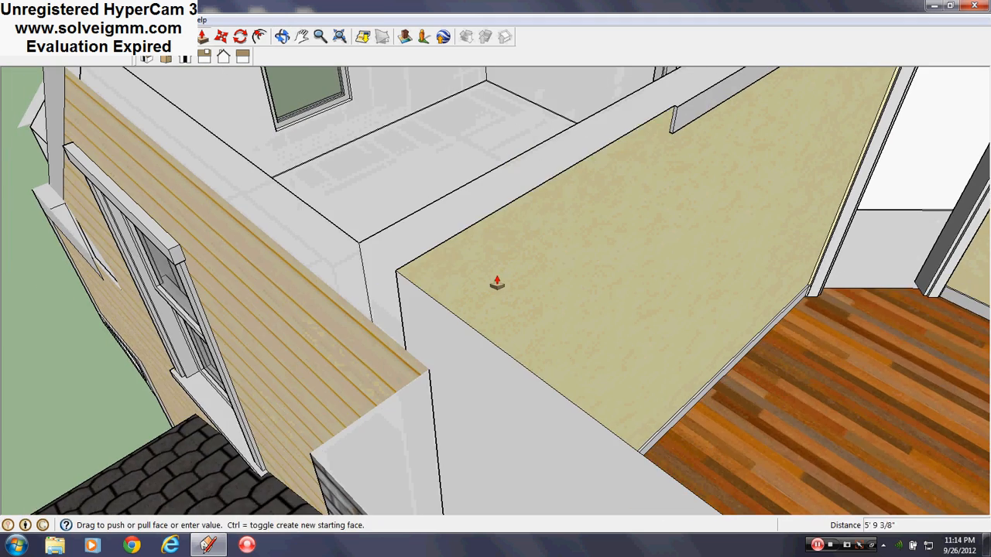
click(479, 370)
middle_drag(444, 330, 347, 217)
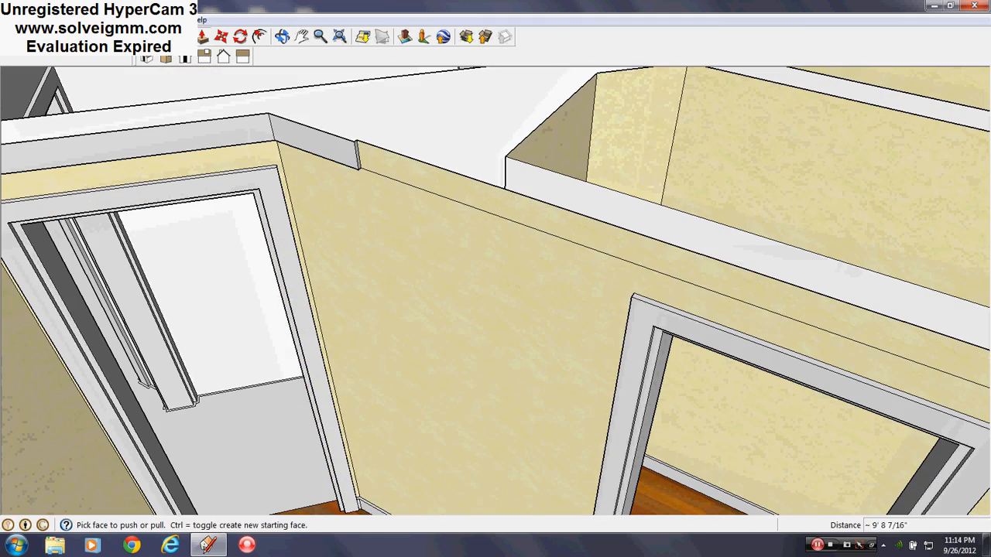
- Paint the wall strip above the drawn line with the molding's Color_001 material, and close the Materials window
click(181, 36)
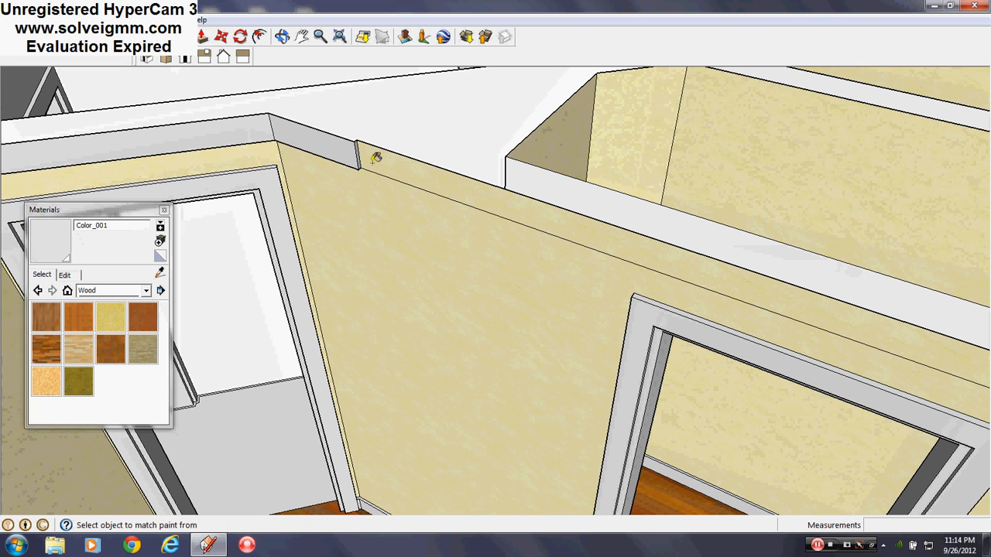
scroll(348, 157, up, 2)
click(165, 211)
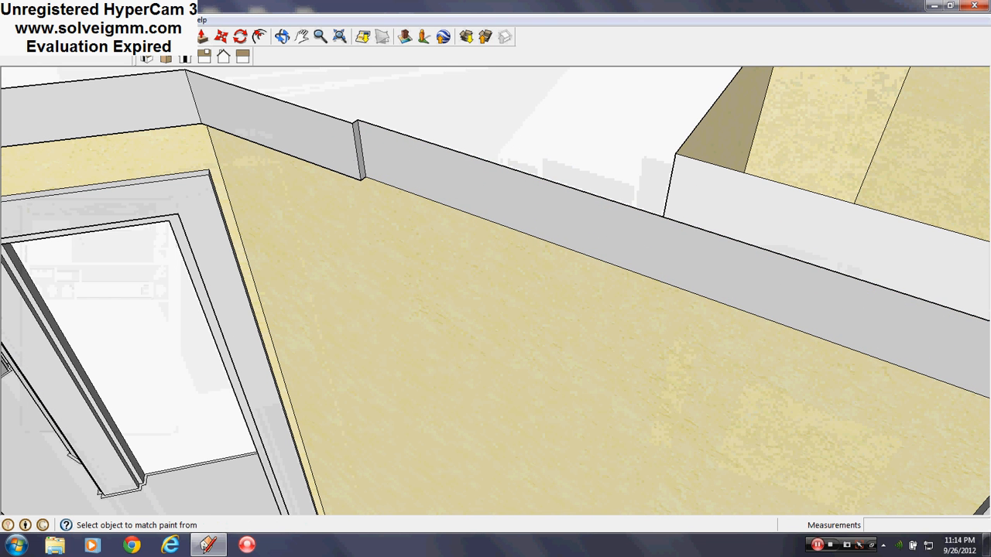
- Push/Pull the painted molding strip out 1/2" and erase the seam line between it and the adjoining crown molding
click(204, 36)
drag(353, 144, 271, 138)
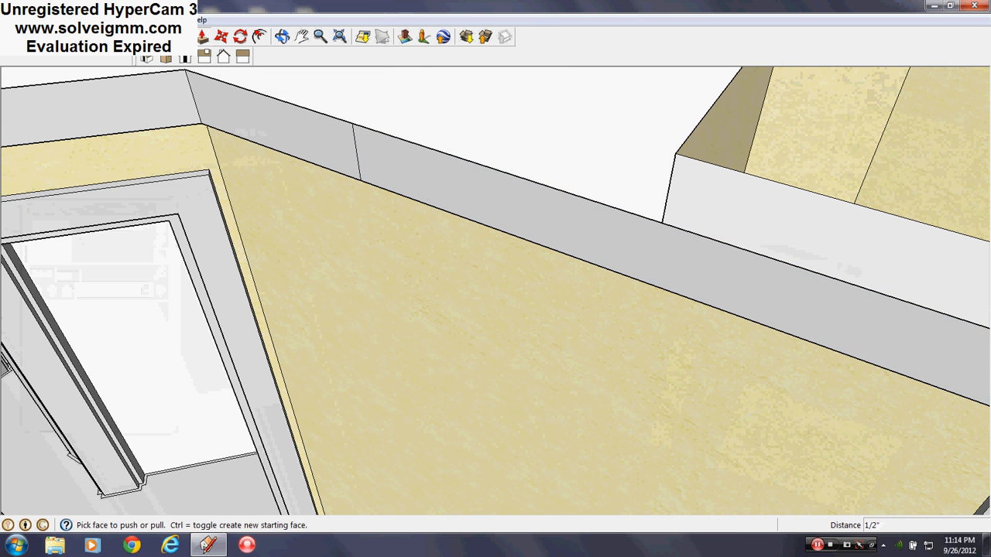
click(142, 36)
scroll(348, 146, up, 1)
middle_drag(347, 146, 364, 4)
scroll(360, 98, up, 2)
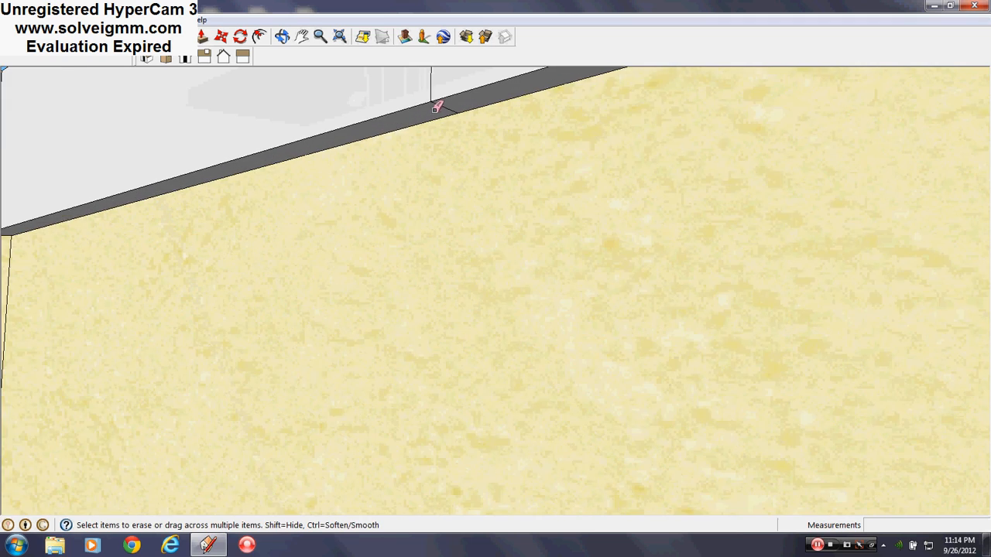
click(431, 80)
middle_drag(428, 85, 391, 263)
scroll(430, 110, down, 5)
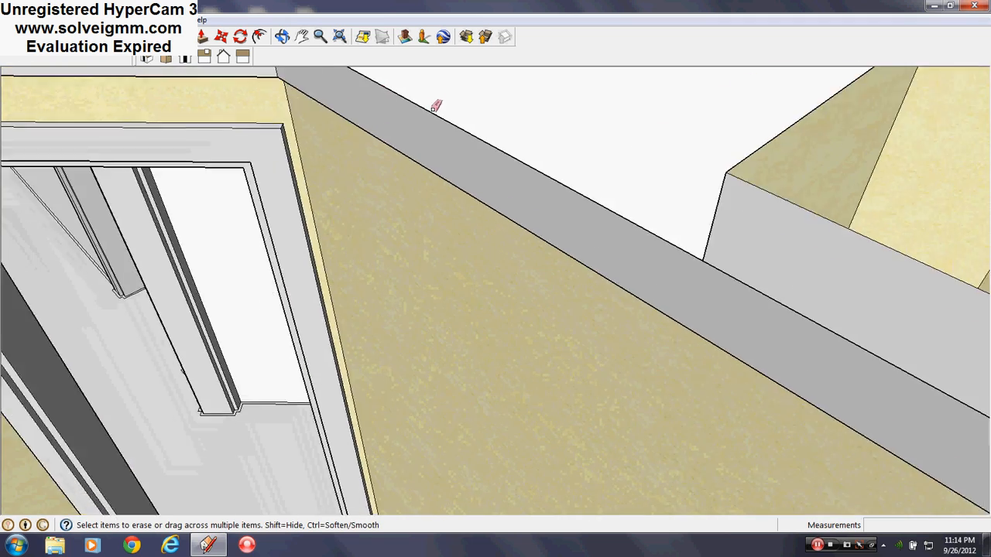
- Draw a line along the sloped-end wall beside the chimney, parallel to its top edge at the crown molding's lower edge, and erase the overshoot
scroll(571, 166, down, 7)
scroll(264, 255, up, 5)
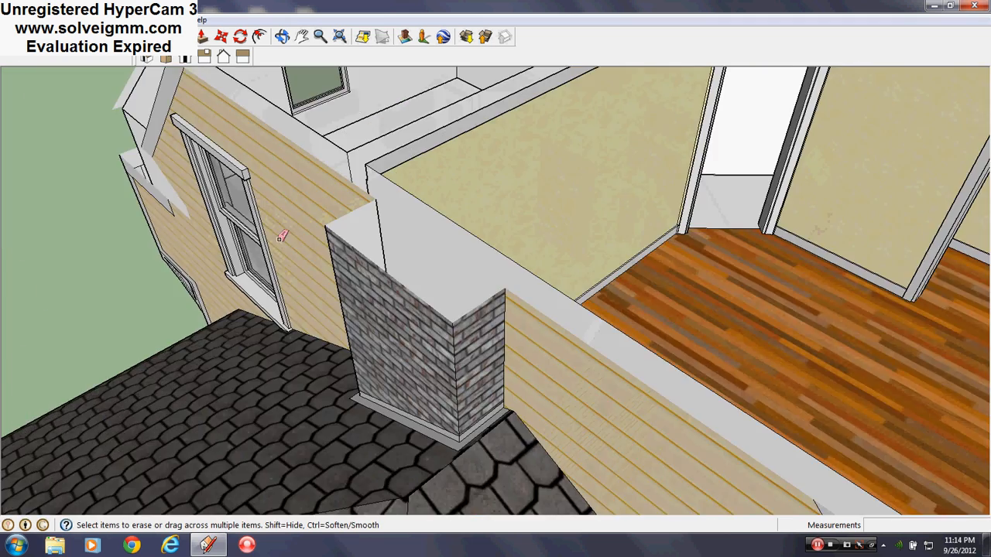
middle_drag(616, 306, 27, 318)
scroll(27, 318, down, 5)
shift+middle_drag(310, 457, 632, 358)
scroll(573, 325, up, 4)
middle_drag(573, 310, 628, 352)
key(l)
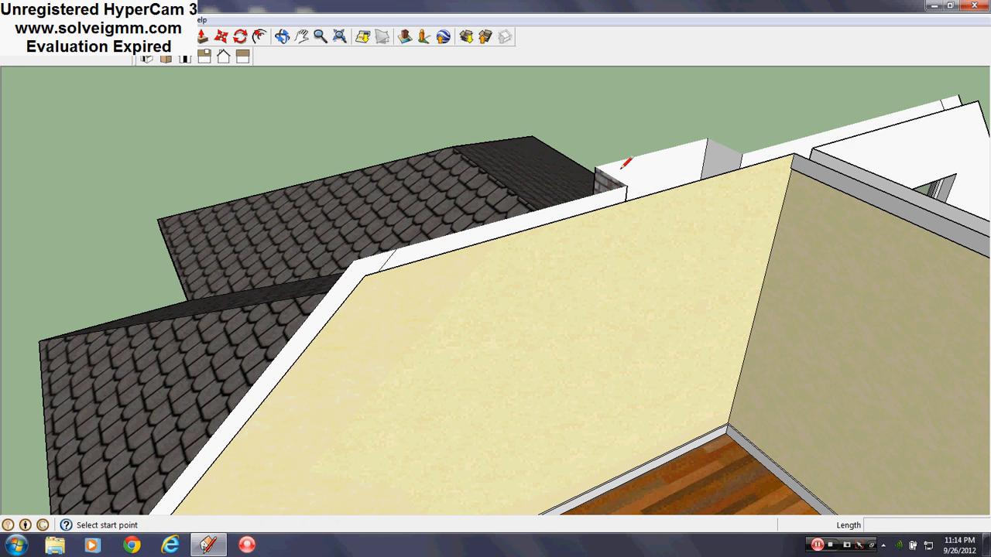
click(247, 326)
right_click(265, 317)
right_click(255, 329)
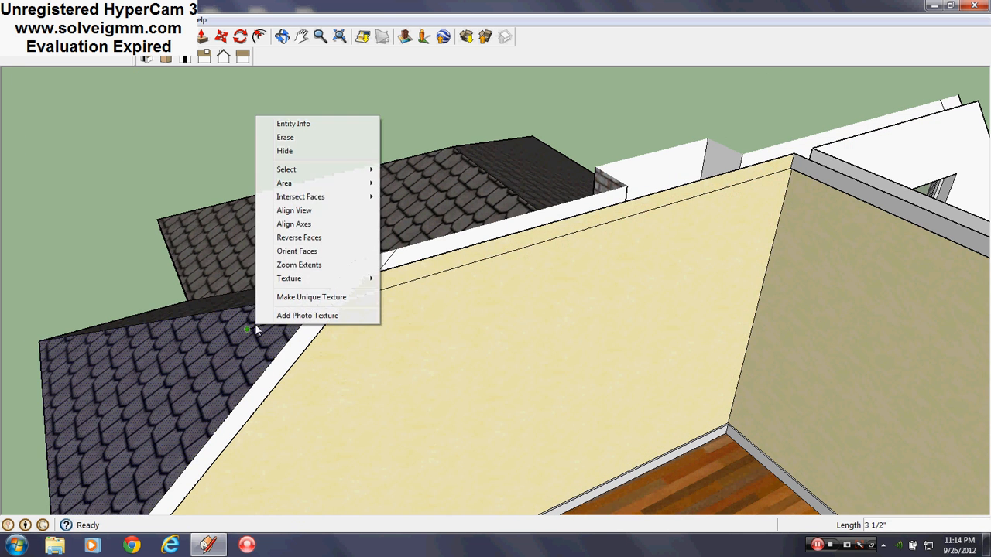
right_click(255, 329)
click(286, 354)
- Paint the wall strip above the drawn line with the Color_001 material and close the Materials window
scroll(648, 225, up, 1)
middle_drag(720, 214, 478, 256)
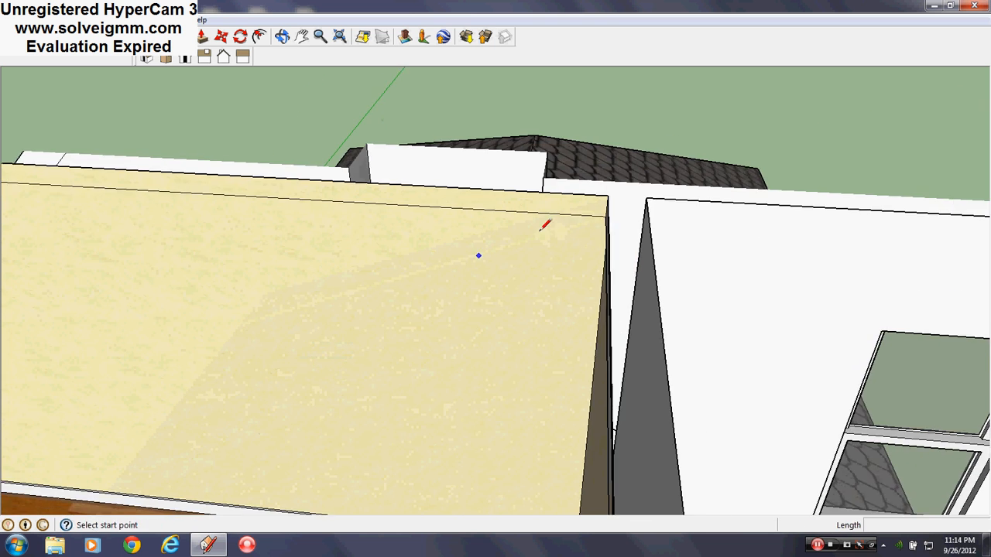
middle_drag(542, 229, 729, 220)
scroll(610, 191, up, 5)
mouse_move(629, 456)
middle_down()
mouse_move(614, 294)
mouse_move(530, 177)
middle_up()
key(b)
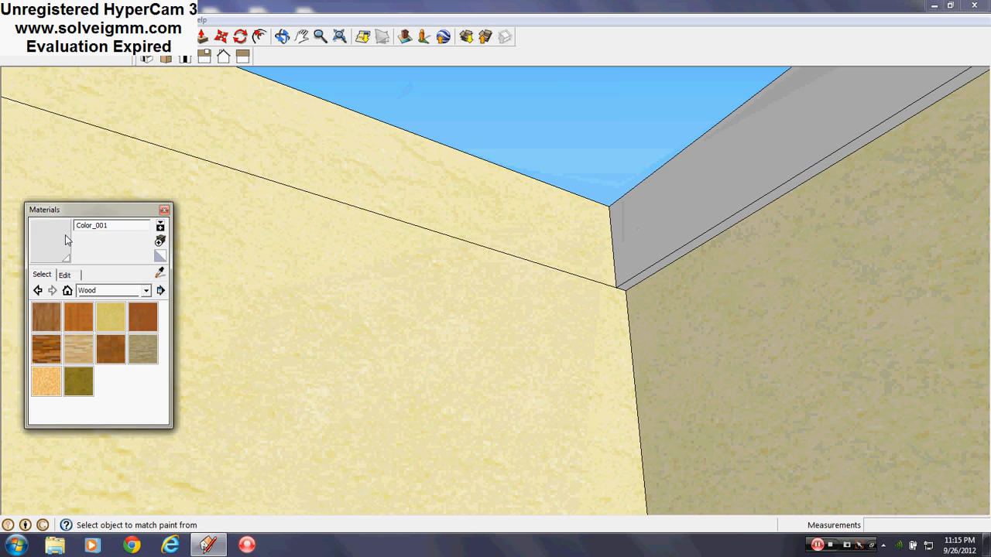
click(424, 212)
click(164, 210)
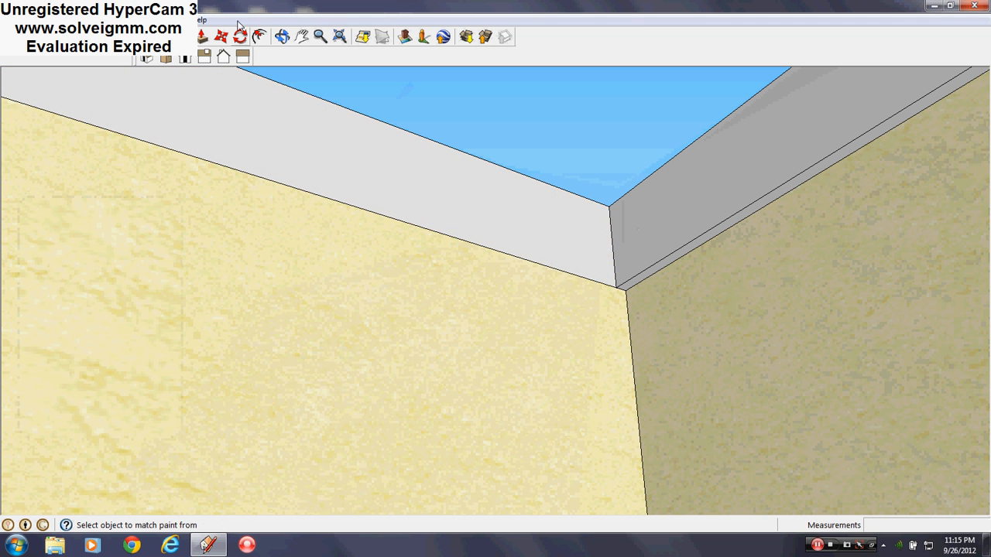
- Push/Pull the painted strip out 0.5" and erase the leftover line at the molding corner
click(202, 36)
click(507, 255)
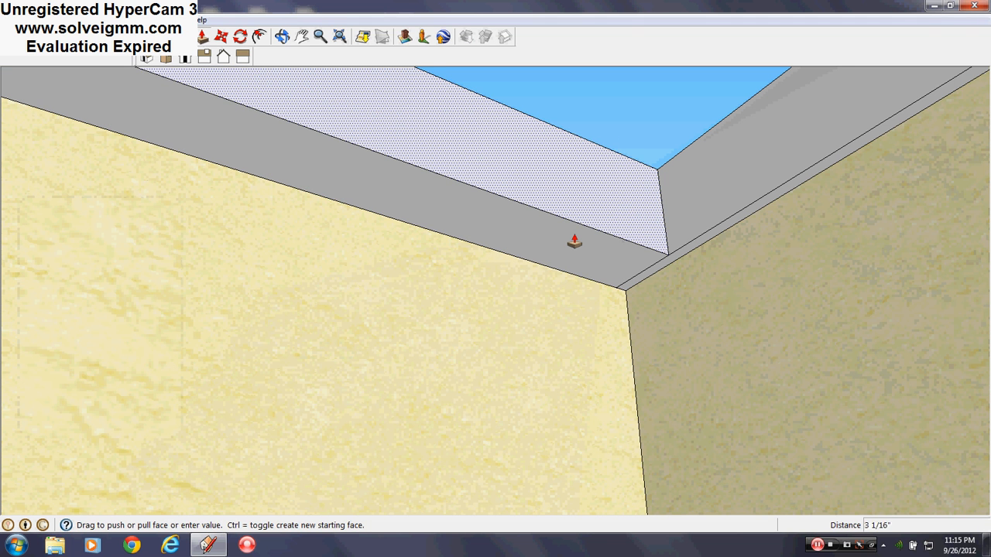
text(.5)
key(Return)
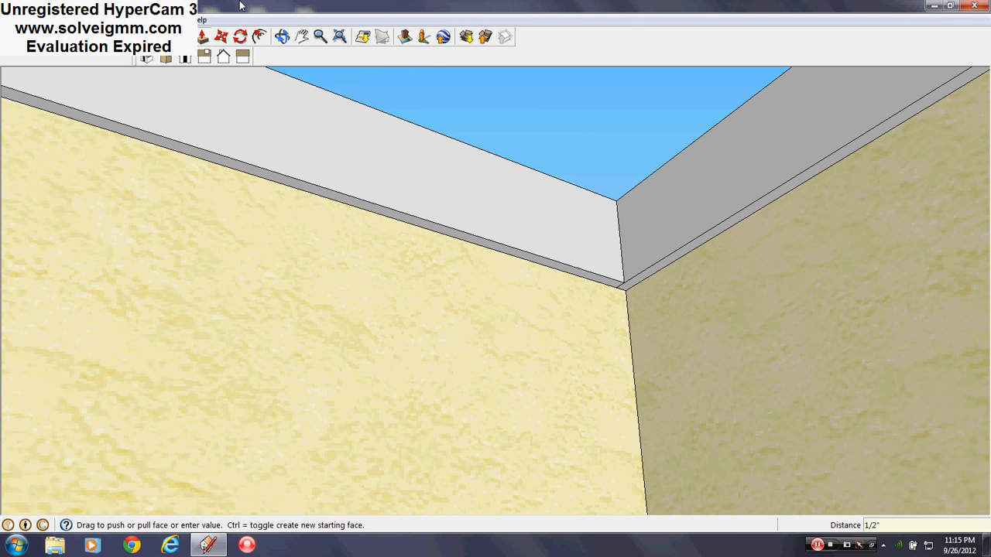
key(e)
scroll(648, 294, up, 3)
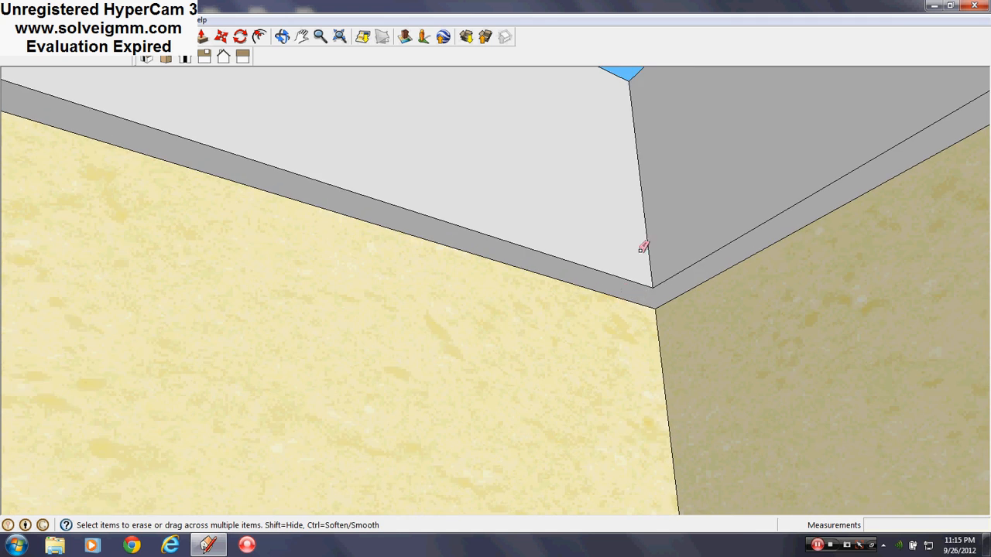
scroll(438, 385, down, 6)
- Draw a line across the window wall 4" below its top edge, and erase the helper line and the overshooting ends
middle_drag(575, 221, 459, 158)
text(l)
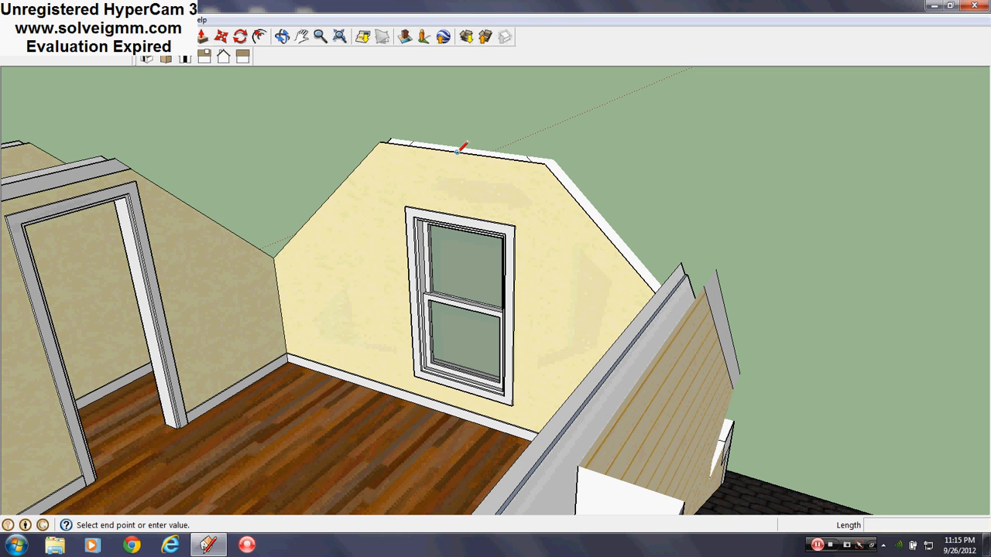
text(4)
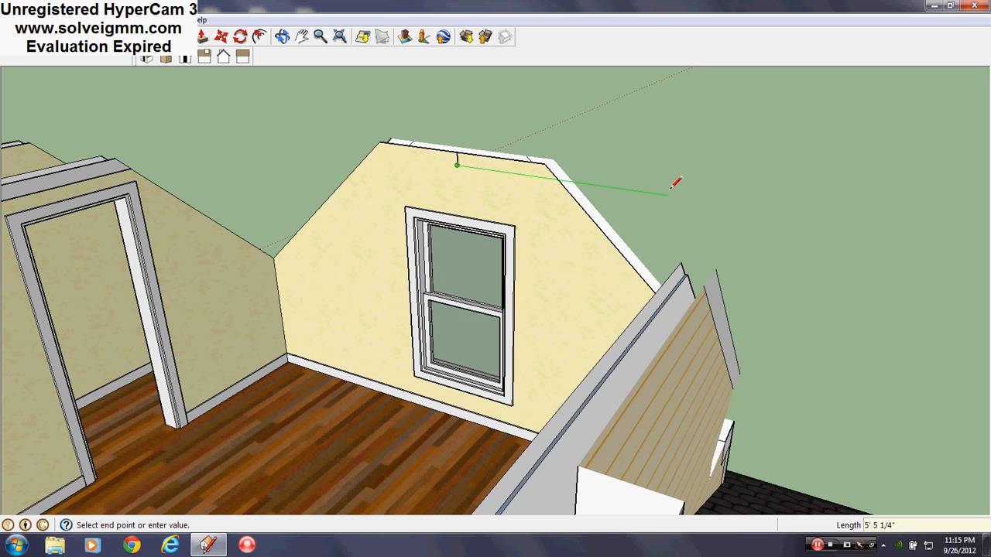
click(668, 195)
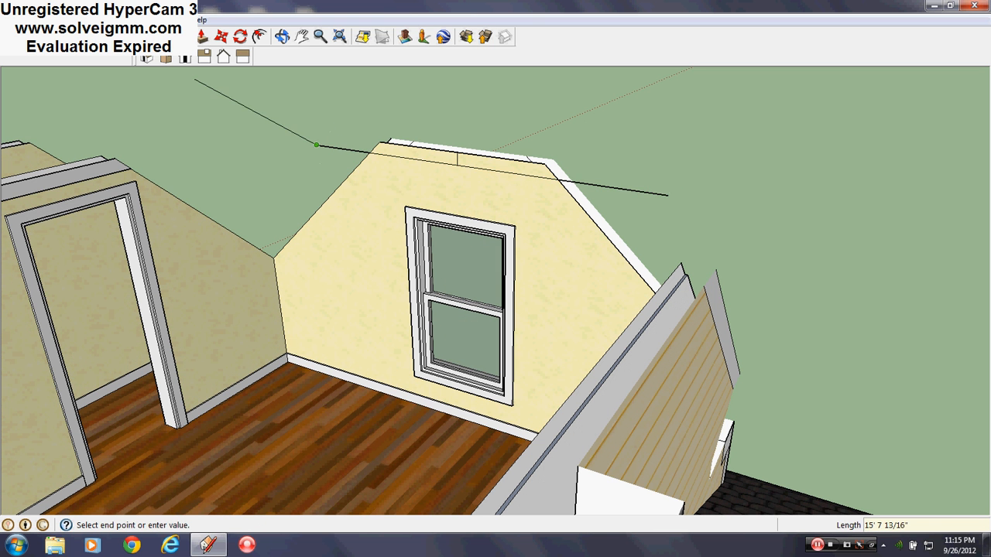
key(e)
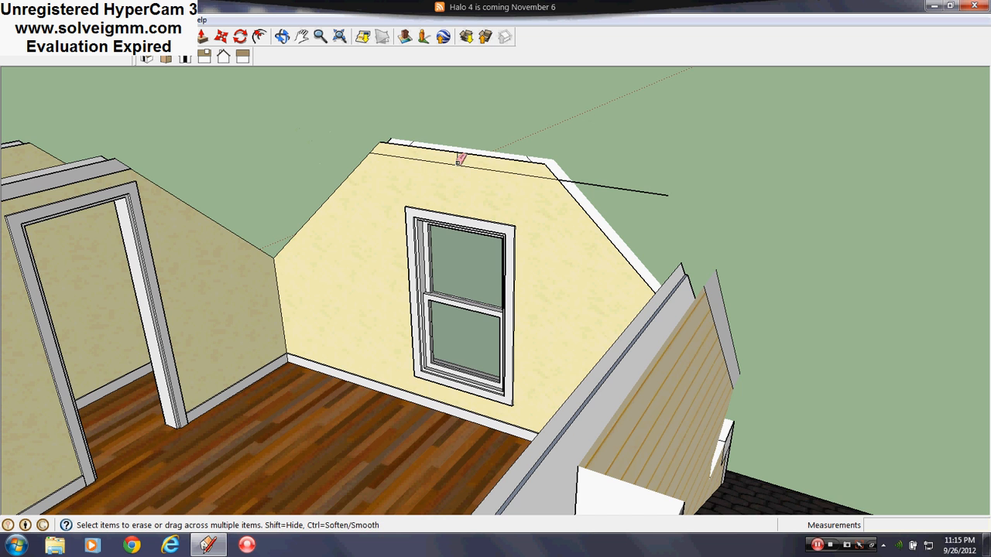
- Paint the strip above the window wall's line with Color_001 and Push/Pull it out 1/2" as crown molding
click(203, 35)
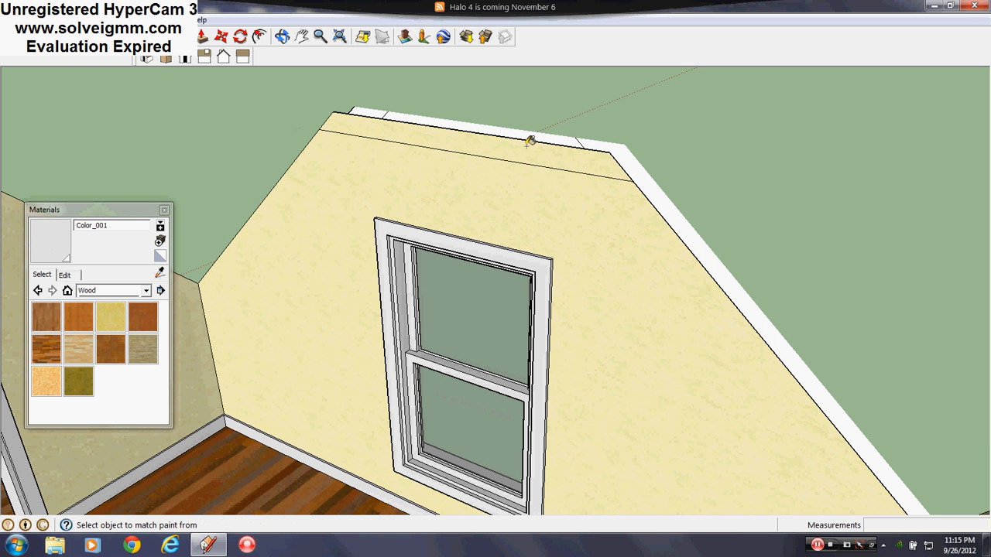
click(163, 210)
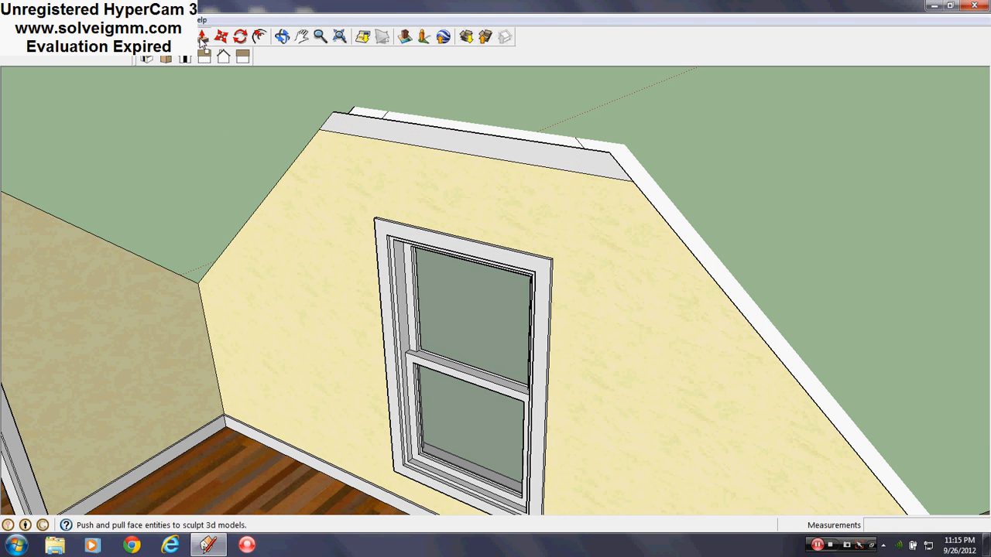
click(204, 36)
click(486, 144)
scroll(377, 172, down, 3)
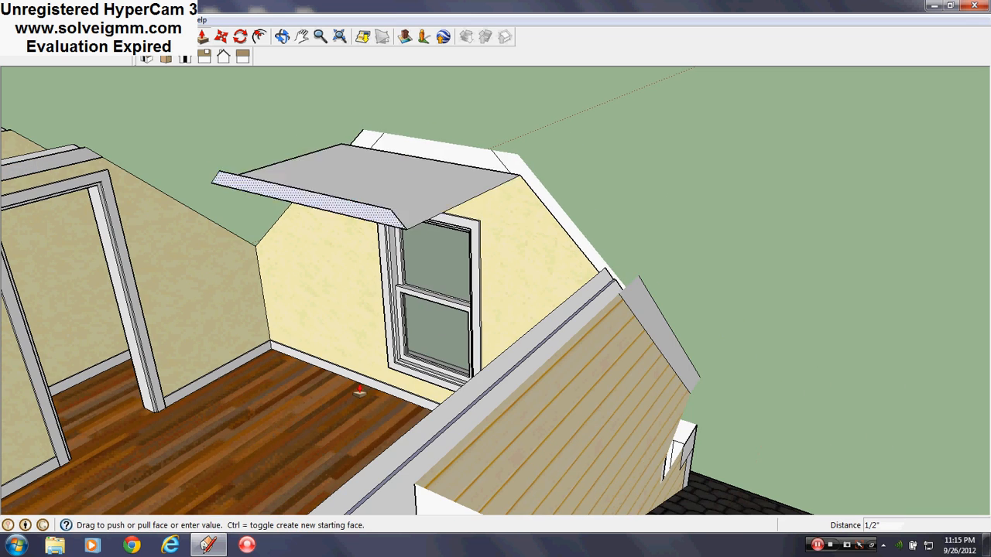
click(360, 387)
scroll(504, 248, down, 3)
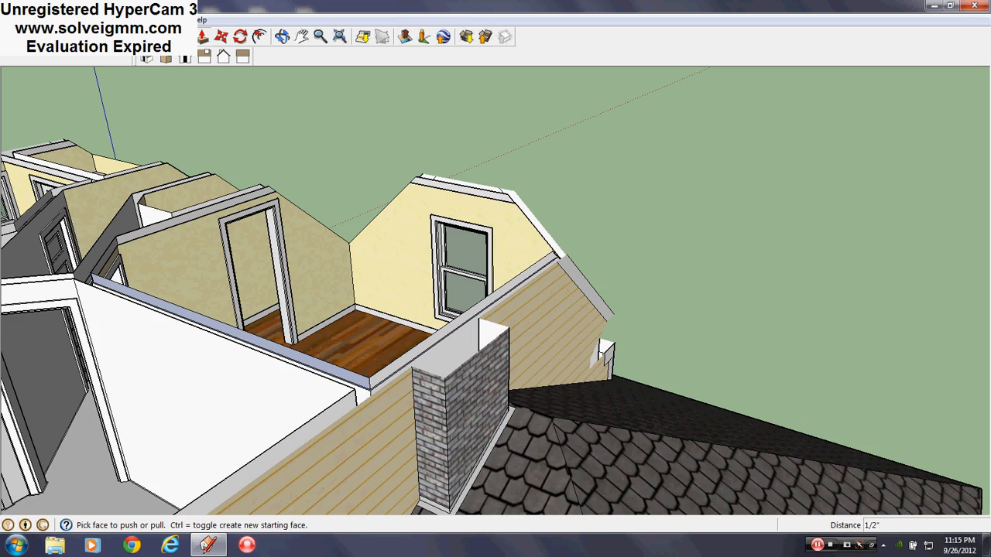
- Look up inside the closet, open the Layers window, and make the Roof layer visible and current
key(l)
middle_drag(348, 193, 834, 297)
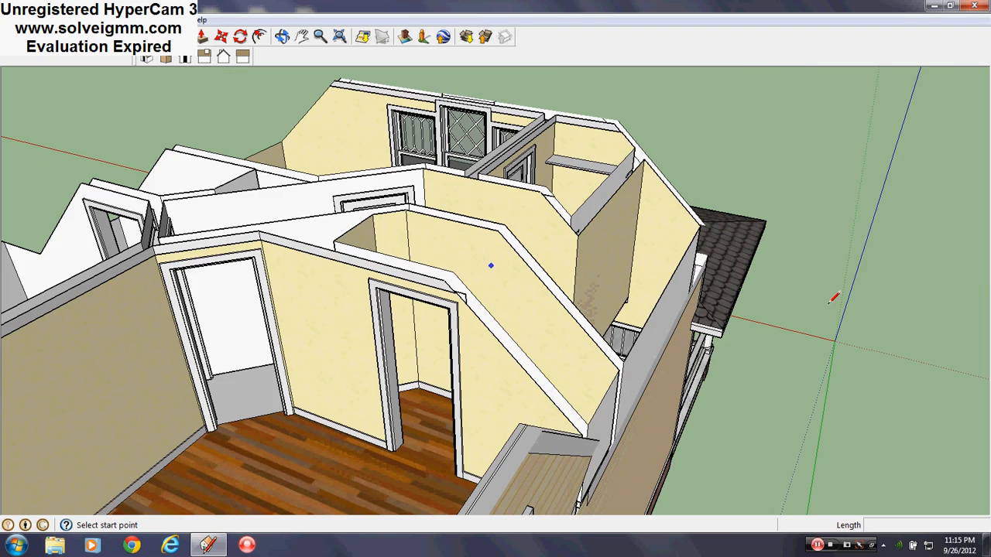
right_click(861, 173)
click(393, 261)
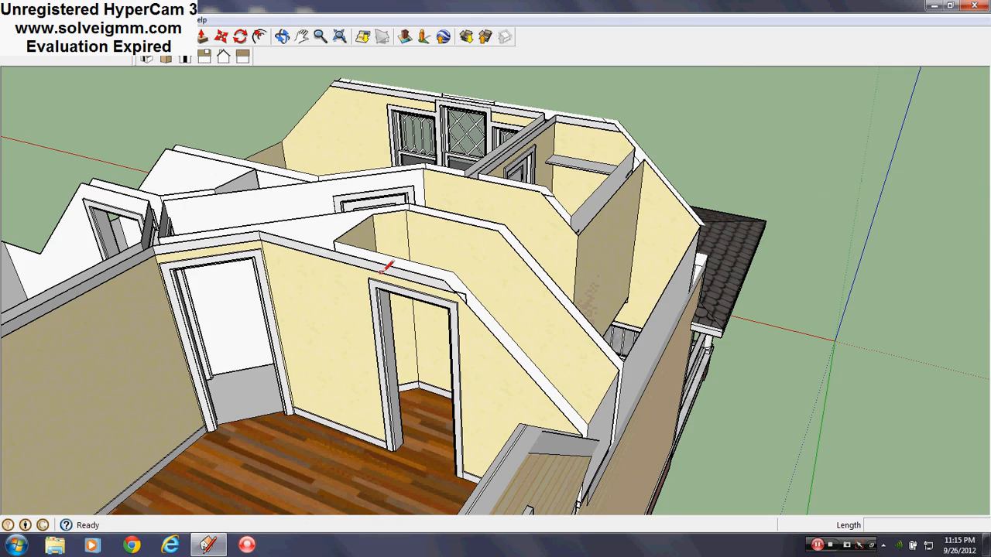
scroll(402, 260, up, 6)
scroll(415, 260, up, 8)
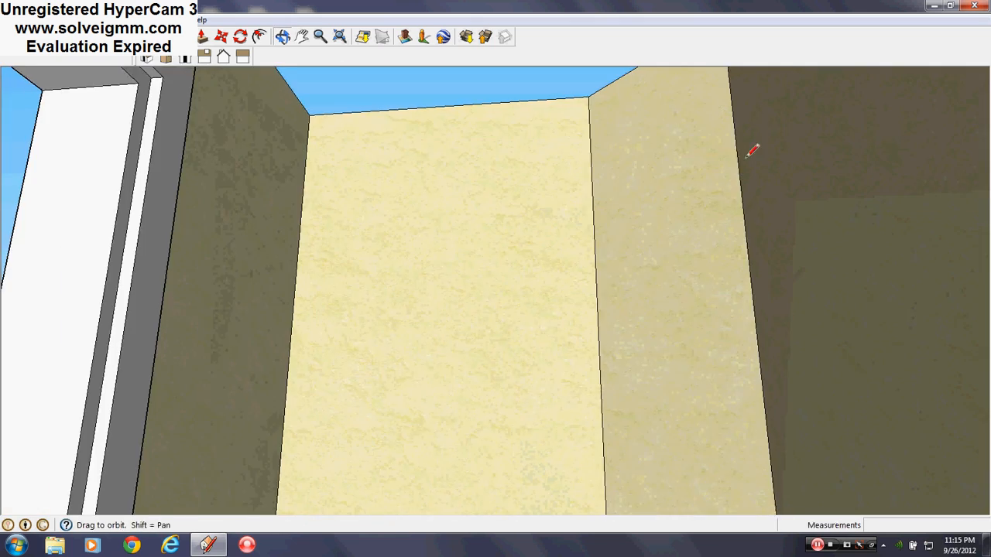
shift+middle_drag(751, 150, 717, 200)
scroll(732, 459, down, 6)
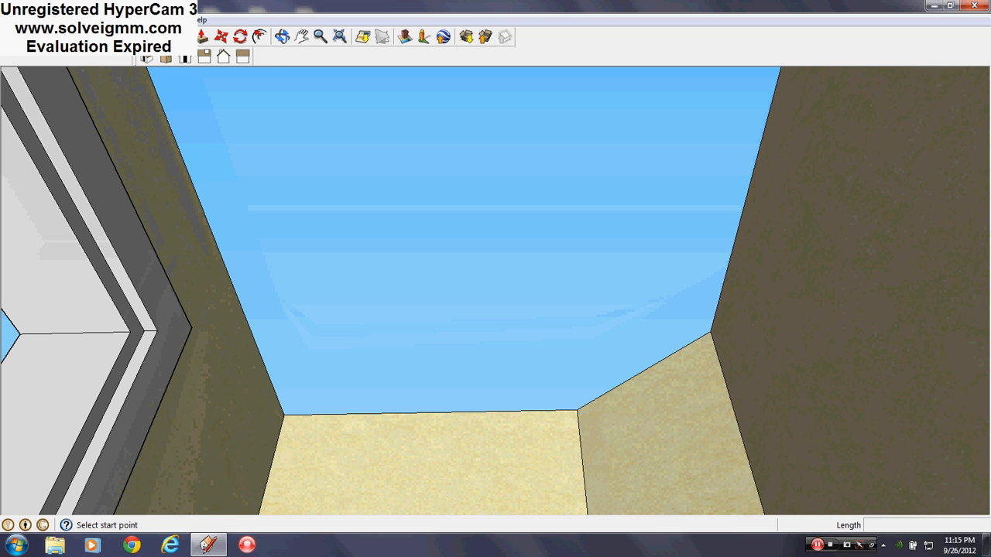
click(172, 19)
click(194, 110)
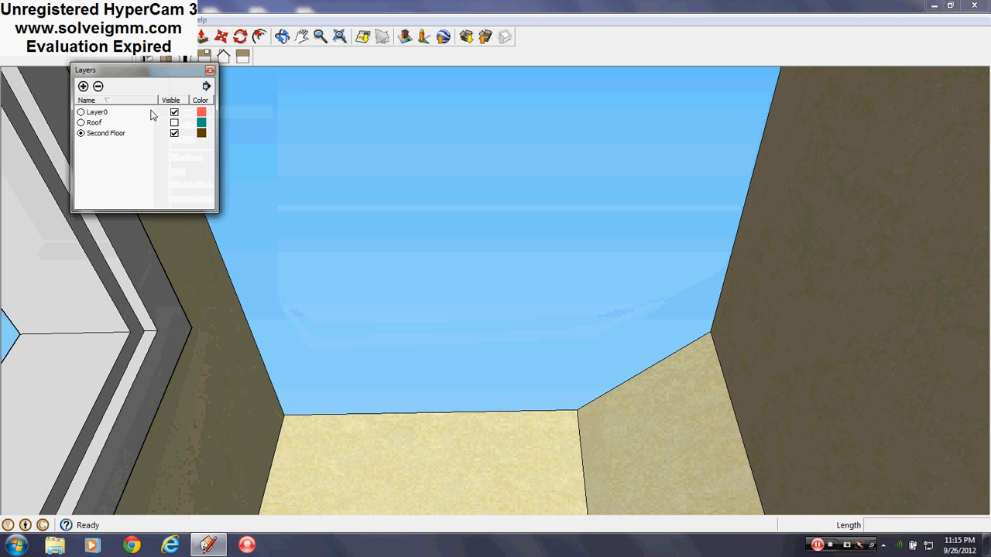
click(81, 123)
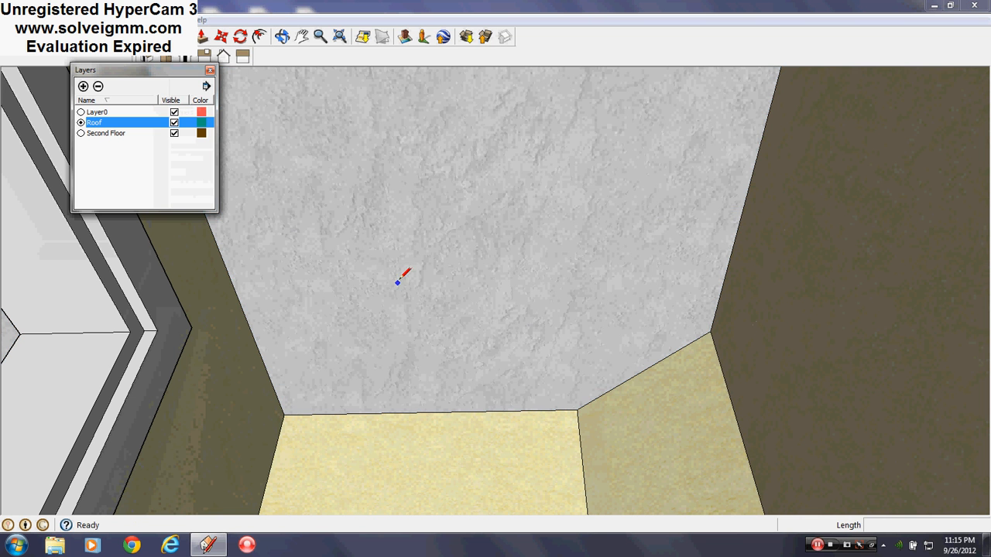
- Draw a line across the closet's stucco ceiling from wall to wall and erase the ceiling face on the sloped-corner side
shift+middle_drag(599, 269, 631, 316)
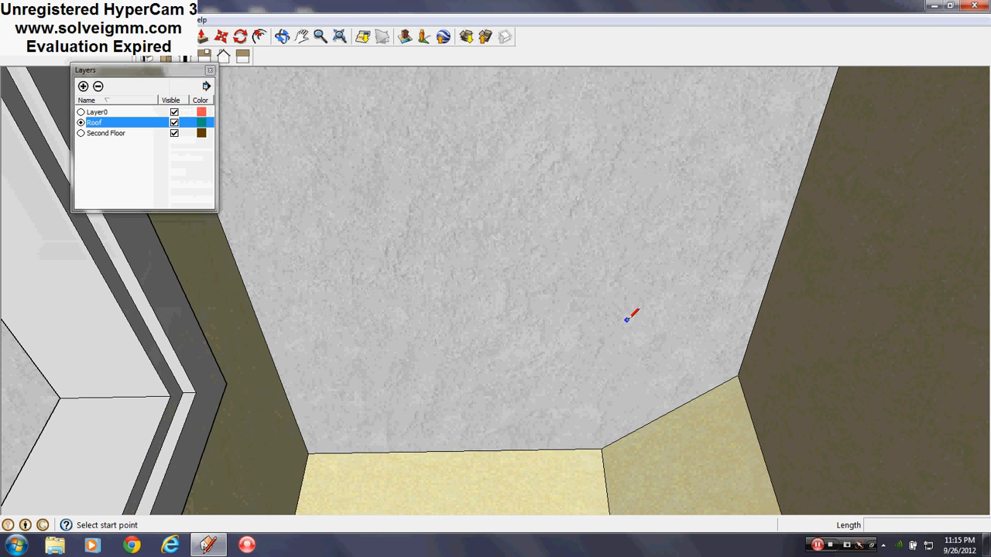
click(236, 265)
click(770, 253)
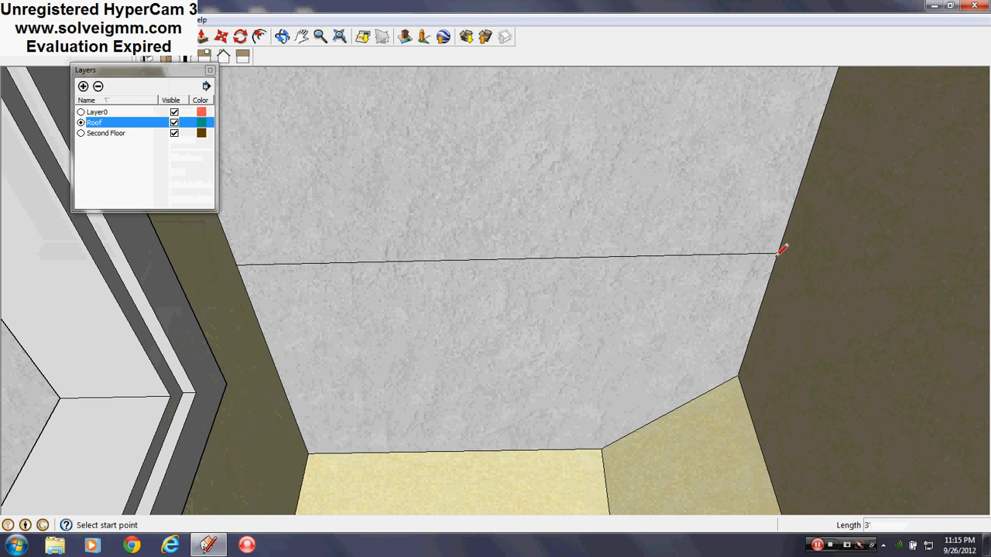
right_click(691, 310)
click(712, 328)
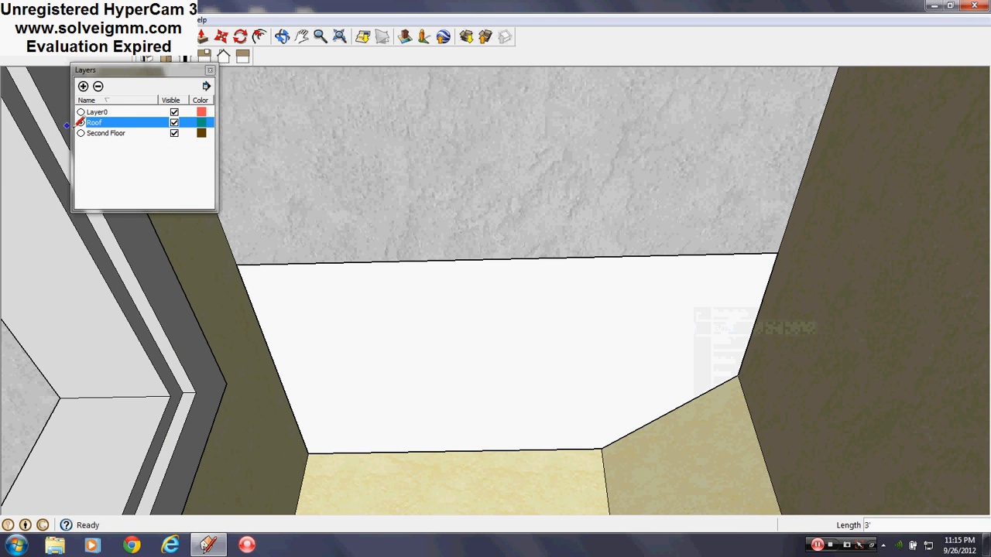
- Make Second Floor the current layer, fill the ceiling opening by drawing a diagonal line to its corner, and erase that line
click(81, 133)
click(445, 261)
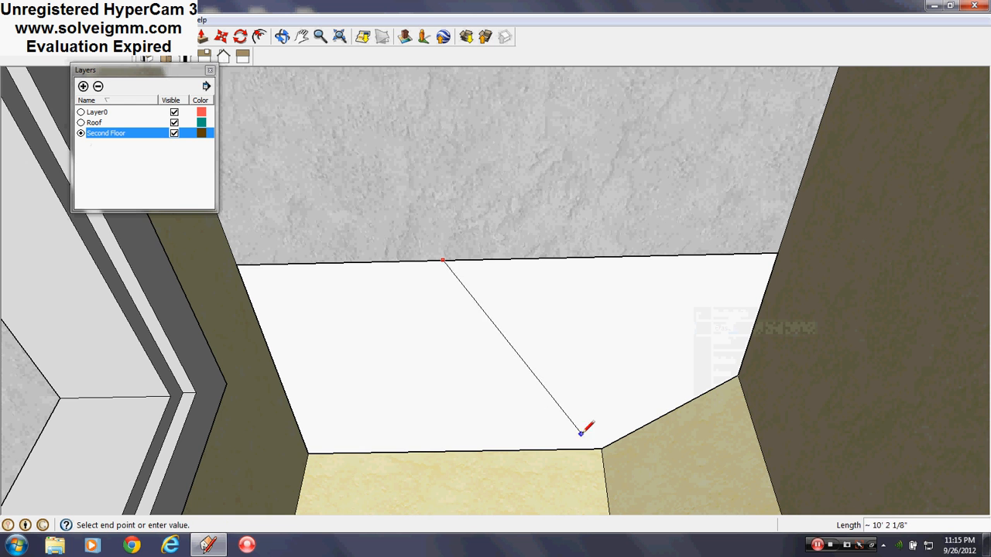
click(602, 449)
right_click(588, 431)
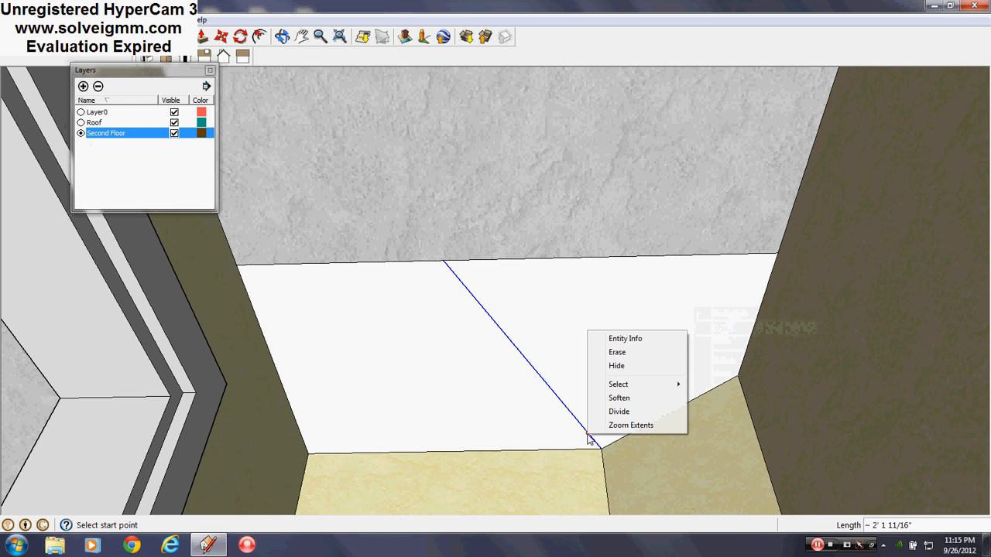
click(607, 349)
- Paint the new closet ceiling face with the Color_001 material and close the Materials window
key(b)
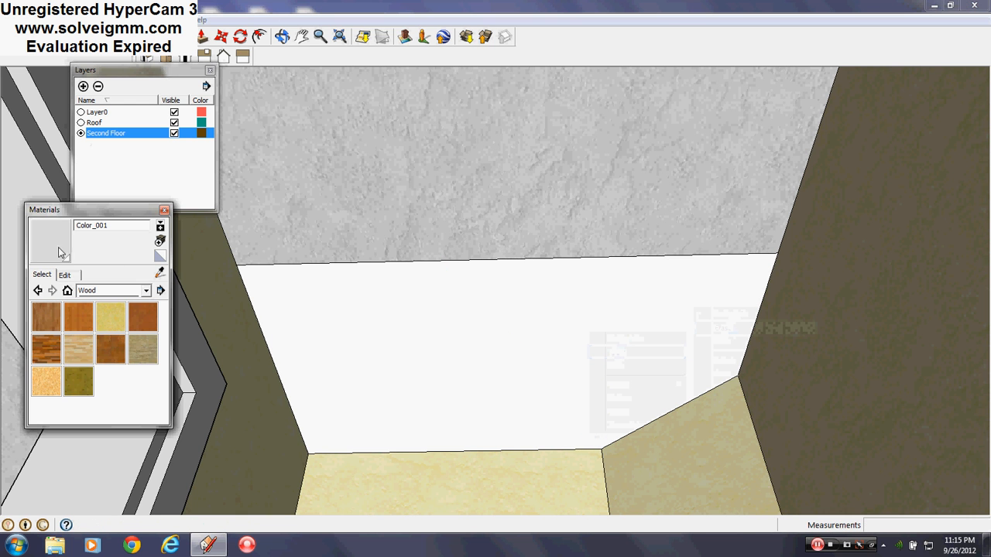
click(311, 309)
click(164, 210)
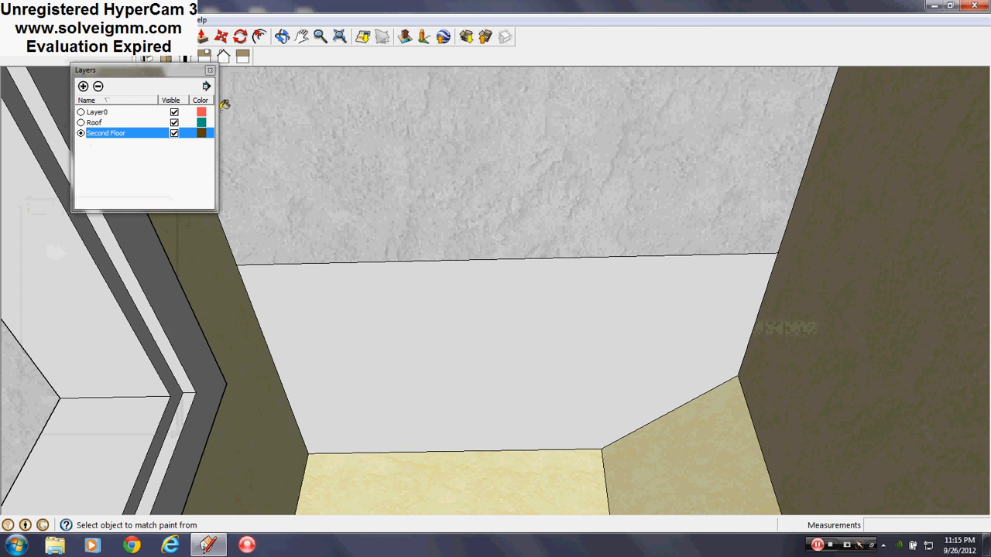
- Offset the outline of the painted closet ceiling face inward by 0.5"
click(259, 36)
click(311, 313)
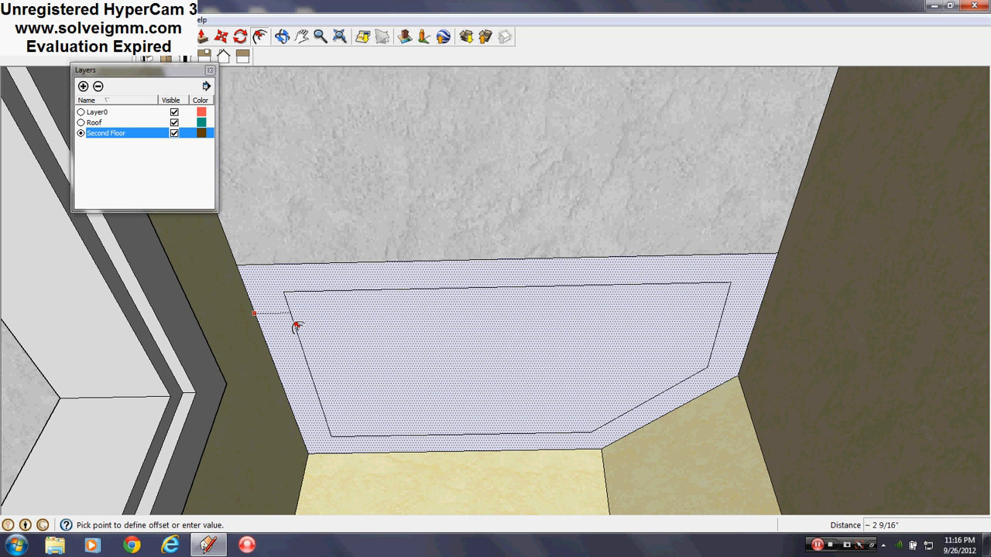
key(Return)
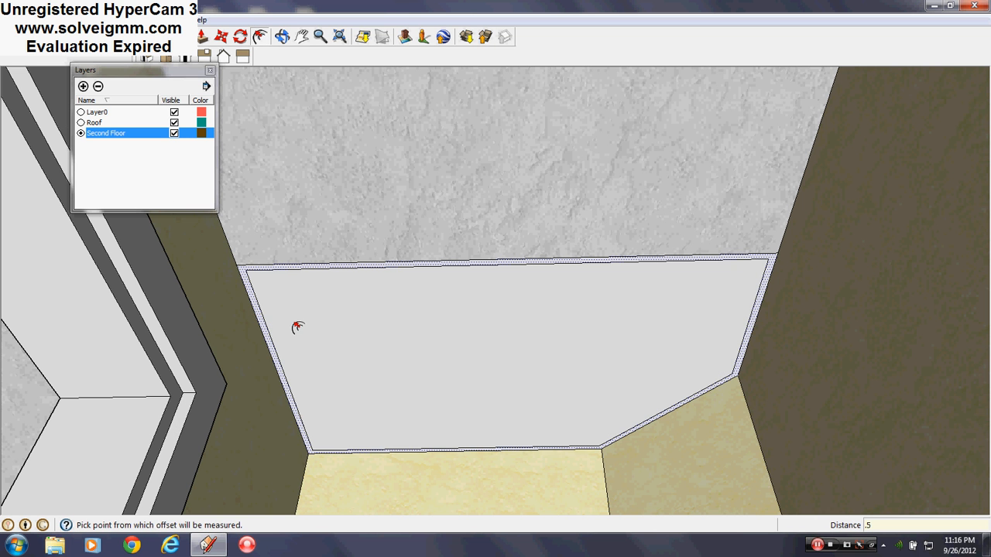
- Draw 1/2" lines extending the inner offset edge beside the stucco ceiling to the closet's side wall at both ends
key(l)
scroll(255, 263, up, 5)
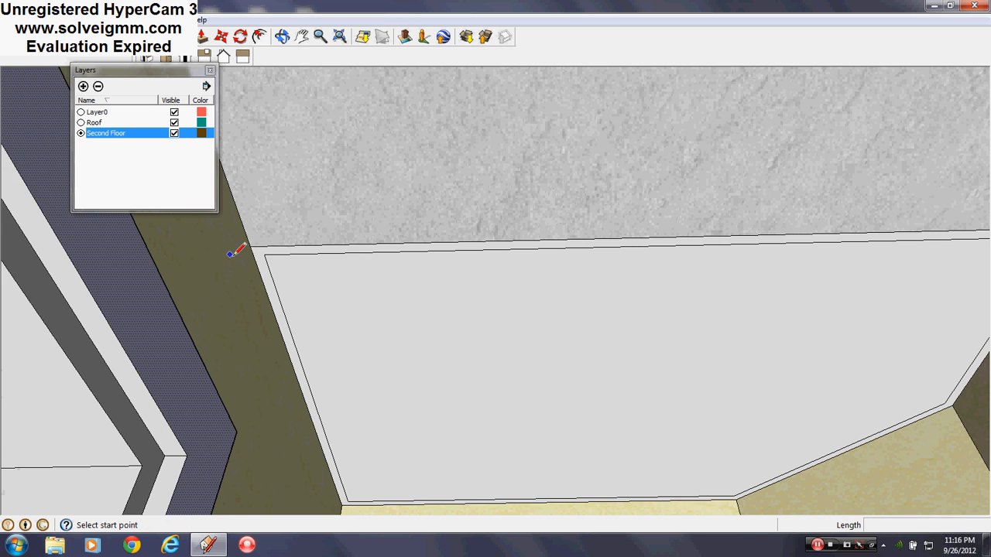
click(264, 248)
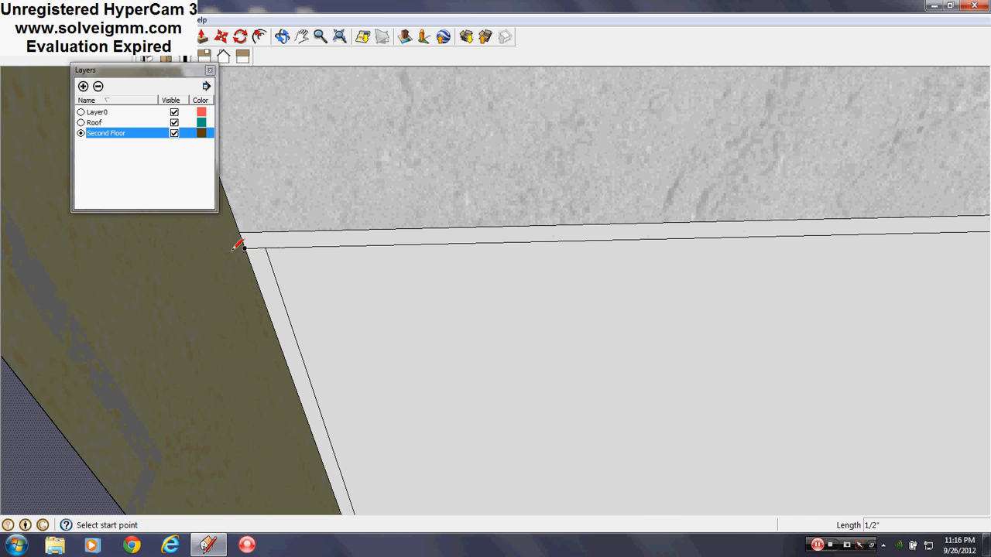
scroll(237, 248, down, 5)
scroll(880, 218, up, 5)
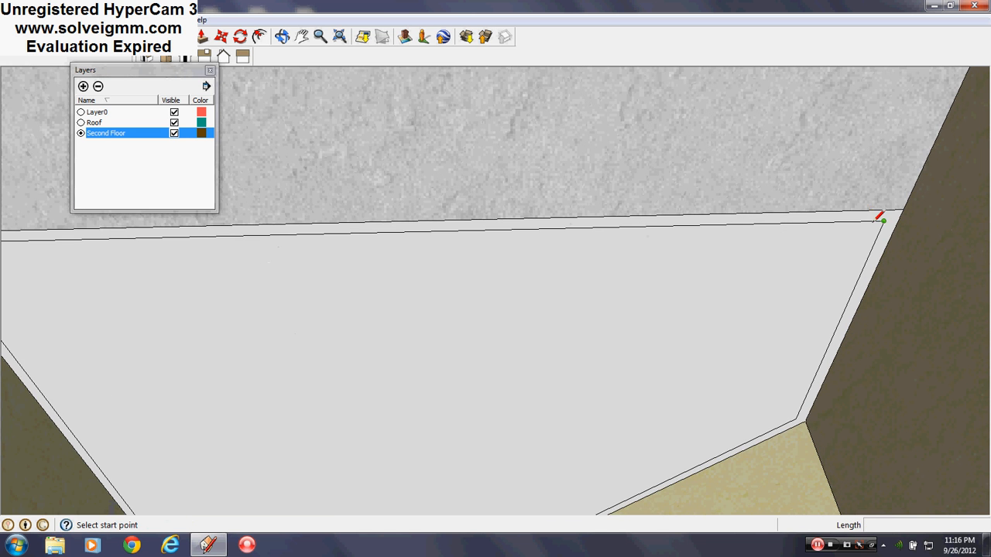
click(884, 220)
scroll(888, 216, up, 2)
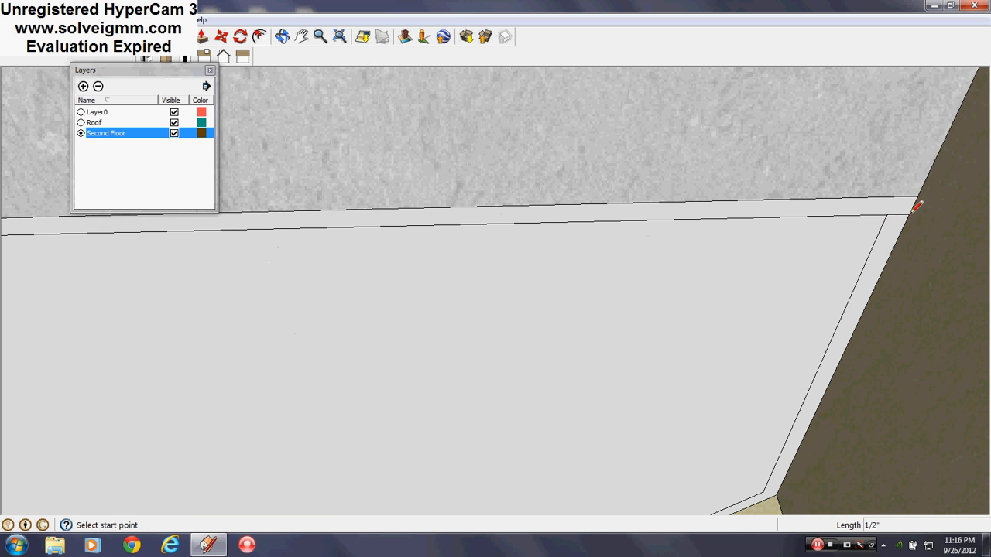
- Erase the long inner offset edge running alongside the stucco ceiling
right_click(865, 218)
right_click(813, 218)
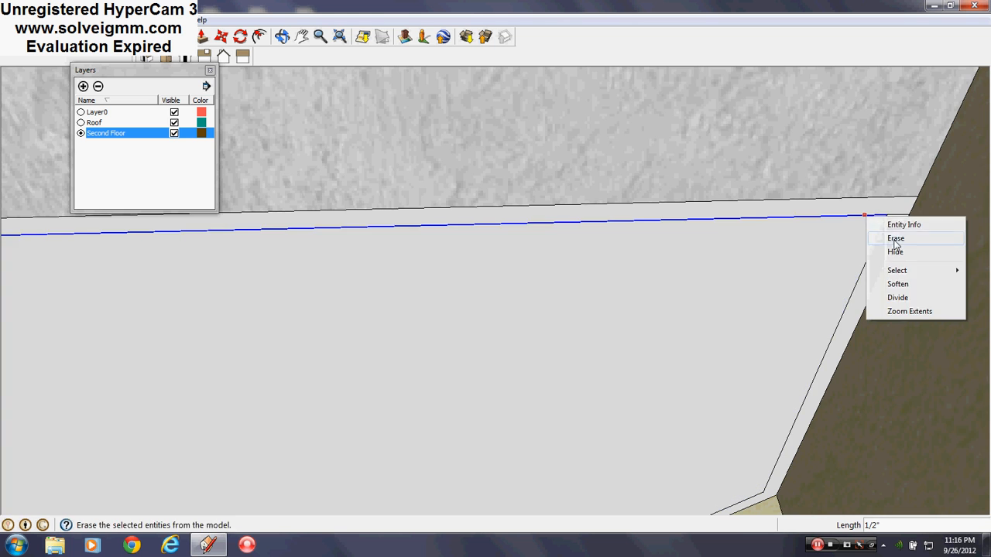
click(832, 236)
scroll(544, 148, down, 5)
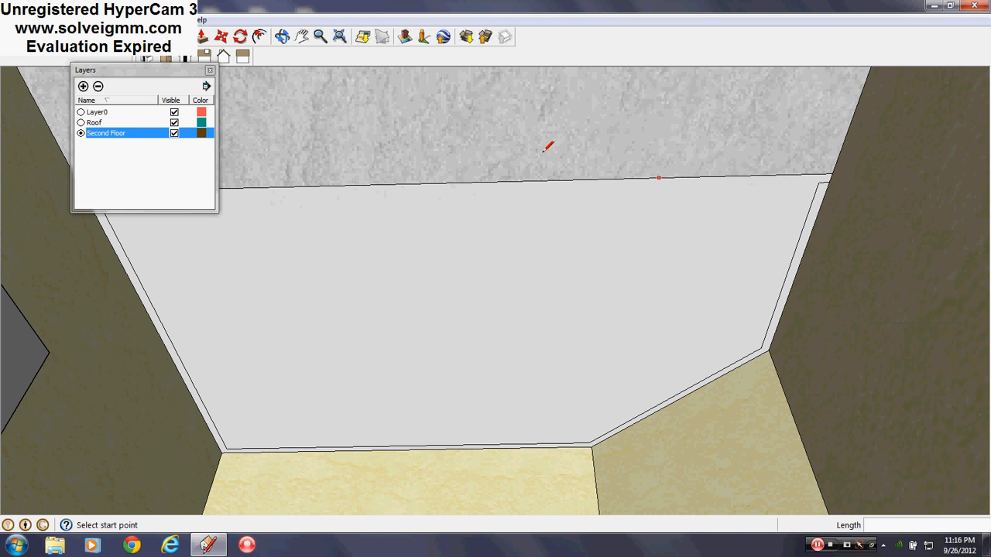
- Push/Pull the closet's ceiling border strip down 4" as crown molding and erase the edge dividing the ceiling
click(203, 37)
click(789, 287)
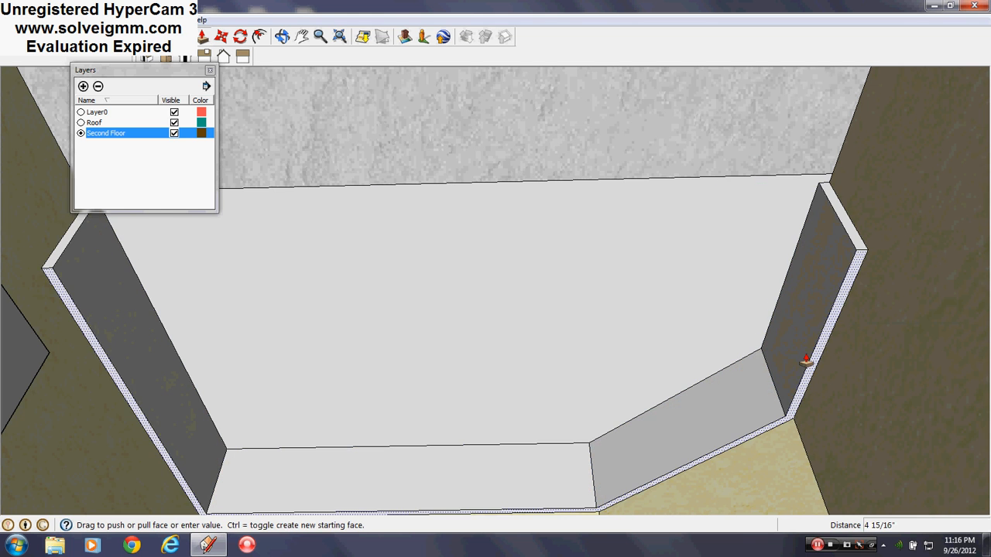
shift+middle_drag(367, 370, 618, 235)
middle_drag(534, 333, 210, 475)
click(205, 474)
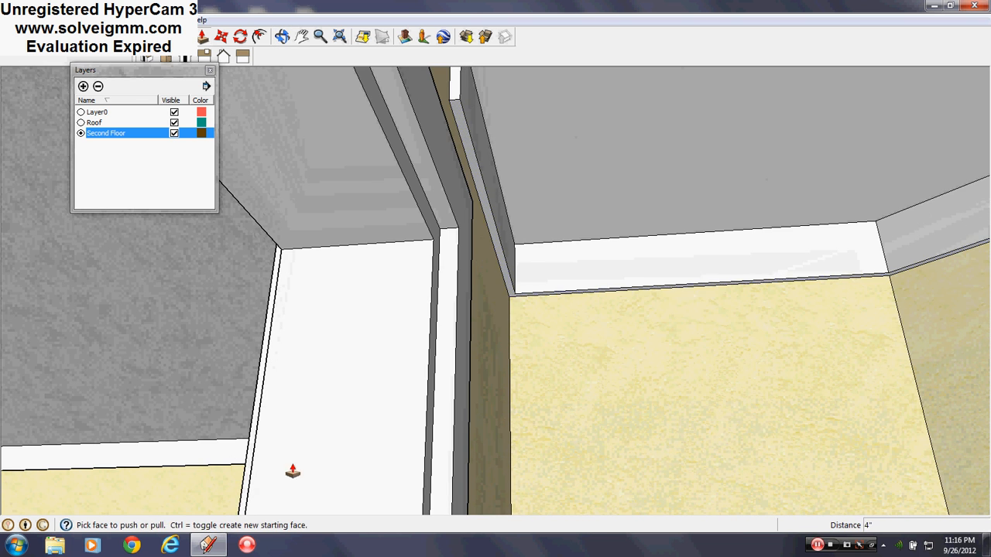
middle_drag(294, 471, 517, 456)
key(e)
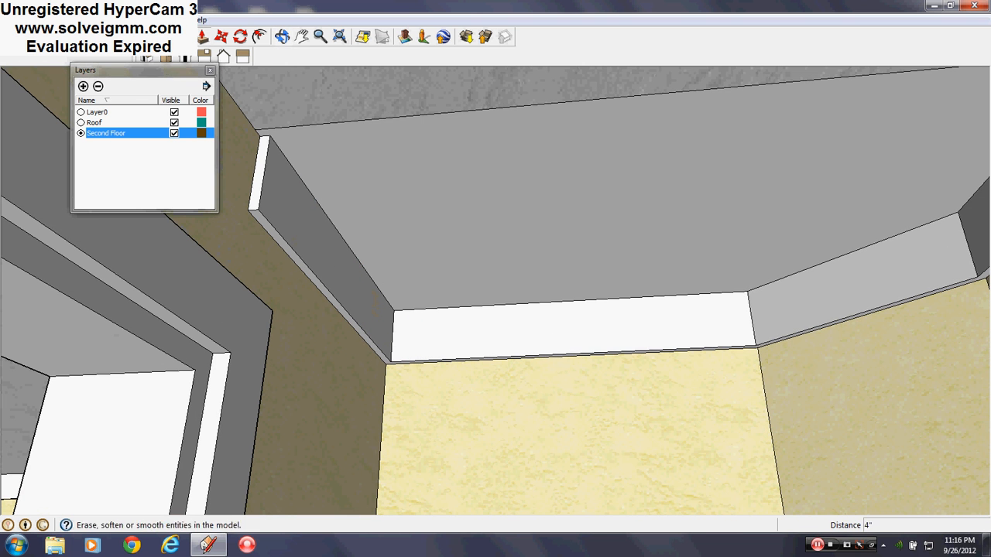
click(383, 116)
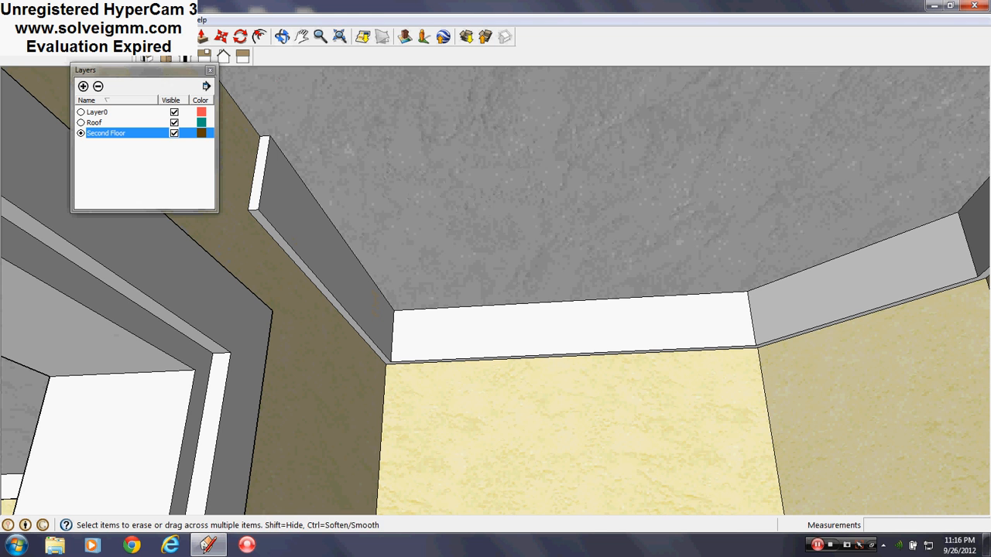
- Hide the Roof layer and close the Layers window
key(l)
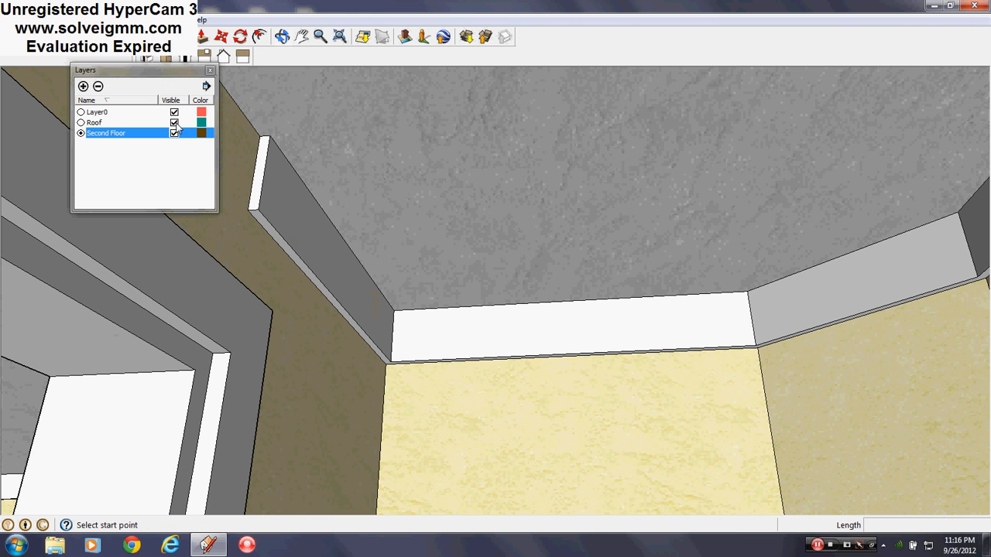
click(174, 123)
click(209, 70)
- Draw a line on the closet's door wall from the molding's lower end corner to the sloped edge, erasing the overshoot
middle_drag(378, 274, 411, 264)
scroll(240, 411, down, 3)
scroll(433, 261, up, 4)
click(522, 236)
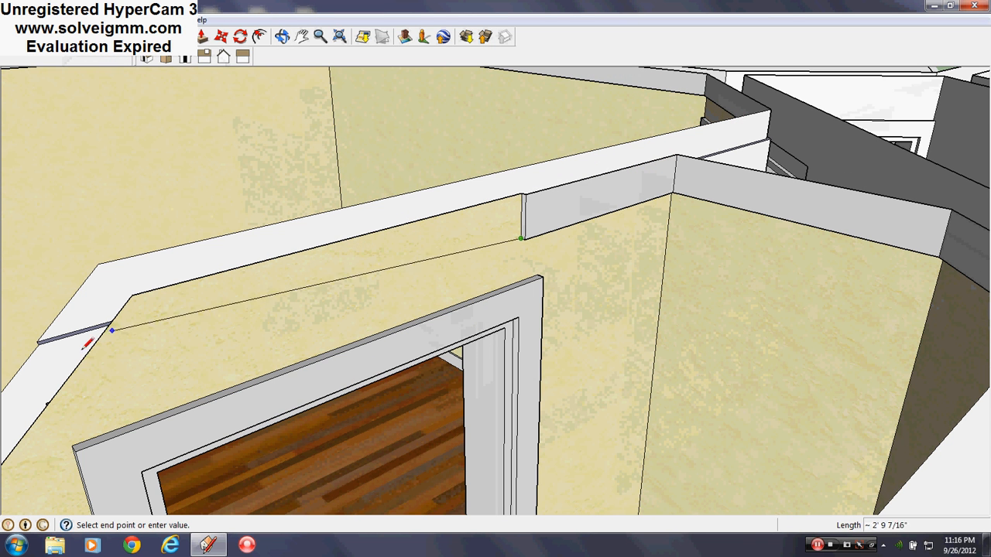
click(39, 390)
right_click(49, 387)
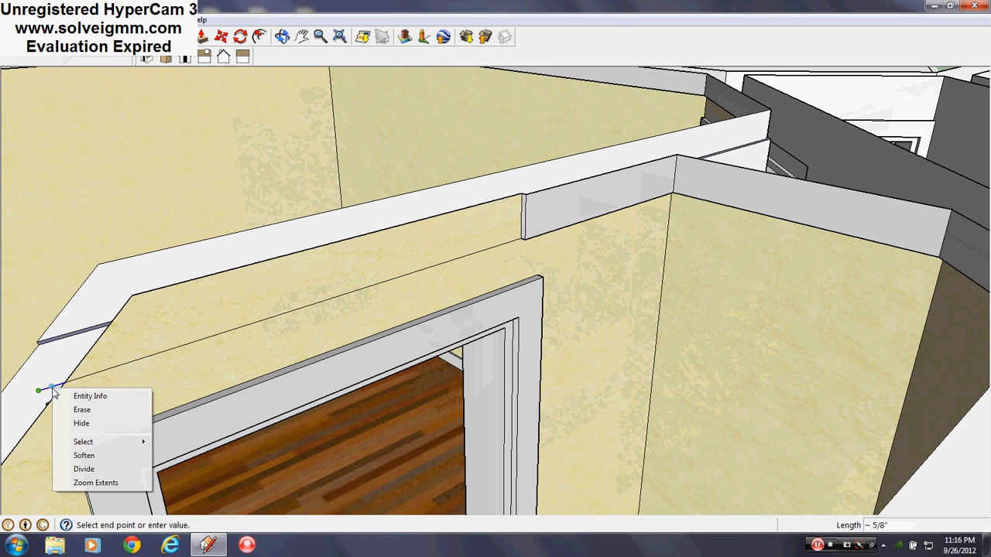
click(82, 407)
- Draw a matching line on the opposite closet wall from the molding's lower end to the sloped edge, erasing the overshoot
middle_drag(82, 408, 479, 221)
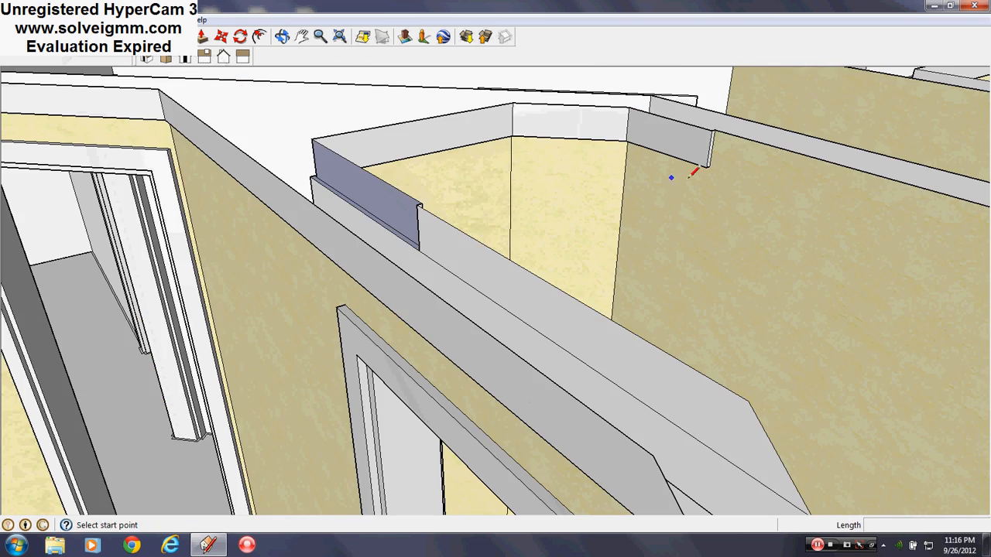
middle_drag(689, 177, 314, 169)
scroll(315, 168, up, 2)
click(310, 165)
scroll(576, 279, down, 2)
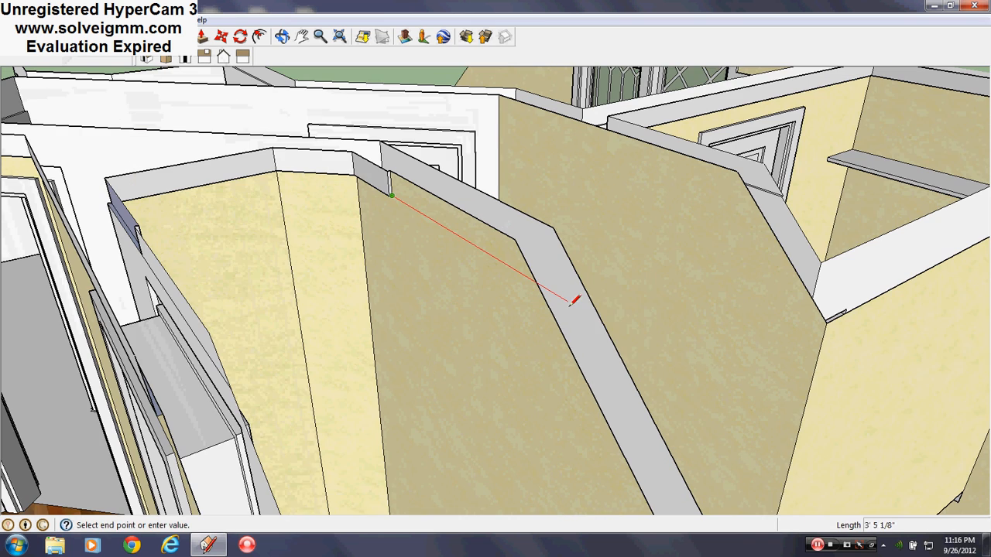
click(572, 305)
right_click(562, 297)
click(577, 317)
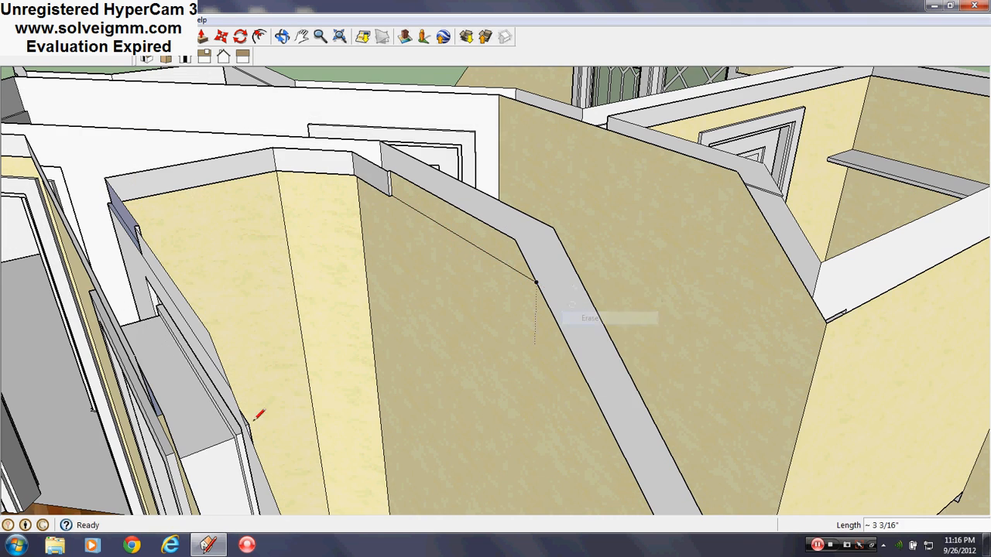
- Paint the strips above the new lines on both closet walls with Color_001 and close the Materials window
shift+middle_drag(172, 435, 382, 312)
scroll(266, 243, up, 4)
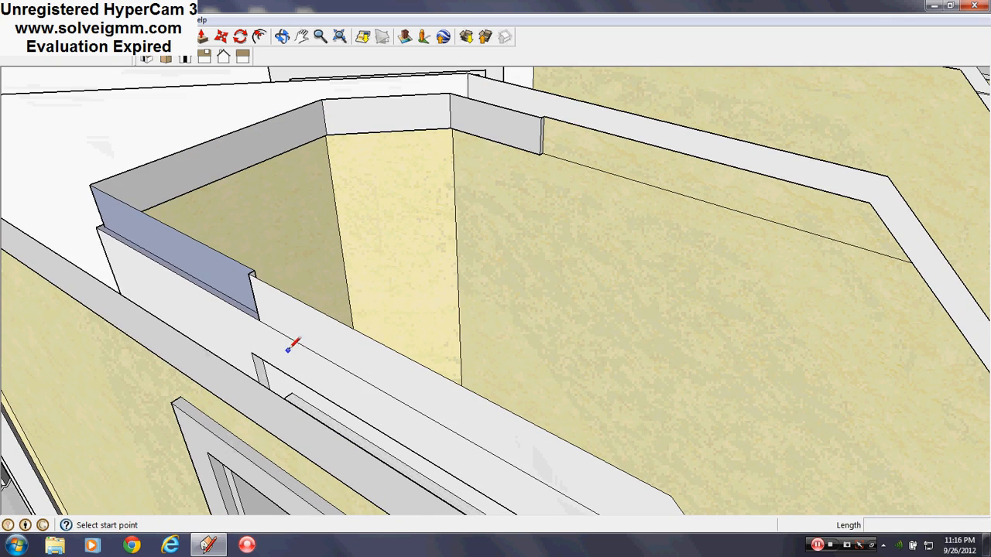
key(b)
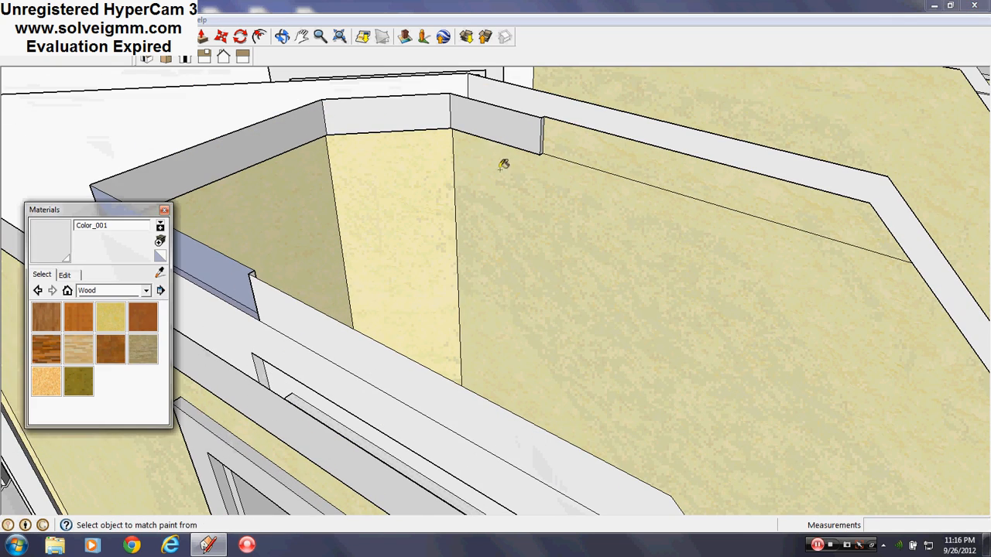
mouse_move(599, 132)
middle_down()
mouse_move(429, 277)
mouse_move(285, 222)
middle_up()
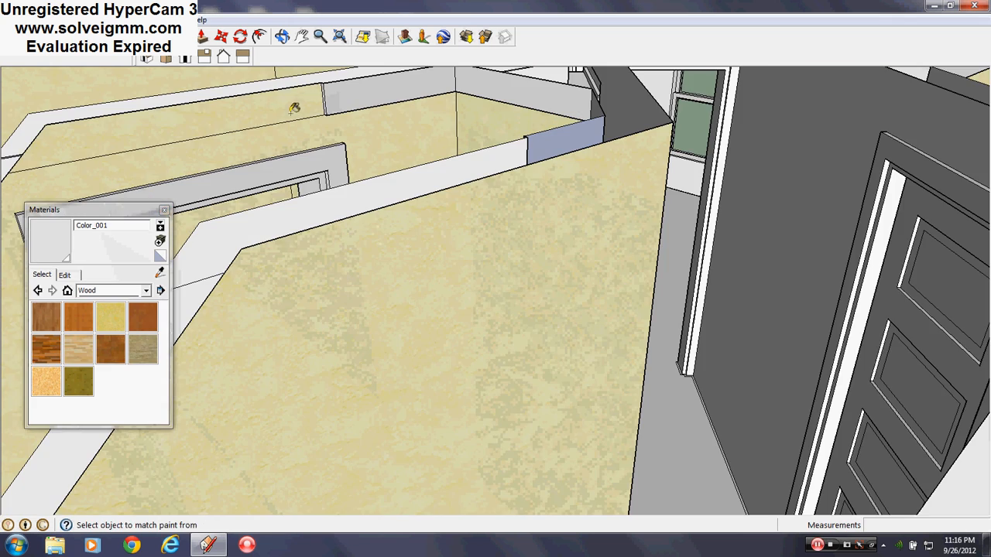
shift+middle_drag(291, 113, 416, 259)
scroll(420, 254, up, 2)
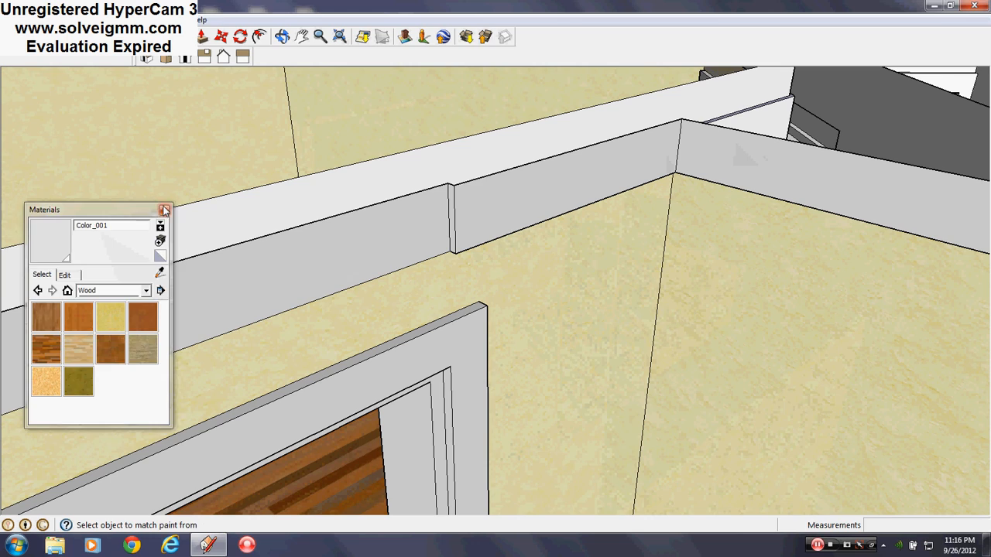
click(164, 210)
- Push/Pull the painted strips on both closet walls out 1/2" flush with the existing crown molding
key(p)
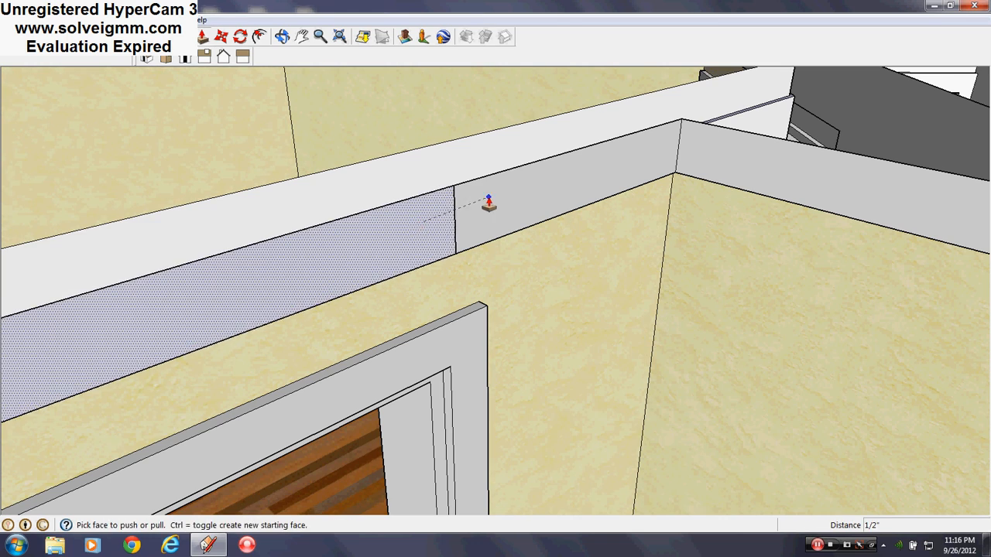
click(489, 198)
scroll(318, 205, down, 2)
middle_drag(382, 307, 650, 340)
scroll(435, 295, down, 3)
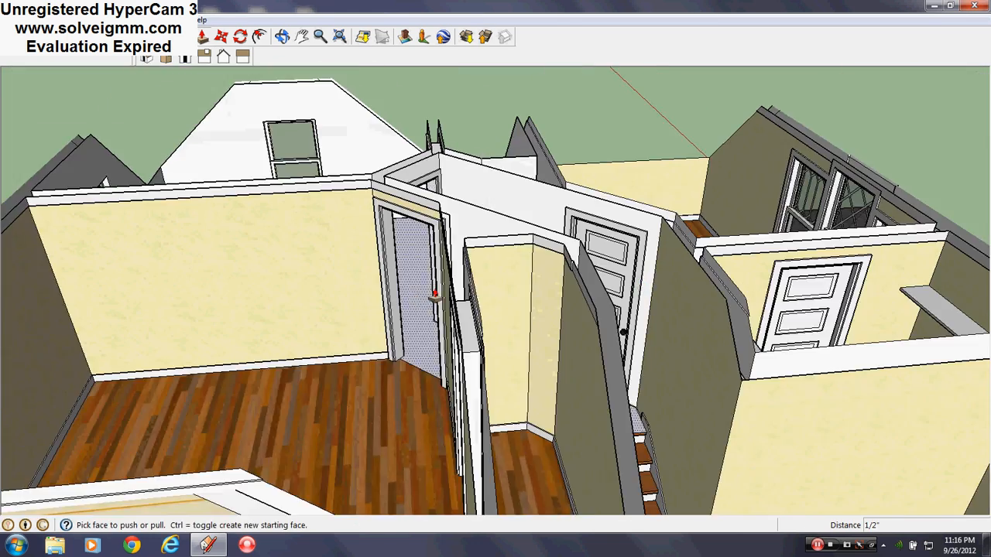
scroll(435, 296, up, 5)
mouse_move(546, 287)
middle_down()
mouse_move(665, 290)
mouse_move(662, 249)
mouse_move(580, 360)
mouse_move(681, 39)
middle_up()
double_click(662, 249)
- Erase the seam edges where the new strips meet the existing crown molding on both closet walls
click(144, 36)
scroll(630, 249, up, 4)
scroll(582, 294, up, 2)
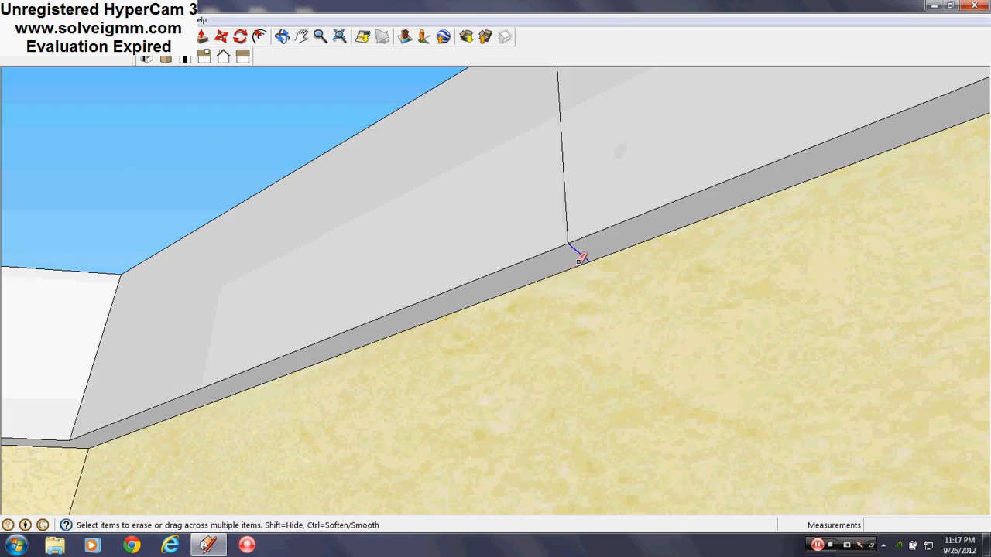
middle_drag(595, 199, 364, 444)
scroll(493, 287, down, 3)
middle_drag(229, 327, 528, 273)
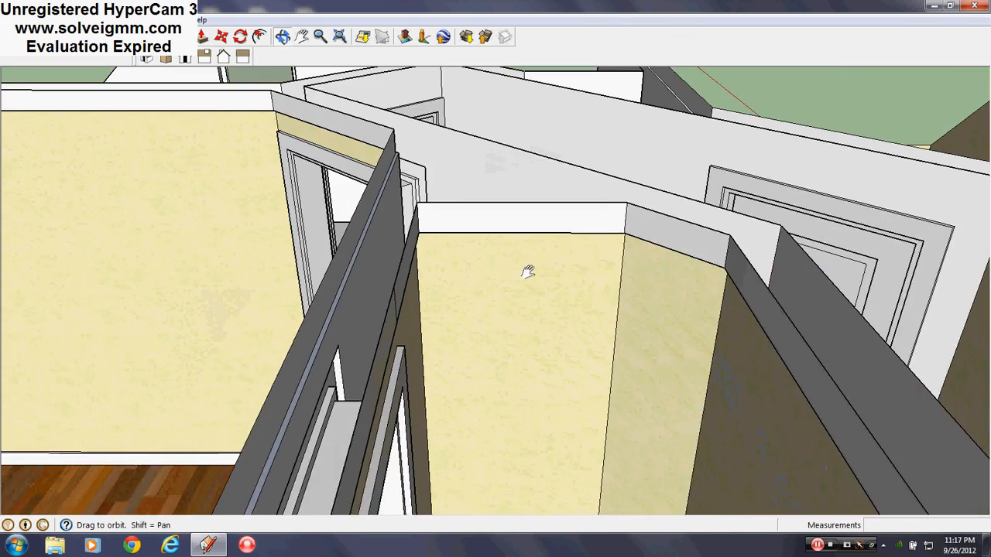
scroll(384, 348, up, 3)
middle_drag(385, 346, 405, 127)
scroll(454, 280, up, 3)
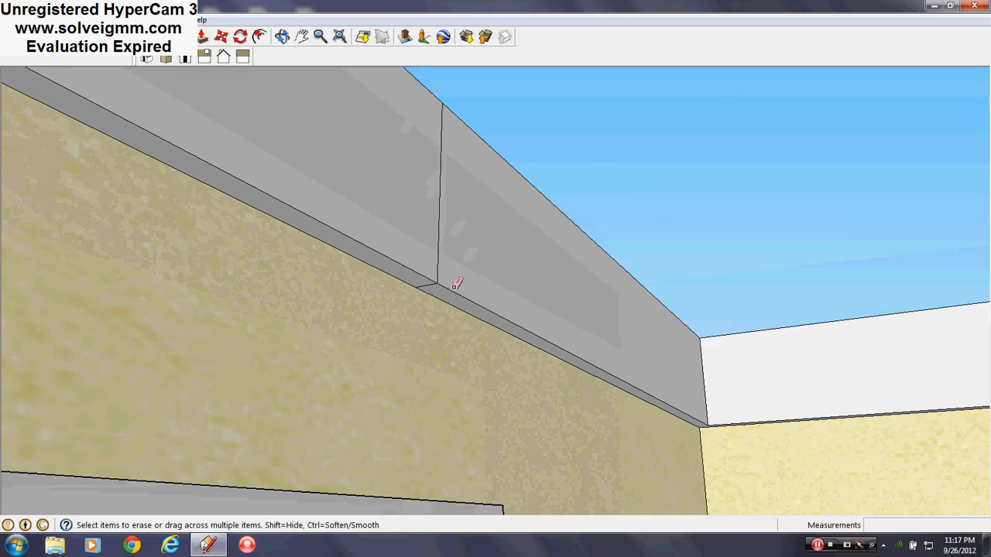
click(445, 241)
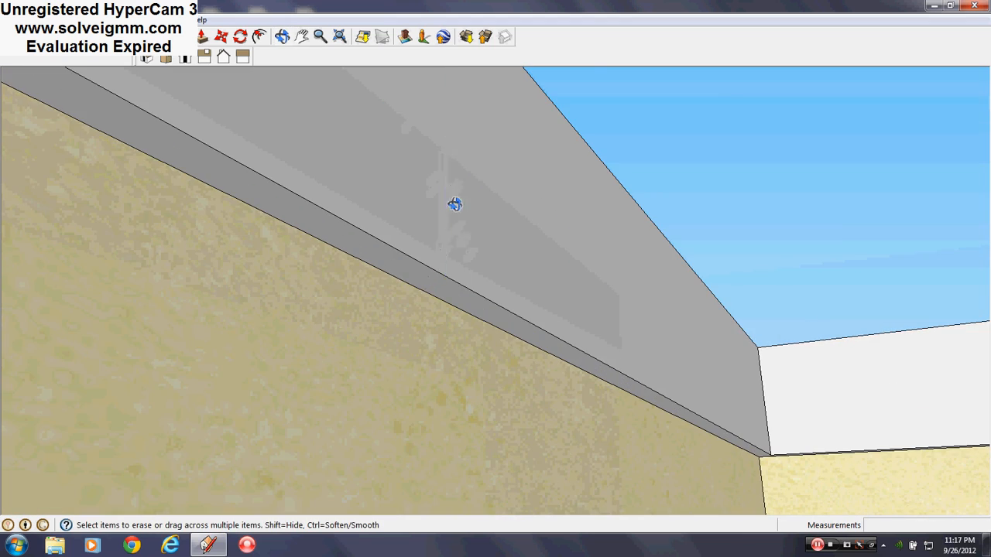
middle_drag(455, 204, 437, 325)
scroll(409, 224, down, 6)
scroll(405, 233, down, 5)
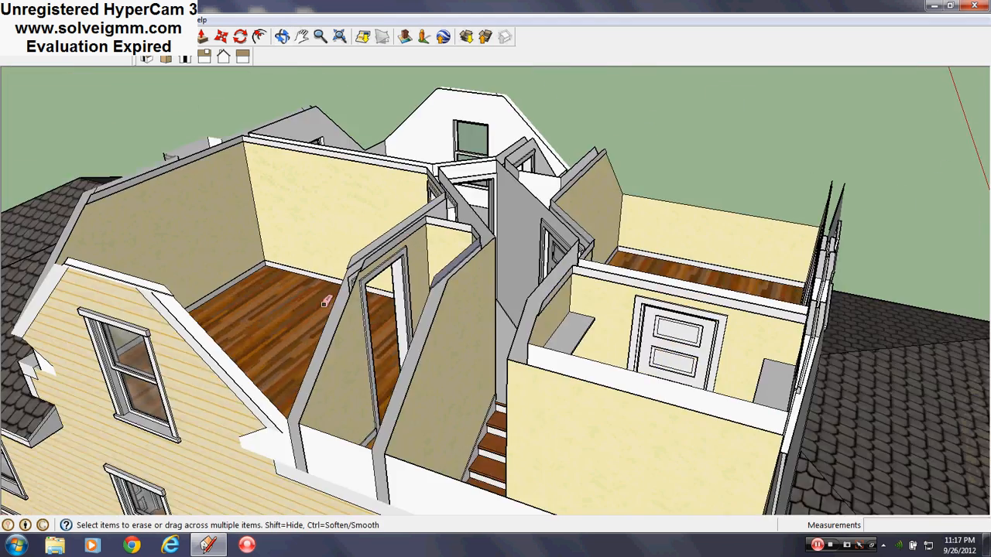
mouse_move(297, 324)
middle_down()
mouse_move(317, 343)
mouse_move(643, 381)
mouse_move(544, 318)
middle_up()
scroll(489, 244, up, 8)
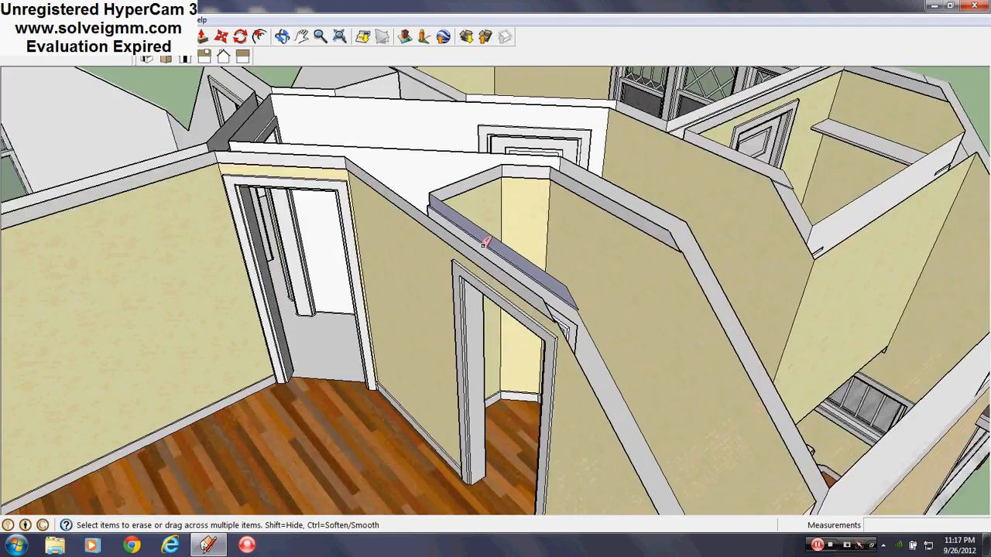
middle_drag(487, 241, 790, 232)
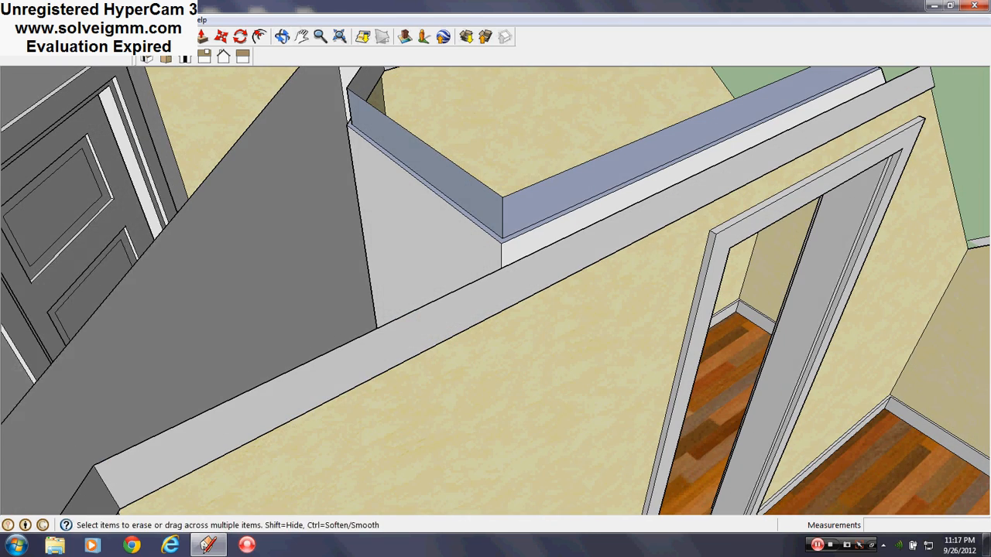
- Paint the unpainted faces beside the wall ledge with the Color_000 material sampled from the adjoining wall
key(b)
alt+click(433, 246)
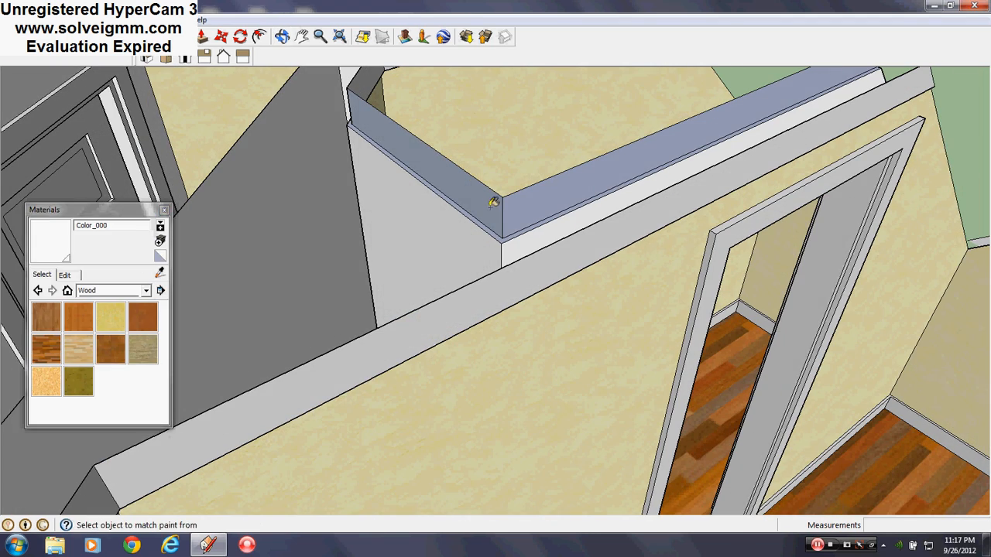
click(489, 206)
scroll(611, 265, down, 3)
middle_drag(615, 226, 659, 363)
scroll(491, 302, down, 4)
scroll(513, 270, down, 2)
scroll(513, 270, up, 2)
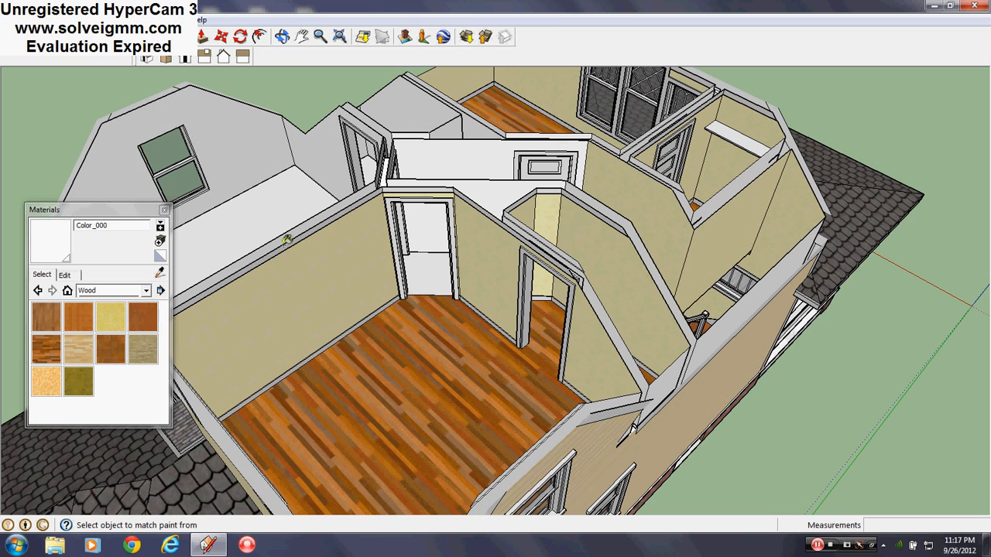
click(163, 209)
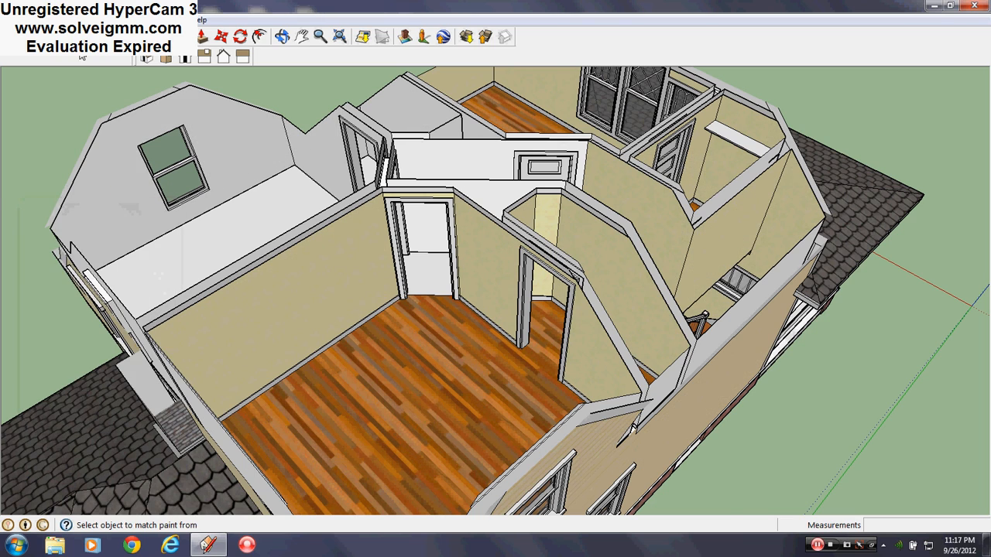
- Draw two parallel lines 1" apart across the closet's end wall, measuring 5'8 up the corner from the baseboard, to outline a shelf edge
click(37, 37)
scroll(655, 280, up, 3)
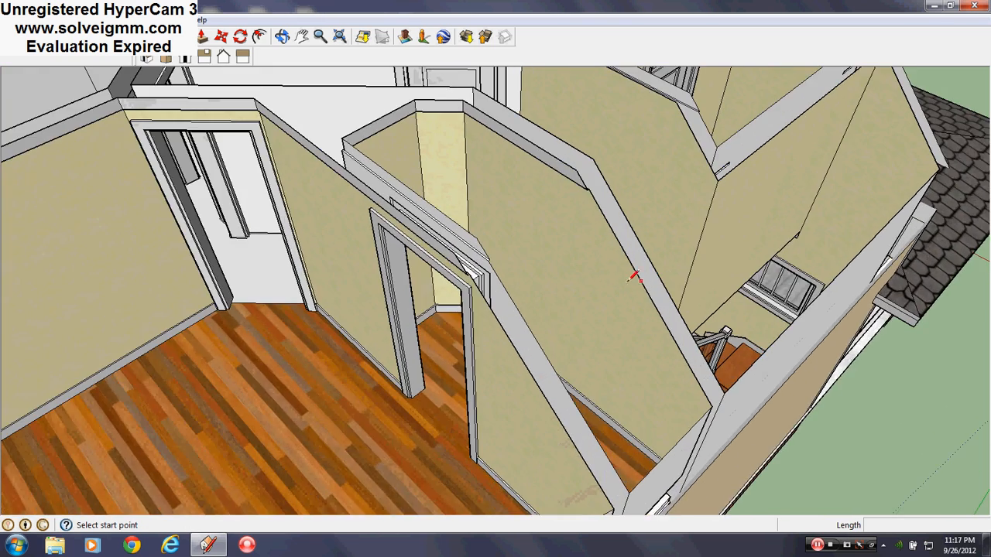
mouse_move(512, 321)
middle_down()
mouse_move(173, 361)
mouse_move(310, 325)
mouse_move(394, 188)
mouse_move(411, 232)
middle_up()
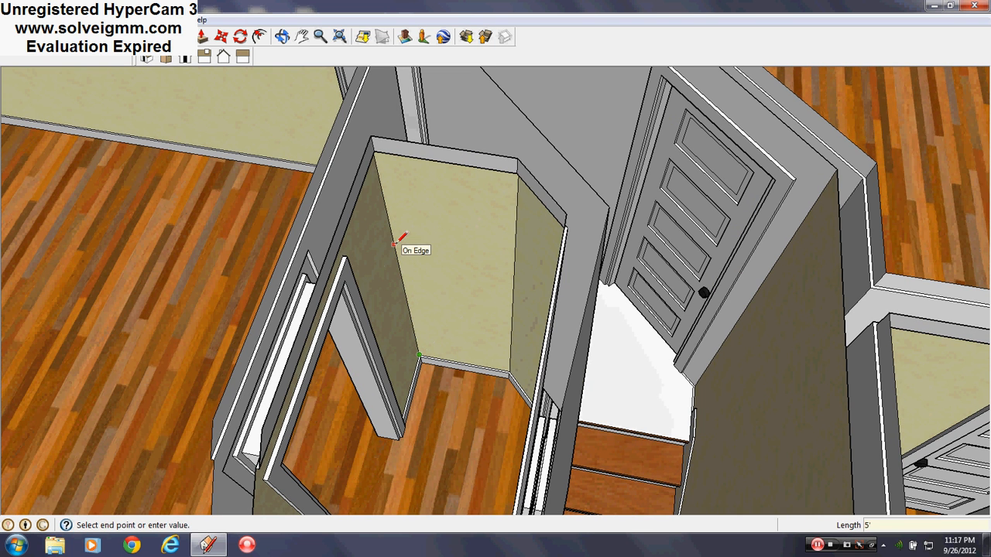
key(Return)
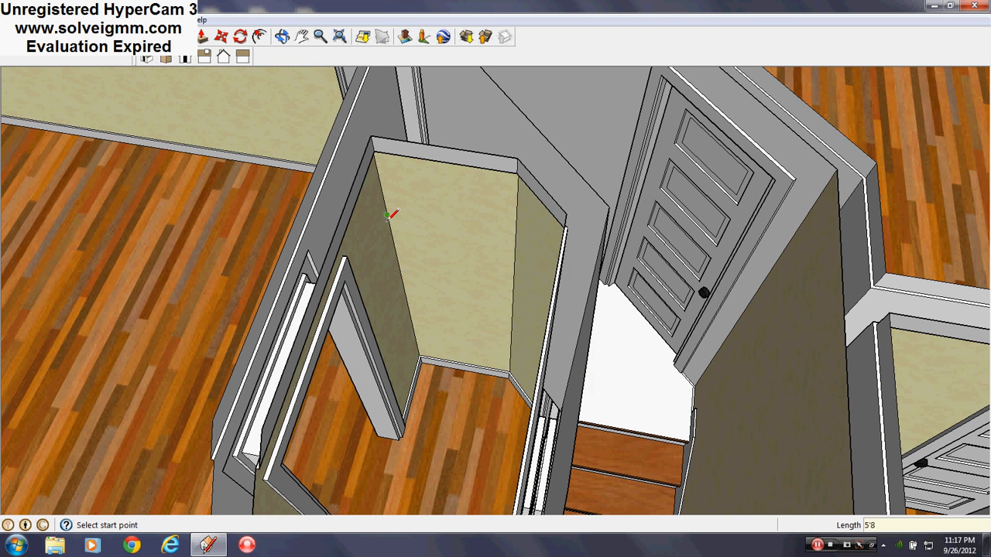
click(517, 233)
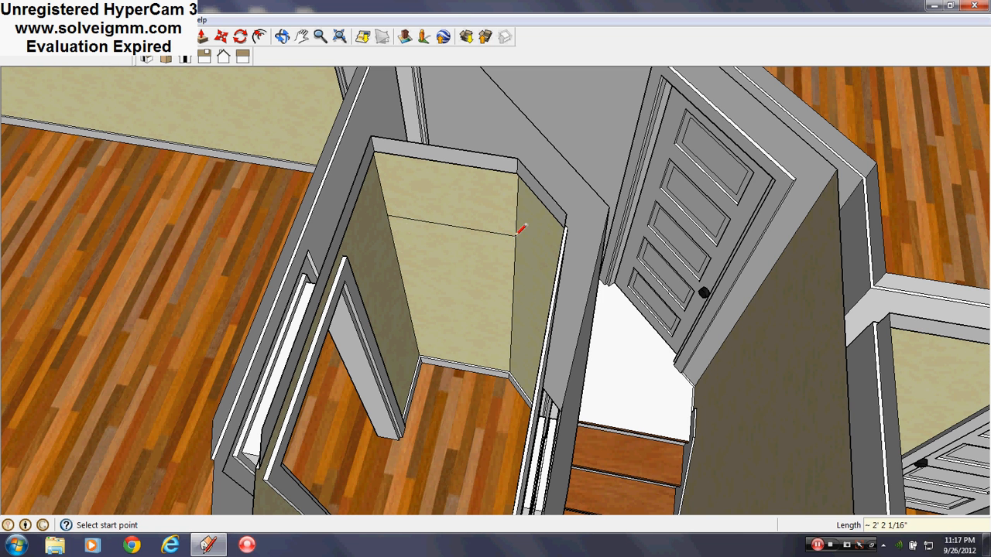
click(514, 272)
click(517, 233)
scroll(358, 230, up, 3)
click(415, 209)
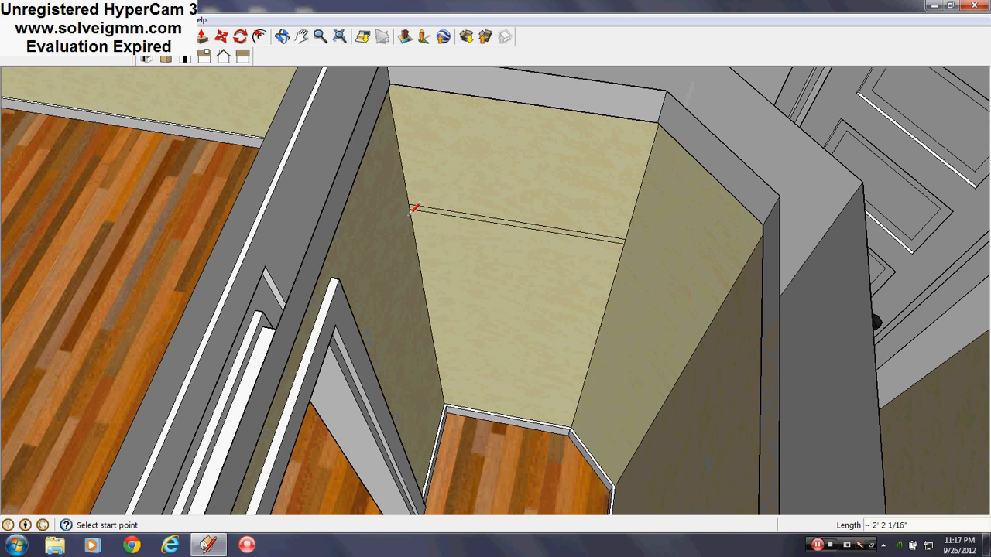
- Paint the narrow shelf strip on the closet wall with Color_001 sampled from the existing trim
key(b)
key(alt)
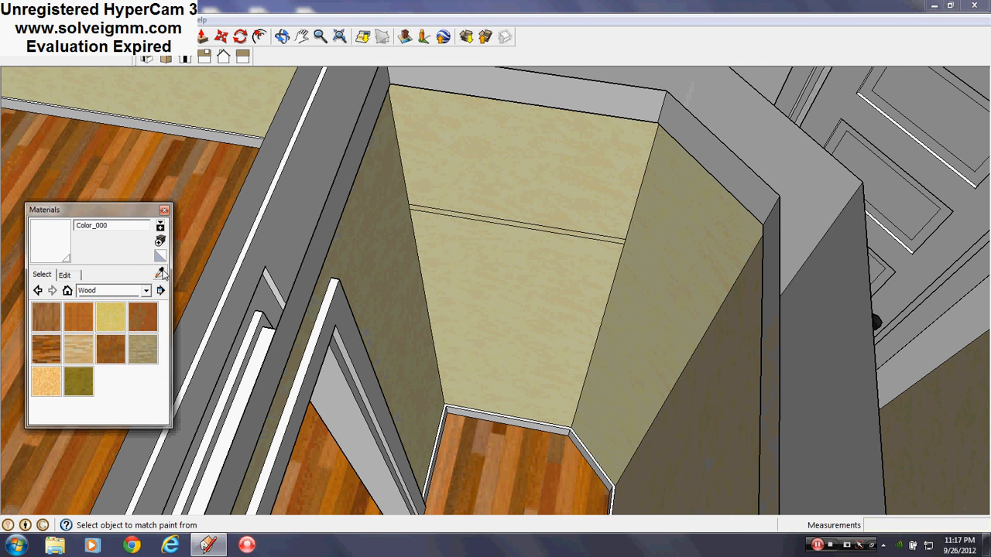
alt+click(410, 237)
scroll(441, 218, up, 3)
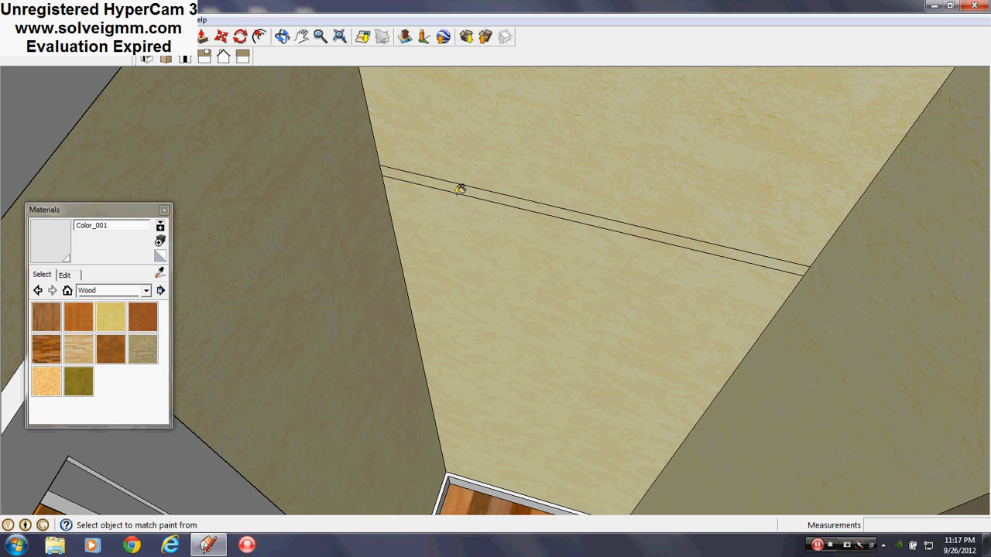
click(163, 210)
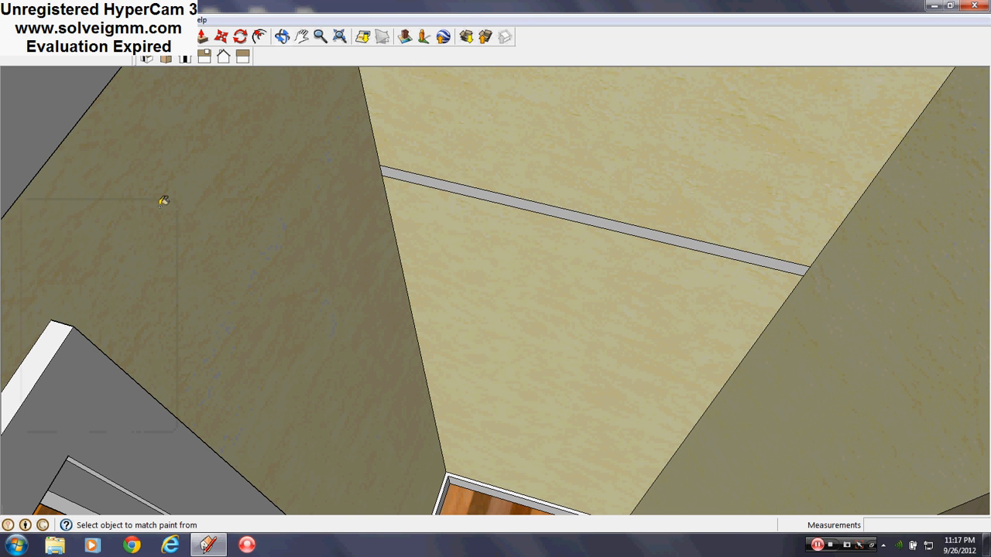
- Push/Pull the painted strip out 1' from the closet wall to form a shelf
key(p)
click(389, 181)
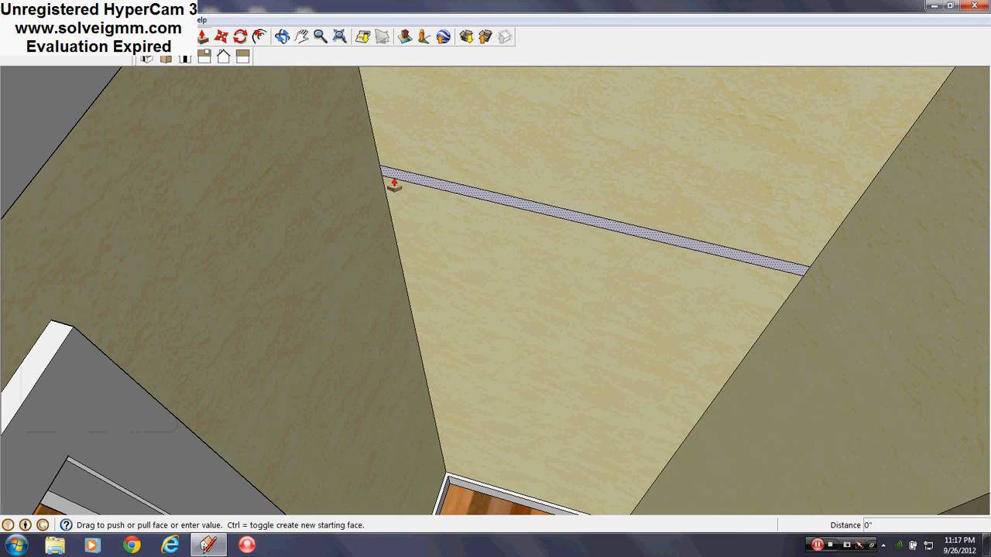
text(1')
key(Return)
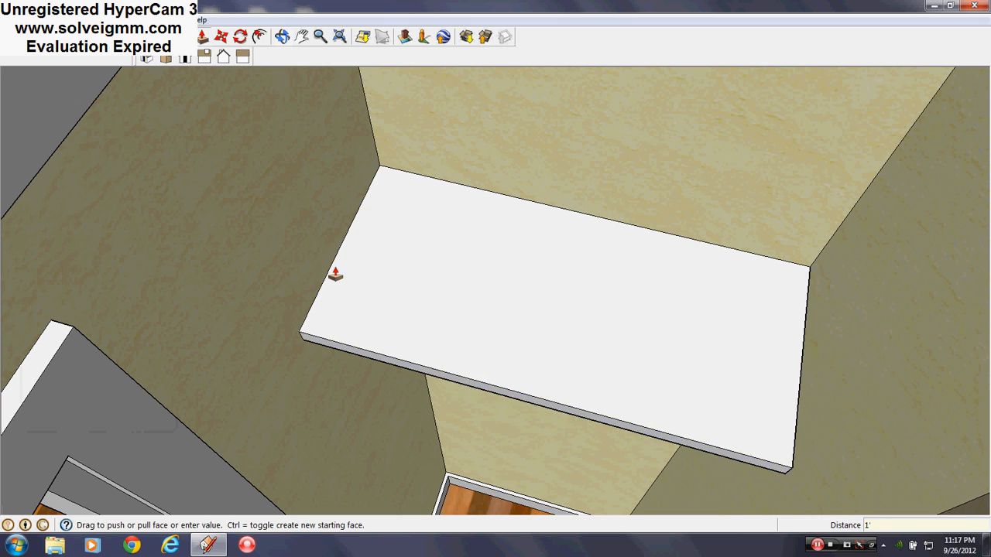
scroll(332, 257, down, 5)
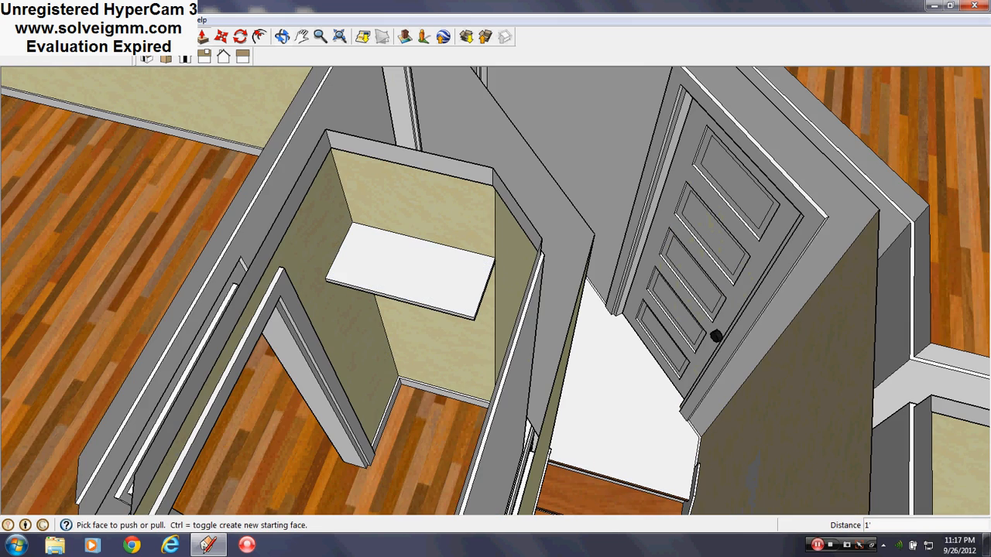
- Draw lines from the shelf's lower front corner to the side wall and back along the angled wall, closing the extension's bottom face
key(l)
scroll(473, 314, up, 10)
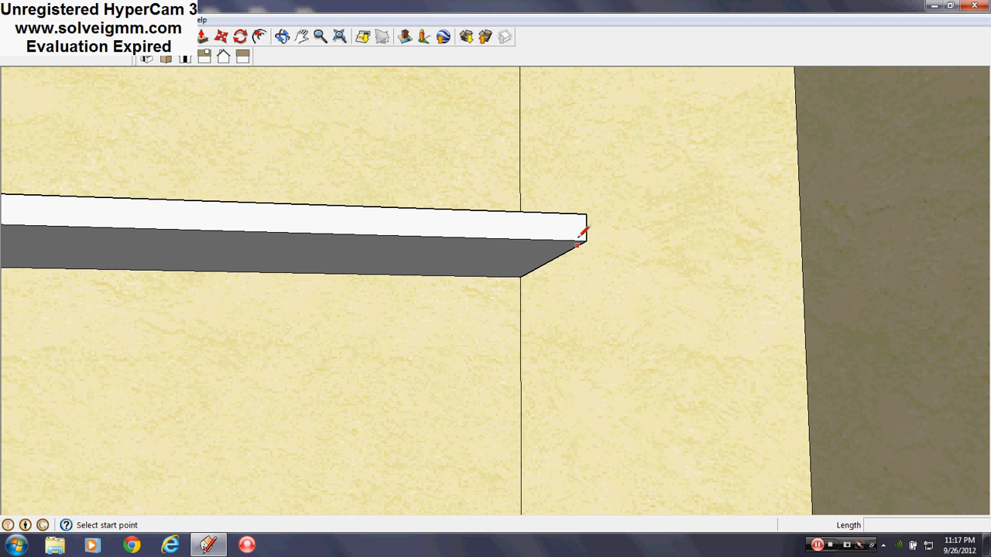
click(587, 240)
middle_drag(587, 240, 763, 237)
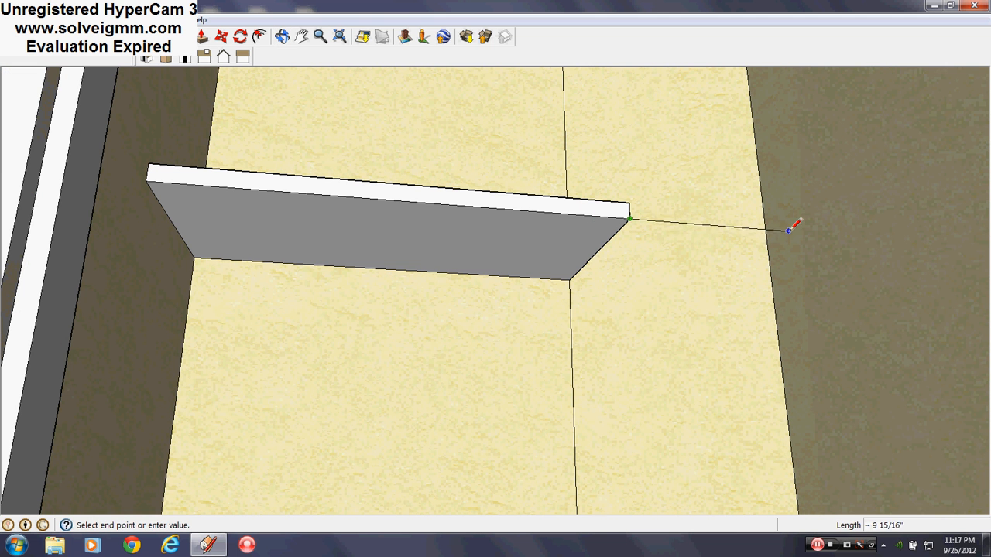
click(785, 230)
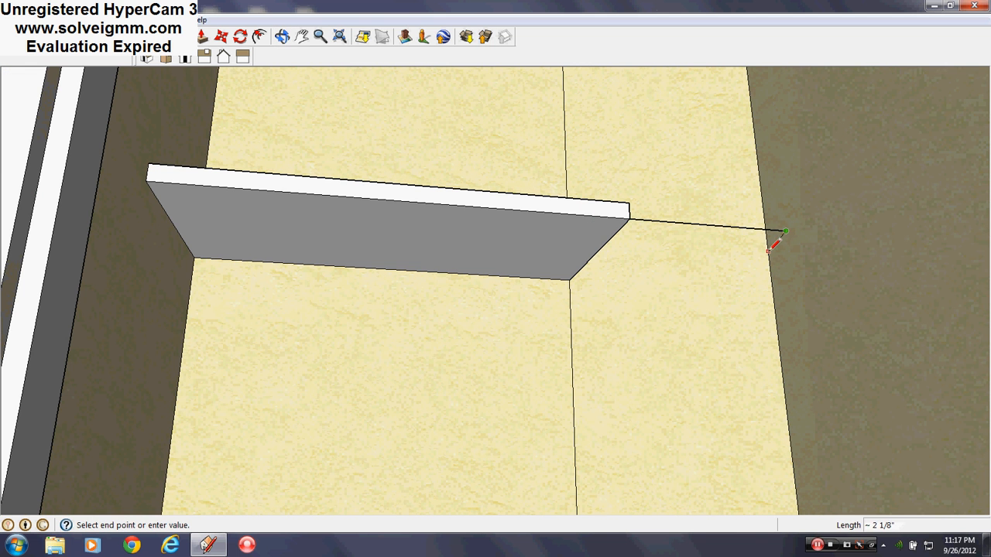
click(570, 279)
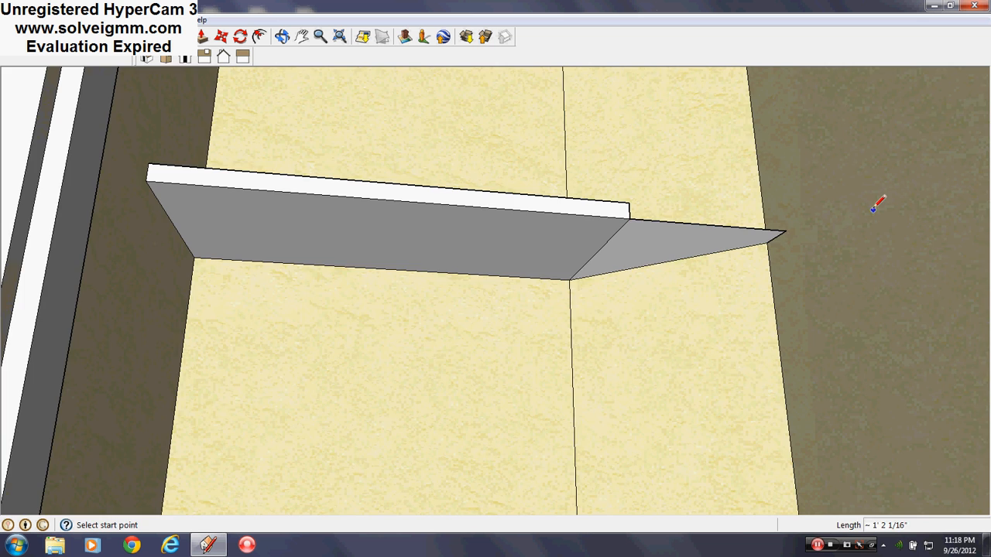
- Draw 1" high rectangles along the angled wall and the side wall for the edges of the shelf extension
middle_drag(873, 206, 699, 302)
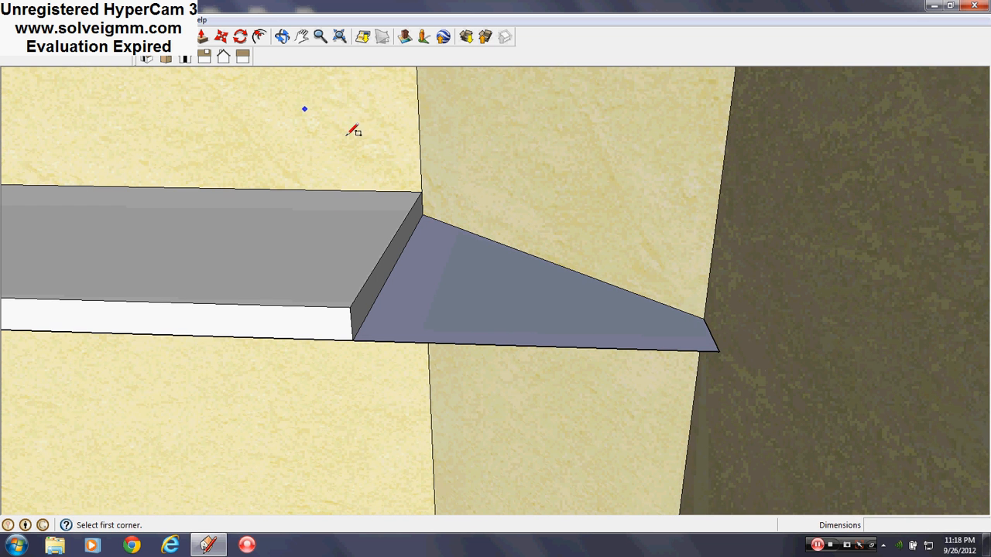
click(422, 191)
click(706, 316)
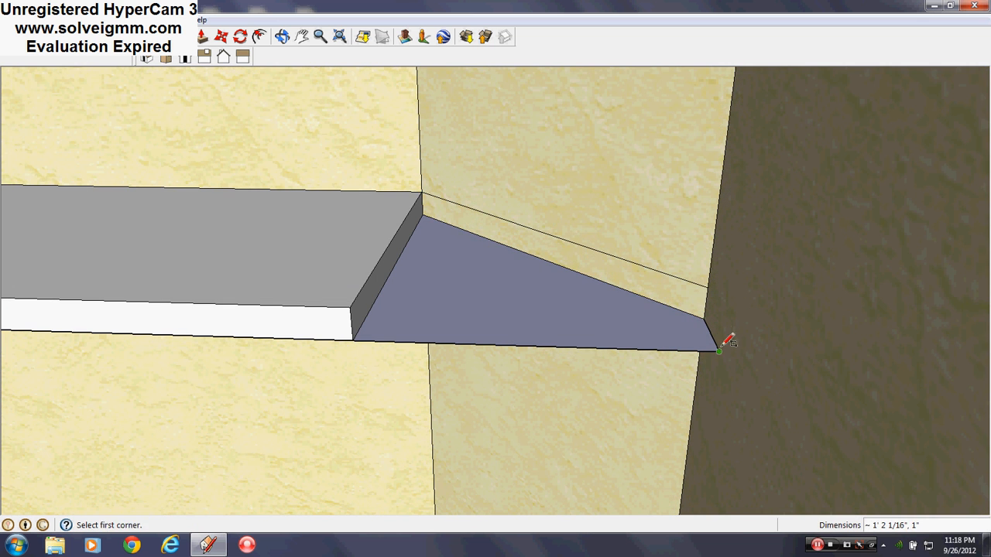
click(718, 351)
click(708, 288)
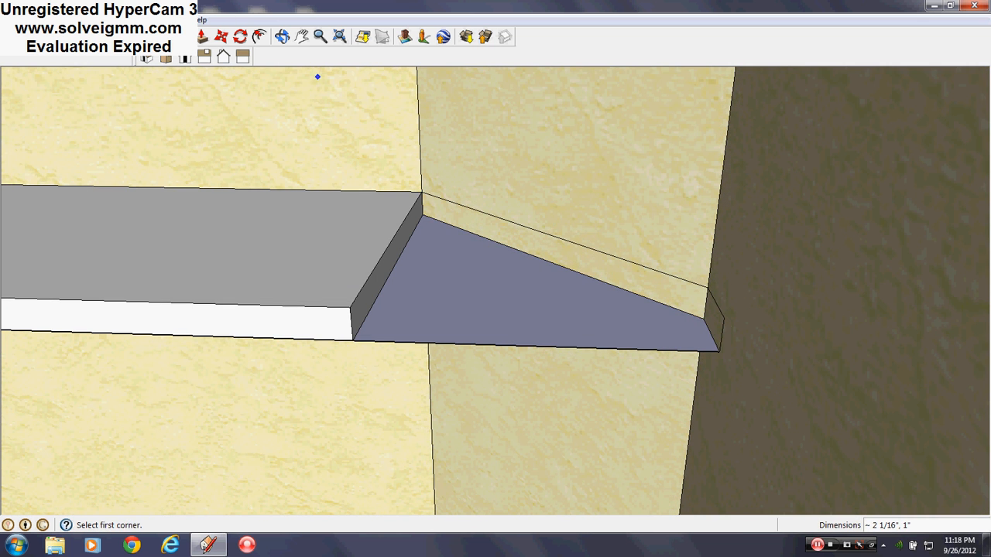
- Erase the corner edges dividing the extension's wall strips and the seam between its bottom face and the shelf
key(e)
scroll(646, 302, up, 3)
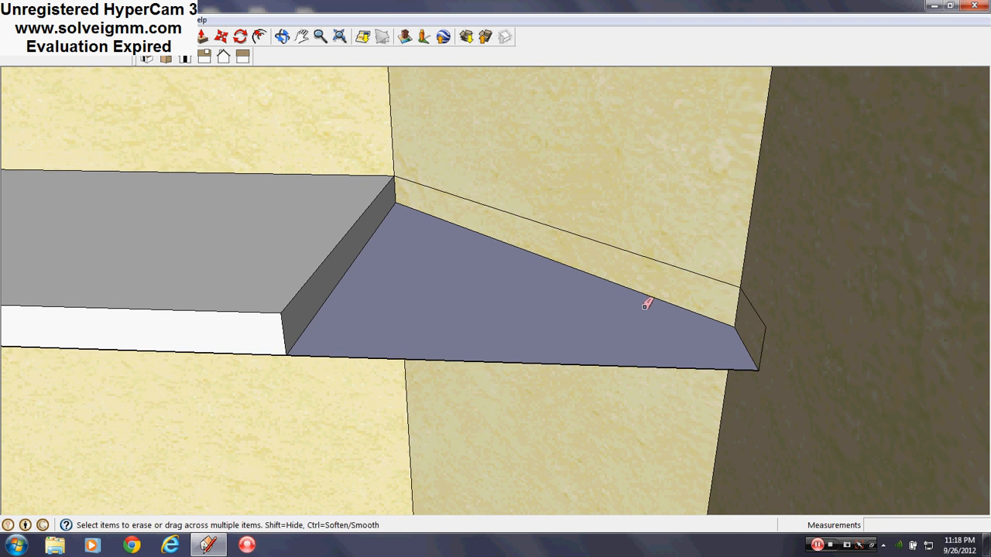
click(746, 305)
click(370, 188)
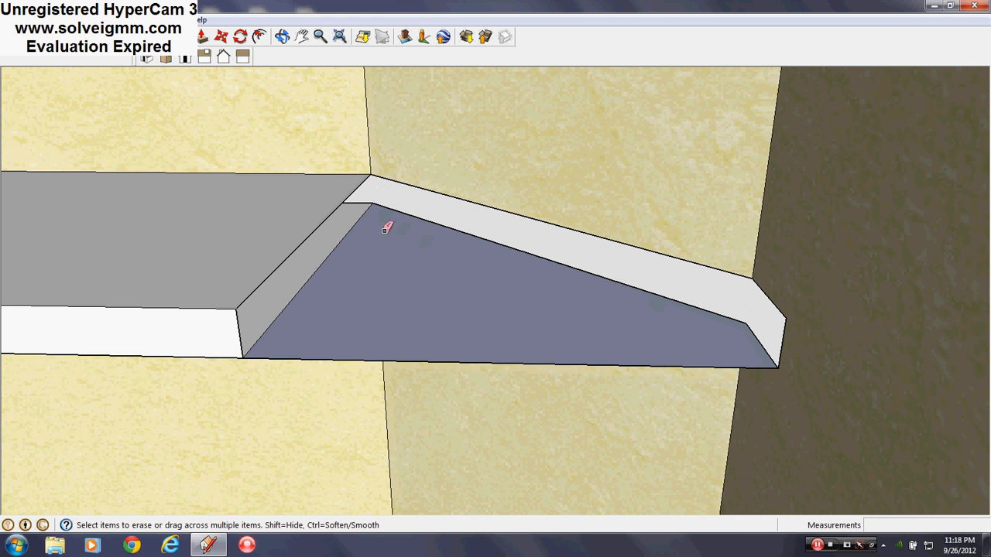
click(304, 280)
middle_drag(347, 317, 517, 112)
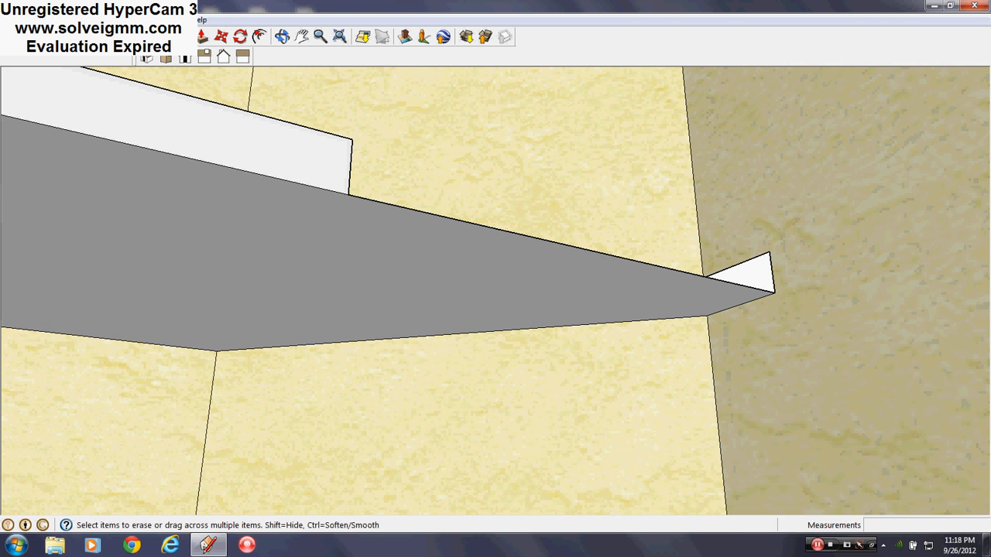
- Draw the missing upper front edge from the shelf corner to the side wall to close the extension
key(l)
click(352, 141)
click(770, 252)
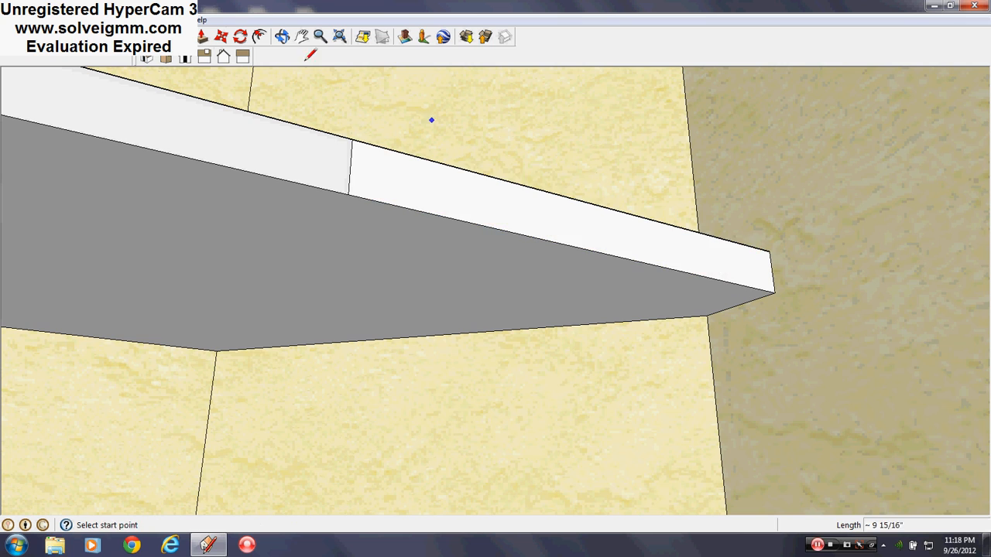
- Erase the leftover seams on the shelf's front and top faces so the extension merges with the shelf
key(e)
click(348, 162)
mouse_move(347, 163)
middle_down()
mouse_move(371, 221)
mouse_move(361, 328)
middle_up()
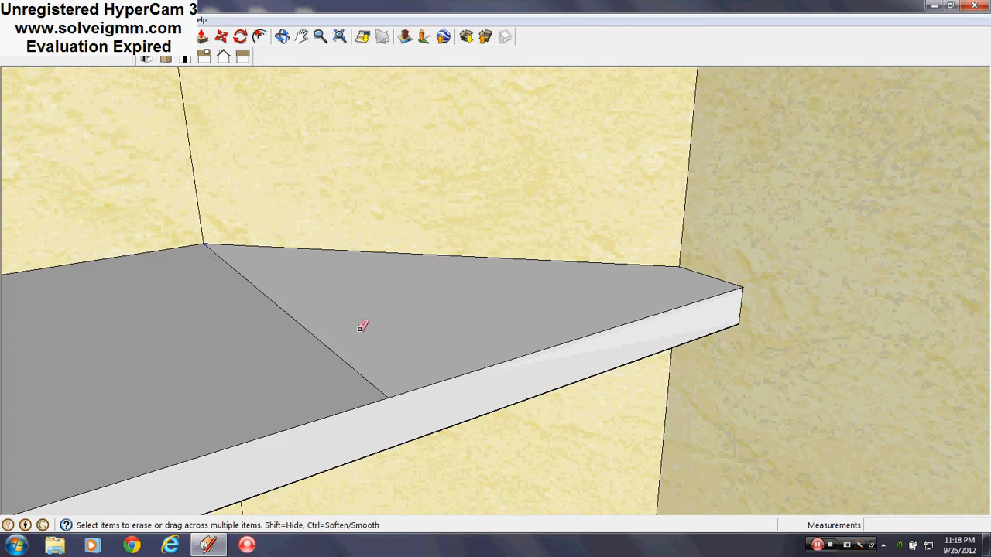
click(341, 360)
mouse_move(341, 359)
middle_down()
mouse_move(475, 289)
mouse_move(364, 250)
middle_up()
scroll(352, 259, down, 5)
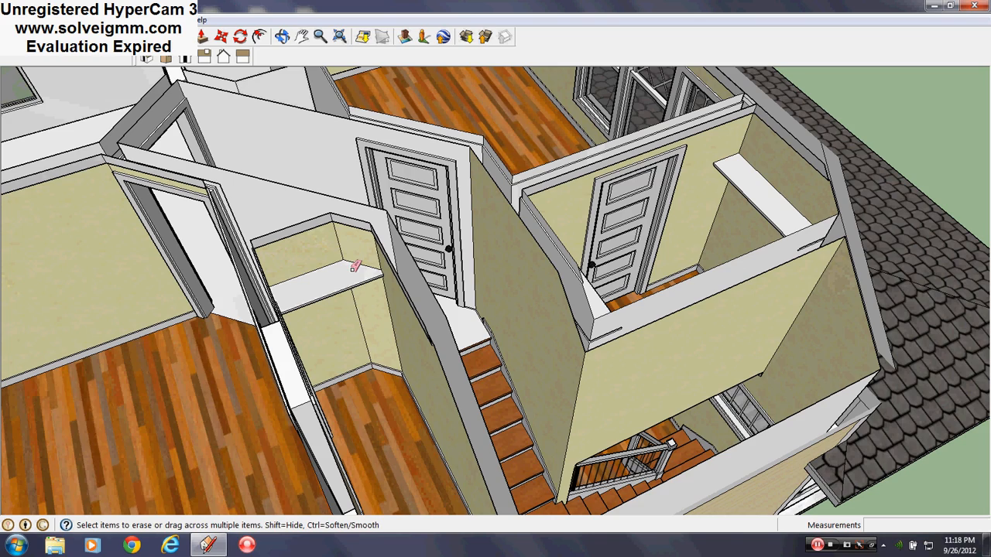
- Paint the underside of the closet shelf with the Wood_Board_Cork material
key(b)
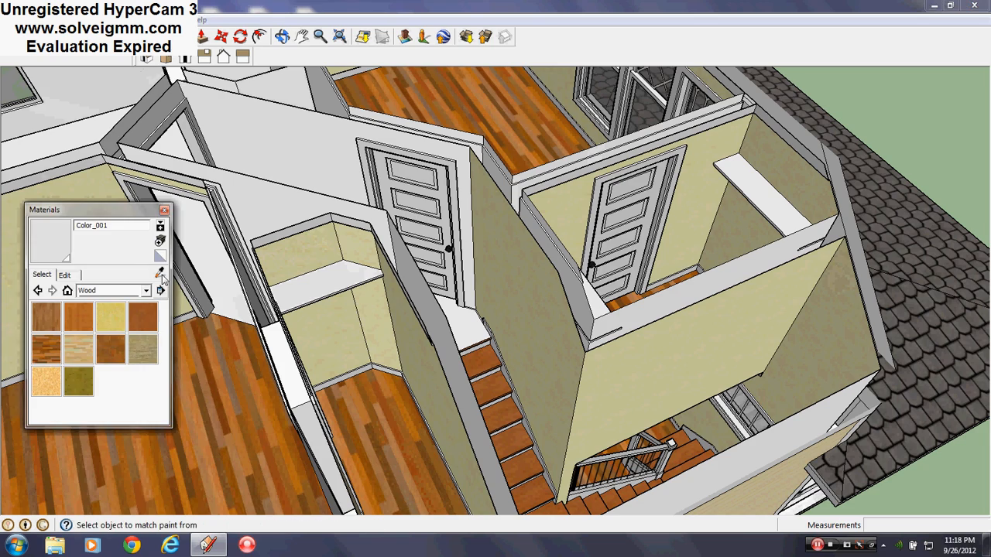
click(110, 315)
scroll(364, 217, up, 5)
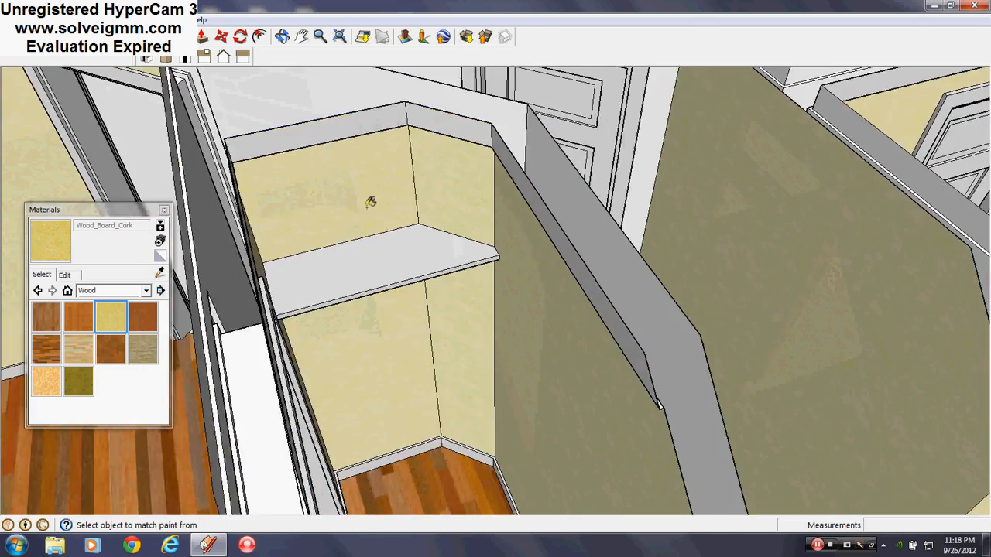
scroll(371, 202, up, 3)
mouse_move(405, 256)
middle_down()
mouse_move(421, 277)
mouse_move(429, 272)
middle_up()
click(450, 234)
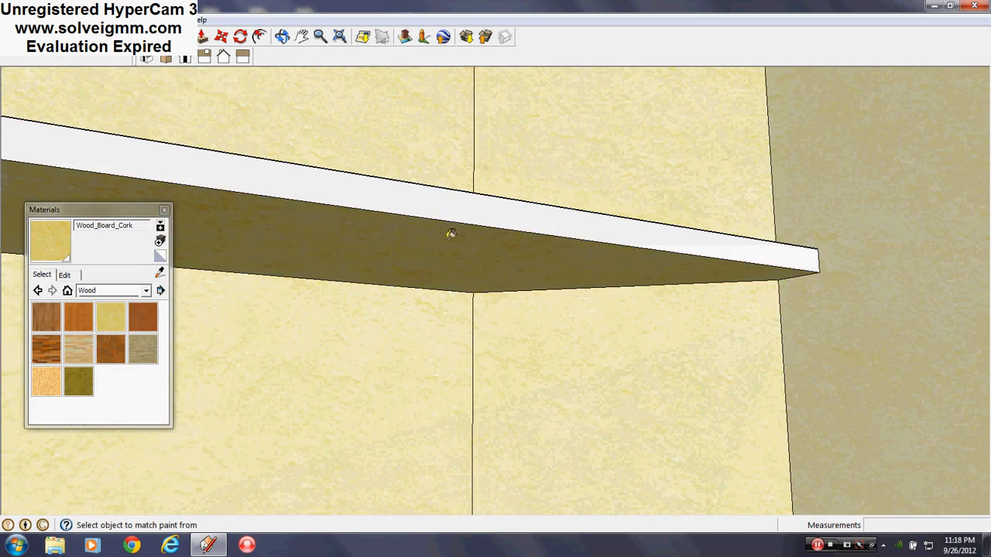
- Examine the shelf and the layout of the upper floor rooms from above
middle_drag(451, 233, 436, 317)
scroll(418, 137, down, 7)
middle_drag(411, 172, 741, 427)
scroll(546, 289, down, 2)
middle_drag(546, 289, 544, 404)
scroll(558, 344, up, 4)
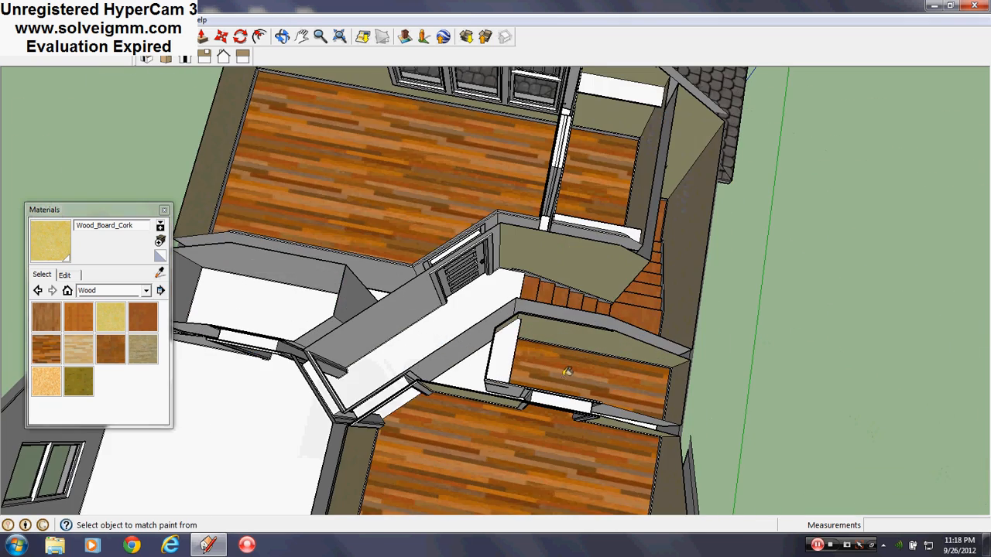
middle_drag(556, 356, 445, 185)
click(164, 210)
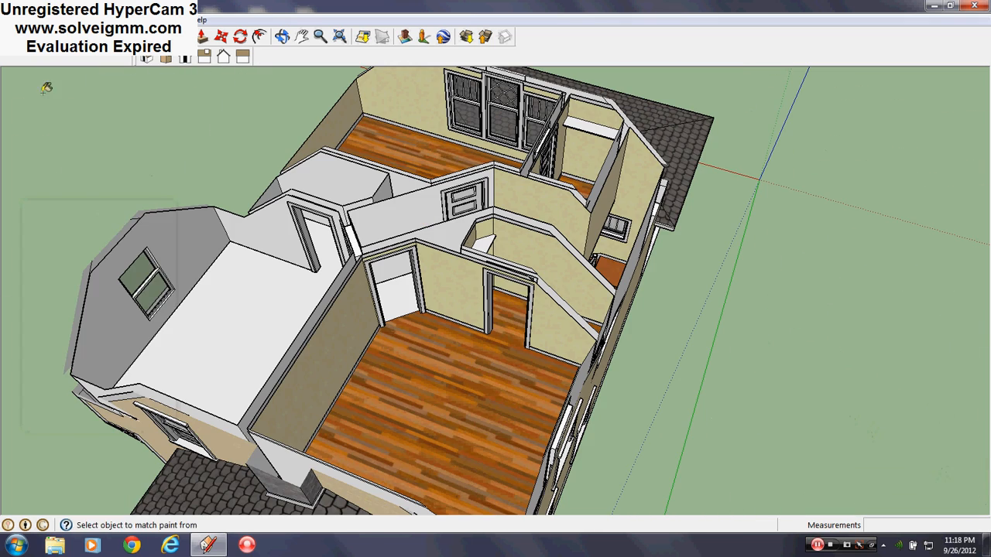
click(151, 20)
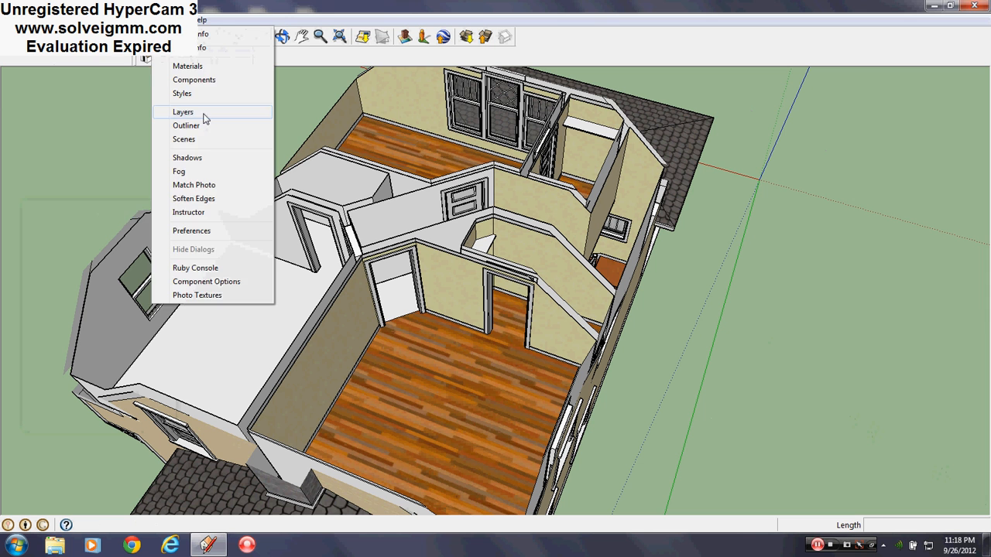
click(270, 113)
click(209, 70)
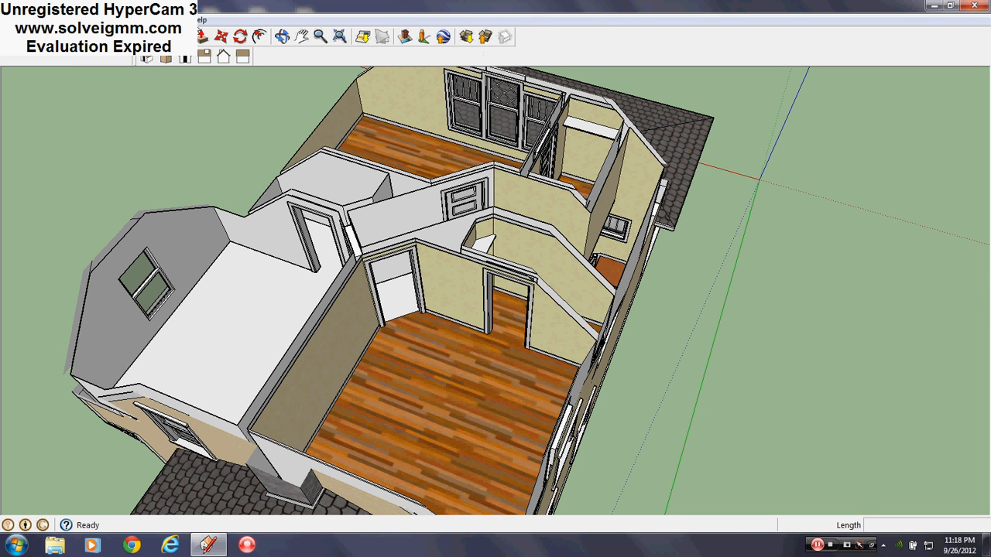
scroll(520, 209, up, 1)
middle_drag(520, 209, 121, 290)
scroll(509, 255, up, 2)
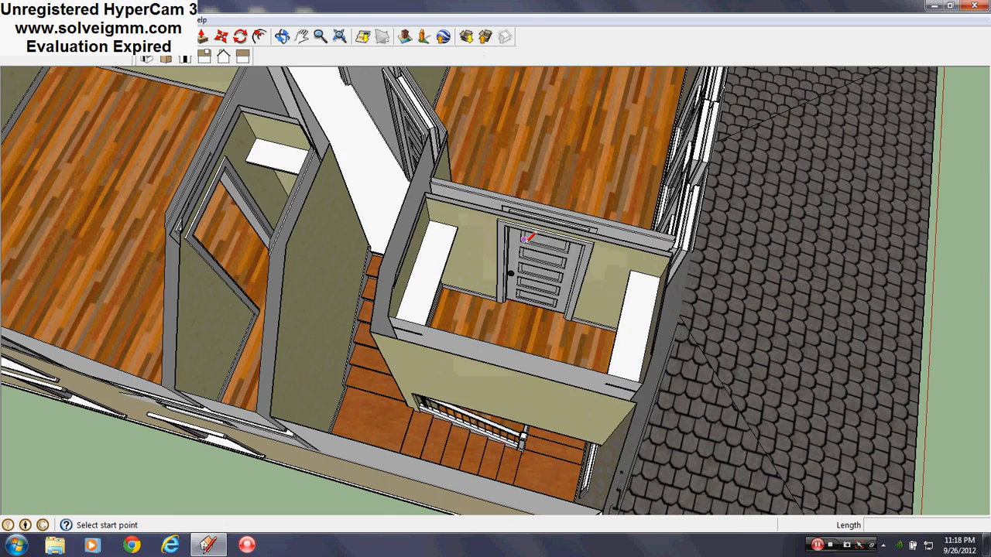
- Copy the panelled door from the hallway into the empty doorway in the corner of the wood-floored bedroom
middle_drag(462, 247, 807, 246)
key(space)
click(379, 219)
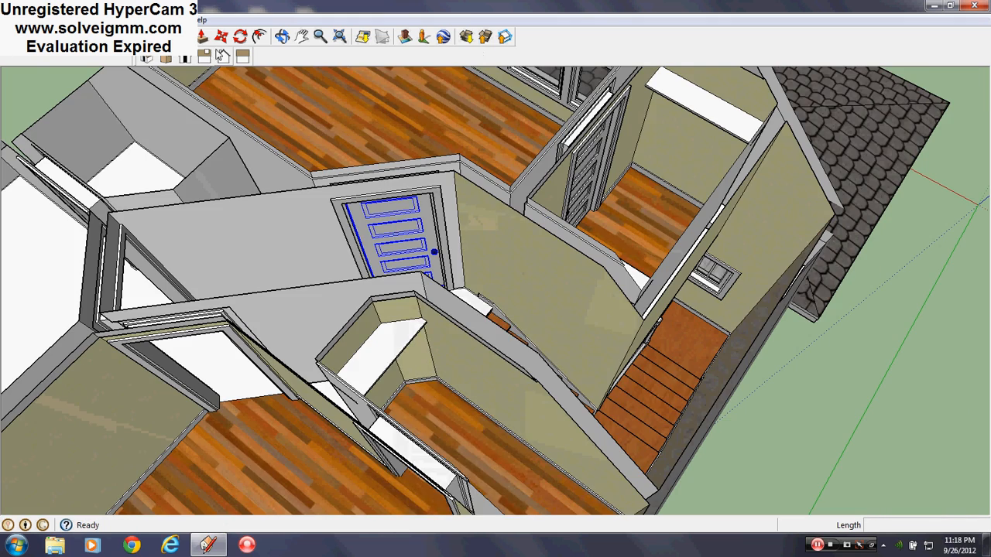
click(222, 36)
scroll(315, 190, up, 3)
middle_drag(345, 137, 701, 164)
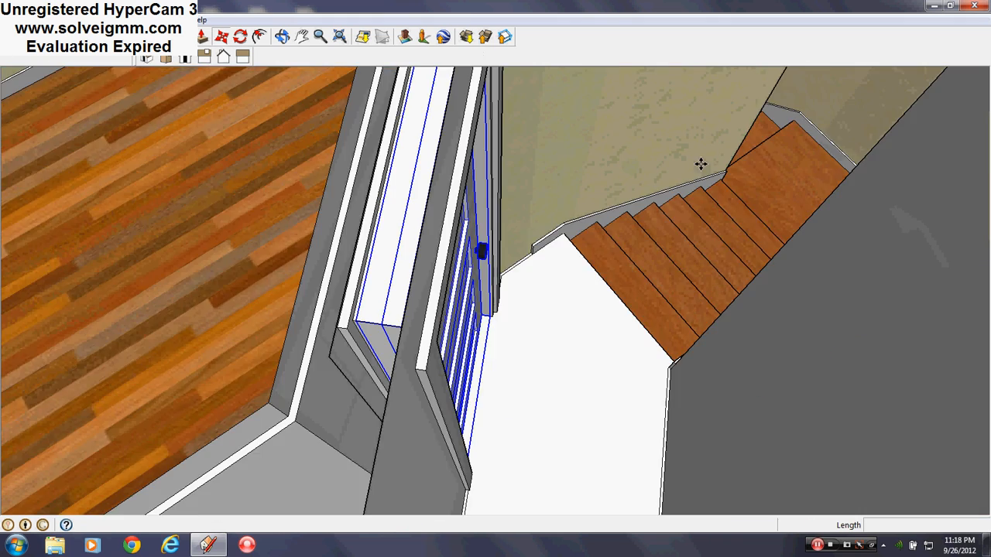
scroll(366, 317, up, 2)
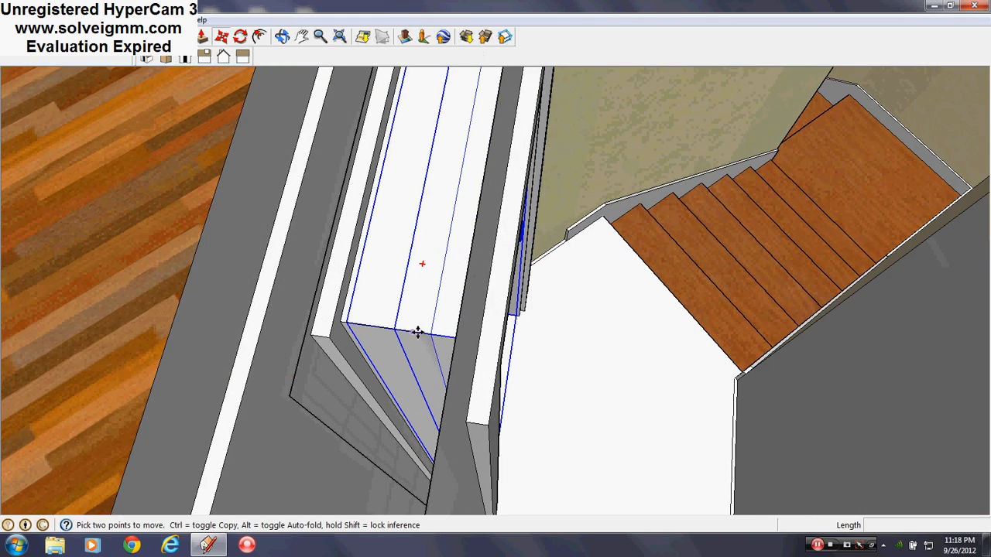
mouse_move(310, 289)
middle_down()
mouse_move(469, 413)
mouse_move(413, 239)
middle_up()
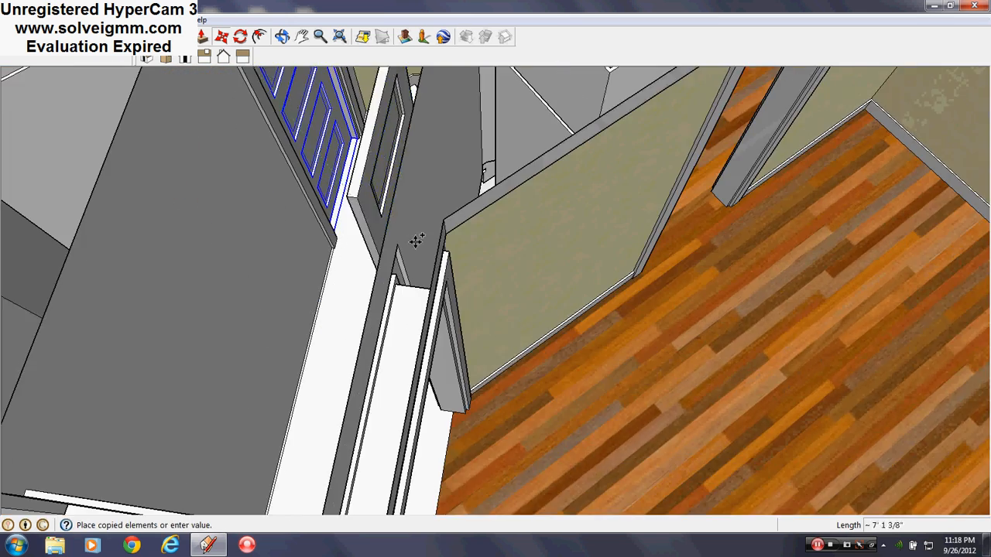
scroll(511, 246, up, 2)
scroll(483, 258, up, 1)
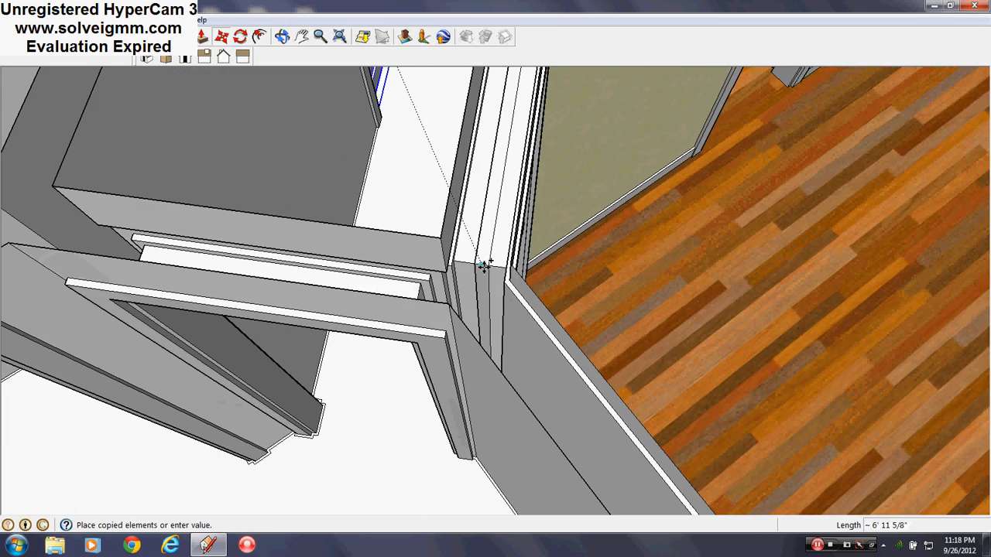
middle_drag(481, 266, 462, 214)
- Place another copy of the door 3' 7 1/2" beside the corner doorway and rotate it 45 degrees
scroll(457, 294, down, 3)
mouse_move(458, 294)
middle_down()
mouse_move(493, 281)
mouse_move(415, 287)
middle_up()
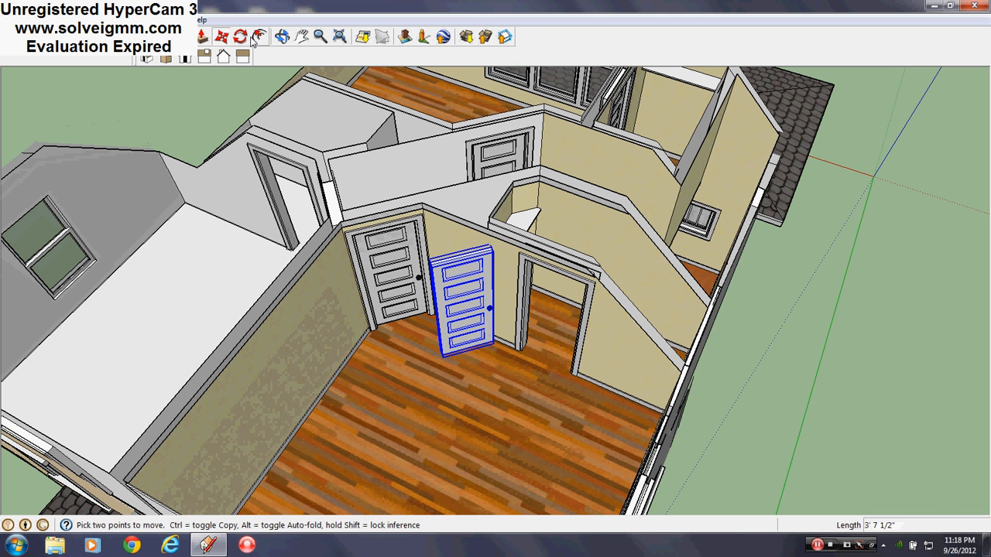
scroll(433, 350, up, 3)
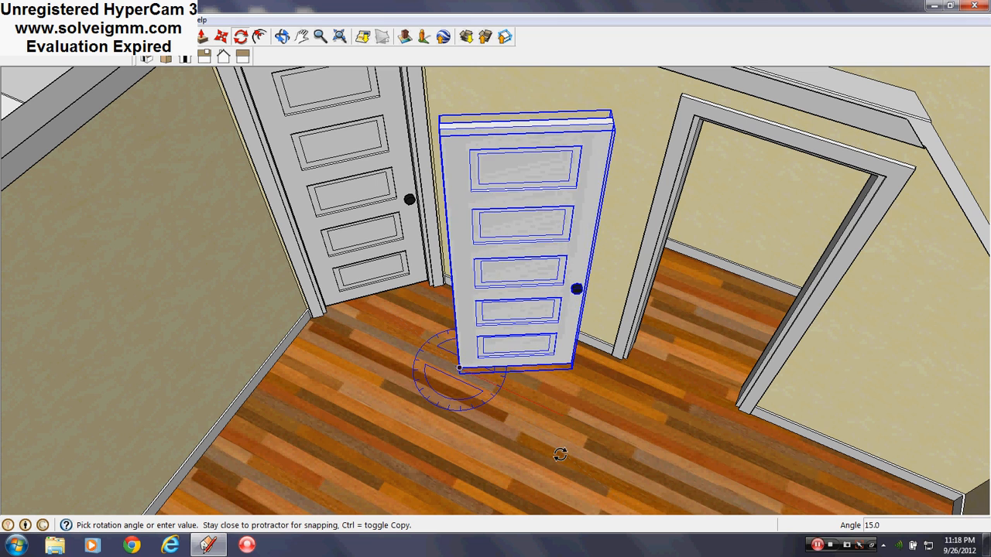
key(Return)
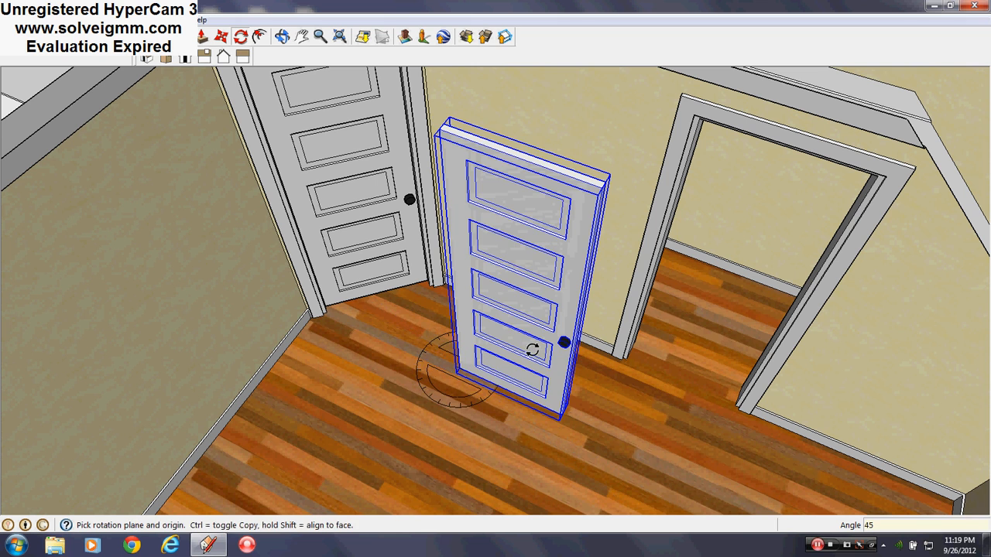
- Move the rotated door by its upper edge into the bedroom's closet doorway so it fits the frame
middle_drag(620, 213, 590, 134)
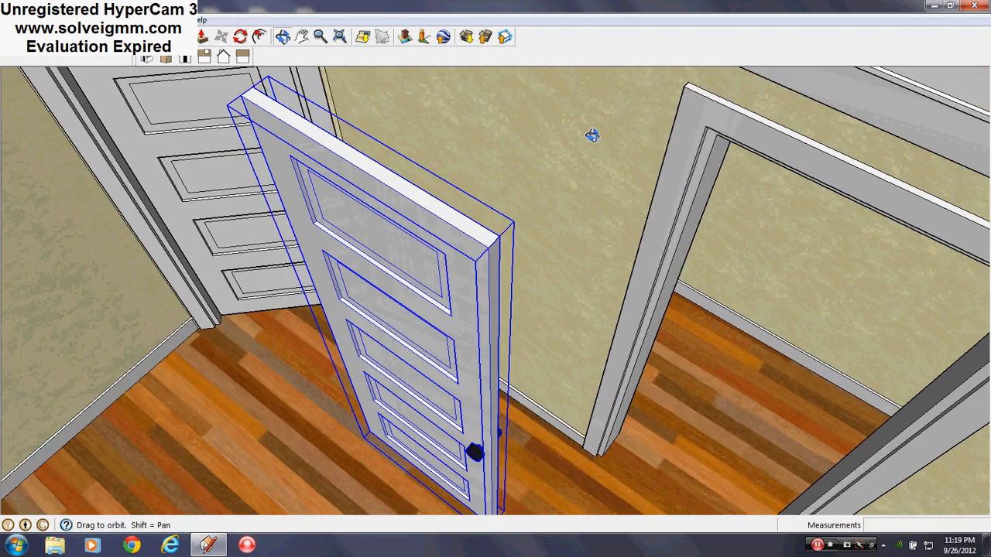
scroll(444, 227, up, 5)
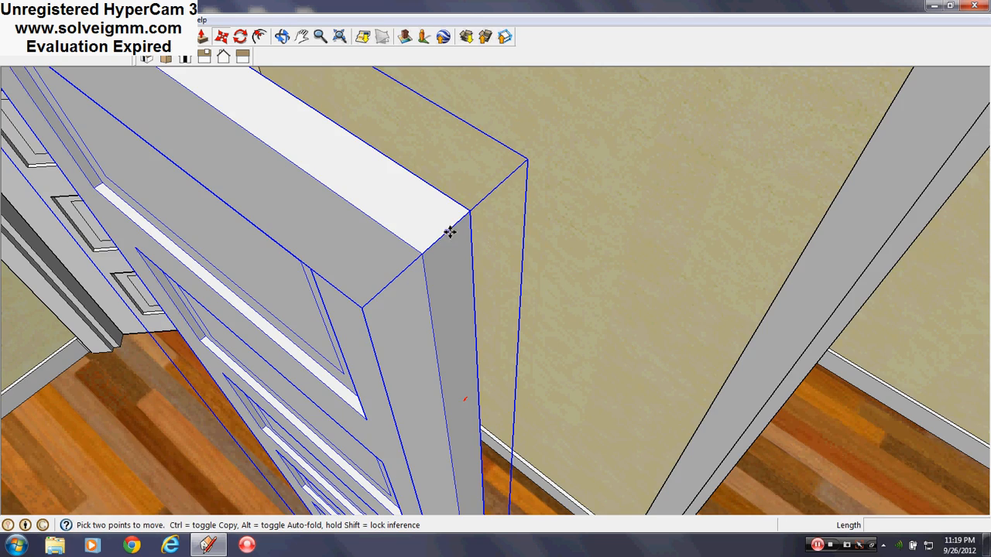
scroll(448, 232, down, 3)
middle_drag(338, 206, 286, 283)
click(284, 283)
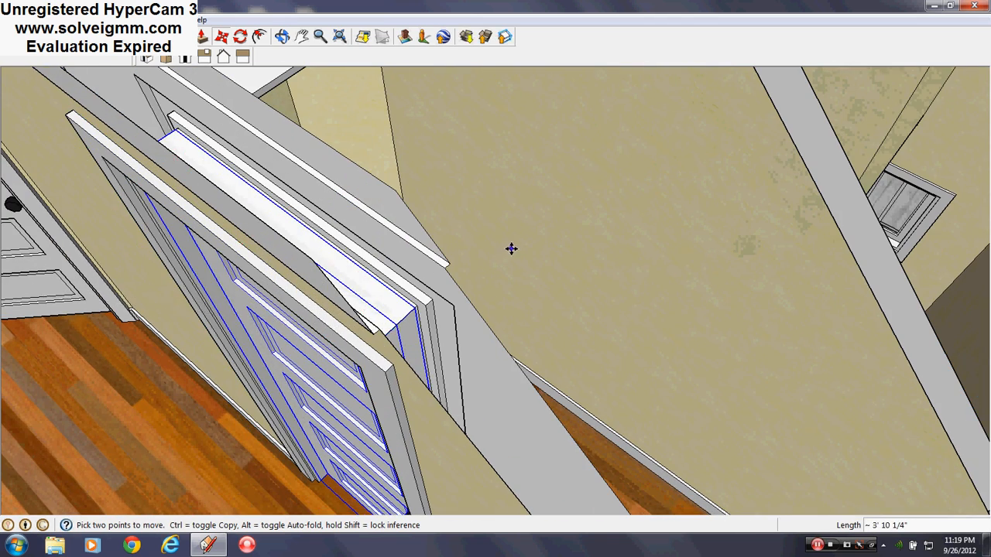
- Clear the selection and examine the new doors and the unpainted room's empty doorways from several sides
scroll(511, 249, down, 5)
middle_drag(493, 259, 828, 398)
scroll(641, 177, down, 3)
key(ctrl+t)
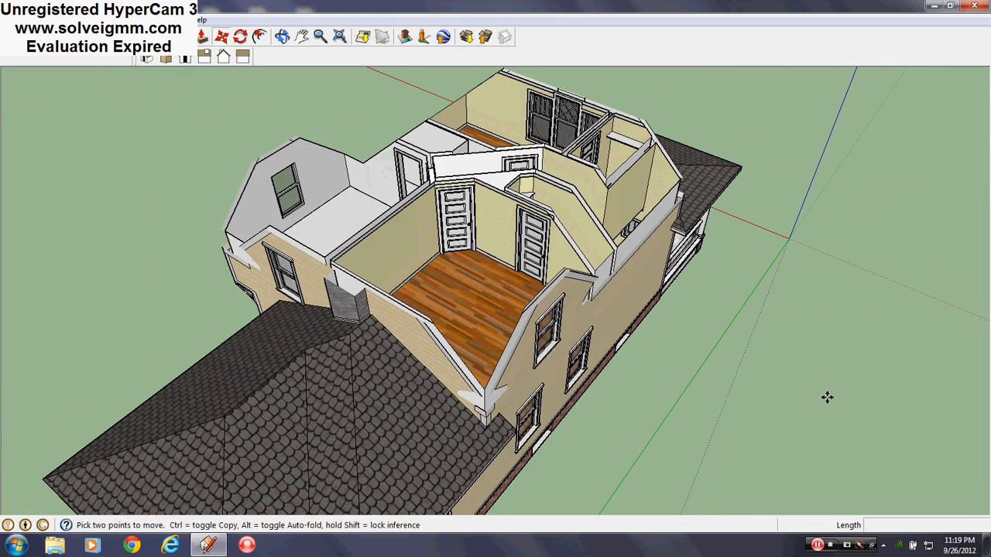
middle_drag(465, 333, 758, 364)
scroll(482, 343, up, 3)
scroll(290, 348, down, 3)
scroll(759, 364, up, 3)
scroll(457, 287, down, 3)
mouse_move(595, 314)
middle_down()
mouse_move(457, 287)
mouse_move(655, 369)
middle_up()
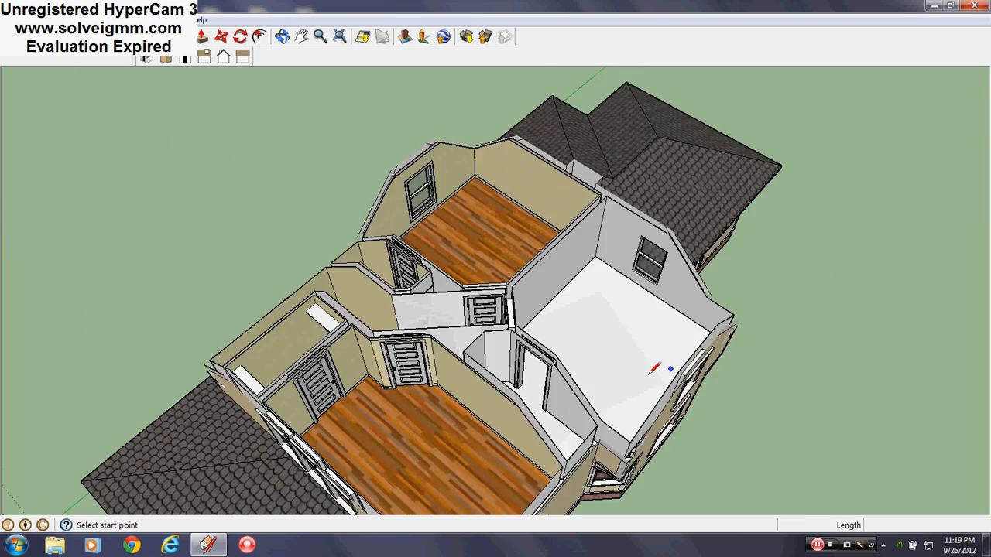
scroll(655, 370, down, 1)
scroll(484, 306, up, 3)
mouse_move(484, 306)
middle_down()
mouse_move(445, 290)
mouse_move(521, 204)
mouse_move(495, 209)
mouse_move(619, 221)
mouse_move(197, 317)
middle_up()
scroll(444, 289, down, 3)
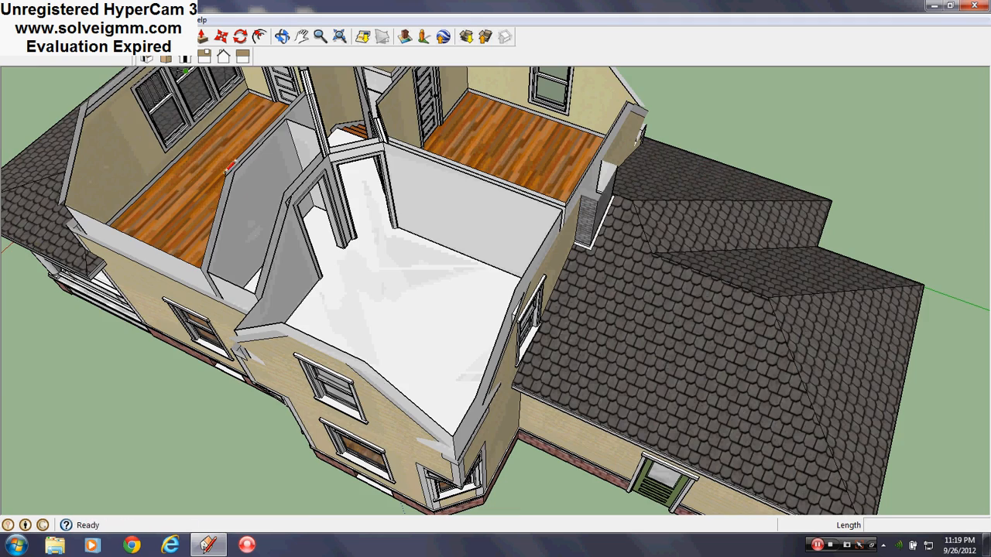
mouse_move(227, 171)
middle_down()
mouse_move(364, 336)
mouse_move(353, 129)
mouse_move(588, 232)
middle_up()
mouse_move(588, 232)
middle_down()
mouse_move(785, 332)
mouse_move(655, 206)
mouse_move(626, 206)
mouse_move(629, 267)
mouse_move(308, 359)
mouse_move(348, 332)
mouse_move(347, 272)
middle_up()
scroll(655, 206, up, 4)
click(166, 20)
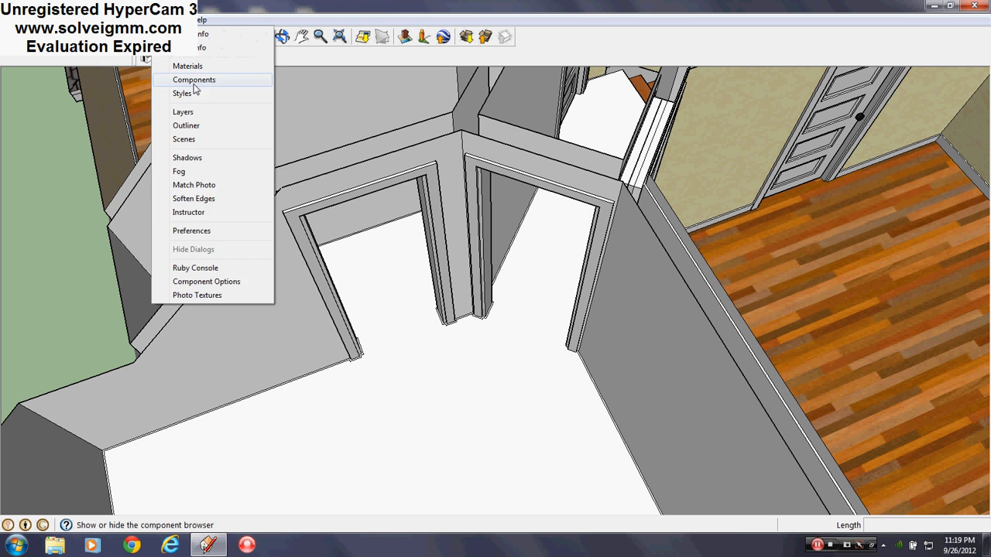
click(190, 78)
click(138, 40)
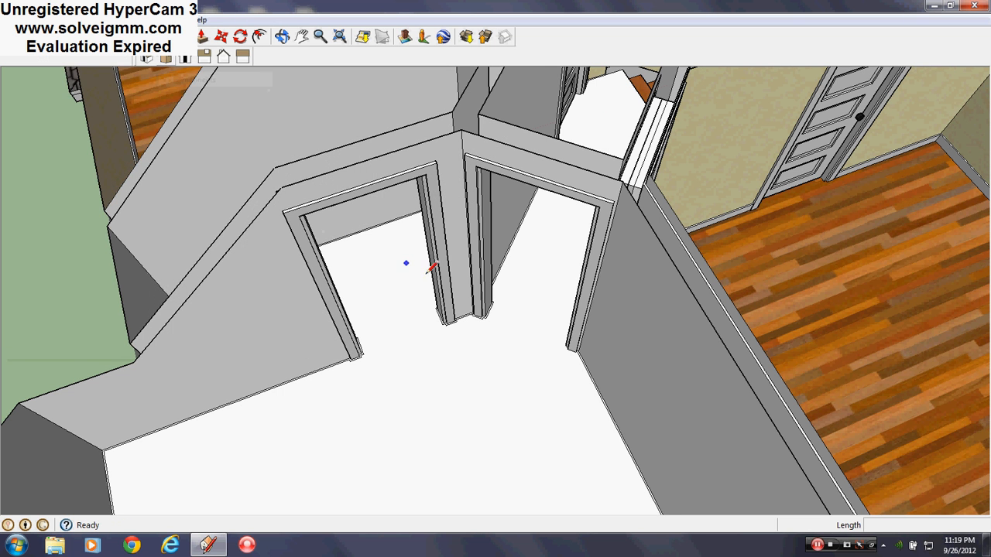
- Extend the baseboard outline to the door trim at both ends of the short wall between the two doorways
scroll(464, 300, up, 1)
scroll(551, 329, up, 5)
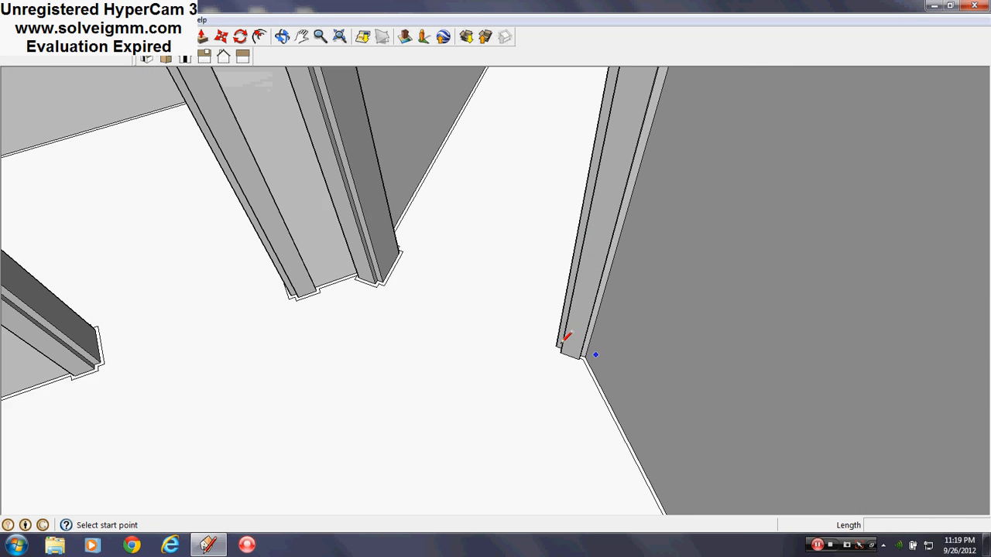
mouse_move(565, 338)
middle_down()
mouse_move(415, 253)
mouse_move(477, 336)
middle_up()
scroll(658, 297, down, 1)
middle_drag(660, 294, 154, 348)
shift+middle_drag(418, 205, 470, 329)
scroll(415, 230, up, 2)
mouse_move(426, 230)
middle_down()
mouse_move(452, 201)
mouse_move(457, 280)
mouse_move(769, 235)
mouse_move(491, 289)
mouse_move(500, 300)
mouse_move(495, 443)
middle_up()
scroll(442, 287, down, 3)
scroll(495, 442, up, 3)
scroll(621, 380, up, 2)
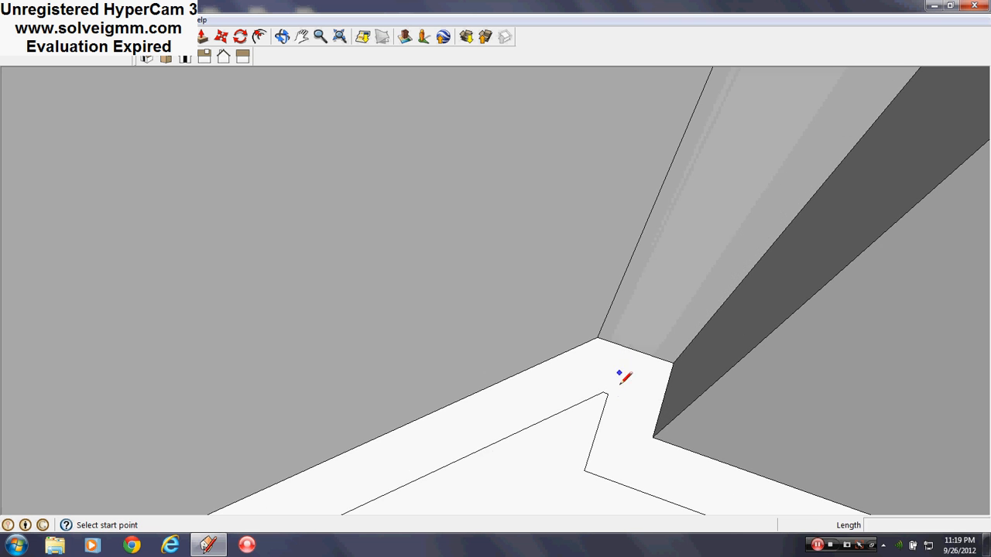
click(659, 411)
middle_drag(659, 411, 320, 383)
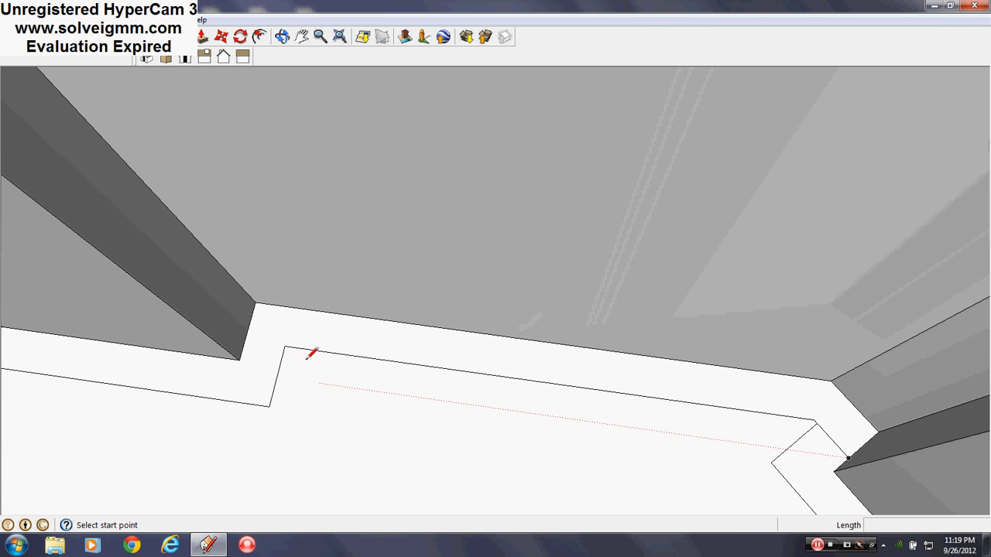
click(245, 341)
mouse_move(244, 341)
middle_down()
mouse_move(615, 291)
mouse_move(676, 309)
mouse_move(322, 336)
mouse_move(499, 275)
middle_up()
scroll(531, 266, up, 4)
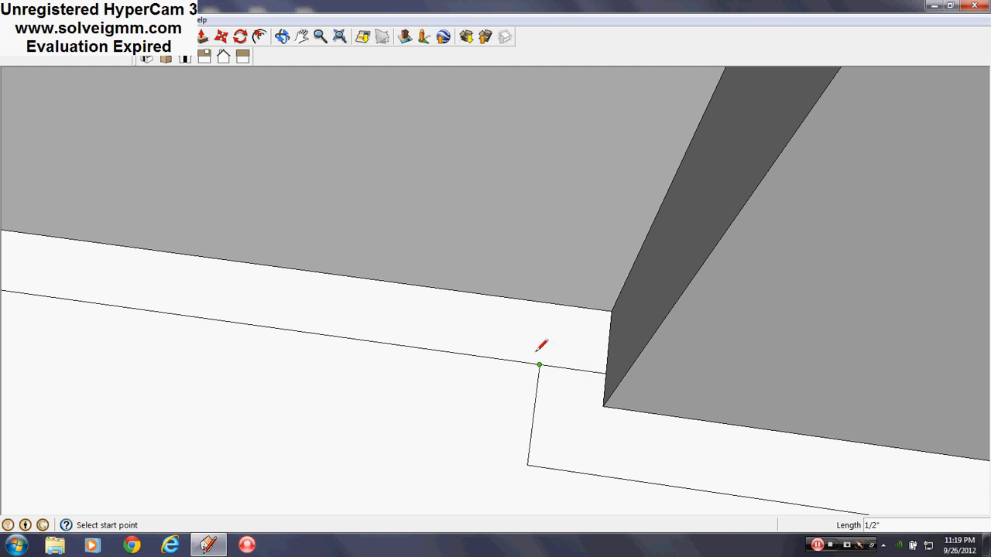
- Close the baseboard outline against the next doorway trim with a 1/2" line and erase the leftover outline edge beside it
scroll(393, 208, down, 5)
middle_drag(831, 287, 244, 240)
middle_drag(647, 403, 287, 186)
middle_drag(645, 153, 375, 400)
scroll(503, 410, up, 2)
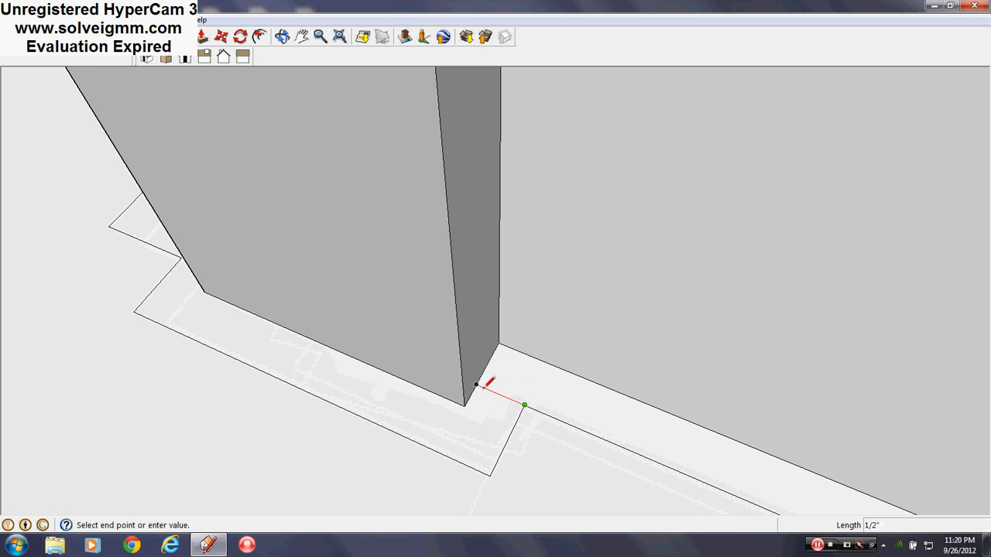
right_click(508, 438)
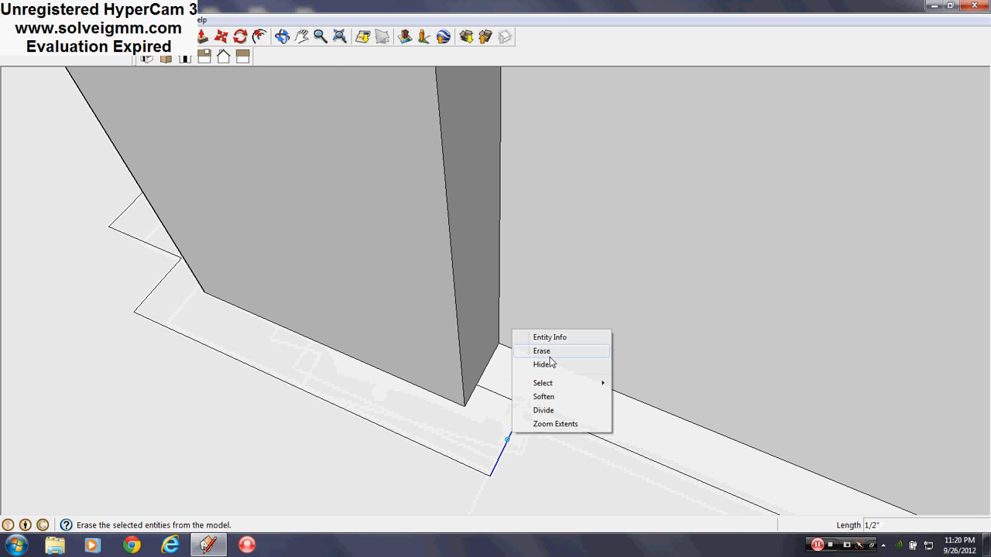
middle_drag(554, 352, 466, 419)
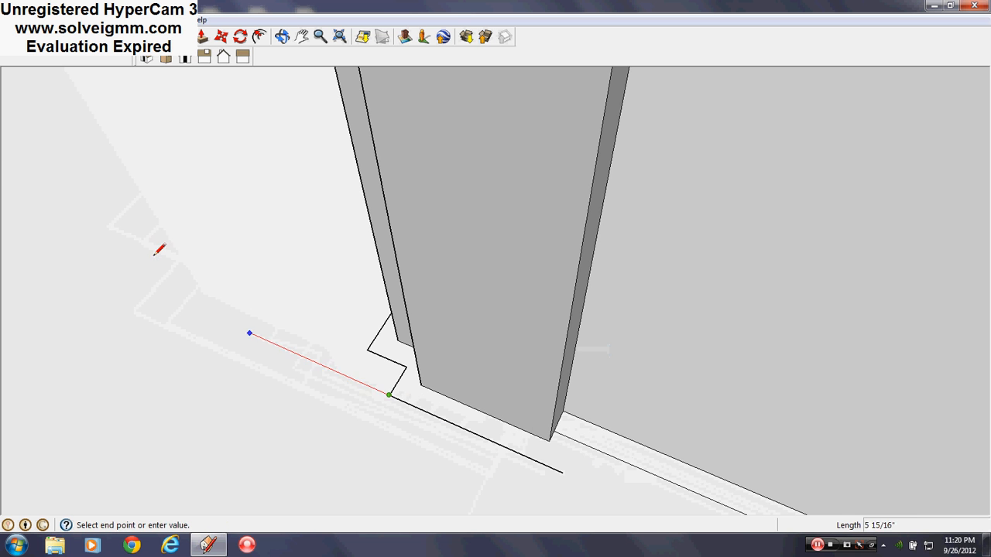
- Draw a 2' 7" line across the doorway and separate the opposite trim's outline from the baseboard with a 1/2" line
shift+middle_drag(154, 255, 581, 416)
shift+middle_drag(240, 267, 577, 445)
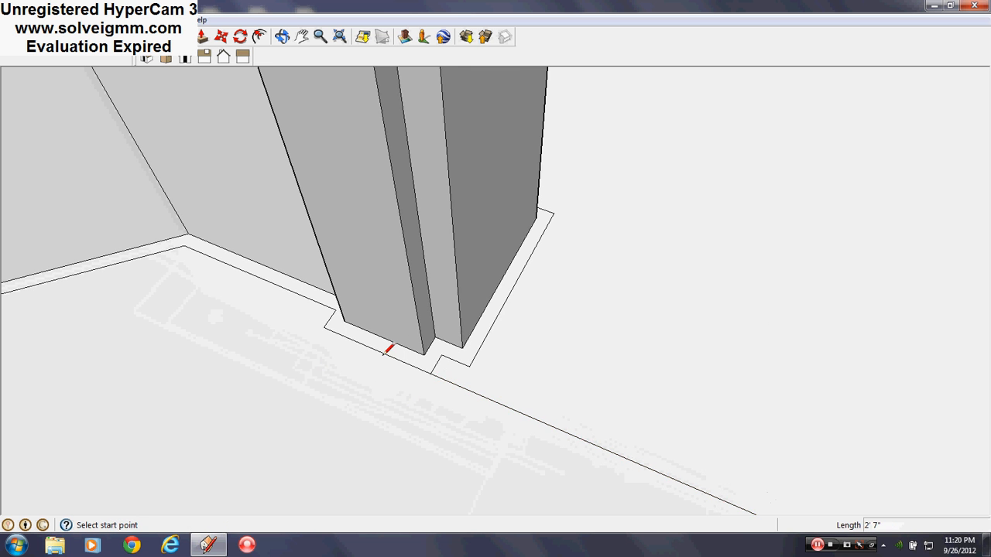
scroll(310, 298, up, 4)
middle_drag(396, 299, 533, 310)
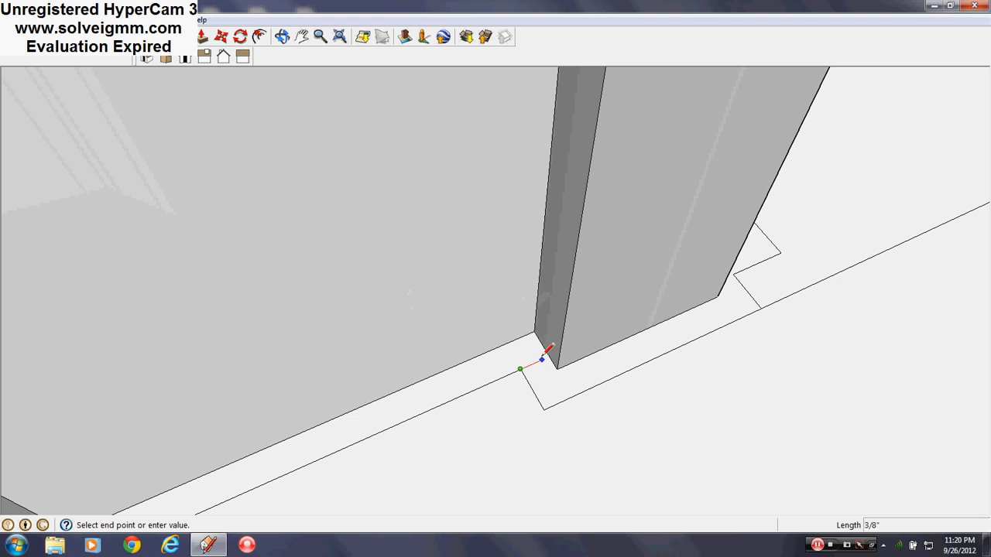
right_click(531, 388)
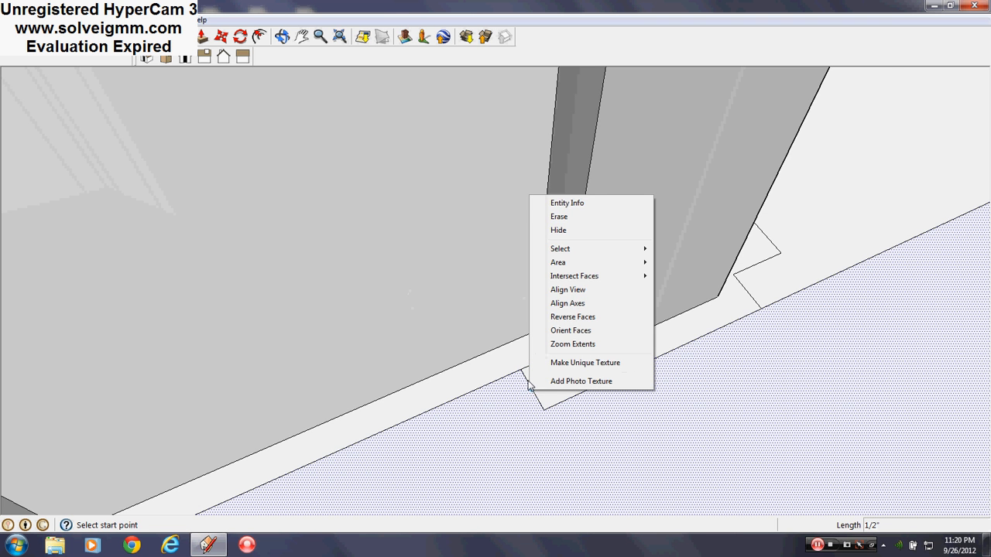
right_click(526, 379)
- Join the detached floor outlines of the two door trims with a 2' 7" line across the doorway
mouse_move(551, 384)
middle_down()
mouse_move(393, 360)
mouse_move(547, 368)
middle_up()
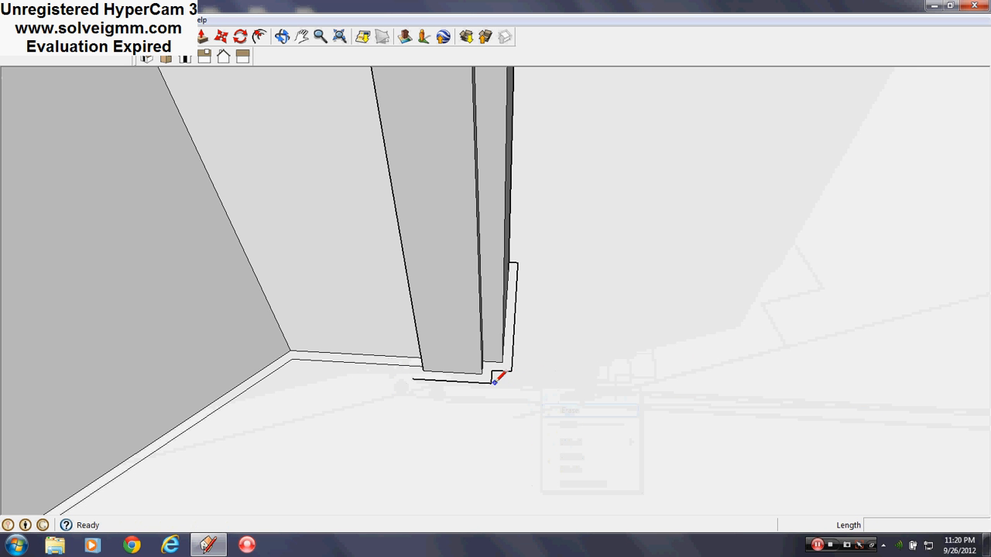
middle_drag(728, 399, 824, 437)
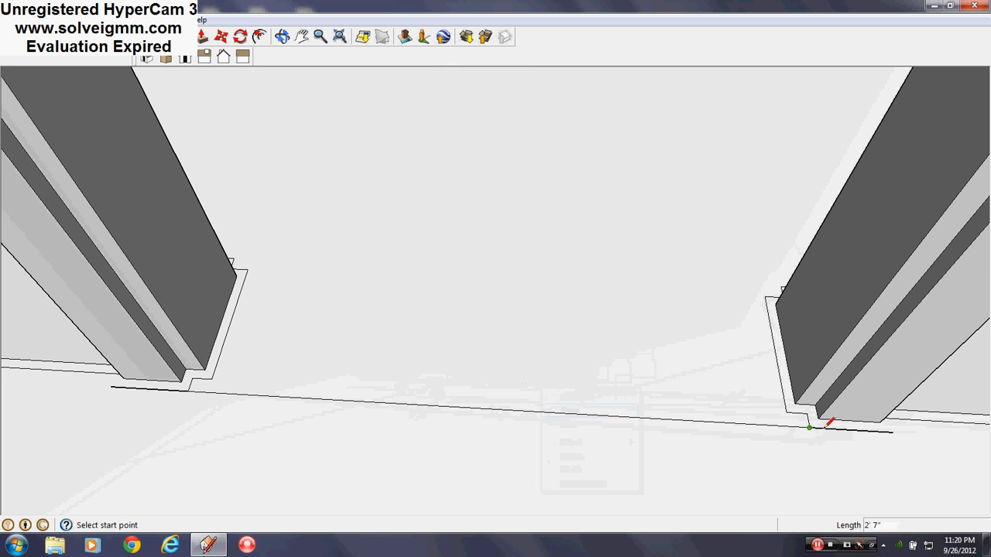
middle_drag(907, 421, 740, 360)
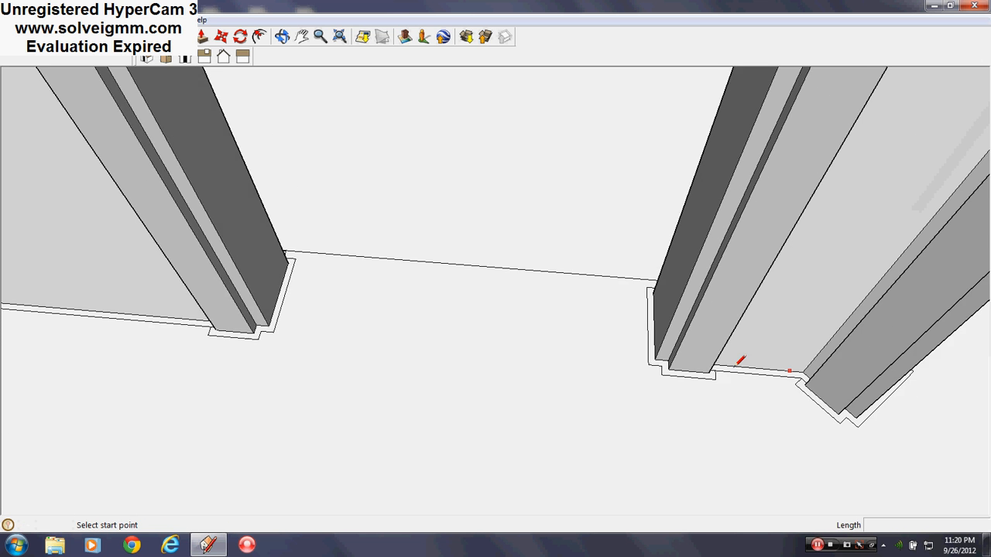
- Erase the outline edge beside the trim, then select all connected outline edges around the doorway and delete them
scroll(740, 360, up, 2)
right_click(683, 380)
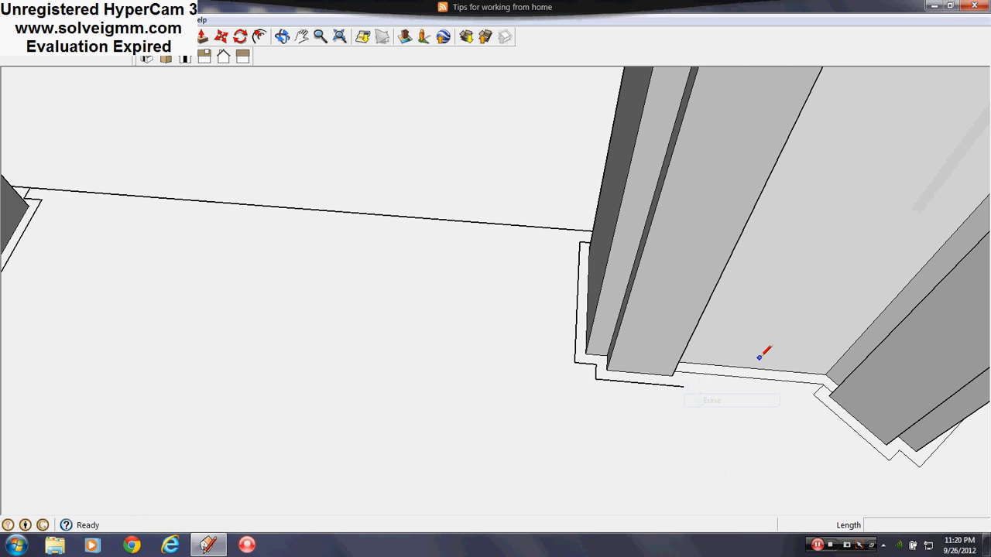
scroll(728, 359, down, 2)
scroll(299, 347, up, 3)
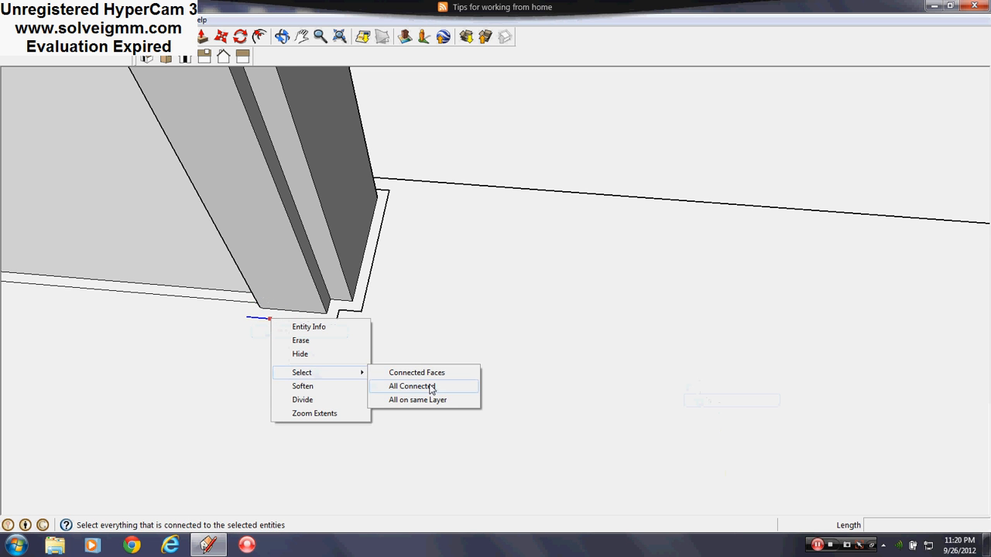
scroll(378, 378, down, 3)
key(Delete)
- Draw a short line extending the baseboard outline from the wall corner to the second doorway's trim
scroll(464, 369, up, 5)
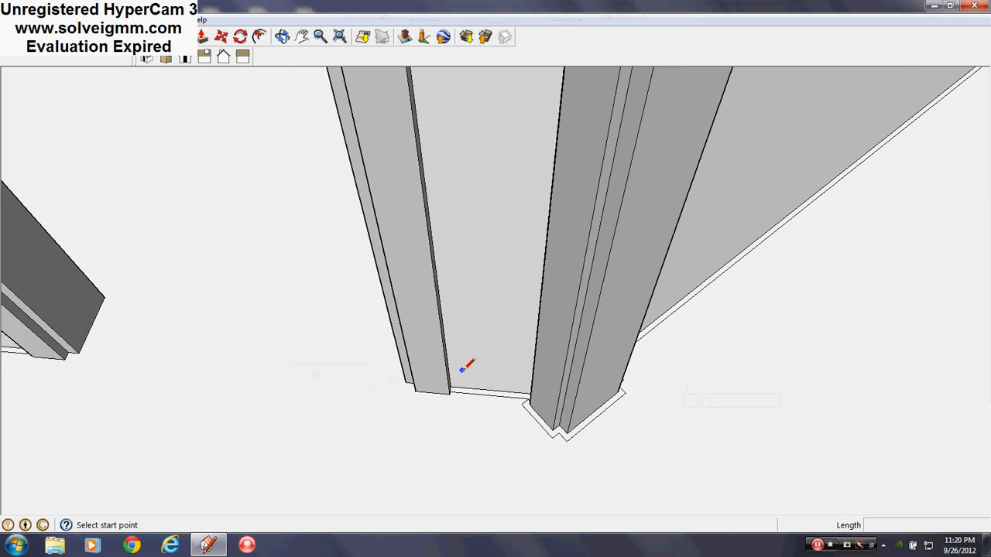
mouse_move(596, 382)
middle_down()
mouse_move(500, 413)
mouse_move(570, 399)
middle_up()
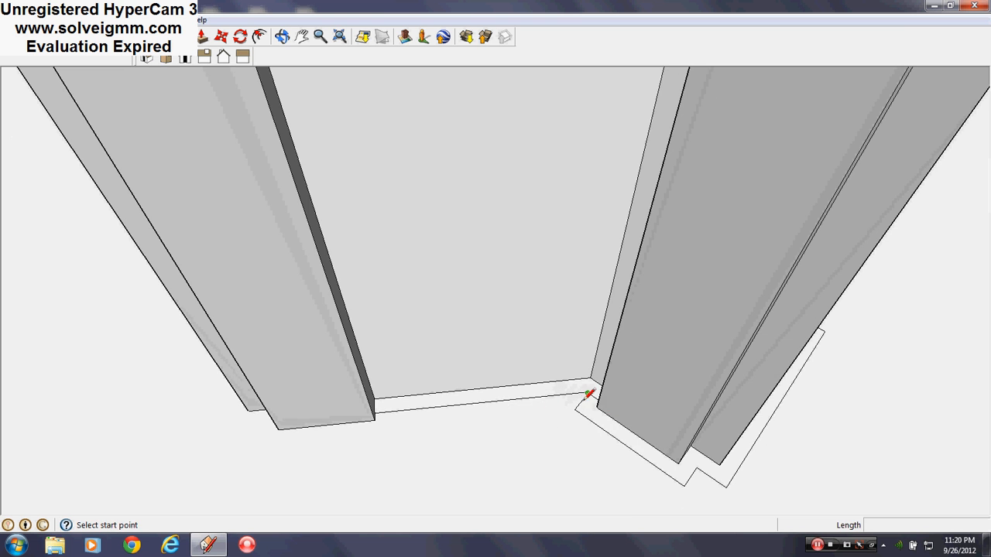
click(616, 423)
middle_drag(617, 421, 361, 341)
- Select all connected edges of the leftover floor outline around the second doorway's trim and delete them
scroll(663, 426, up, 2)
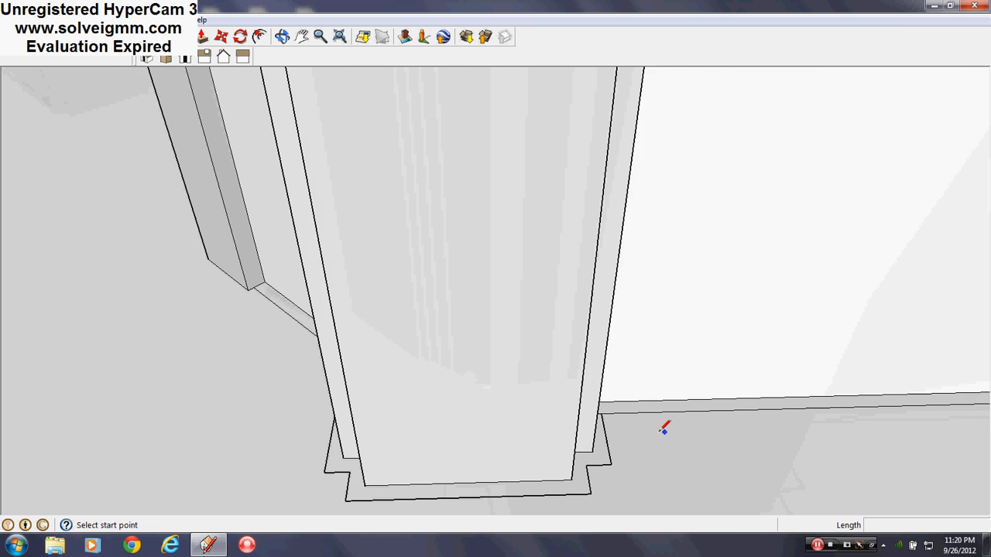
middle_drag(664, 426, 532, 444)
right_click(528, 455)
click(556, 374)
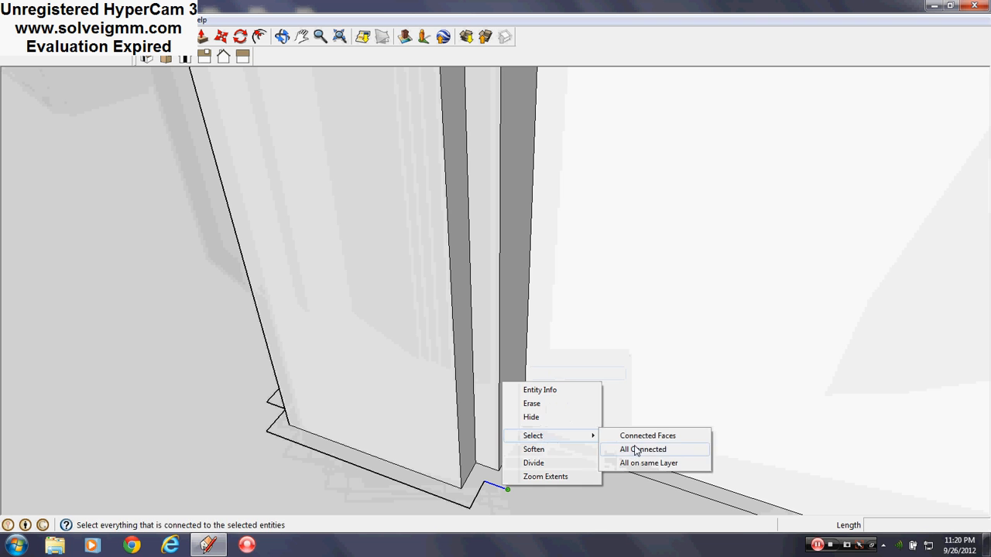
click(636, 449)
middle_drag(461, 429, 679, 394)
scroll(651, 385, down, 3)
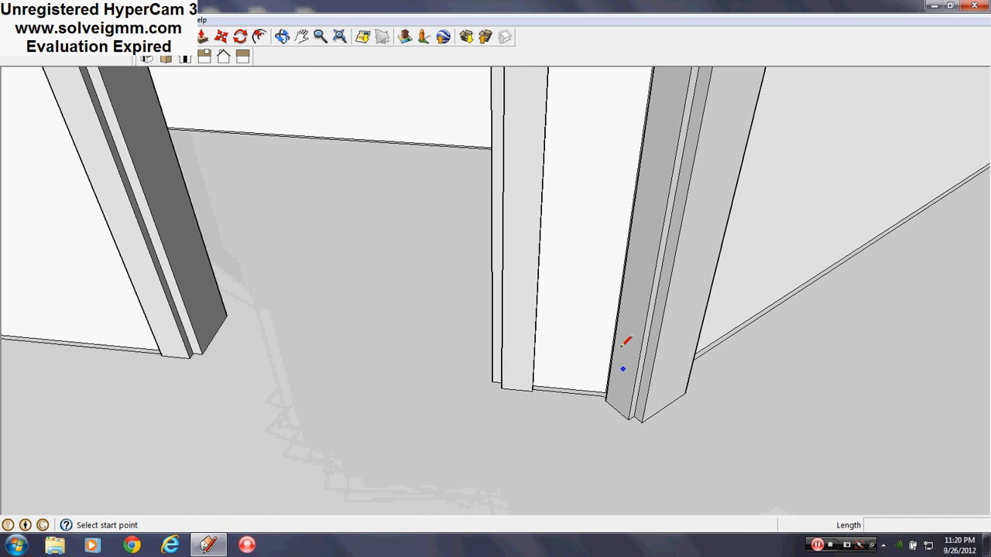
- Push/Pull the narrow baseboard strip between the two adjacent door trims up 4"
middle_drag(621, 347, 531, 449)
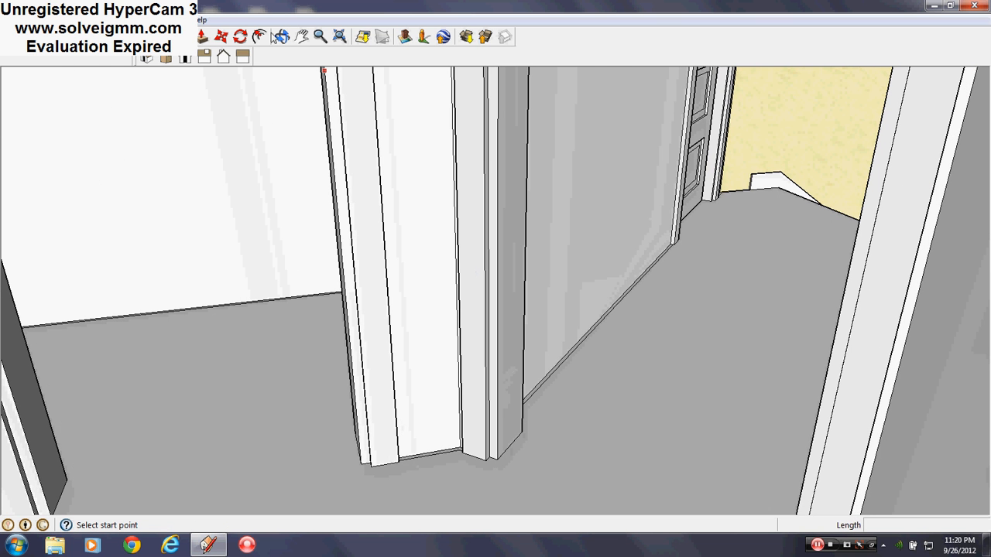
click(202, 36)
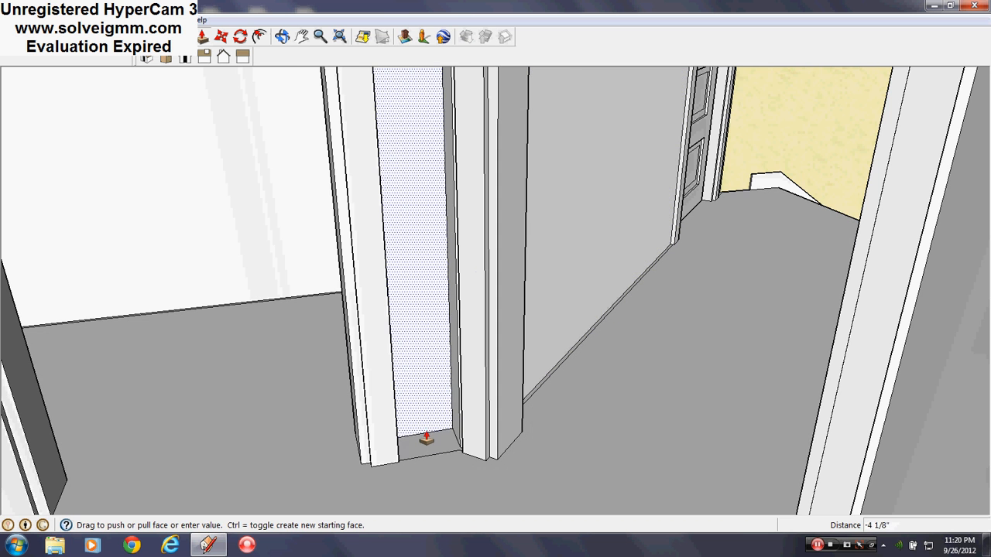
click(426, 439)
scroll(421, 457, up, 3)
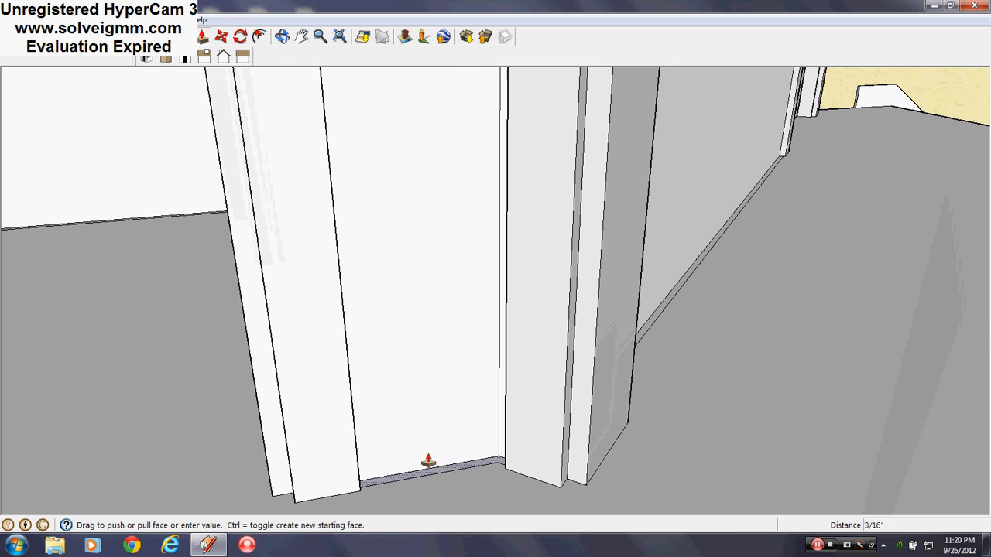
scroll(402, 379, down, 2)
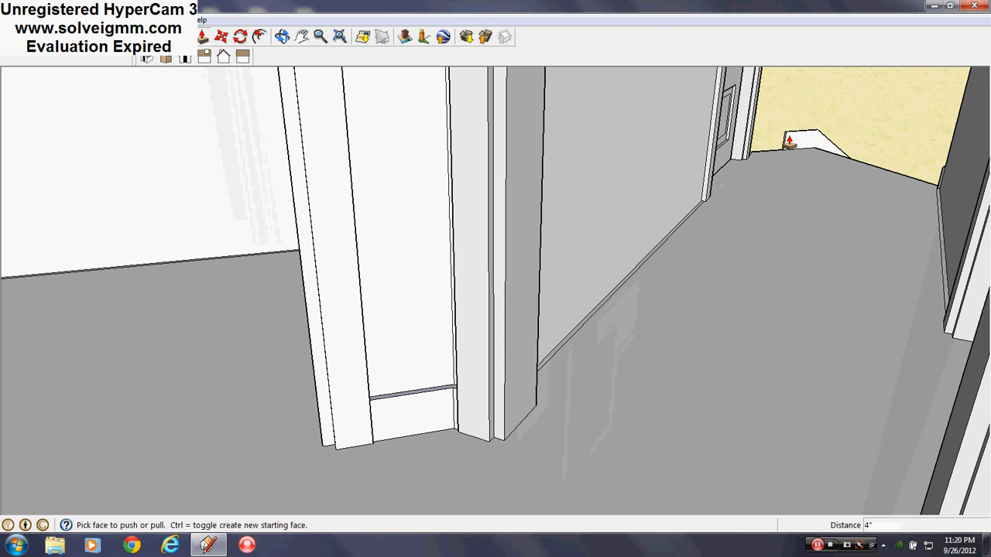
- Raise the long baseboard strip along the wall ending at the neighbouring doorway's trim by the same 4"
scroll(789, 142, down, 5)
scroll(404, 270, up, 2)
scroll(586, 202, up, 3)
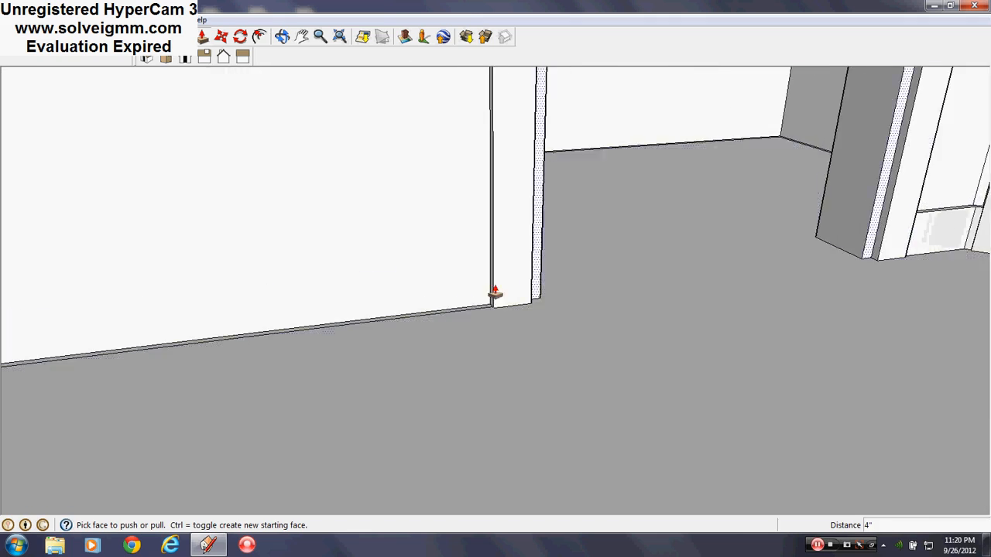
scroll(494, 293, up, 3)
double_click(489, 352)
scroll(234, 317, down, 5)
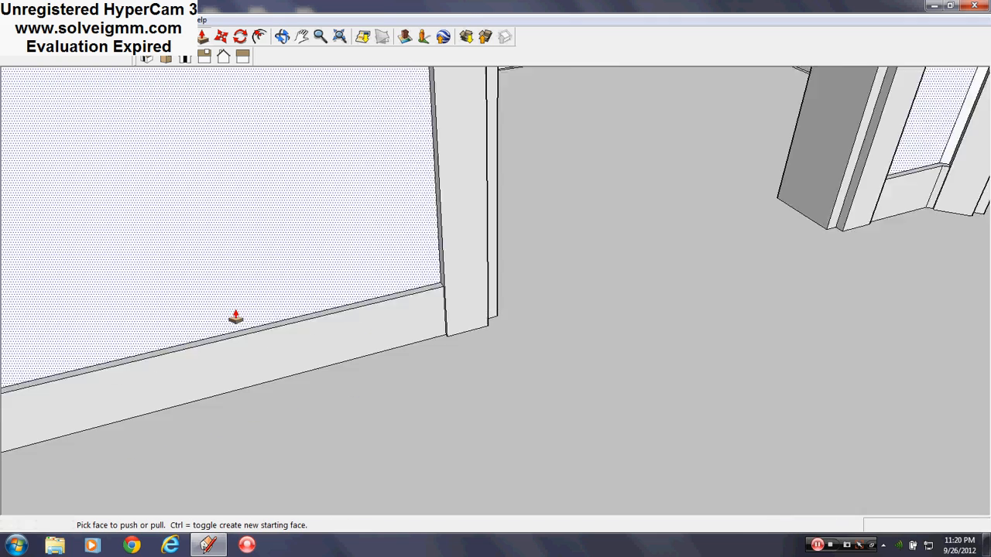
- Raise the baseboard strip running around the room behind the doorway by the same 4"
scroll(422, 202, up, 2)
scroll(429, 215, up, 4)
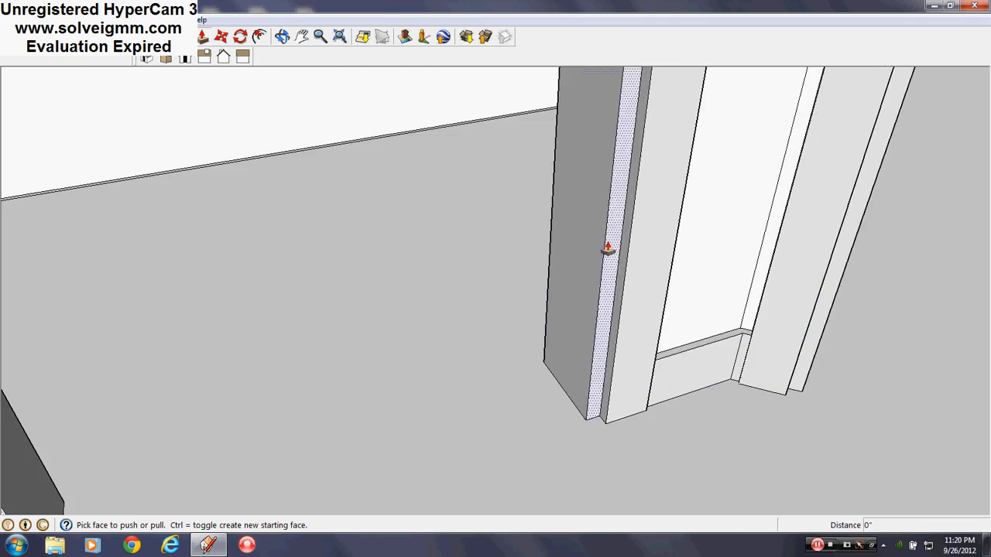
middle_drag(606, 248, 781, 369)
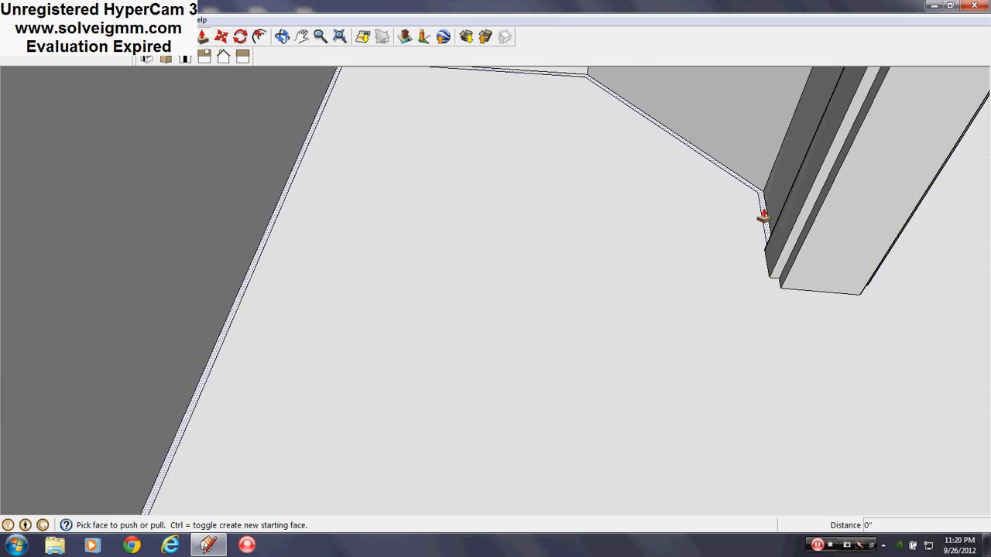
double_click(763, 217)
- Raise the short baseboard strip near the hallway door's trim by the same 4"
middle_drag(763, 217, 517, 209)
scroll(423, 268, down, 3)
scroll(518, 268, up, 3)
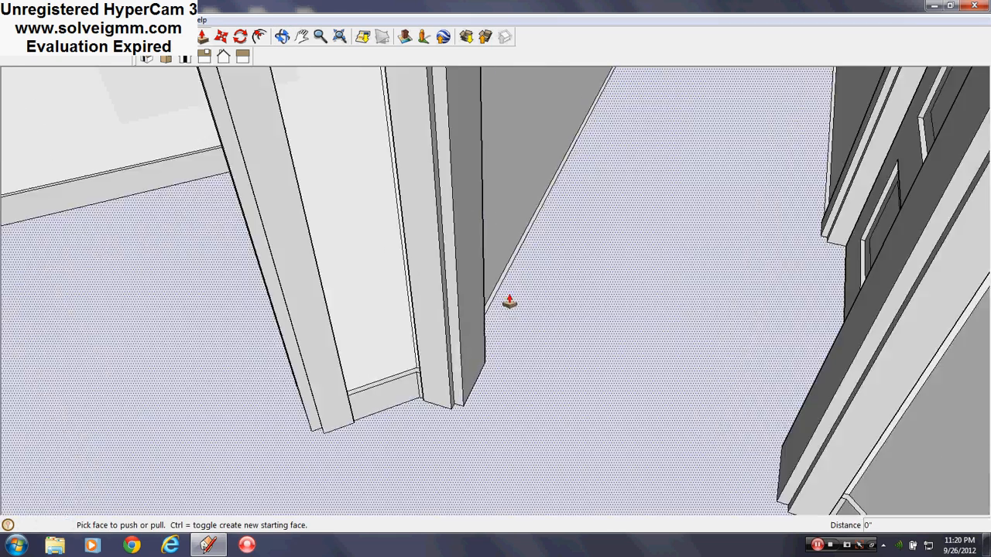
middle_drag(534, 410, 528, 371)
scroll(529, 371, down, 3)
scroll(696, 120, up, 5)
scroll(704, 139, up, 4)
middle_drag(704, 138, 660, 234)
double_click(674, 302)
- Raise the long hallway baseboard strip between the door trims to the same 4" height
middle_drag(684, 298, 735, 356)
middle_drag(626, 306, 473, 289)
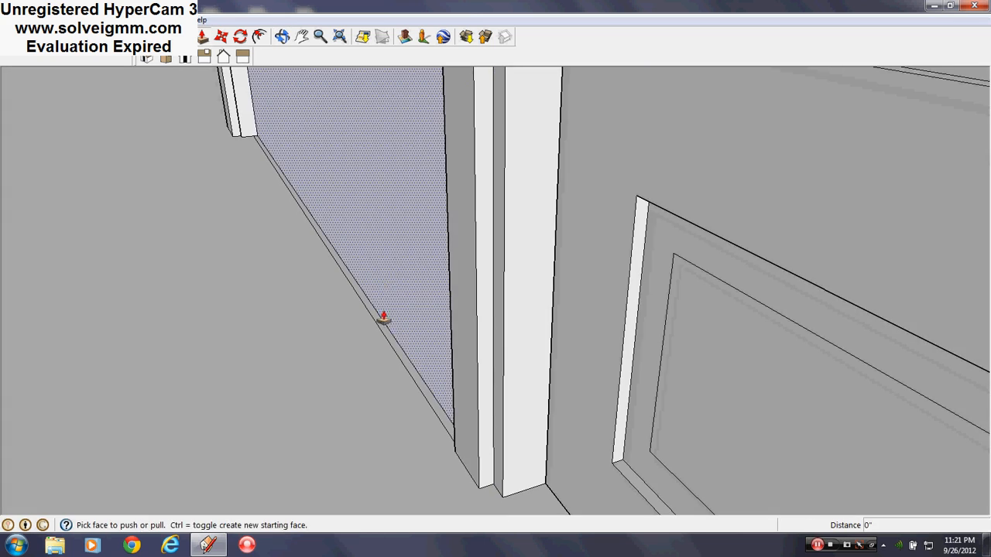
click(386, 344)
- Erase the leftover vertical seam edges on the raised hallway baseboard beside the stairs
middle_drag(579, 341, 384, 411)
scroll(384, 411, up, 5)
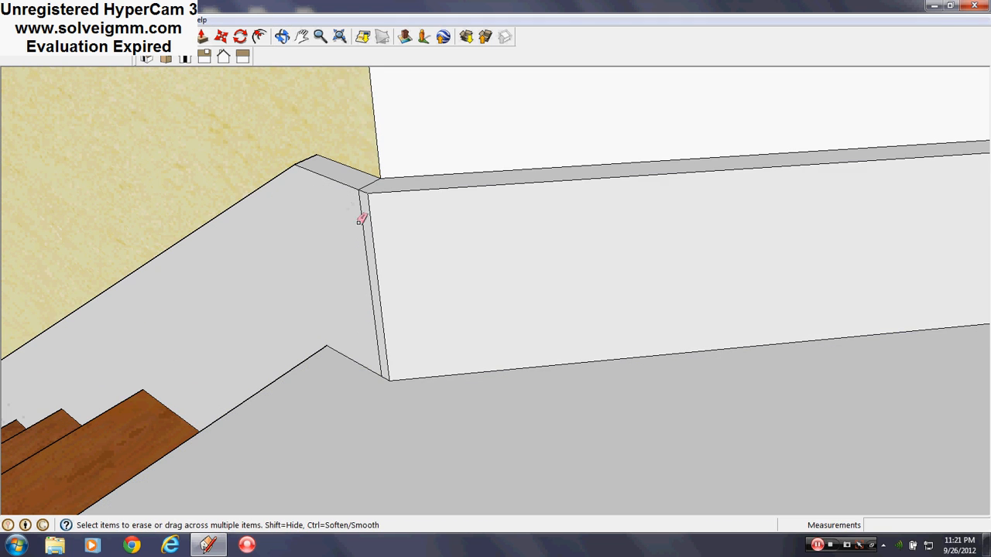
middle_drag(355, 184, 648, 136)
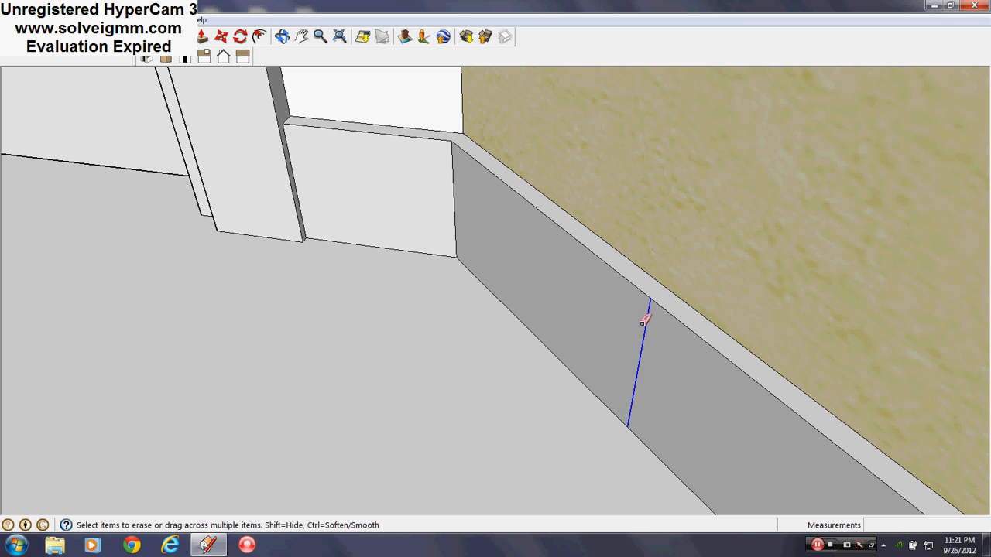
scroll(531, 336, down, 10)
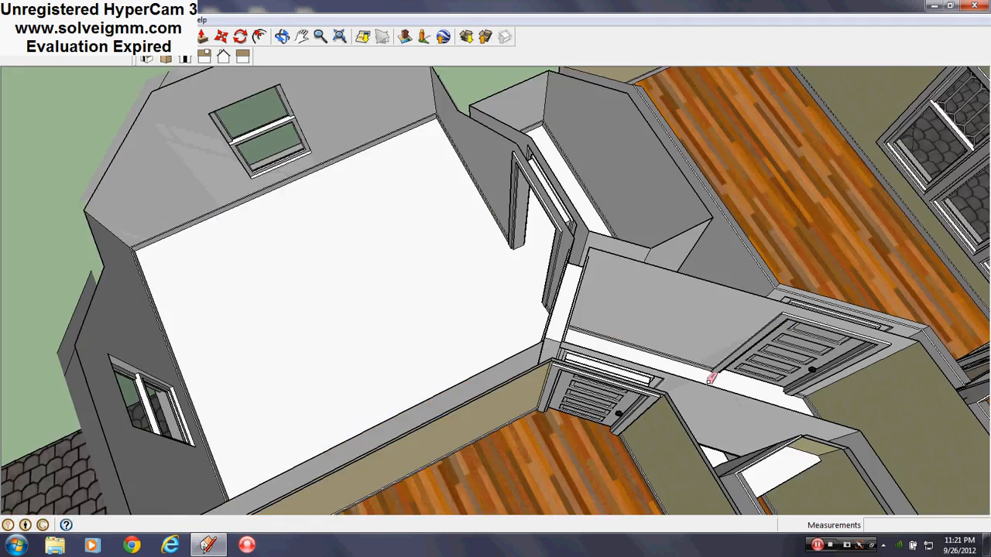
- Erase the leftover floor edge running through the narrow gap under the closed door
scroll(710, 378, up, 10)
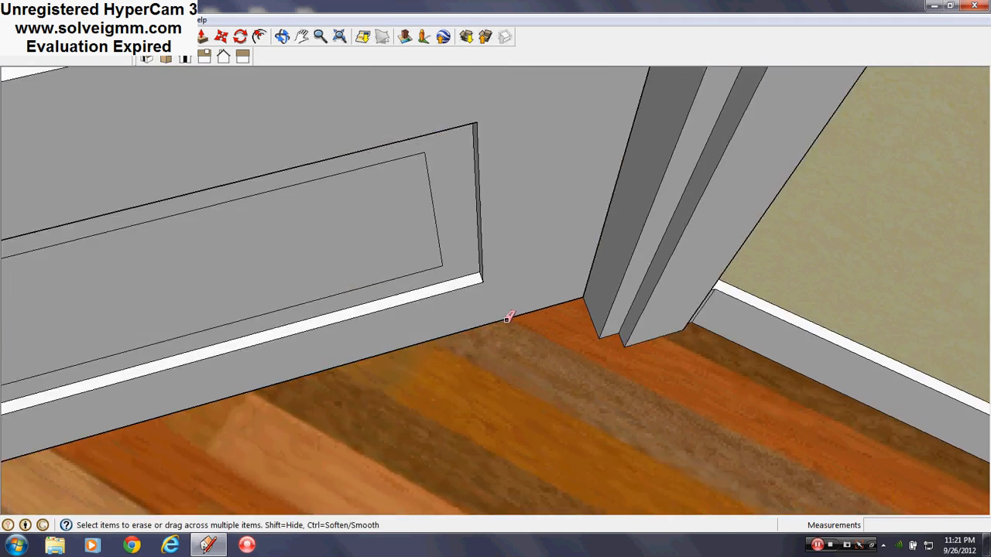
scroll(507, 318, up, 3)
middle_drag(490, 316, 737, 169)
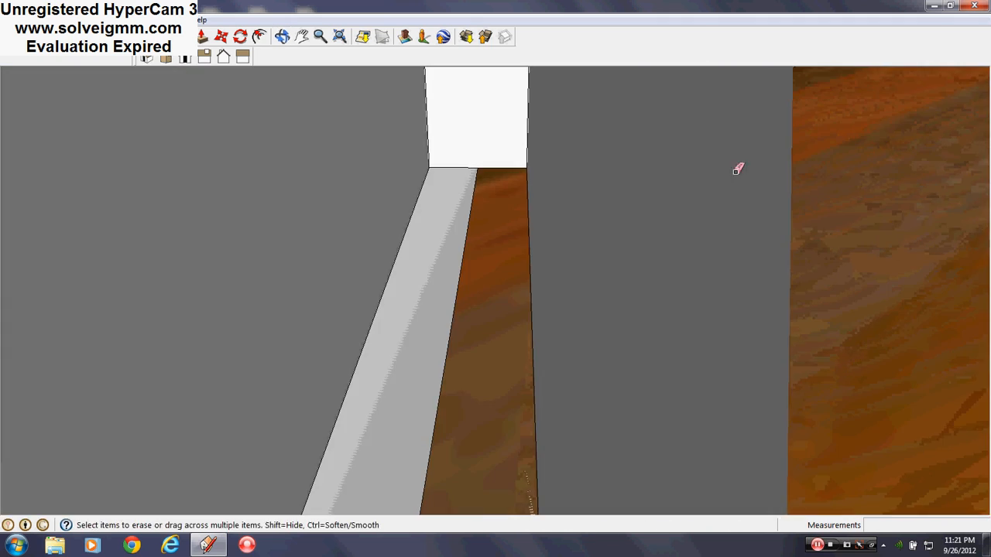
right_click(464, 273)
right_click(457, 284)
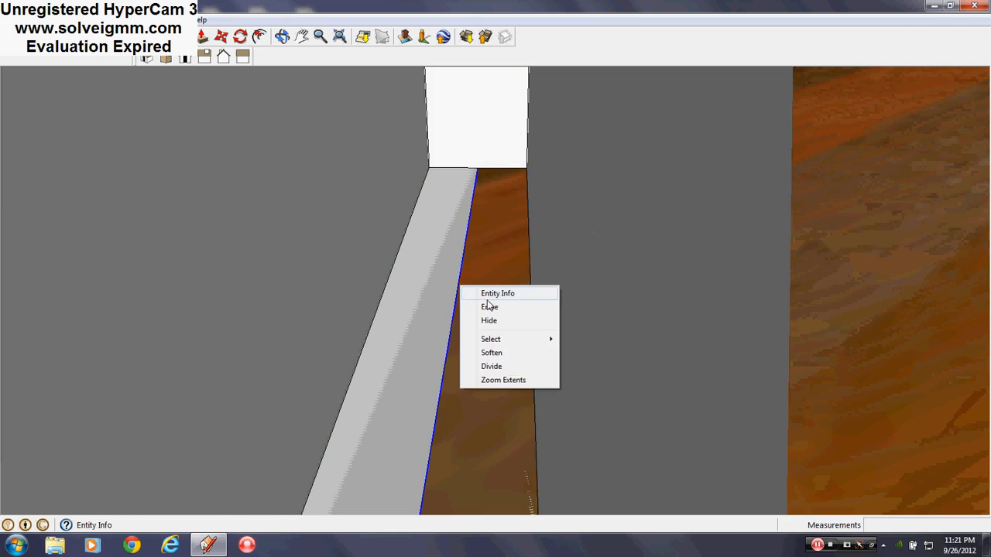
click(495, 303)
scroll(426, 361, down, 10)
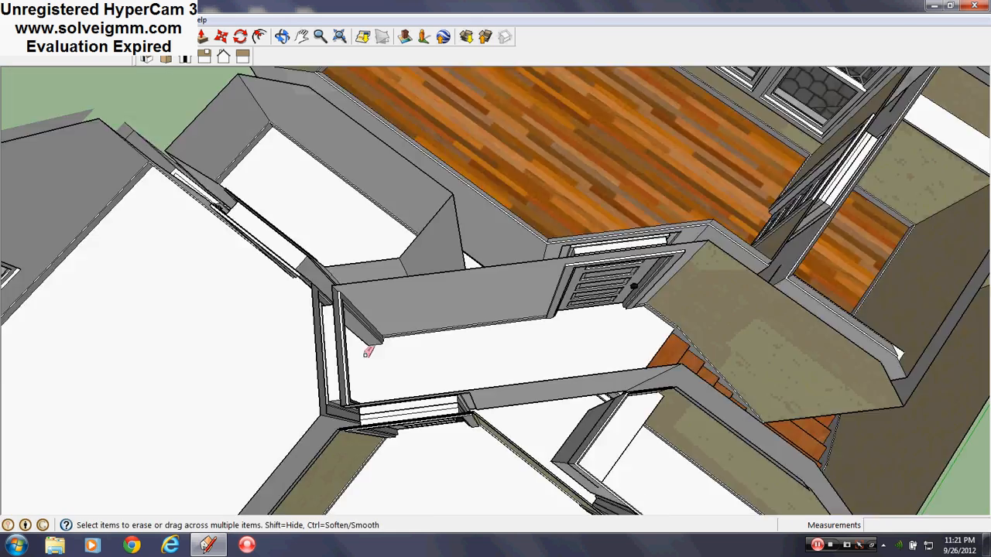
- Erase the stray floor edge between the exposed wood strip and the white floor at the other doorway
middle_drag(367, 352, 659, 194)
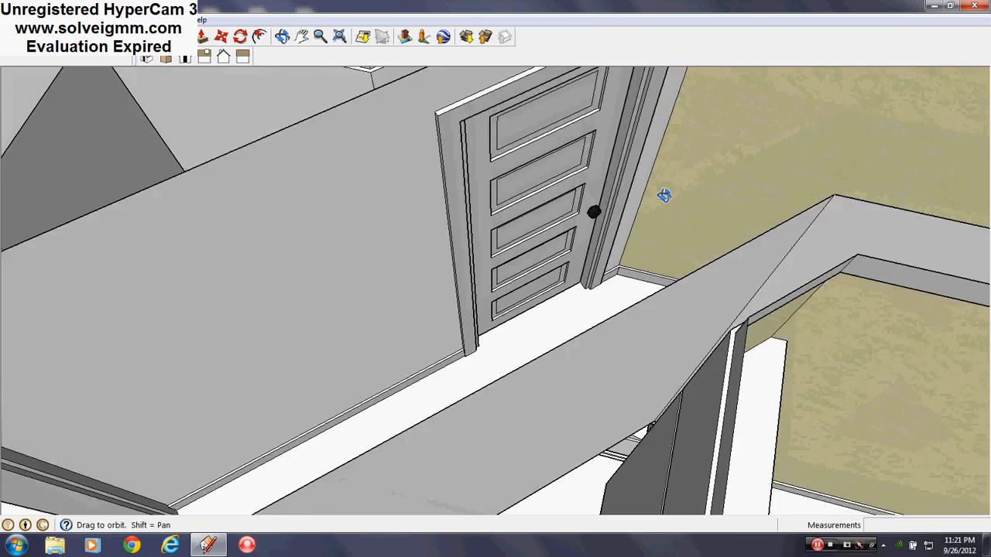
scroll(580, 261, up, 5)
scroll(592, 286, up, 5)
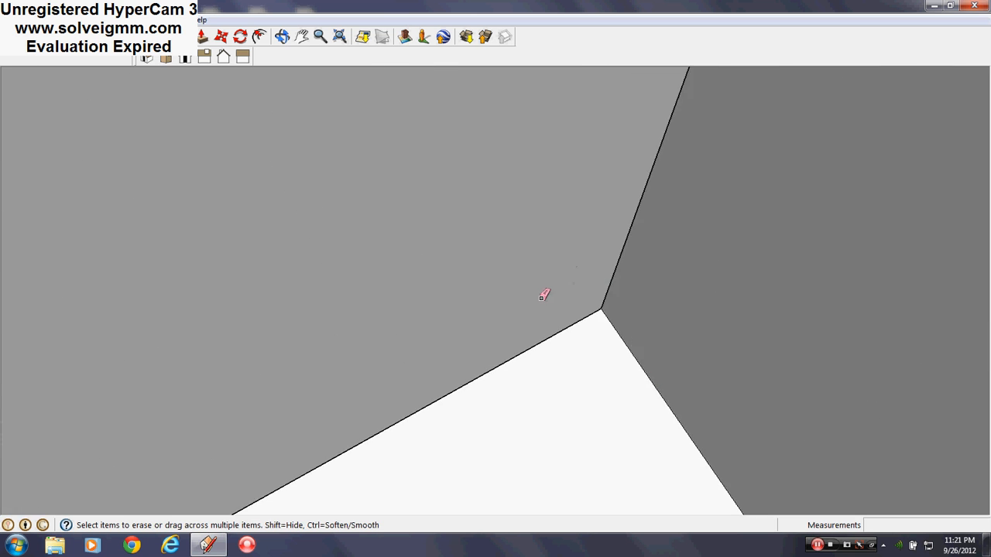
middle_drag(541, 294, 489, 256)
right_click(440, 295)
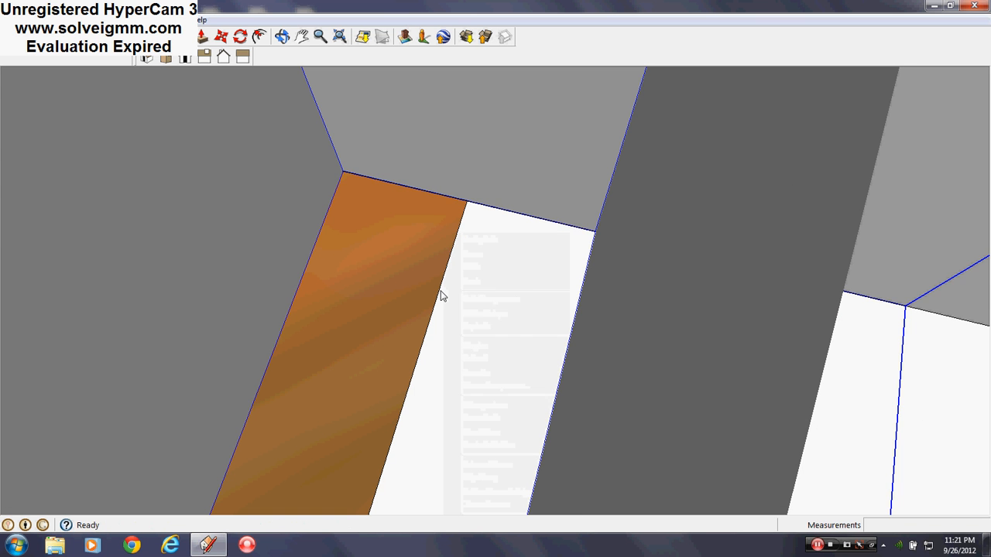
click(472, 313)
scroll(480, 310, down, 6)
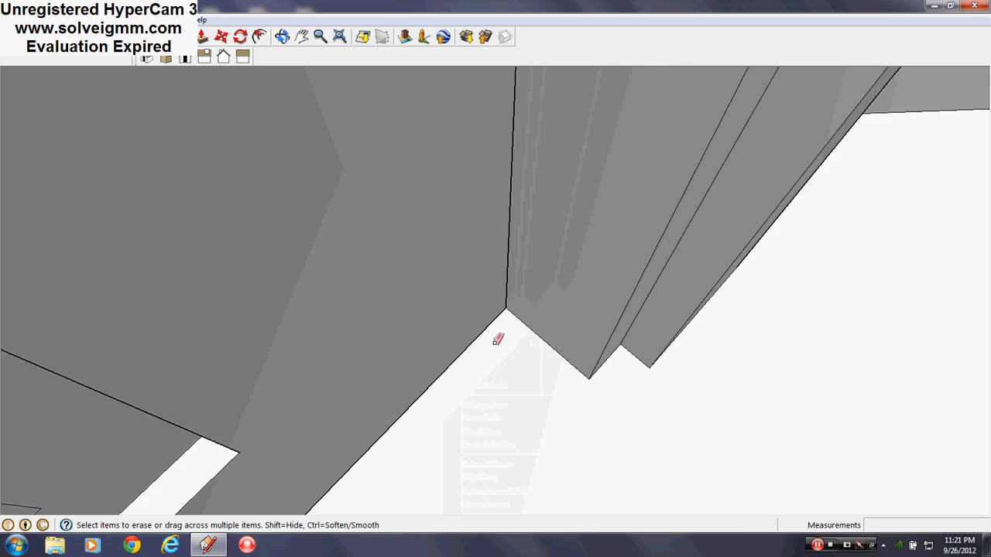
- Sample the Wood_Floor_Dark material from the lower level's floor and paint the upper floor with it
scroll(511, 348, down, 10)
middle_drag(531, 325, 426, 302)
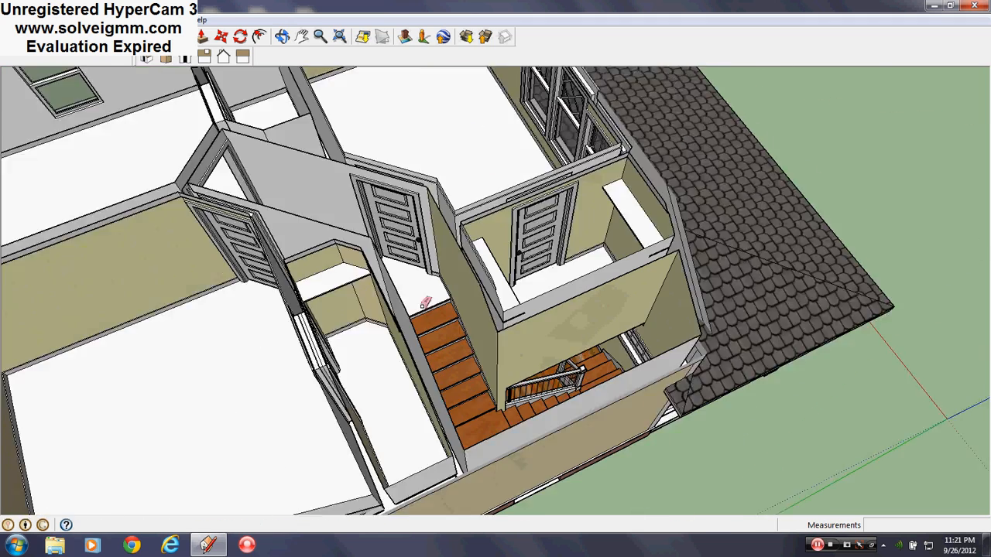
scroll(595, 353, up, 5)
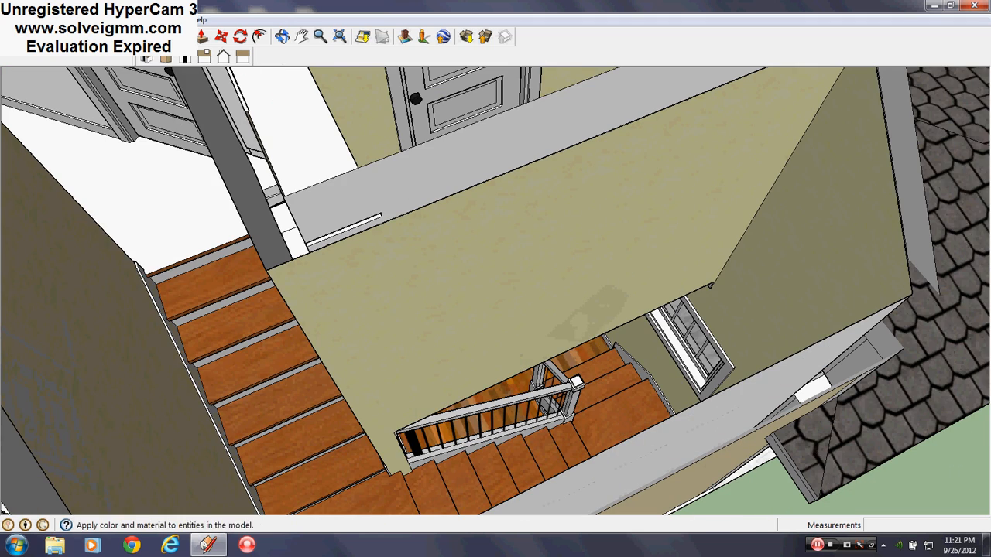
click(179, 36)
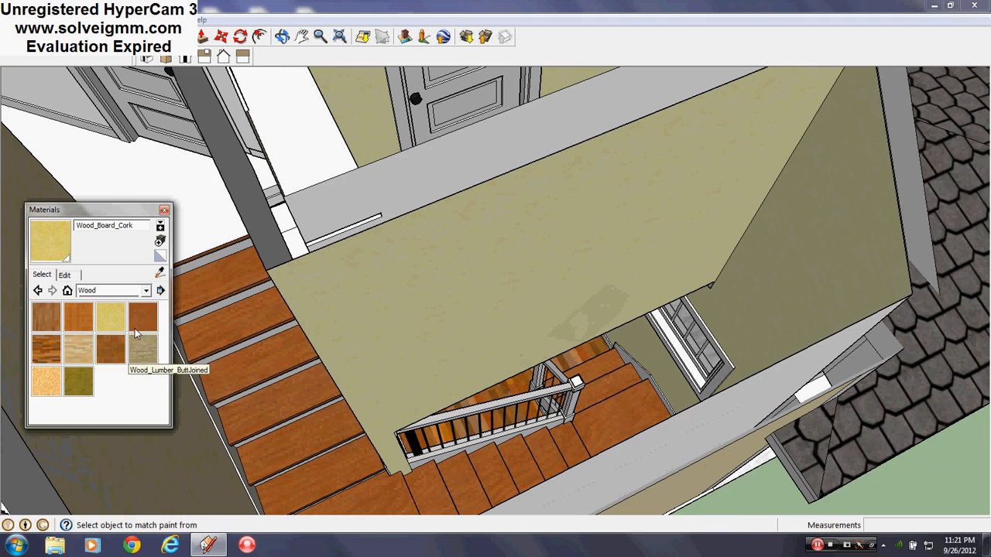
click(523, 382)
scroll(624, 375, down, 6)
mouse_move(396, 293)
middle_down()
mouse_move(380, 392)
mouse_move(343, 222)
middle_up()
click(381, 394)
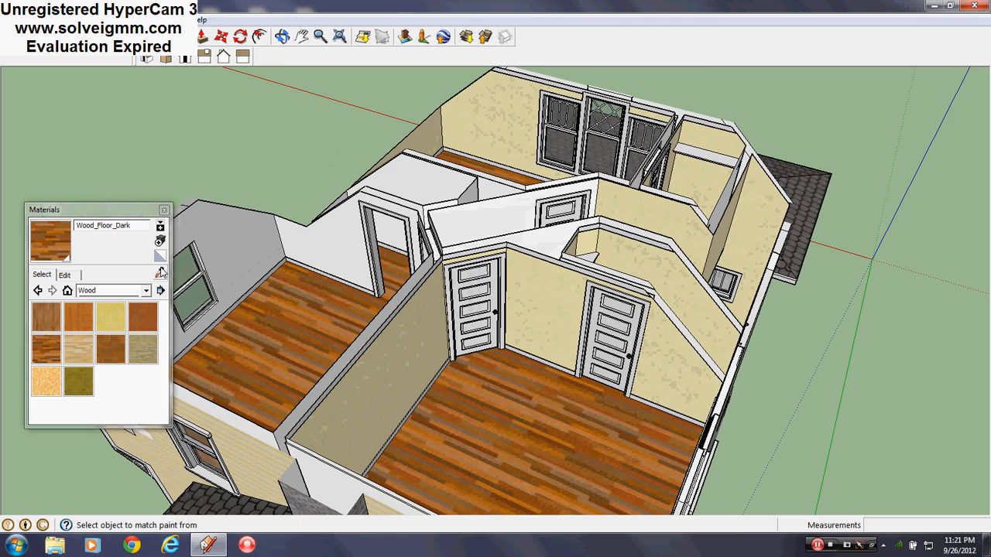
click(165, 210)
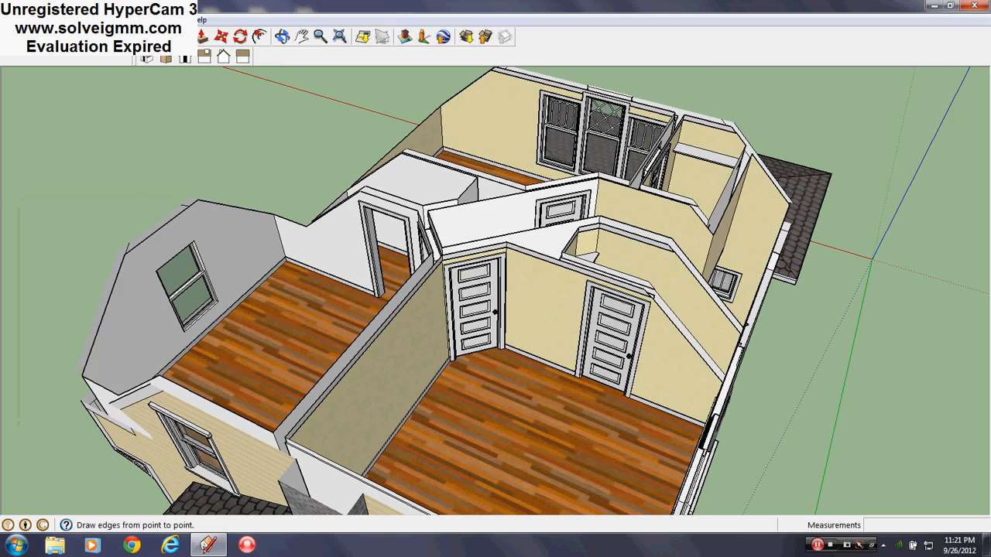
- Sample Material1 from the stairwell wall and paint the grey hallway wall around the panelled door with it
middle_drag(495, 294, 386, 227)
scroll(418, 209, up, 3)
scroll(386, 227, up, 1)
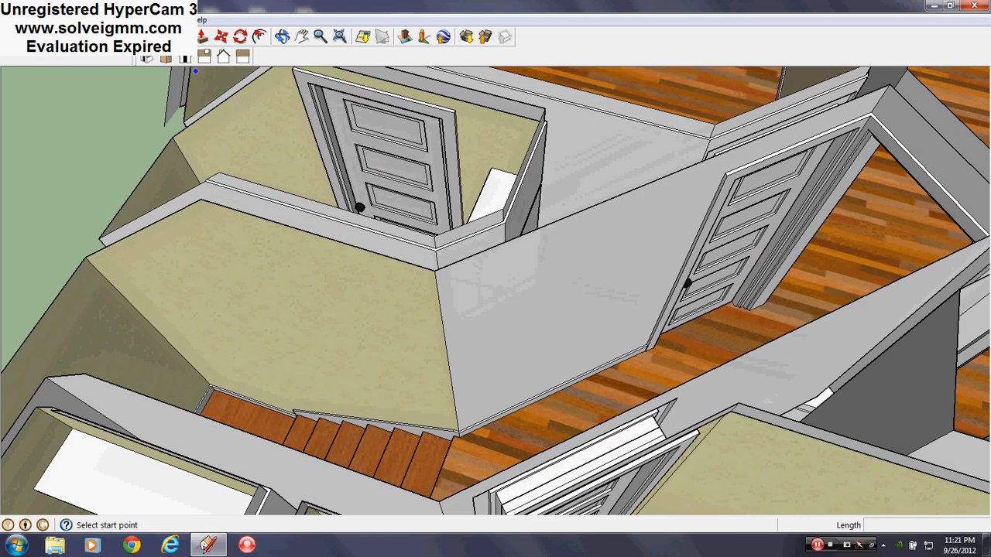
key(b)
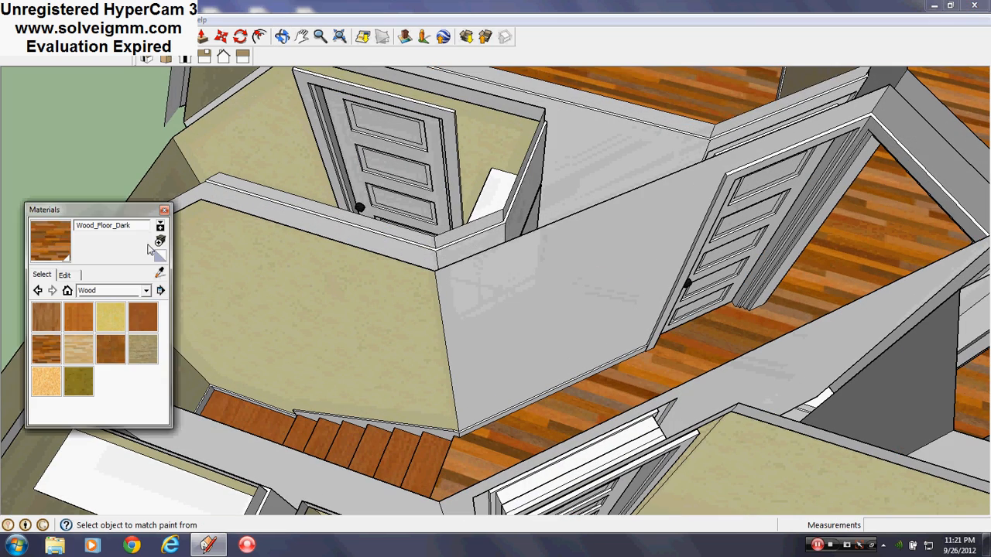
alt+click(294, 292)
scroll(542, 287, down, 2)
scroll(665, 310, up, 5)
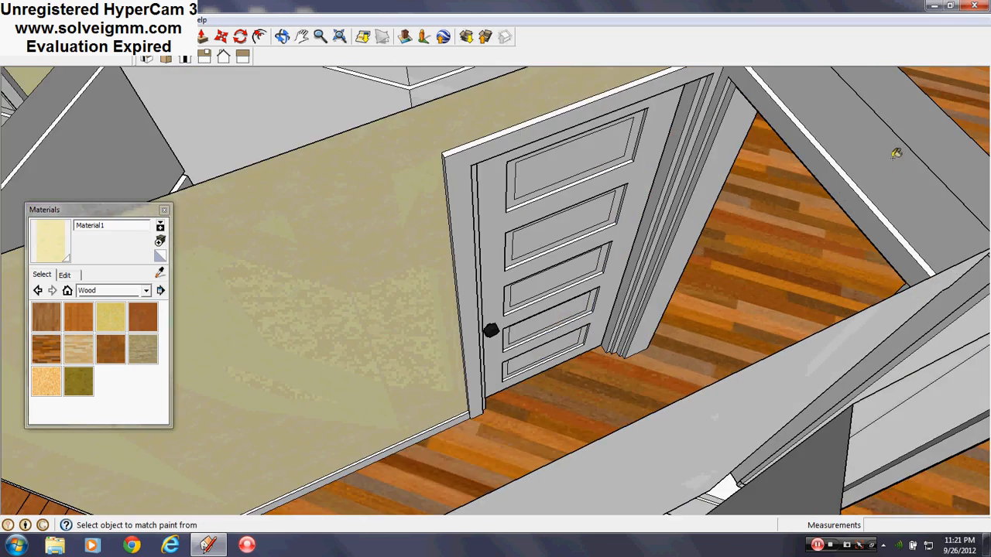
- Paint the remaining unpainted wall near the hallway with Material1 and close the materials window
scroll(588, 287, down, 2)
mouse_move(589, 286)
middle_down()
mouse_move(500, 345)
mouse_move(405, 325)
mouse_move(204, 412)
middle_up()
click(263, 177)
mouse_move(381, 172)
shift+middle_down()
mouse_move(654, 251)
mouse_move(385, 212)
mouse_move(448, 224)
shift+middle_up()
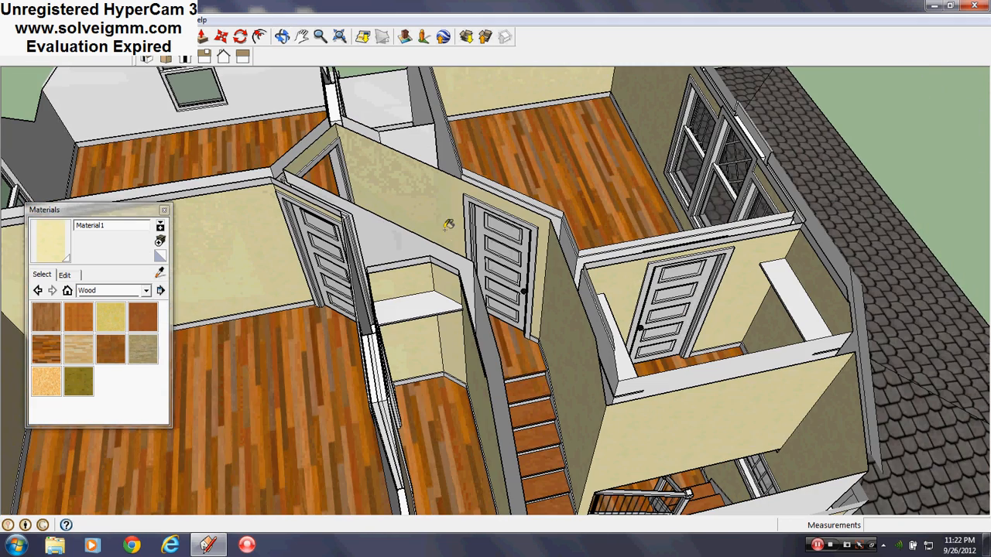
click(165, 210)
- Save the model
mouse_move(336, 215)
middle_down()
mouse_move(558, 349)
mouse_move(472, 284)
mouse_move(356, 289)
mouse_move(268, 312)
mouse_move(556, 292)
mouse_move(681, 259)
mouse_move(658, 364)
mouse_move(479, 397)
mouse_move(529, 373)
middle_up()
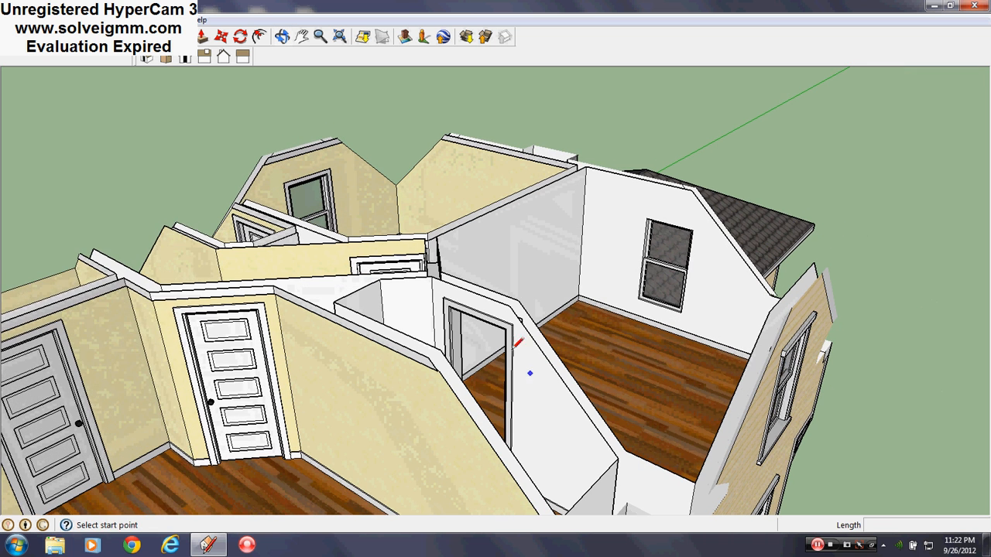
click(12, 20)
click(35, 63)
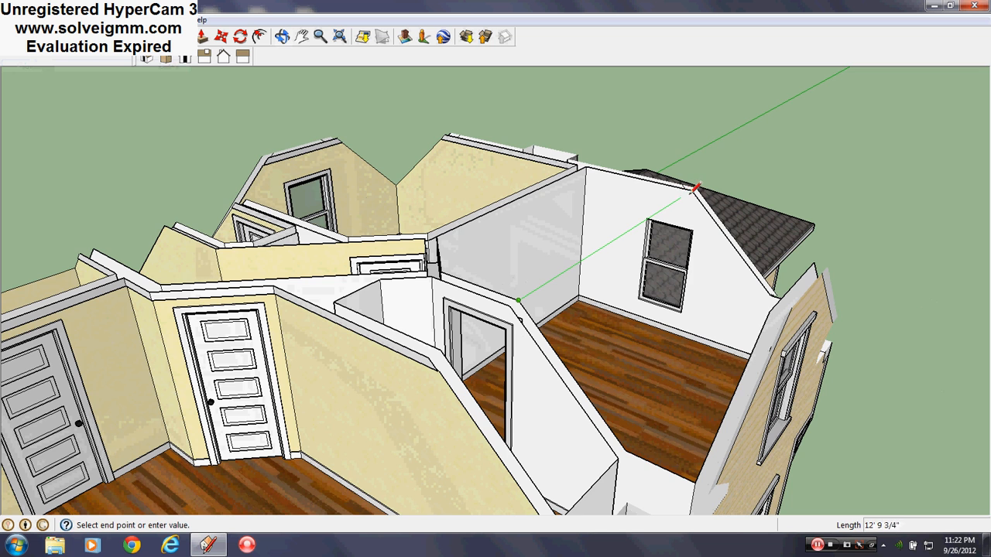
- Close the white bedroom's open top with a line between its sloped wall ends and paint the ceiling face with sampled Color_001
click(698, 186)
scroll(503, 257, up, 5)
mouse_move(509, 258)
middle_down()
mouse_move(172, 78)
mouse_move(342, 223)
mouse_move(343, 183)
middle_up()
key(b)
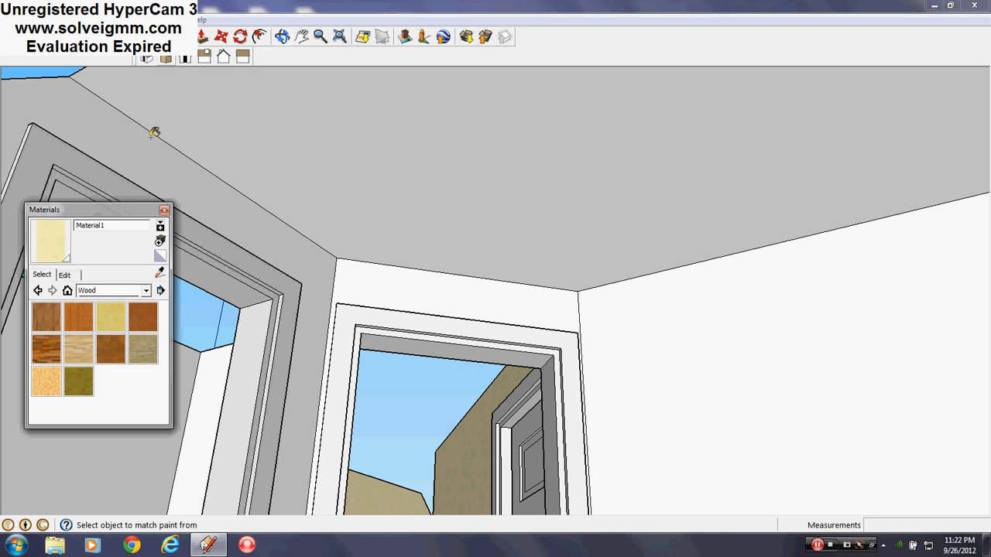
alt+click(235, 286)
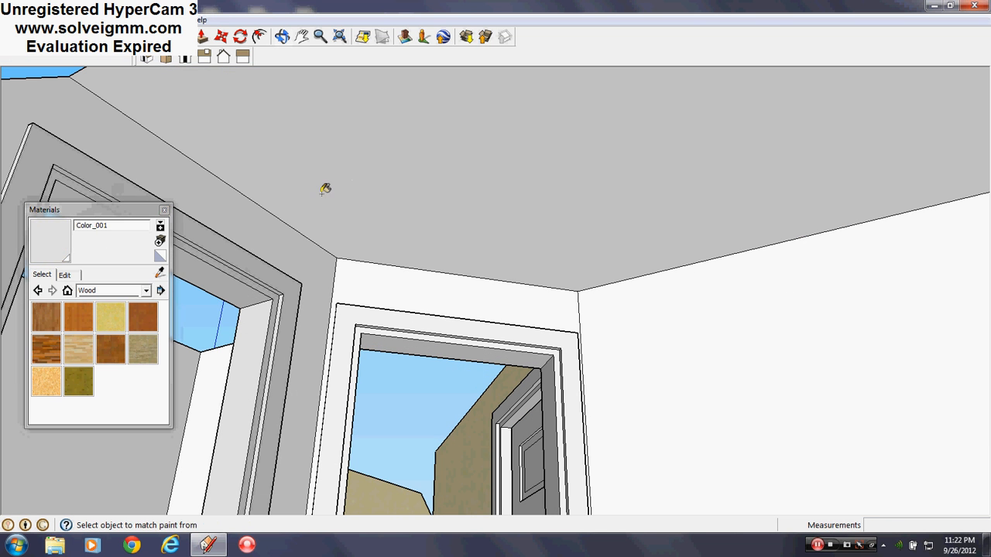
click(325, 190)
click(164, 211)
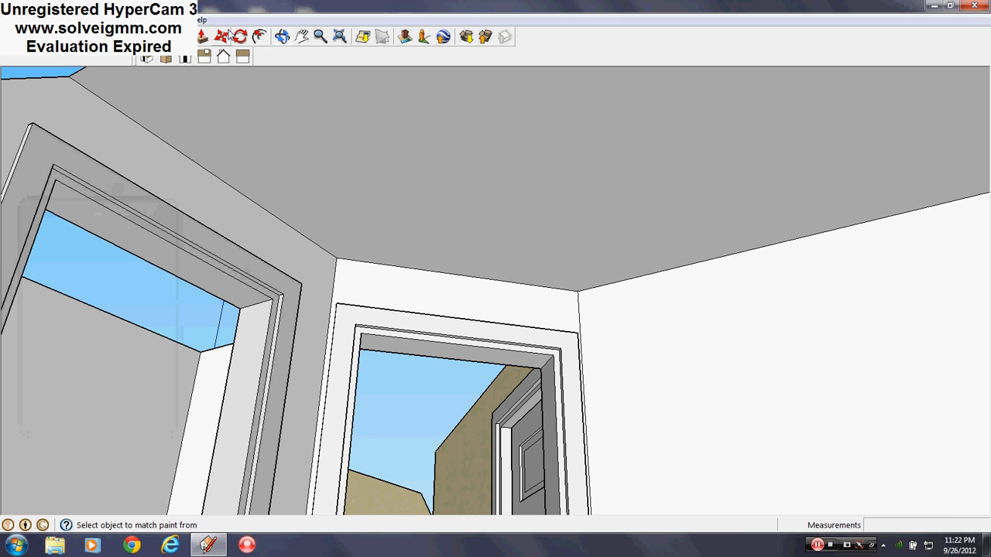
- Offset the bedroom ceiling face's outline inward by 0.5"
click(259, 37)
click(208, 171)
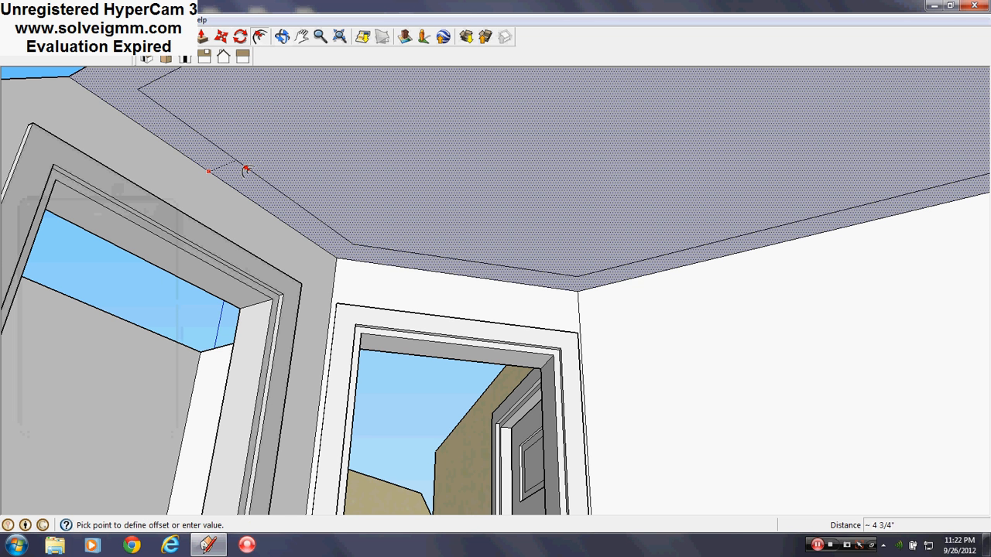
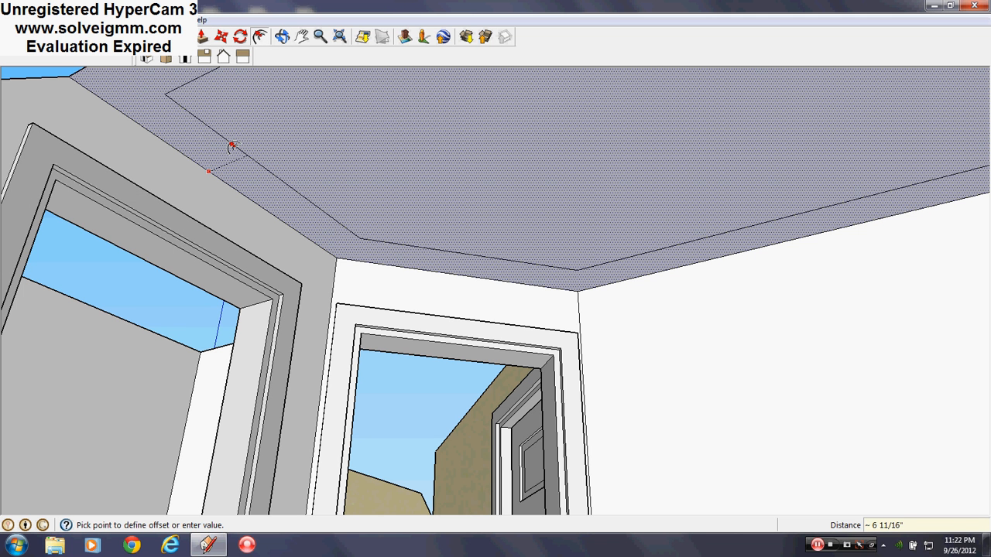
key(Return)
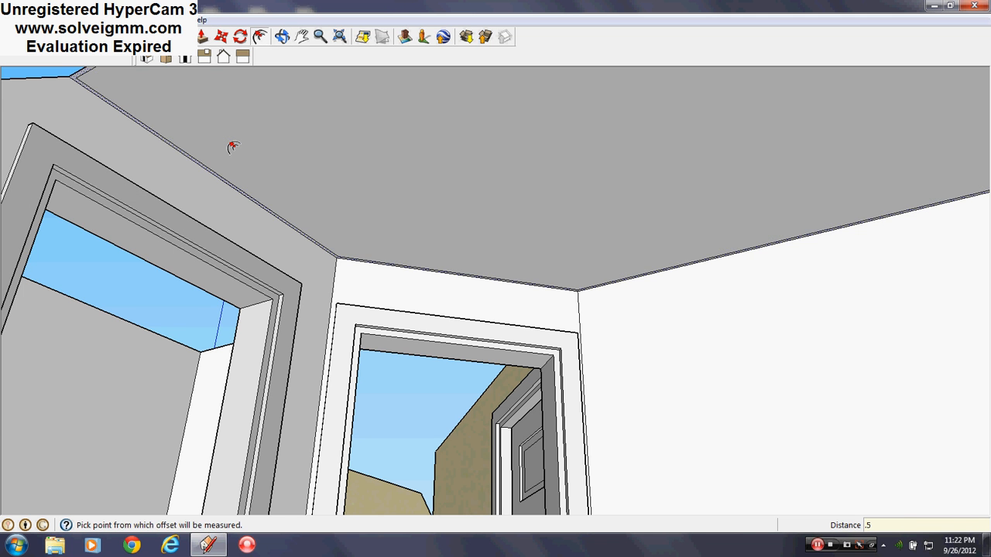
middle_drag(233, 148, 232, 185)
scroll(589, 468, up, 1)
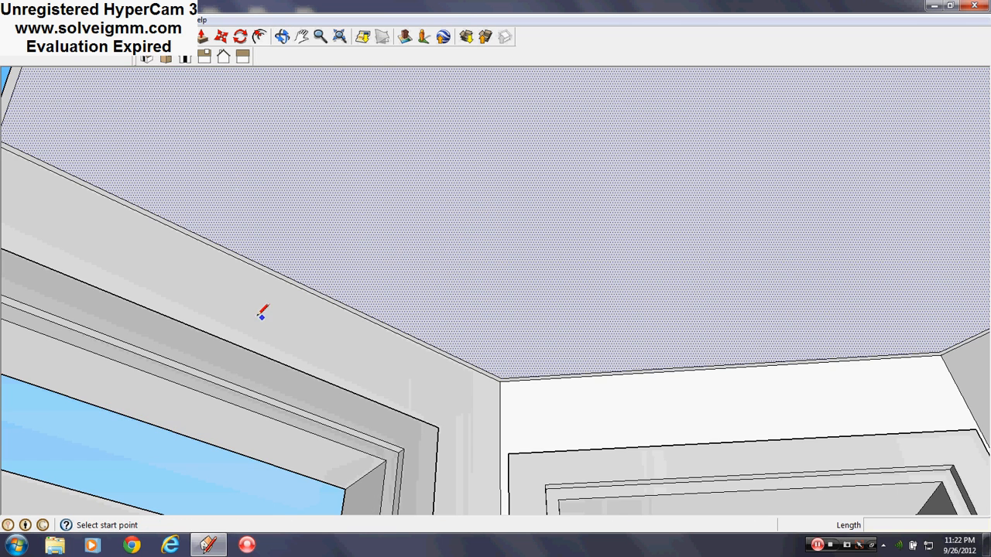
- Draw a 1/2" line from the offset outline's inner corner to the wall edge at one end of the bedroom's open side
scroll(261, 312, down, 2)
mouse_move(437, 377)
middle_down()
mouse_move(506, 382)
mouse_move(235, 500)
middle_up()
mouse_move(208, 545)
mouse_move(152, 498)
middle_down()
mouse_move(575, 312)
mouse_move(524, 392)
mouse_move(143, 225)
mouse_move(283, 444)
mouse_move(183, 260)
middle_up()
scroll(192, 231, up, 2)
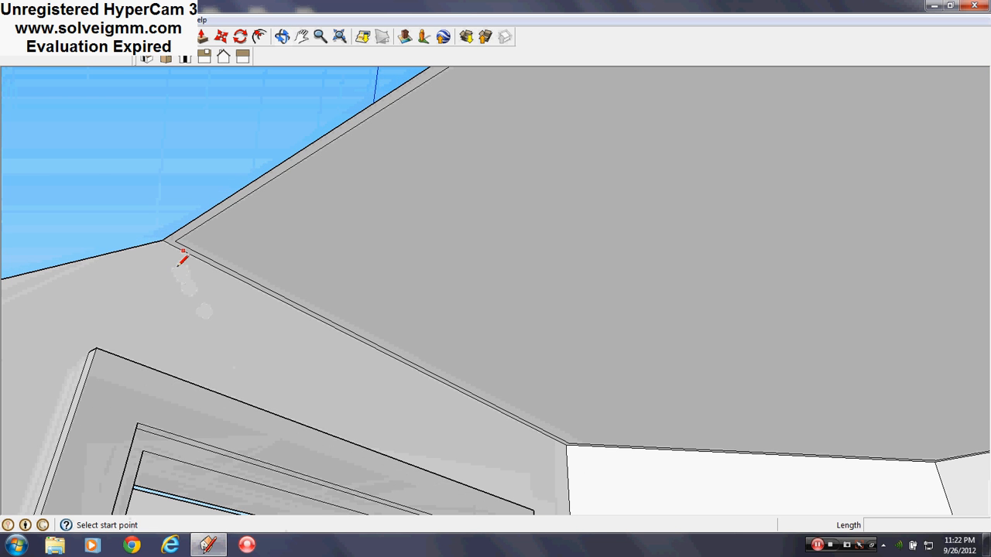
scroll(166, 239, up, 2)
click(181, 233)
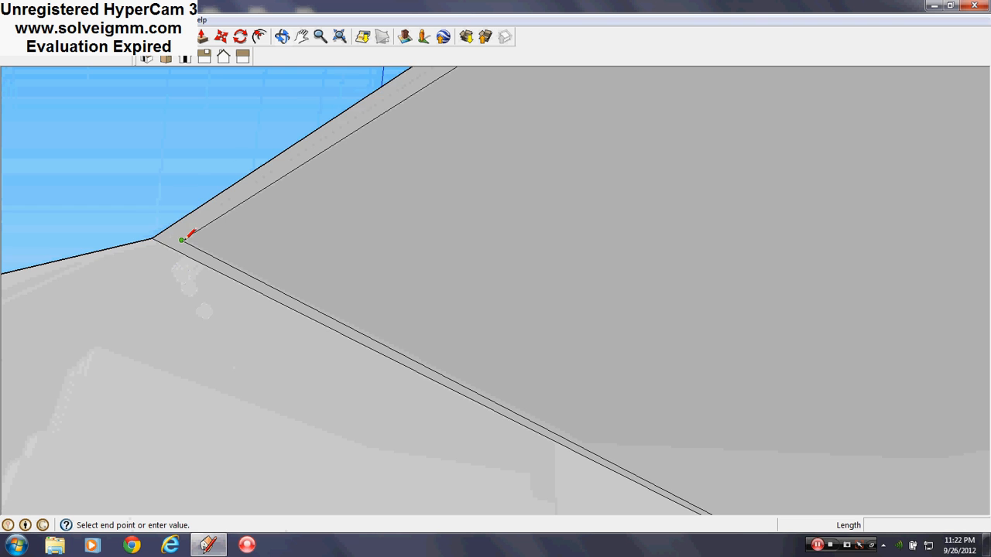
scroll(180, 236, up, 1)
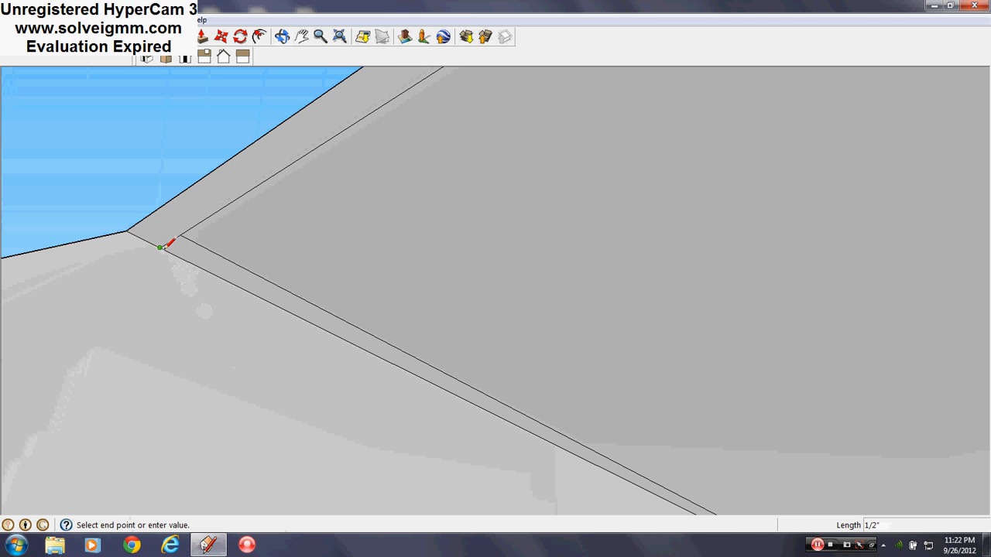
click(161, 248)
- Connect the offset outline to the wall edge at the opposite corner and erase the inner edge along the open side
middle_drag(160, 247, 774, 279)
middle_drag(869, 243, 201, 225)
middle_drag(465, 237, 934, 171)
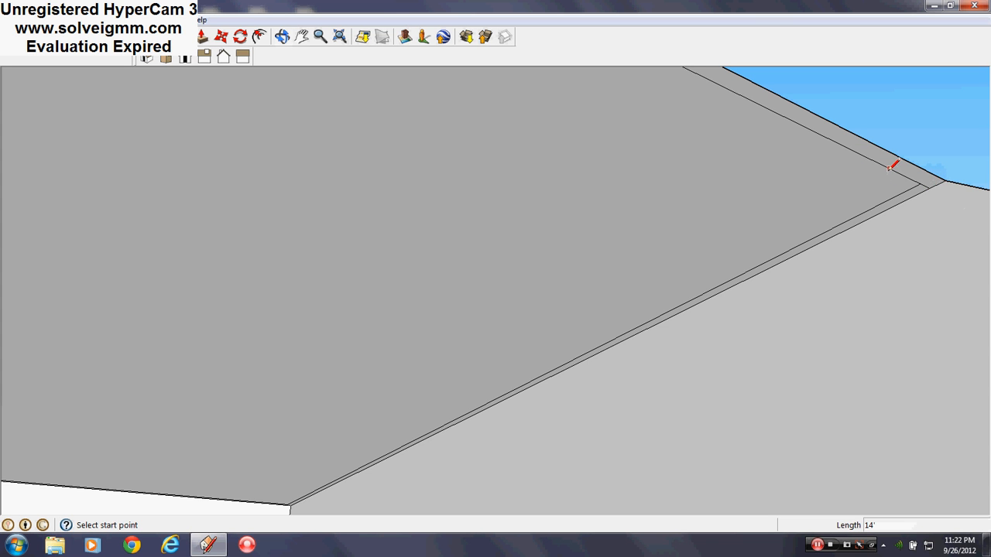
right_click(891, 166)
click(904, 190)
- Push/Pull the narrow ceiling strip down along the bedroom walls to match the crown molding height in the neighbouring room
mouse_move(904, 190)
middle_down()
mouse_move(593, 340)
mouse_move(420, 332)
middle_up()
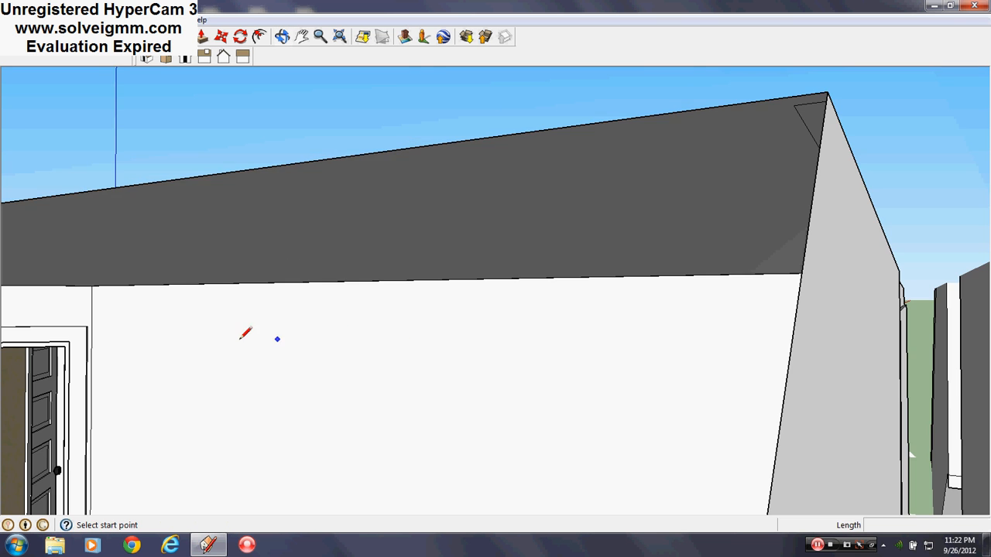
middle_drag(240, 338, 404, 221)
click(202, 39)
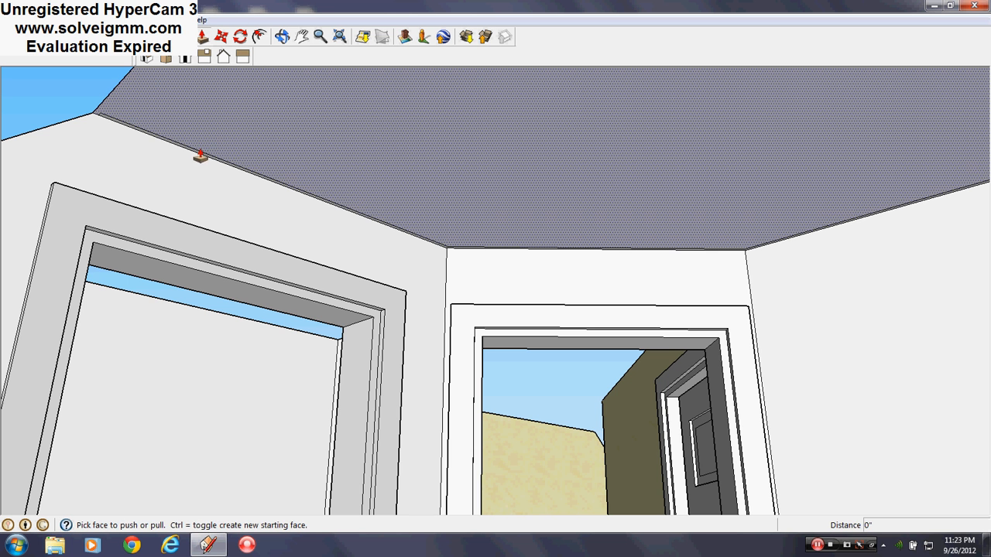
click(204, 161)
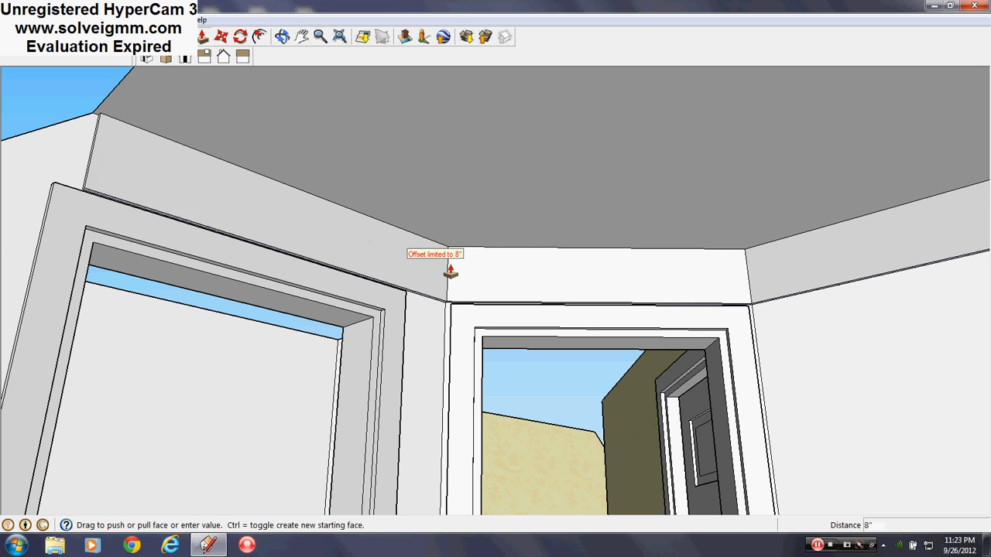
middle_drag(449, 261, 30, 290)
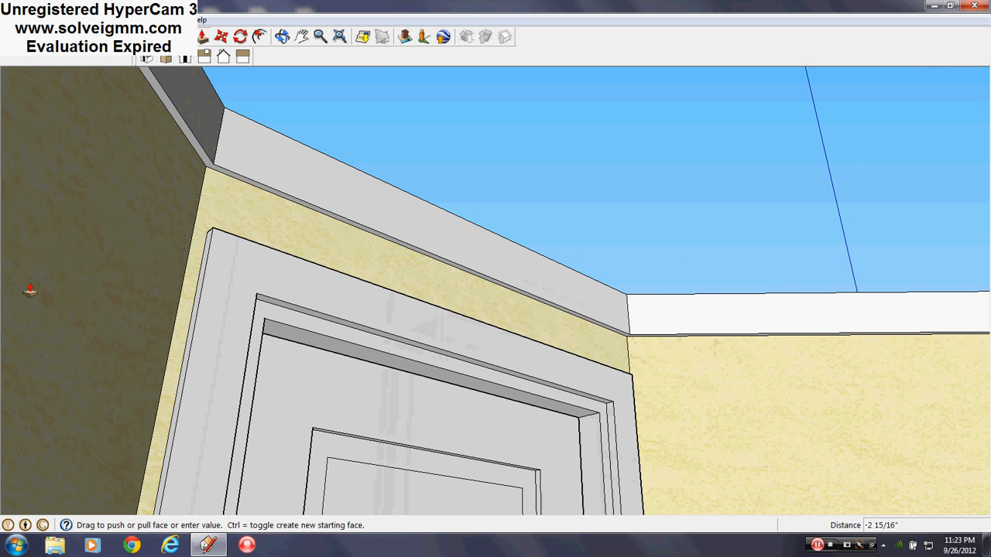
click(216, 170)
- Erase the temporary ceiling face over the white bedroom
middle_drag(294, 182, 328, 406)
right_click(328, 407)
click(345, 433)
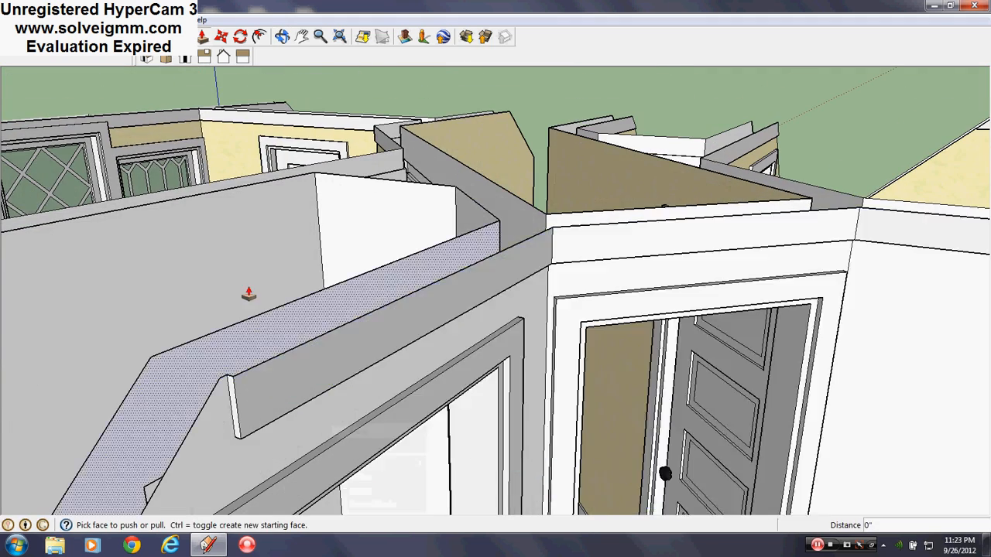
- Draw a 3' 6" line across the closet's wall tops to close its ceiling and erase the extra face below the line
mouse_move(246, 290)
middle_down()
mouse_move(321, 280)
mouse_move(433, 298)
middle_up()
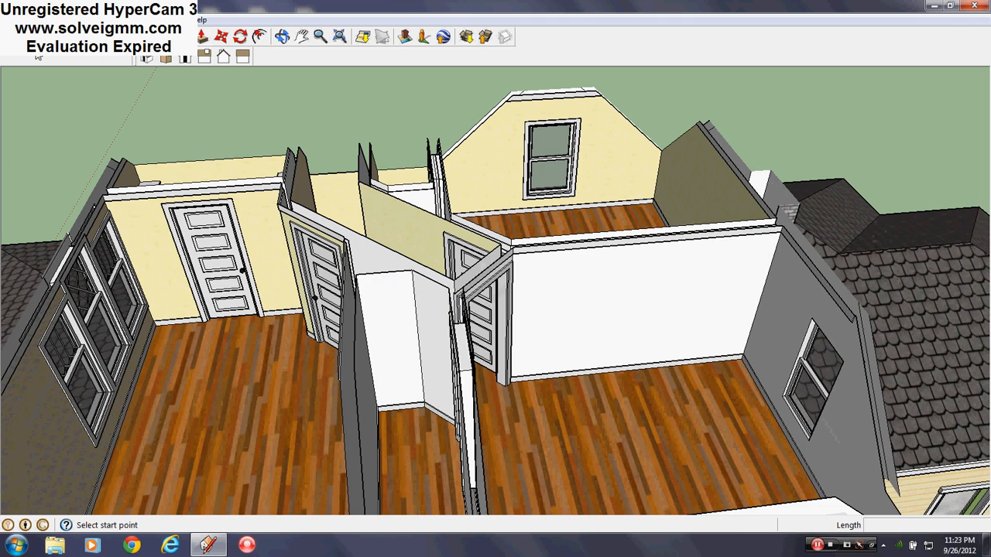
middle_drag(256, 332, 346, 252)
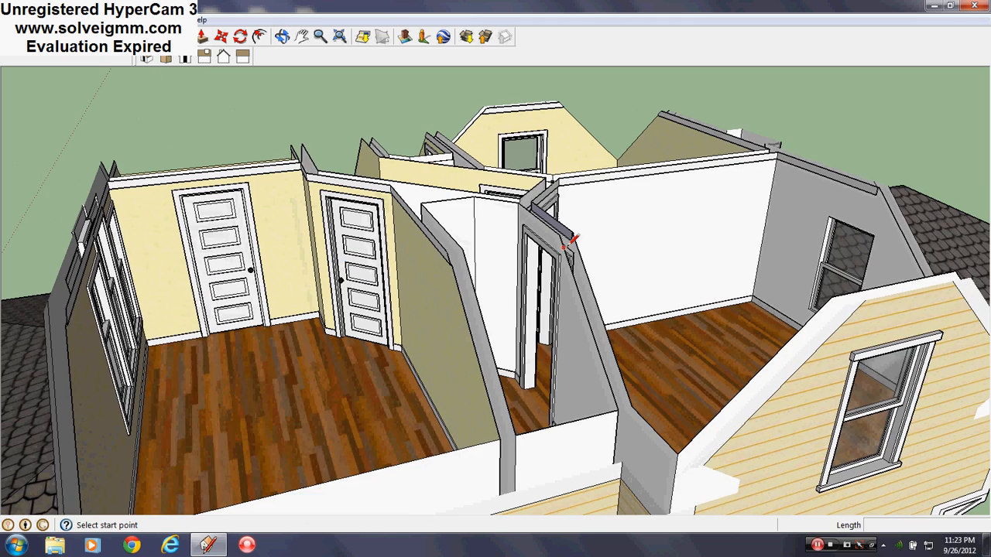
scroll(564, 246, up, 2)
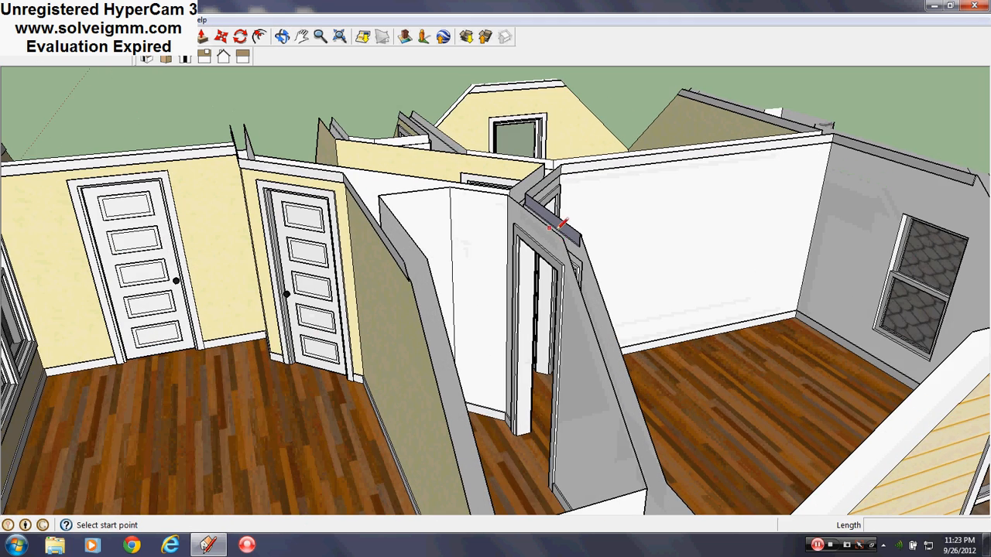
click(426, 258)
right_click(507, 274)
click(532, 305)
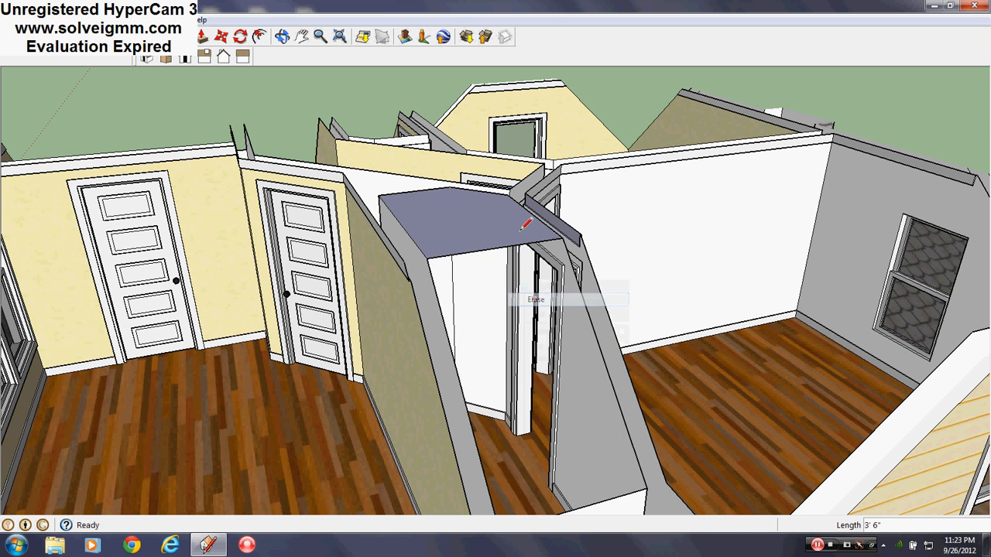
- Paint the closet ceiling face with Color_001 and offset its outline inward by the previous 0.5" distance
scroll(588, 255, up, 4)
middle_drag(602, 302, 639, 39)
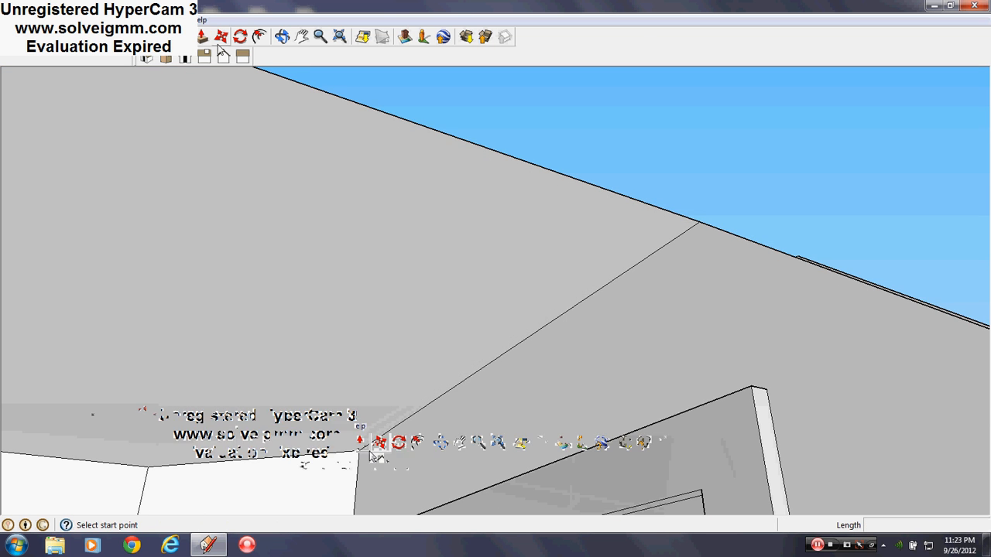
click(181, 36)
click(335, 290)
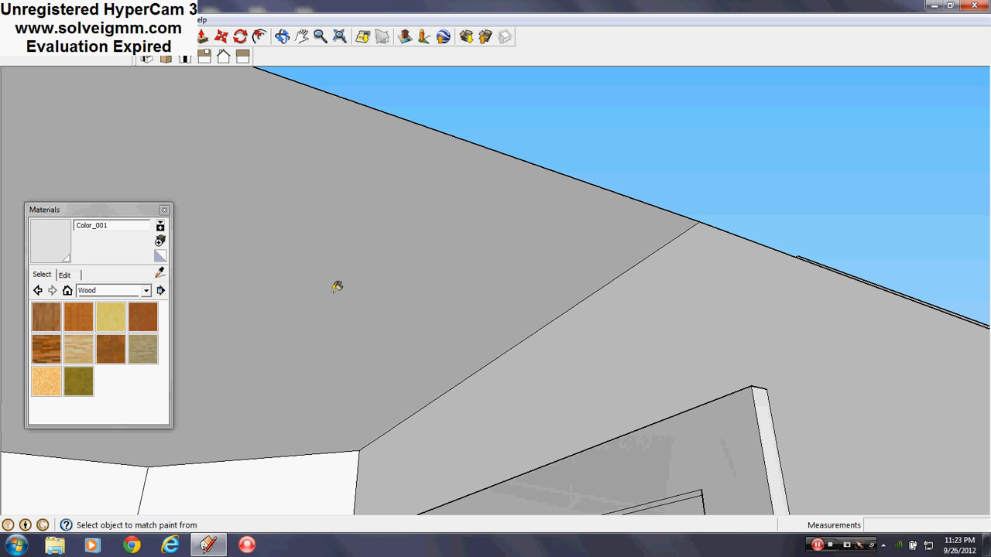
click(164, 210)
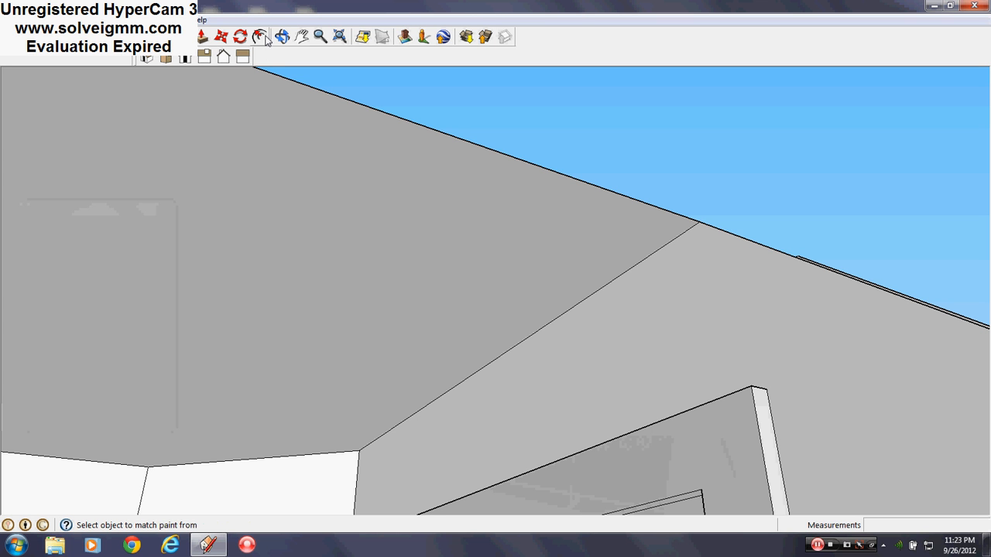
click(263, 37)
double_click(487, 285)
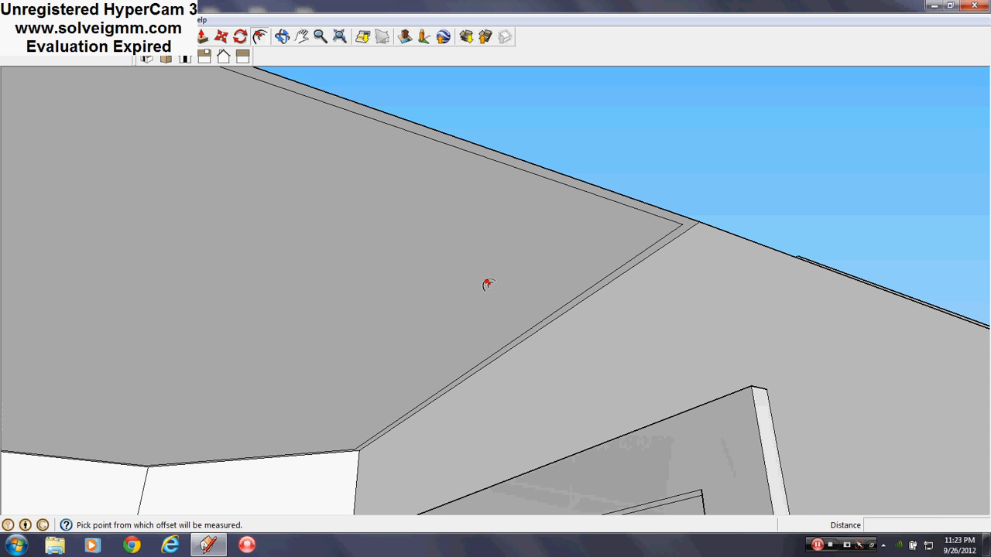
- Connect the closet's offset outline to the wall edges at both open corners with 1/2" lines and erase the inner edge between them
key(l)
scroll(681, 222, up, 3)
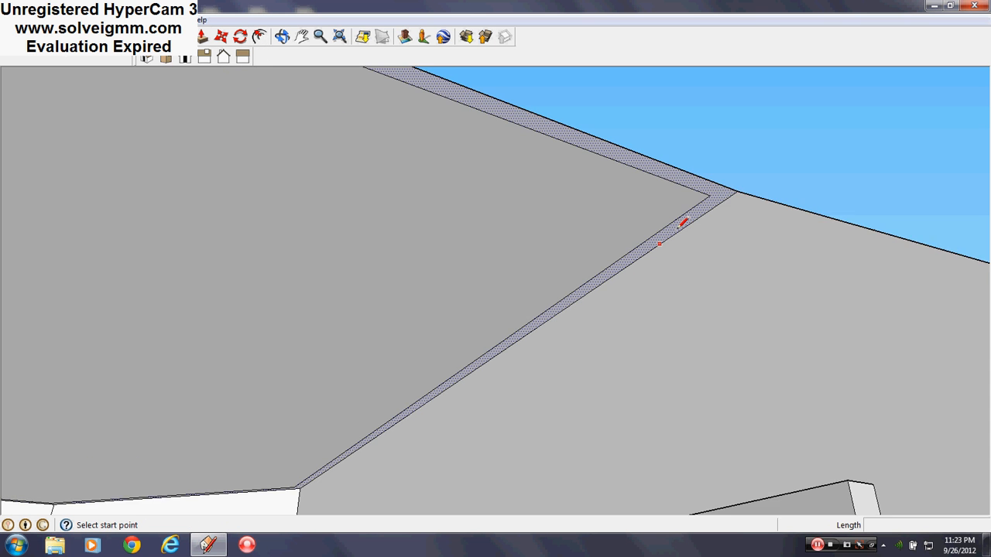
click(730, 195)
middle_drag(768, 243, 568, 391)
scroll(32, 335, up, 4)
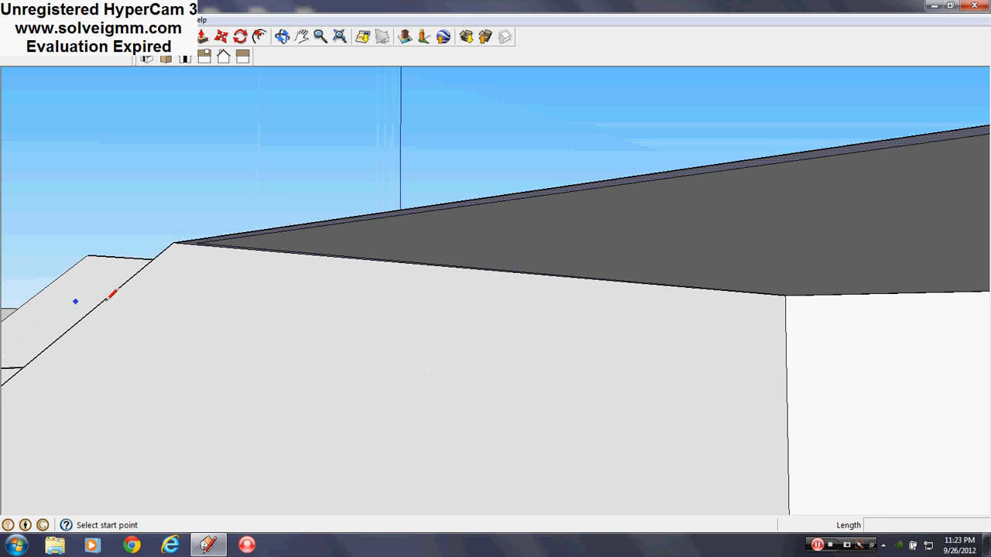
middle_drag(112, 294, 241, 210)
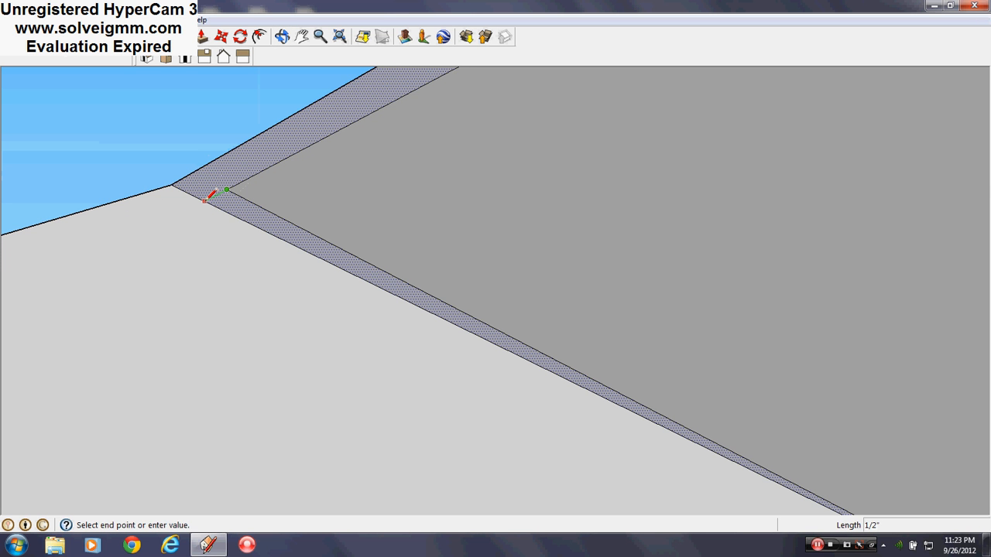
click(205, 200)
right_click(238, 192)
right_click(240, 185)
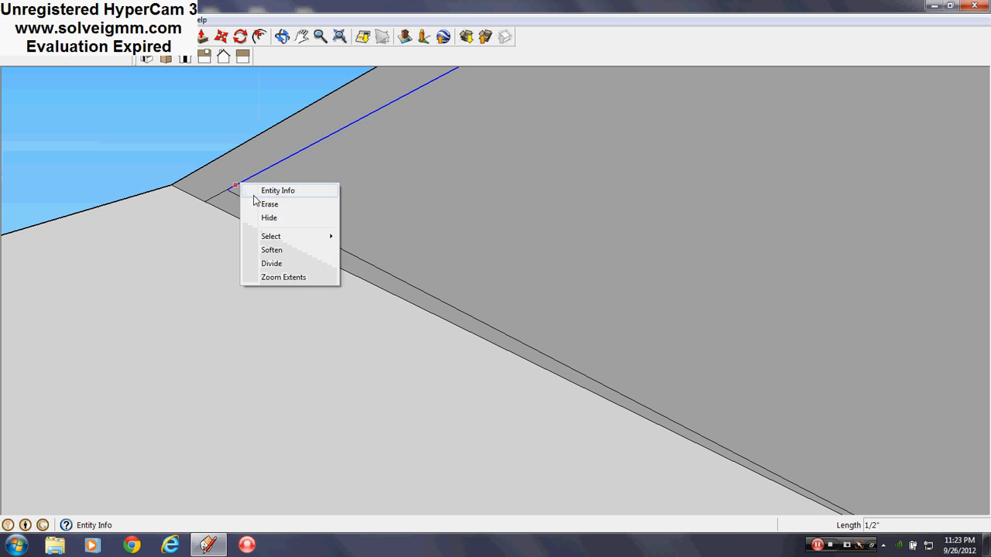
click(257, 205)
- Push/Pull the closet's ceiling strip down 4" to form crown molding level with the adjacent bedroom's trim
key(p)
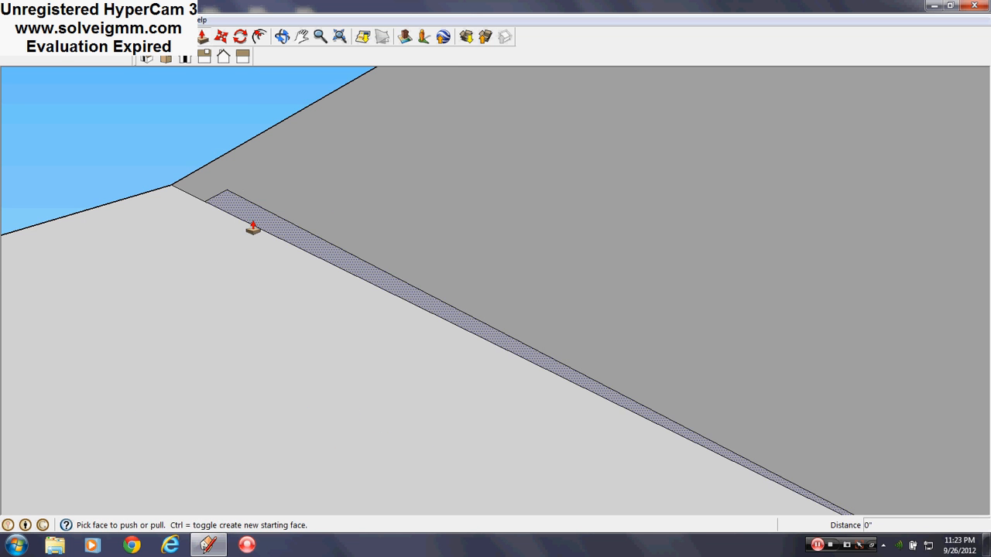
click(247, 224)
middle_drag(246, 225, 217, 476)
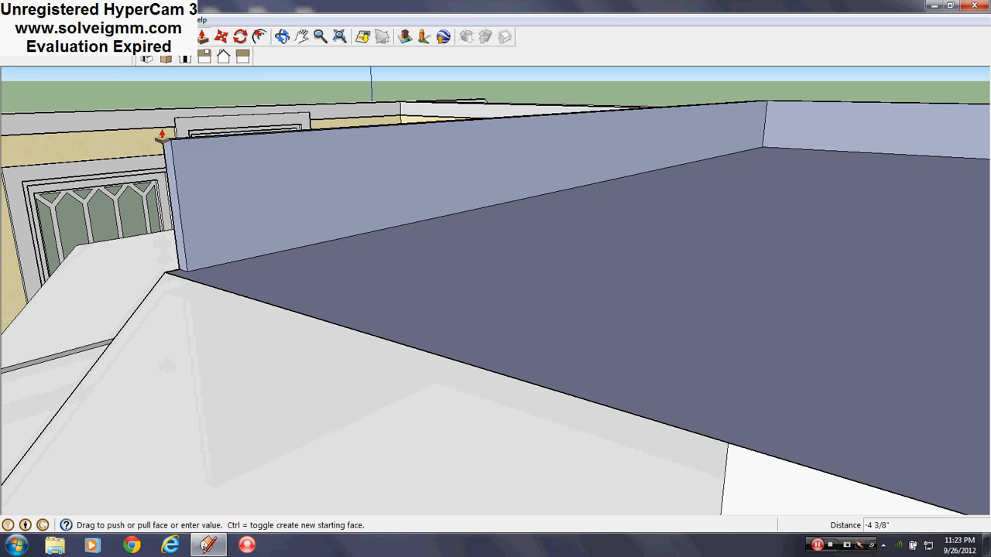
middle_drag(331, 121, 88, 173)
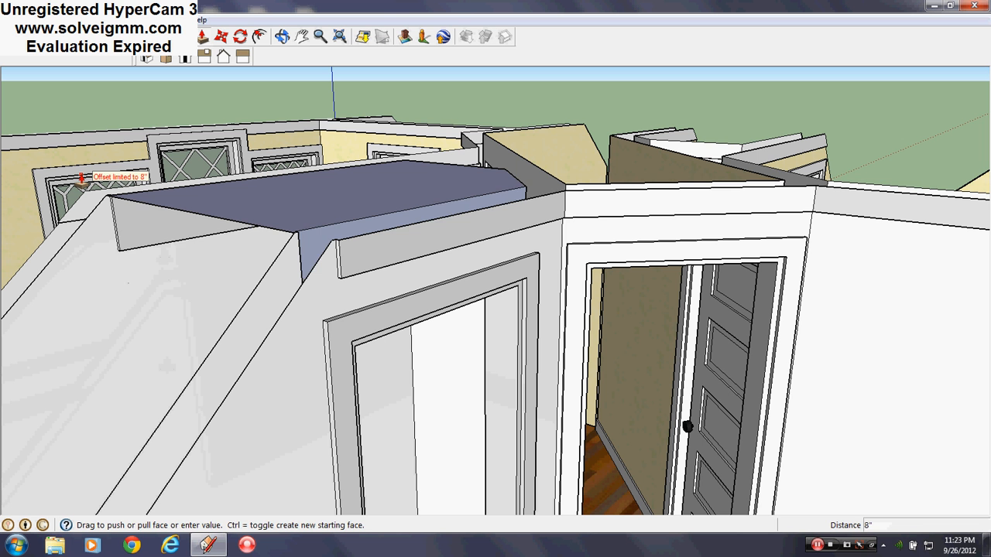
click(566, 223)
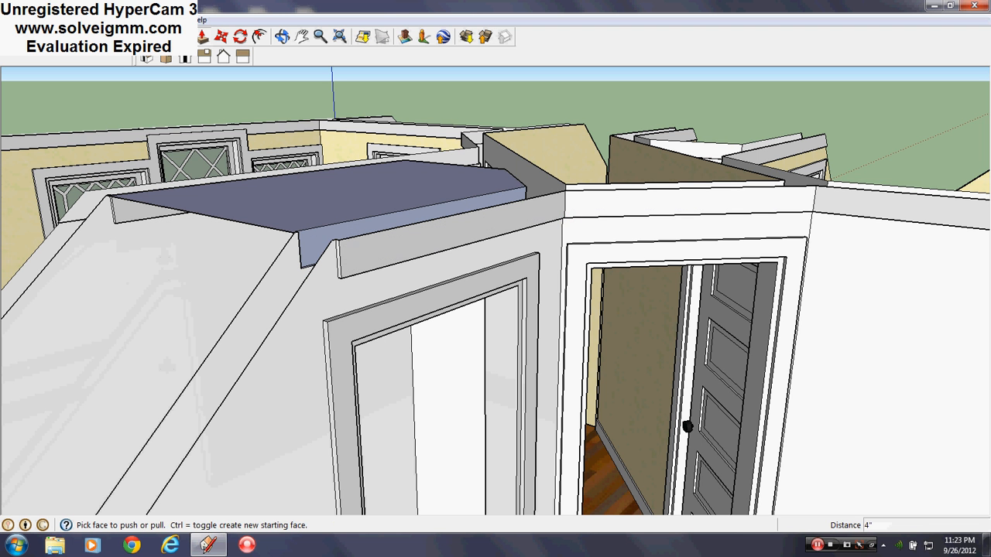
- Erase the edge across the closet's open side to remove its temporary ceiling face
key(e)
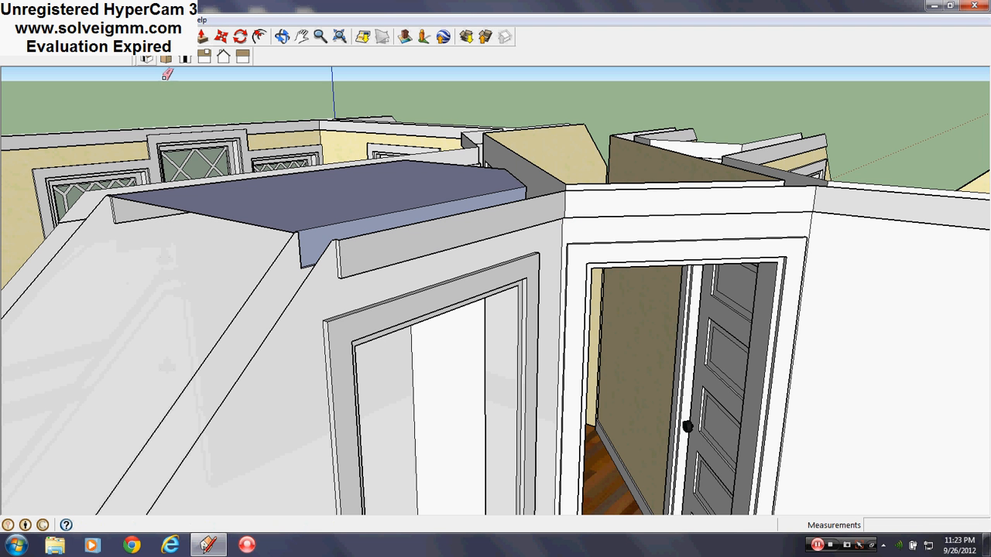
click(172, 202)
scroll(100, 199, up, 1)
scroll(146, 248, down, 5)
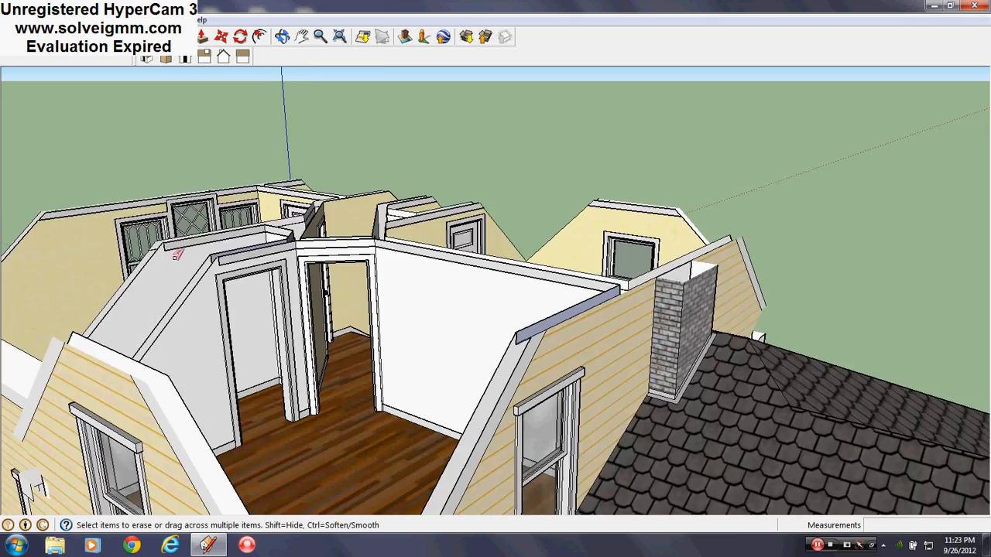
middle_drag(177, 256, 546, 310)
scroll(548, 304, up, 3)
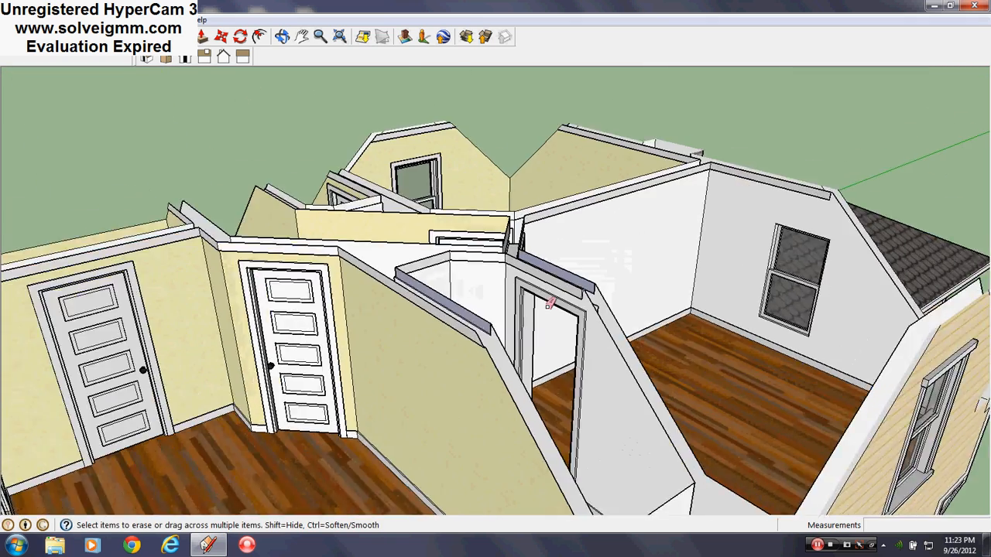
- Turn on the Roof layer and make it the active drawing layer
scroll(549, 306, up, 10)
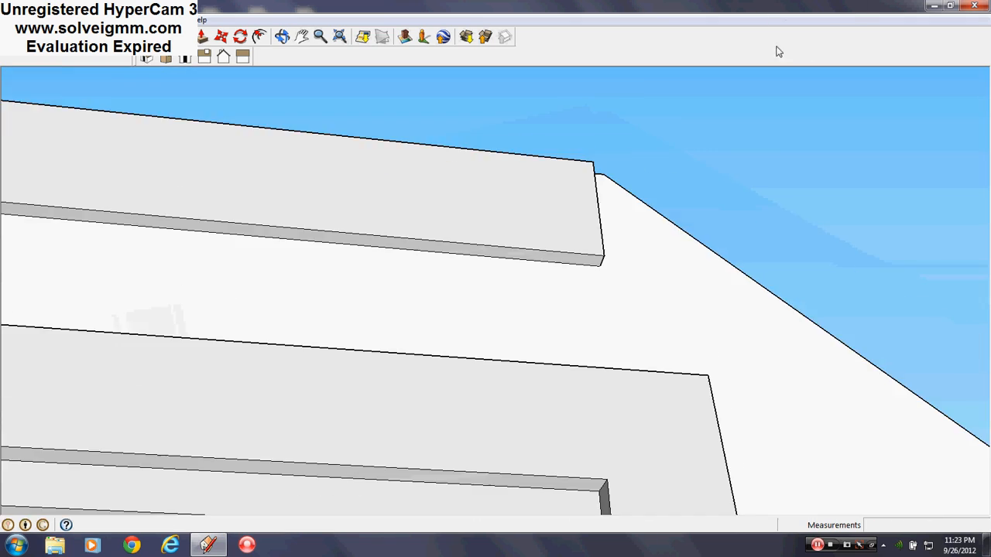
middle_drag(572, 225, 539, 259)
scroll(495, 224, down, 6)
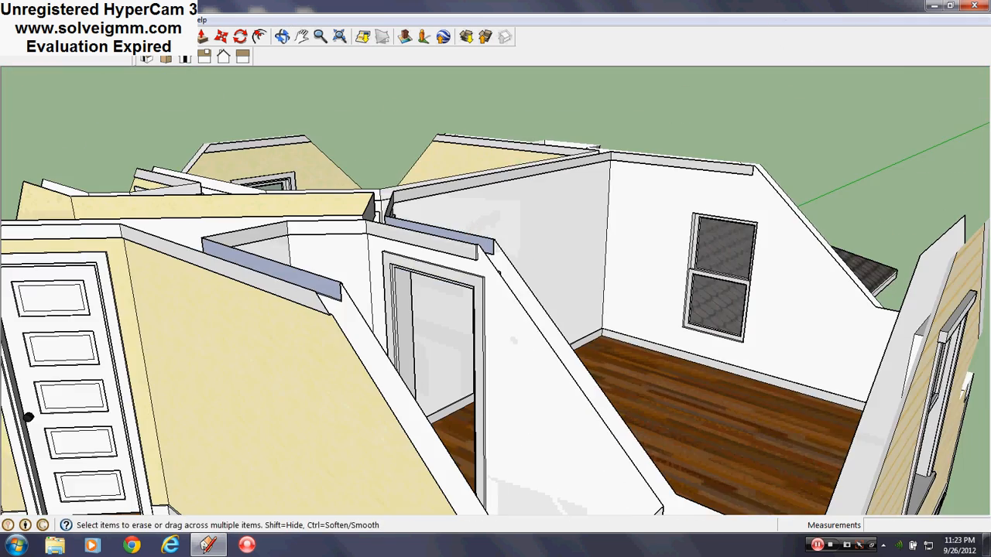
key(l)
click(167, 20)
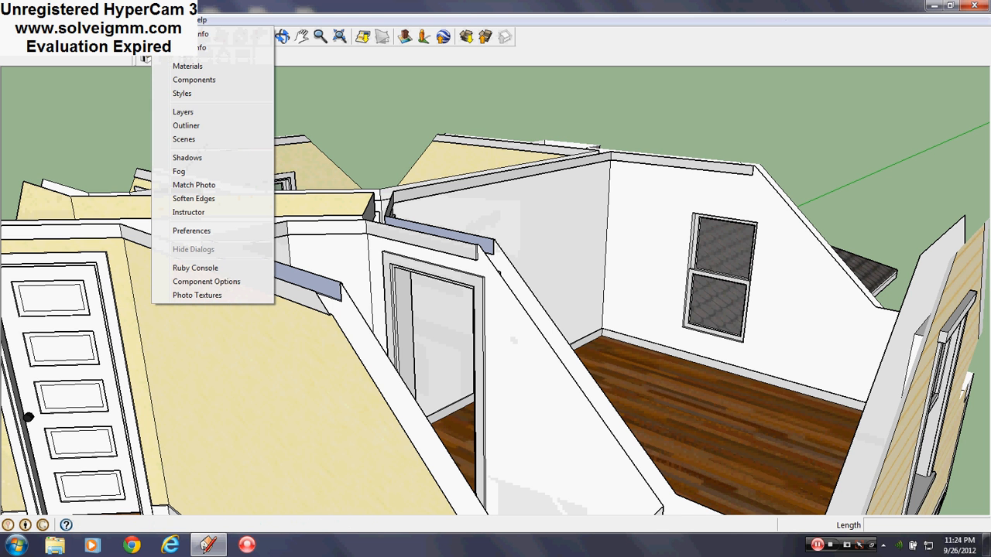
click(207, 113)
click(81, 123)
- Draw a ceiling edge between the top corners of the closet's sloped walls and erase the segment overshooting the wall corner
middle_drag(391, 245, 642, 243)
scroll(642, 243, up, 10)
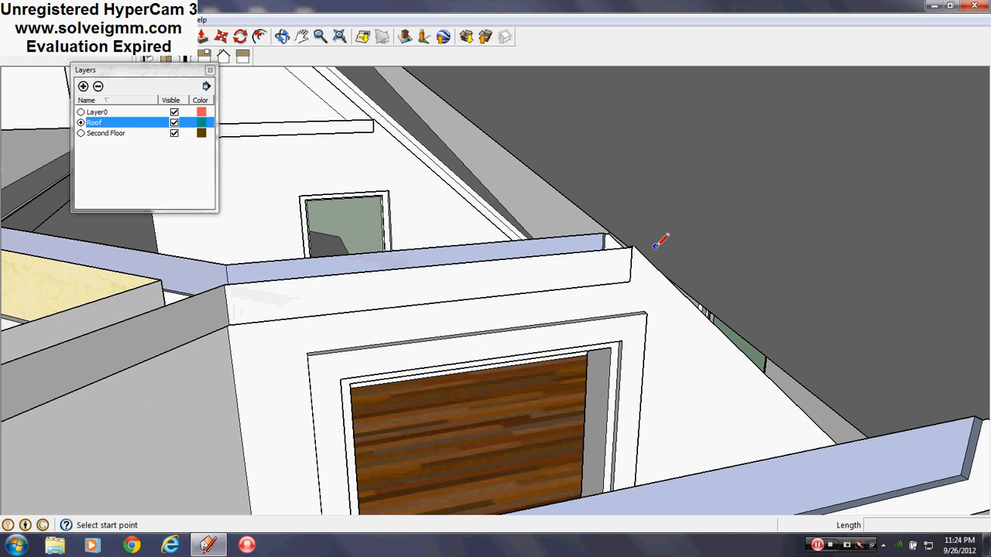
scroll(610, 236, down, 3)
scroll(687, 284, up, 2)
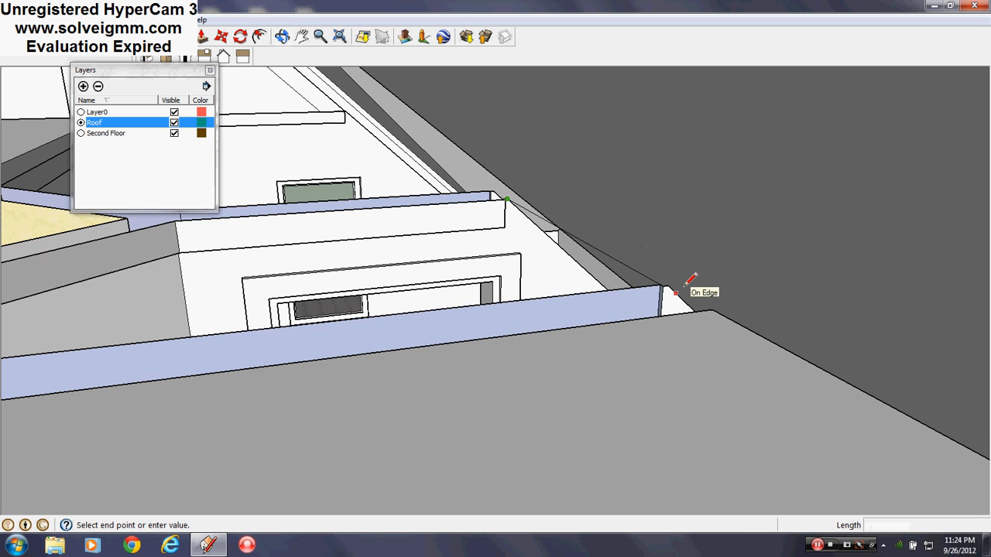
click(676, 284)
scroll(678, 282, up, 5)
middle_drag(674, 283, 743, 281)
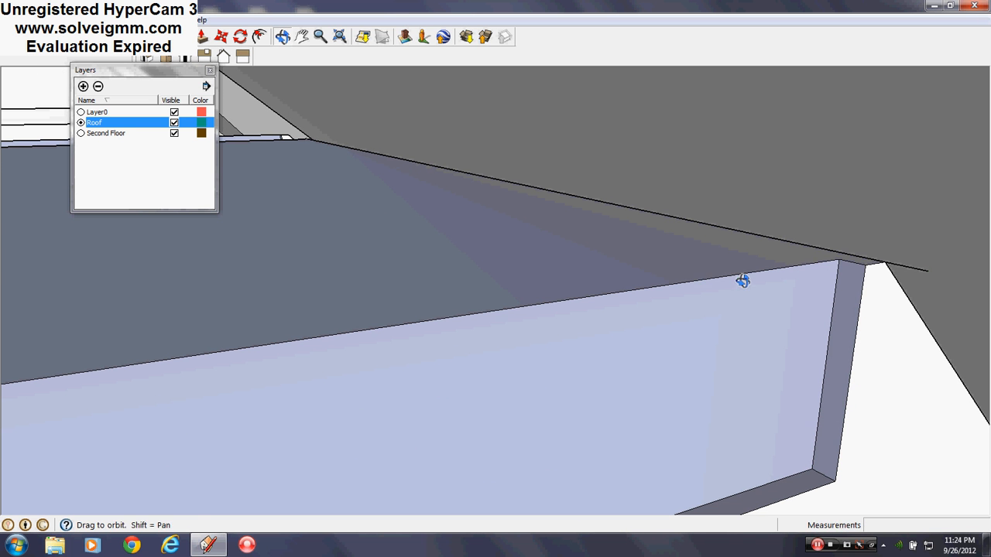
click(890, 271)
right_click(914, 269)
click(913, 290)
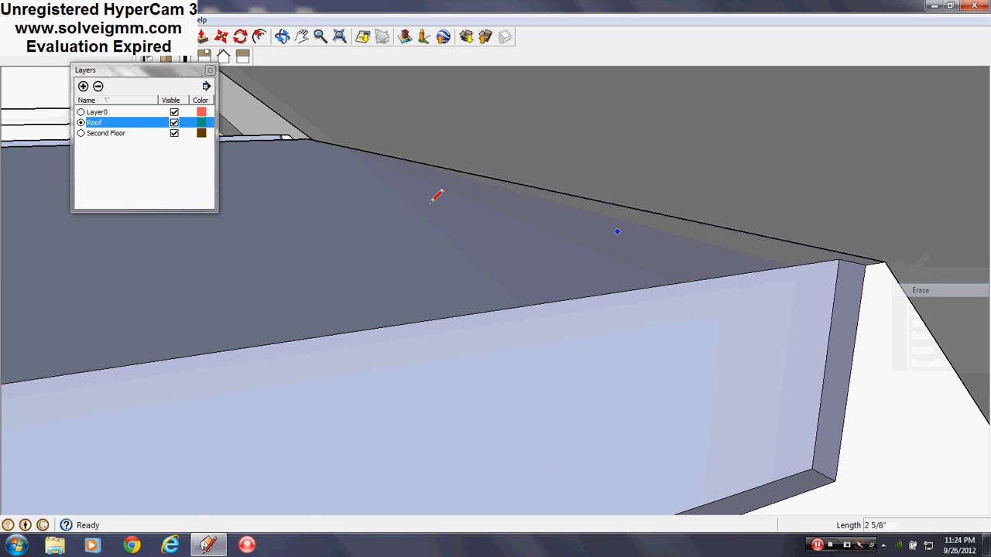
- Close the bedroom's flat ceiling with a line from the closet wall's top corner to the far gable wall's corner
shift+middle_drag(468, 234, 961, 419)
scroll(464, 160, up, 5)
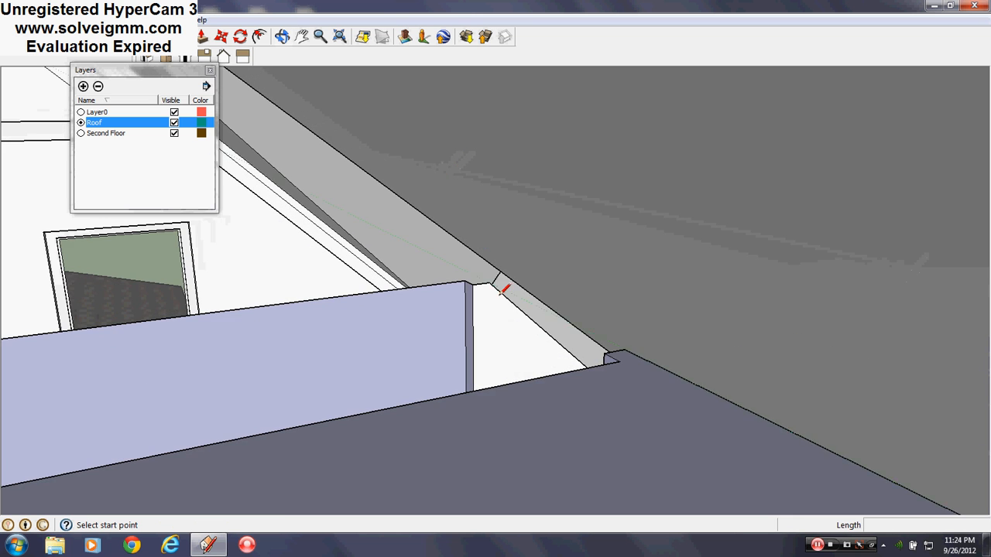
click(490, 283)
middle_drag(361, 199, 361, 150)
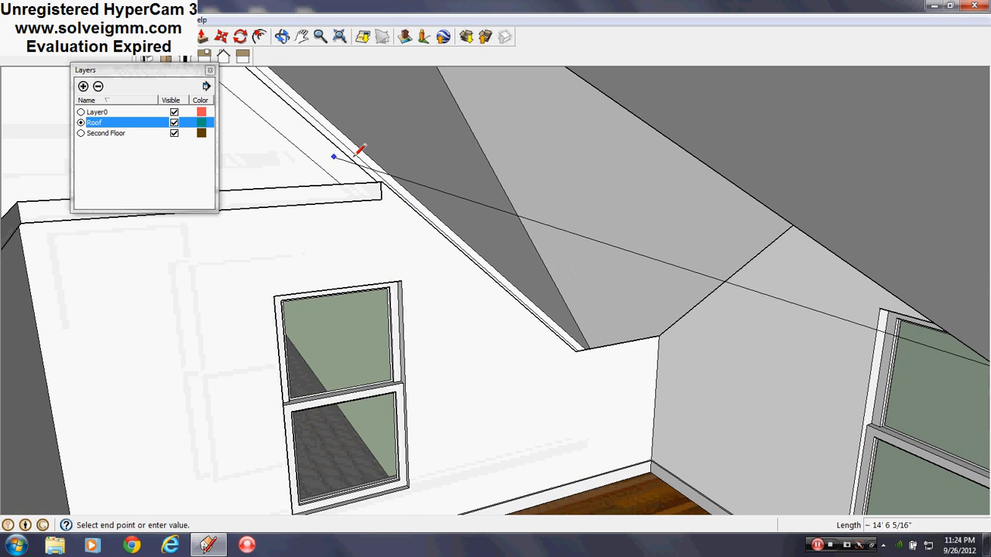
scroll(391, 189, up, 3)
scroll(391, 185, up, 3)
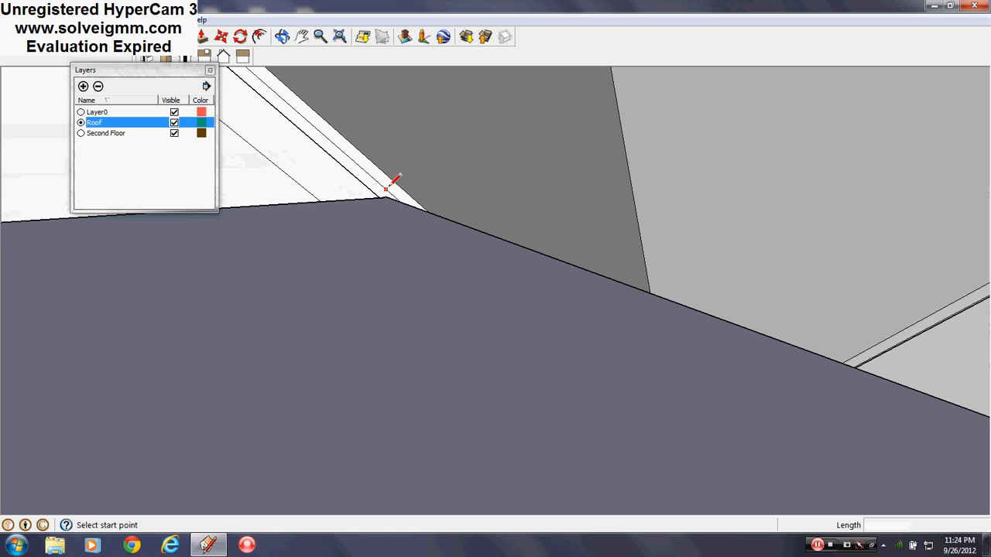
- Draw the flat ceiling edge from the window wall's top corner past the roof valley and erase the overshooting segment
mouse_move(389, 183)
middle_down()
mouse_move(619, 274)
mouse_move(423, 304)
mouse_move(517, 313)
mouse_move(534, 301)
middle_up()
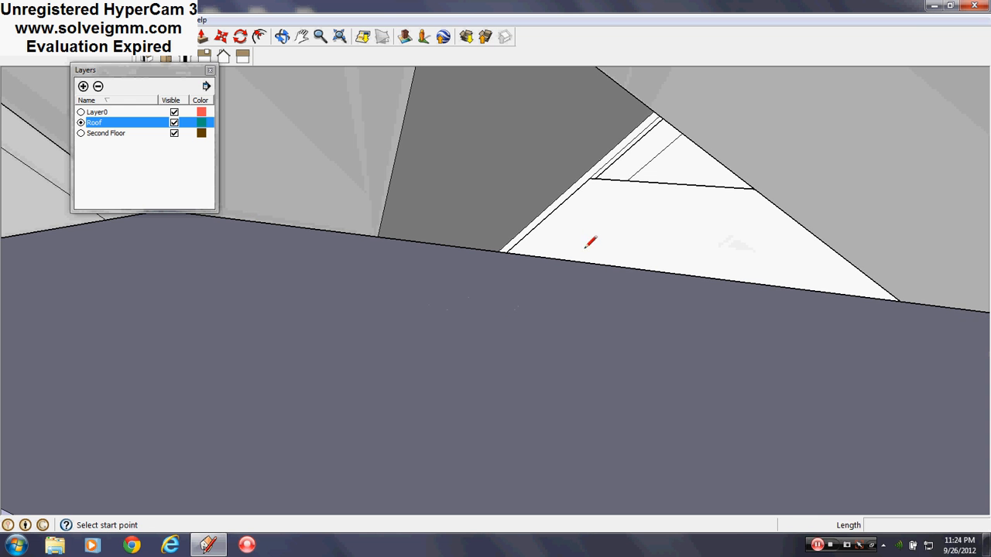
right_click(331, 258)
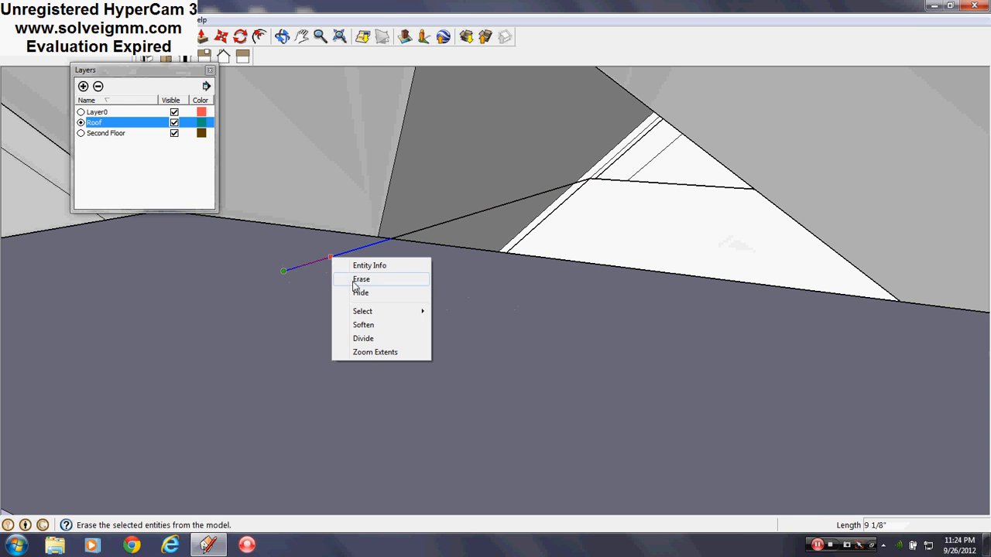
click(358, 280)
- Draw a 7' 8 5/8" valley edge from the new ceiling corner down to the lower corner where the roof slopes meet
click(393, 236)
middle_drag(393, 236, 377, 193)
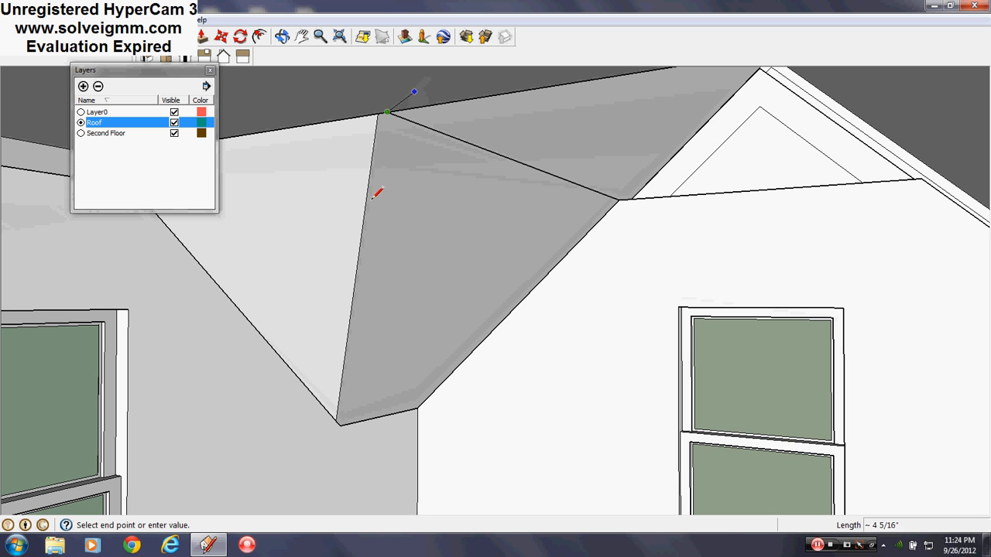
click(341, 424)
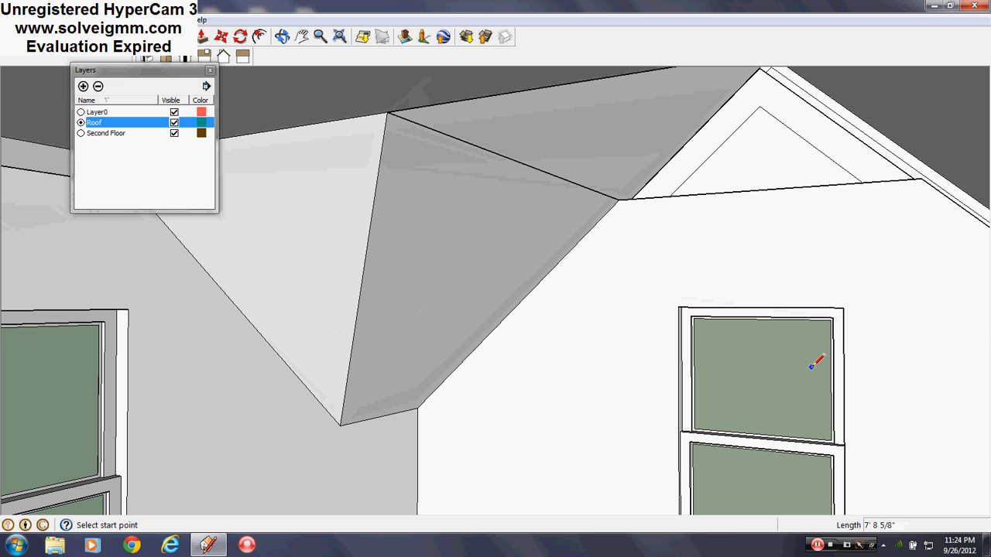
- Draw the opposite flat ceiling edge from the window wall's top corner to the roof valley, erasing the overshoot and the leftover ceiling line
middle_drag(811, 366, 622, 407)
scroll(742, 369, up, 3)
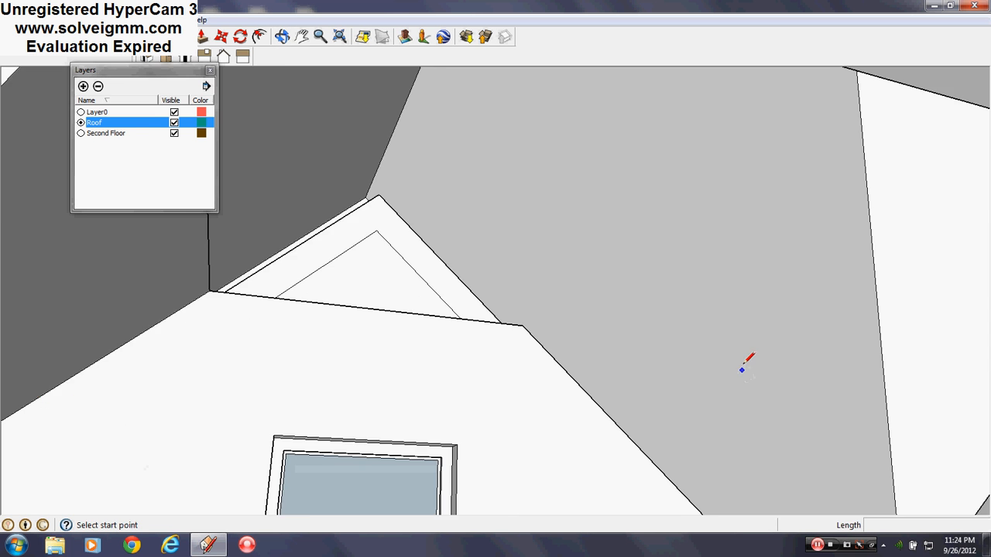
scroll(597, 354, up, 5)
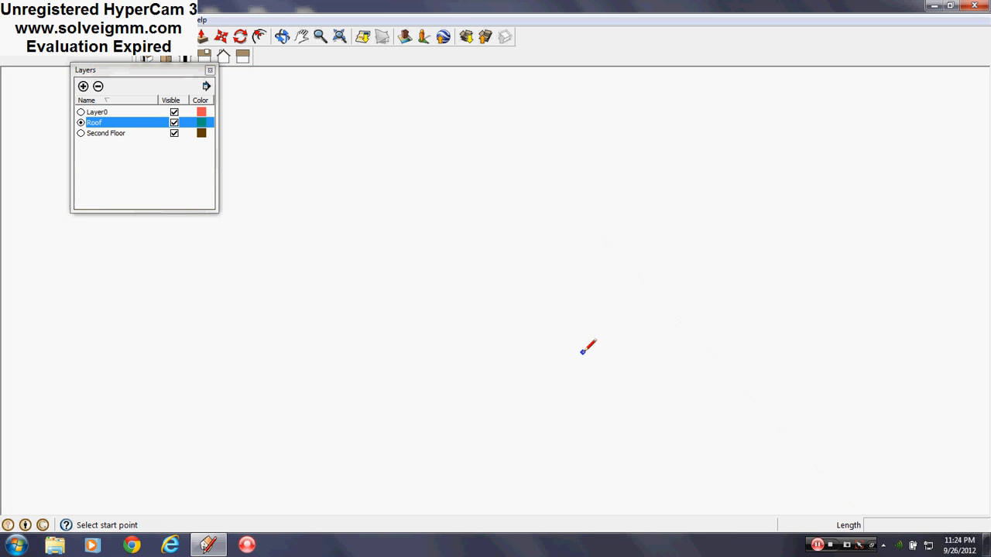
scroll(585, 346, down, 5)
mouse_move(579, 343)
middle_down()
mouse_move(503, 382)
mouse_move(626, 348)
middle_up()
scroll(539, 361, up, 2)
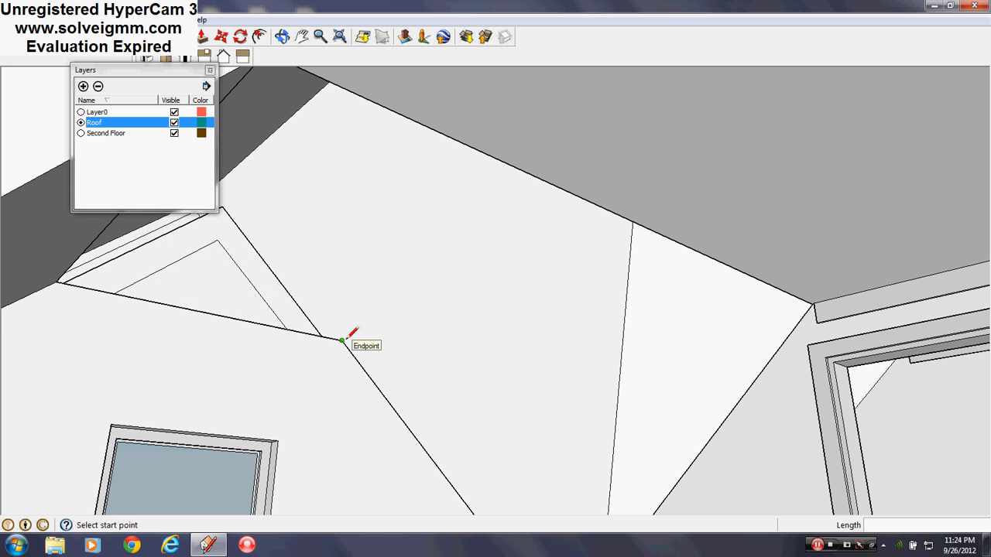
click(705, 198)
right_click(692, 206)
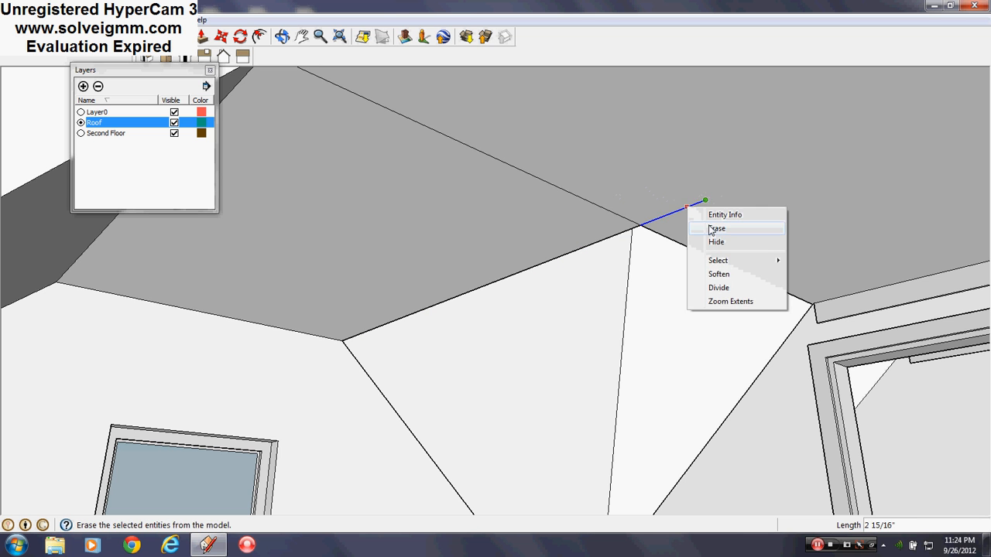
click(715, 223)
right_click(610, 210)
click(640, 235)
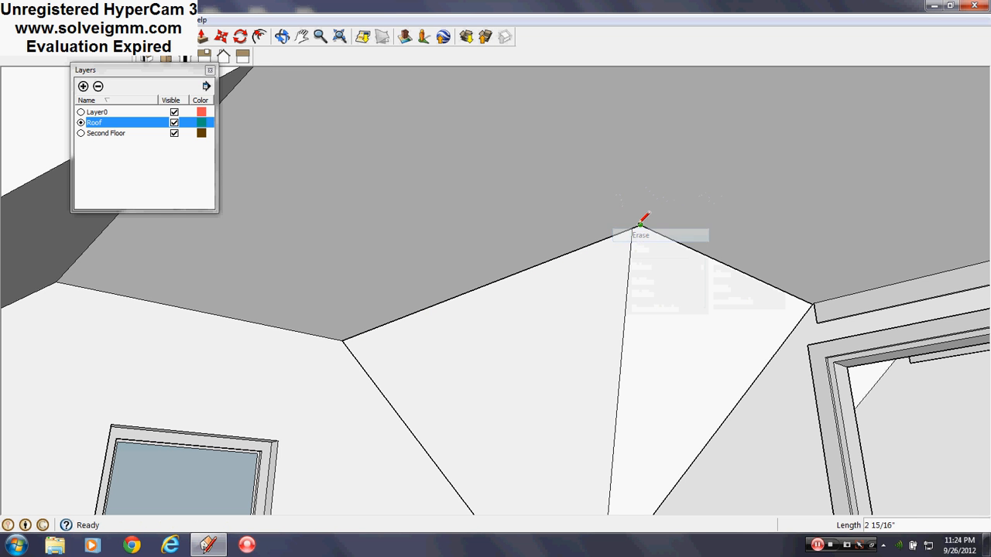
- Draw the opposite valley edge from the ceiling corner down to the lower wall corner beside the closet
mouse_move(640, 224)
middle_down()
mouse_move(624, 214)
mouse_move(619, 316)
middle_up()
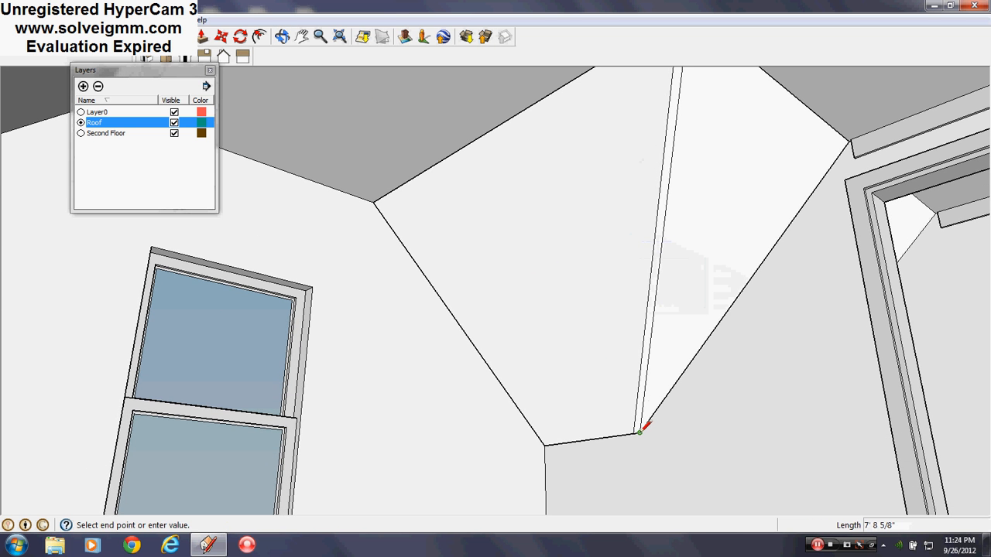
click(641, 427)
middle_drag(641, 428, 625, 376)
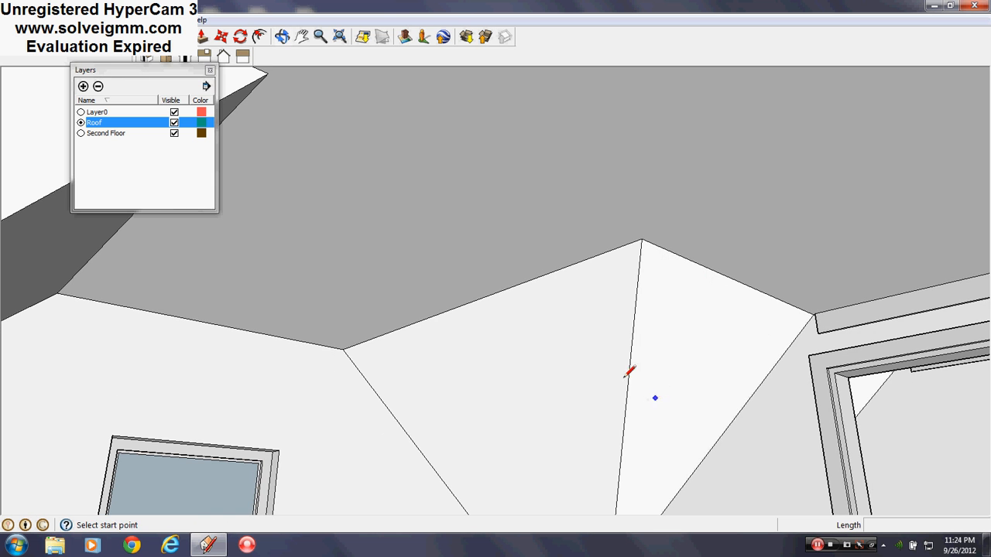
- Hide the Second Floor and Layer0 layers so only the roof's underside is shown
click(174, 133)
scroll(333, 238, down, 5)
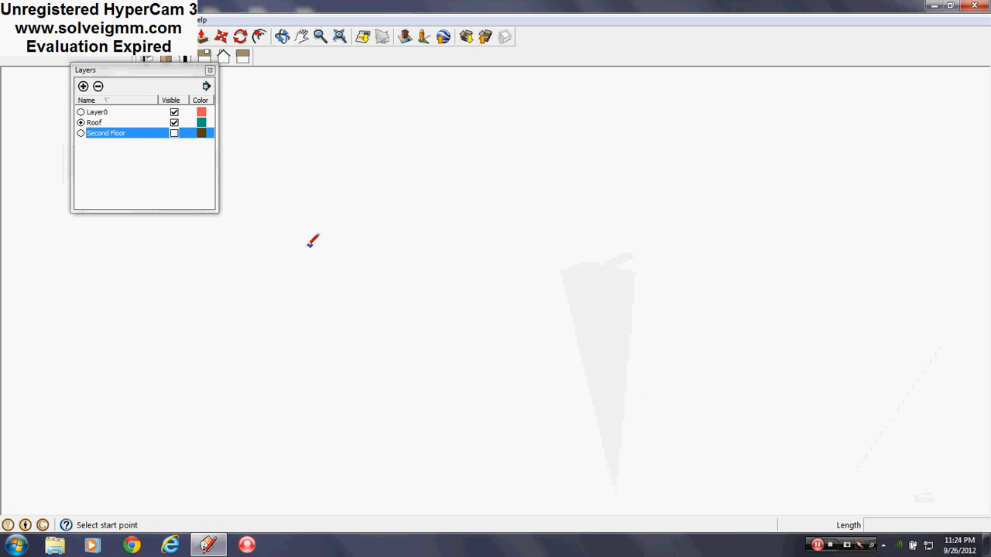
scroll(426, 190, down, 5)
middle_drag(533, 319, 619, 248)
scroll(396, 379, up, 2)
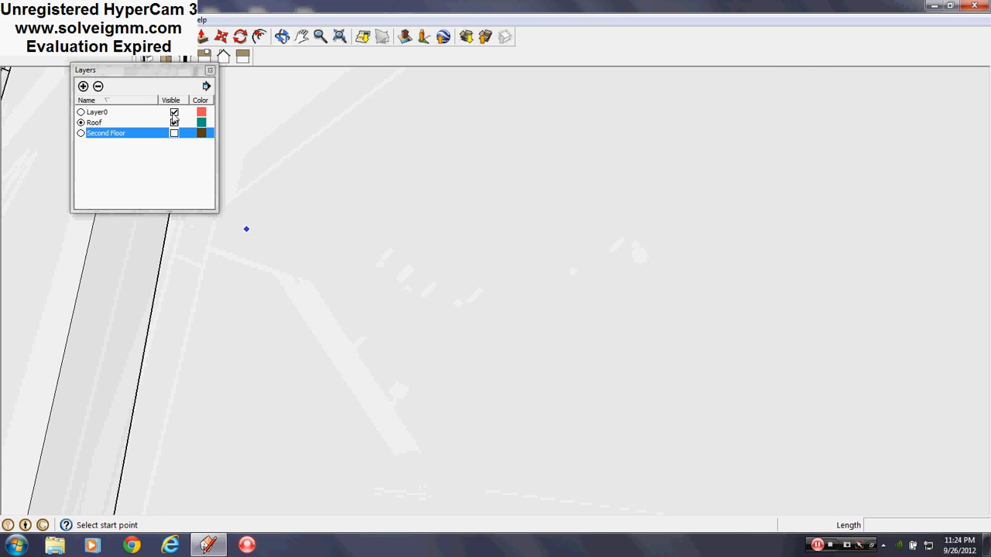
click(174, 112)
middle_drag(433, 193, 528, 141)
scroll(527, 143, down, 3)
scroll(512, 118, up, 2)
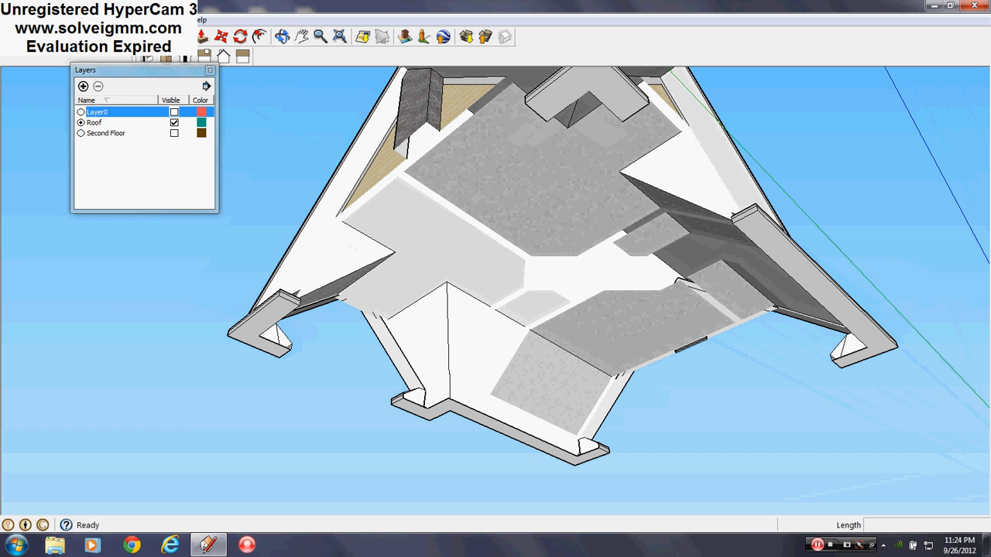
- Sample the Cladding_Stucco_White material from a painted ceiling and apply it to the closet's slope, the closet ceiling and the bedroom ceiling
key(b)
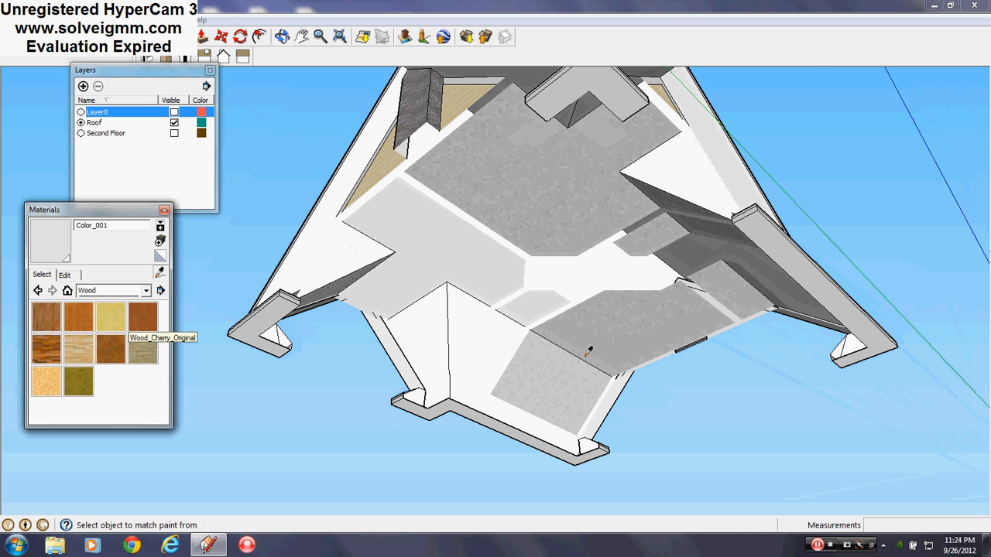
click(585, 339)
scroll(492, 327, up, 3)
click(509, 338)
click(543, 309)
click(444, 236)
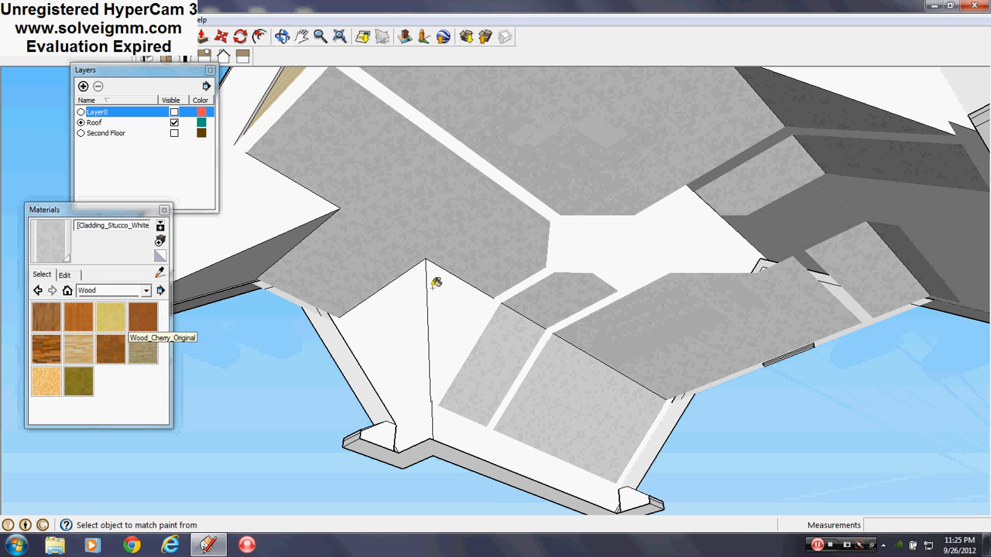
- Paint the remaining sloped ceiling faces on both sides of the dormer valleys with Cladding_Stucco_White and close the materials browser
click(451, 316)
click(392, 327)
mouse_move(393, 327)
middle_down()
mouse_move(256, 346)
mouse_move(283, 354)
middle_up()
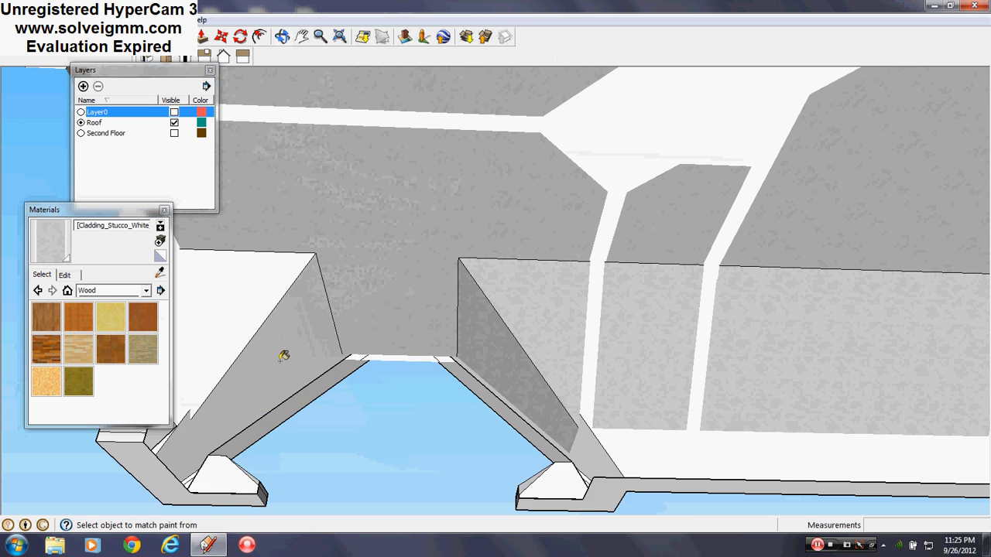
click(283, 355)
click(261, 282)
mouse_move(261, 282)
middle_down()
mouse_move(471, 287)
mouse_move(442, 302)
mouse_move(416, 226)
mouse_move(533, 179)
mouse_move(454, 230)
mouse_move(540, 227)
mouse_move(264, 205)
middle_up()
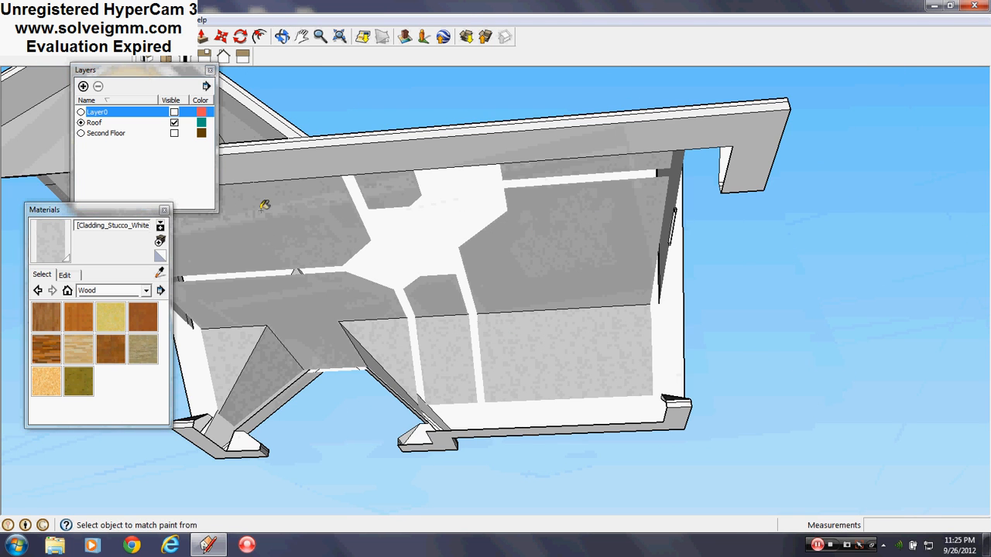
click(165, 210)
- Show Layer0 and Second Floor again, make Second Floor the active layer, hide the Roof layer and close the layer list
middle_drag(347, 259, 495, 279)
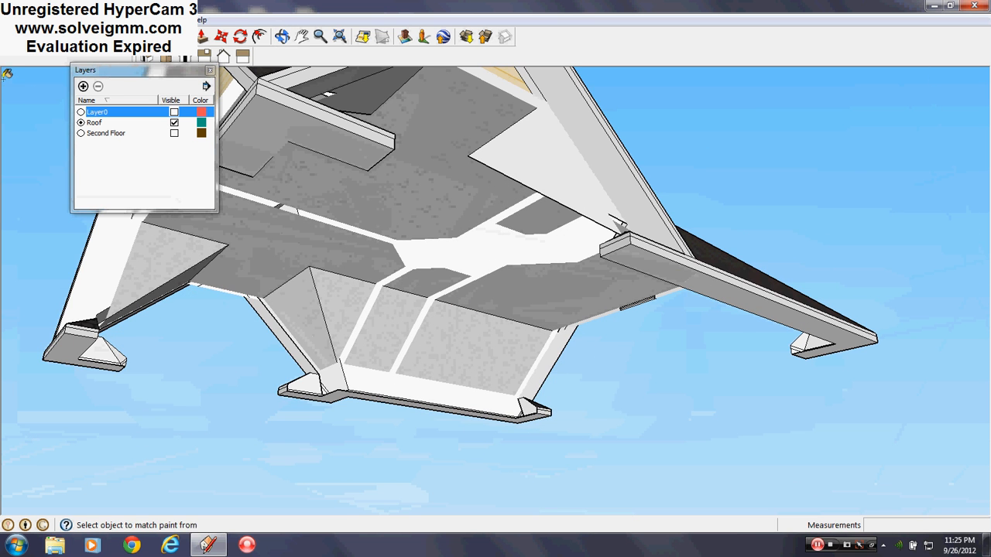
click(81, 112)
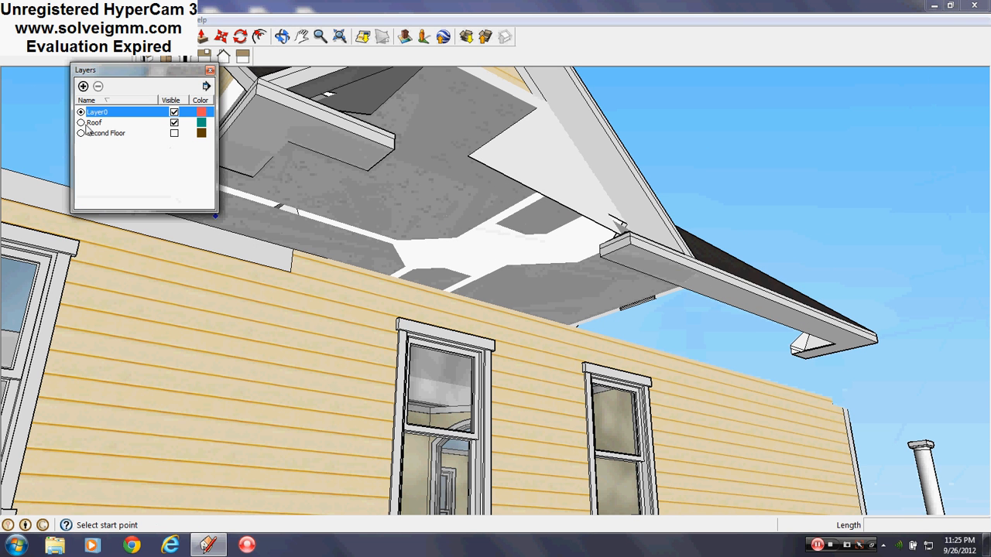
click(81, 134)
middle_drag(445, 223, 650, 433)
click(174, 122)
click(211, 71)
- Extend the crown molding's lower edge on both sides of the closet wall to the sloped wall edges, erasing the overshooting segments
scroll(383, 257, up, 7)
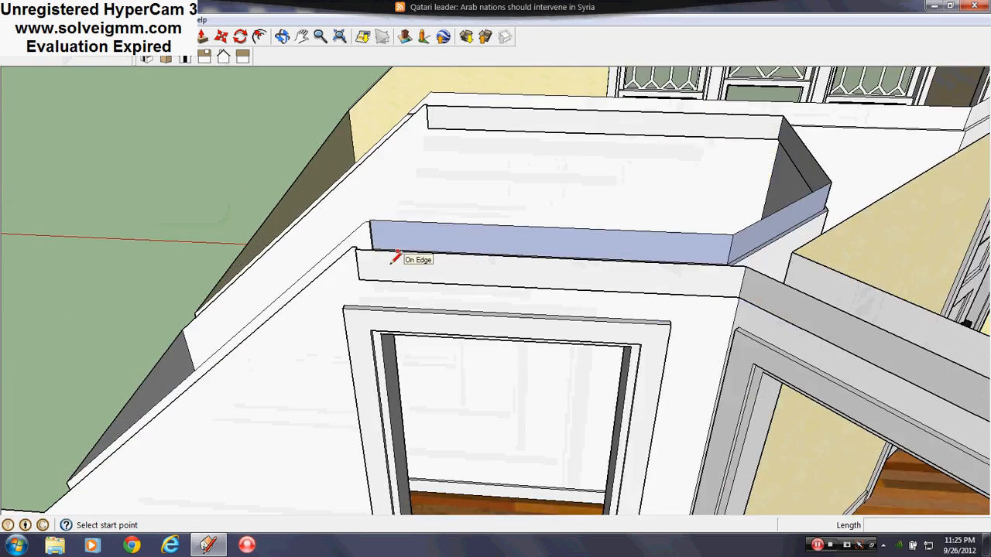
middle_drag(395, 257, 361, 317)
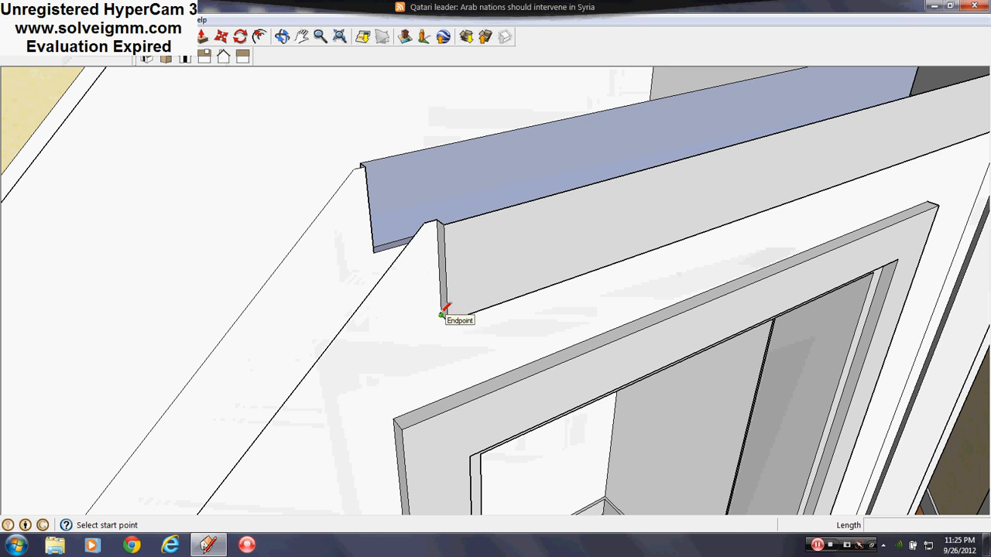
right_click(297, 369)
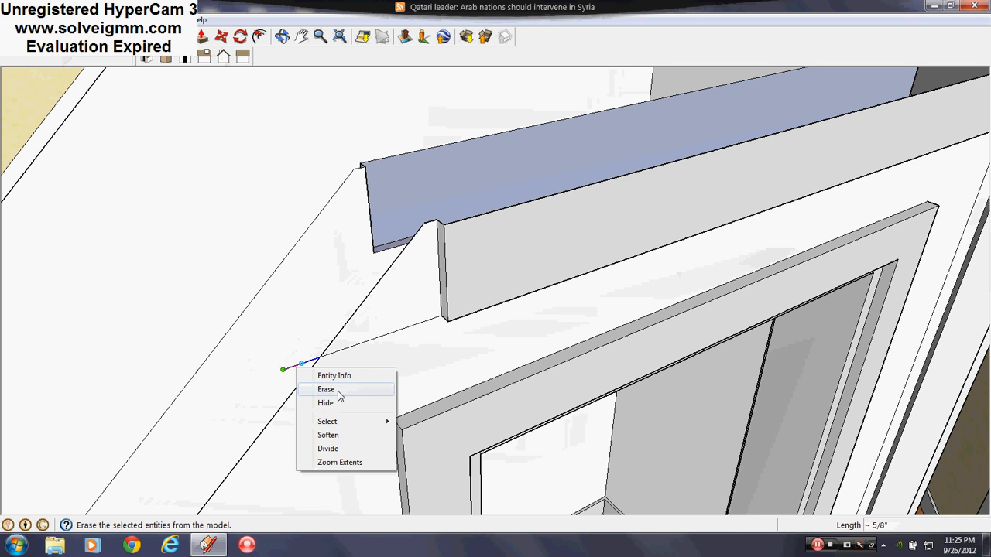
click(338, 391)
click(372, 252)
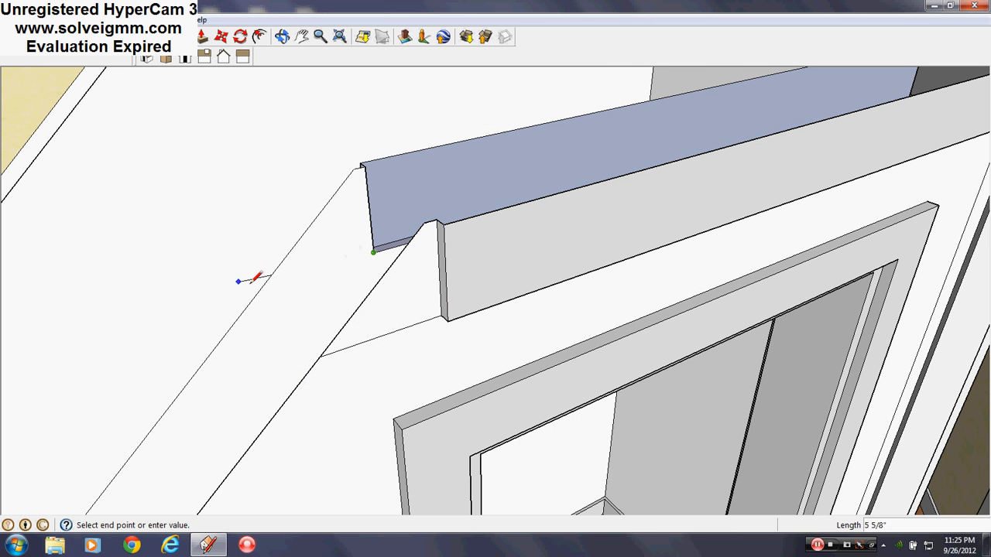
scroll(355, 378, down, 3)
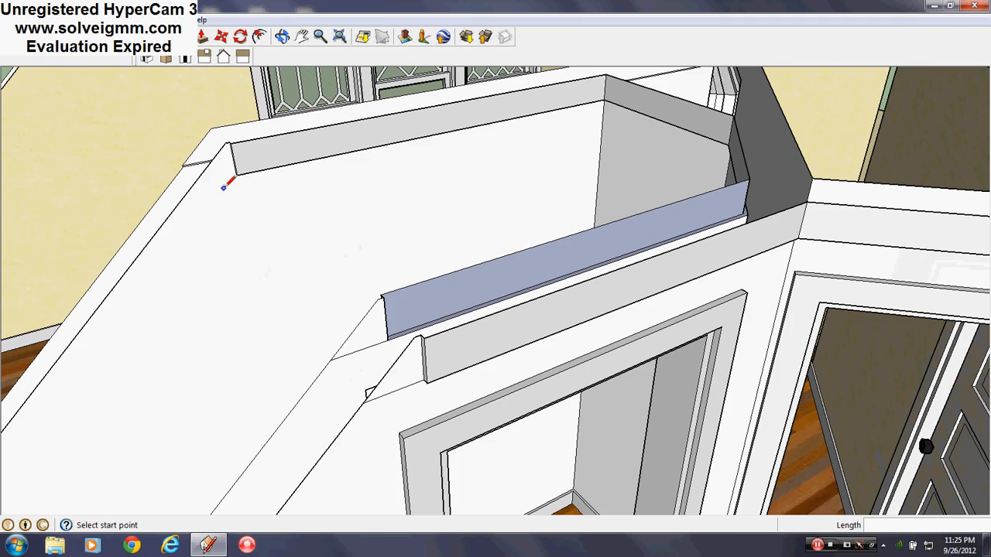
- Extend the lower edges of the remaining crown molding ends to the sloped wall edges and erase the overshooting segment
click(196, 179)
scroll(214, 166, up, 5)
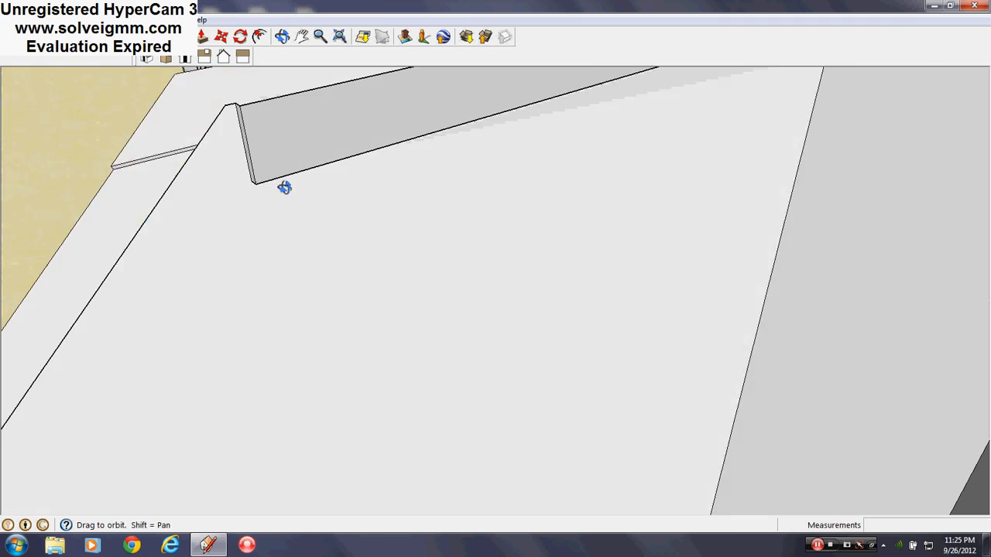
middle_drag(283, 186, 247, 190)
scroll(116, 163, down, 10)
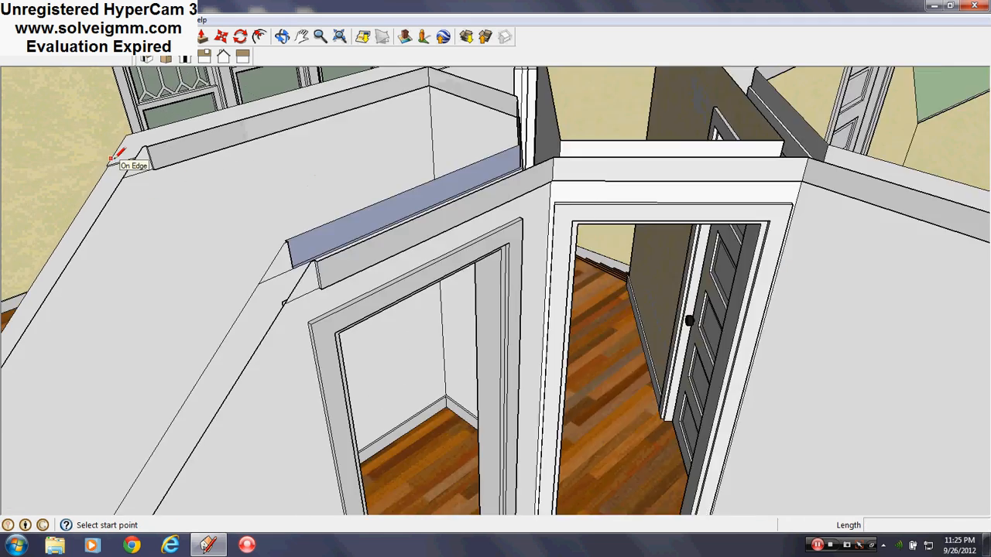
scroll(345, 359, up, 6)
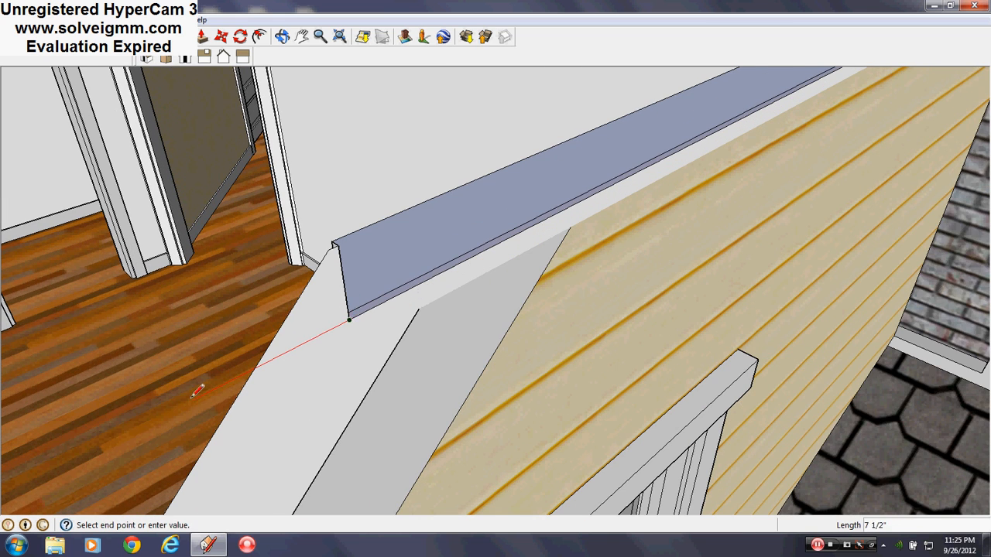
right_click(229, 380)
click(250, 403)
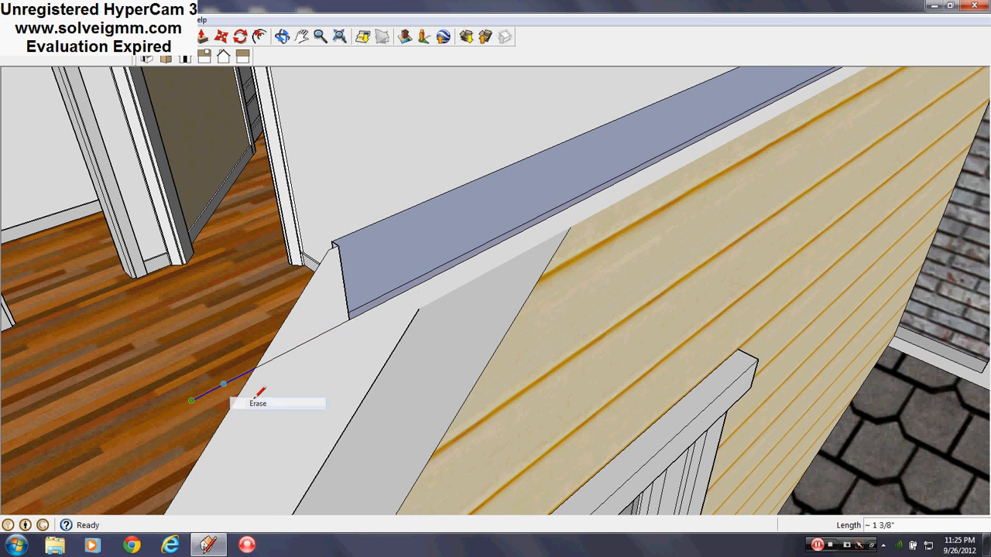
- Push/pull the triangular end of the bedroom window wall's crown molding by 1/2" so it is flush with the strip
middle_drag(250, 403, 564, 364)
scroll(592, 334, up, 3)
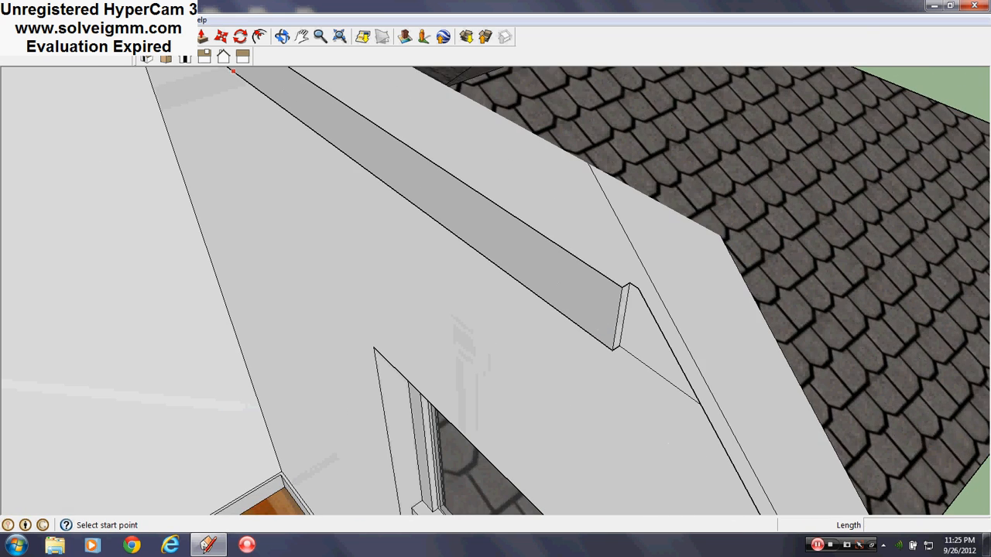
click(202, 36)
click(635, 332)
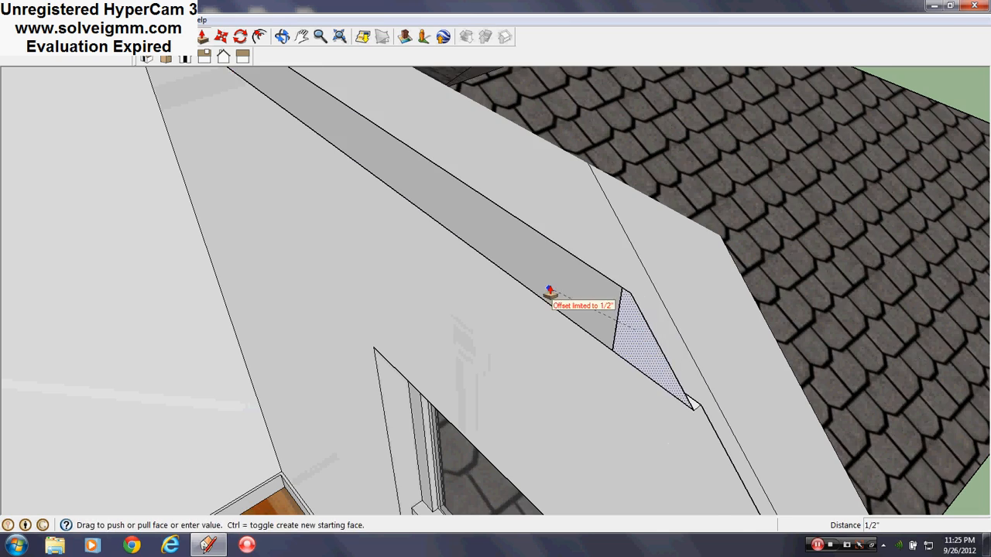
click(552, 287)
- Push/pull the triangular crown molding ends on the closet walls by the same 1/2"
scroll(703, 149, down, 9)
scroll(460, 273, up, 5)
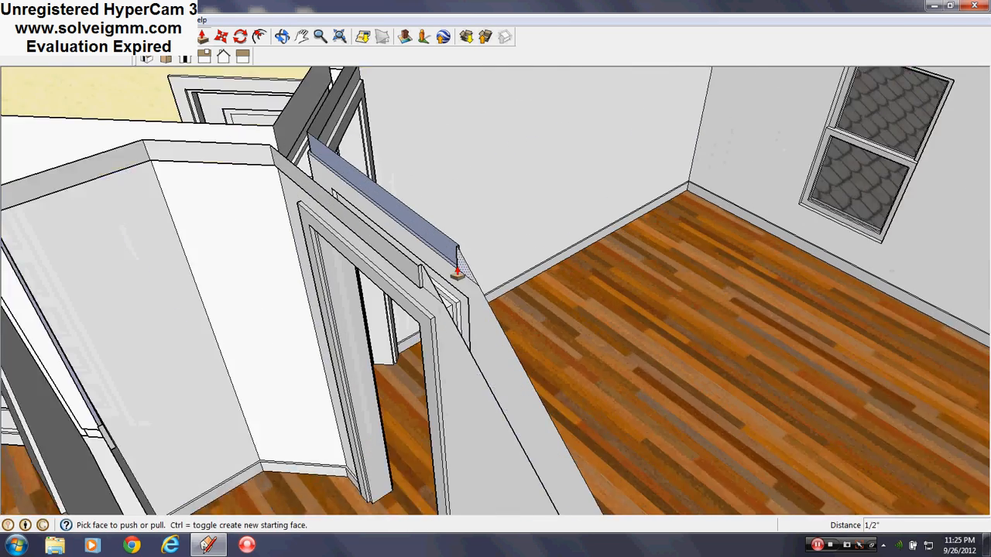
double_click(460, 272)
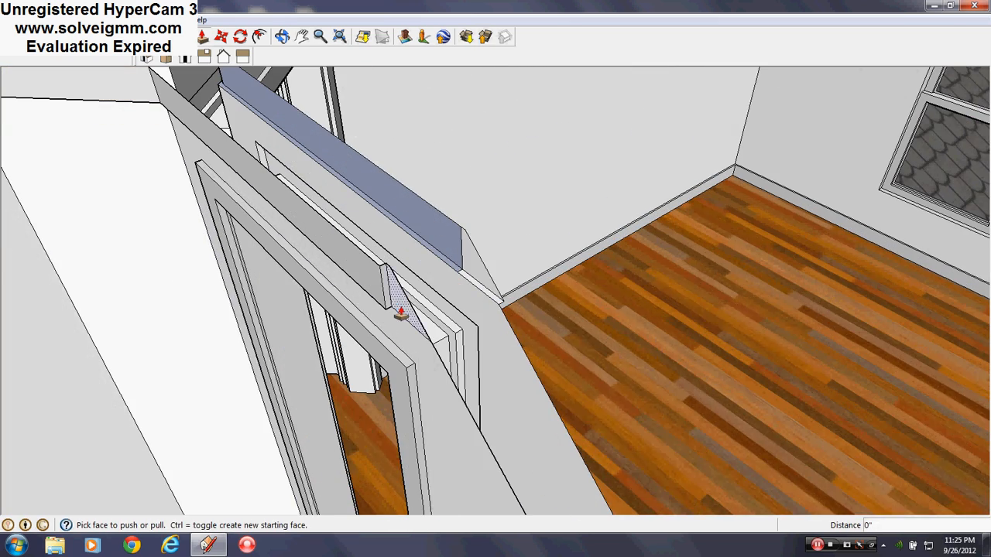
middle_drag(401, 312, 500, 248)
scroll(418, 283, up, 6)
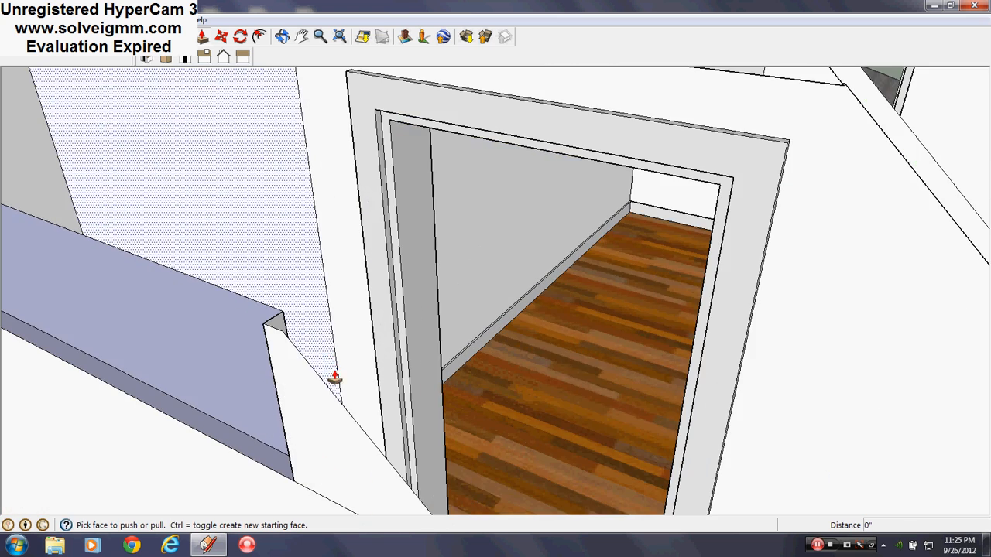
click(309, 409)
click(309, 409)
scroll(320, 232, down, 5)
scroll(355, 241, up, 4)
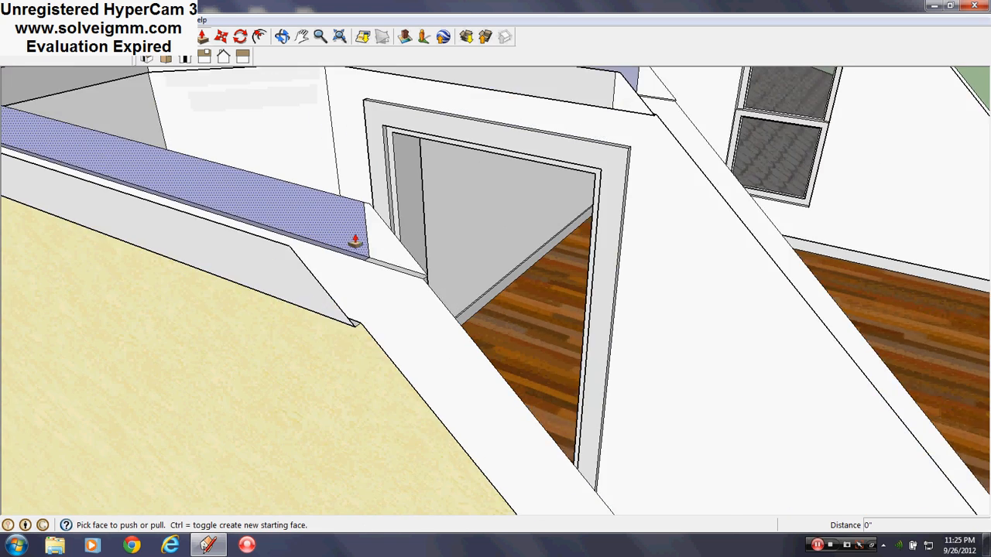
- Erase the underside and face seam edges between the closet wall's crown molding and its triangular end piece
scroll(354, 242, up, 3)
key(space)
middle_drag(452, 332, 496, 294)
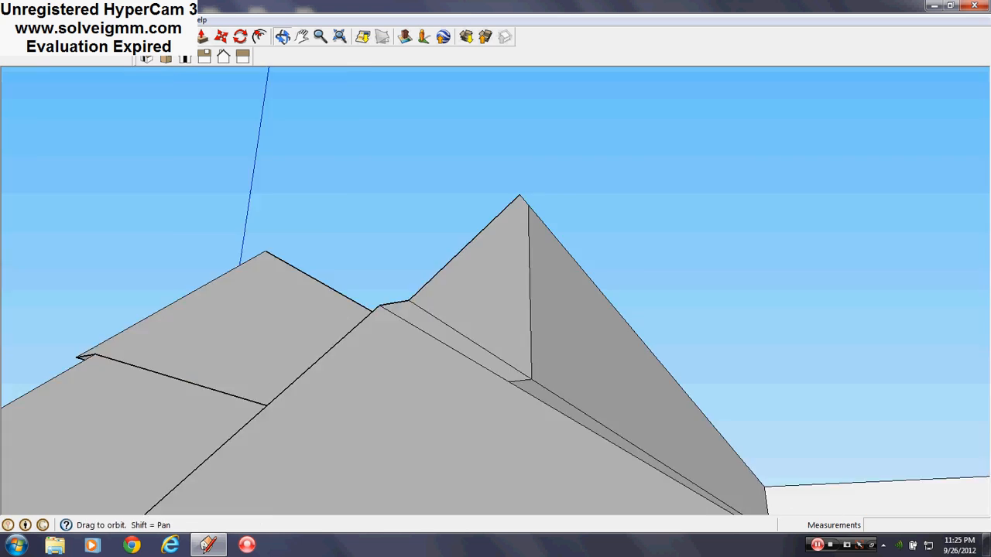
scroll(522, 371, up, 5)
key(e)
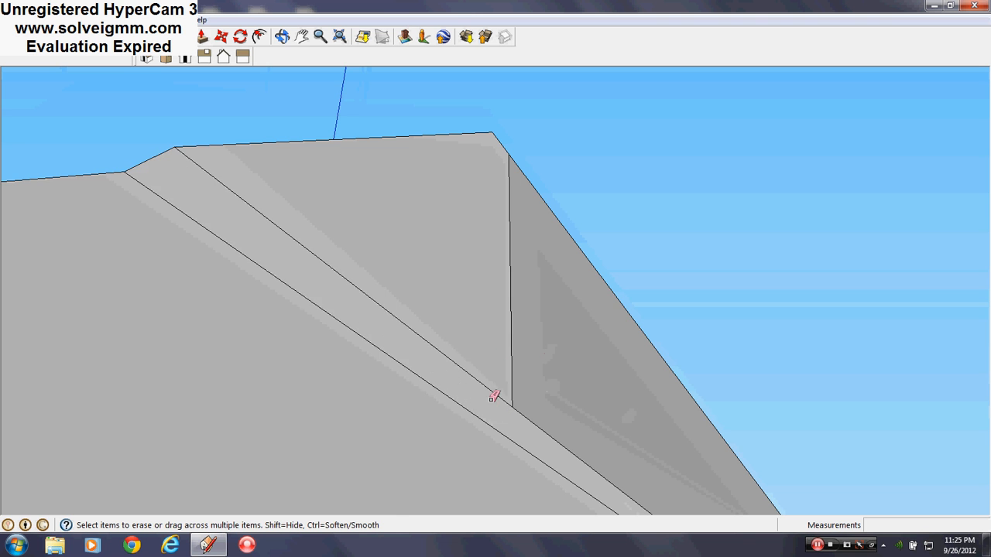
scroll(495, 364, down, 8)
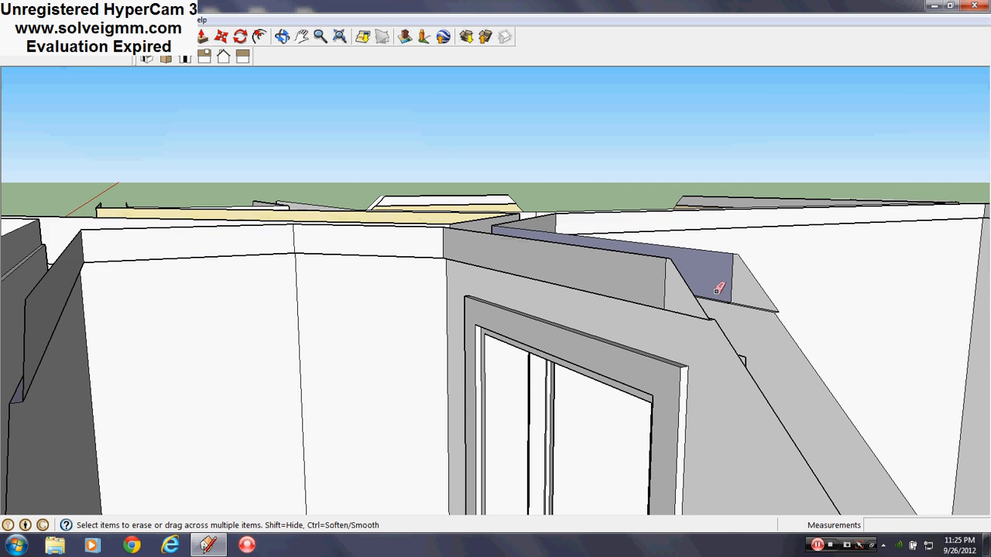
scroll(696, 310, up, 5)
mouse_move(674, 315)
middle_down()
mouse_move(658, 183)
mouse_move(500, 308)
middle_up()
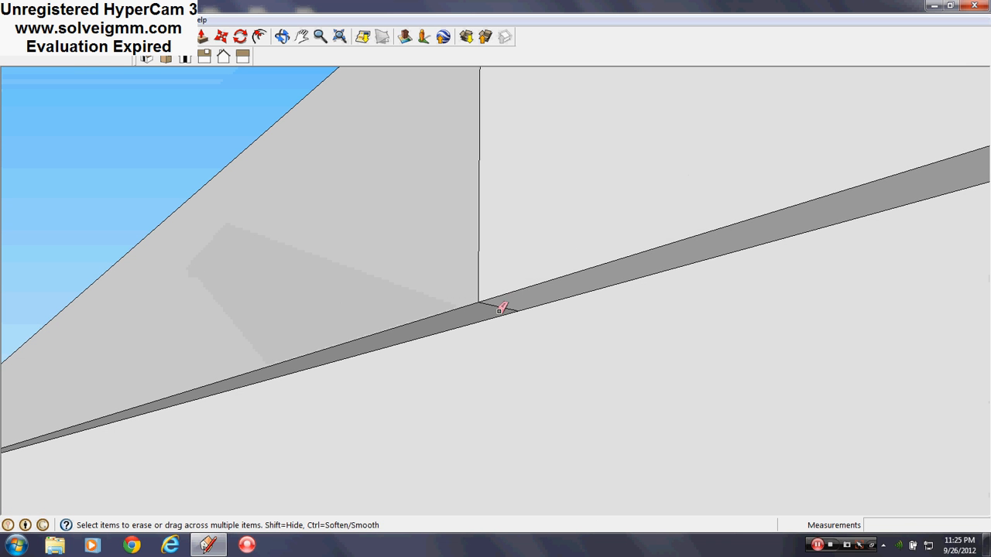
click(501, 307)
click(479, 267)
- Erase the matching seam edges at the triangular end of the crown molding on the other side of the closet wall
scroll(237, 362, down, 5)
middle_drag(408, 343, 81, 344)
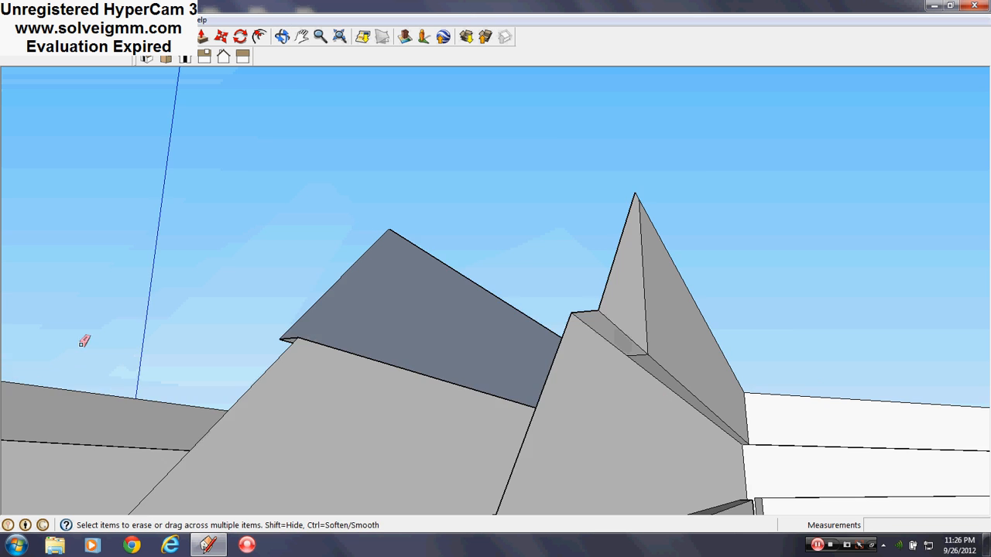
scroll(650, 354, up, 3)
click(628, 343)
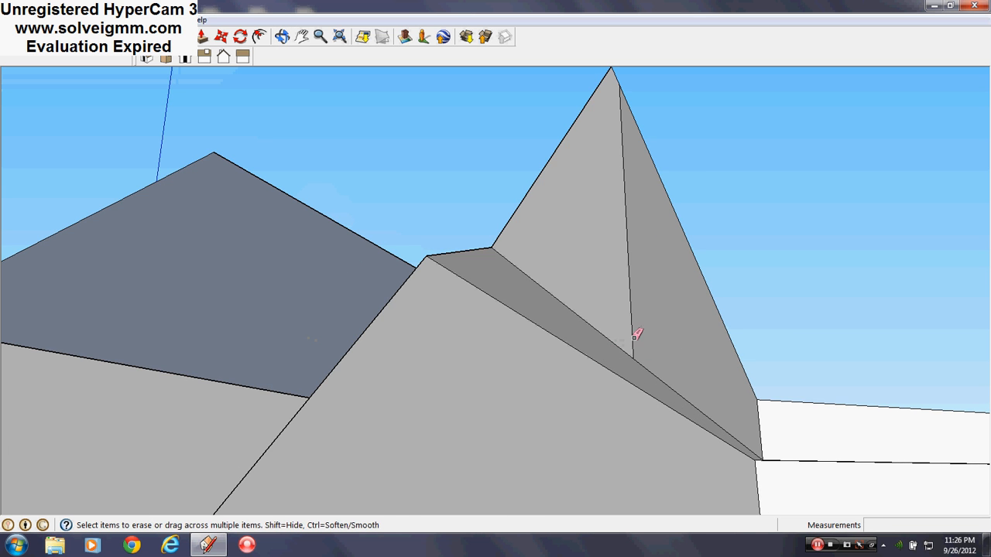
click(633, 338)
- Erase the seam edges at the triangular end of the crown molding on the bedroom's window wall
middle_drag(358, 300, 373, 409)
scroll(222, 297, down, 5)
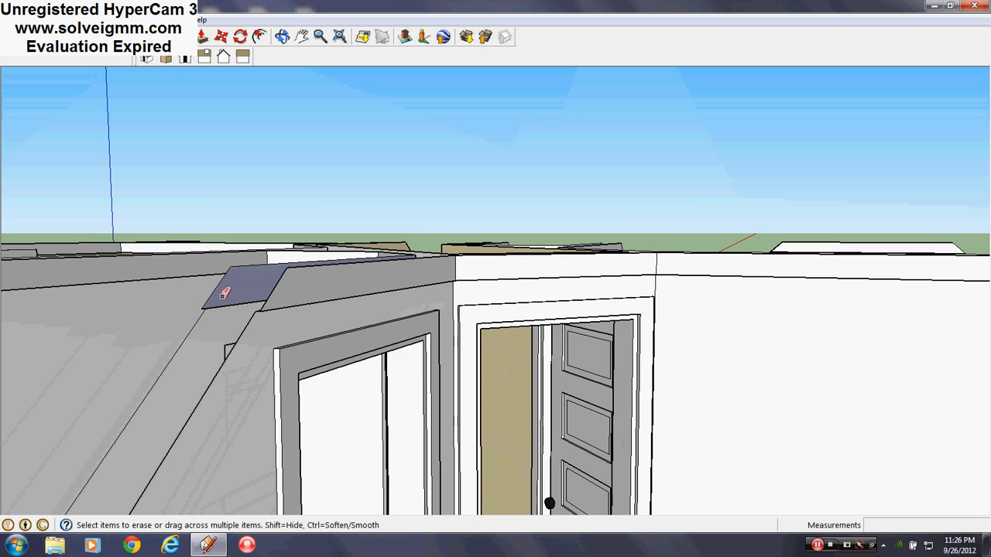
scroll(224, 294, down, 3)
middle_drag(223, 294, 907, 398)
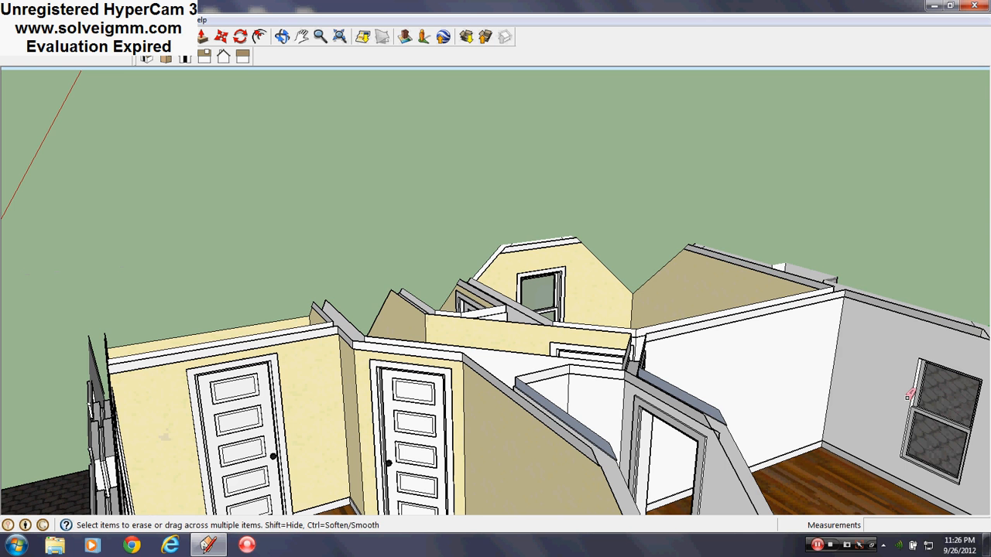
scroll(503, 297, down, 4)
scroll(716, 319, up, 3)
scroll(711, 381, up, 3)
scroll(730, 356, up, 3)
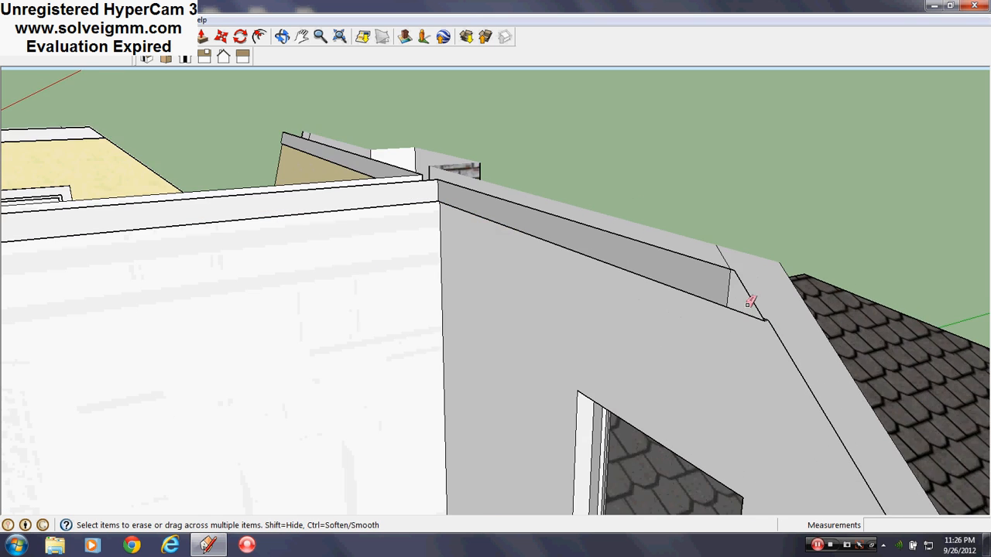
scroll(743, 305, up, 3)
middle_drag(745, 307, 850, 173)
scroll(751, 422, up, 2)
middle_drag(752, 422, 736, 401)
scroll(611, 261, up, 3)
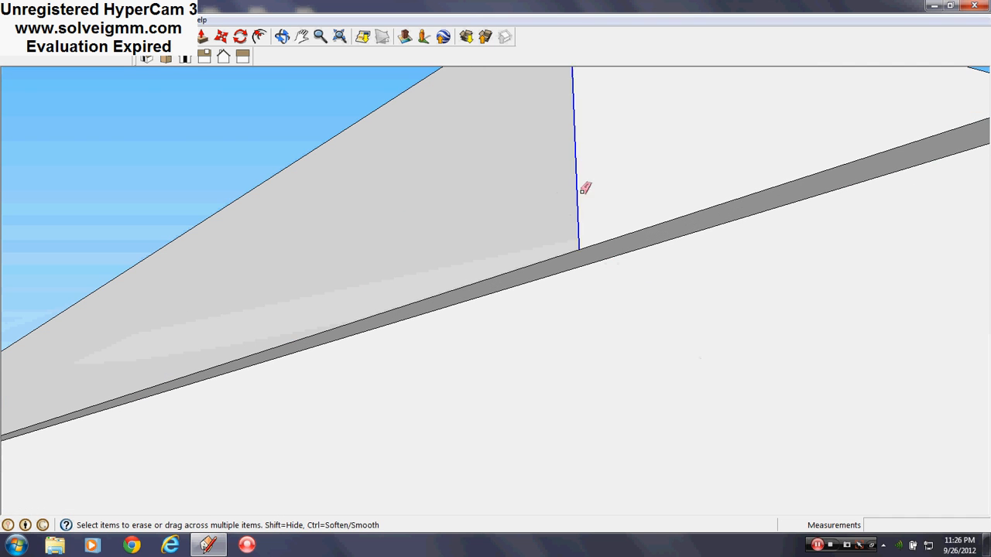
middle_drag(581, 191, 524, 224)
scroll(526, 227, down, 4)
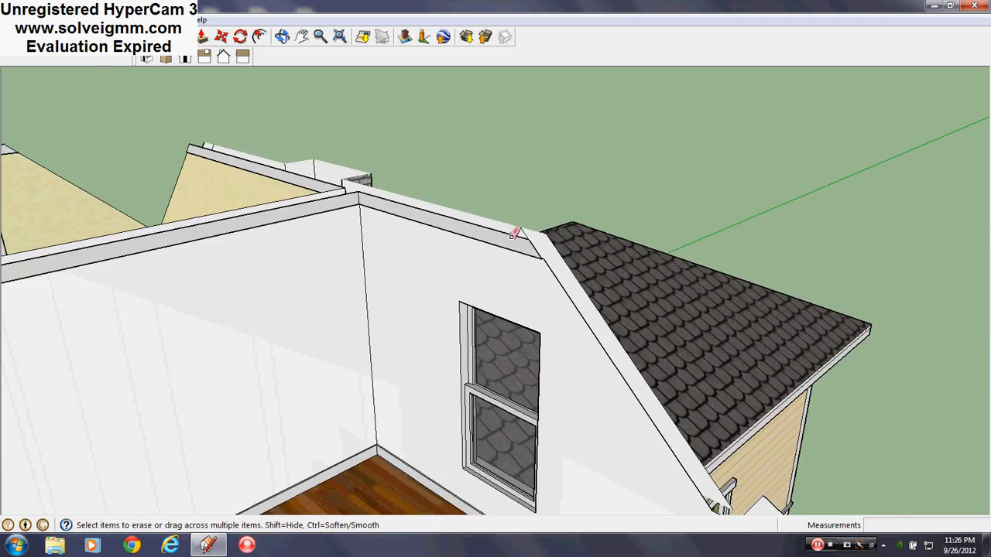
- Draw the crown molding's lower edge across the top of the bedroom's gable window wall, erasing the helper line and overshooting ends
scroll(440, 283, down, 3)
middle_drag(440, 283, 771, 283)
scroll(660, 309, up, 2)
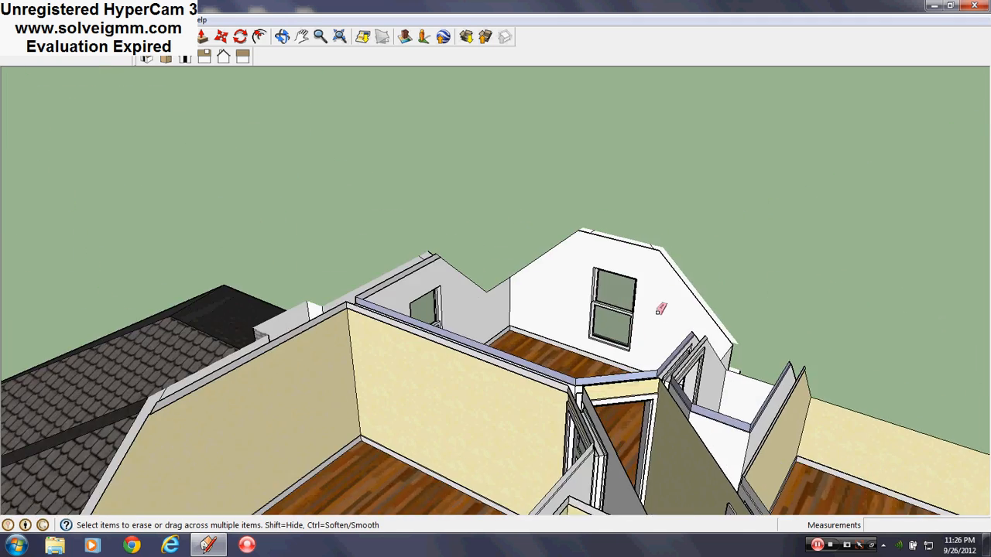
middle_drag(661, 310, 643, 348)
scroll(614, 315, up, 2)
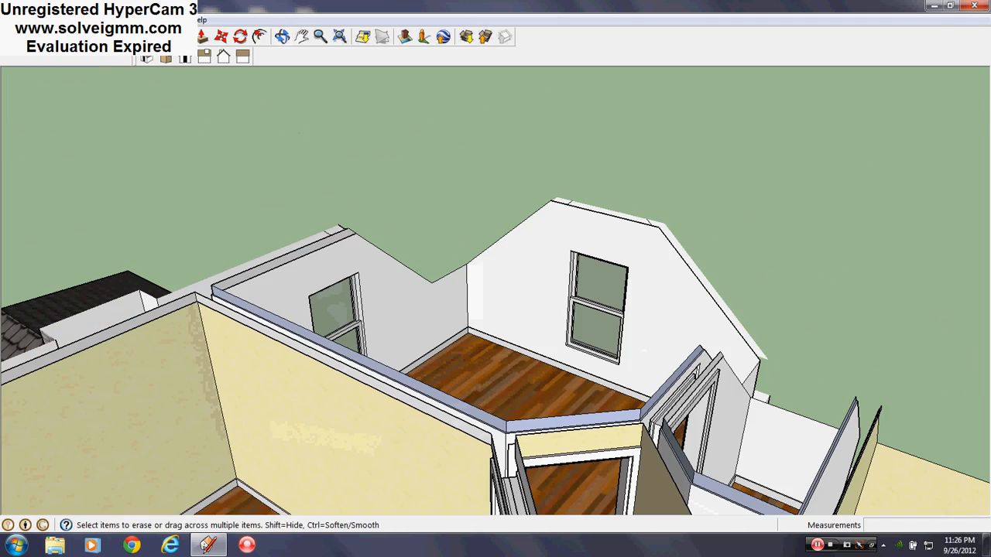
key(l)
scroll(643, 228, up, 2)
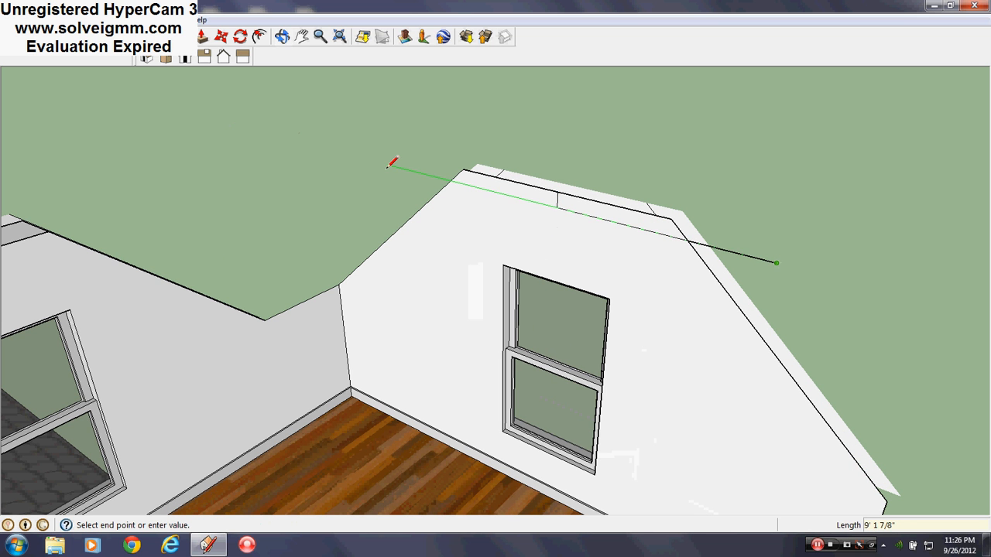
key(e)
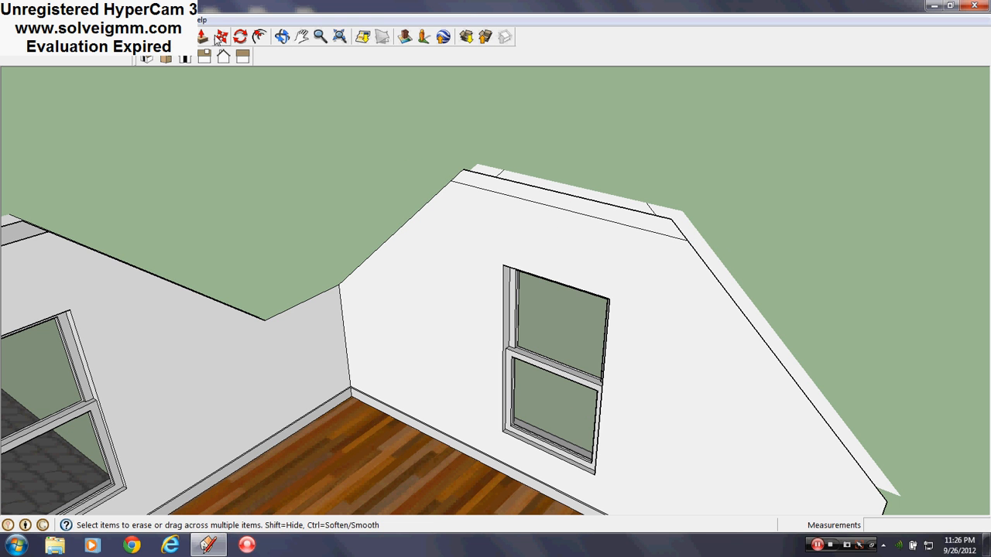
- Sample Color_001 from the existing crown molding, paint the gable wall's top strip with it and pull the strip out 1/2"
key(b)
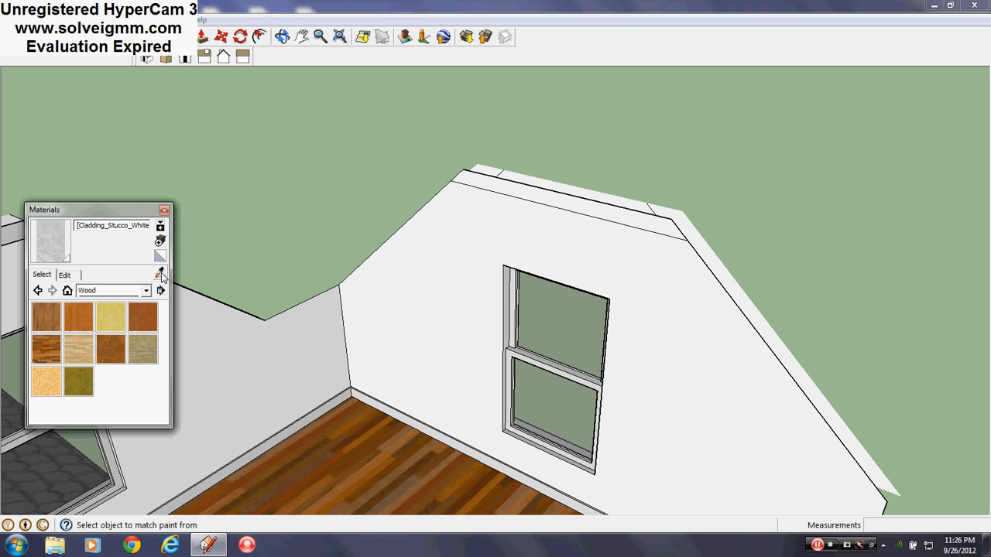
alt+click(17, 231)
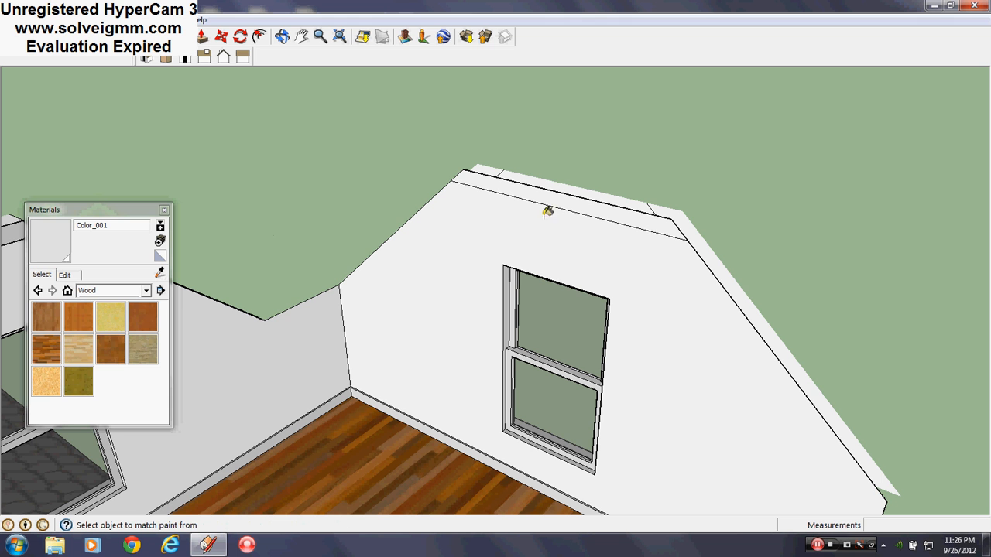
click(555, 193)
click(163, 210)
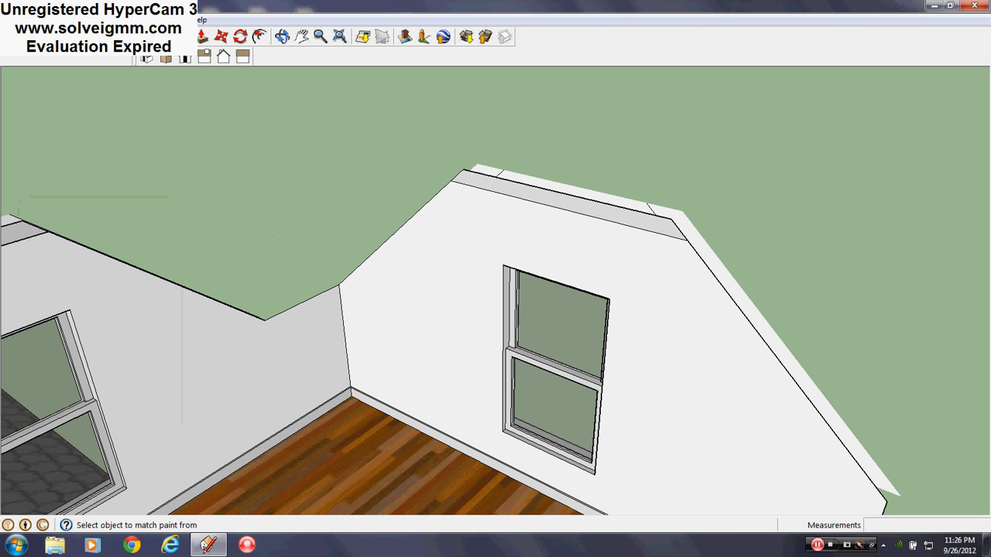
click(203, 37)
drag(571, 205, 351, 405)
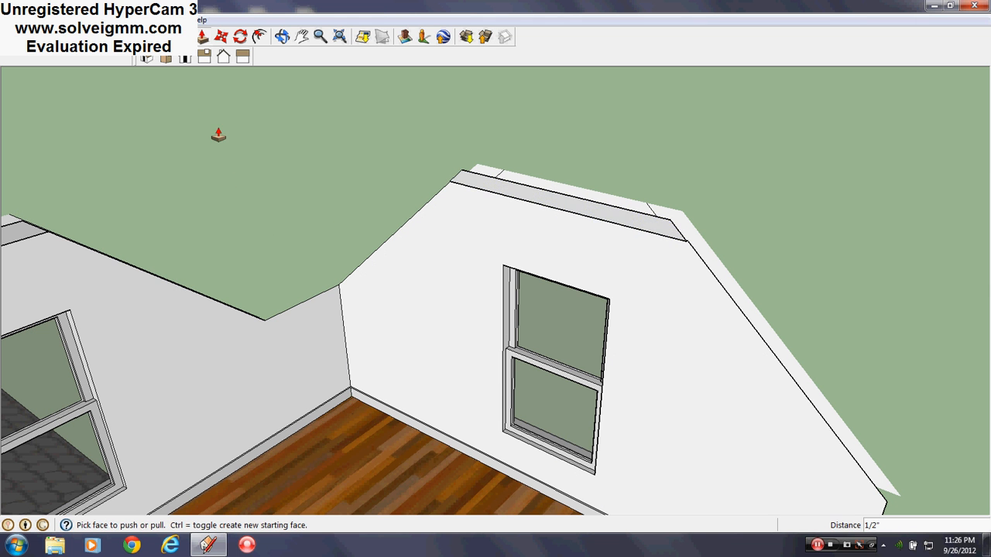
- Trace an edge of both bedroom window openings to close them with flat faces in the interior wall
key(l)
scroll(425, 325, down, 3)
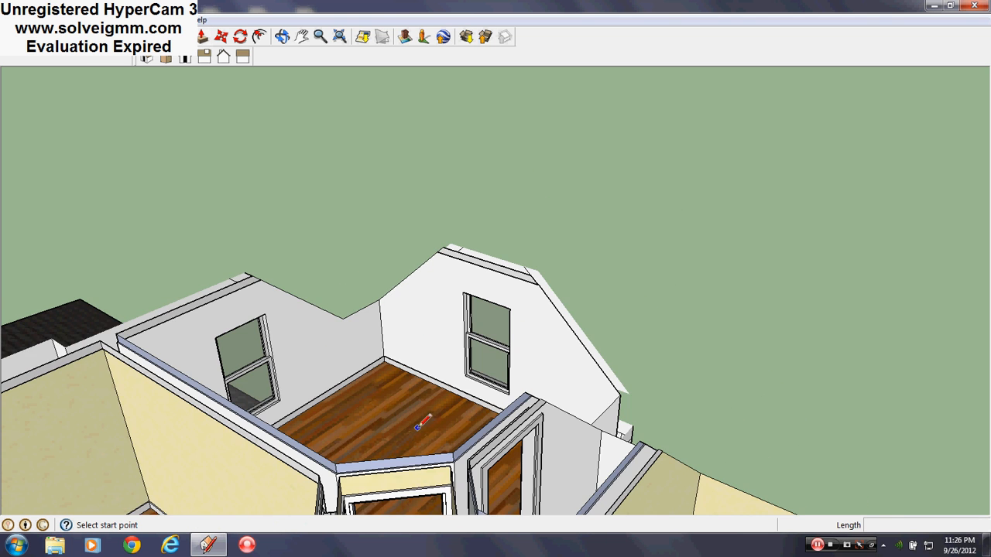
scroll(448, 385, down, 1)
scroll(484, 347, up, 5)
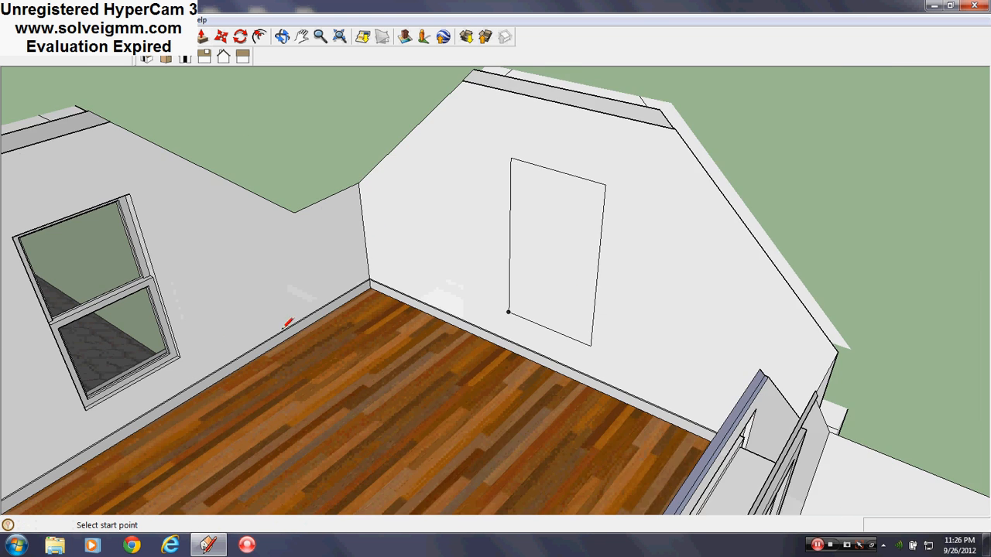
scroll(45, 406, up, 2)
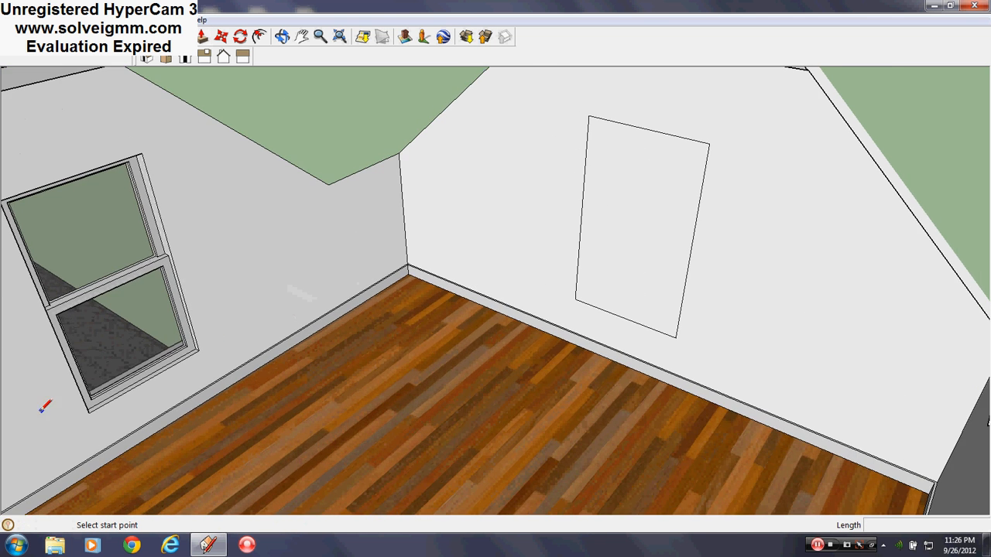
click(199, 349)
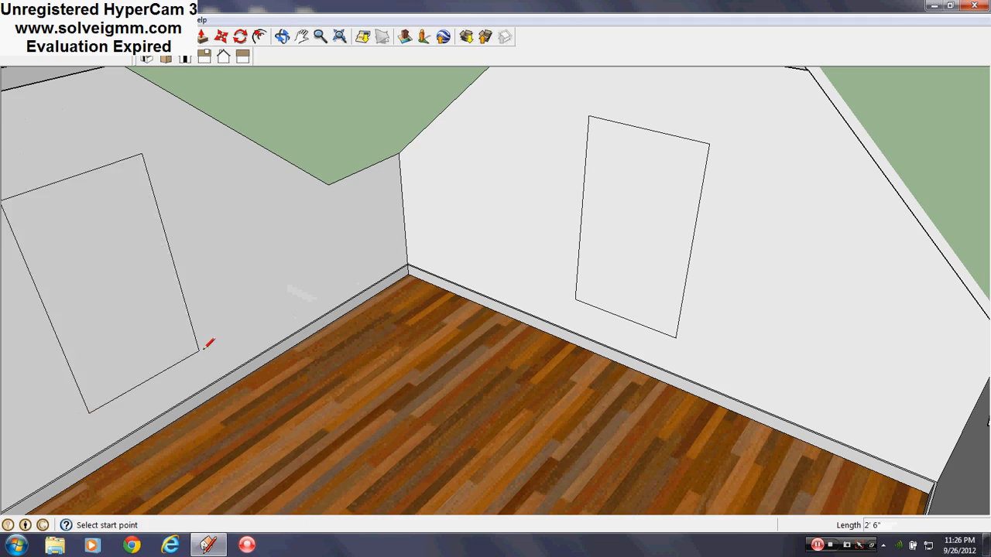
- Offset the outlines of both bedroom window openings by 1", matching the reveal of the existing trimmed window in the neighbouring room
scroll(443, 270, down, 5)
scroll(500, 214, down, 4)
middle_drag(501, 214, 664, 147)
scroll(681, 188, up, 4)
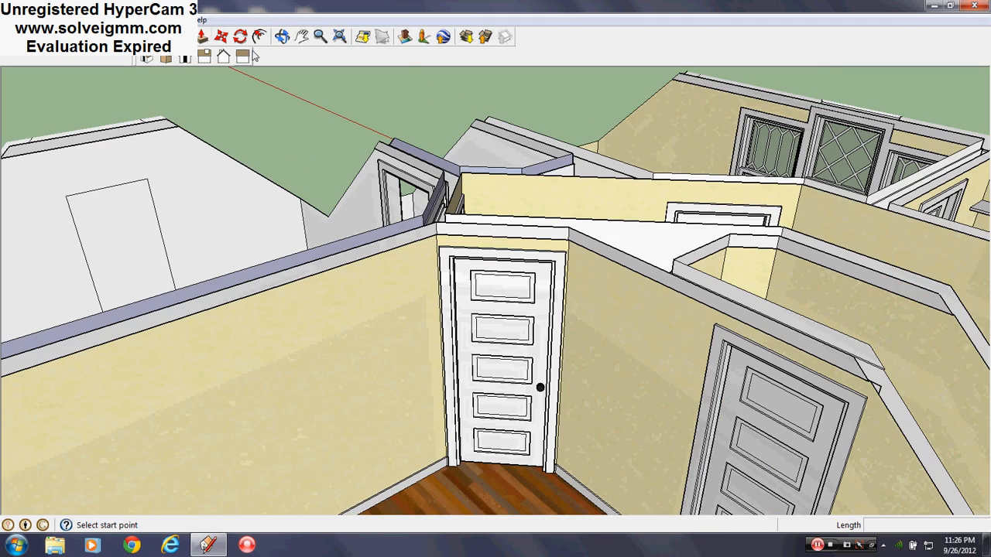
key(f)
scroll(243, 192, down, 4)
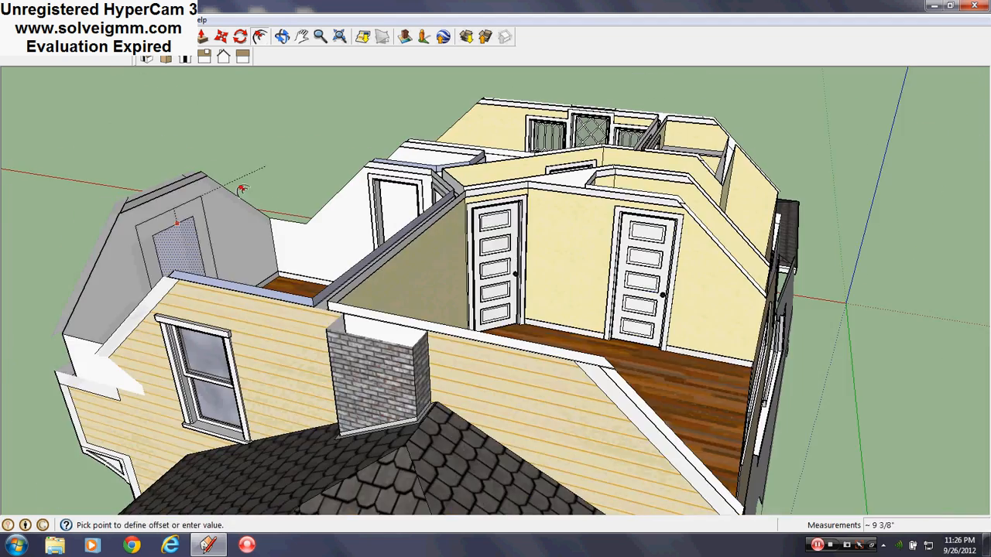
middle_drag(243, 191, 581, 162)
scroll(817, 168, up, 5)
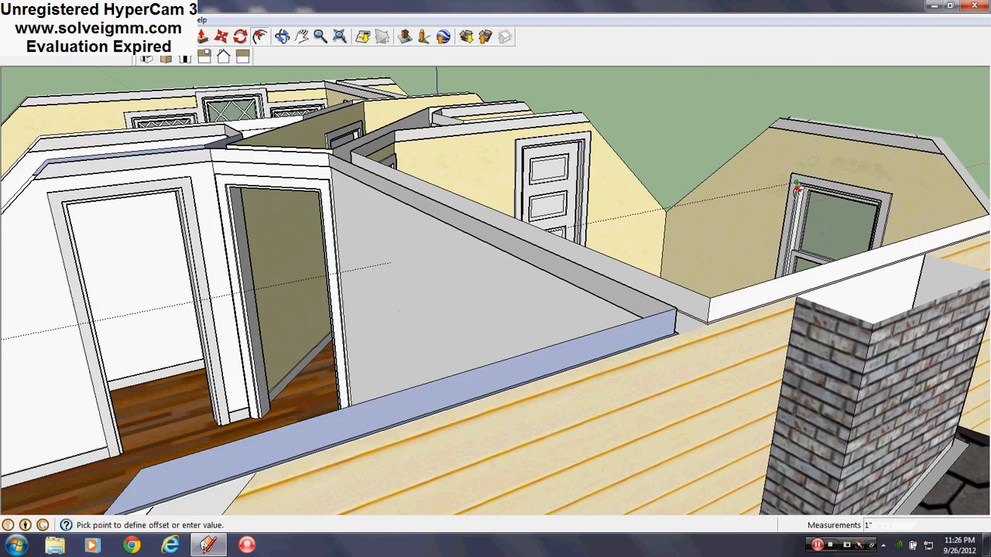
scroll(669, 187, down, 5)
middle_drag(185, 302, 619, 417)
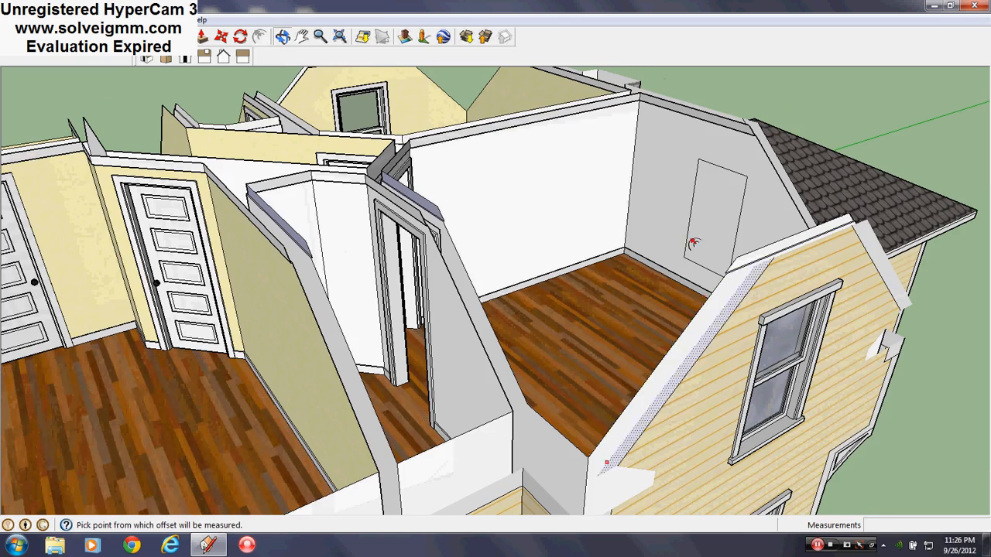
double_click(725, 194)
scroll(343, 495, down, 2)
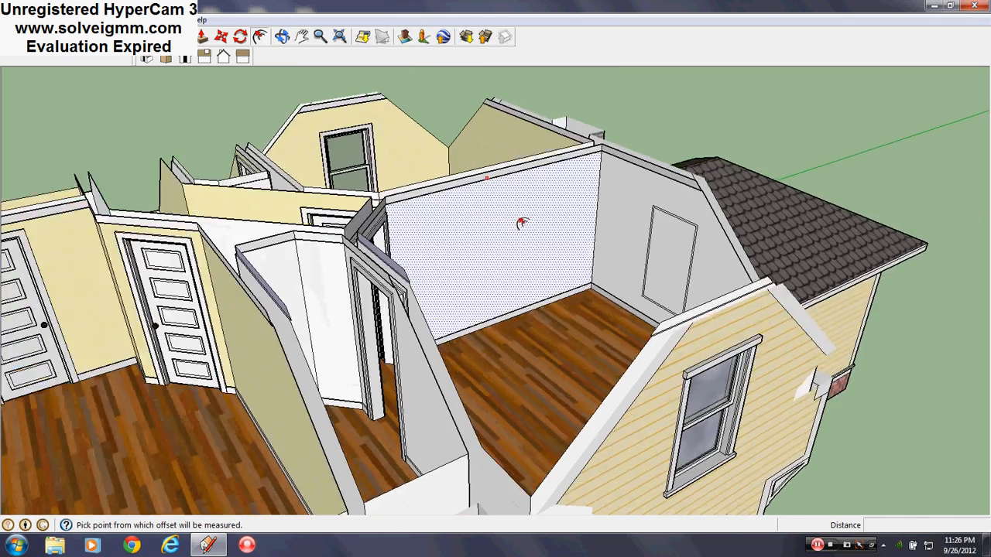
- Offset both window outlines outward to form the casing, taking the width from the trim of the existing neighbouring-room window
scroll(523, 220, up, 2)
scroll(556, 263, up, 3)
click(719, 245)
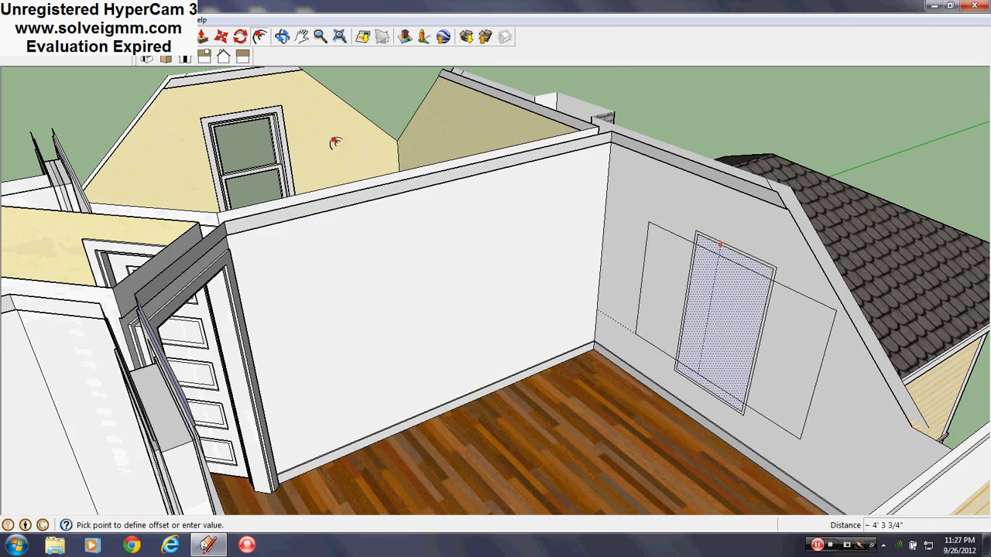
click(283, 108)
middle_drag(287, 106, 846, 202)
scroll(848, 198, up, 5)
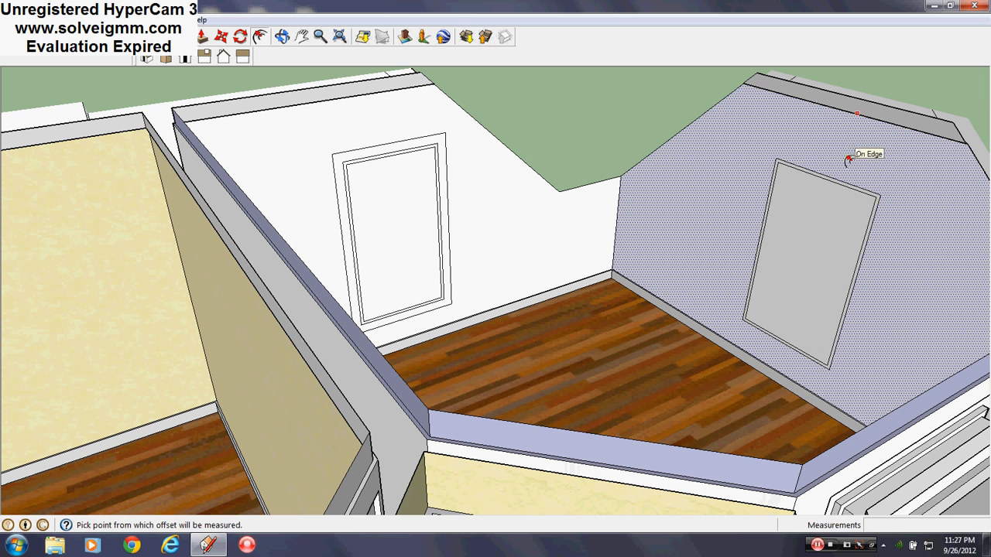
double_click(835, 200)
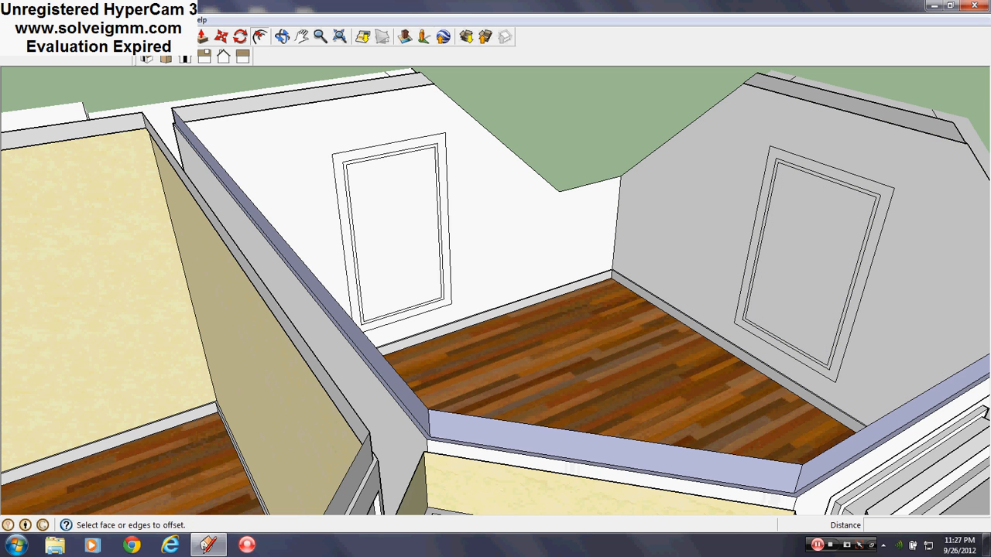
- Erase the inner faces covering both bedroom window openings
right_click(421, 215)
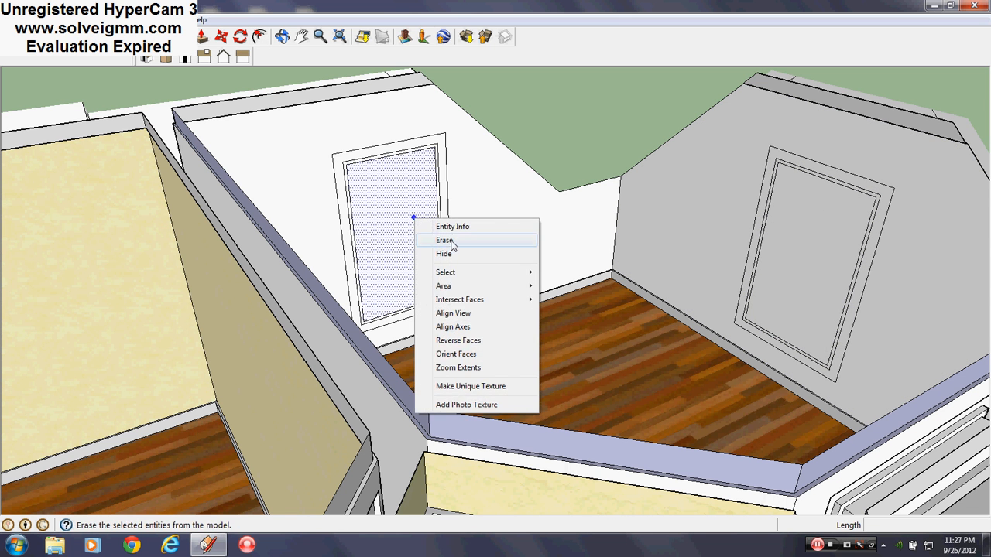
click(447, 235)
right_click(808, 250)
click(838, 270)
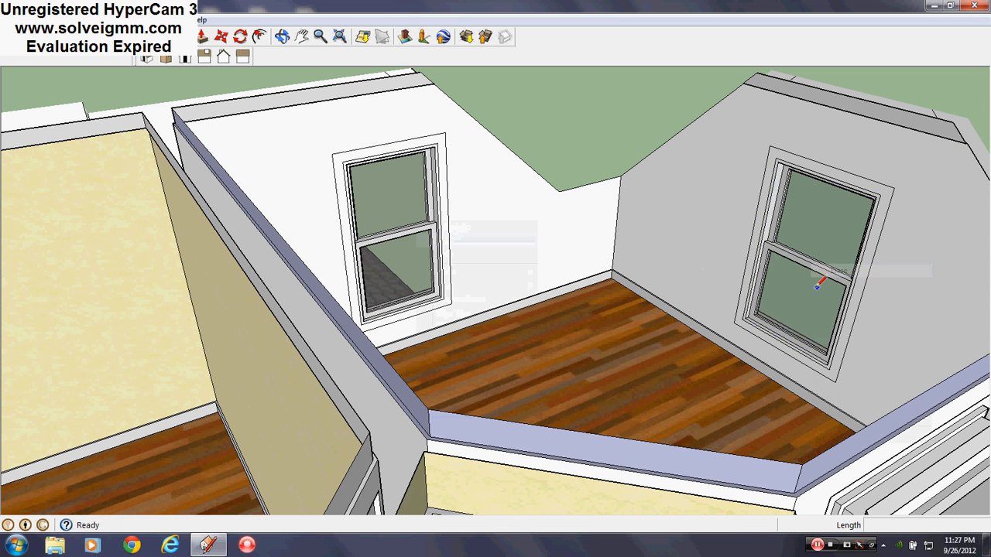
- Sample Color_001 from the existing crown molding and paint the trim frames of both bedroom windows with it
middle_drag(818, 281, 771, 273)
key(alt)
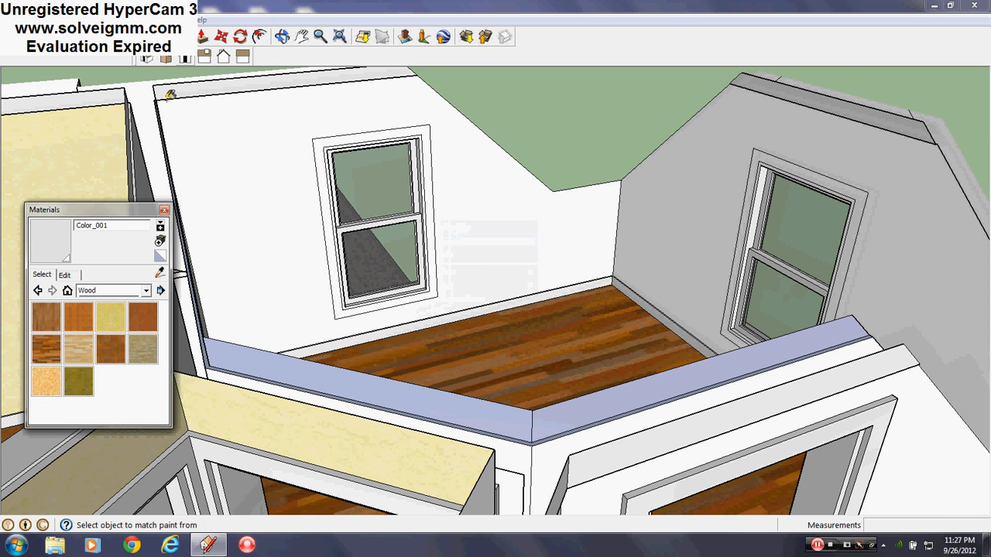
click(164, 210)
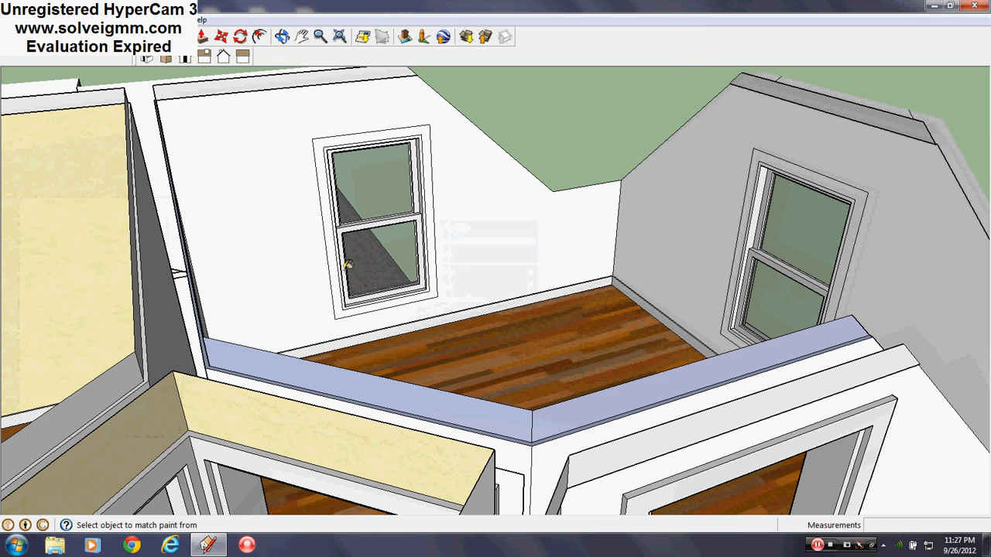
scroll(430, 264, up, 10)
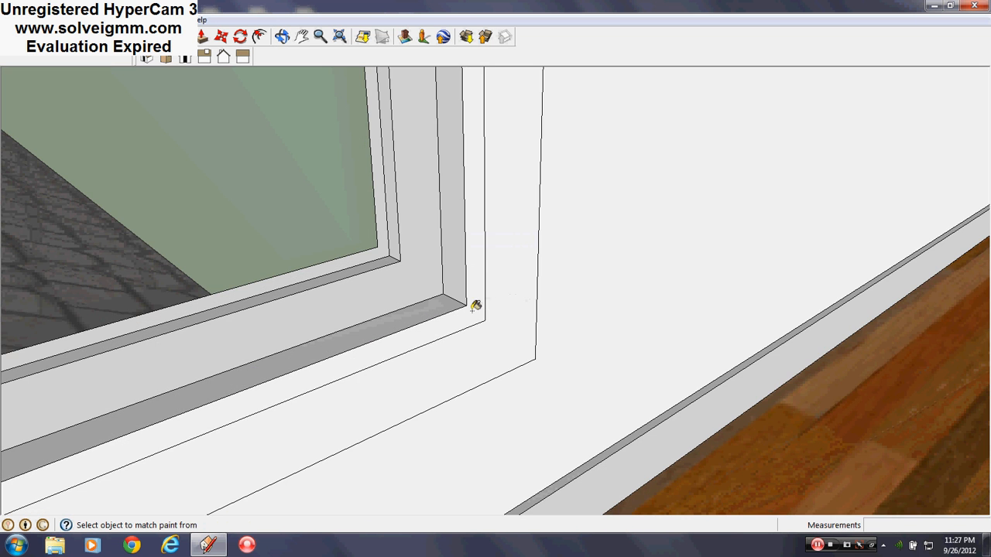
scroll(475, 305, down, 10)
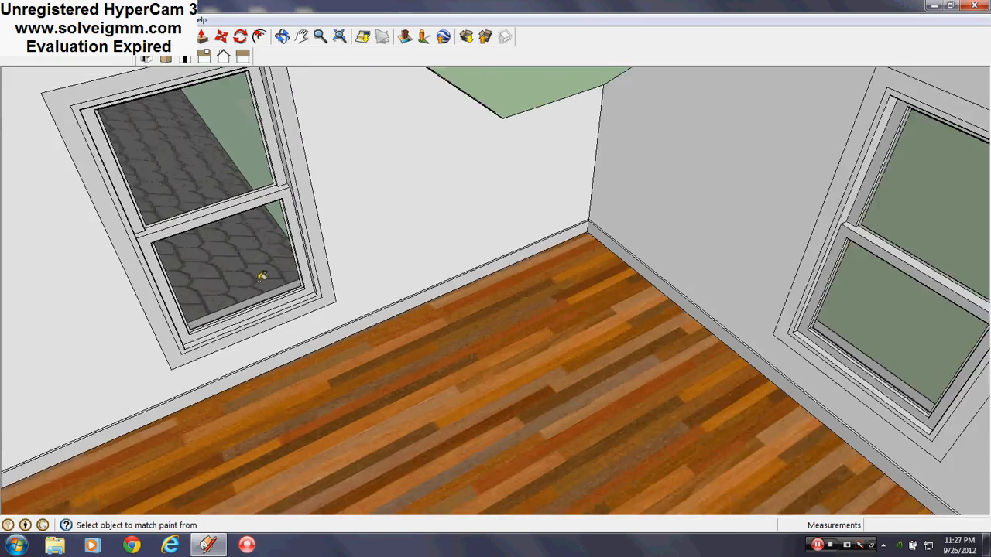
scroll(262, 276, down, 5)
scroll(554, 295, up, 12)
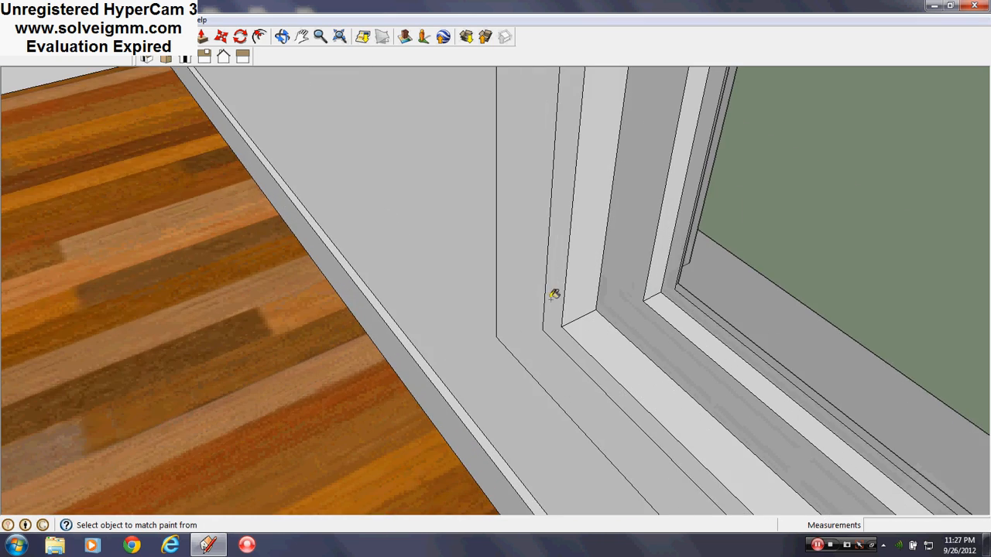
scroll(554, 295, down, 10)
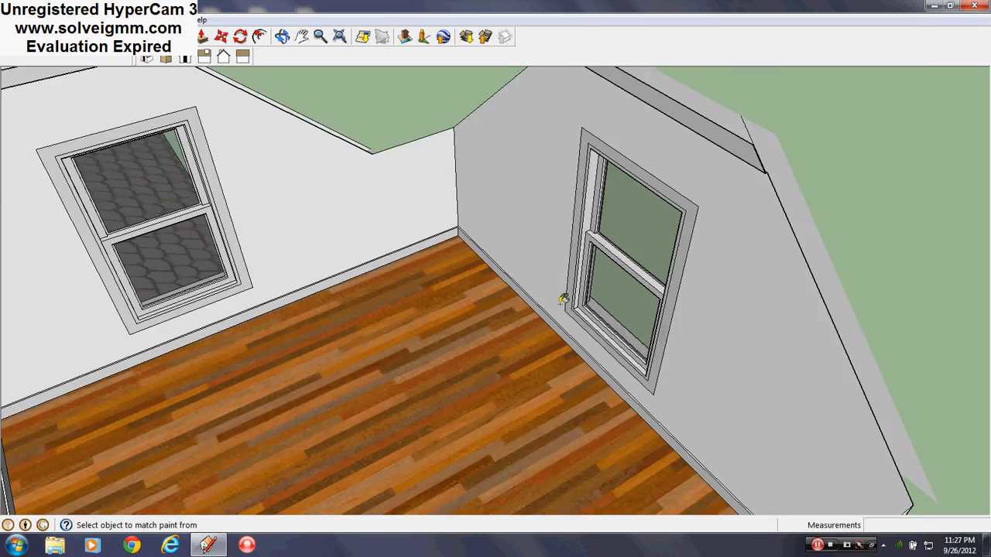
scroll(561, 302, down, 4)
middle_drag(576, 302, 596, 297)
scroll(539, 289, up, 5)
scroll(539, 290, down, 2)
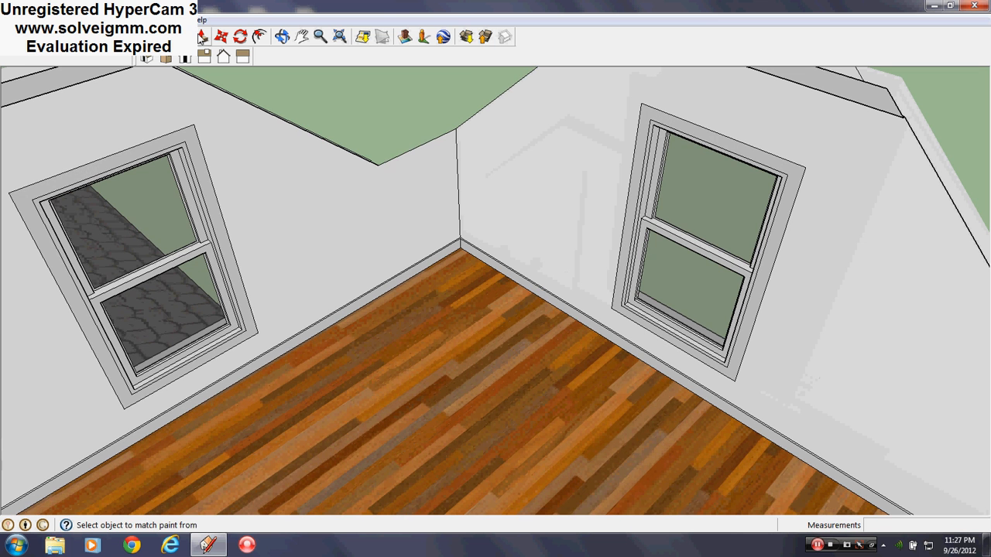
- Pull the outer trim frames of both bedroom windows out 3/4" from the walls
click(199, 36)
click(210, 214)
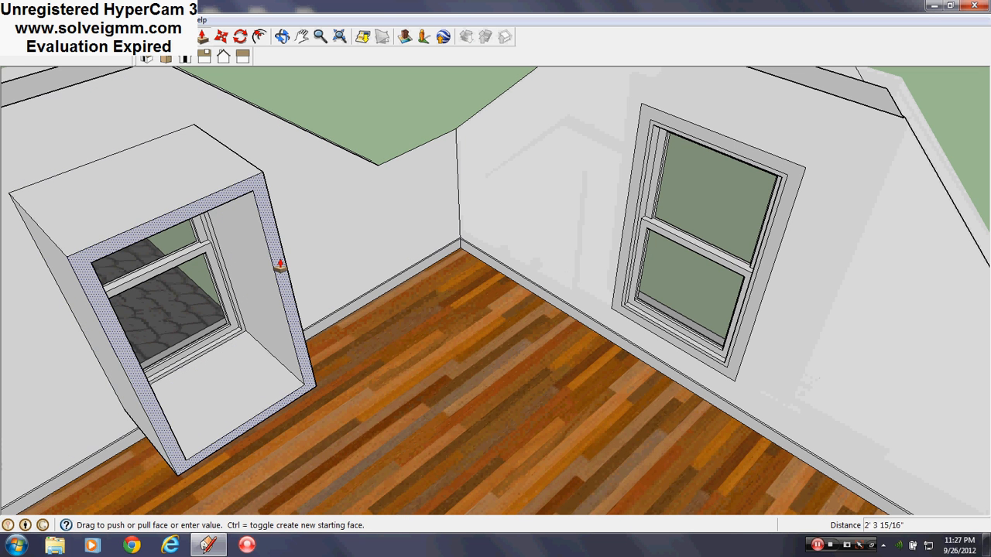
text(.75)
key(Return)
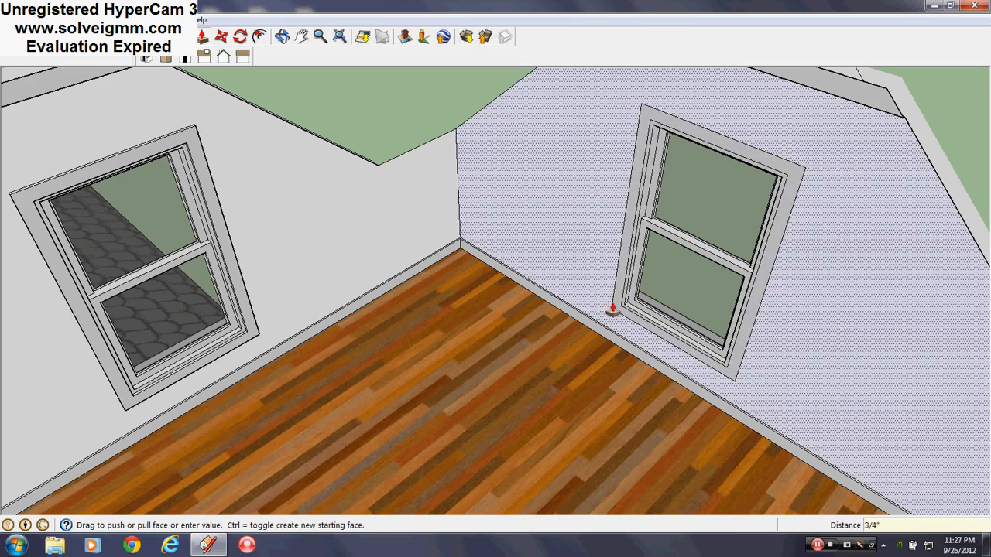
double_click(615, 308)
- Sample Material1 from a yellow wall and paint the bedroom's closet wall, entry door wall and long partition wall with it
scroll(588, 289, down, 6)
middle_drag(717, 356, 46, 350)
scroll(204, 190, up, 4)
scroll(256, 213, up, 2)
middle_drag(255, 212, 31, 290)
scroll(626, 237, down, 2)
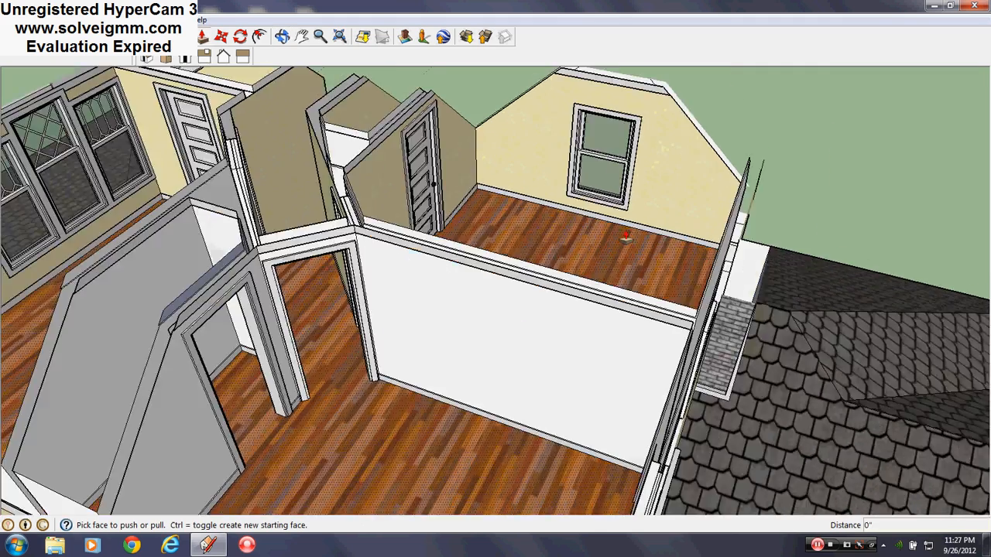
scroll(625, 238, down, 4)
middle_drag(438, 308, 360, 276)
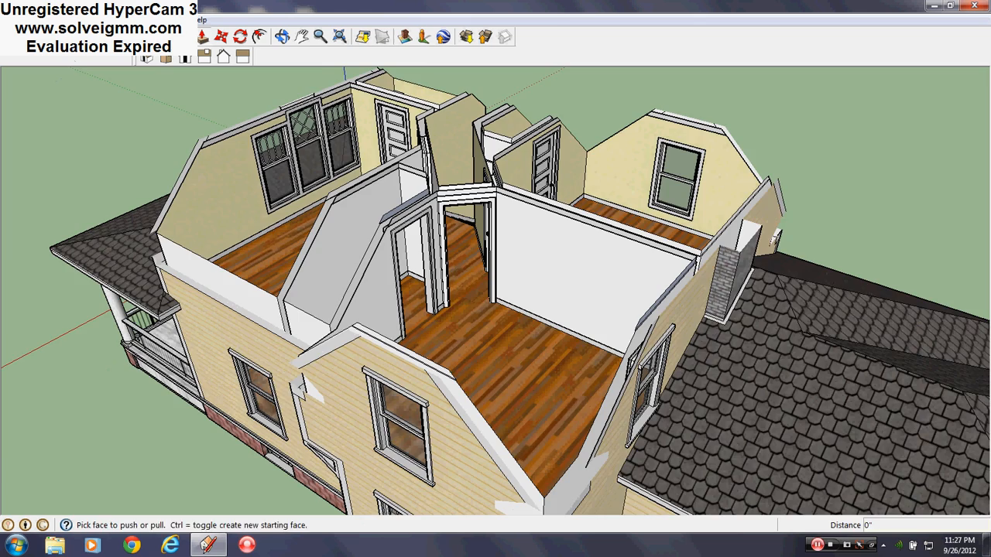
click(71, 50)
scroll(486, 202, up, 4)
scroll(480, 210, down, 3)
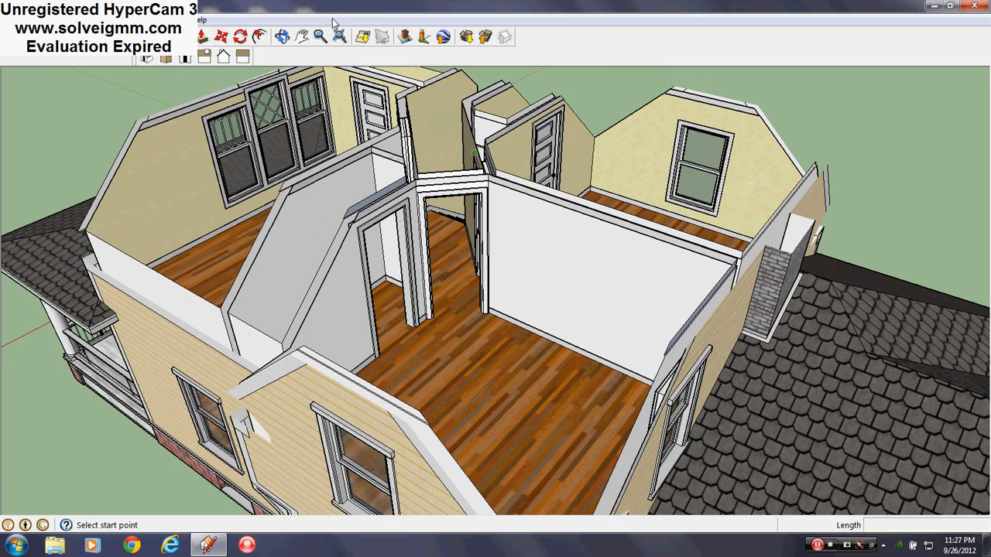
key(b)
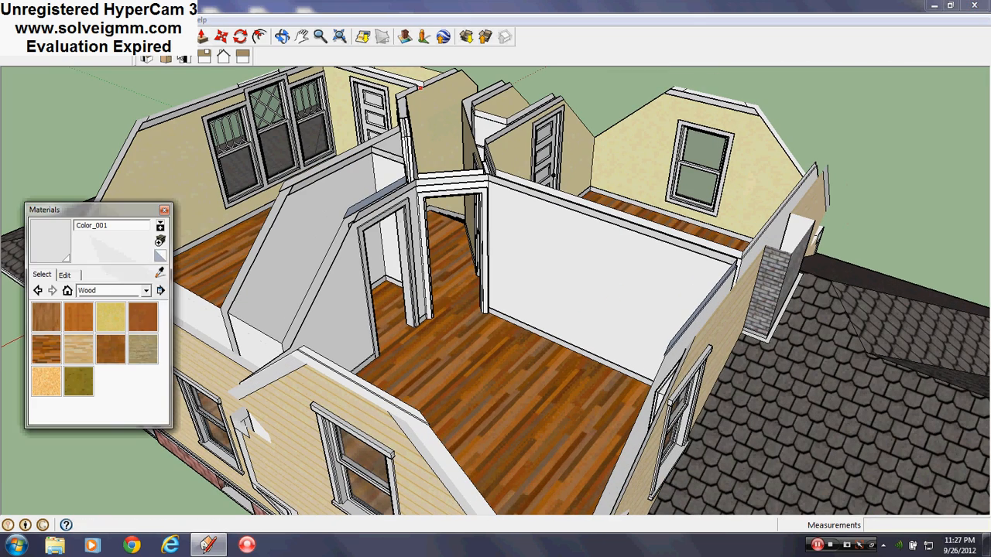
alt+click(174, 224)
click(164, 210)
scroll(418, 164, up, 5)
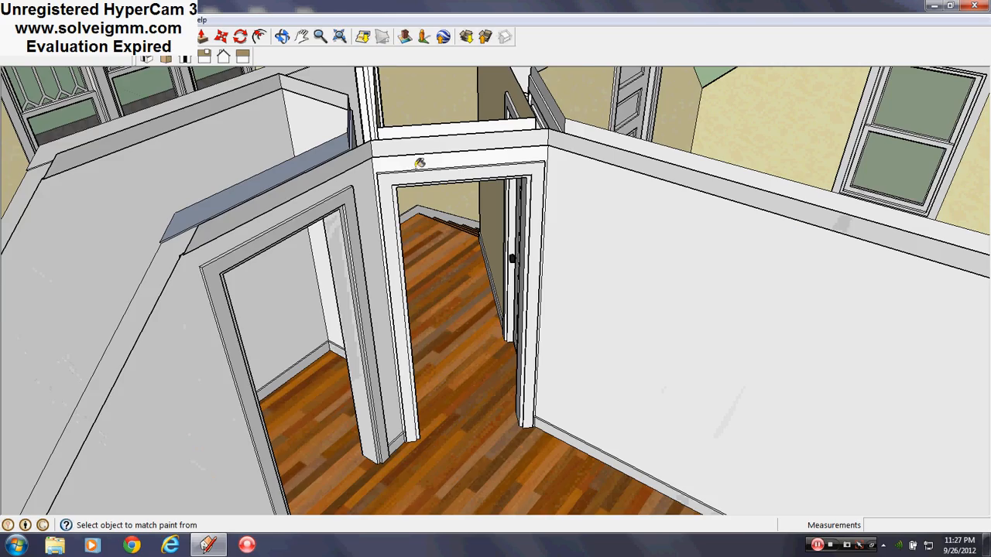
click(343, 169)
click(339, 175)
click(693, 210)
- Paint both bedroom window walls with the yellow Material1
scroll(337, 194, down, 5)
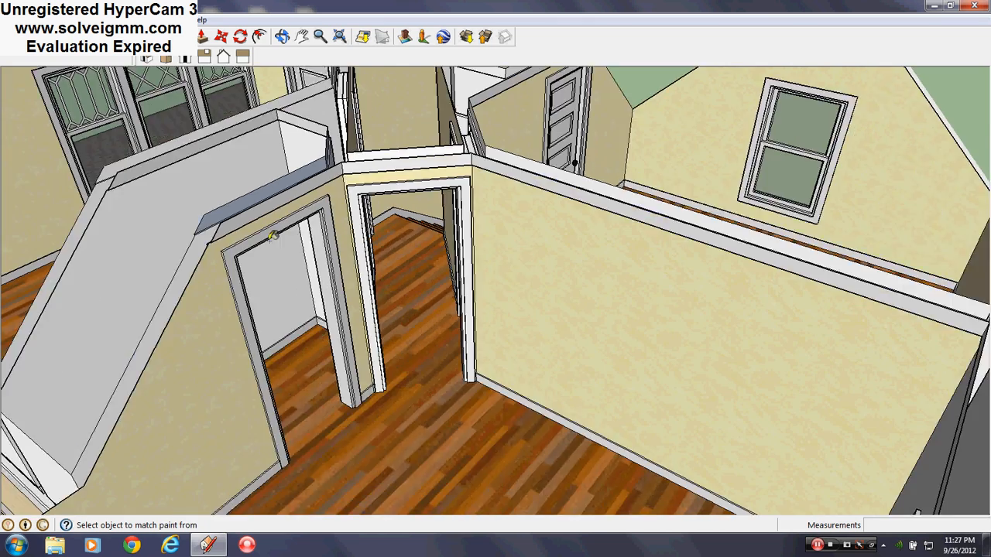
mouse_move(433, 310)
middle_down()
mouse_move(842, 294)
mouse_move(394, 405)
middle_up()
scroll(445, 248, up, 4)
middle_drag(433, 248, 658, 174)
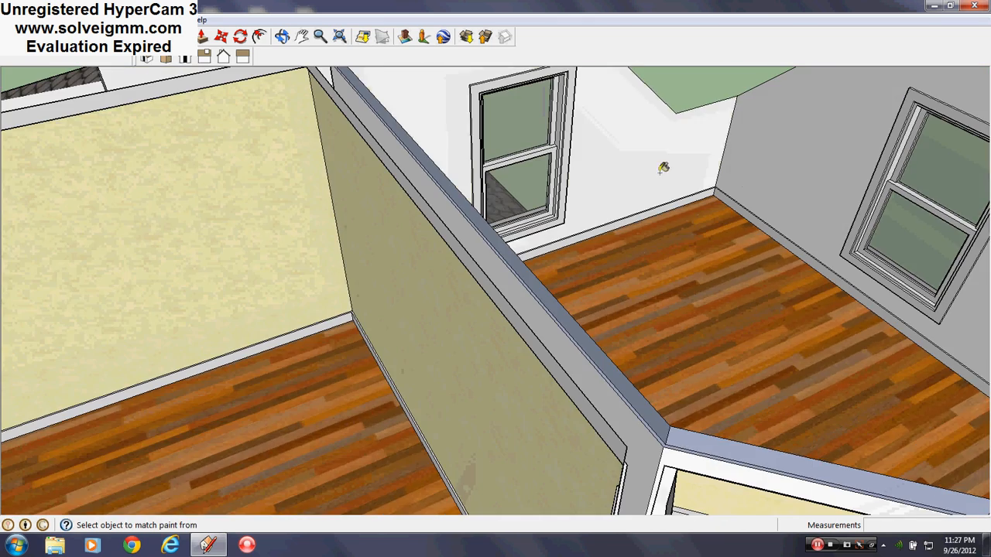
click(659, 173)
click(743, 183)
- Paint the interior walls of the bedroom closet with the yellow Material1
mouse_move(782, 288)
middle_down()
mouse_move(442, 279)
mouse_move(774, 305)
middle_up()
scroll(442, 278, down, 4)
shift+middle_drag(515, 298, 232, 278)
scroll(475, 243, up, 4)
middle_drag(475, 243, 462, 287)
click(460, 288)
click(664, 370)
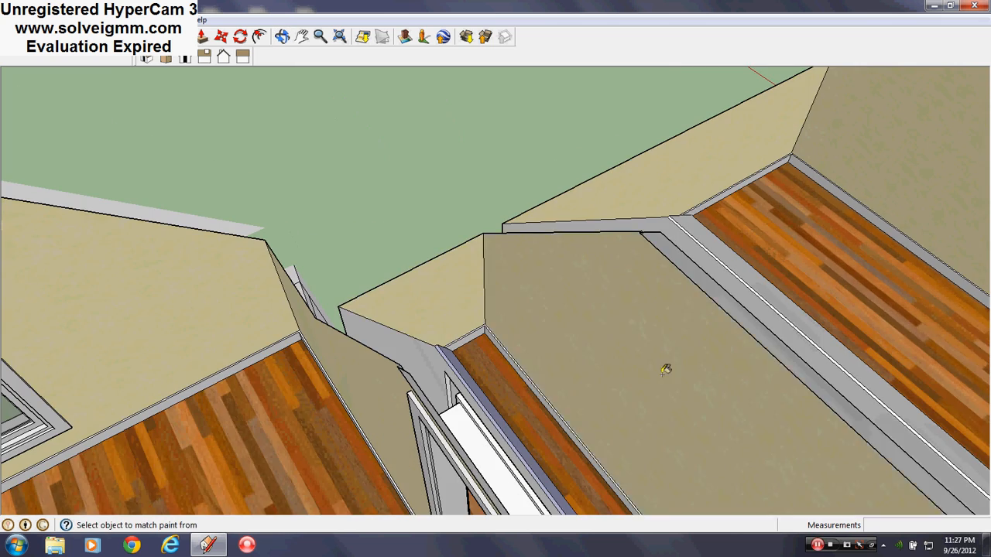
mouse_move(664, 371)
middle_down()
mouse_move(248, 249)
mouse_move(482, 417)
mouse_move(221, 122)
mouse_move(314, 238)
middle_up()
scroll(313, 239, up, 3)
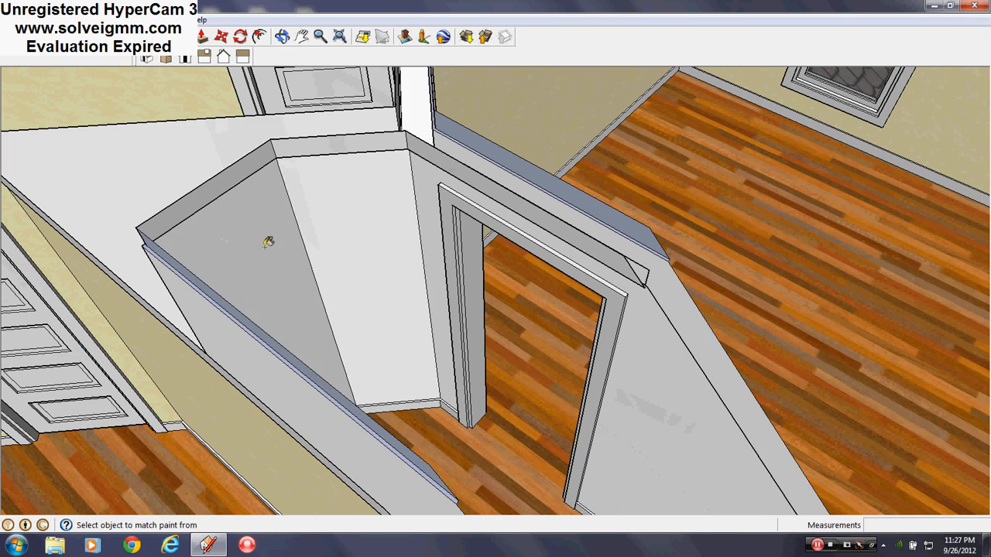
click(265, 244)
click(370, 208)
click(425, 180)
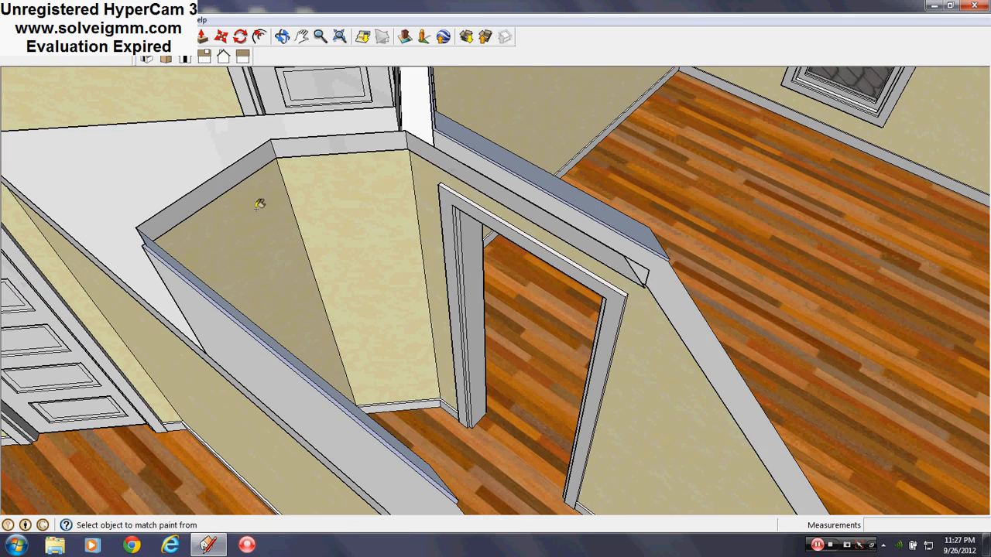
- Sample Color_000 from a white surface and apply it to all the unpainted bluish strips along the wall tops
click(179, 37)
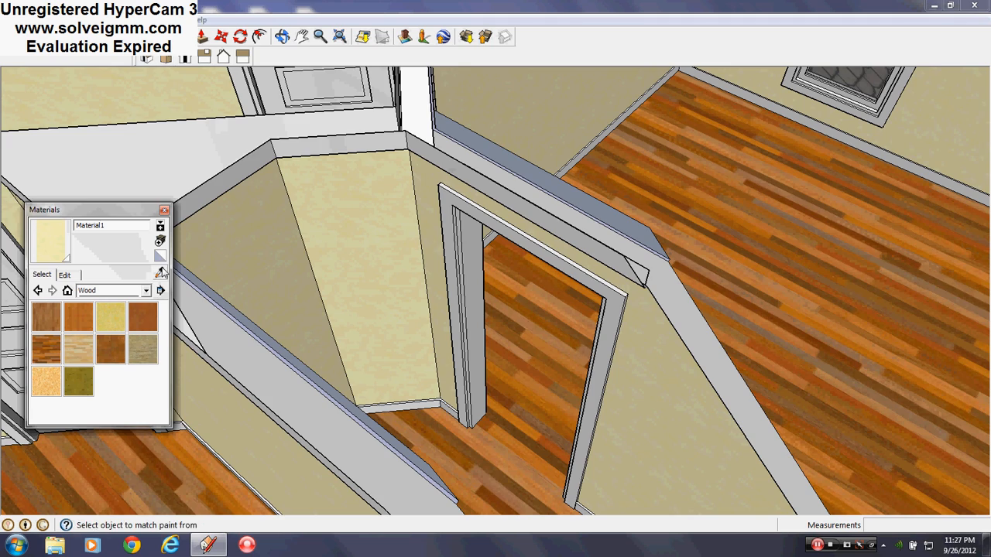
click(294, 401)
middle_drag(295, 401, 286, 344)
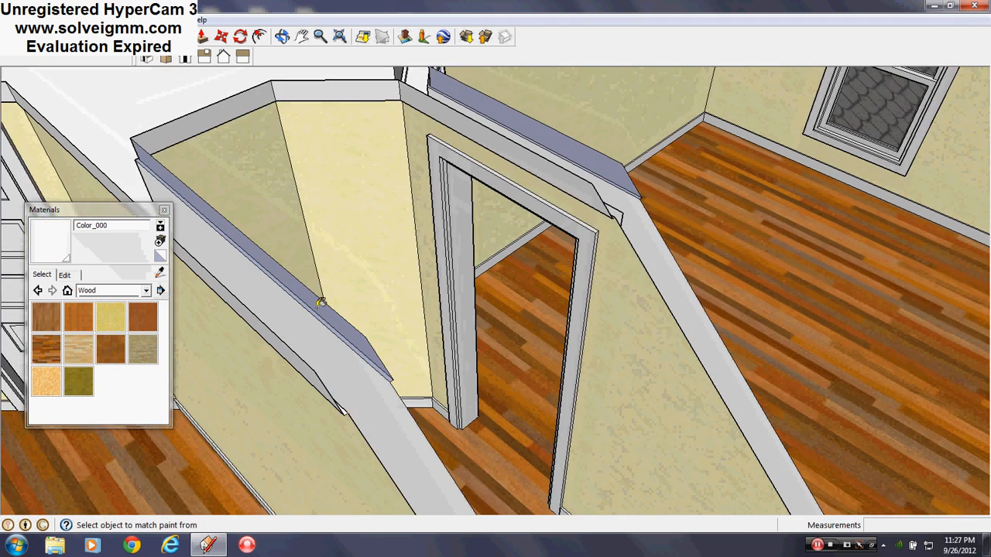
middle_drag(319, 302, 650, 356)
shift+click(353, 330)
scroll(354, 328, down, 5)
mouse_move(650, 356)
shift+middle_down()
mouse_move(444, 331)
mouse_move(568, 358)
mouse_move(615, 346)
mouse_move(317, 381)
shift+middle_up()
scroll(616, 346, down, 3)
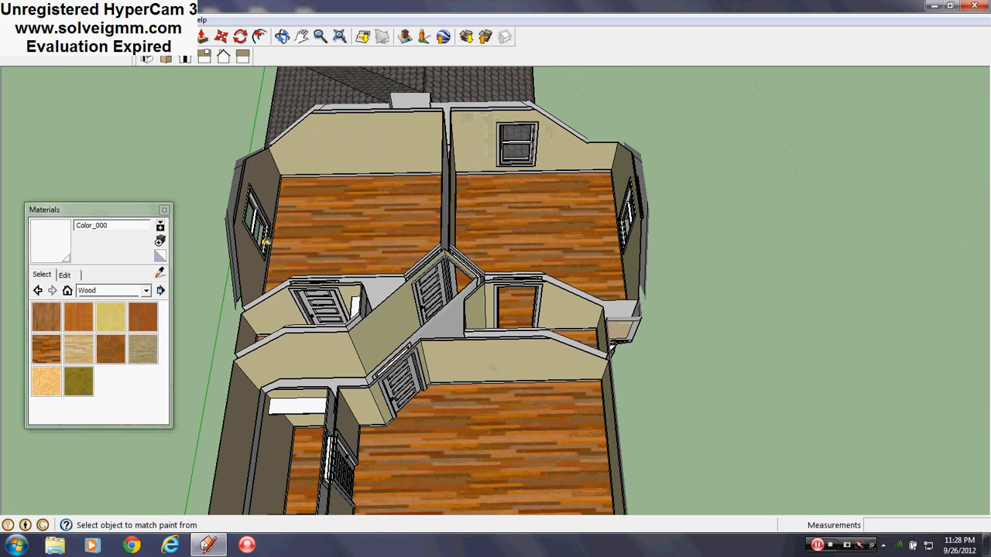
click(164, 210)
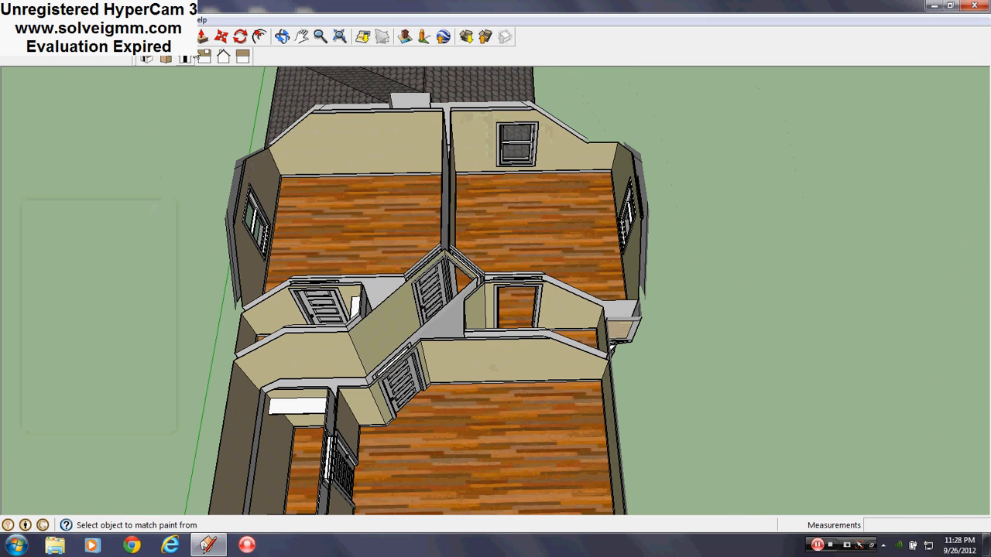
- Copy the closet door of the bedroom and place the copy on the open floor about 6' 9" away
click(220, 38)
scroll(321, 303, up, 2)
right_click(318, 304)
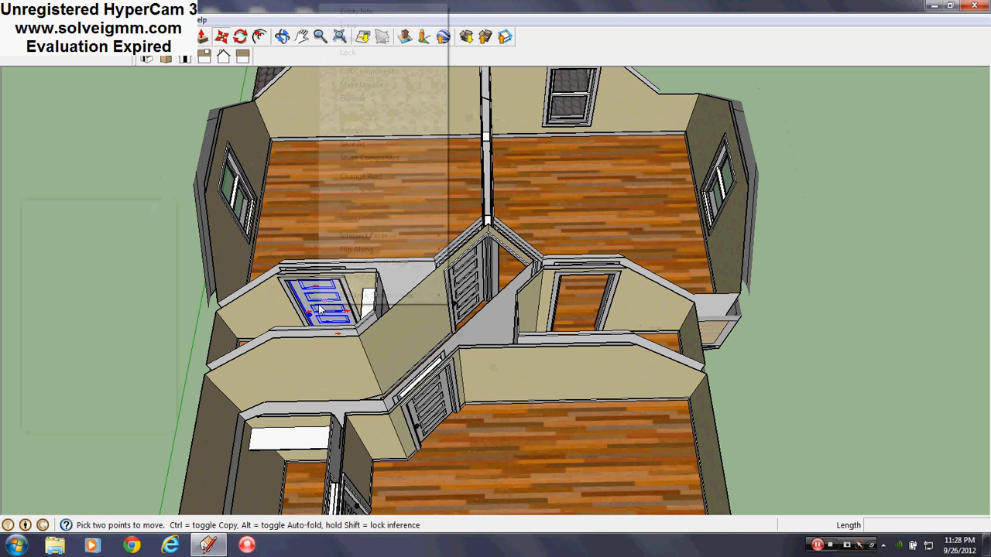
key(Escape)
scroll(328, 301, up, 3)
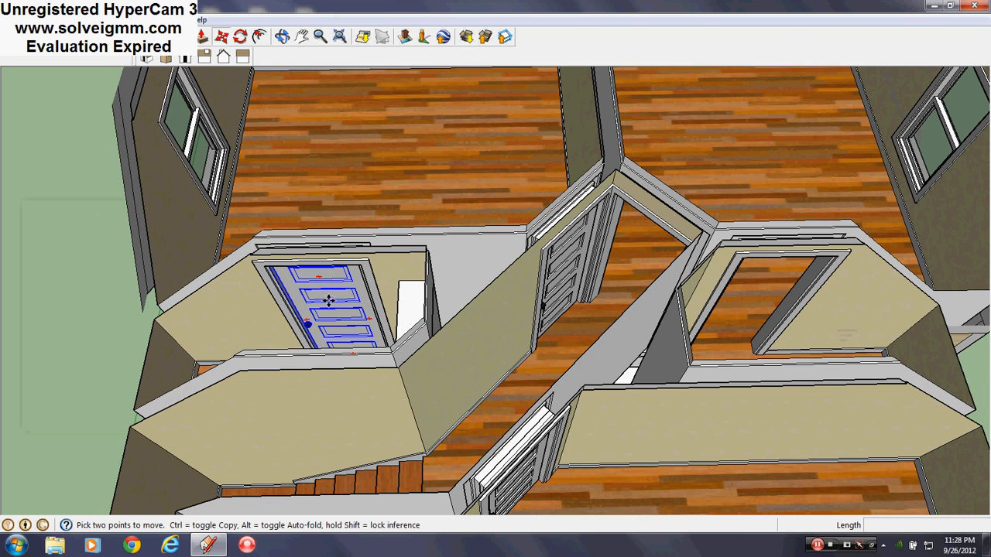
click(329, 300)
scroll(336, 294, down, 3)
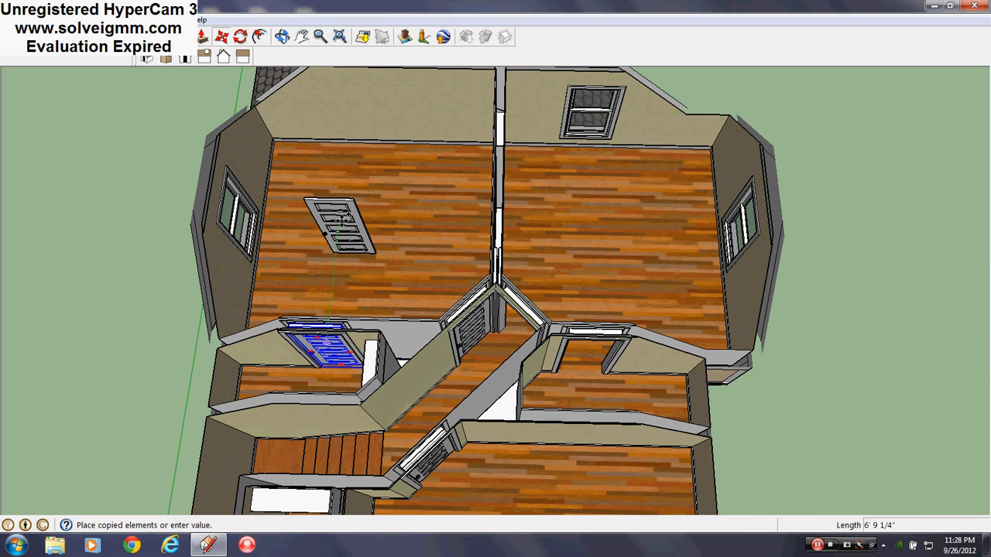
click(341, 221)
- Rotate the copied closet door 180 degrees around its bottom corner, keeping it upright
click(240, 37)
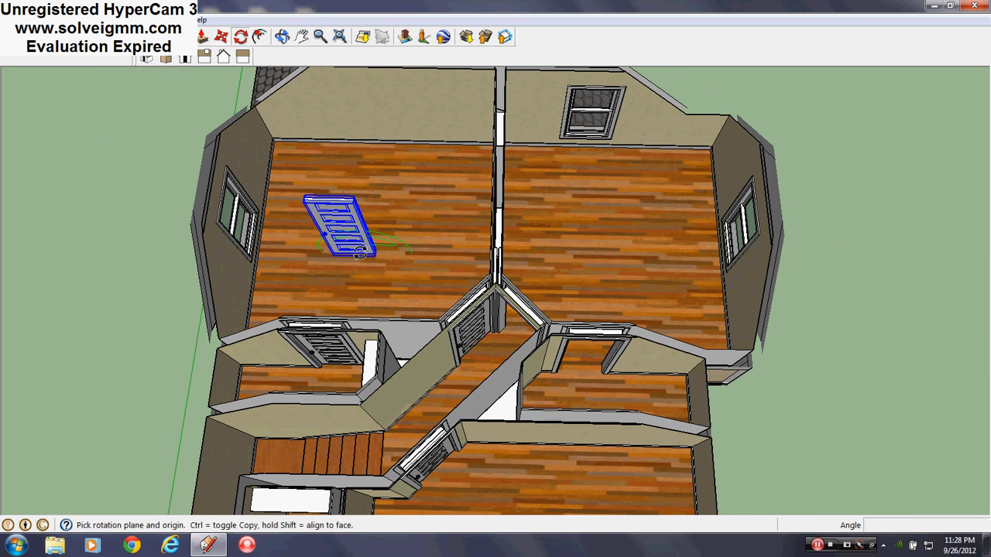
scroll(356, 262, up, 3)
scroll(349, 267, up, 3)
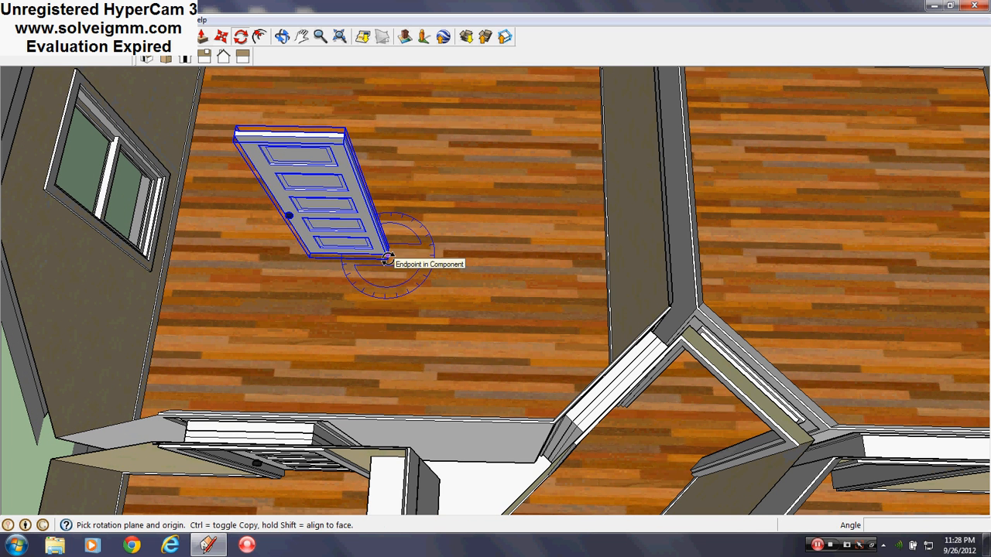
drag(387, 254, 389, 307)
click(389, 307)
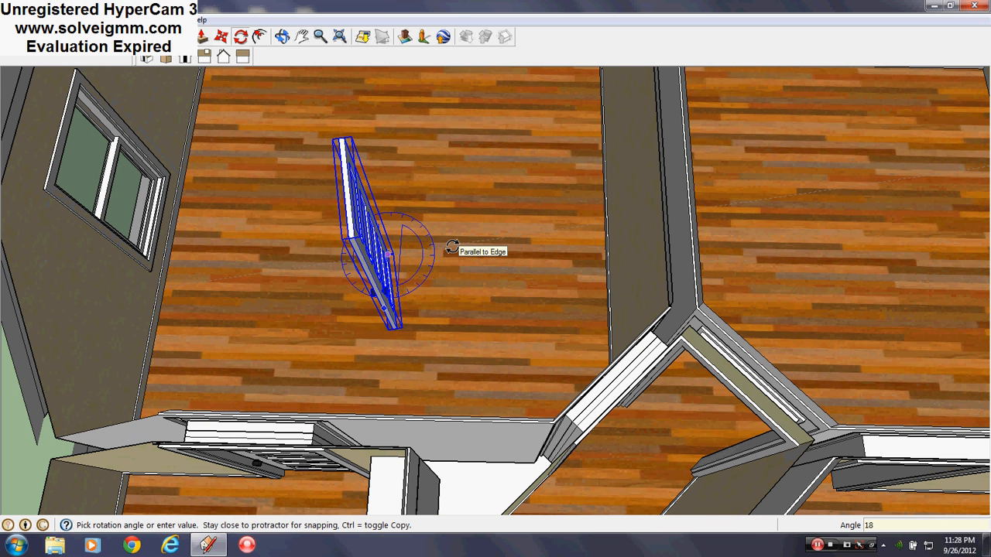
click(453, 247)
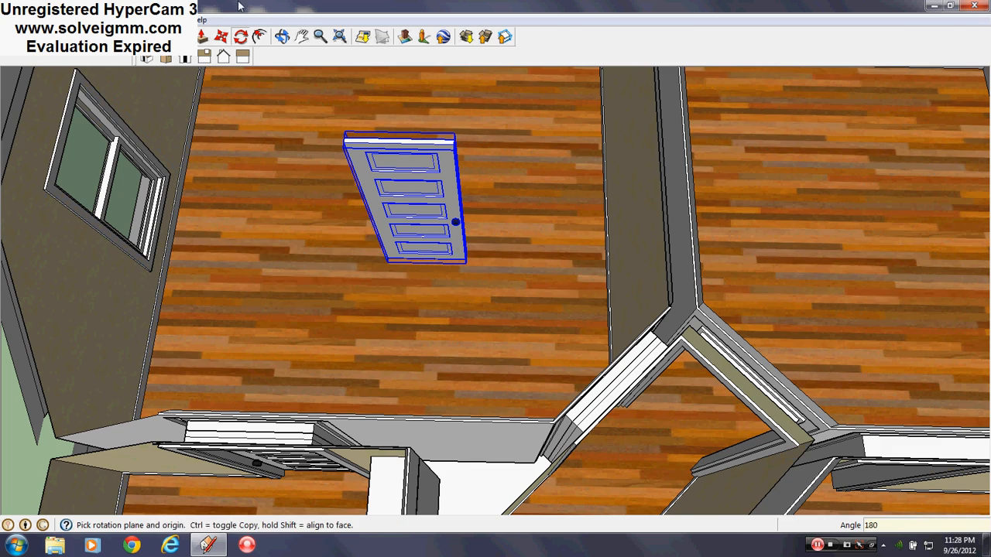
- Move the rotated door into the neighbouring bedroom's empty closet frame, snapping its top edge midpoint to the frame's midpoint
click(222, 37)
scroll(305, 194, up, 8)
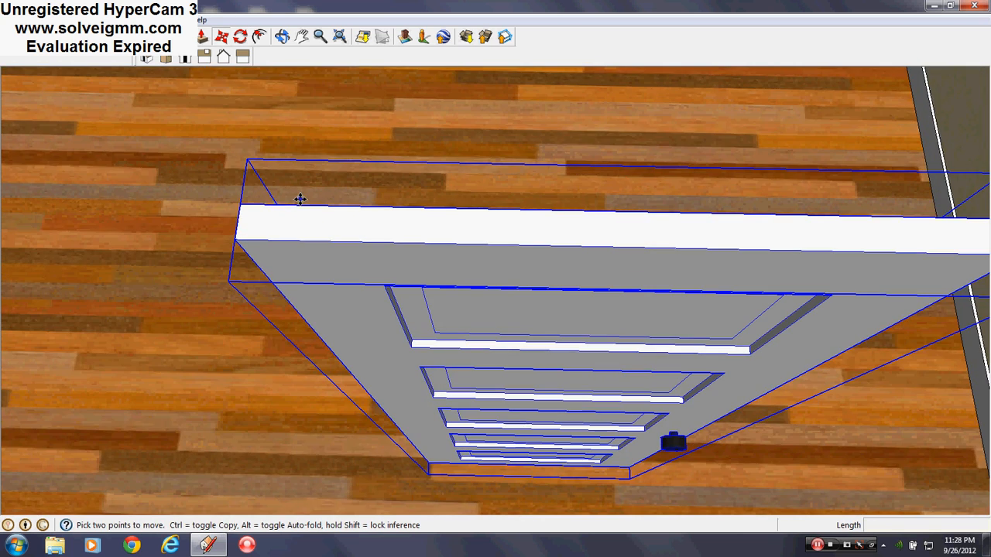
click(237, 223)
scroll(237, 223, down, 10)
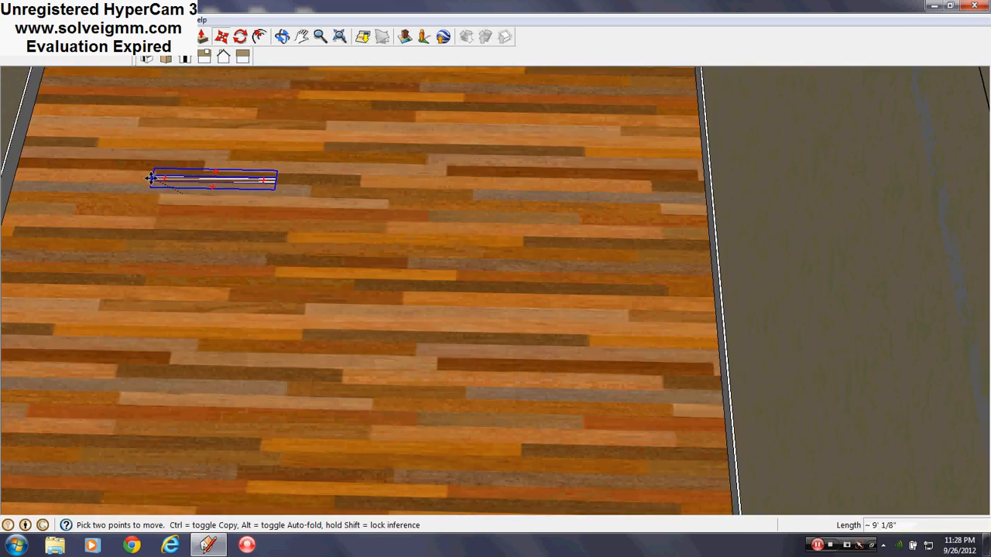
scroll(416, 353, up, 10)
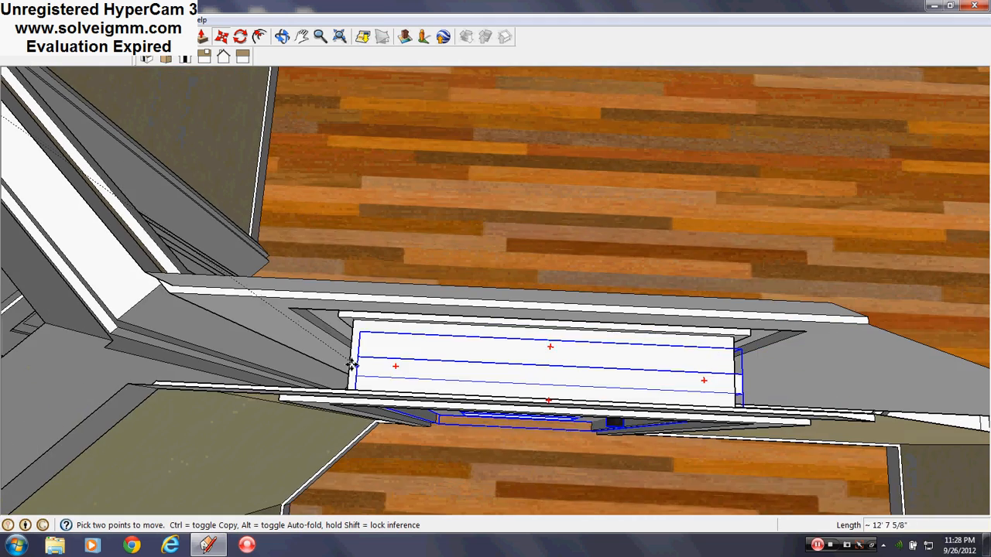
click(350, 364)
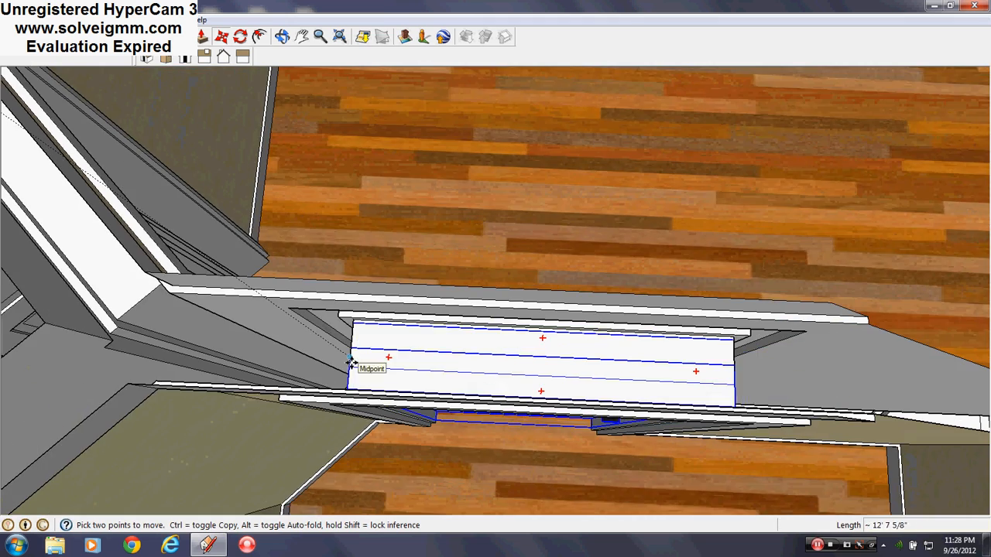
scroll(438, 337, down, 8)
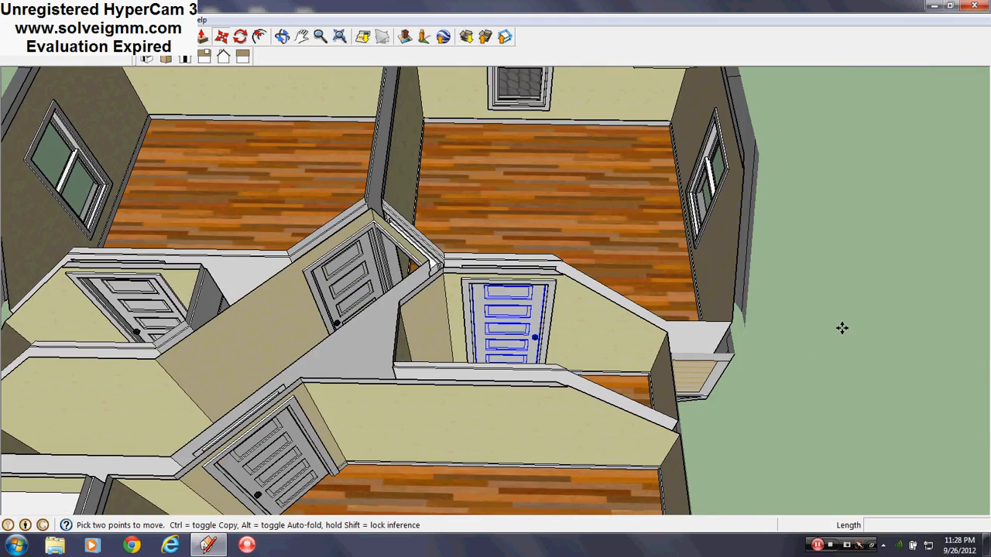
- Copy the newly fitted closet door and place the copy on the bedroom floor near the open entry doorway
scroll(820, 328, down, 4)
scroll(654, 370, up, 1)
middle_drag(654, 370, 434, 410)
scroll(345, 331, down, 4)
scroll(433, 410, up, 3)
scroll(495, 341, up, 3)
middle_drag(495, 341, 393, 323)
scroll(393, 324, up, 4)
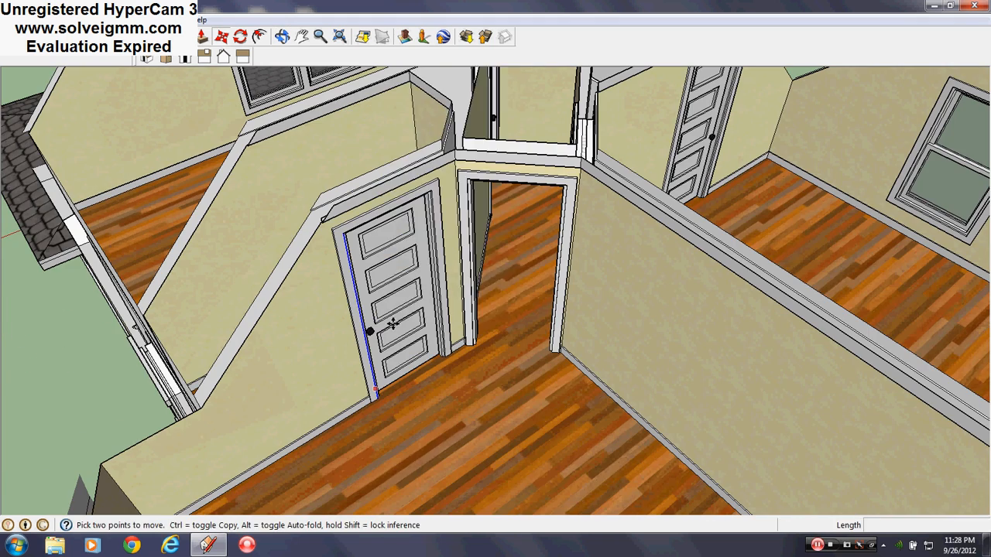
right_click(393, 324)
key(Escape)
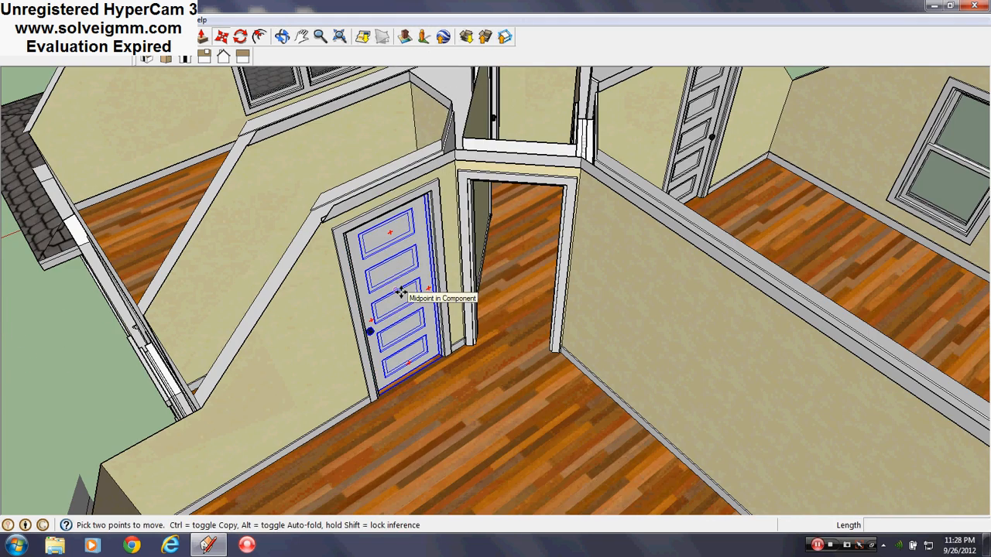
click(402, 290)
scroll(402, 290, down, 6)
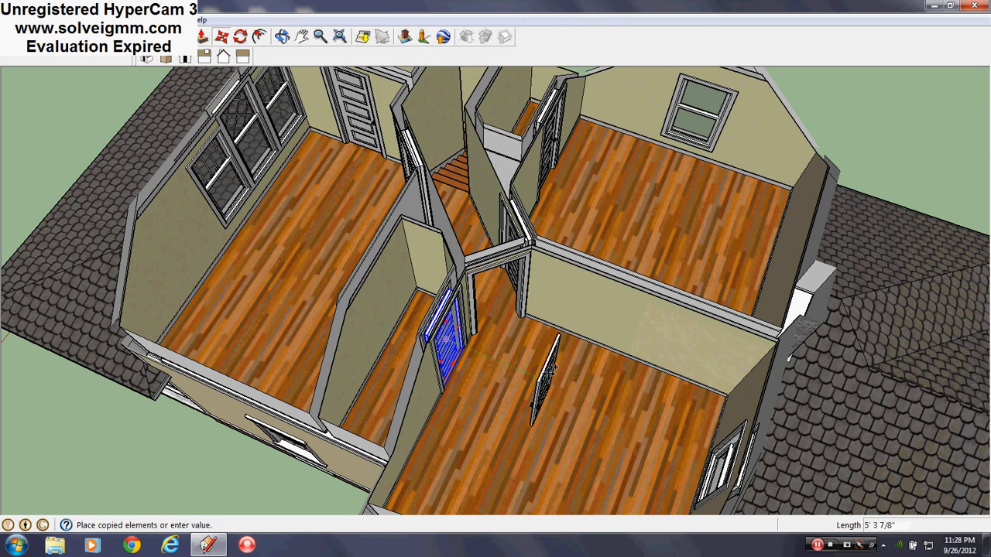
middle_drag(576, 402, 484, 405)
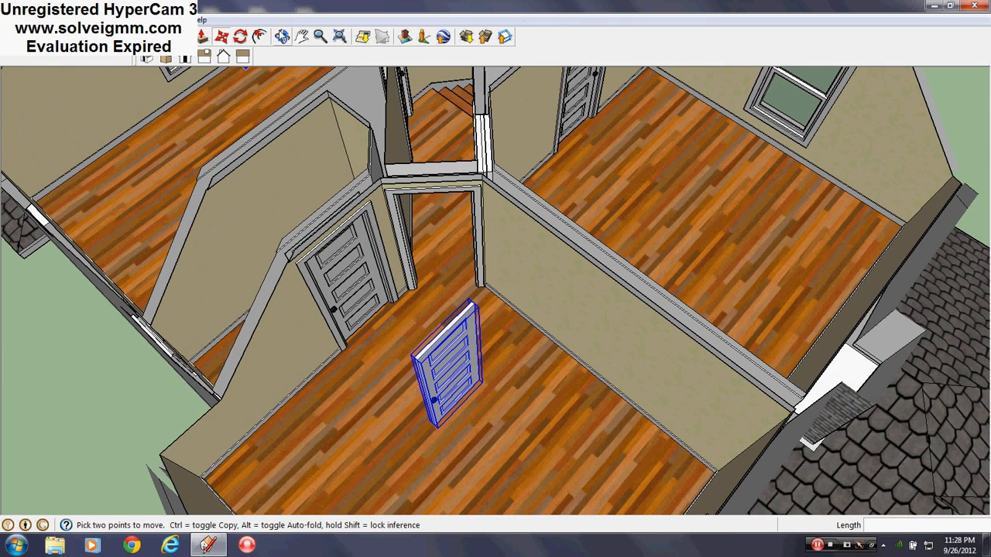
- Rotate the copied door 45 degrees around its top corner to align it with the angled entry doorway
click(239, 37)
scroll(426, 367, up, 3)
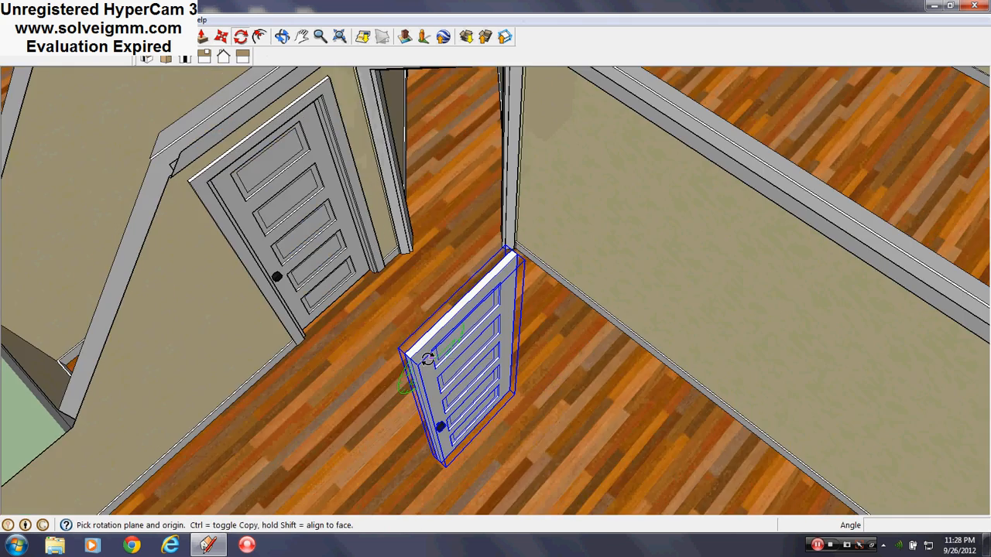
scroll(428, 359, up, 2)
click(399, 356)
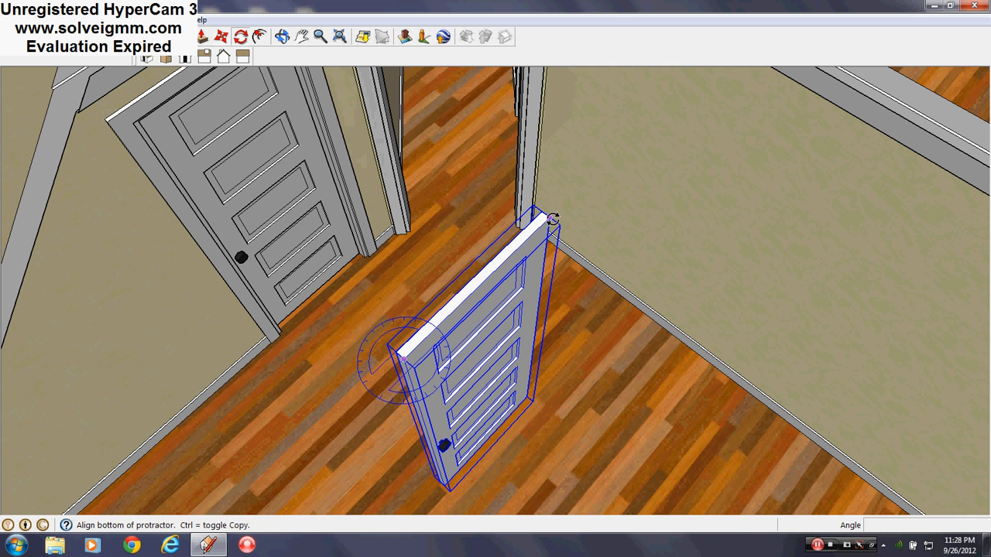
click(549, 219)
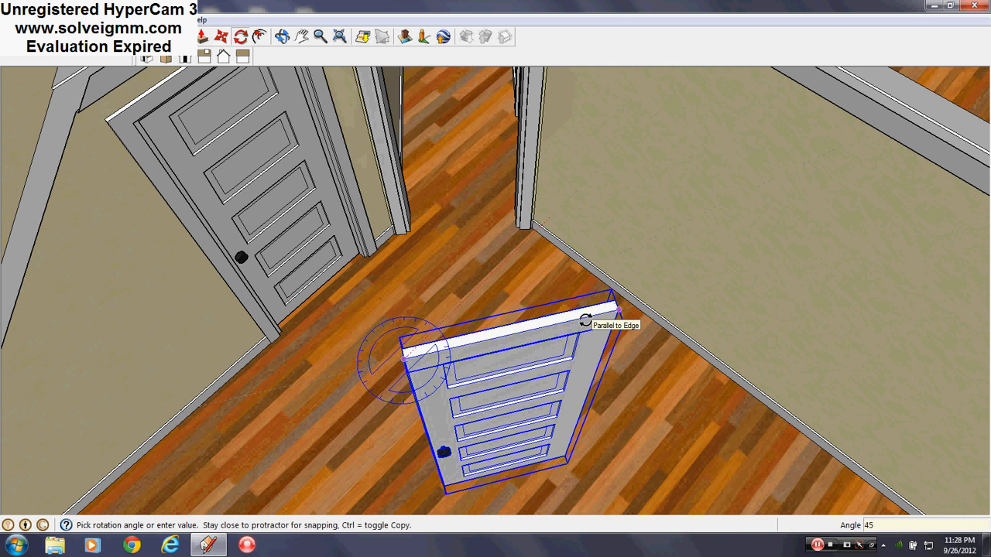
click(586, 320)
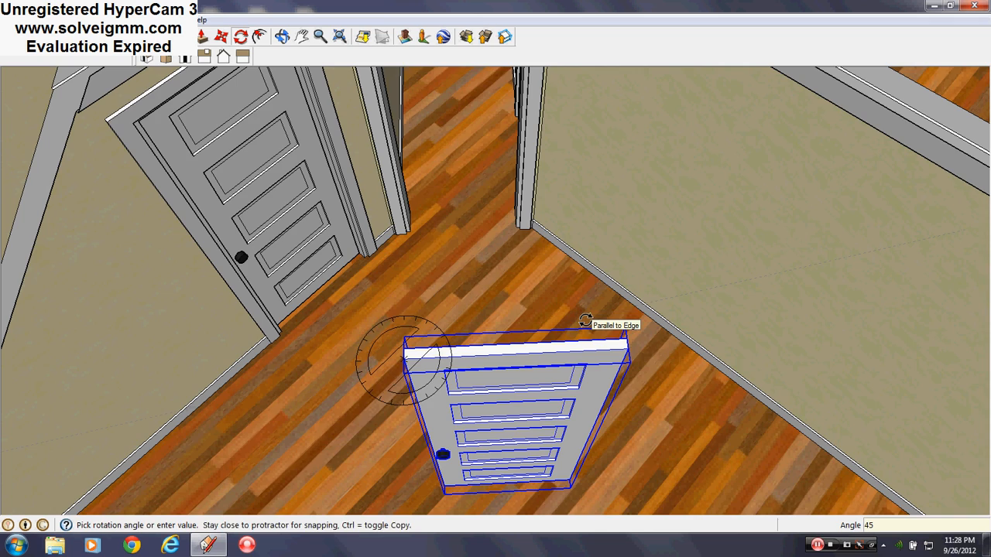
- Move the rotated door into the bedroom's angled entry frame, snapping its top end midpoint to the frame's midpoint
click(224, 37)
middle_drag(458, 325, 294, 348)
middle_drag(378, 329, 529, 305)
scroll(215, 390, up, 4)
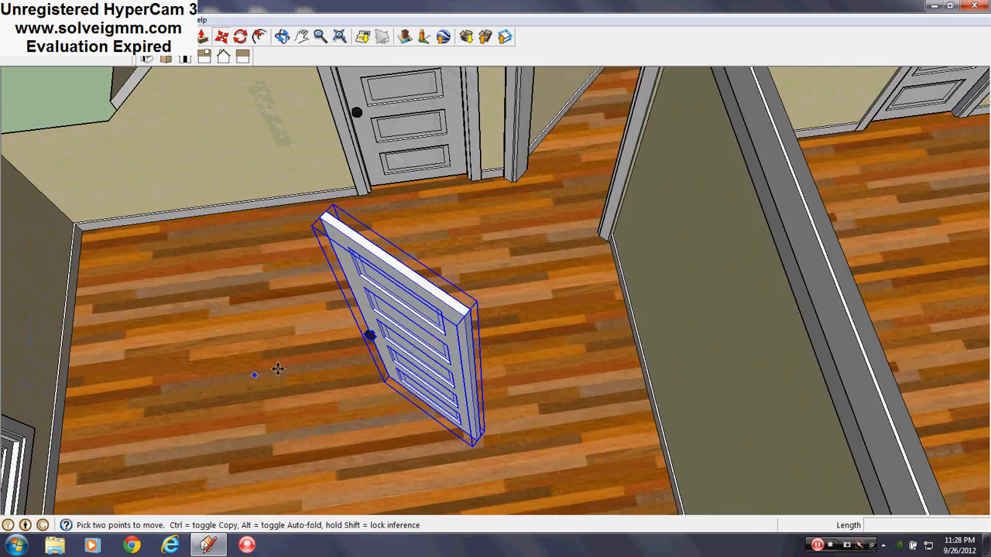
scroll(492, 303, up, 3)
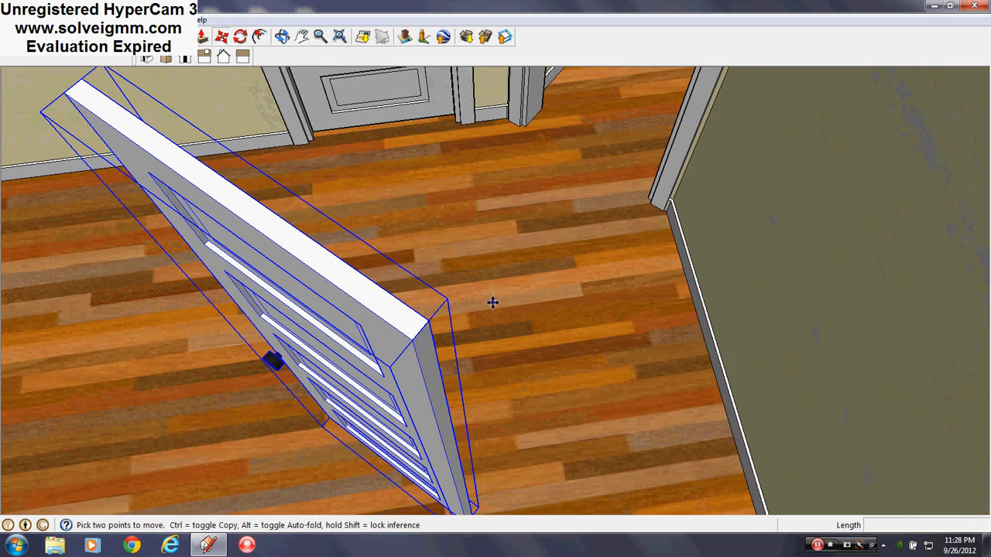
click(420, 331)
scroll(418, 356, down, 5)
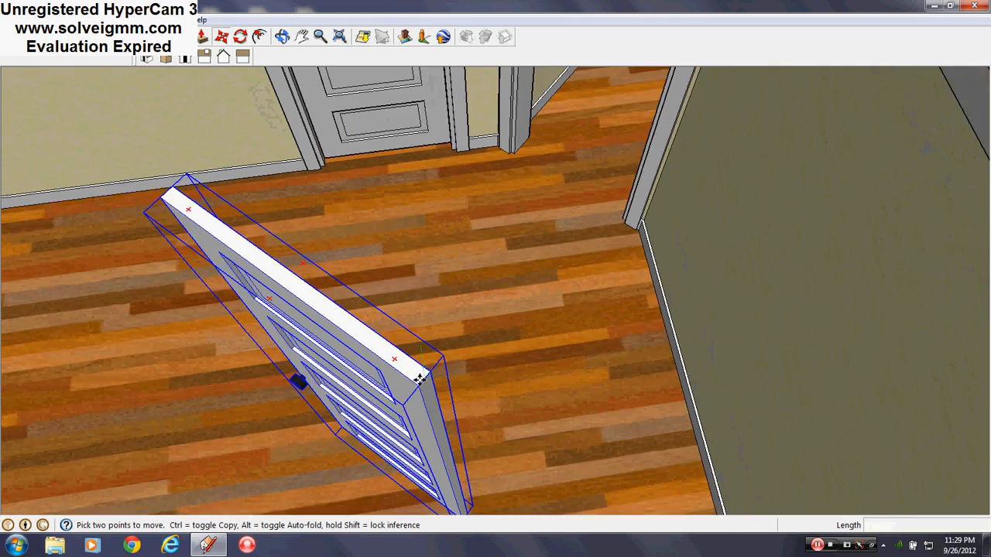
scroll(405, 395, down, 3)
scroll(409, 393, down, 3)
scroll(495, 232, up, 3)
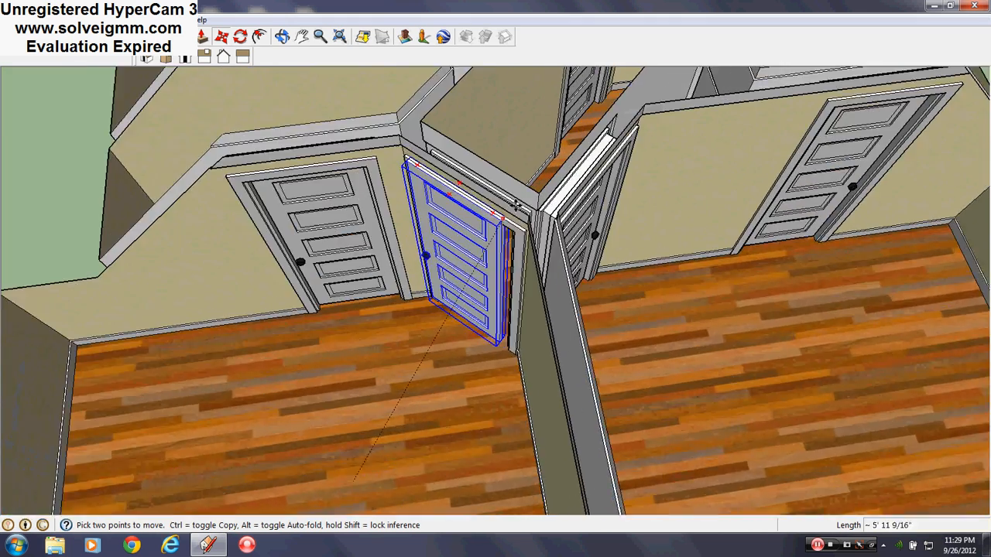
scroll(516, 203, up, 2)
middle_drag(516, 205, 528, 252)
click(497, 210)
scroll(496, 211, up, 2)
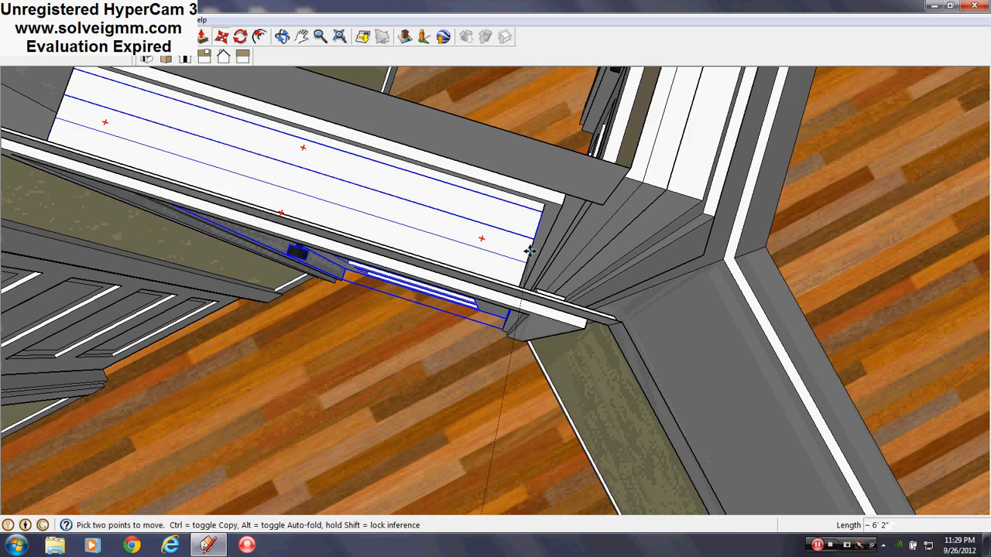
scroll(533, 233, down, 6)
- Draw a 3' line across the hallway wall tops to close its ceiling, and erase the extra face over the staircase
middle_drag(411, 358, 166, 294)
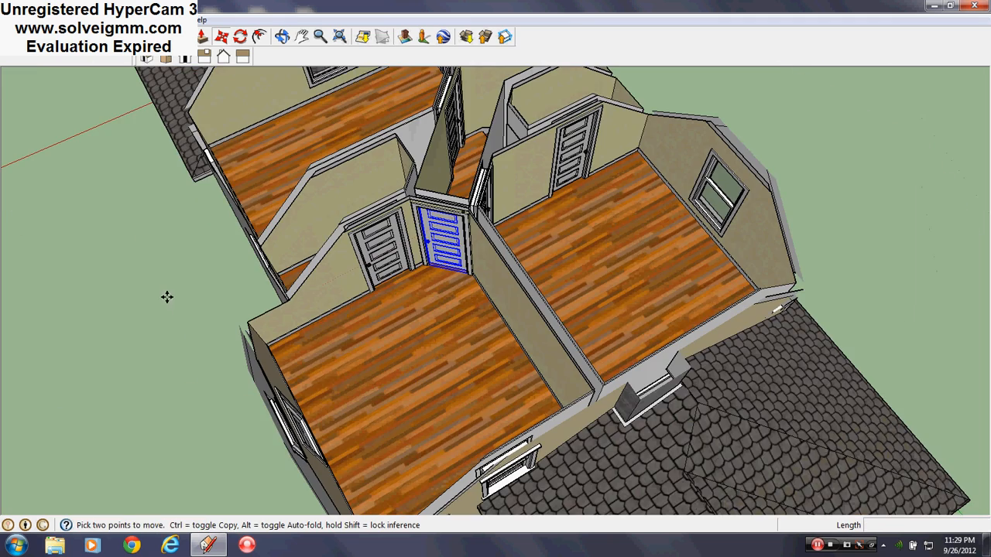
scroll(387, 253, up, 1)
middle_drag(387, 254, 593, 111)
key(l)
scroll(585, 234, up, 5)
middle_drag(586, 234, 593, 265)
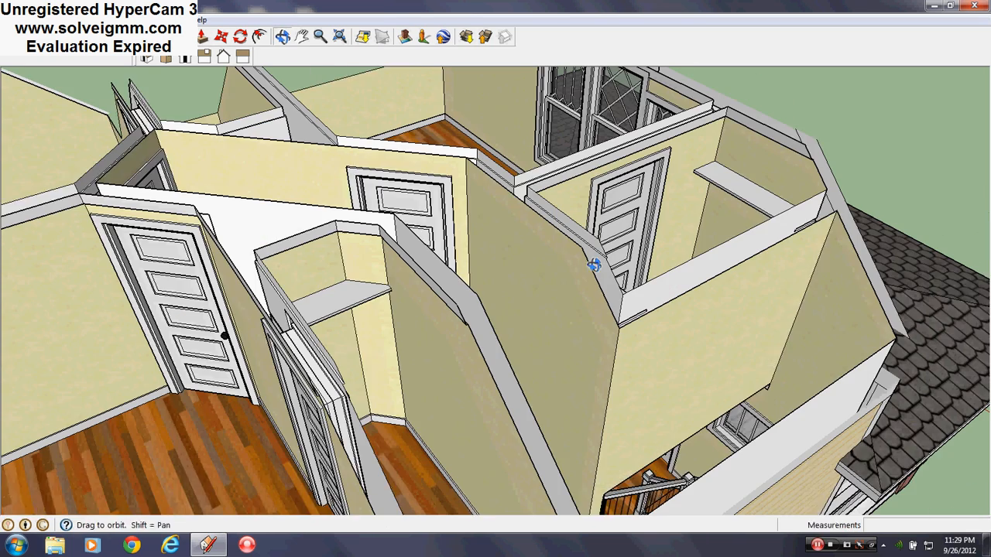
scroll(590, 246, down, 1)
click(582, 249)
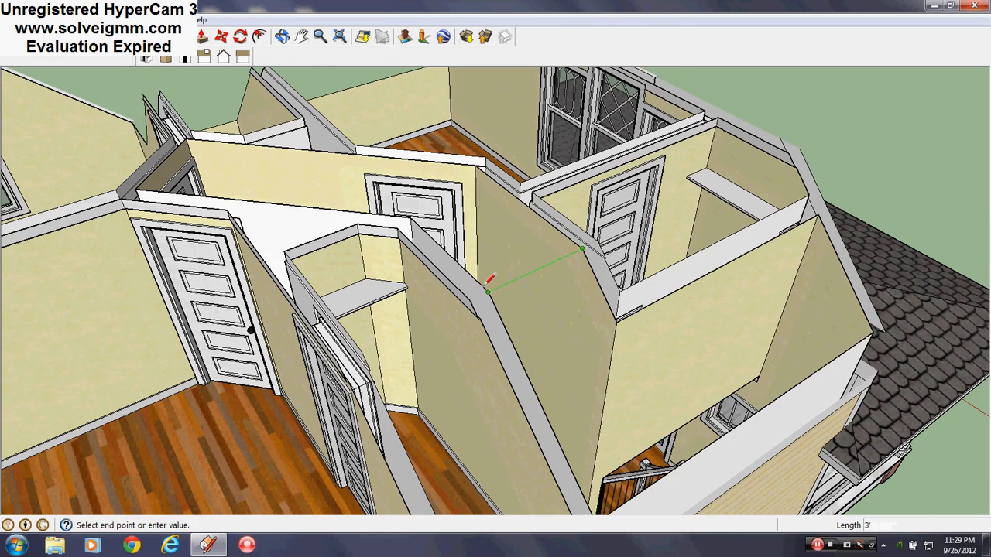
click(488, 290)
right_click(579, 343)
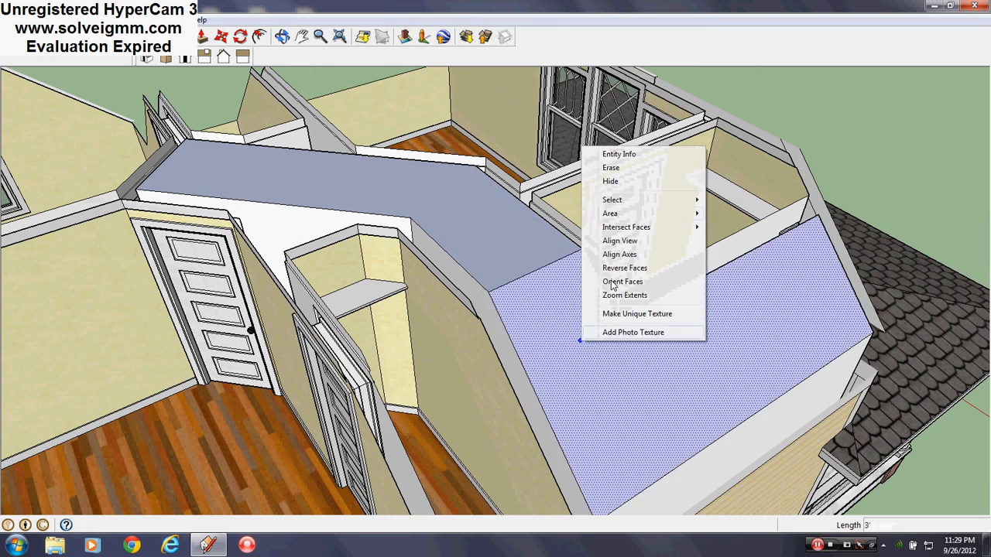
click(612, 166)
- Sample Color_001 from the hallway door trim and paint the underside of the hallway ceiling with it
middle_drag(743, 361, 534, 275)
scroll(518, 345, up, 5)
middle_drag(527, 356, 498, 136)
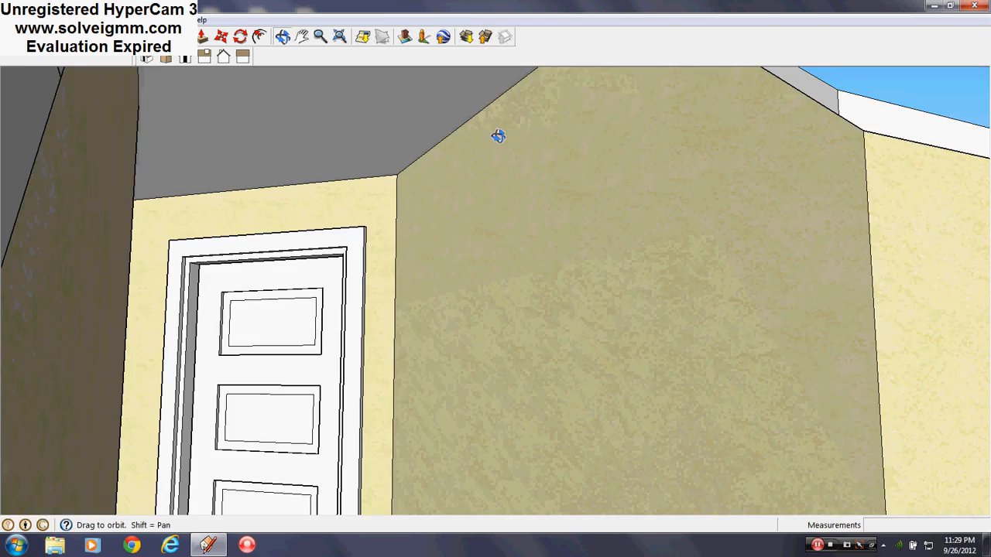
scroll(486, 488, down, 4)
scroll(479, 257, up, 4)
middle_drag(500, 242, 528, 126)
scroll(338, 457, down, 3)
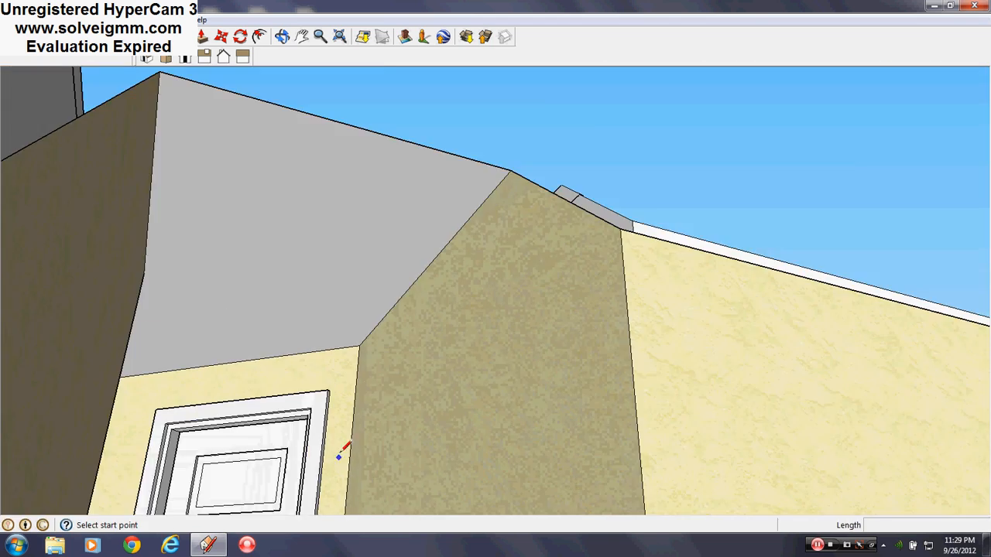
scroll(449, 259, up, 3)
middle_drag(448, 259, 485, 195)
key(b)
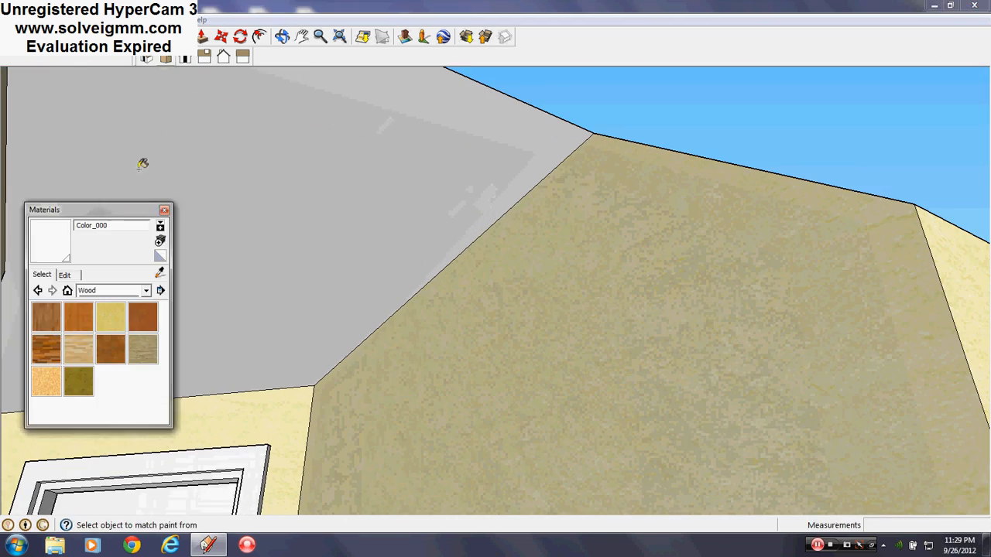
alt+click(229, 448)
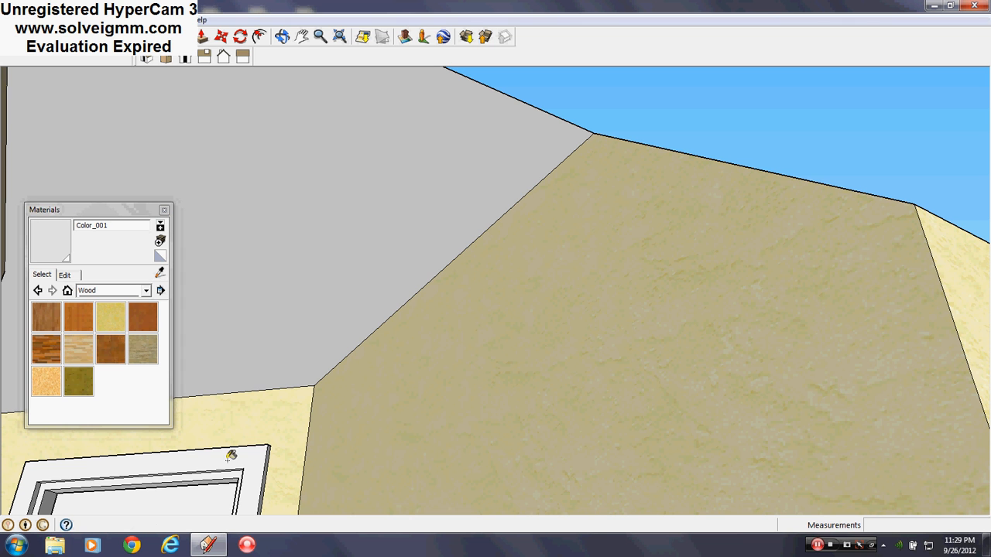
click(266, 309)
click(164, 209)
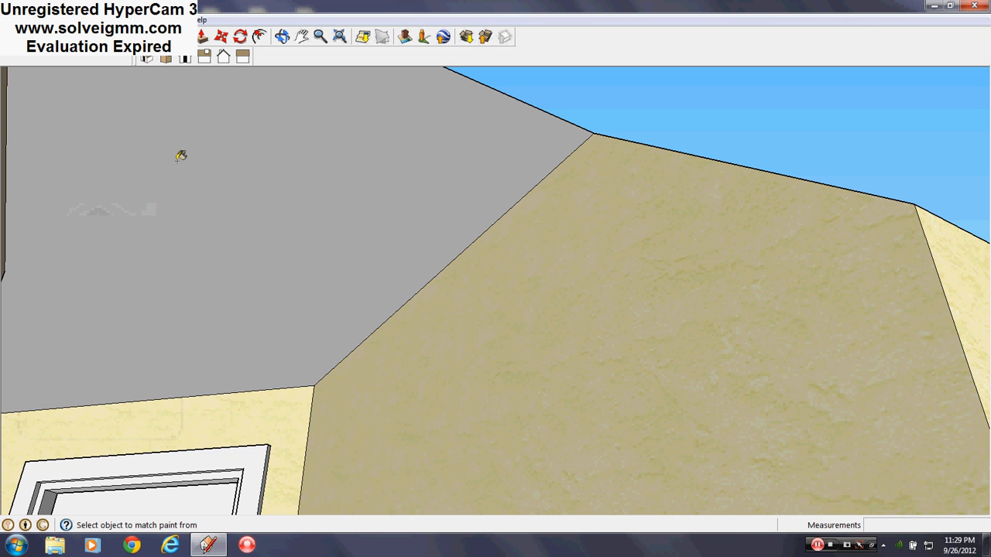
- Offset the outline of the hallway ceiling inward by .5"
click(260, 36)
click(469, 122)
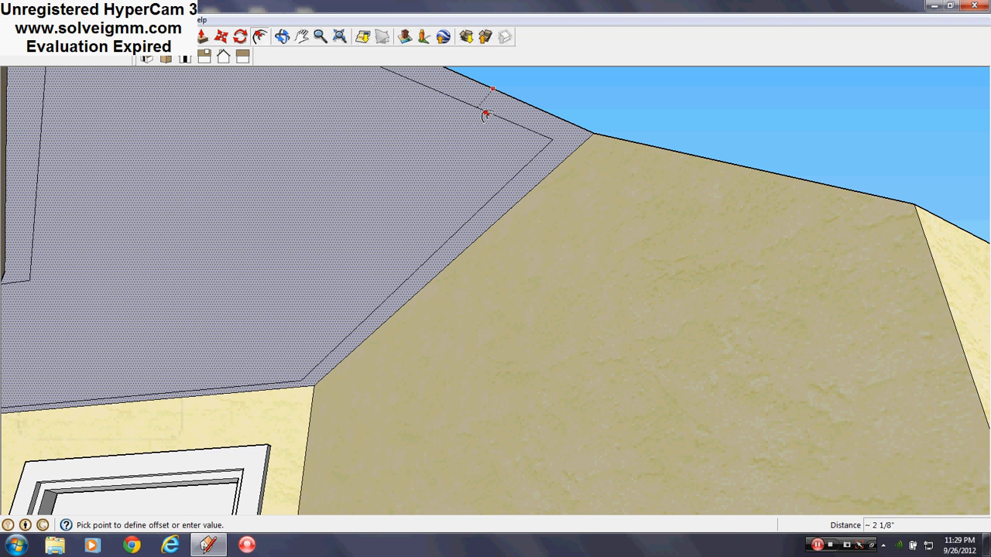
text(.5)
key(Return)
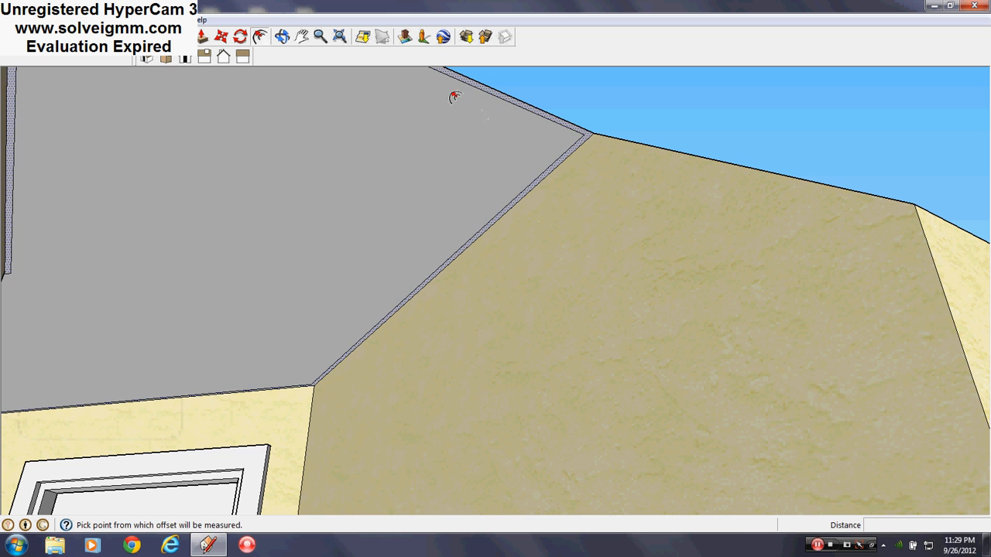
- Draw a 1/2" line from the offset outline's corner to the wall edge at one end of the hallway ceiling's open side
key(l)
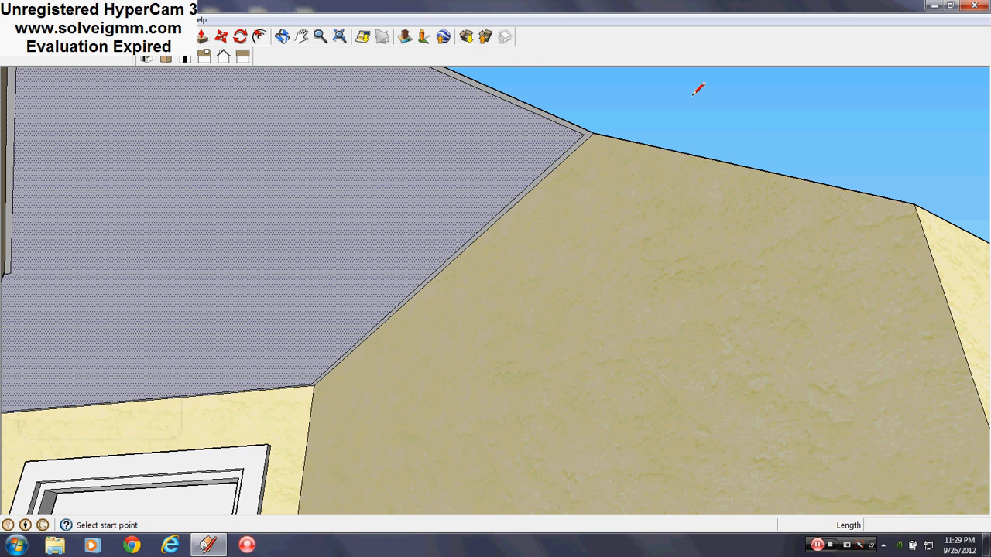
scroll(542, 149, up, 4)
click(611, 117)
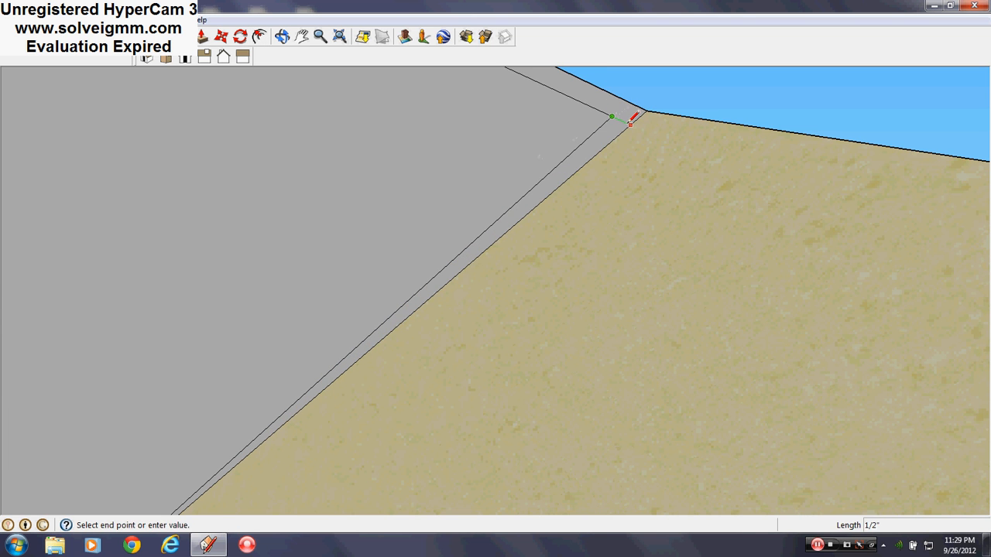
click(631, 120)
mouse_move(634, 116)
middle_down()
mouse_move(477, 263)
mouse_move(188, 254)
mouse_move(281, 245)
mouse_move(306, 285)
mouse_move(390, 339)
mouse_move(348, 263)
mouse_move(348, 201)
middle_up()
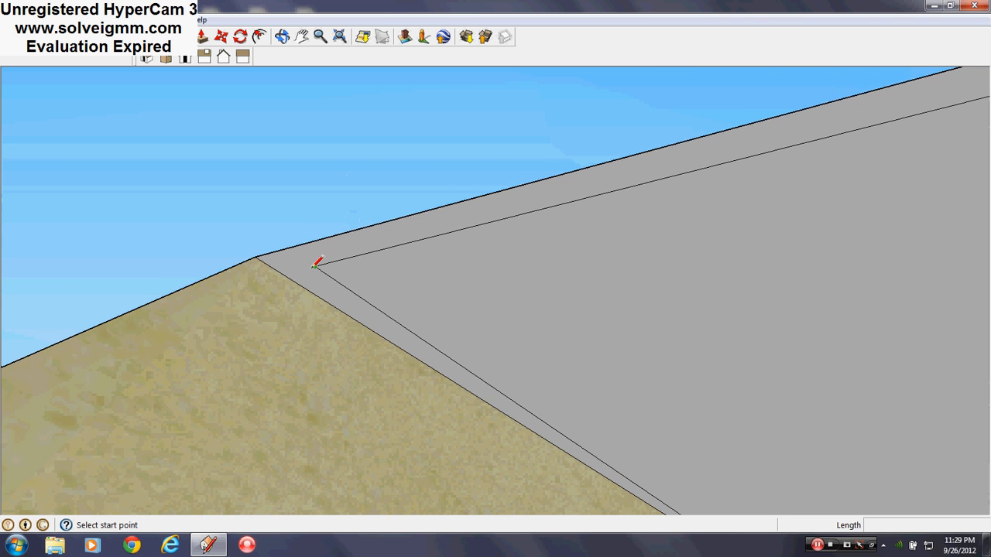
click(315, 266)
click(280, 274)
right_click(325, 274)
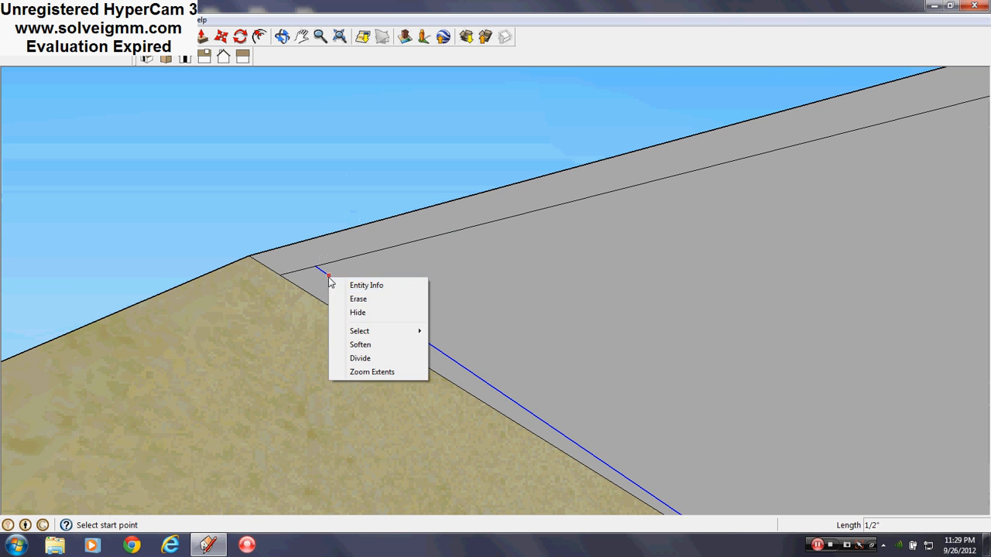
click(354, 298)
key(ctrl+z)
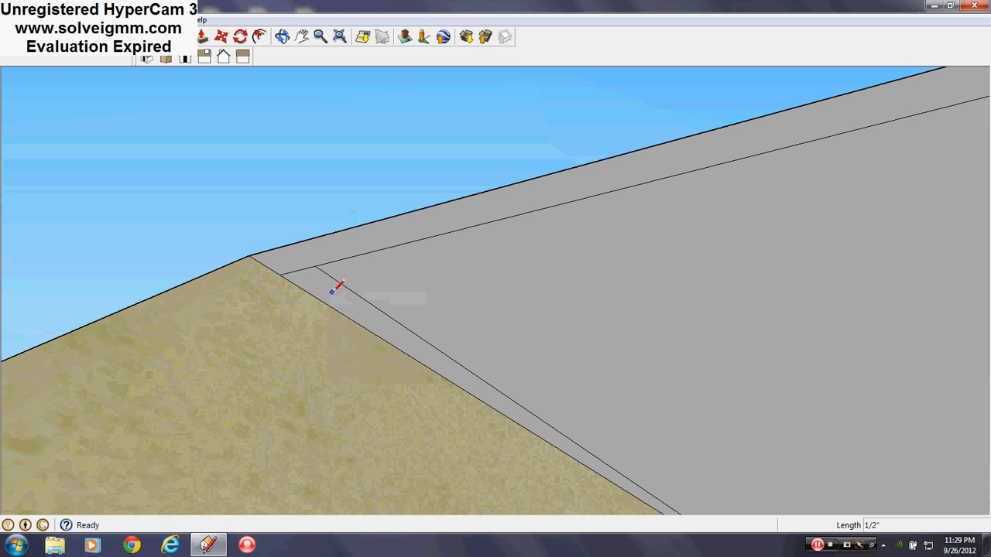
key(ctrl+z)
- Draw a 1/2" line from the offset corner to the wall edge at the ceiling's other open end, and erase the offset edge along the open side
click(316, 266)
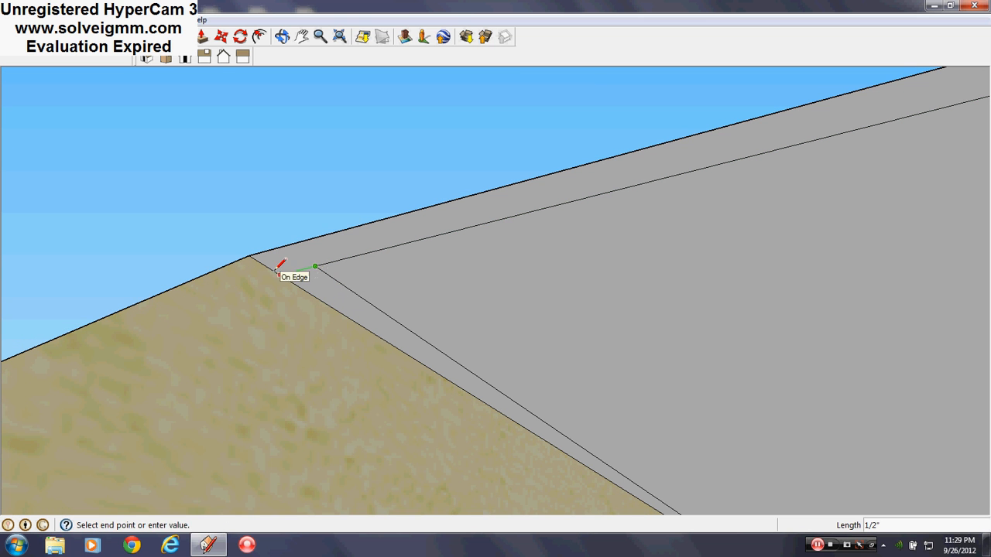
click(280, 274)
right_click(333, 261)
click(360, 283)
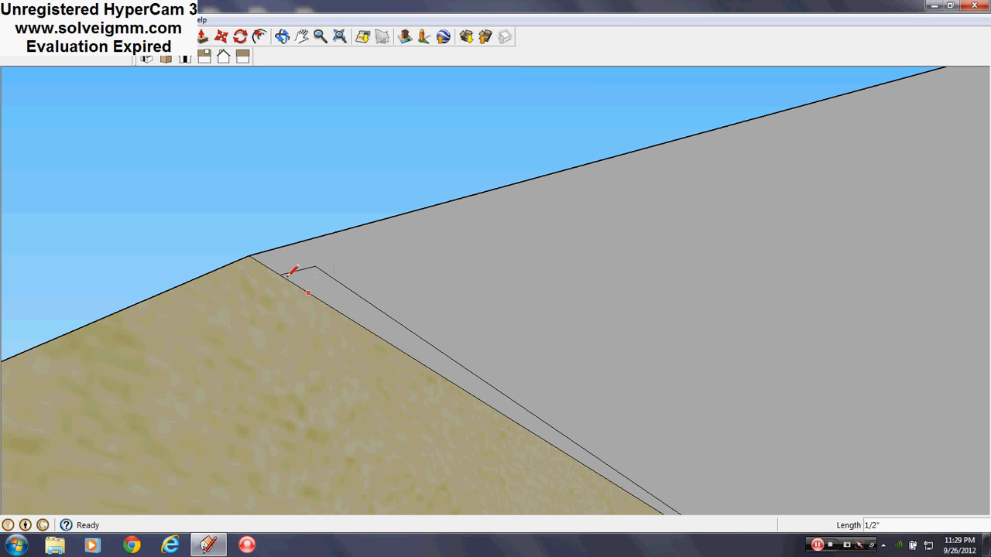
- Push/Pull the narrow strip around the hallway ceiling down 4" to form the crown molding
click(203, 38)
click(301, 298)
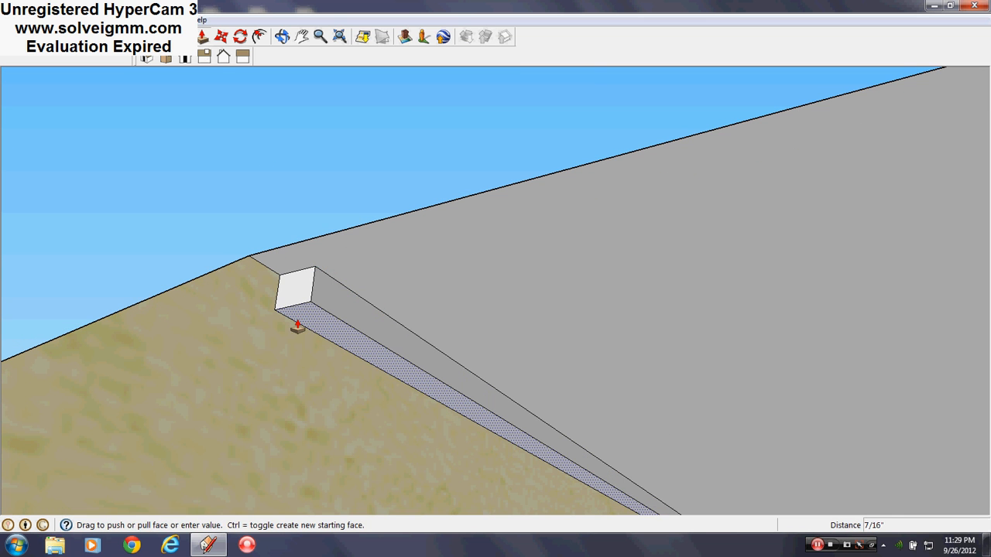
key(Return)
middle_drag(298, 327, 316, 367)
scroll(316, 366, down, 4)
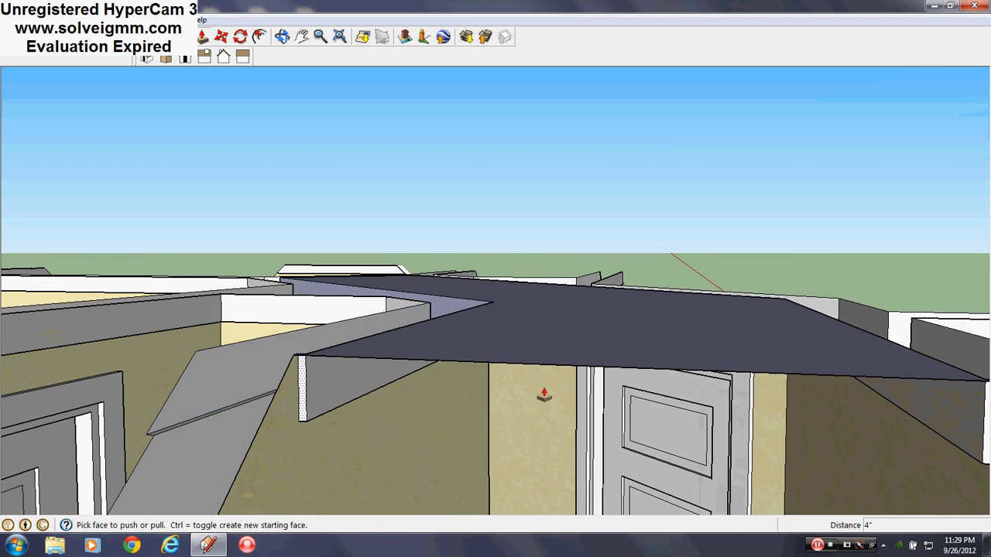
shift+middle_drag(544, 398, 748, 291)
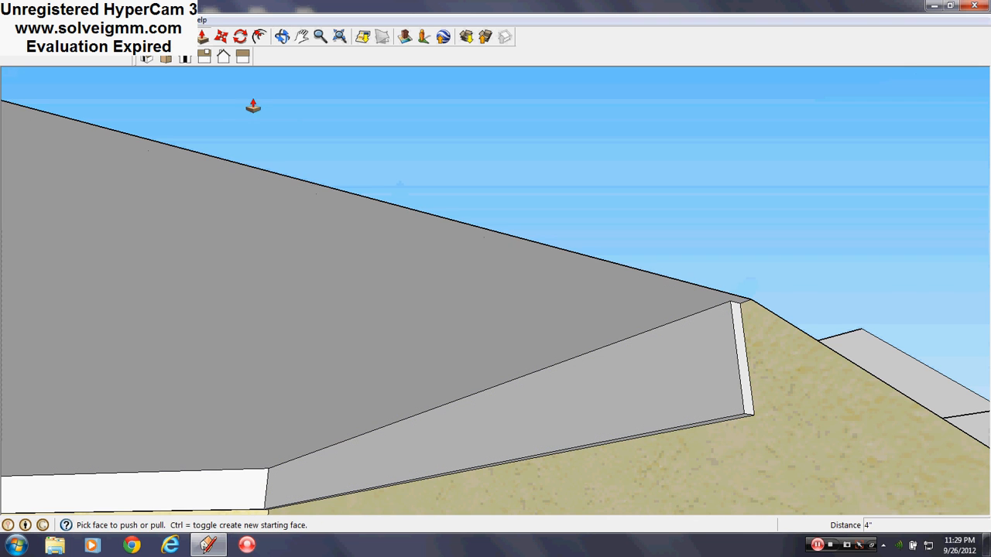
- Erase the open-side edge of the hallway ceiling to remove the ceiling face above the crown molding
key(e)
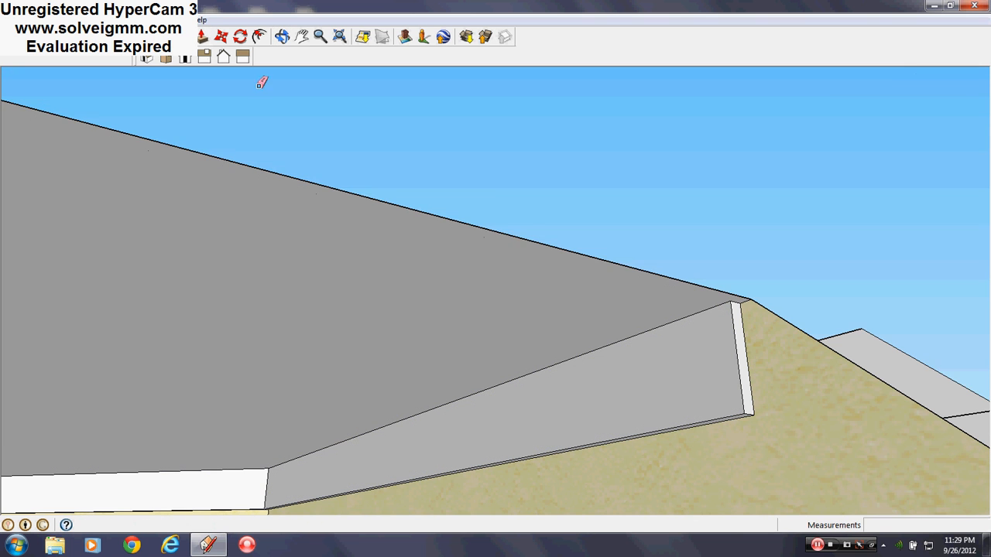
click(663, 270)
mouse_move(663, 270)
middle_down()
mouse_move(749, 475)
mouse_move(593, 287)
mouse_move(585, 310)
middle_up()
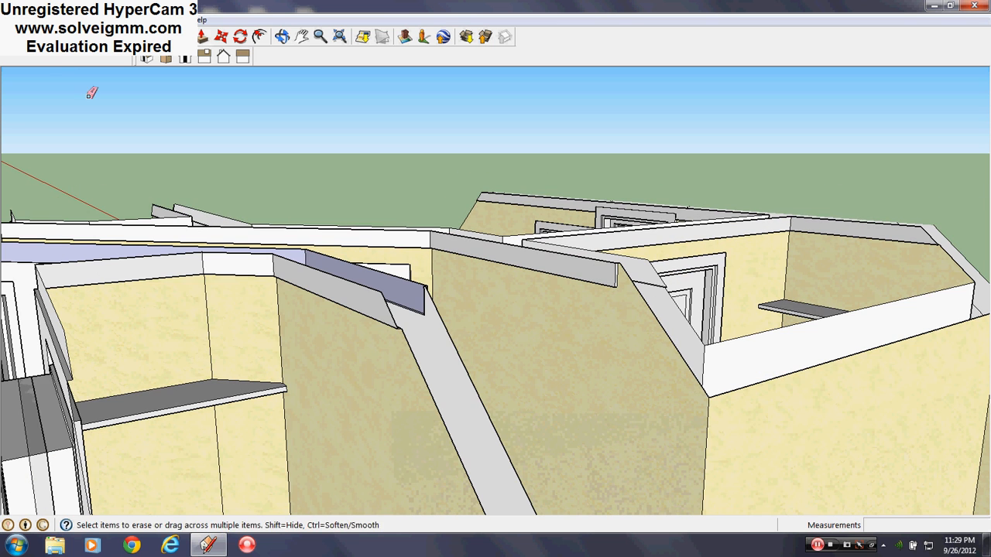
- Open the layers list and make Roof the current layer
key(l)
click(167, 19)
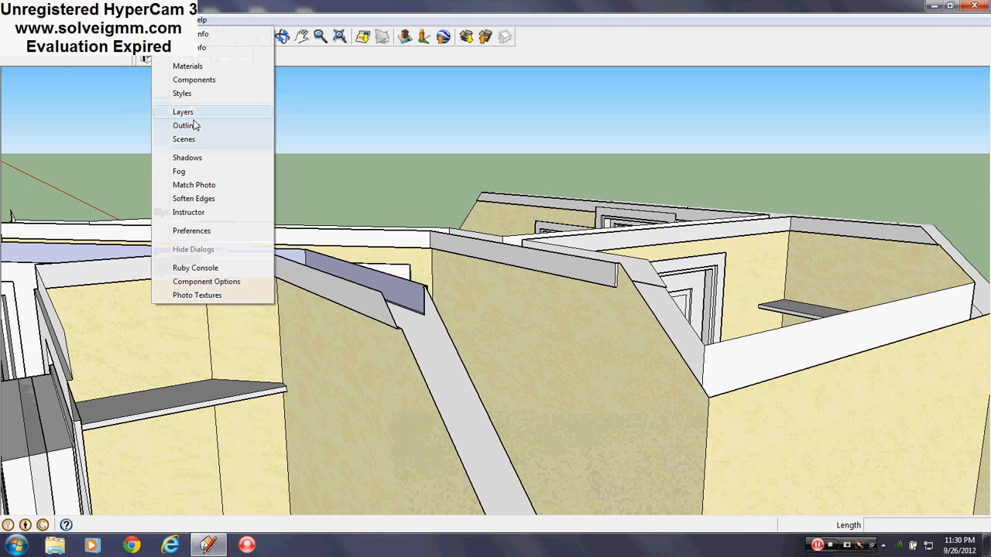
click(224, 110)
click(81, 122)
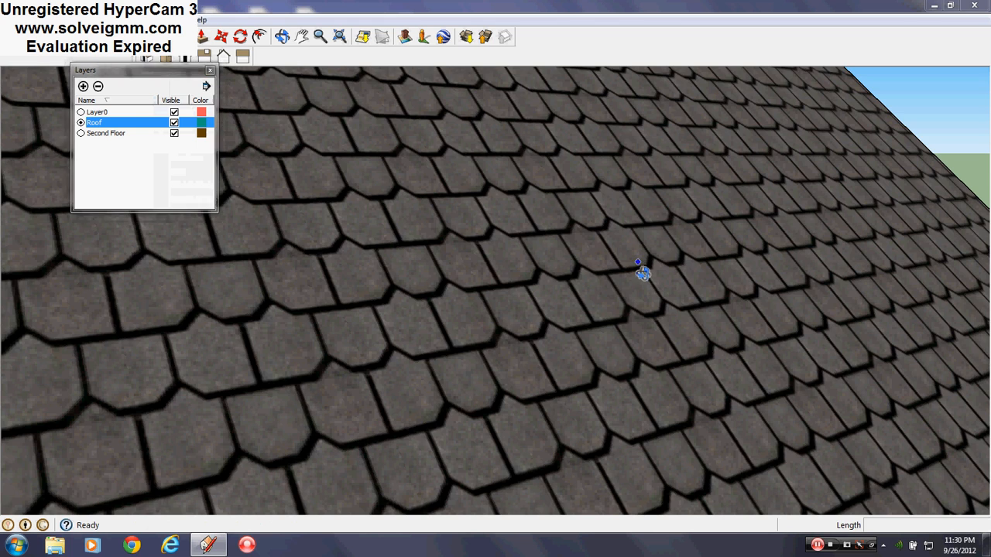
- Draw a line between the opposite hallway wall corners beside the molding ends to close the ceiling on the Roof layer
middle_drag(643, 271, 771, 276)
click(745, 278)
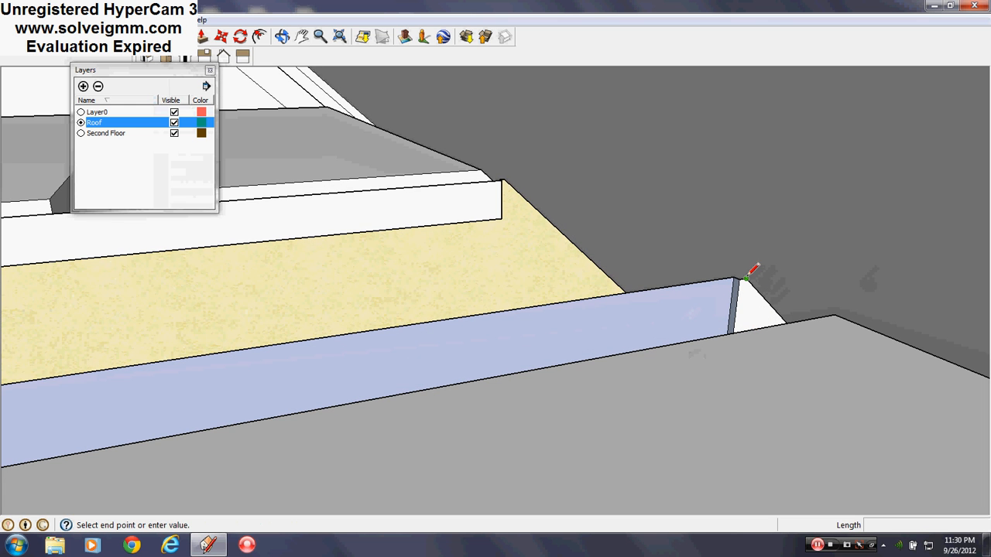
click(503, 181)
middle_drag(623, 209, 715, 140)
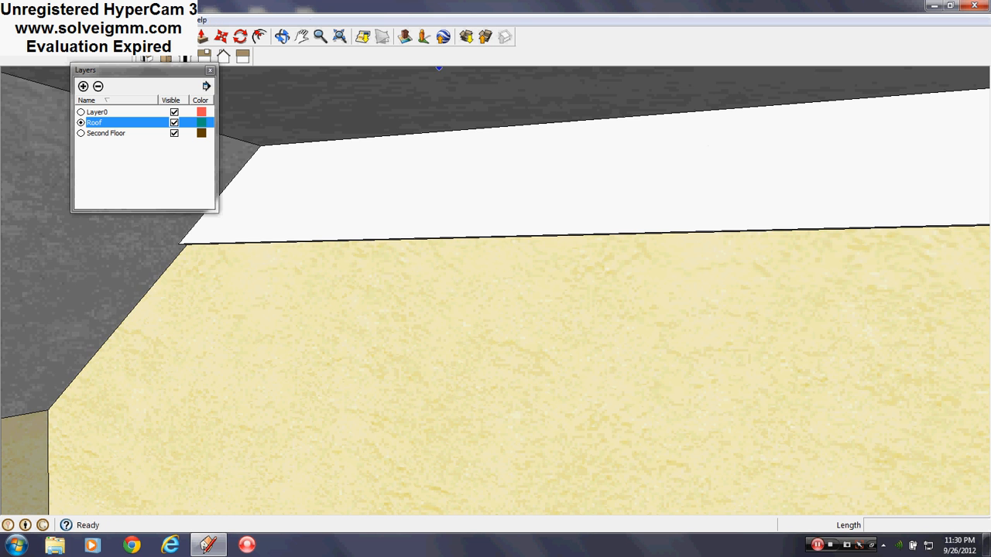
- Sample the Cladding_Stucco_White material and paint the underside of the new hallway ceiling with it
key(b)
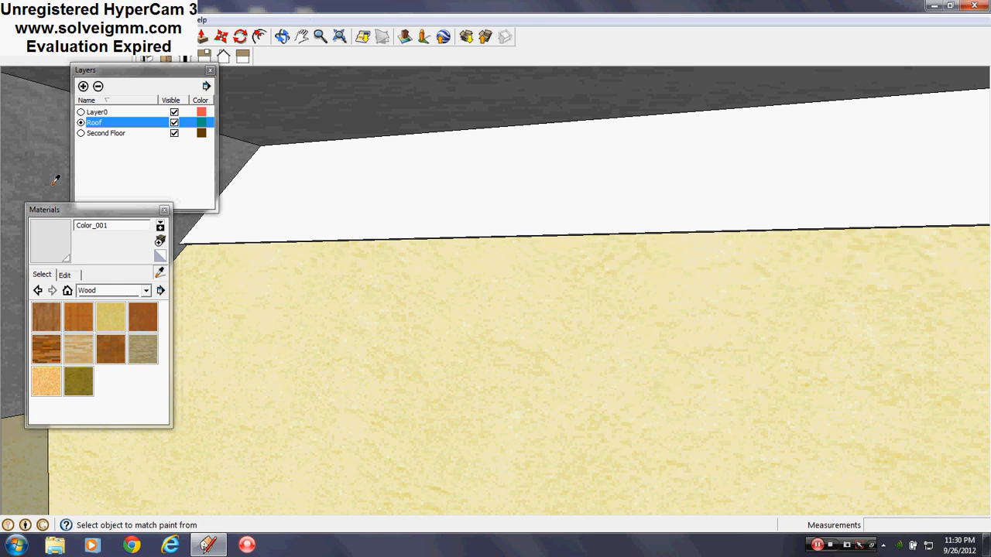
click(467, 272)
middle_drag(466, 272, 465, 224)
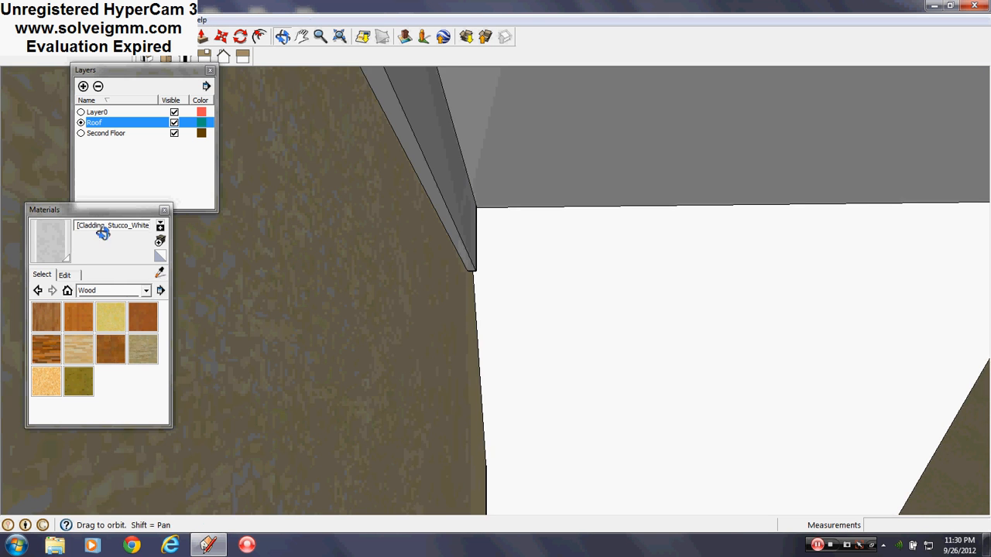
click(674, 225)
middle_drag(575, 150, 437, 215)
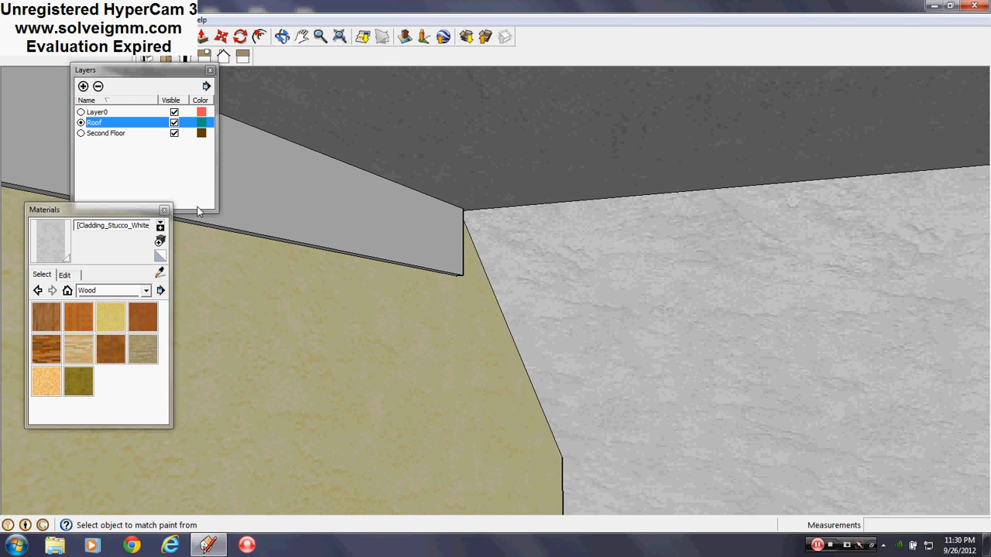
click(163, 211)
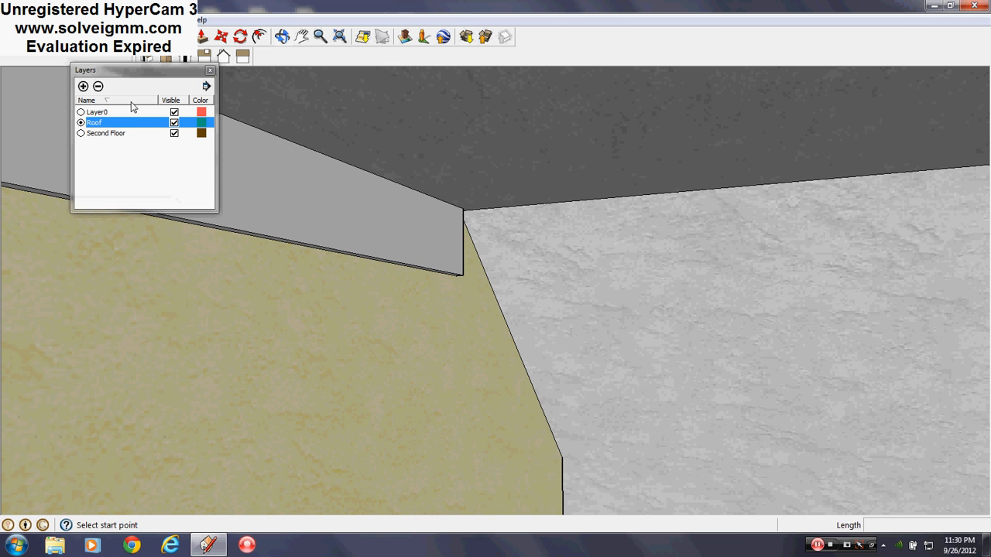
mouse_move(416, 159)
middle_down()
mouse_move(493, 238)
mouse_move(548, 241)
middle_up()
key(l)
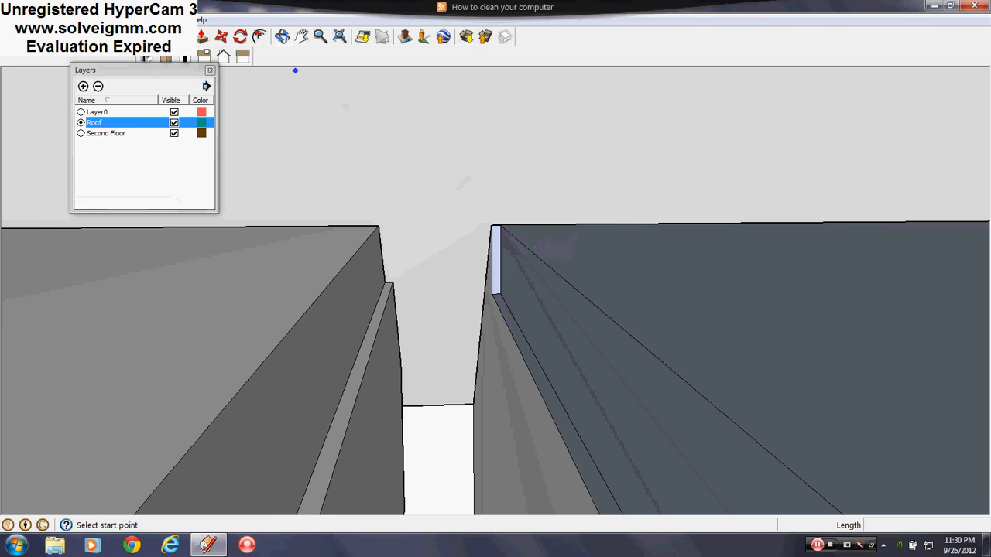
key(b)
alt+click(330, 190)
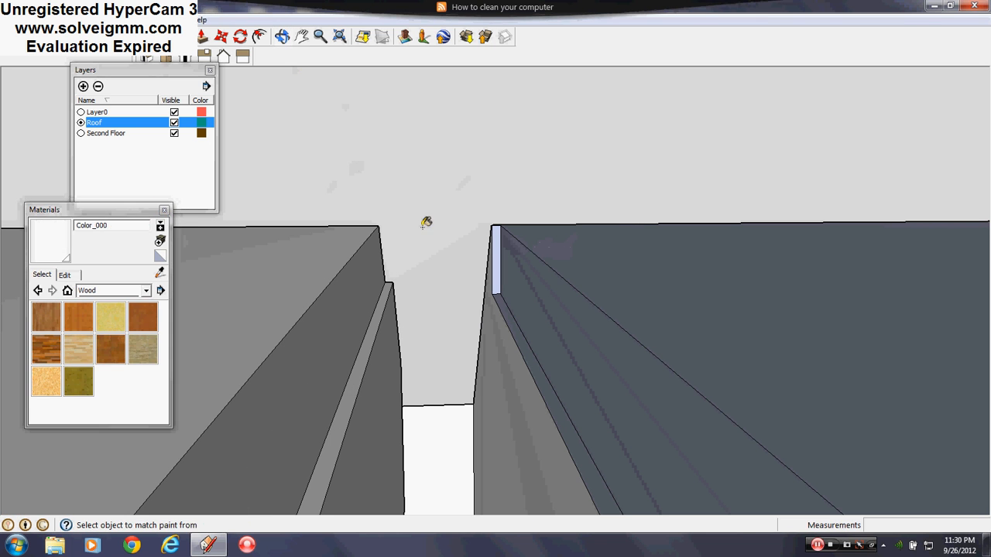
mouse_move(542, 308)
middle_down()
mouse_move(458, 240)
mouse_move(175, 160)
mouse_move(497, 213)
middle_up()
scroll(528, 219, down, 5)
middle_drag(506, 247, 194, 189)
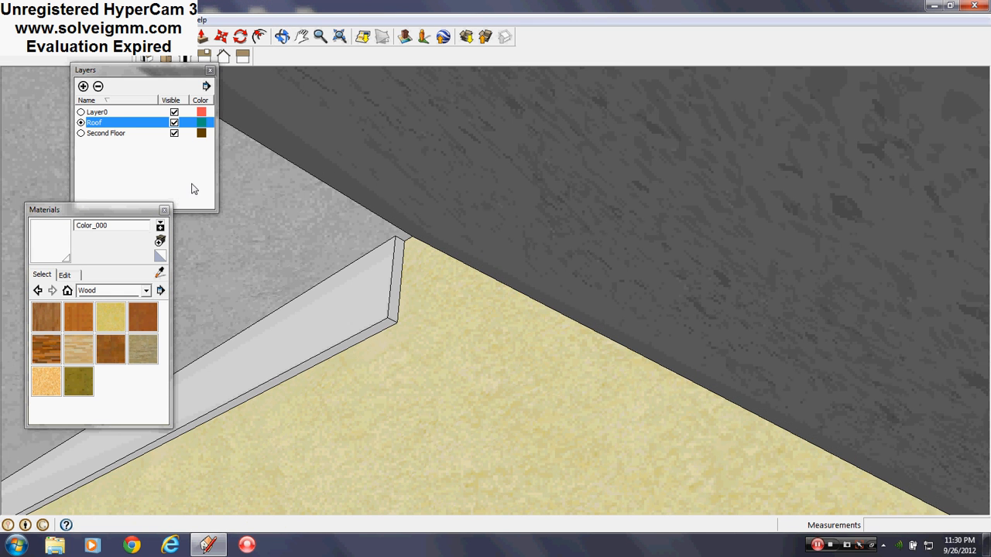
- Make Second Floor the current layer, hide the Roof layer, and close the layer and material windows
click(81, 134)
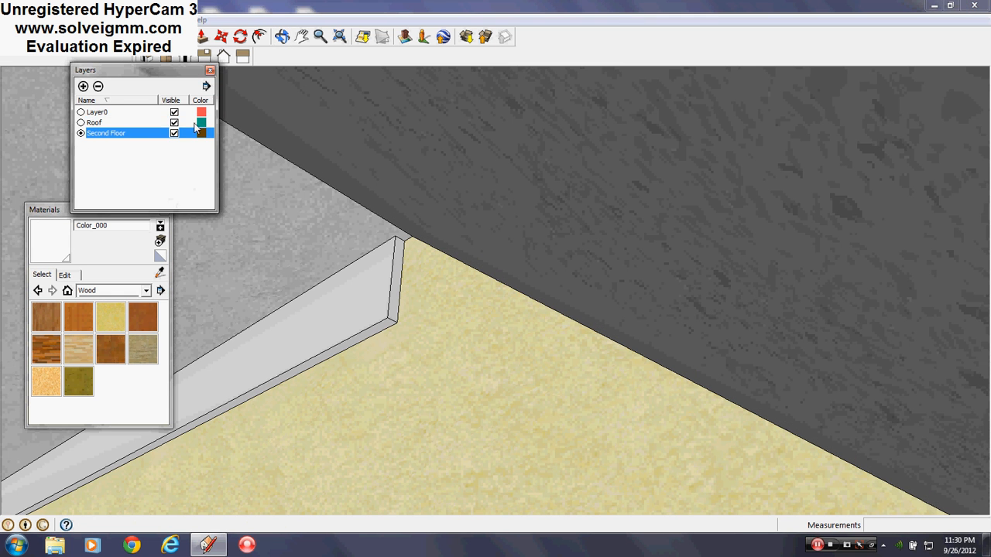
click(174, 122)
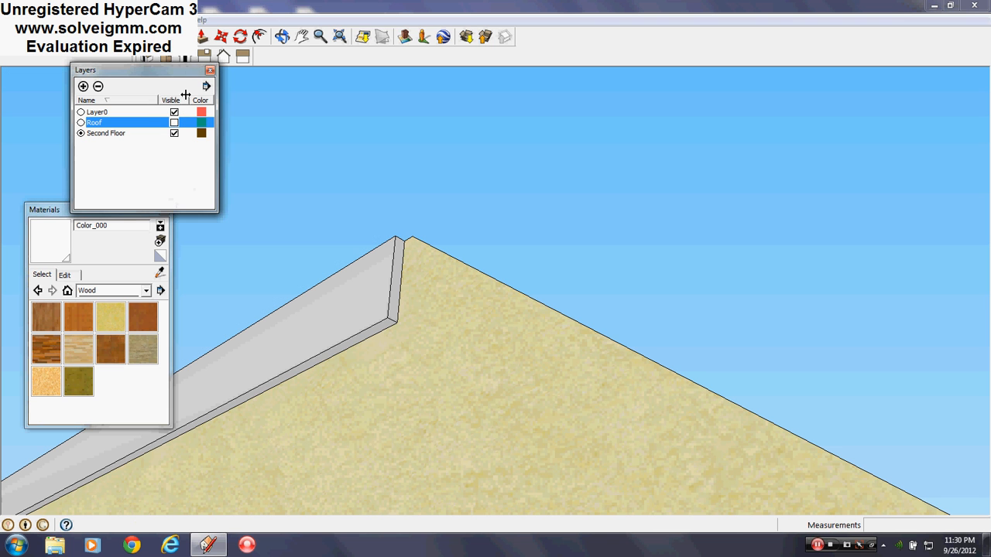
click(39, 36)
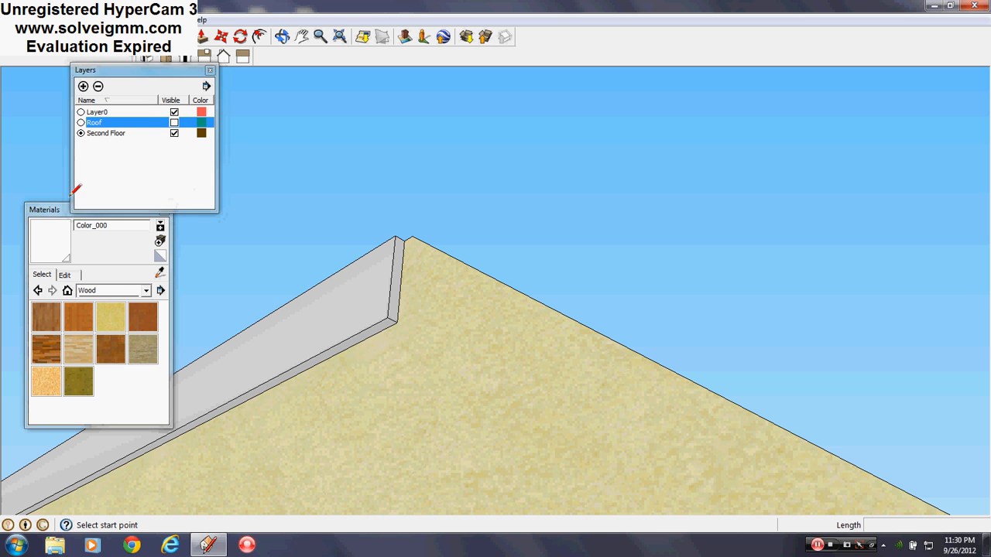
drag(51, 211, 52, 233)
click(165, 232)
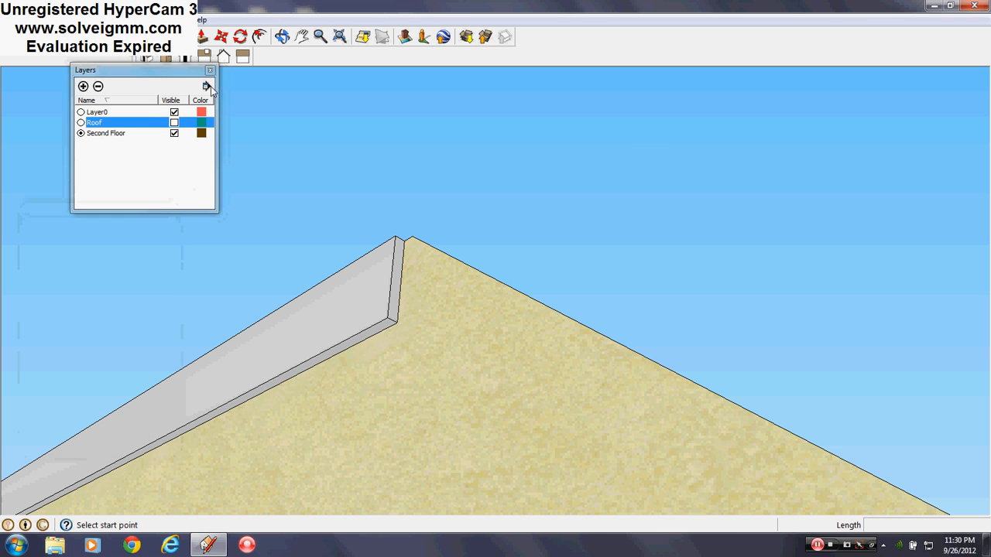
click(212, 71)
- Draw a line extending the crown molding's lower edge to the sloped wall edge, and erase the part that overshoots the wall
middle_drag(471, 304, 475, 522)
scroll(393, 271, down, 5)
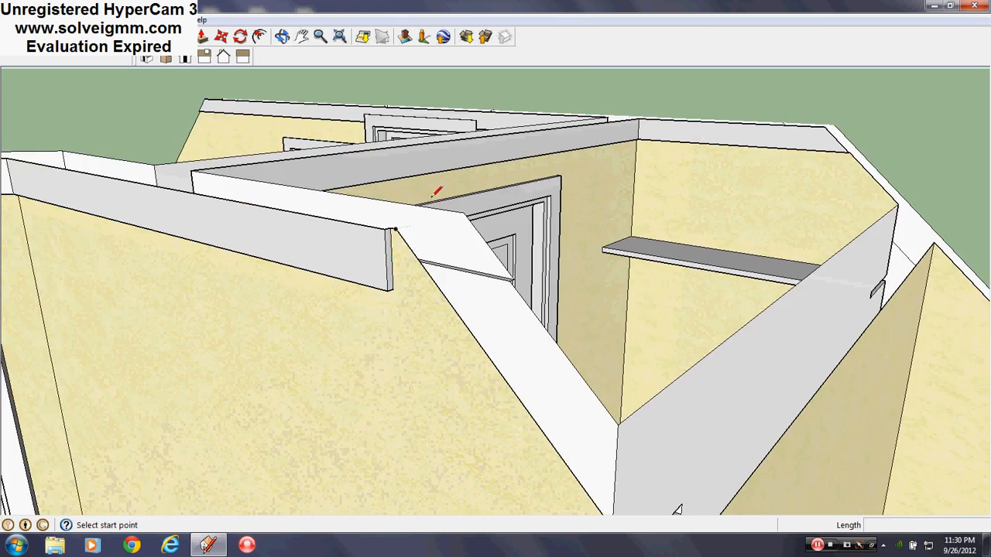
scroll(418, 232, up, 3)
click(411, 226)
middle_drag(412, 228, 490, 316)
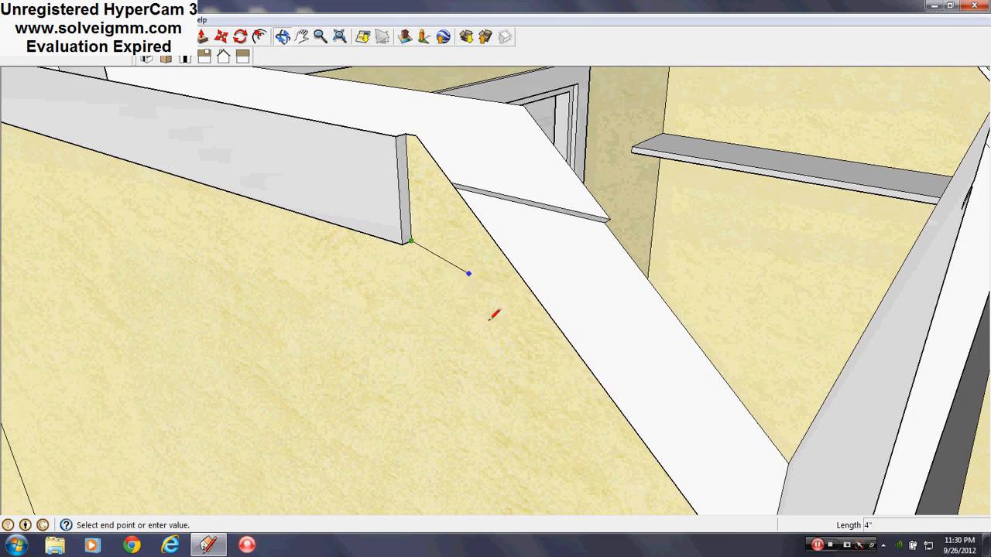
right_click(543, 281)
click(566, 302)
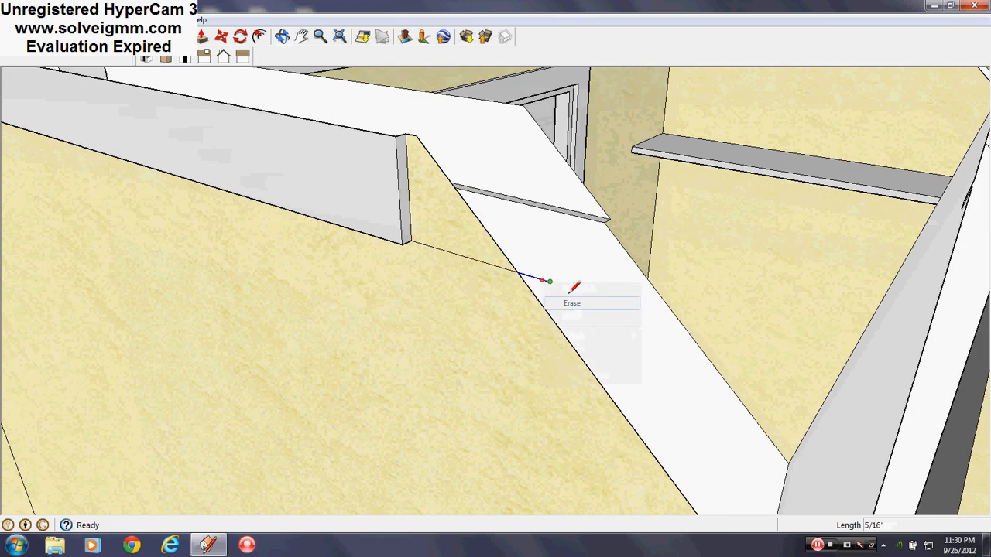
- Extend the opposite hallway molding's lower edge with a line to its sloped wall edge, and erase the overshooting part
scroll(533, 184, down, 5)
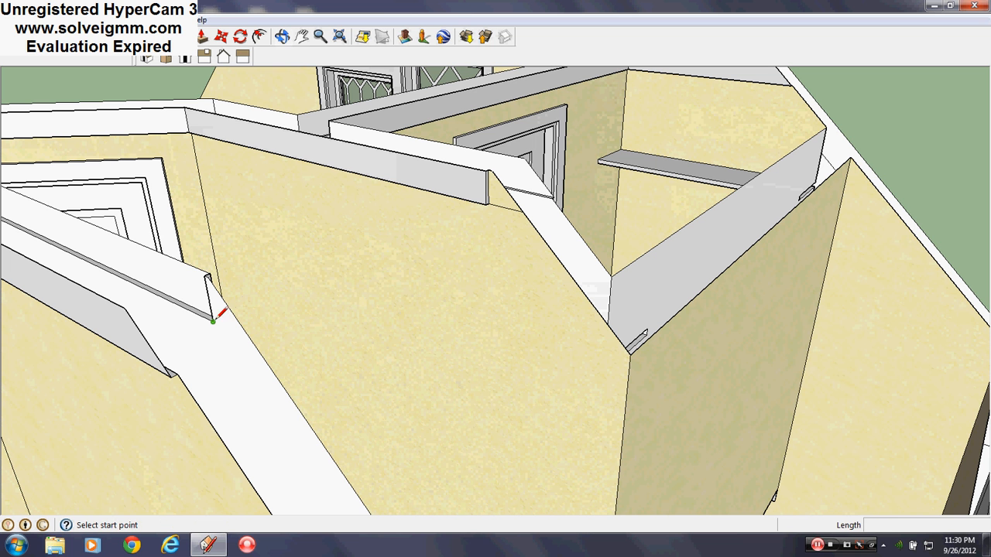
click(213, 319)
right_click(293, 361)
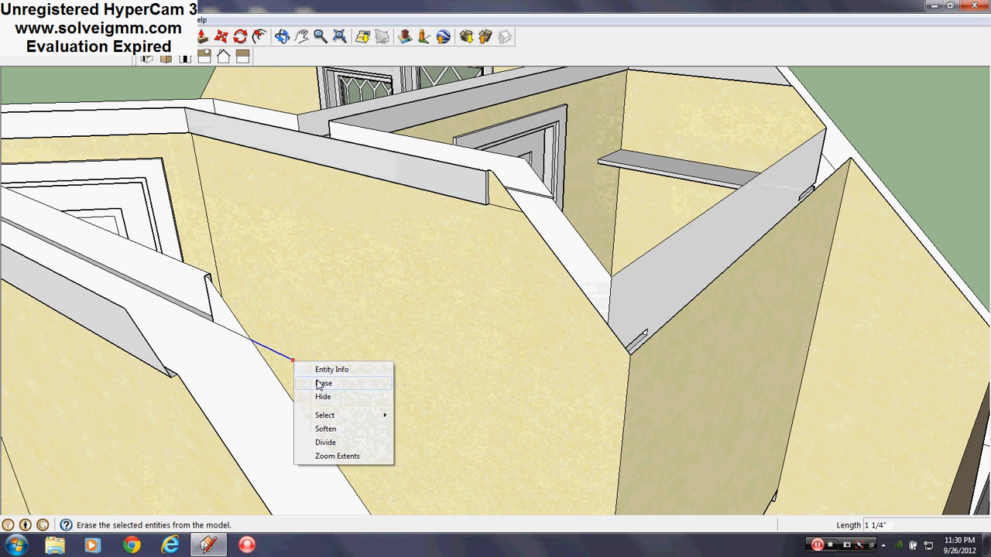
click(319, 384)
- Push/Pull the triangular faces at the ends of both hallway crown moldings flush with the molding faces
click(202, 37)
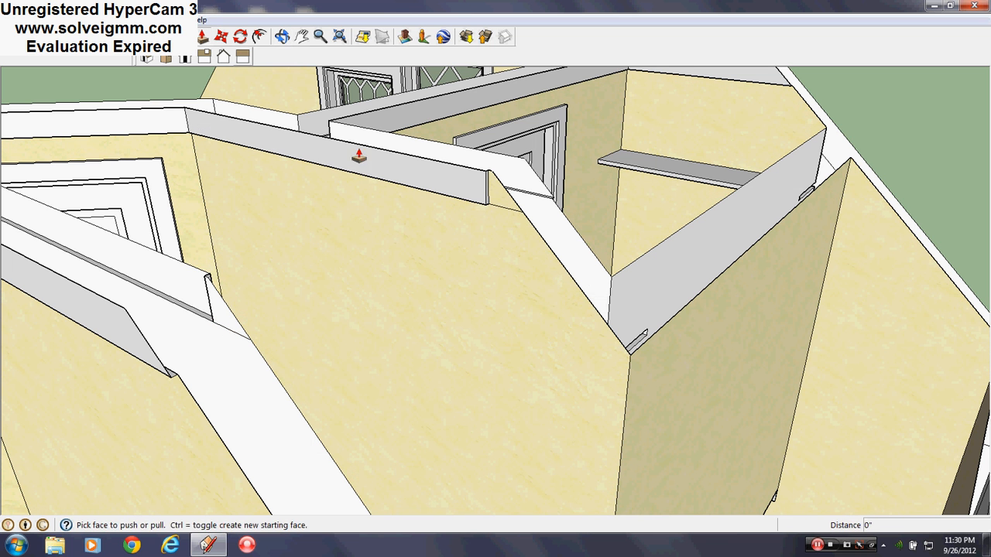
click(495, 197)
click(461, 188)
click(222, 321)
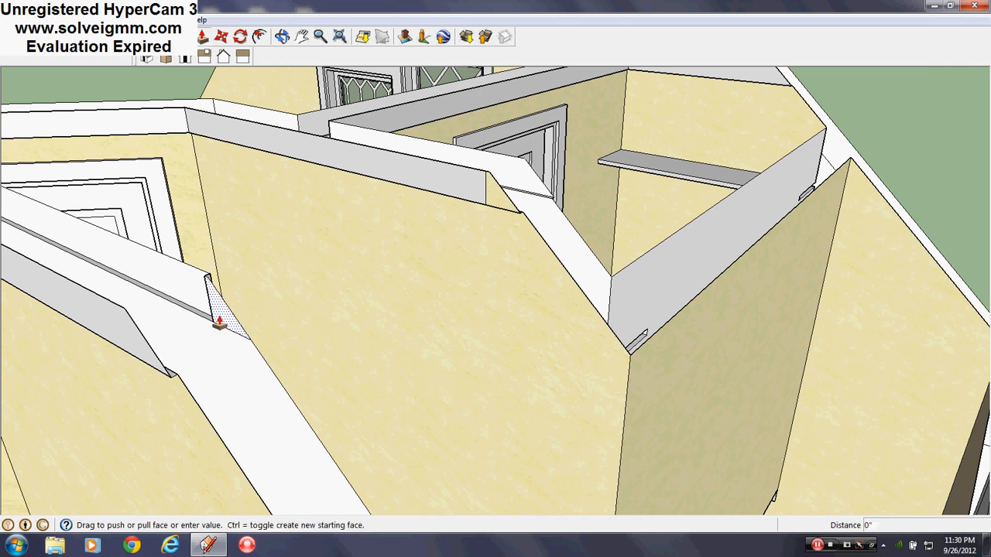
click(146, 170)
- Erase the leftover seam lines between the crown moldings and their new triangular ends on both hallway walls
key(e)
scroll(223, 317, up, 5)
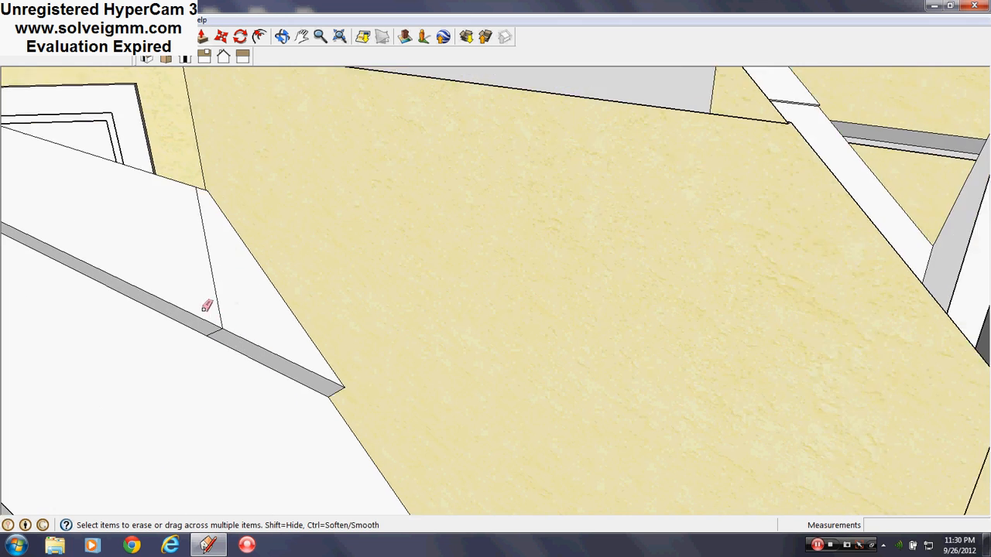
drag(223, 308, 247, 311)
scroll(226, 412, down, 5)
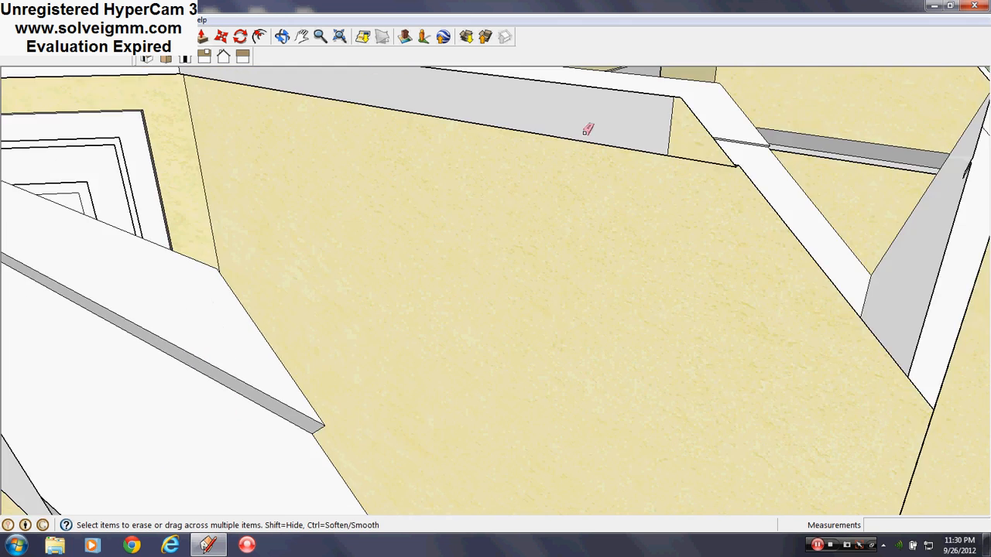
scroll(645, 130, up, 8)
scroll(484, 314, down, 8)
scroll(483, 314, up, 4)
middle_drag(484, 314, 497, 85)
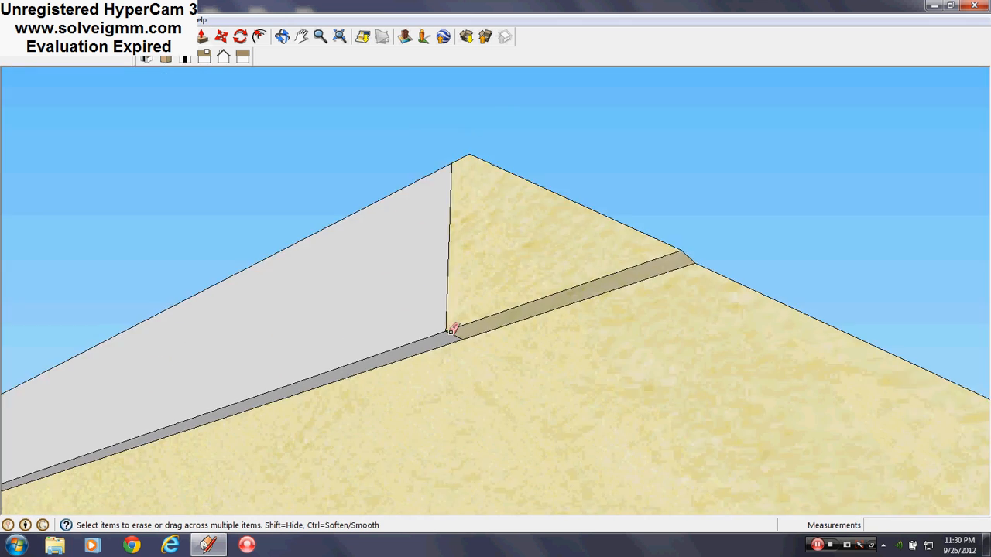
scroll(451, 333, up, 2)
click(457, 338)
drag(435, 300, 463, 280)
middle_drag(462, 280, 373, 443)
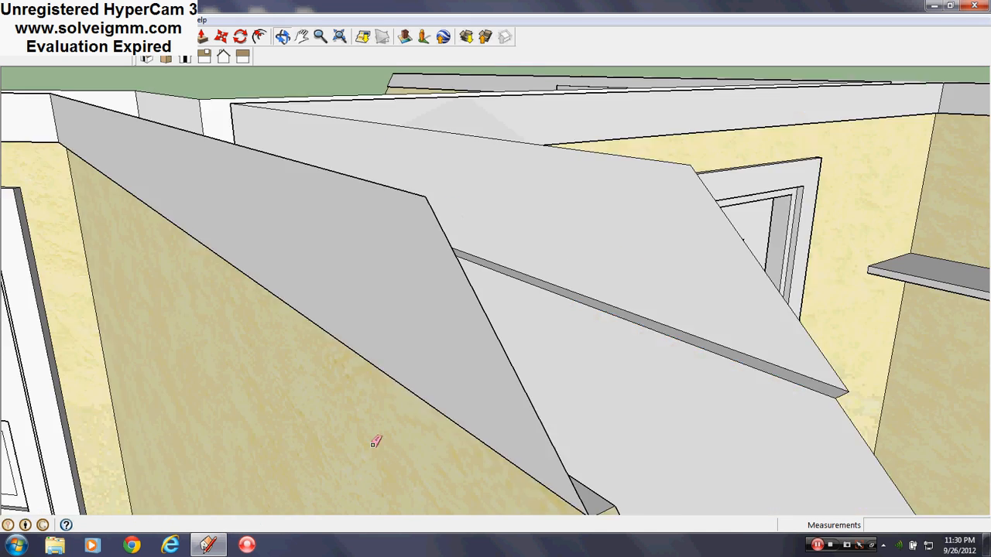
- Make the Roof layer visible again and close the layer window
scroll(440, 207, down, 7)
scroll(440, 203, down, 8)
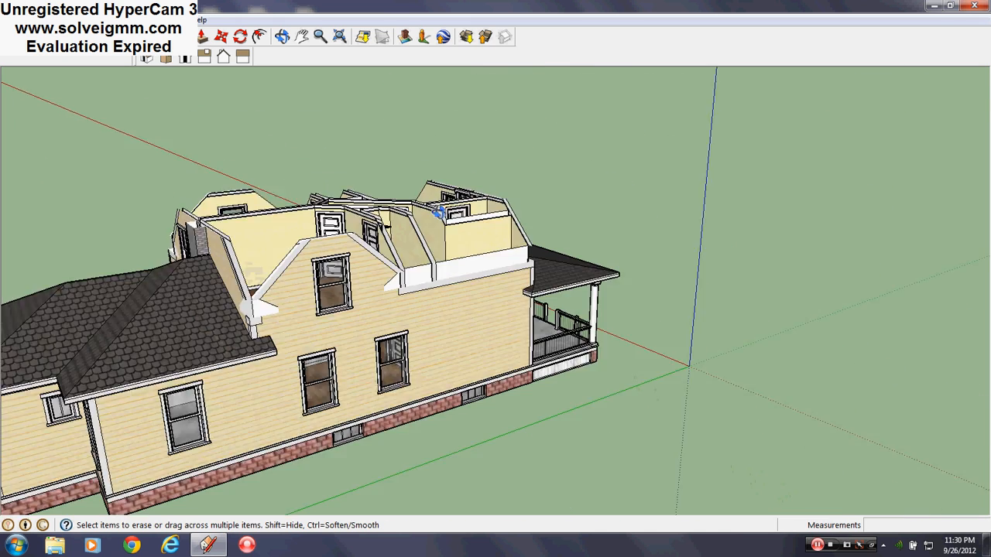
key(l)
click(169, 20)
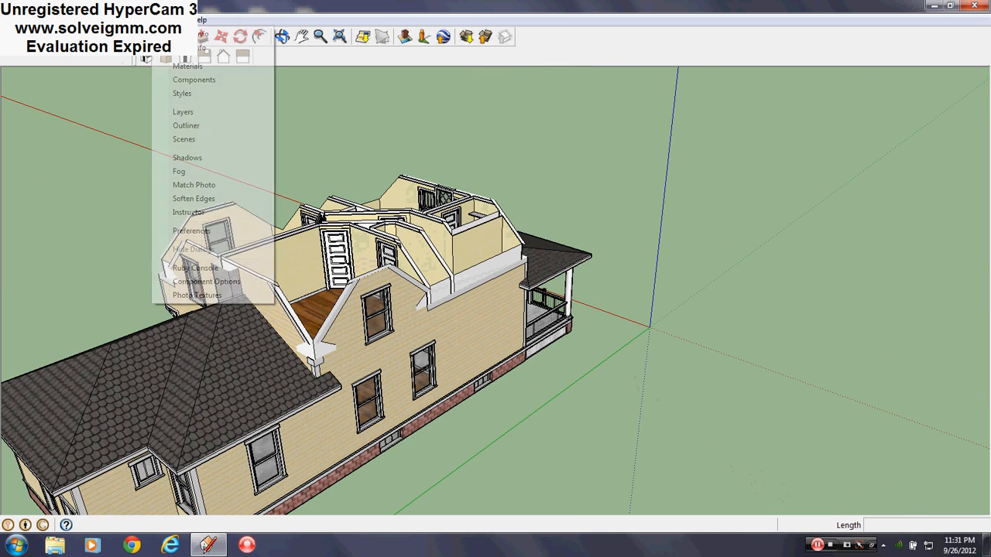
click(186, 112)
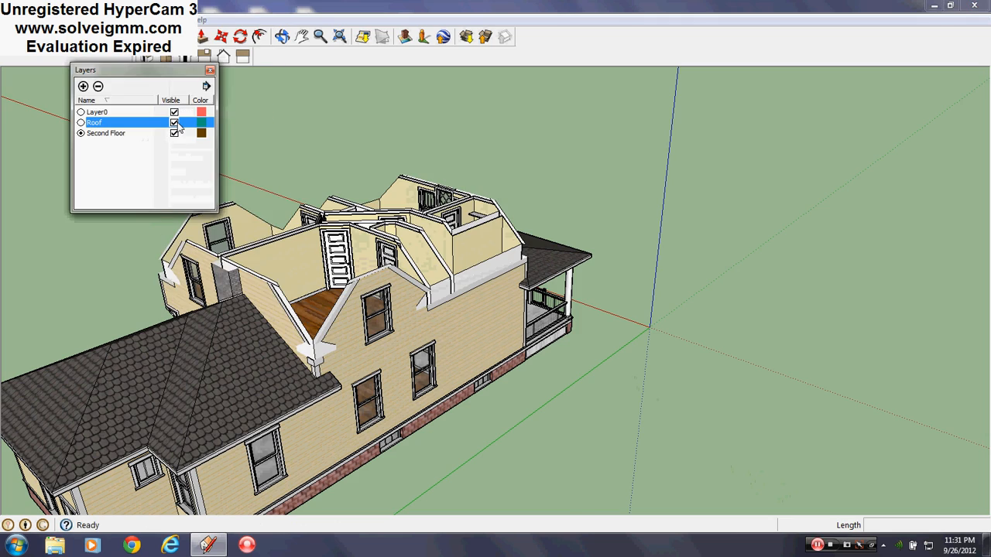
click(211, 72)
- Examine the side gable and roof from outside, and the ceilings, crown molding and walls around the stairwell inside
middle_drag(223, 110, 290, 223)
scroll(436, 261, up, 10)
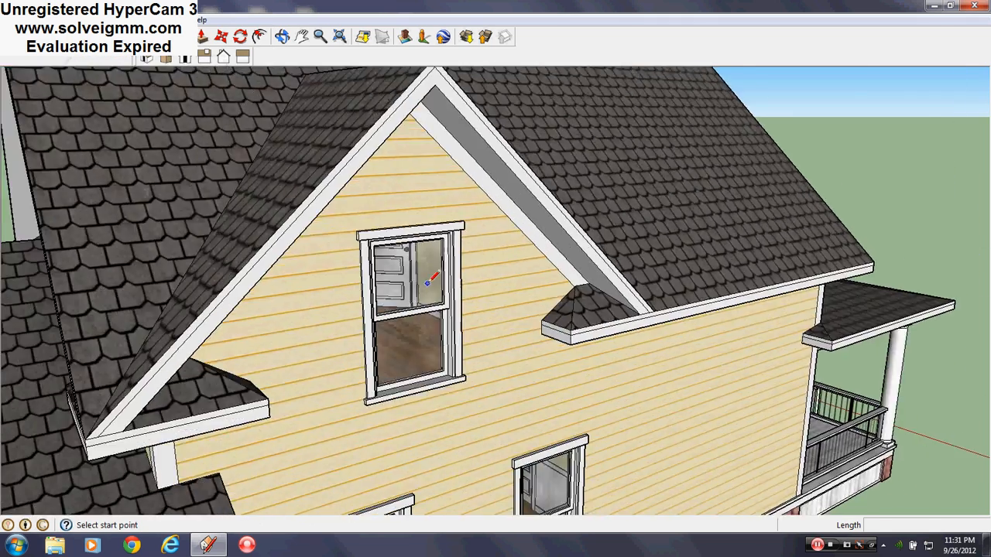
middle_drag(438, 146, 433, 153)
middle_drag(483, 187, 503, 273)
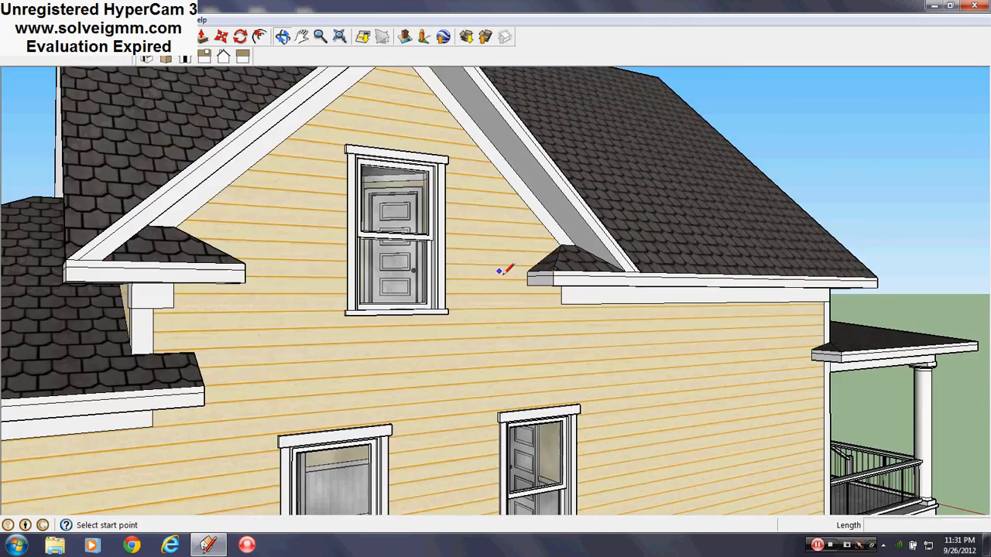
middle_drag(278, 226, 537, 245)
scroll(333, 304, up, 8)
middle_drag(371, 305, 342, 188)
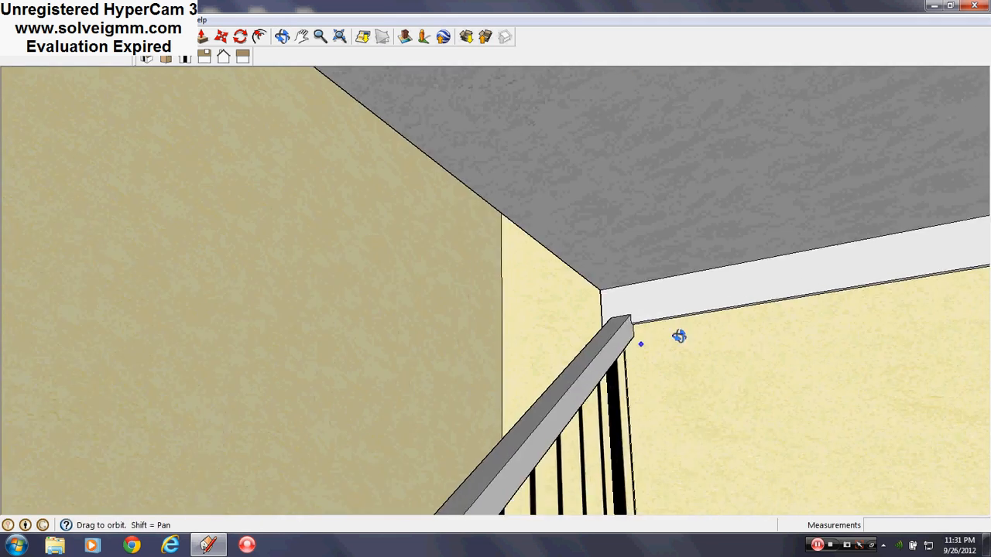
middle_drag(679, 336, 835, 296)
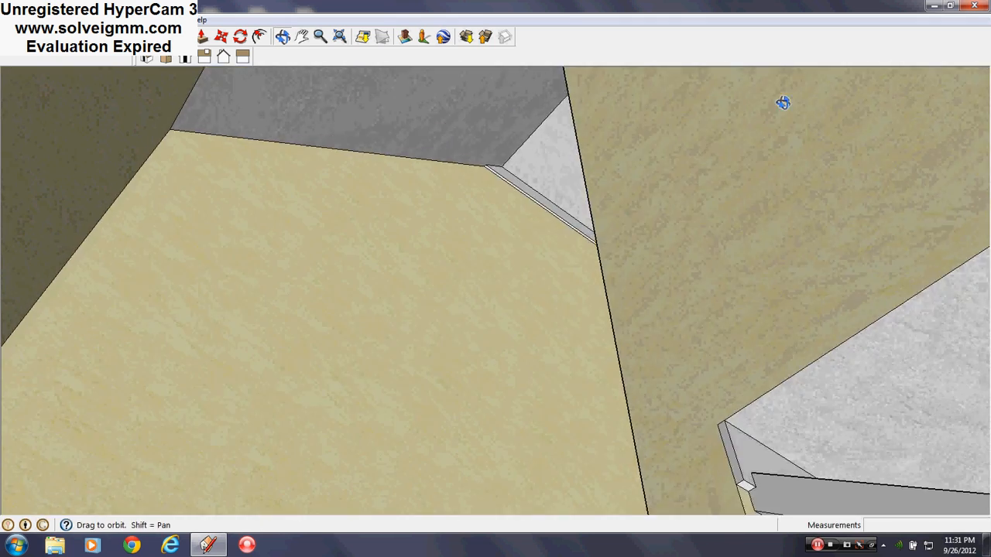
middle_drag(782, 103, 799, 199)
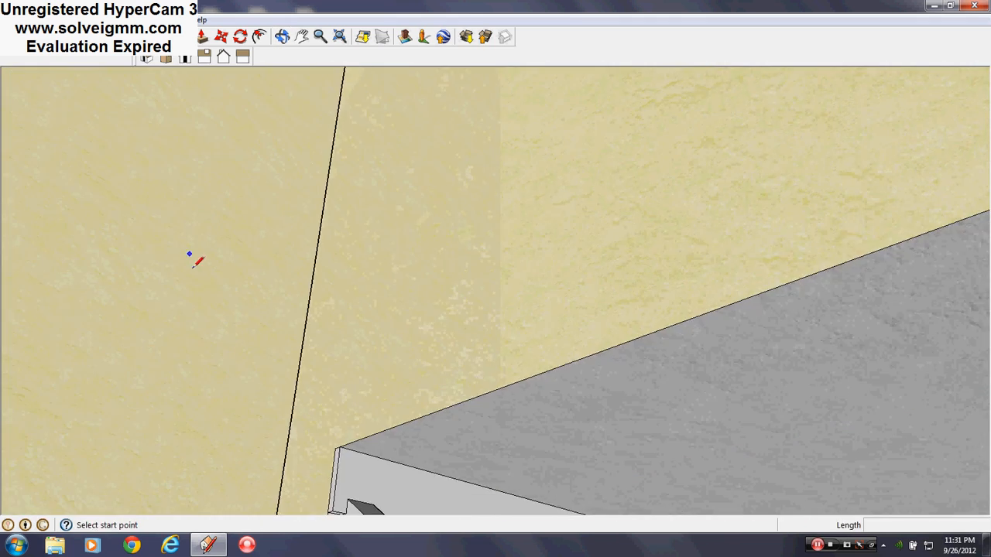
middle_drag(189, 254, 339, 340)
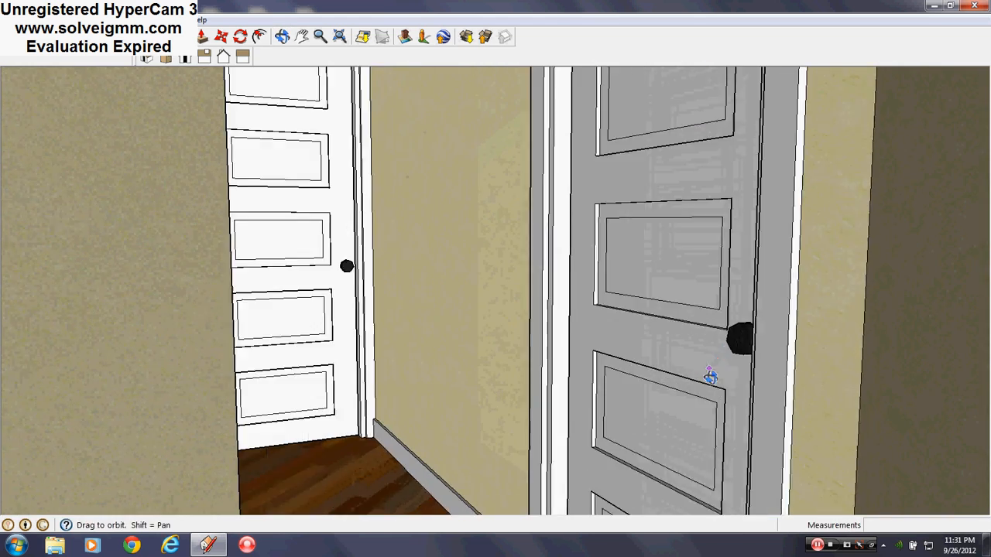
- Examine the upstairs hallway's doors, wood floor, baseboards, crown molding and sloped ceiling
mouse_move(710, 376)
middle_down()
mouse_move(697, 404)
mouse_move(562, 398)
mouse_move(539, 365)
mouse_move(675, 350)
mouse_move(672, 363)
mouse_move(686, 370)
middle_up()
mouse_move(548, 413)
middle_down()
mouse_move(609, 339)
mouse_move(527, 419)
middle_up()
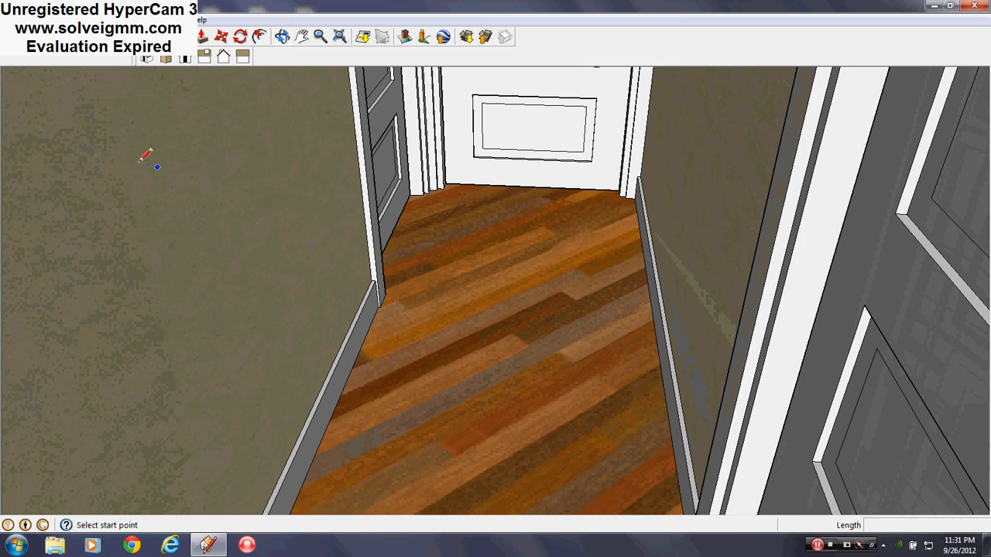
middle_drag(171, 164, 240, 212)
scroll(423, 272, up, 3)
scroll(591, 362, up, 4)
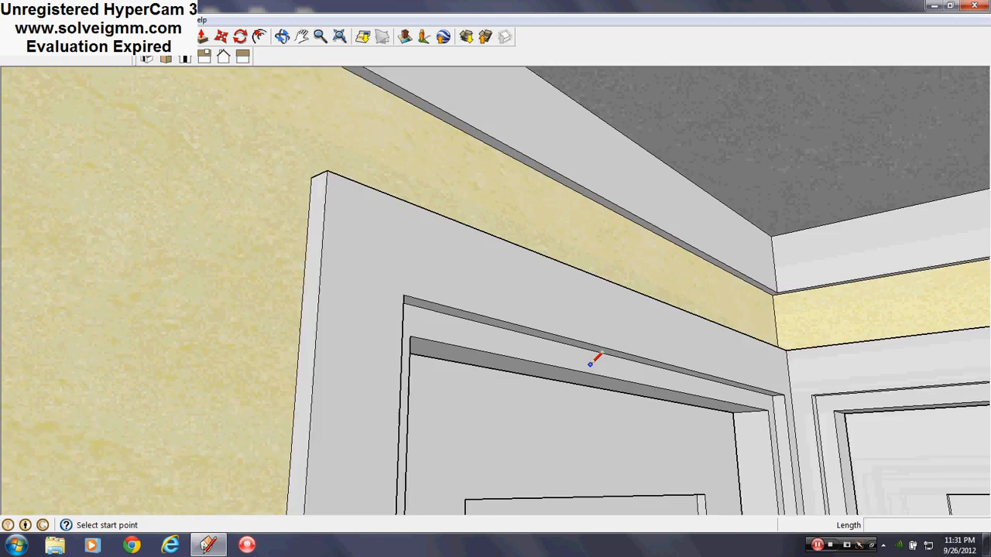
middle_drag(591, 363, 694, 240)
scroll(593, 263, up, 3)
mouse_move(791, 274)
middle_down()
mouse_move(597, 316)
mouse_move(709, 336)
mouse_move(700, 349)
middle_up()
mouse_move(635, 398)
middle_down()
mouse_move(652, 361)
mouse_move(622, 307)
mouse_move(642, 328)
mouse_move(664, 400)
mouse_move(667, 372)
middle_up()
middle_drag(425, 320, 594, 306)
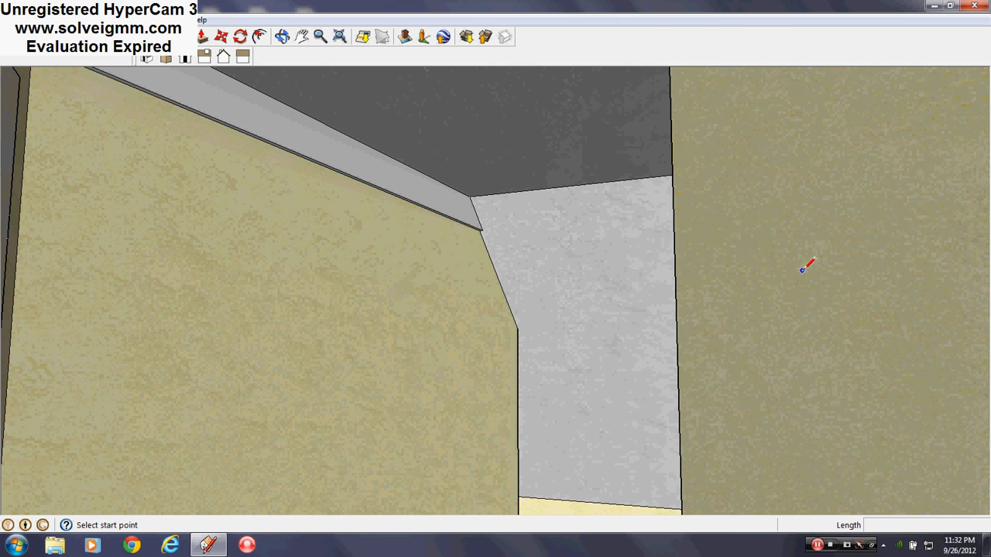
scroll(593, 289, up, 3)
scroll(343, 215, down, 3)
middle_drag(570, 214, 709, 335)
- Examine the staircase from the upper hallway down past the landing, checking its treads, baseboards and railing
scroll(639, 318, down, 3)
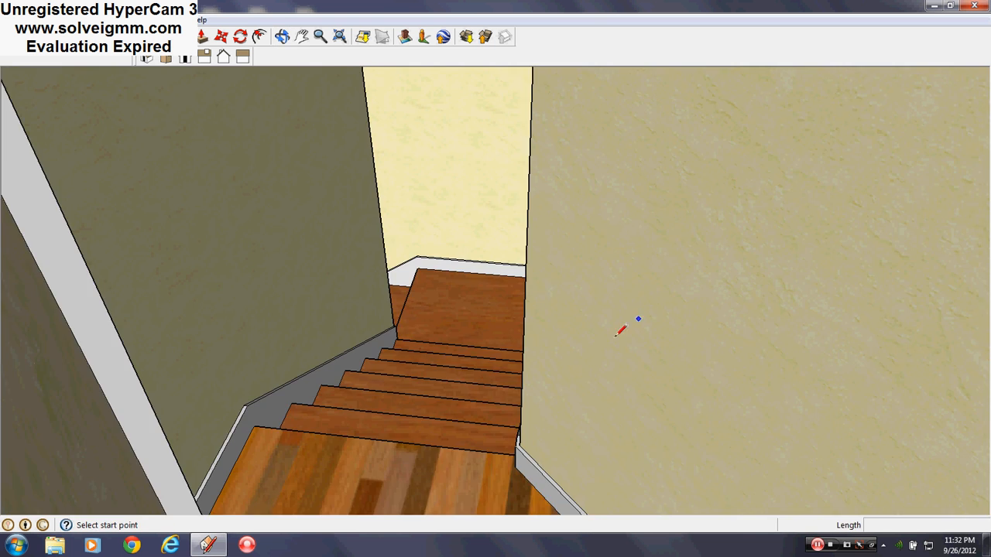
middle_drag(618, 332, 542, 397)
scroll(538, 400, down, 2)
scroll(540, 399, up, 3)
middle_drag(608, 411, 398, 394)
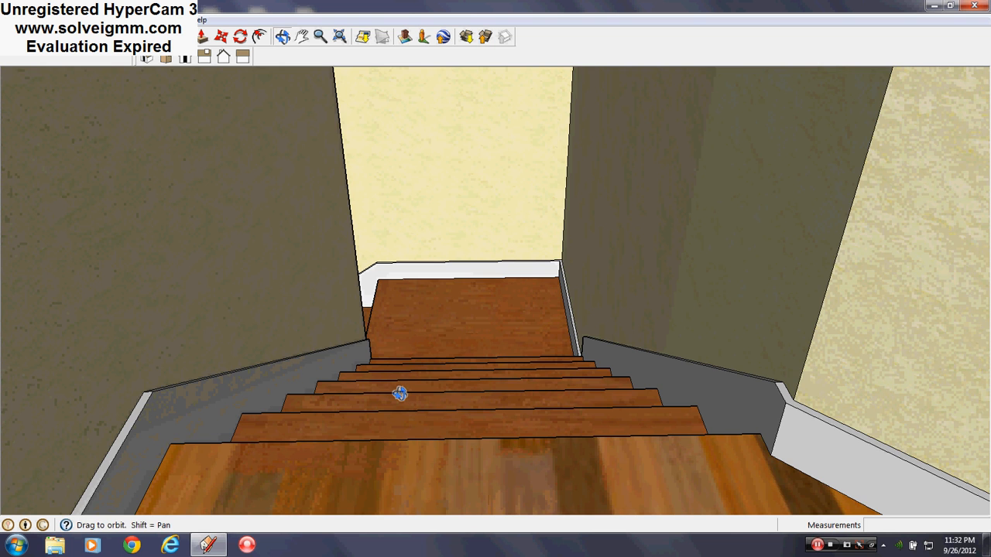
shift+middle_drag(593, 453, 554, 440)
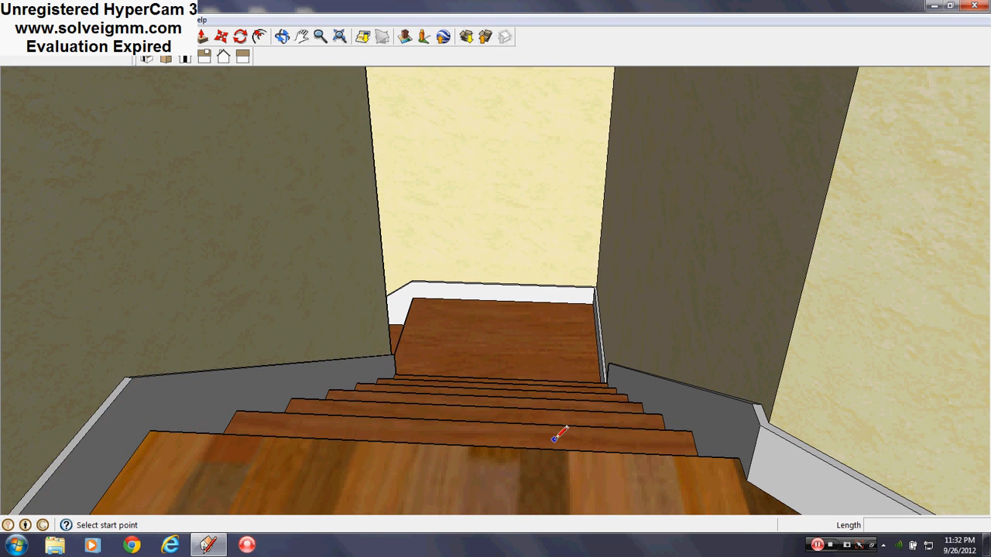
middle_drag(570, 405, 472, 369)
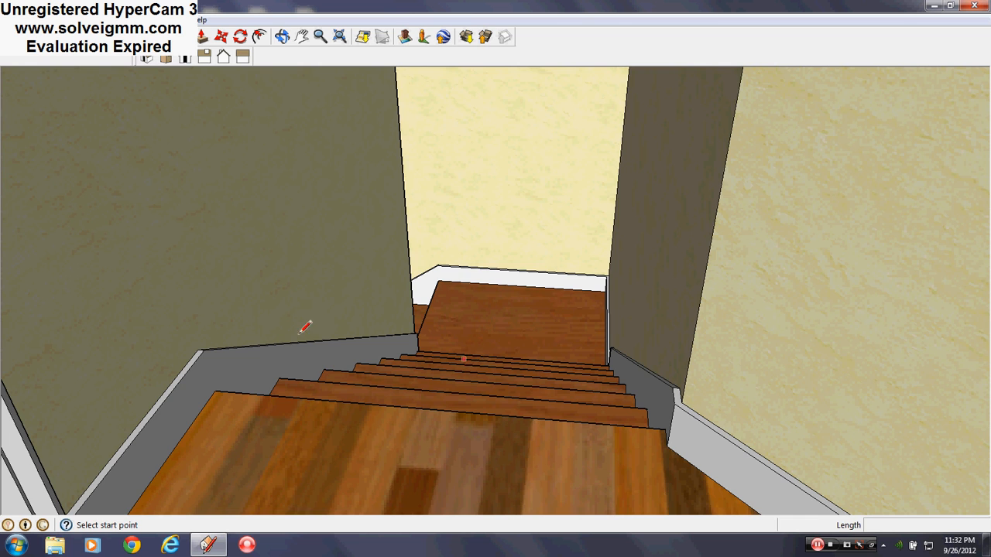
middle_drag(299, 325, 256, 387)
scroll(564, 213, up, 3)
scroll(740, 241, up, 2)
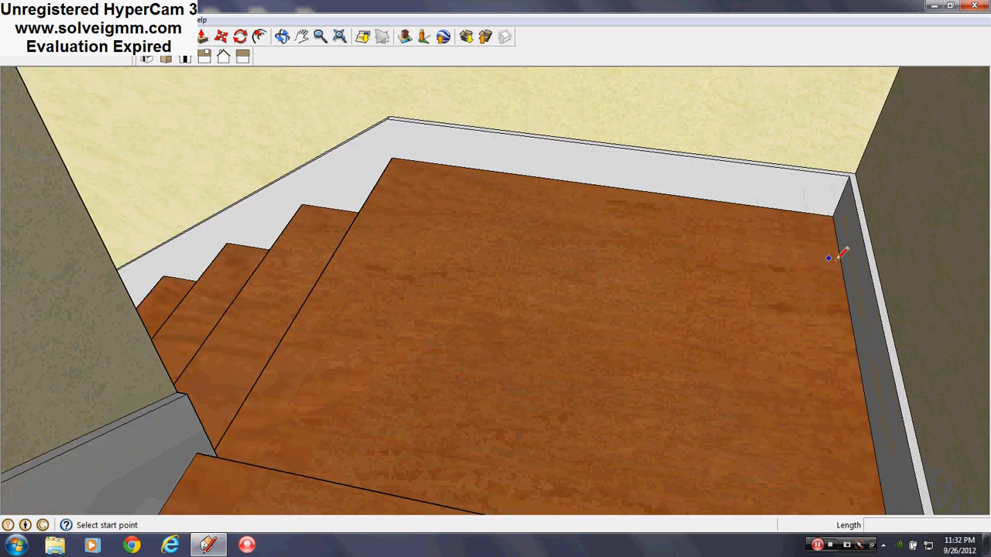
middle_drag(832, 261, 756, 303)
shift+middle_drag(474, 262, 732, 276)
click(805, 291)
middle_drag(804, 291, 736, 427)
click(736, 426)
mouse_move(679, 398)
shift+middle_down()
mouse_move(834, 455)
mouse_move(687, 406)
shift+middle_up()
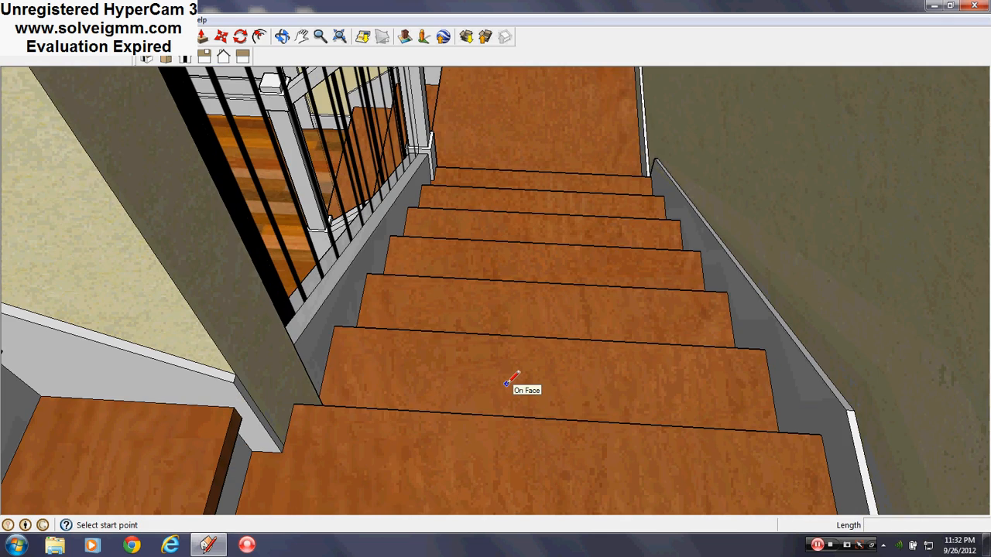
- Examine the completed house exterior, including the front porch, entry door, windows and front gable
mouse_move(149, 153)
middle_down()
mouse_move(354, 325)
mouse_move(219, 228)
mouse_move(310, 208)
mouse_move(481, 332)
mouse_move(459, 316)
mouse_move(657, 173)
middle_up()
scroll(807, 259, up, 5)
scroll(531, 239, down, 10)
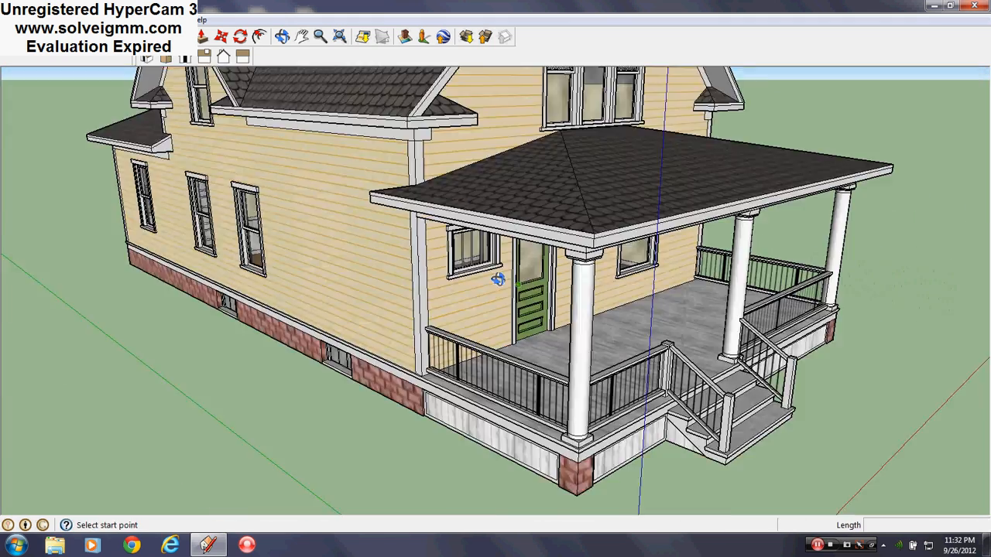
mouse_move(500, 277)
middle_down()
mouse_move(441, 341)
mouse_move(399, 328)
middle_up()
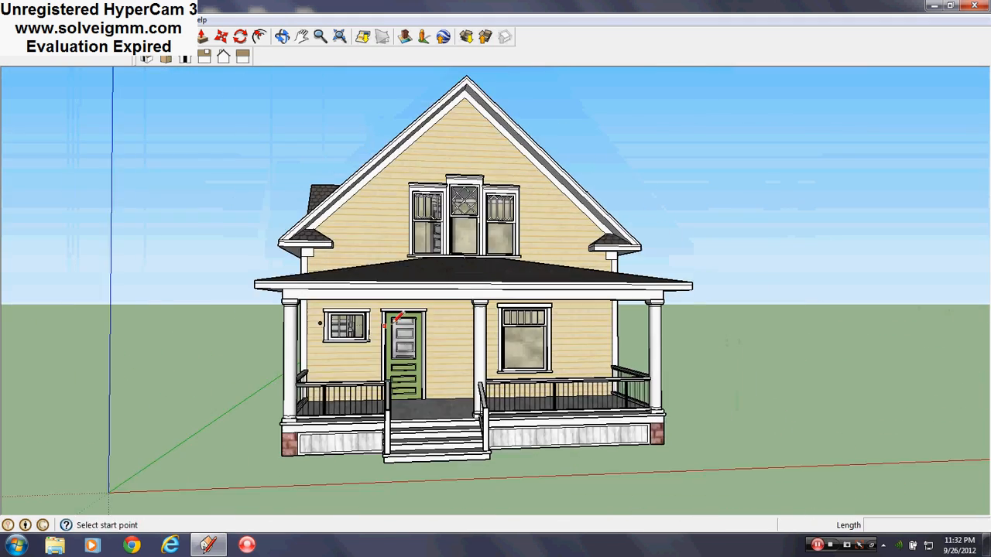
scroll(455, 307, down, 1)
scroll(456, 305, up, 2)
mouse_move(449, 310)
middle_down()
mouse_move(398, 298)
mouse_move(412, 298)
middle_up()
scroll(433, 331, up, 1)
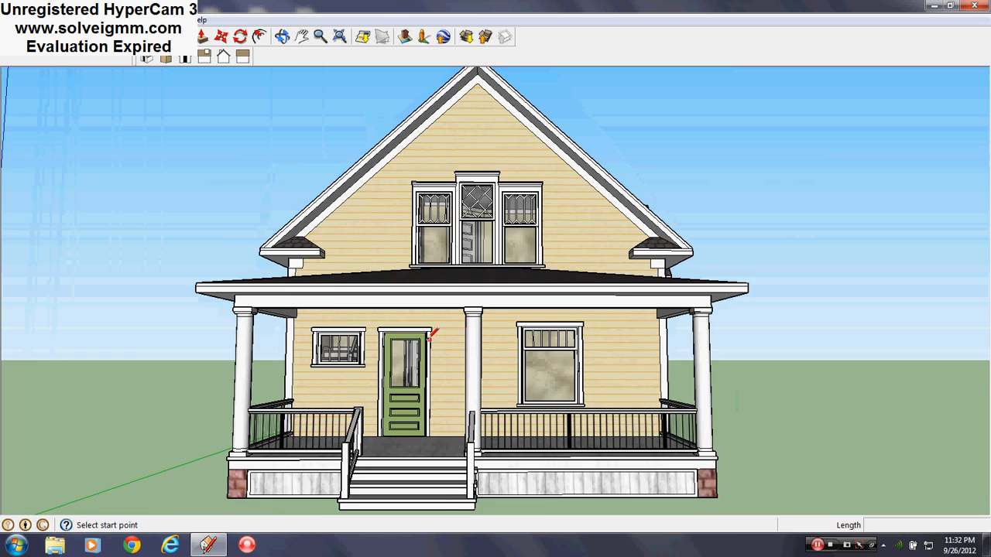
mouse_move(434, 332)
middle_down()
mouse_move(440, 325)
mouse_move(436, 335)
middle_up()
scroll(441, 325, down, 1)
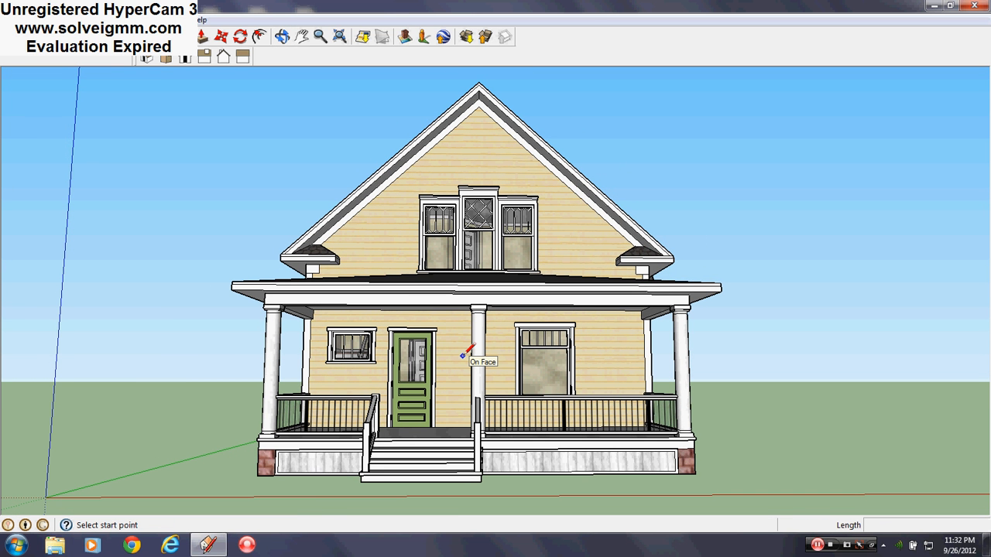
scroll(445, 277, up, 1)
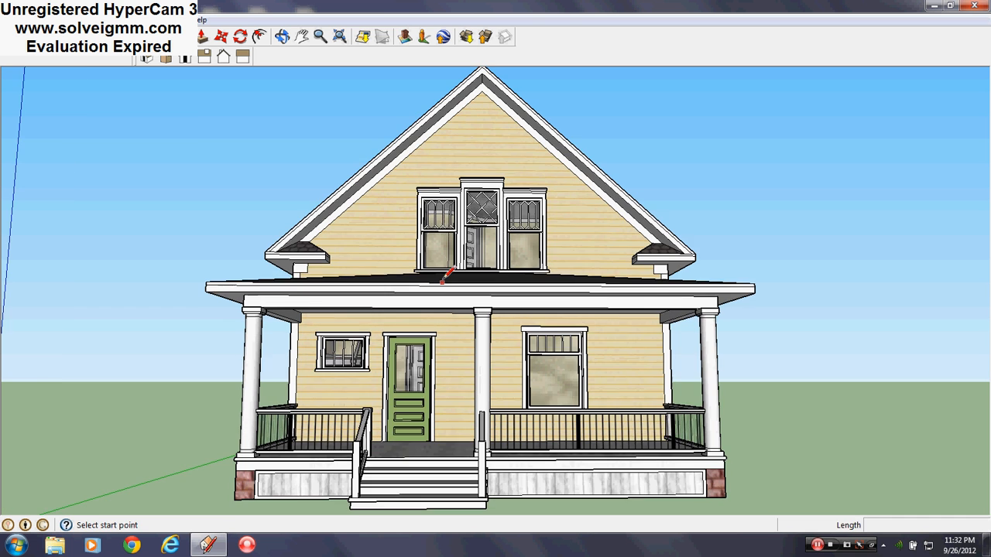
middle_drag(442, 272, 445, 280)
middle_drag(424, 397, 431, 402)
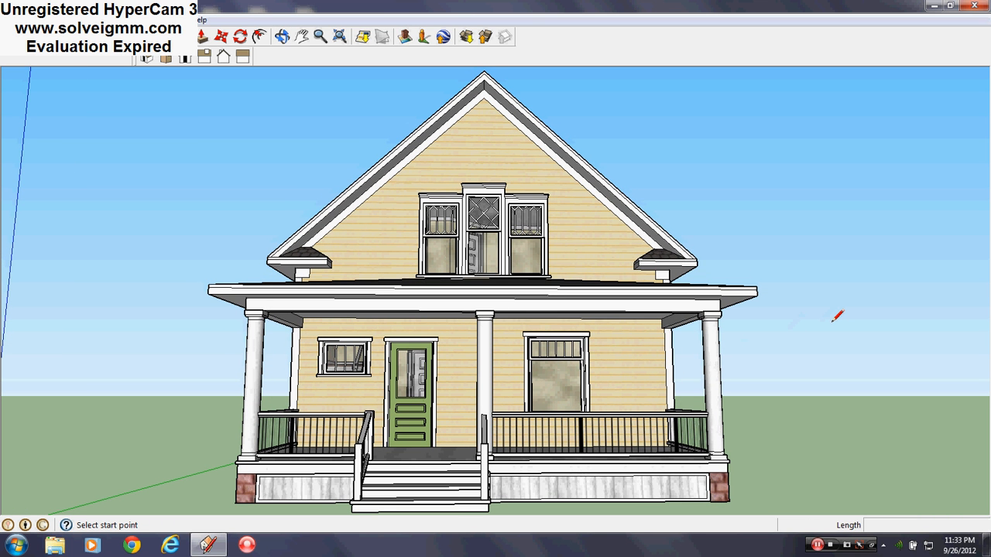